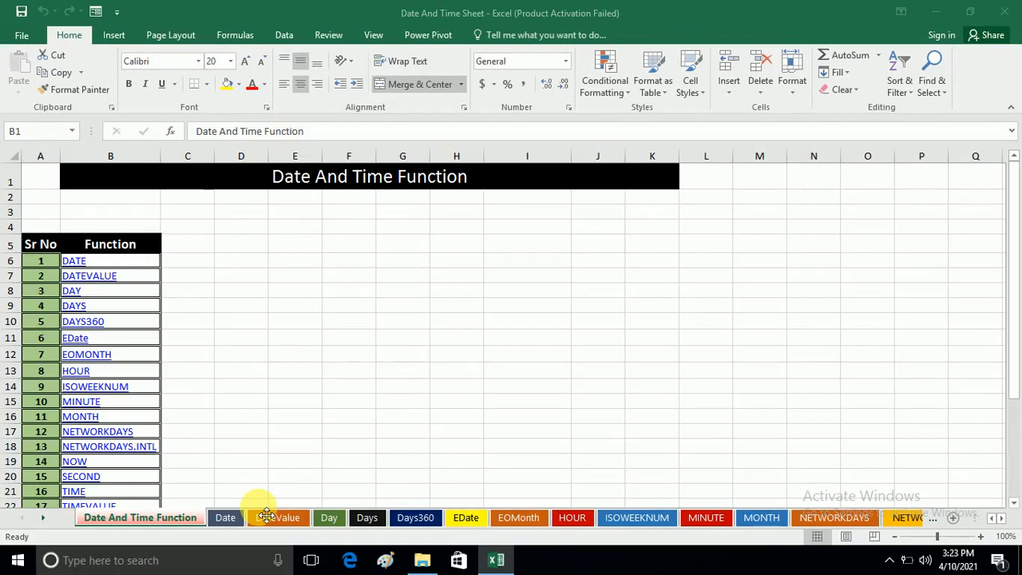
Examine the functions in the Date & Time category of the Insert Function dialog, and close the dialog
left_click(172, 135)
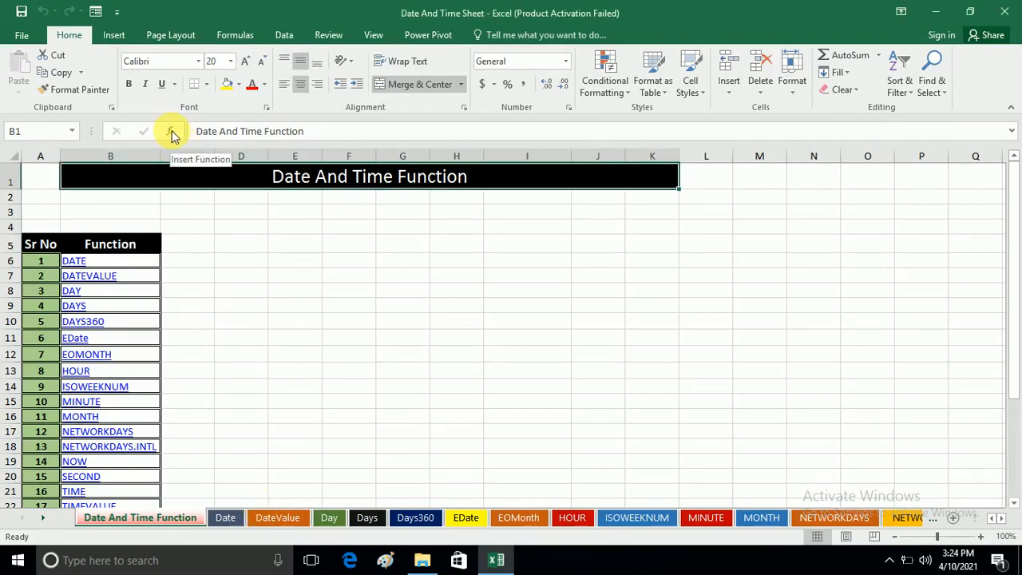
left_click(171, 135)
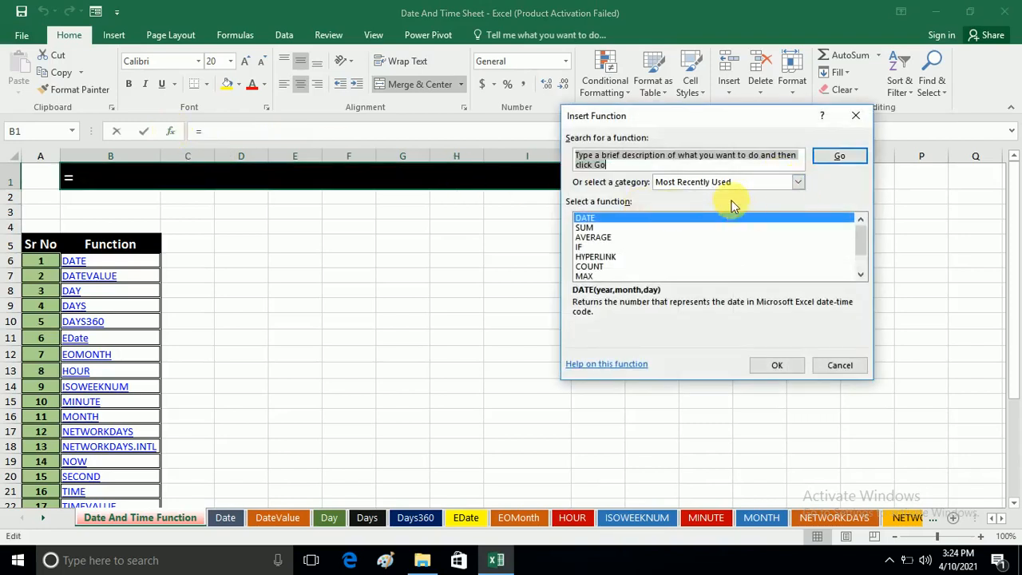
scroll(863, 264, "down", 1)
left_click_drag(863, 264, 863, 235)
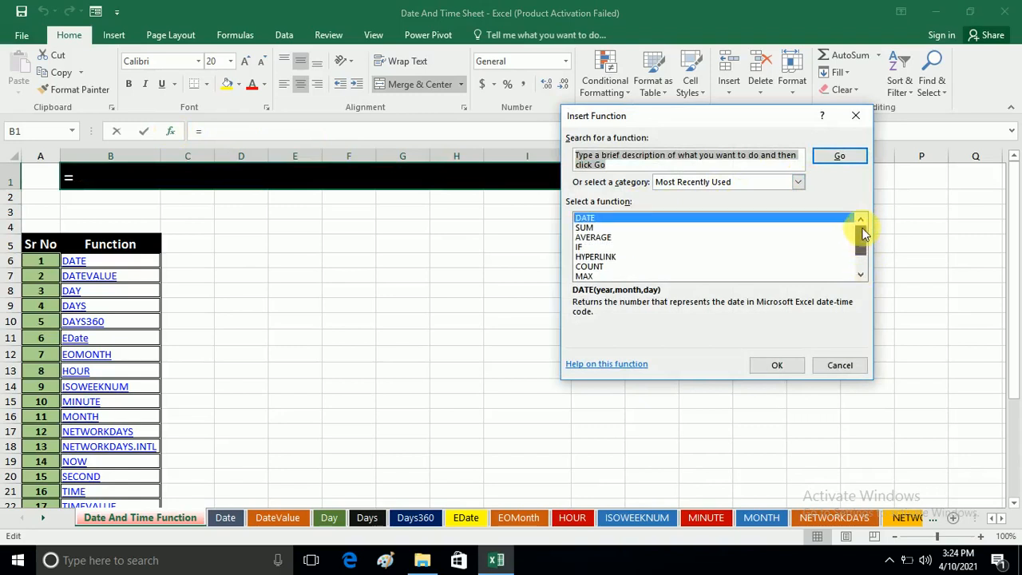
left_click(799, 182)
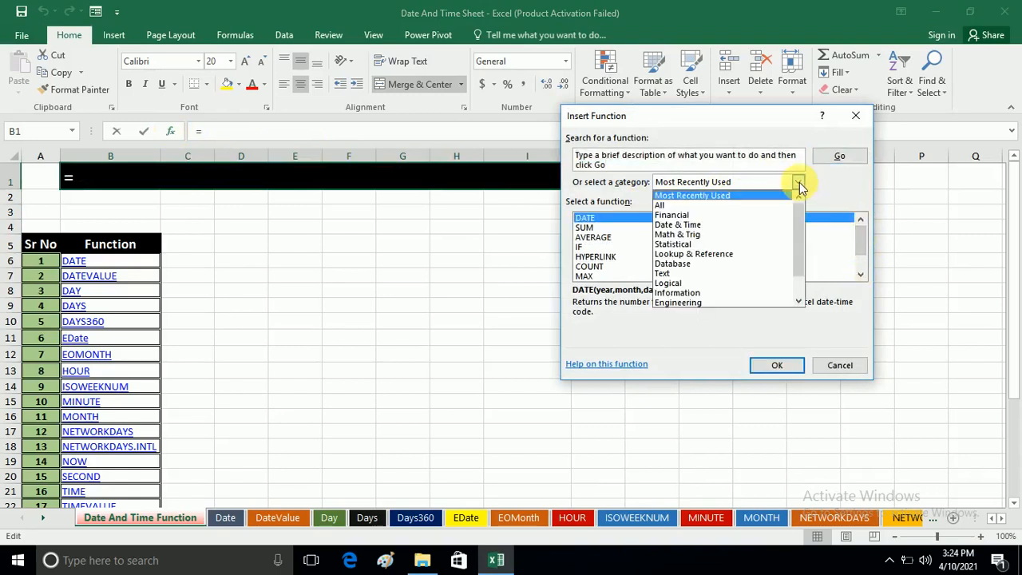
left_click(694, 226)
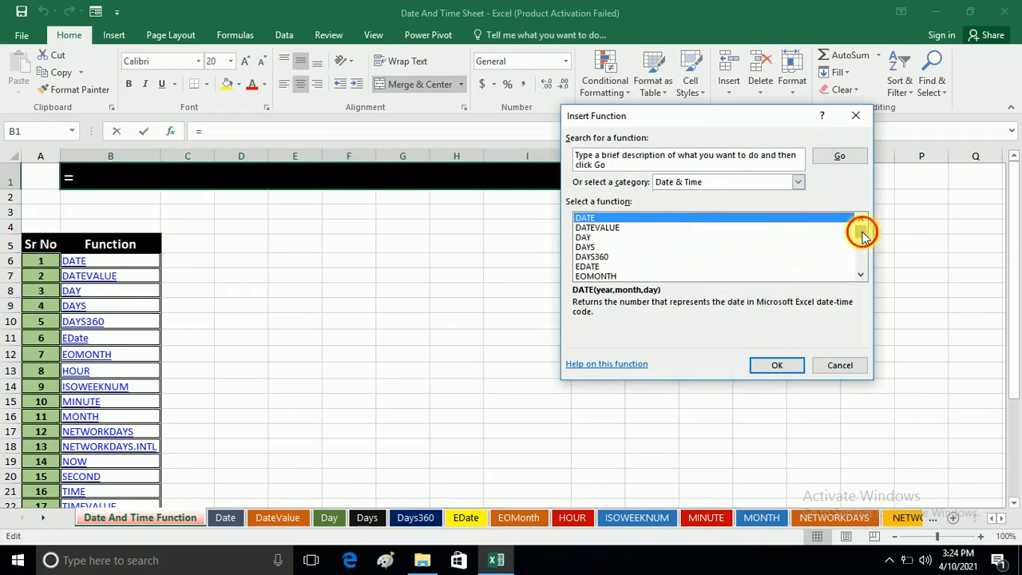
left_click_drag(862, 232, 861, 262)
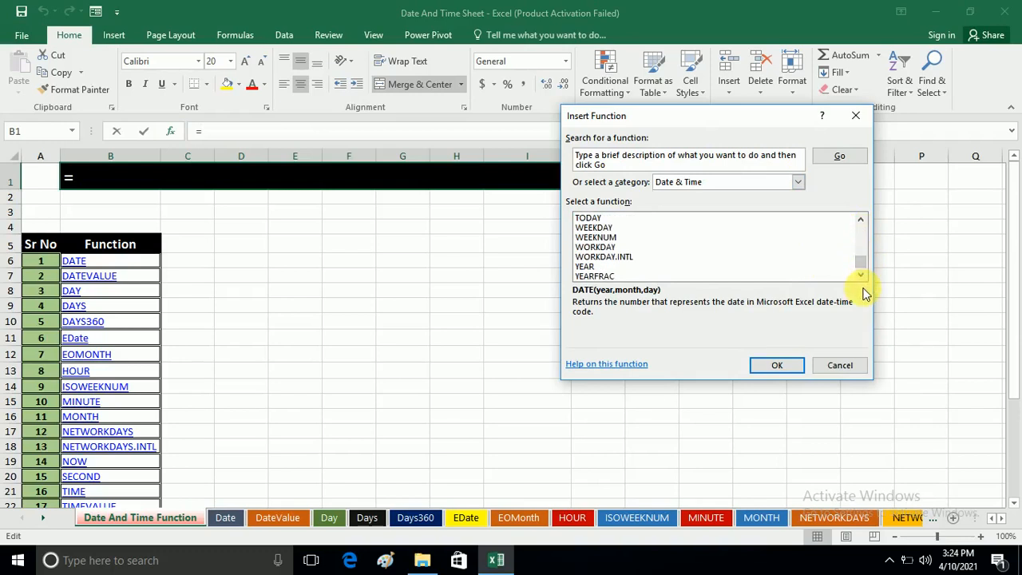
left_click(854, 117)
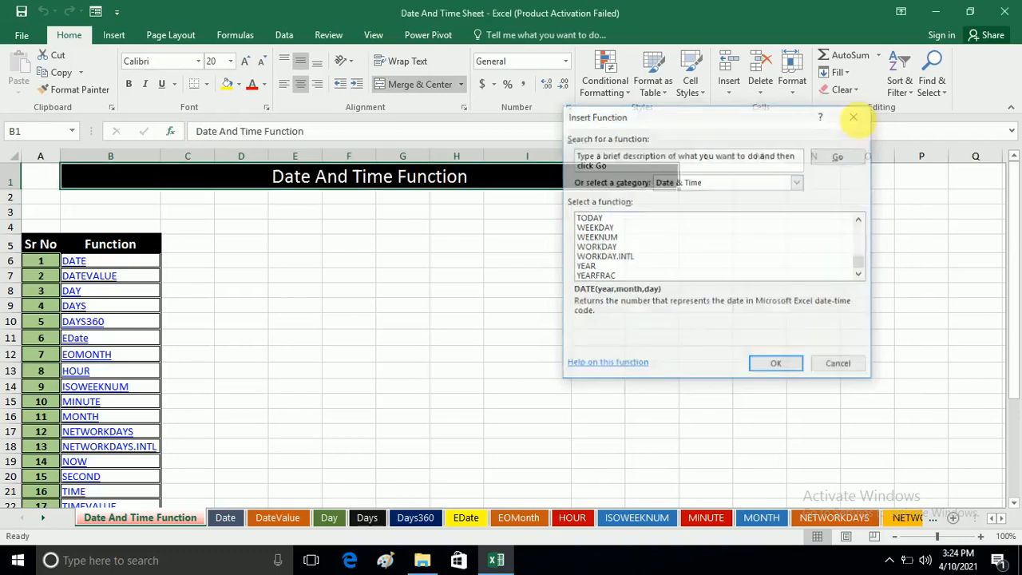
Review the list of date and time functions in column B down to its last row
left_click(170, 421)
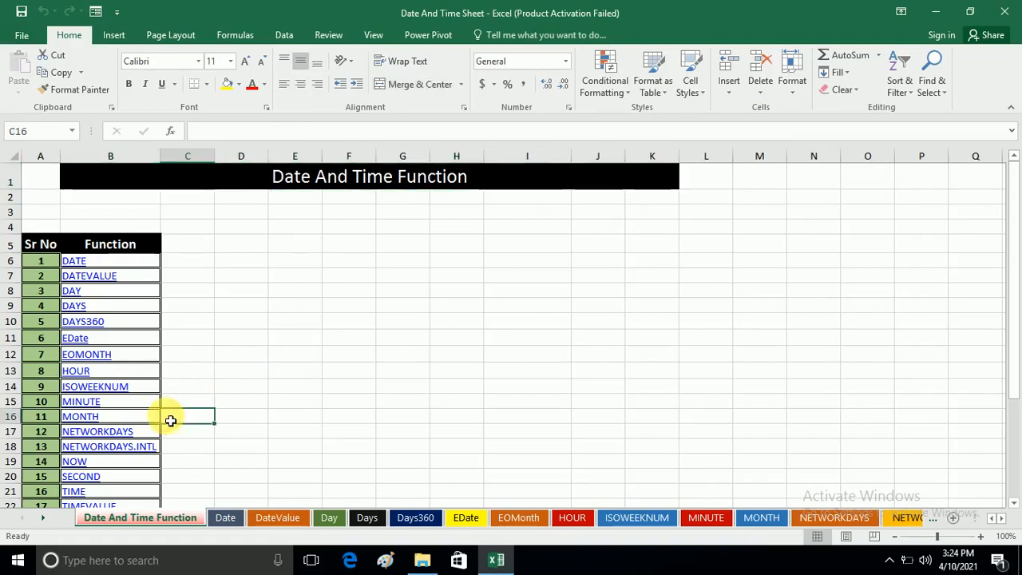
key("Down")
key("Down")
key("Down")
key("Down")
key("Down")
key("Down")
key("Down")
key("Down")
key("Down")
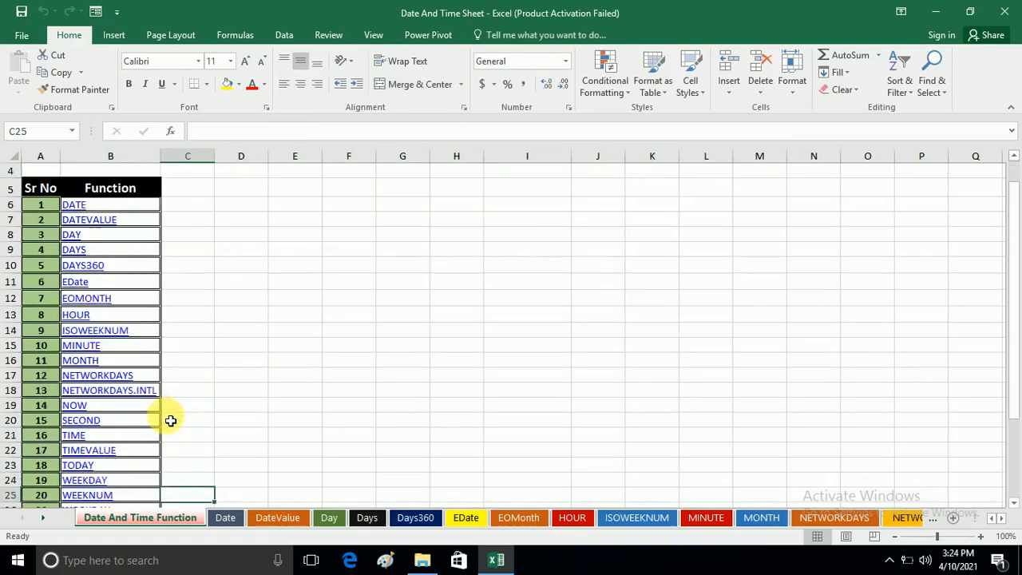
key("Down")
key("Down")
key("Down")
key("Down")
key("Down")
key("Down")
key("Down")
key("Up")
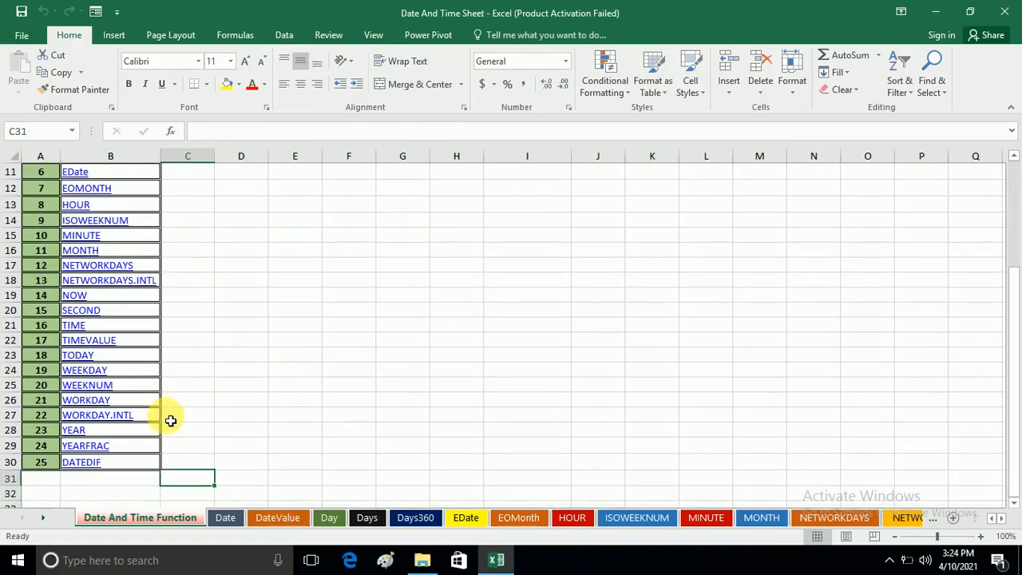
Highlight the DATEDIF entry in cell B30 with a yellow fill
key("Left")
key("Left")
key("Up")
key("Right")
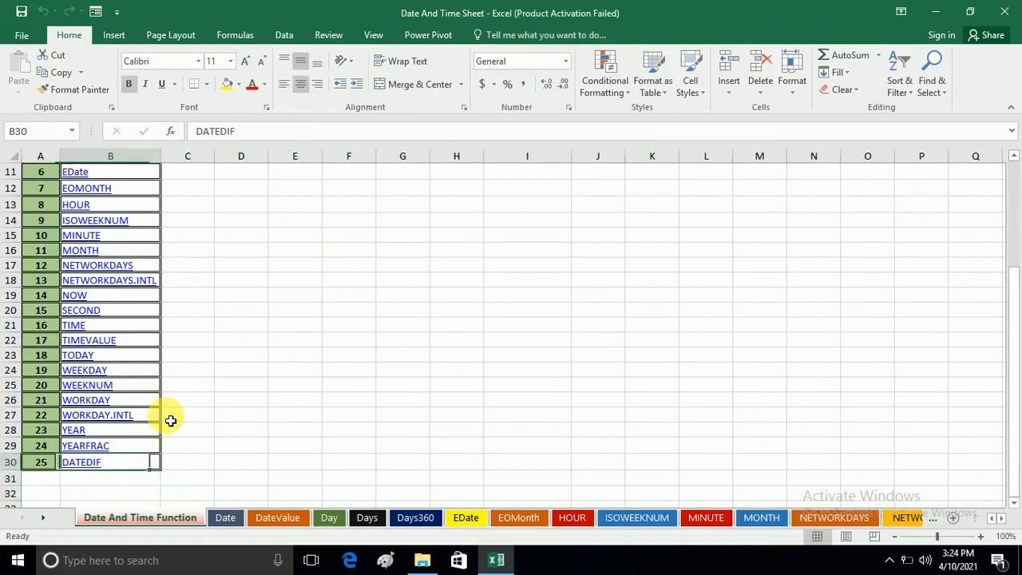
left_click(227, 84)
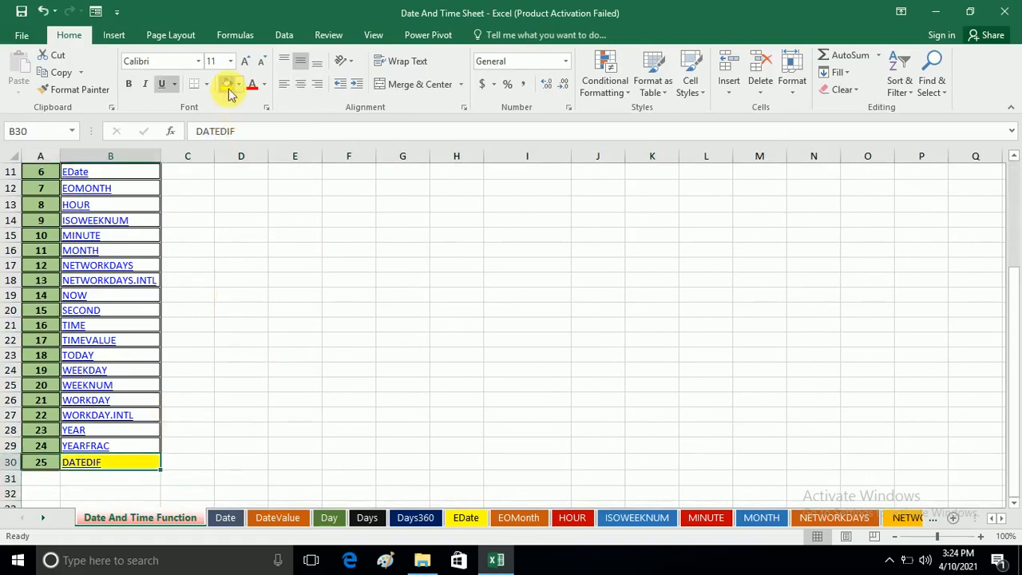
Try to start a formula with =datedif( in cell C30, checking whether the function is suggested, and discard the entry
left_click(217, 461)
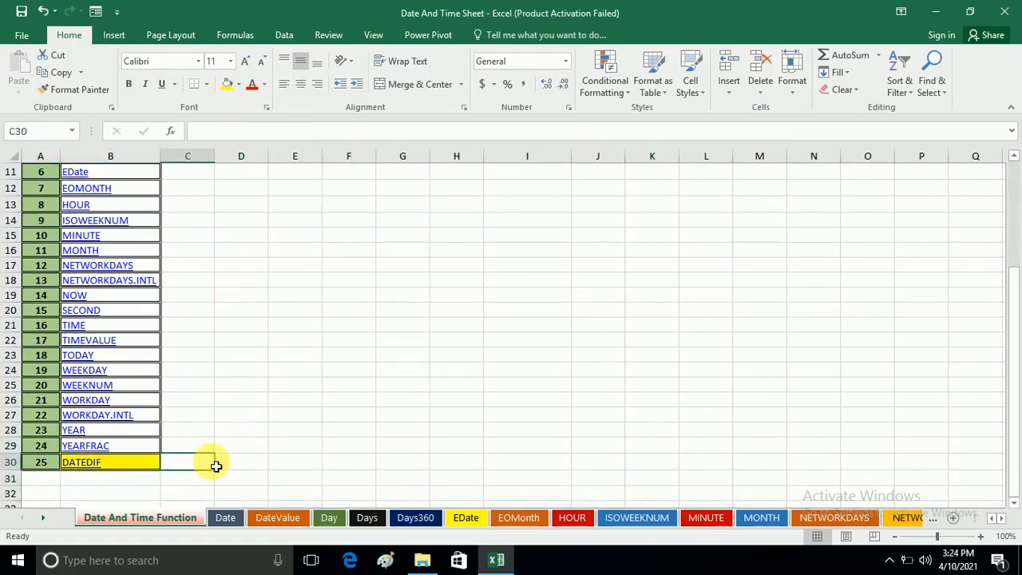
type("=date")
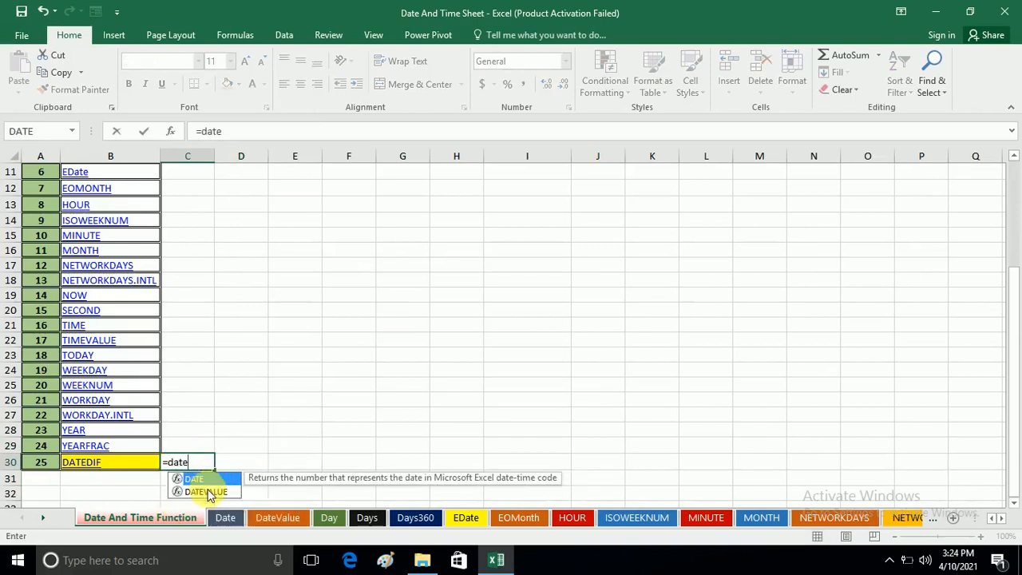
type("d")
key("BackSpace")
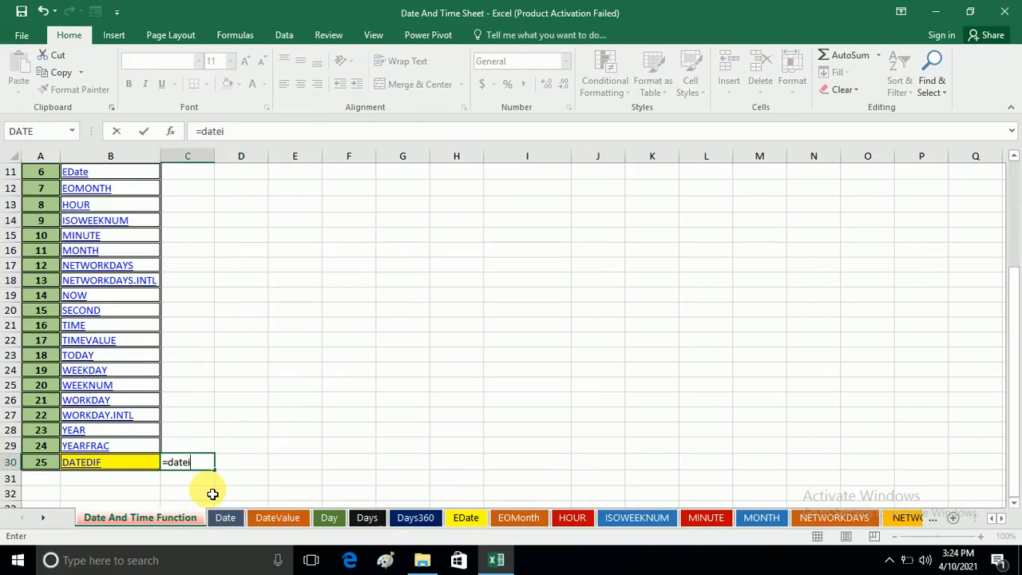
type("dif")
key("BackSpace")
key("BackSpace")
key("BackSpace")
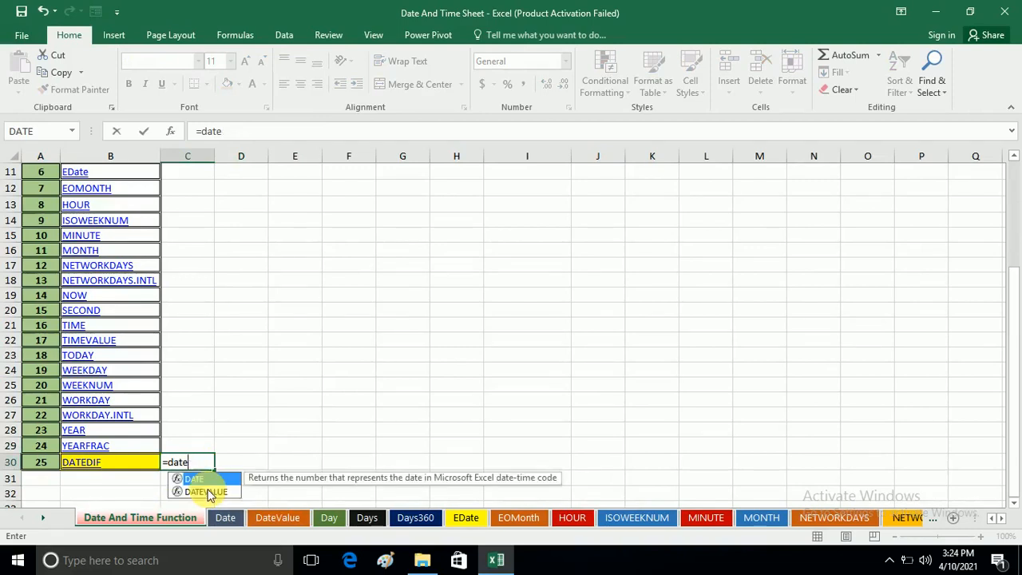
type("d")
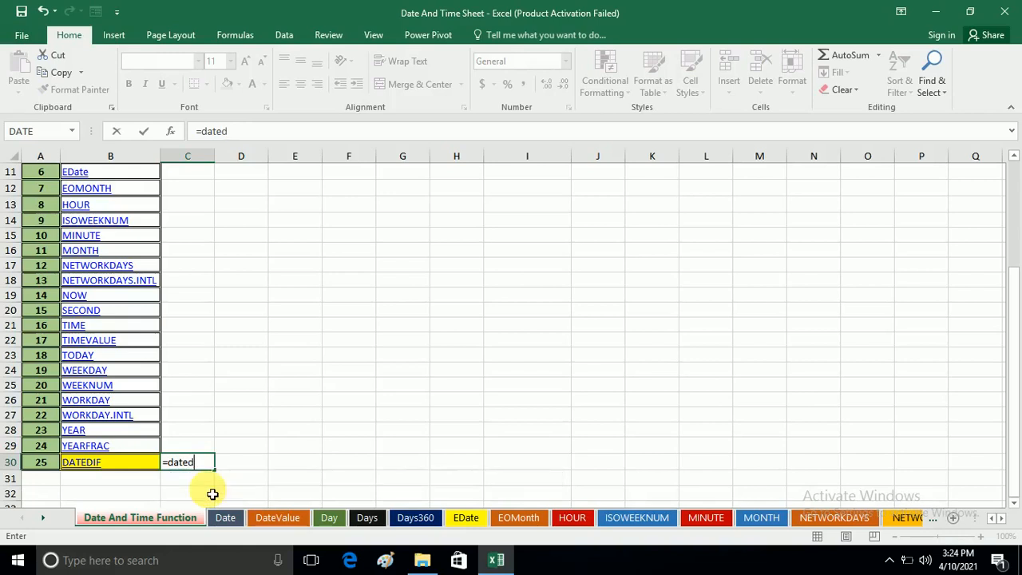
type("if(")
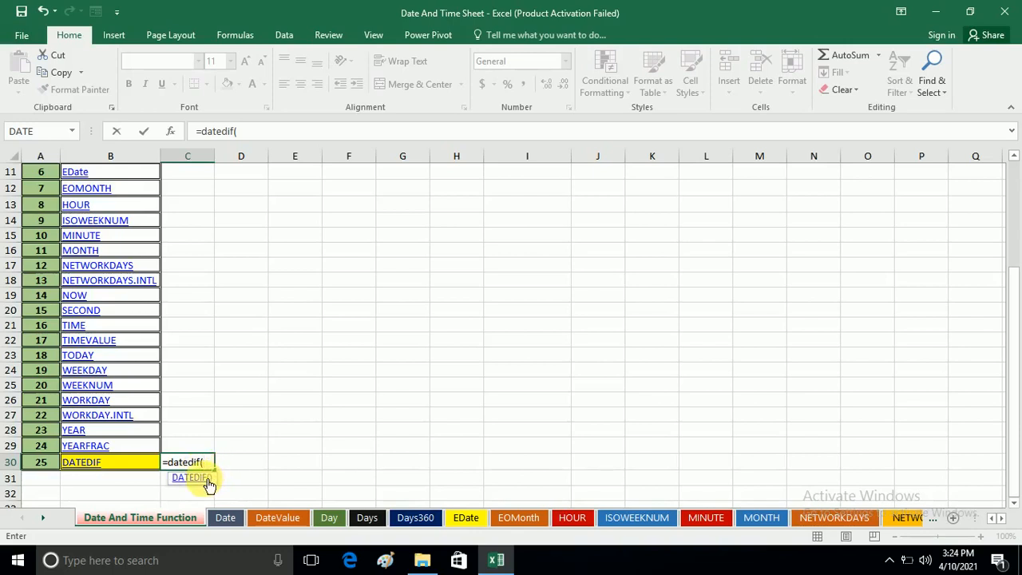
key("Escape")
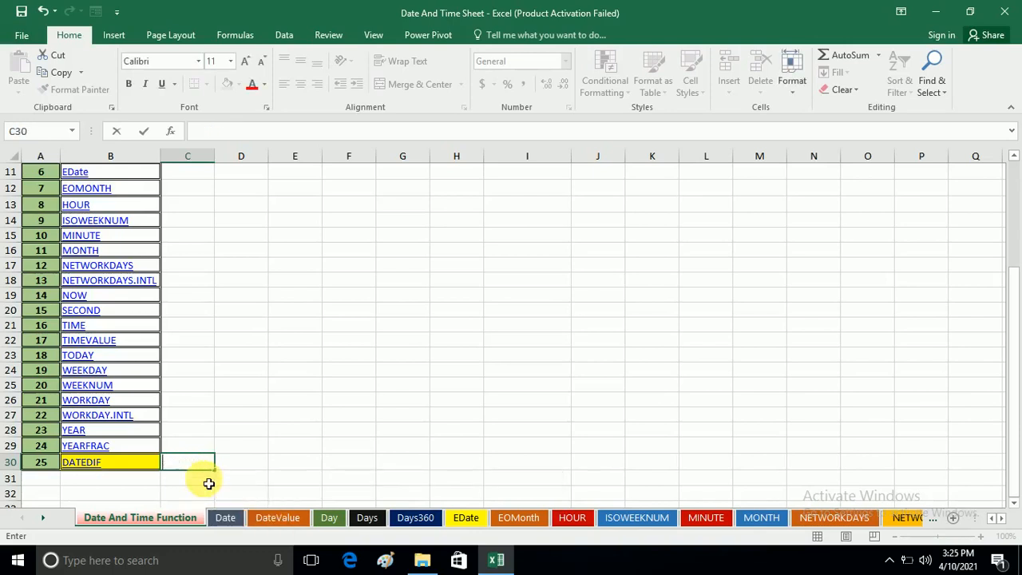
Open the Date function's example sheet through the DATE link in the function list
left_click(254, 420)
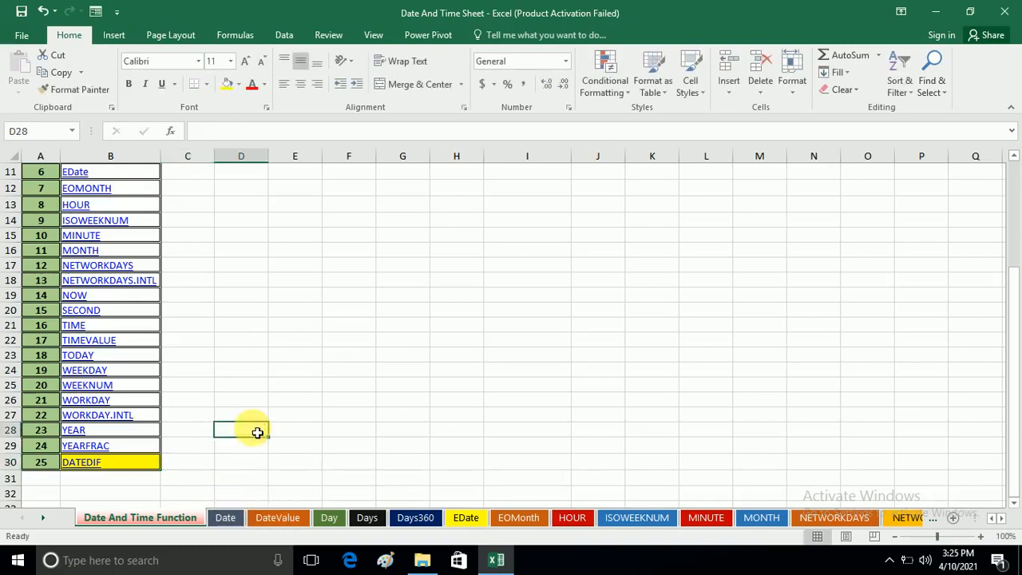
key("Up")
key("Up")
key("Up")
key("Up")
key("Up")
key("Up")
key("Up")
key("Up")
key("Up")
key("Up")
key("Up")
key("Up")
key("Up")
key("Up")
key("Up")
key("Up")
key("Up")
key("Up")
key("Up")
key("Up")
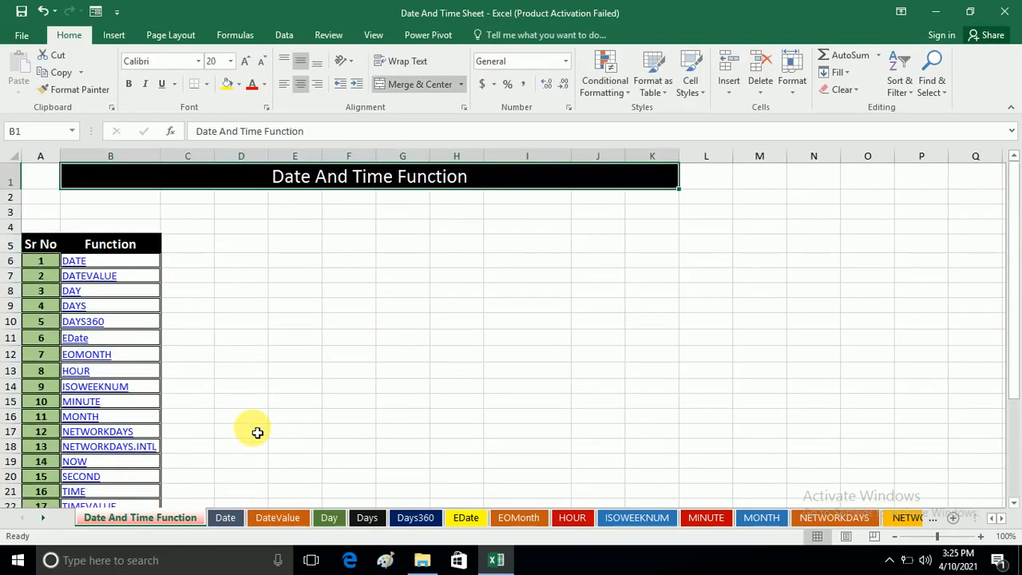
left_click(76, 267)
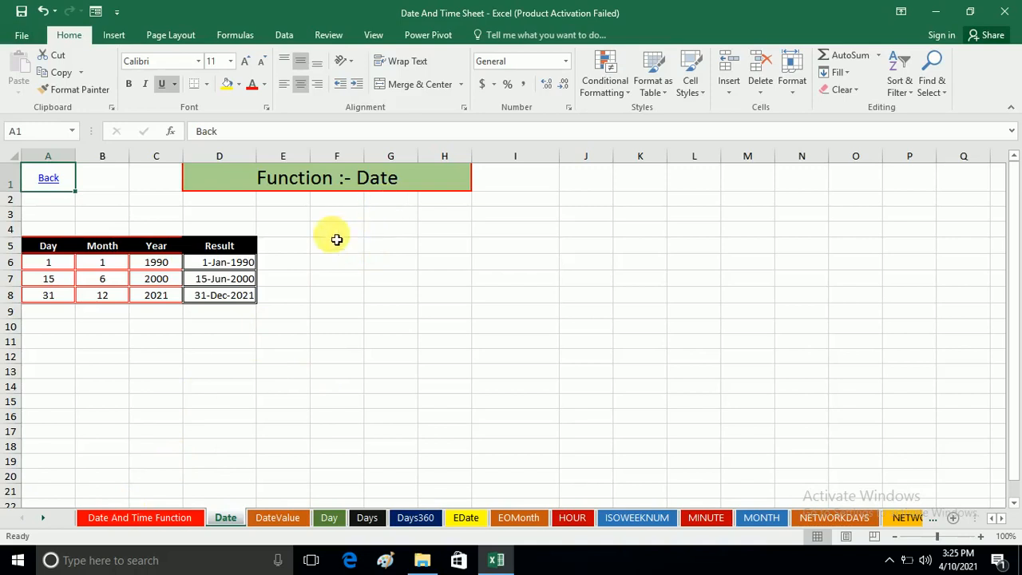
Clear the results in D6:D8 and enter =DATE(C6,B6,A6) in cell D6
left_click_drag(242, 265, 244, 296)
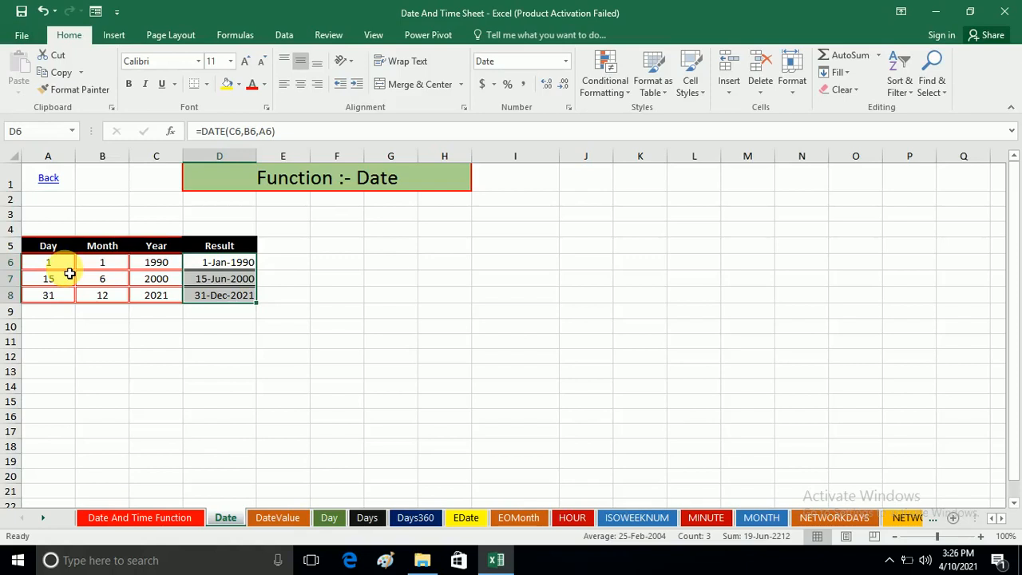
key("Delete")
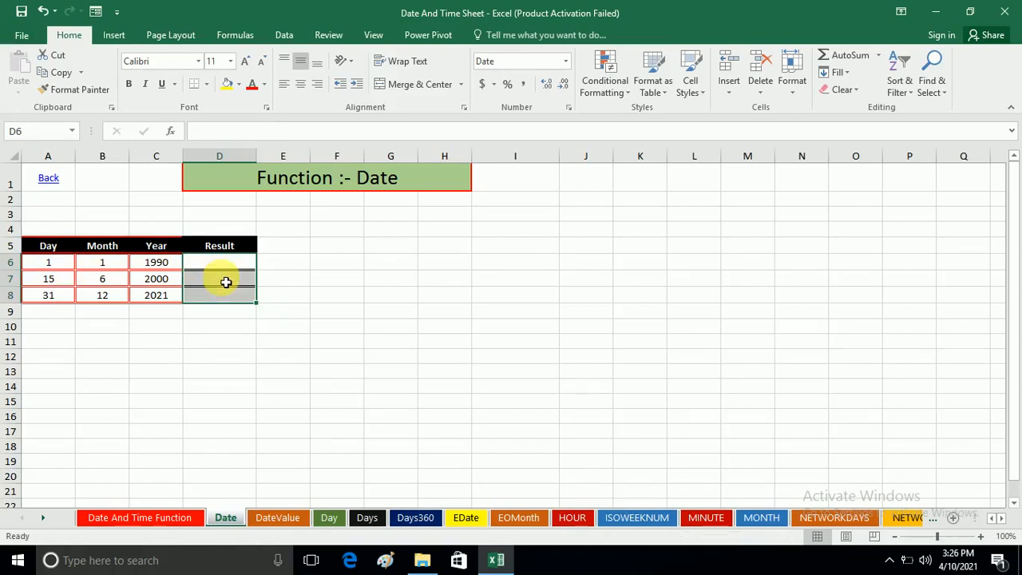
left_click(232, 266)
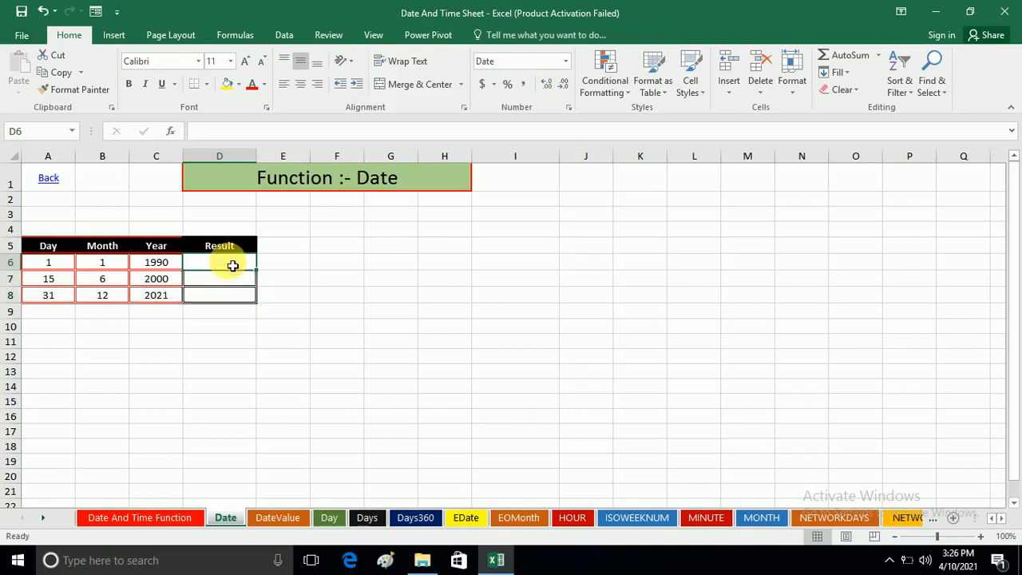
type("=")
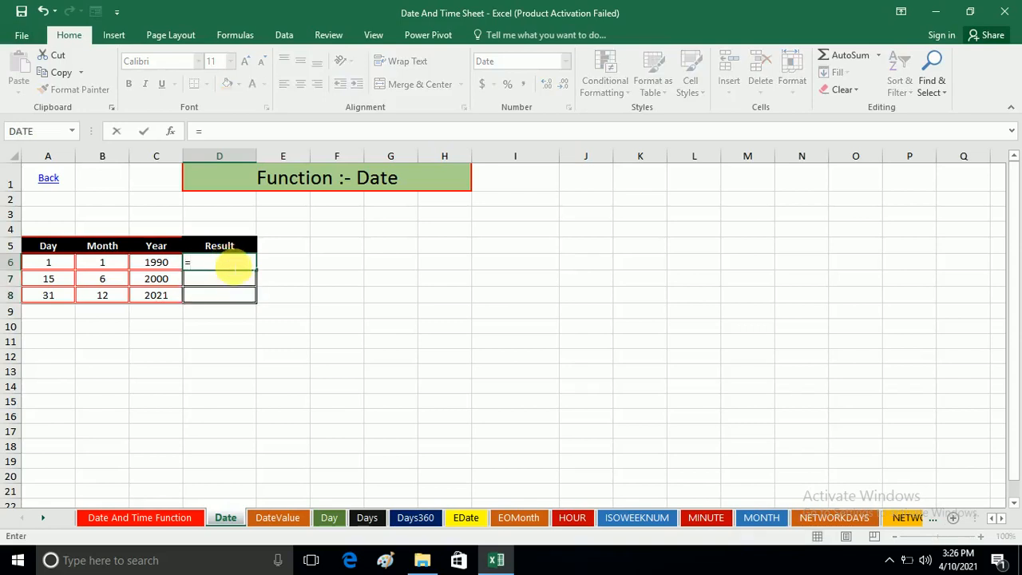
type("date")
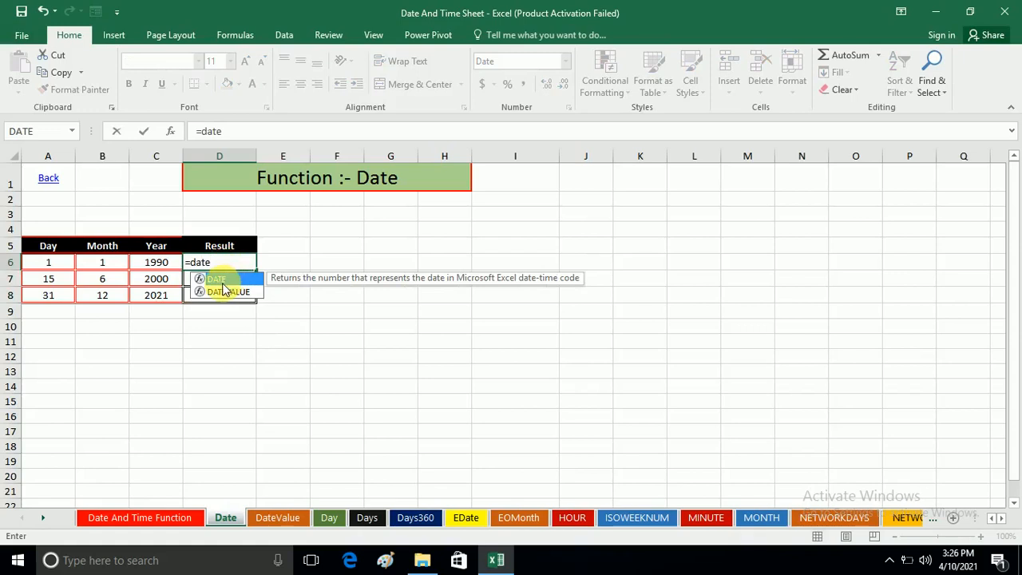
double_click(227, 281)
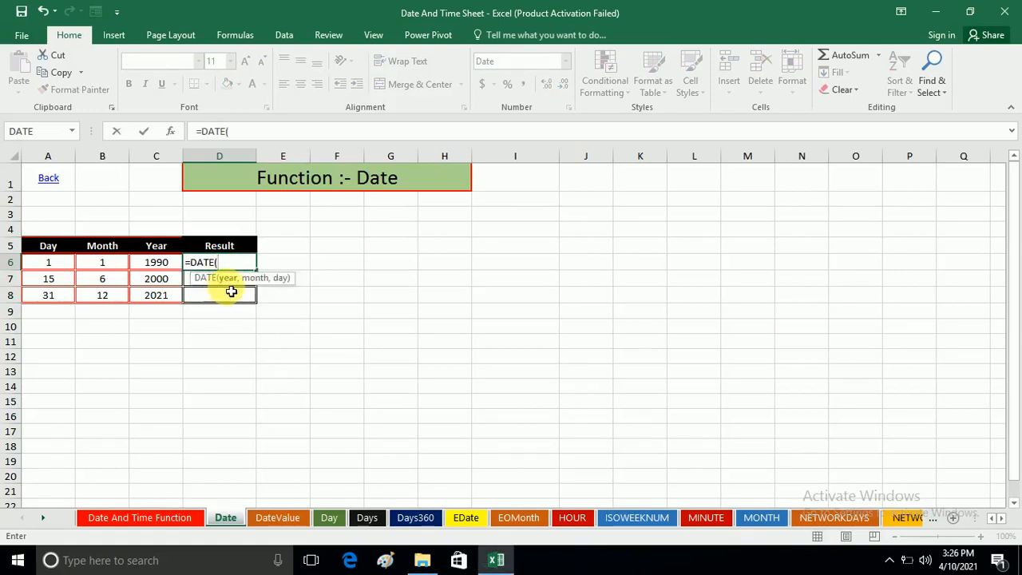
left_click(173, 270)
type(",")
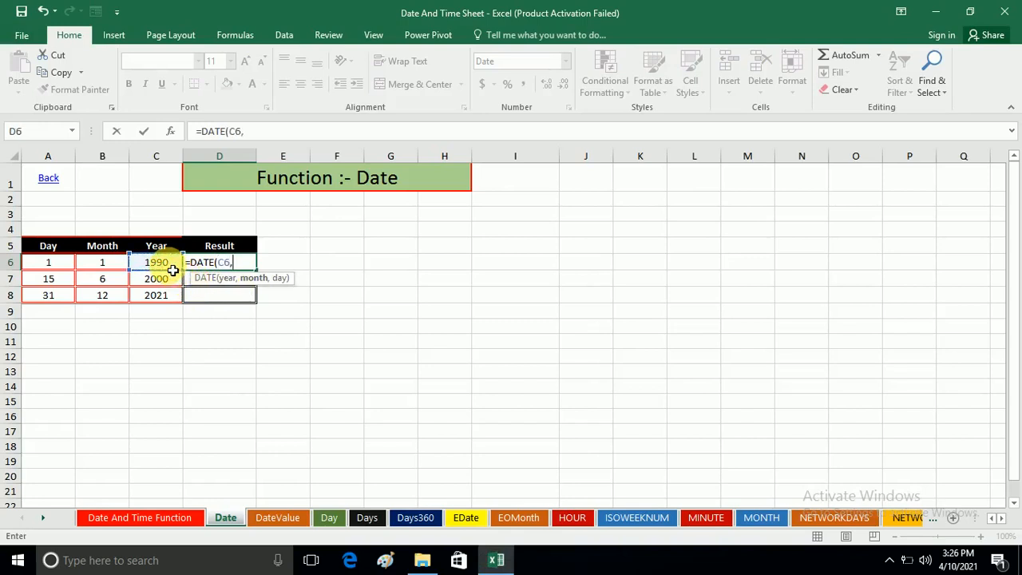
left_click(116, 271)
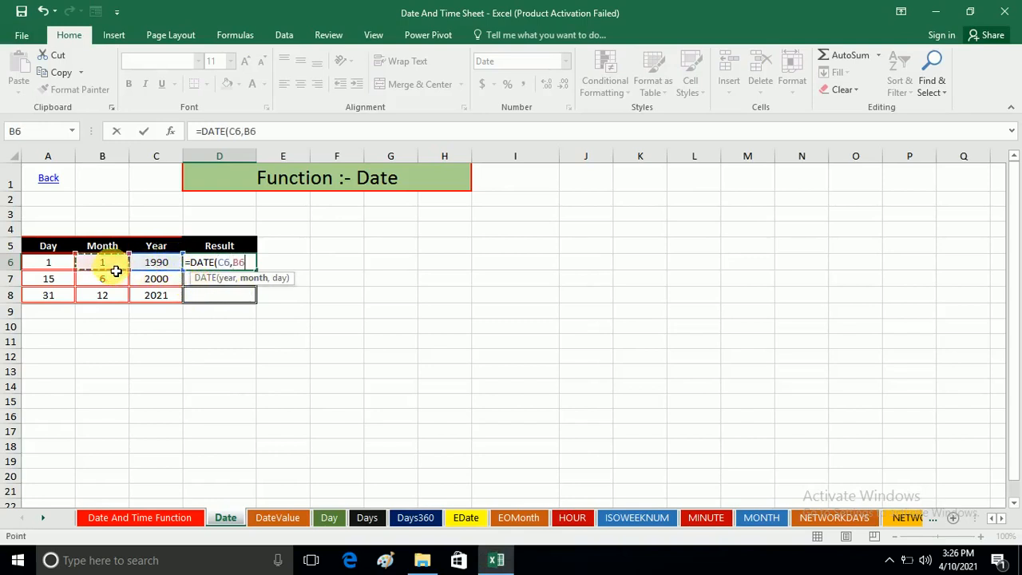
type(",")
left_click(48, 269)
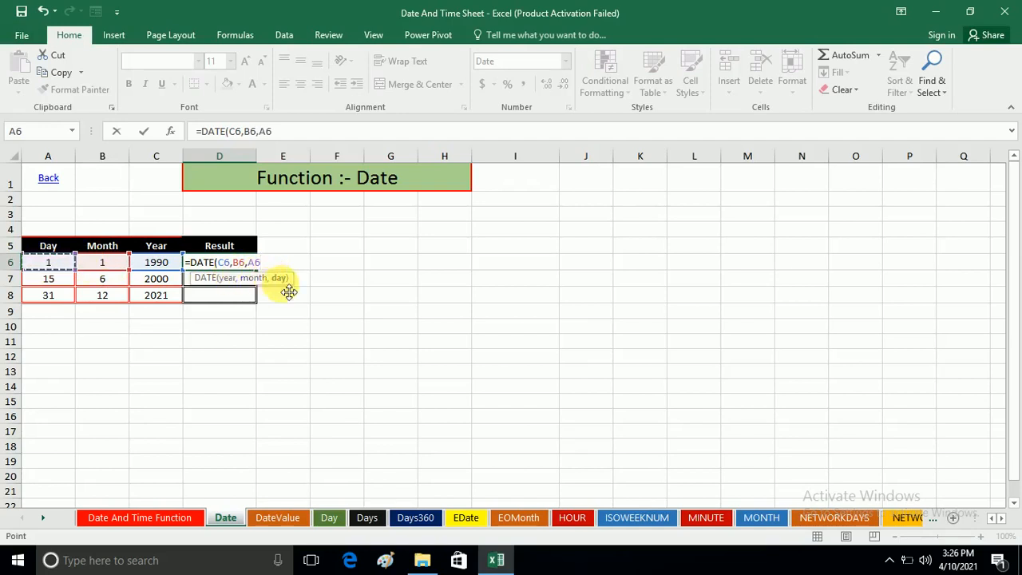
type(")")
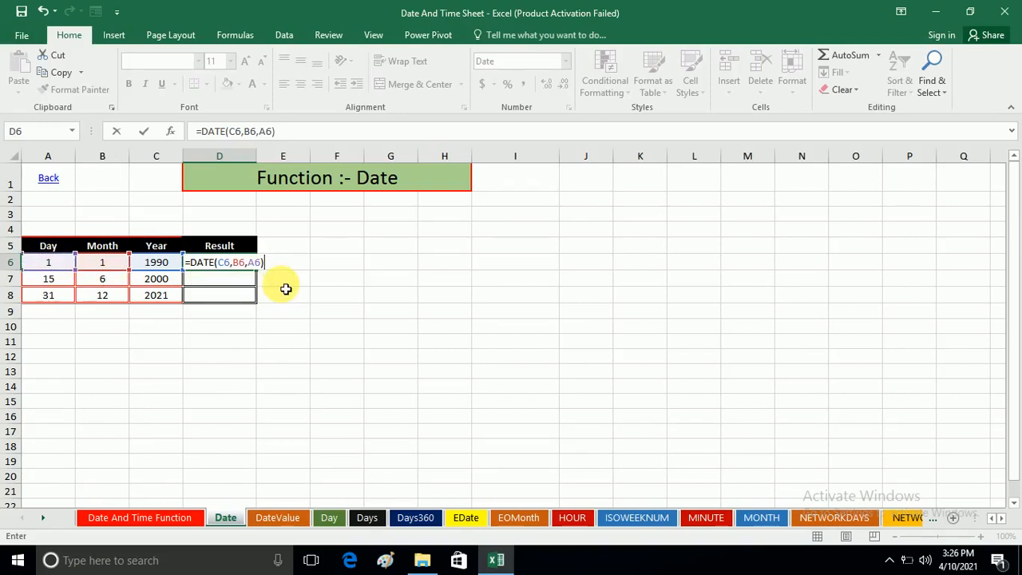
key("Return")
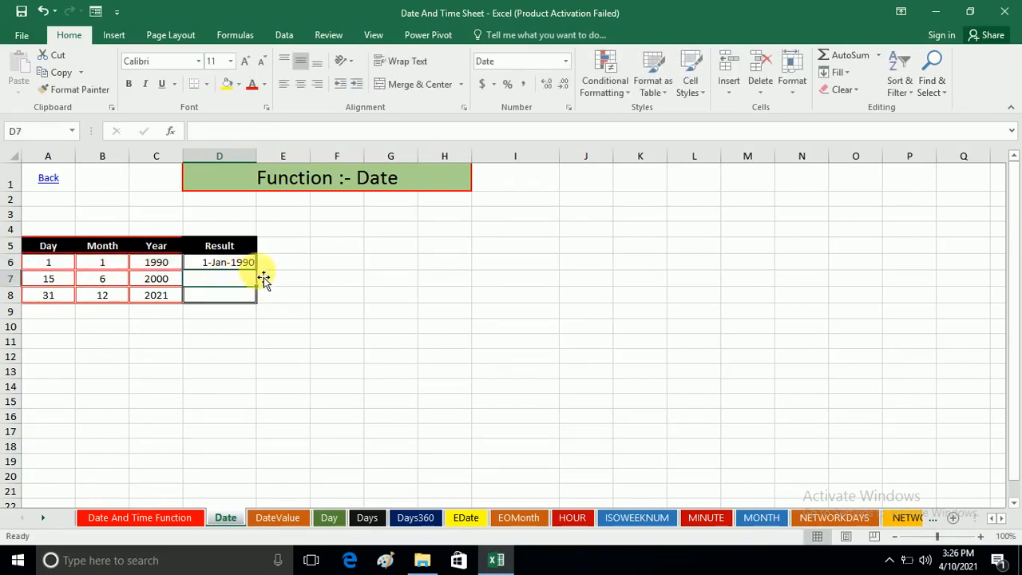
left_click(244, 264)
right_click(244, 267)
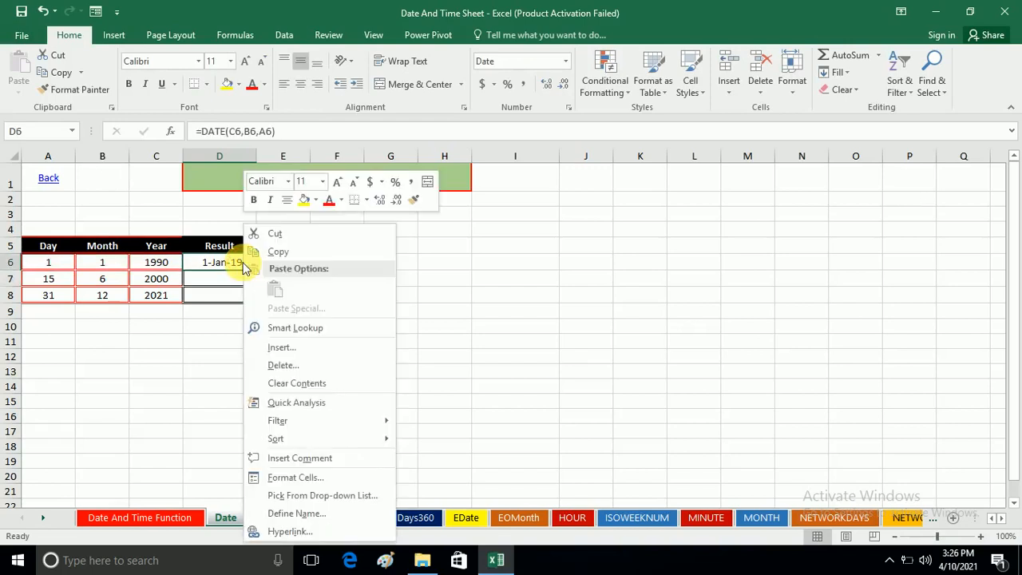
left_click(297, 477)
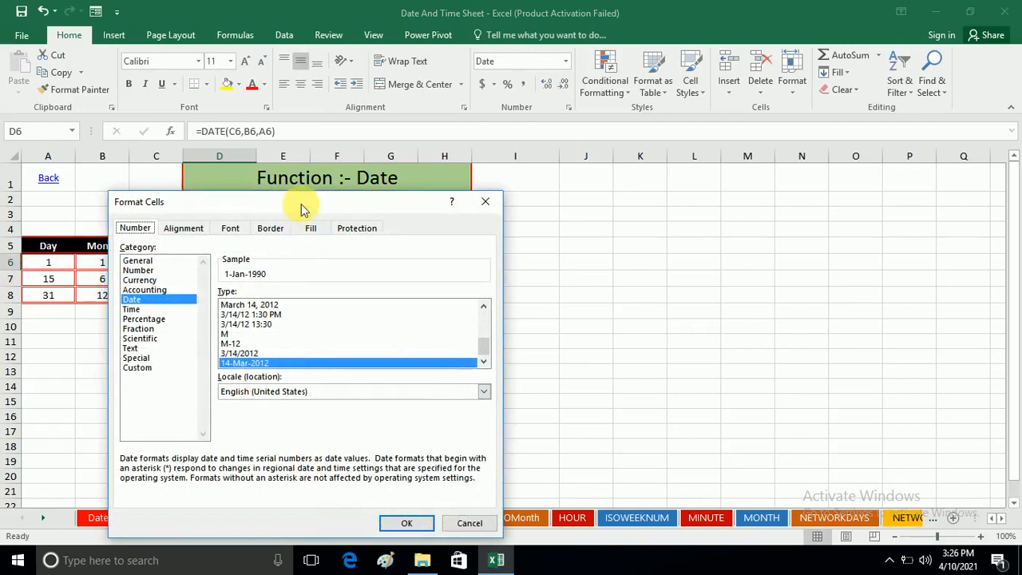
left_click_drag(302, 210, 515, 200)
left_click(699, 192)
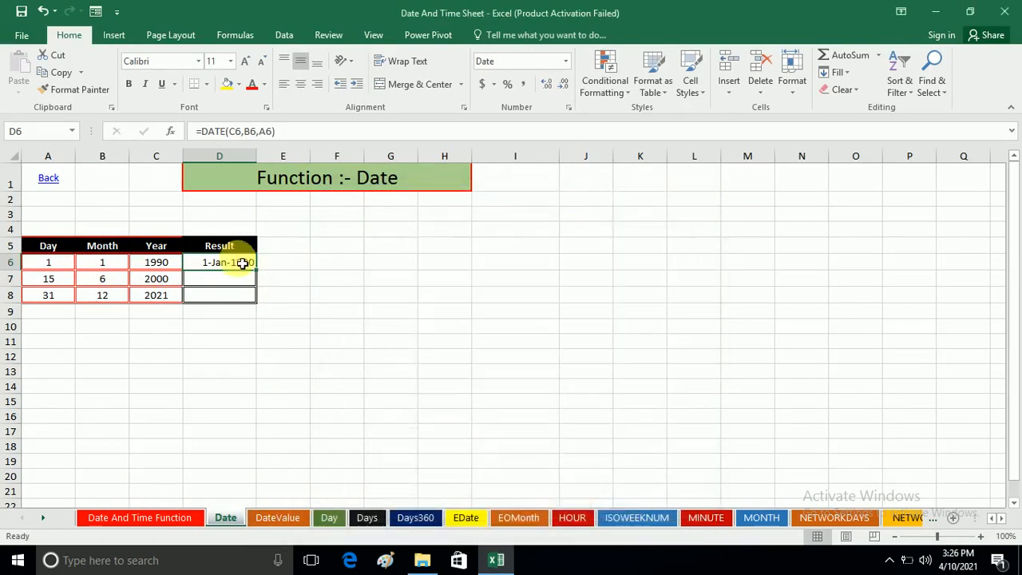
Change the date format of cell D6 to the 14-Mar-12 type
right_click(221, 265)
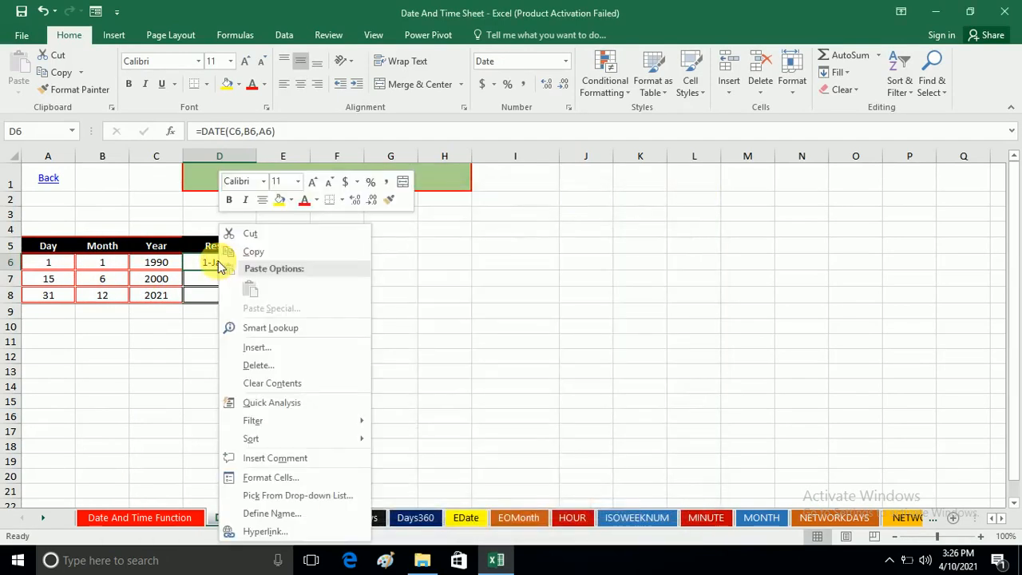
left_click(272, 478)
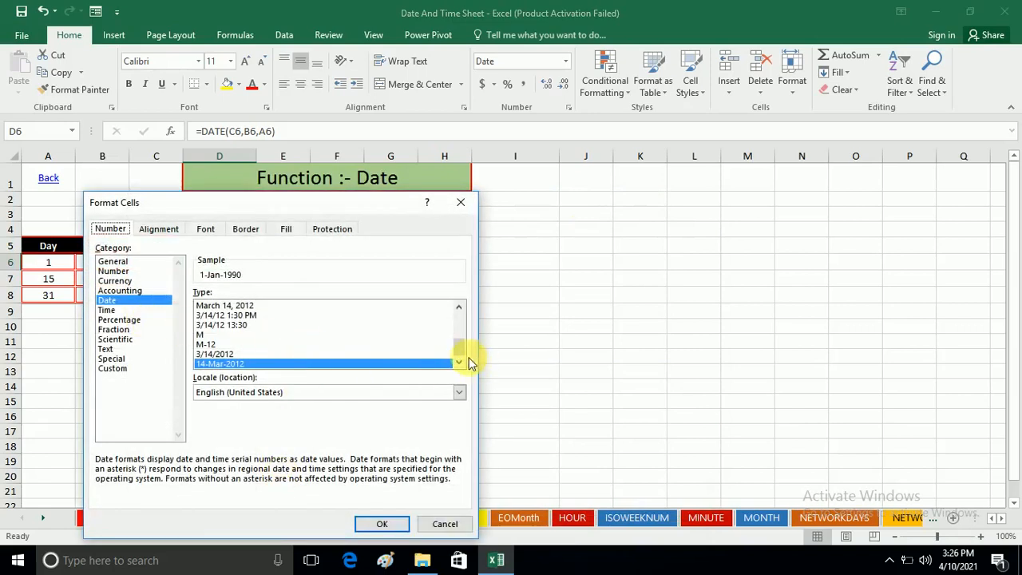
left_click_drag(464, 354, 464, 326)
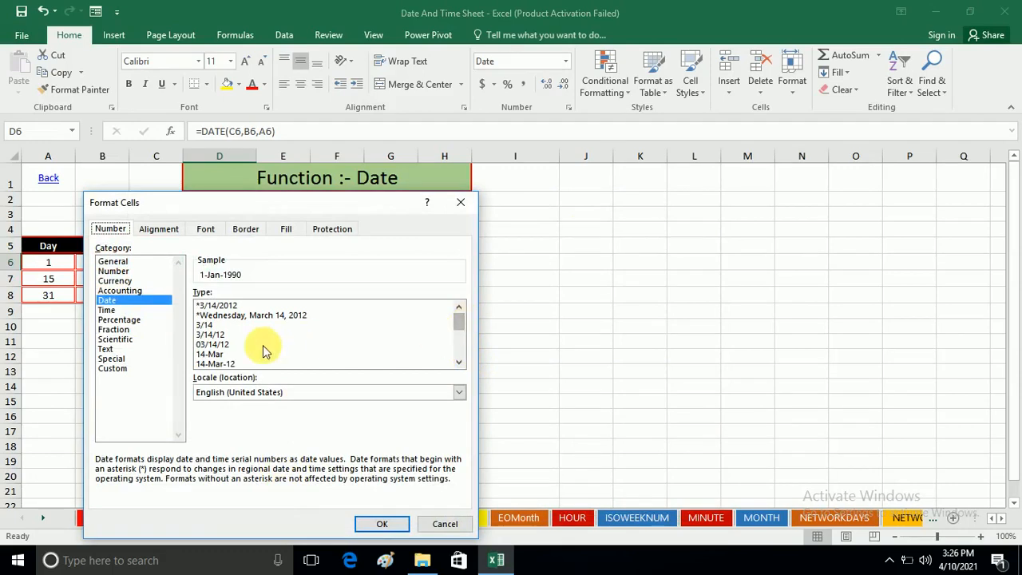
left_click(221, 364)
left_click(377, 523)
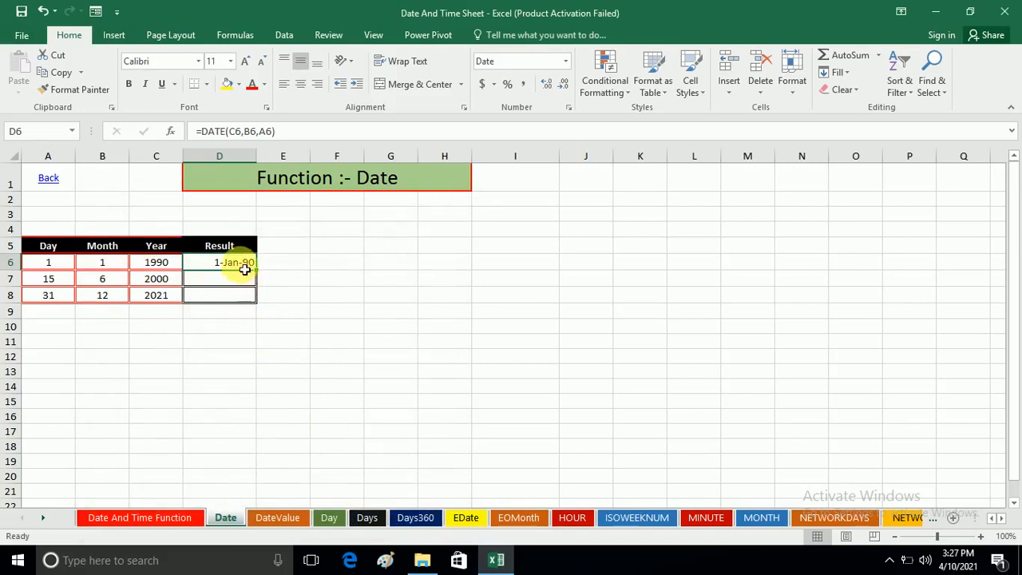
Format cell D6 with the 14-Mar-2012 date type, using a four-digit year
right_click(242, 263)
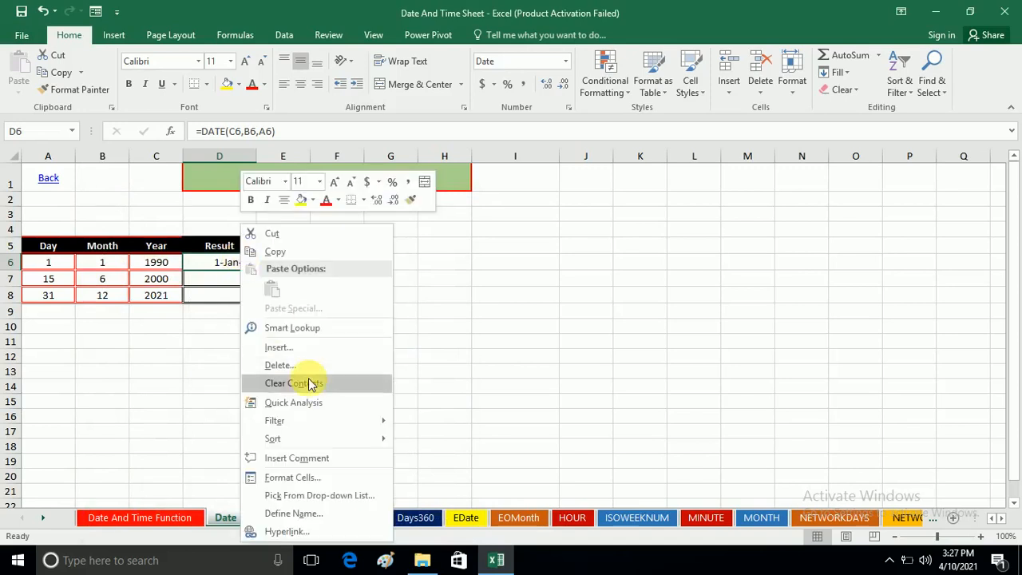
left_click(299, 479)
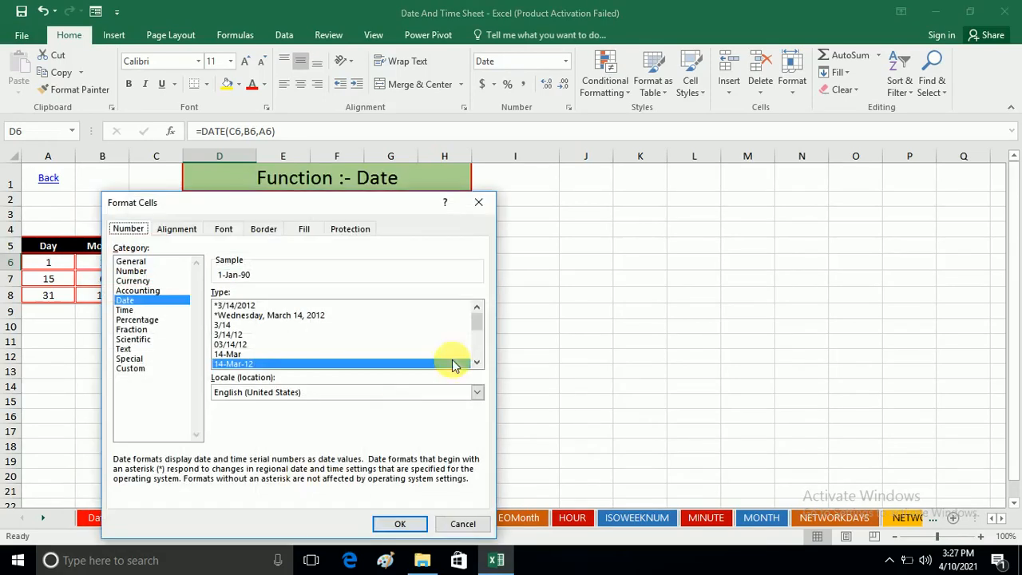
left_click_drag(475, 329, 475, 357)
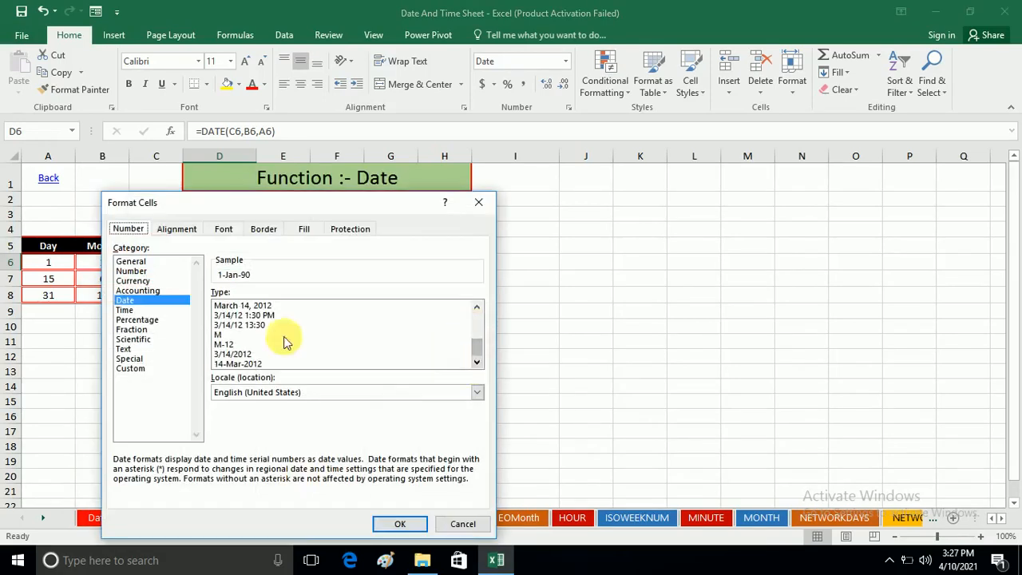
left_click(240, 364)
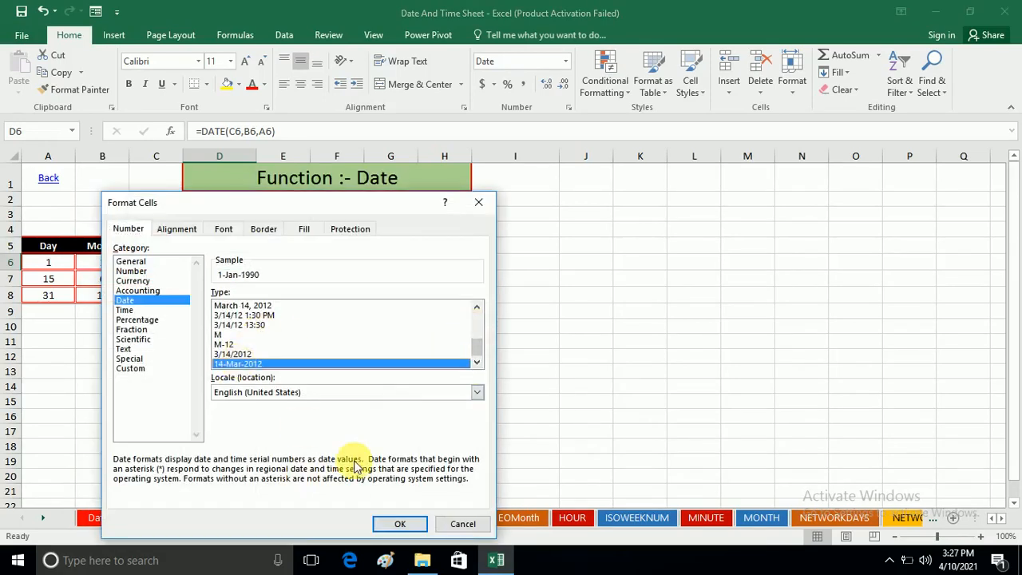
left_click(400, 523)
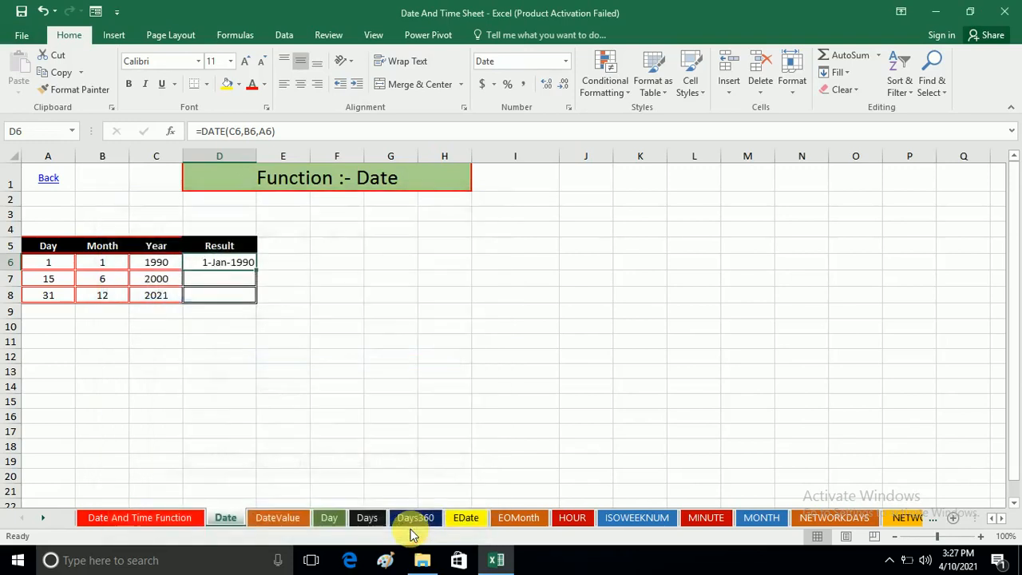
Fill the DATE formula from D6 down through D8
left_click(302, 309)
left_click(247, 268)
left_click_drag(263, 274, 262, 306)
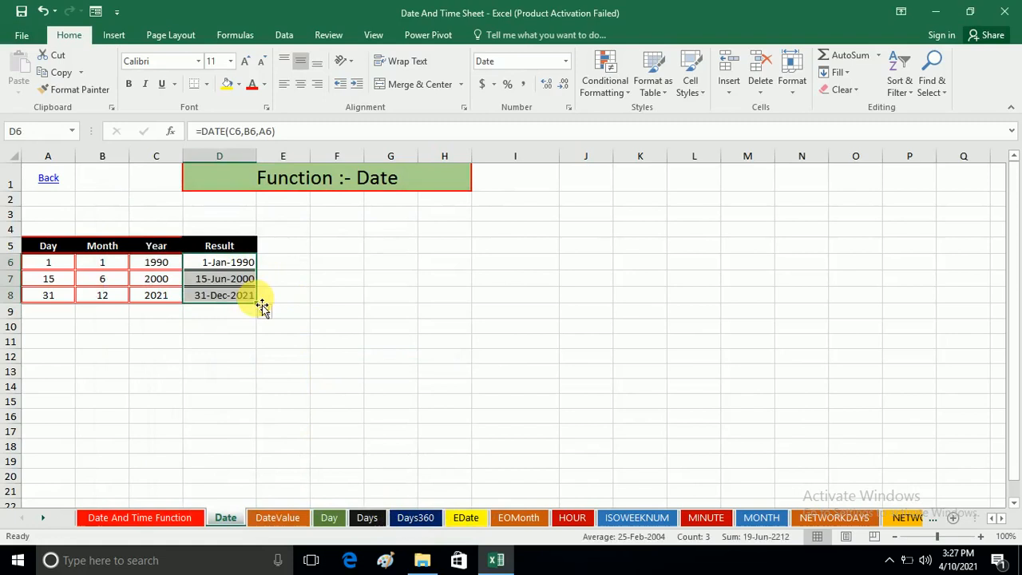
left_click(312, 260)
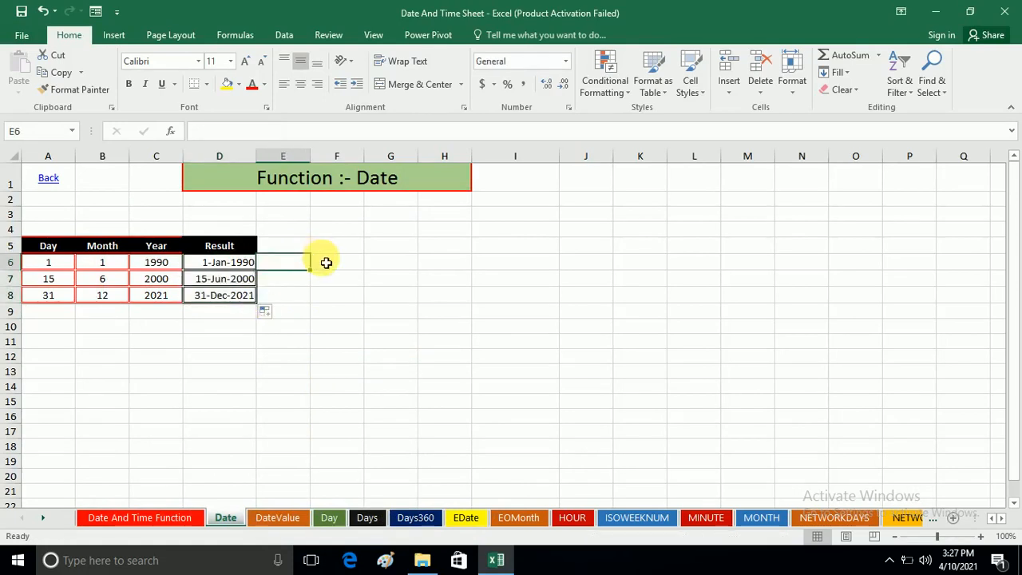
Enter =CONCATENATE(A6,B6,C6) in cell F6 to join the first row's day, month and year
left_click(327, 264)
type("=con")
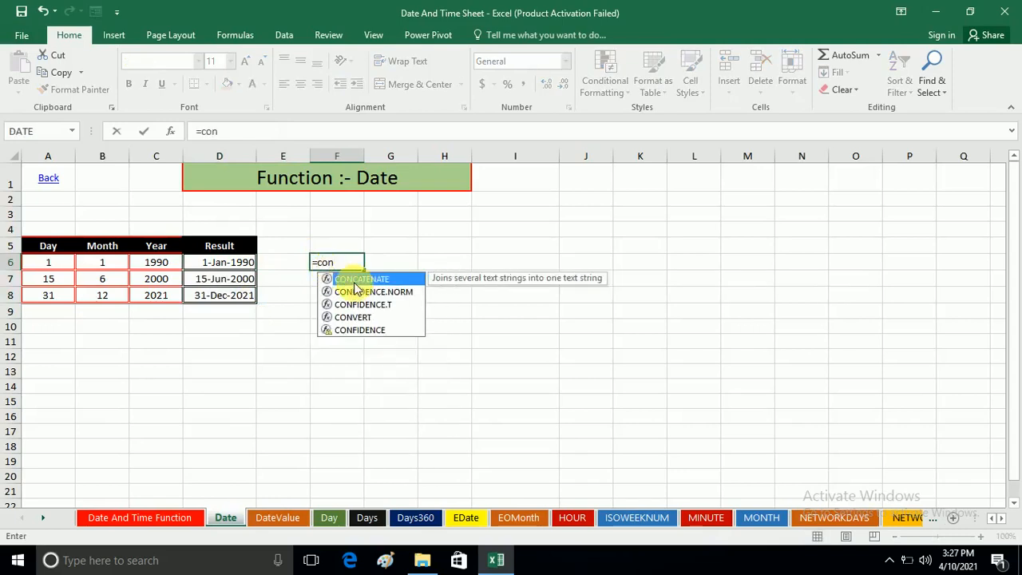
double_click(356, 281)
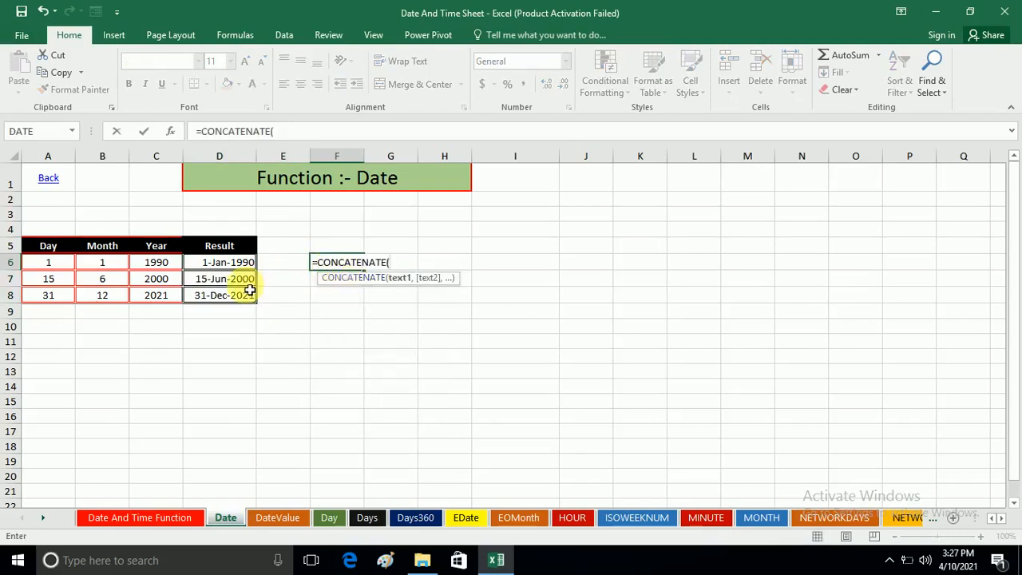
left_click(54, 266)
type(",")
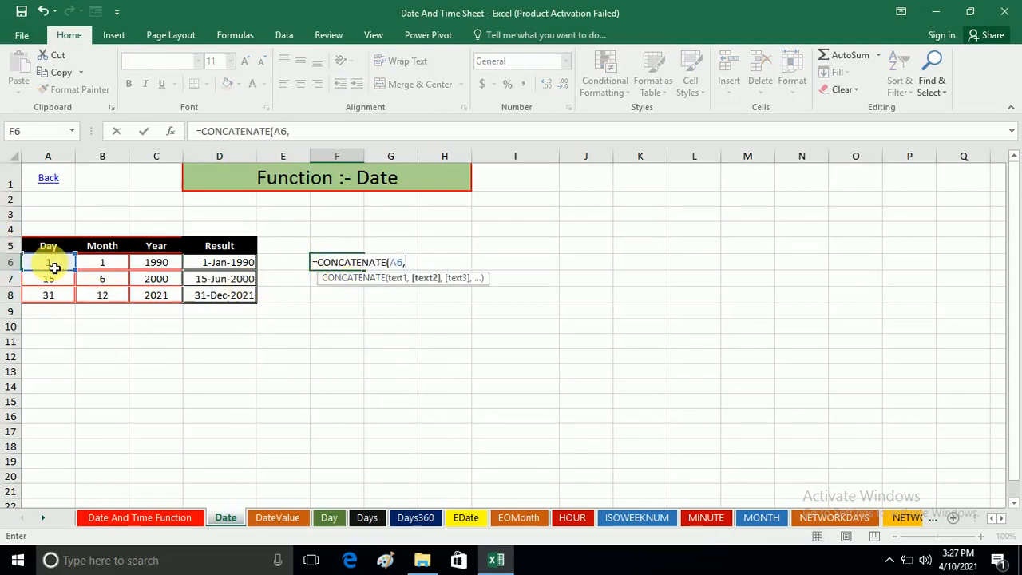
left_click(104, 266)
type(",")
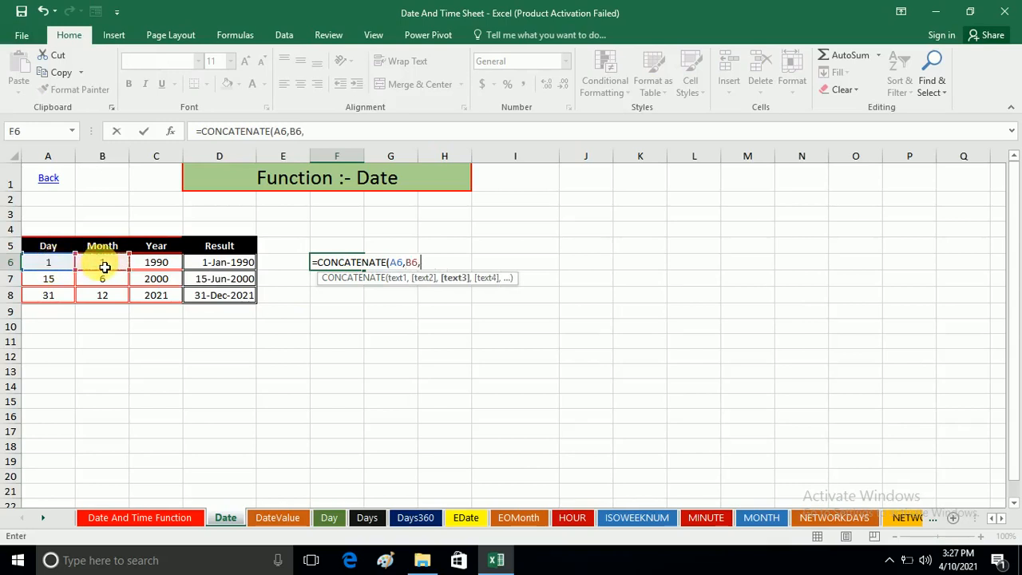
left_click(181, 269)
type(")")
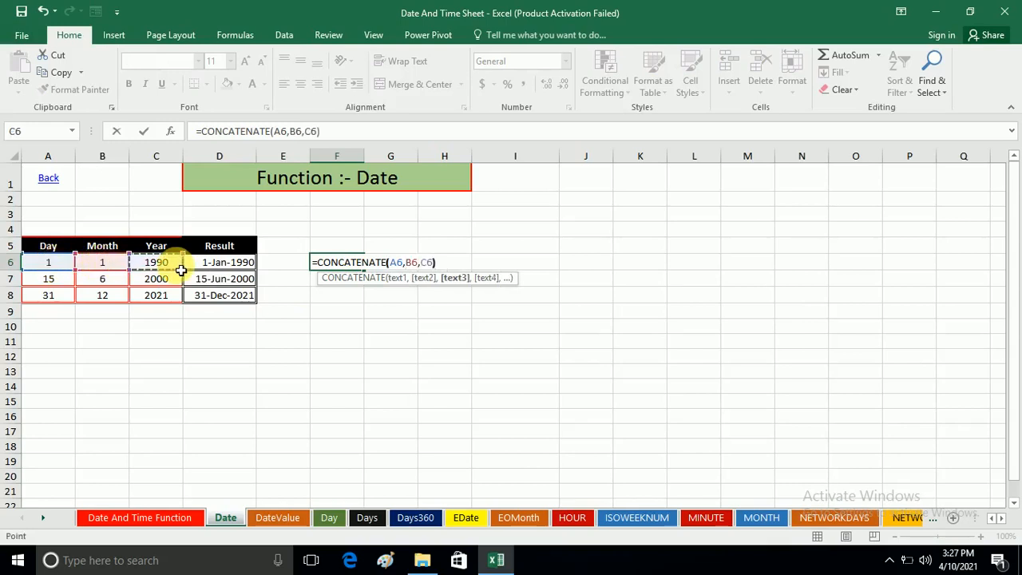
key("Return")
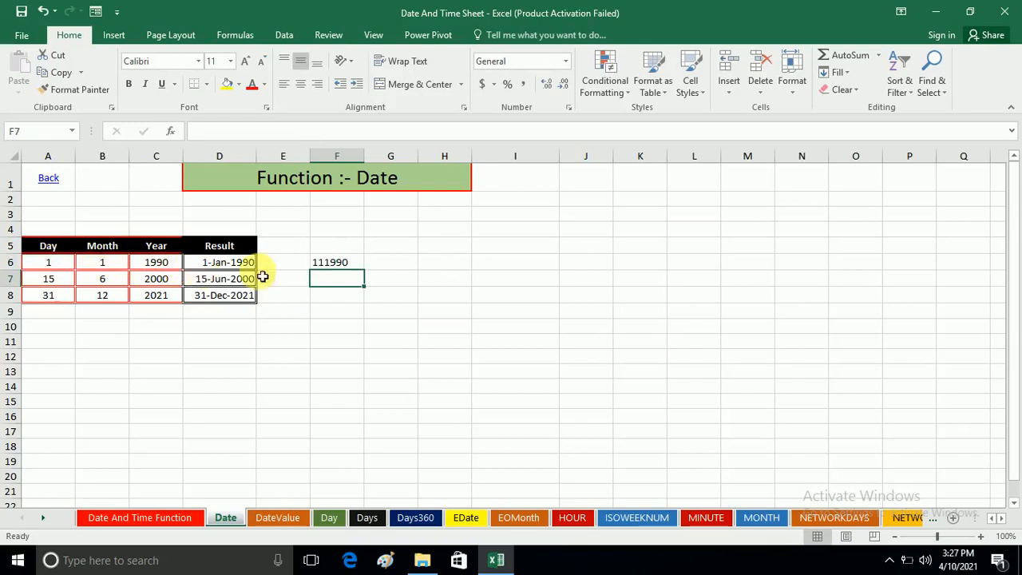
Edit the F6 formula to =CONCATENATE(A6,"-",B6,"-",C6) so that hyphens separate the day, month and year
left_click(344, 265)
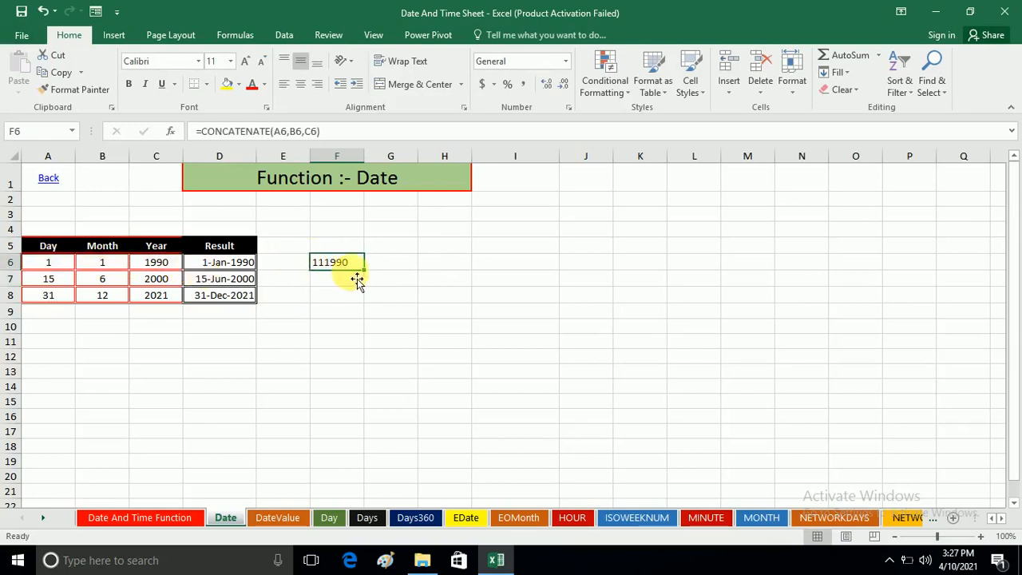
left_click(289, 132)
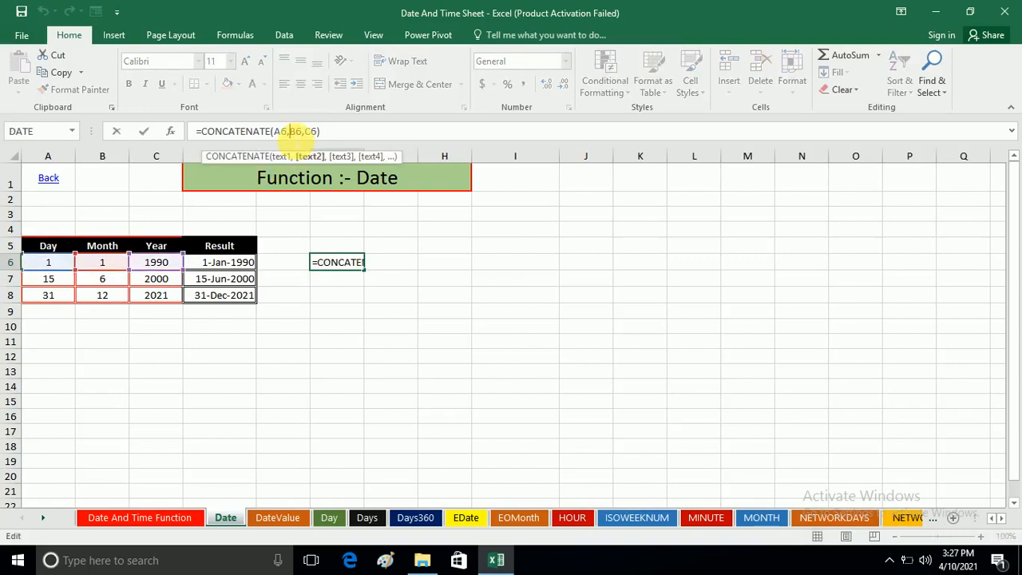
type("\"-")
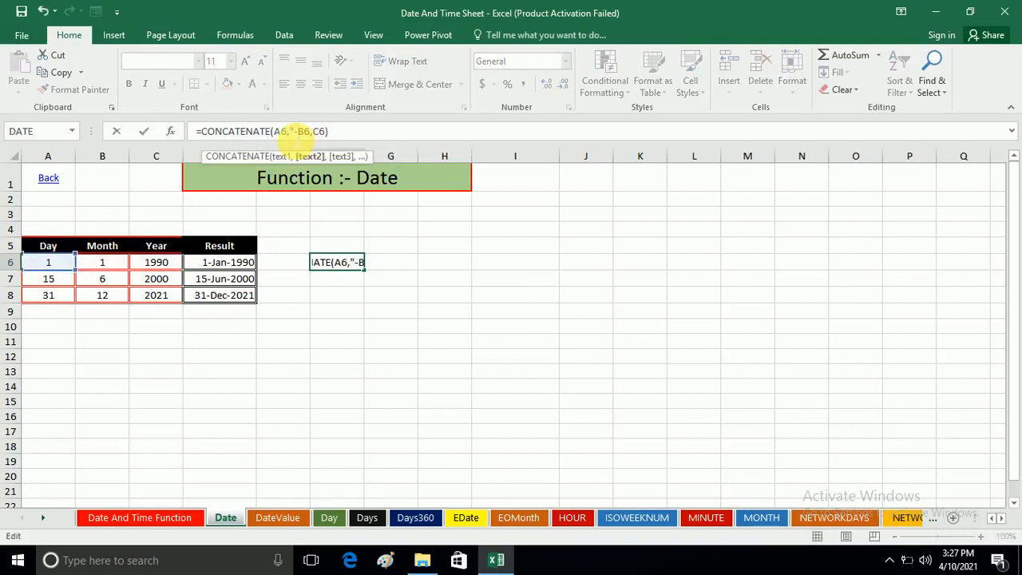
type("\",")
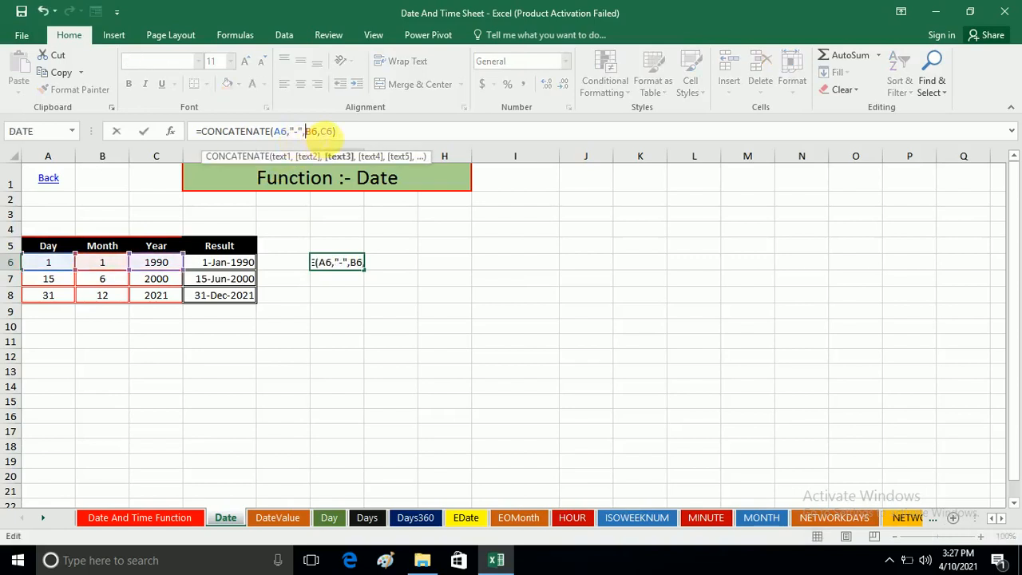
left_click(322, 132)
type("\"-\"")
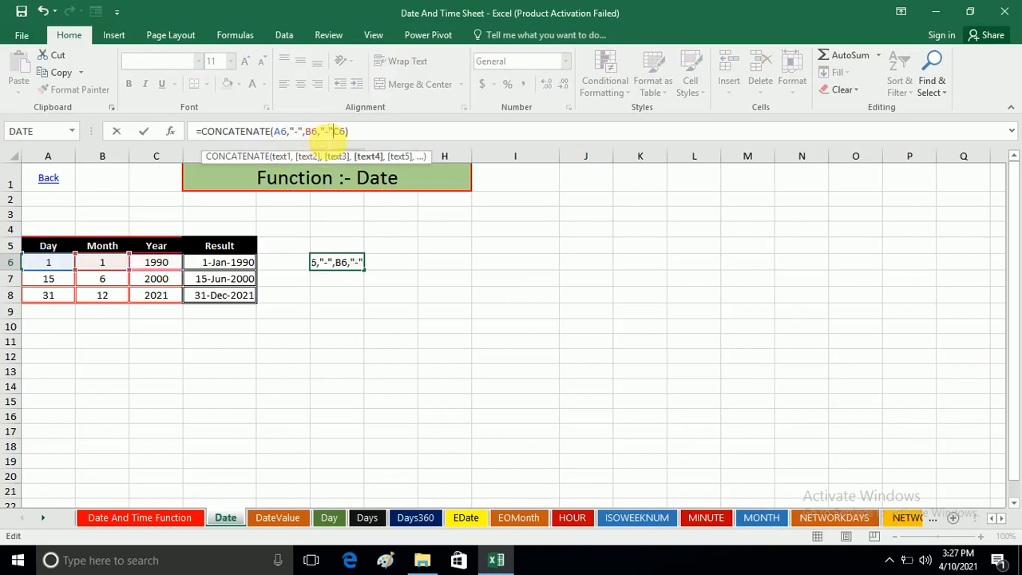
type(",")
key("Return")
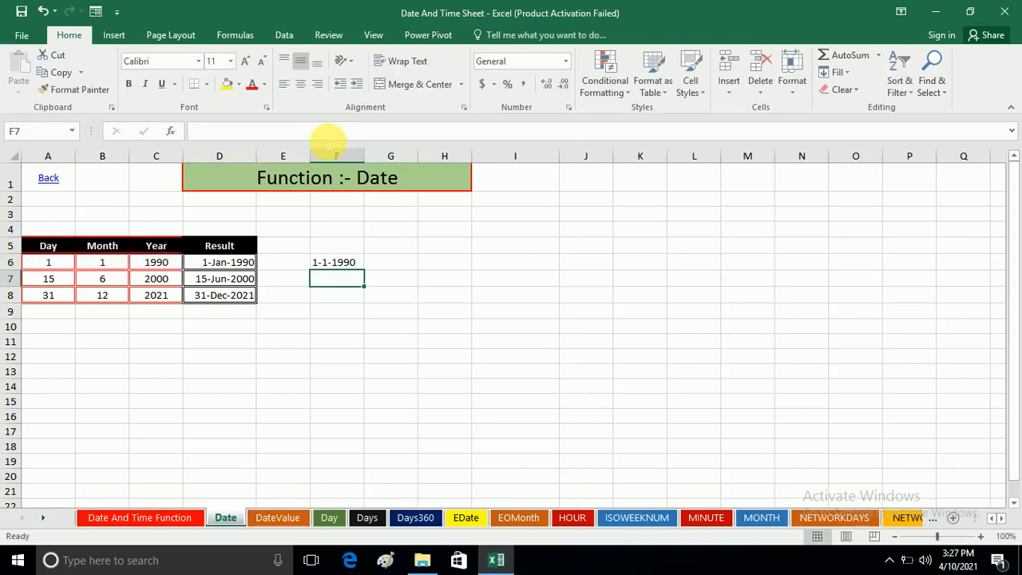
Try to format the joined text in F6 as a date with the 14-Mar-2012 type
left_click(344, 262)
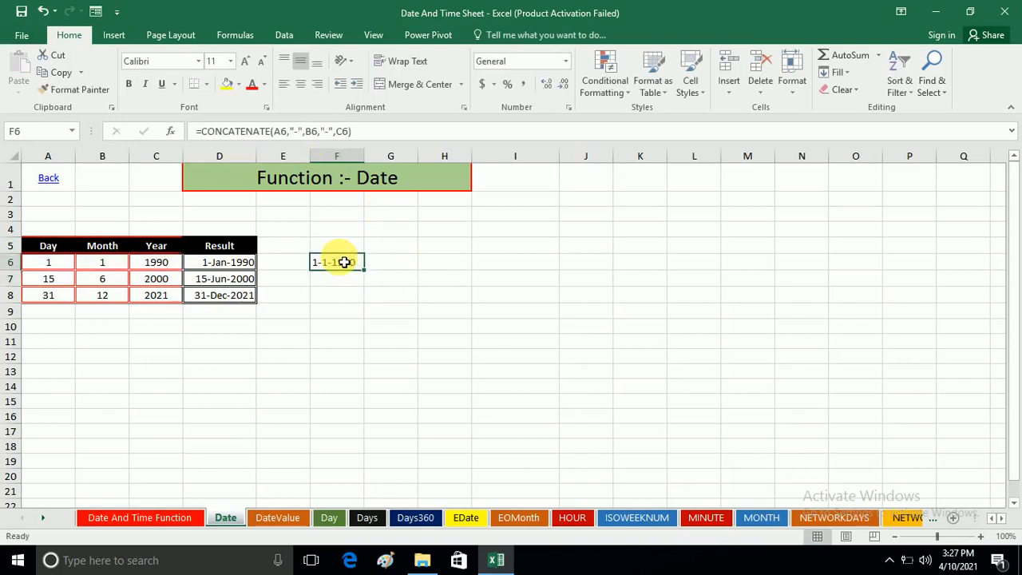
right_click(353, 262)
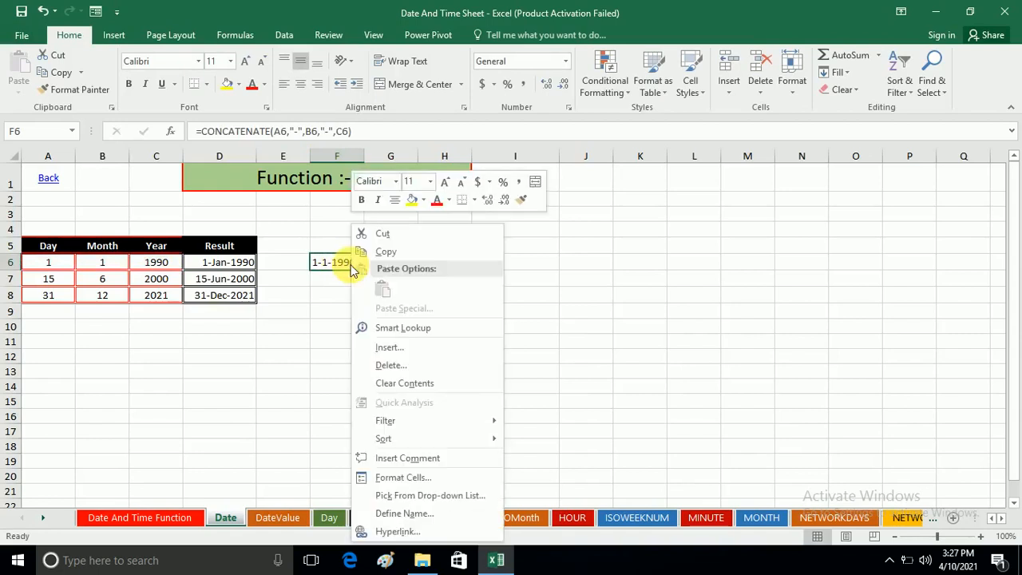
left_click(403, 477)
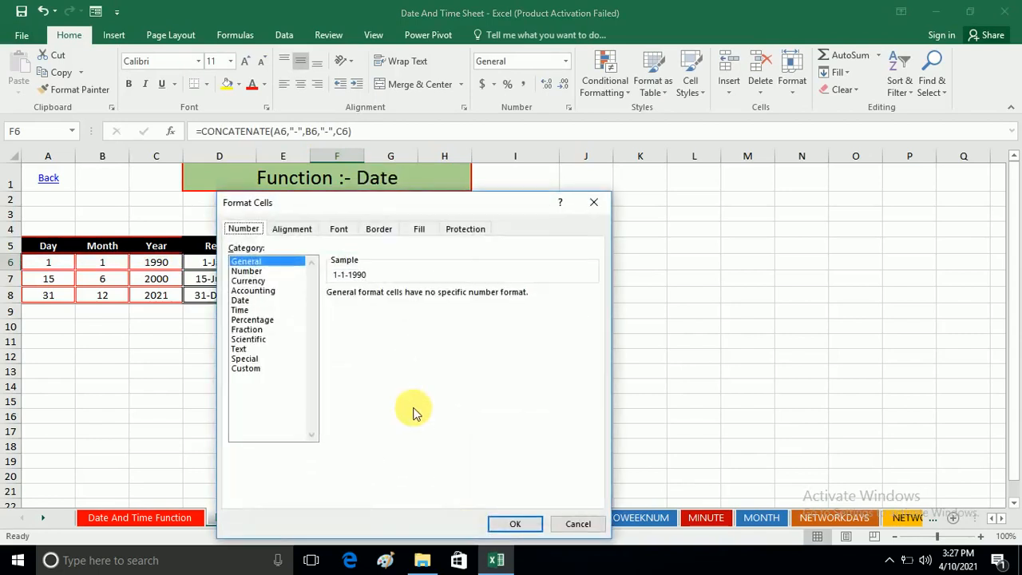
left_click(240, 301)
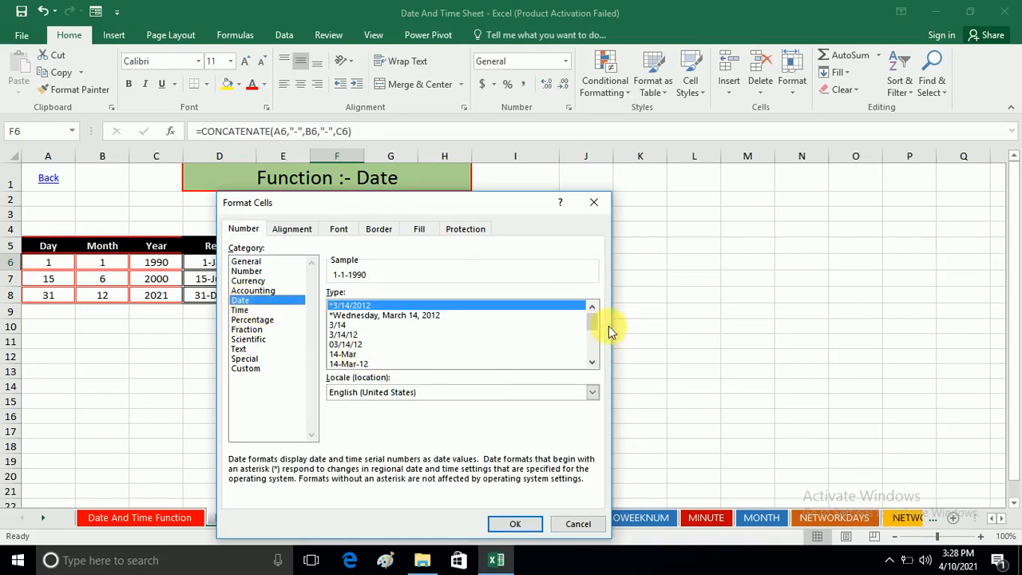
left_click_drag(592, 333, 589, 356)
left_click(352, 364)
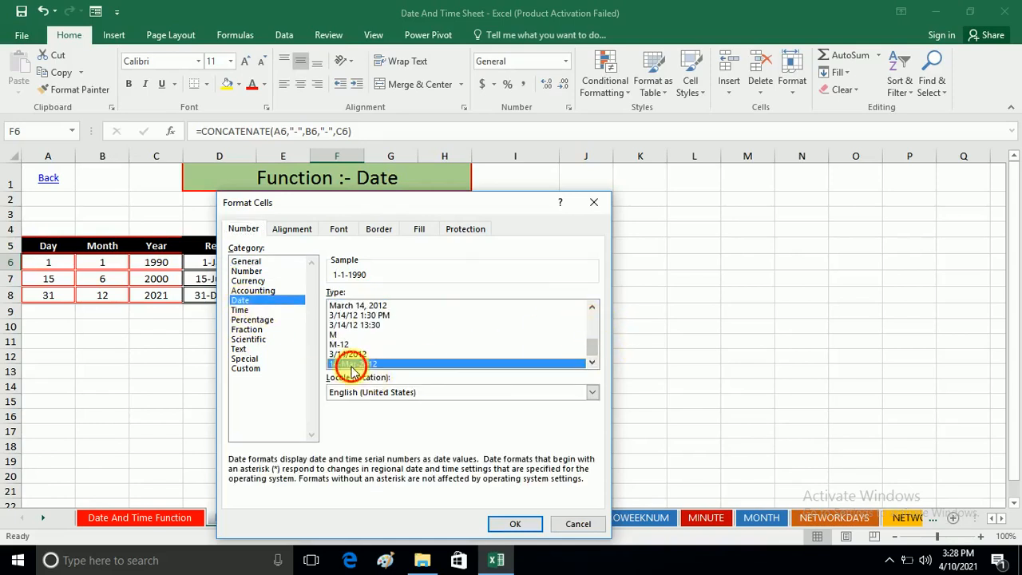
left_click(515, 524)
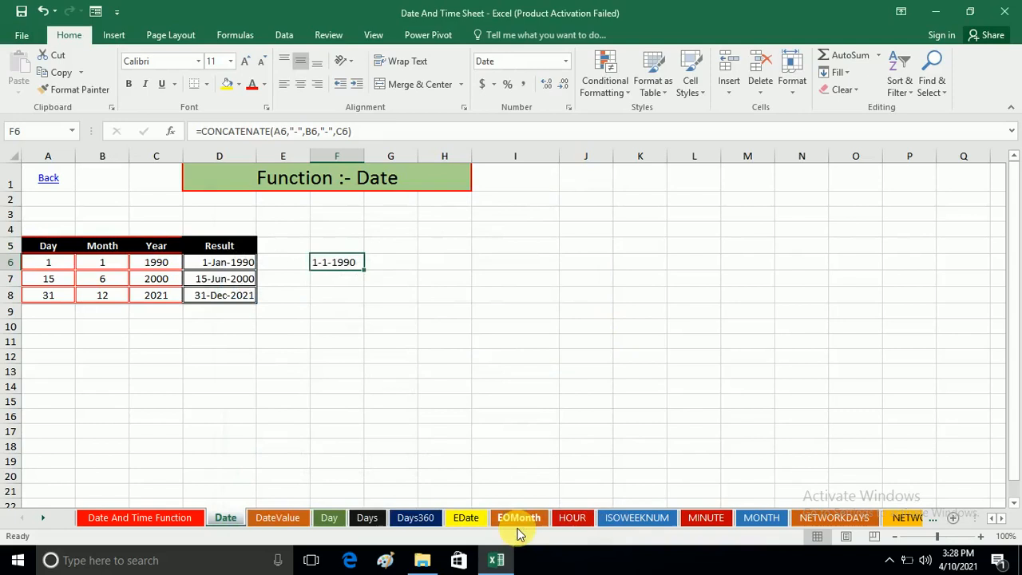
Clear the CONCATENATE formula from cell F6 and return to the function list through the sheet's Back link
left_click(431, 364)
left_click(333, 264)
key("Delete")
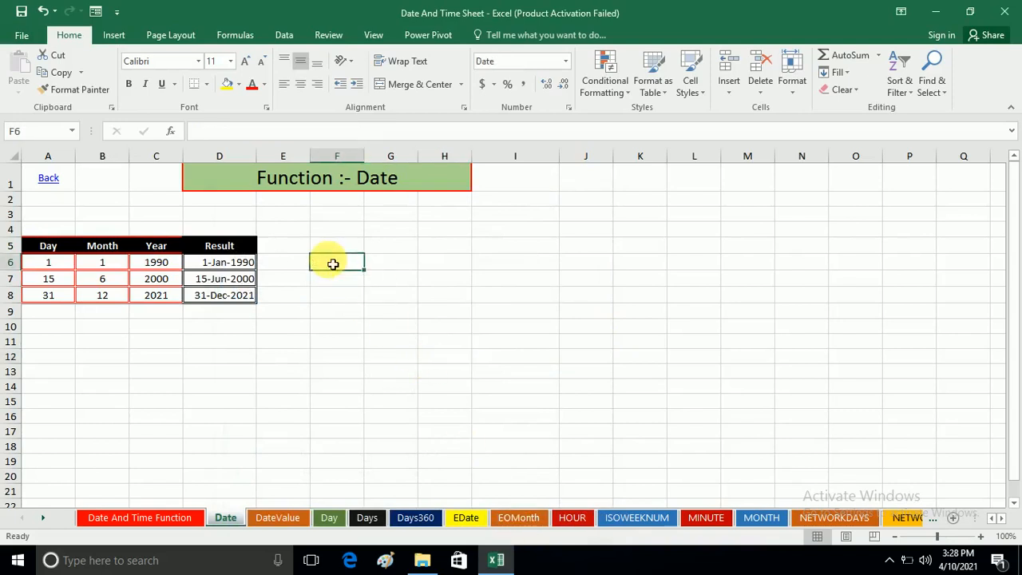
left_click(233, 262)
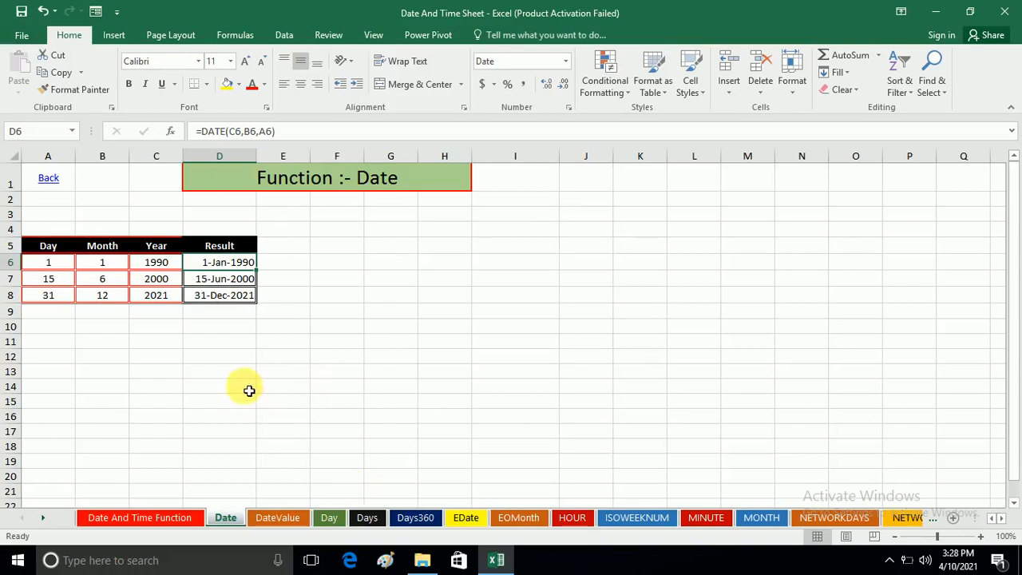
left_click(49, 181)
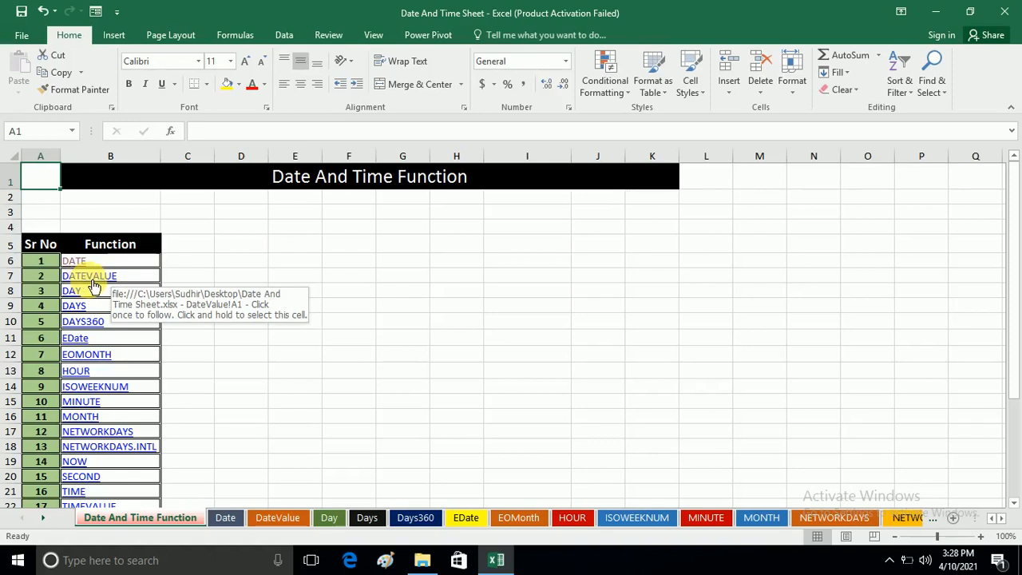
Open the DATEVALUE example sheet from the function list and return through its Back link
left_click(93, 284)
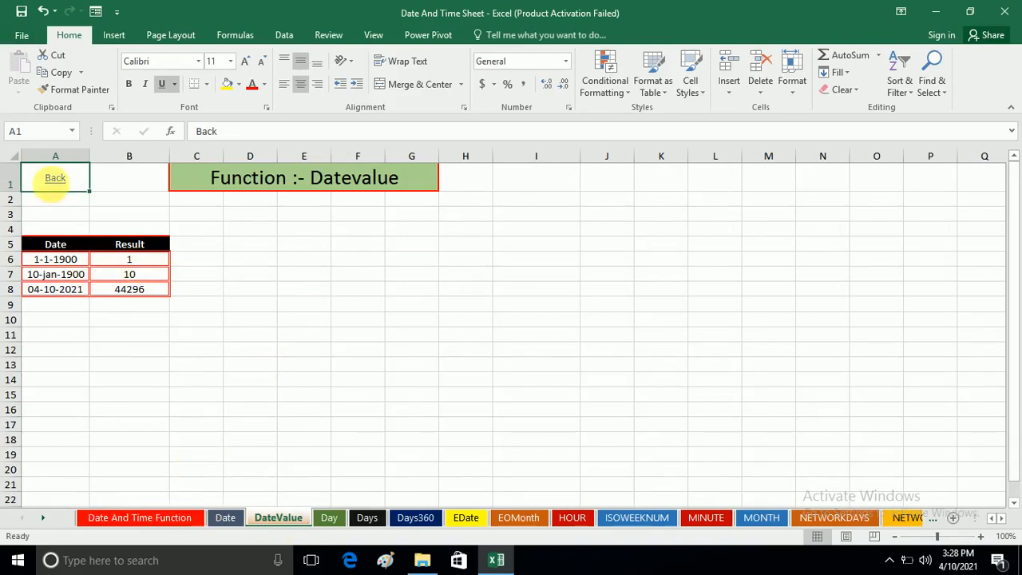
left_click(55, 178)
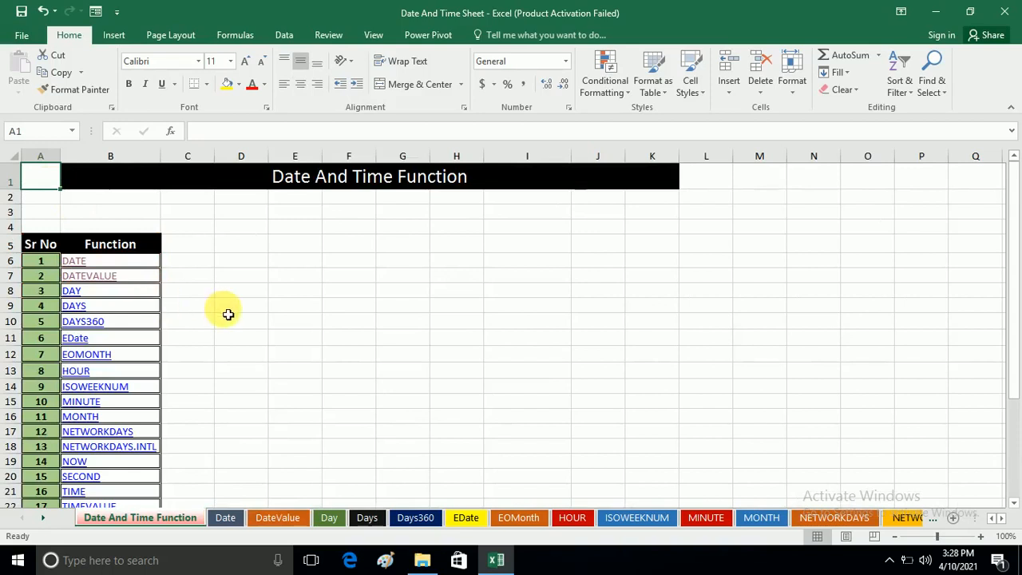
Enter Test in cell B31, directly below DATEDIF at the end of the function list
left_click(224, 306)
key("Down")
key("Down")
key("Down")
key("Down")
key("Down")
key("Down")
key("Down")
key("Down")
key("Down")
key("Down")
key("Down")
key("Down")
key("Down")
key("Down")
key("Down")
key("Down")
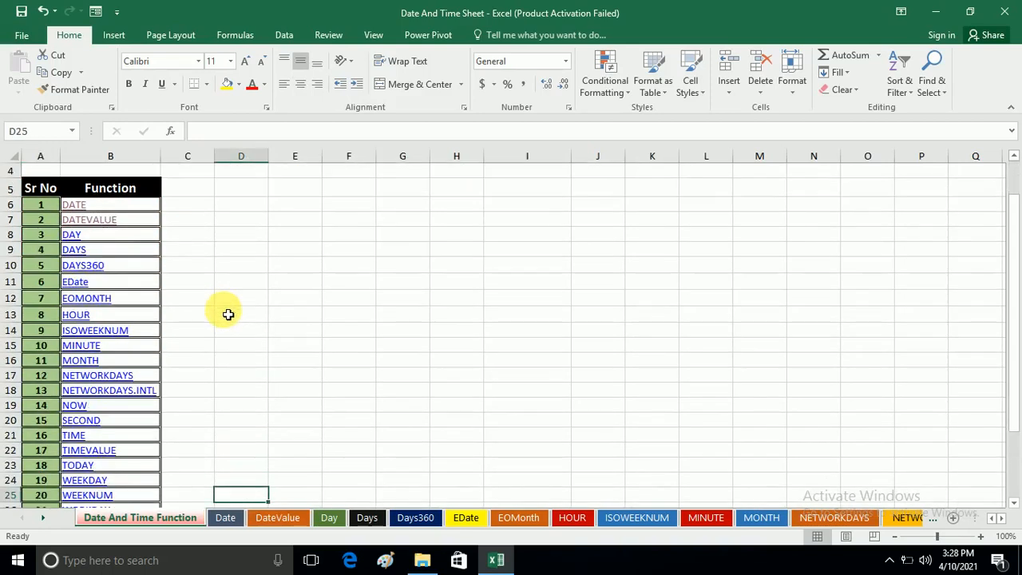
key("Down")
key("Down")
key("Down")
key("Down")
key("Down")
key("Down")
key("Down")
key("Down")
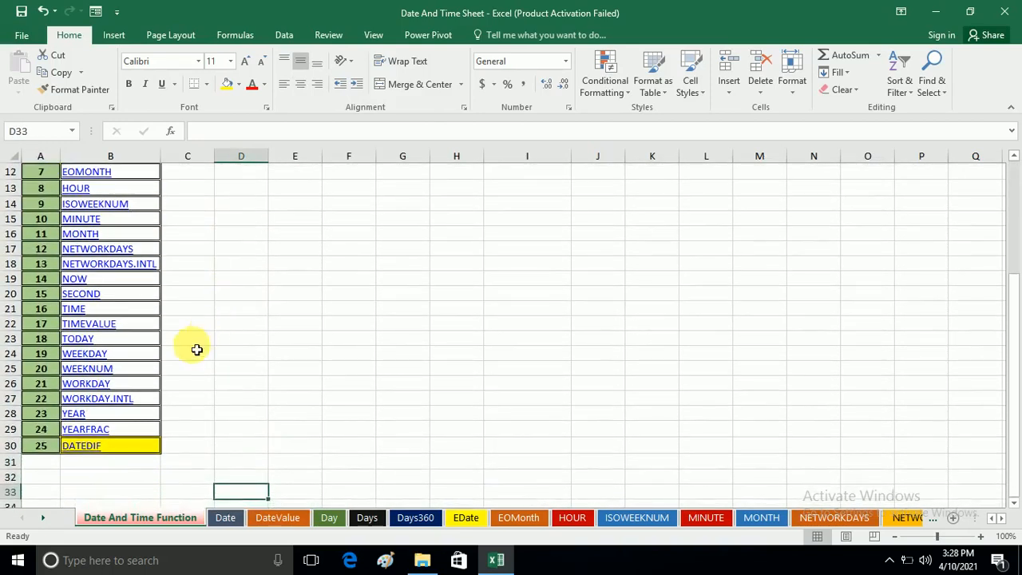
left_click(82, 470)
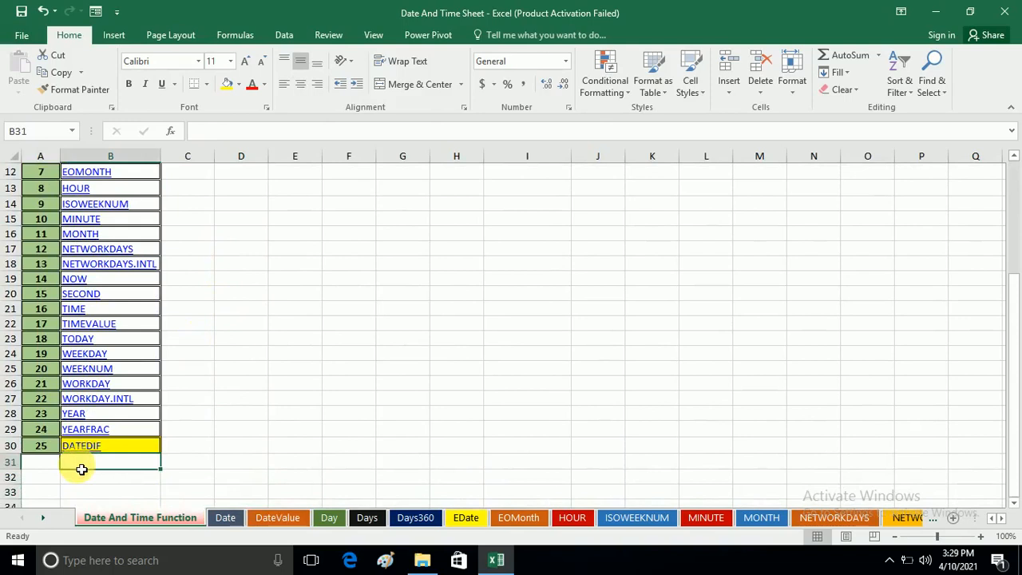
type("Test")
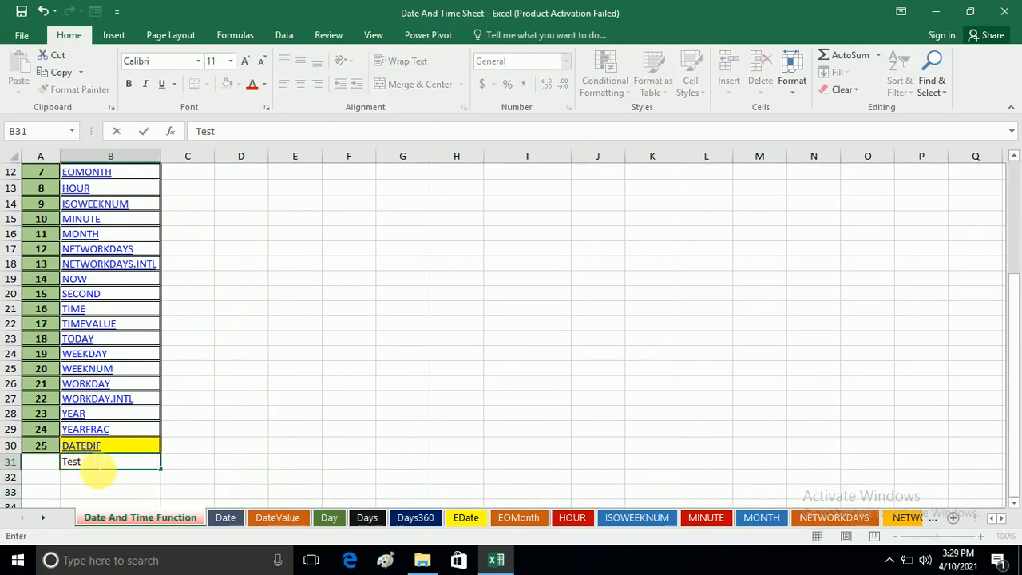
left_click(256, 452)
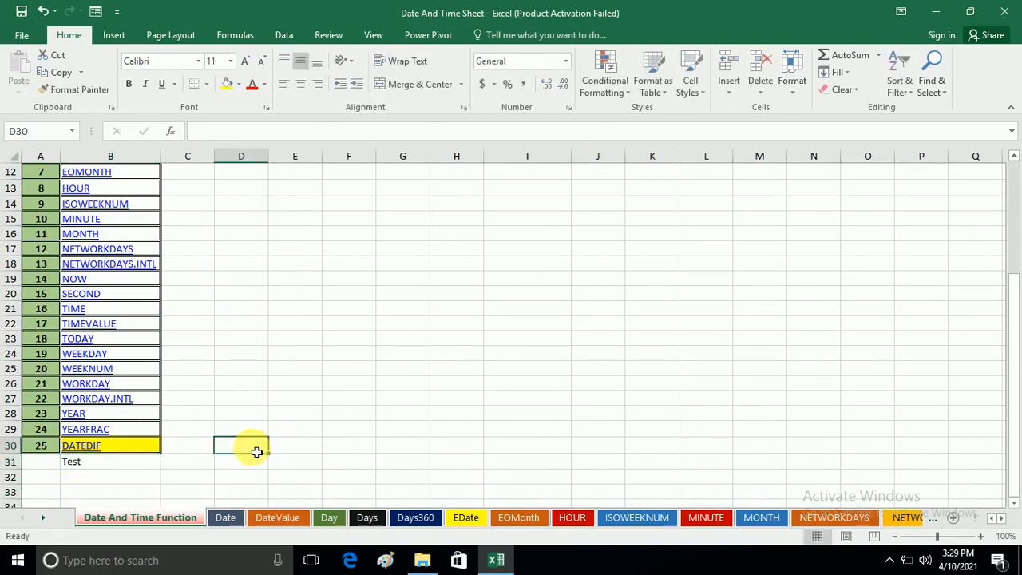
Add a new worksheet, place it directly after the Date And Time Function sheet and rename it Test
left_click(119, 468)
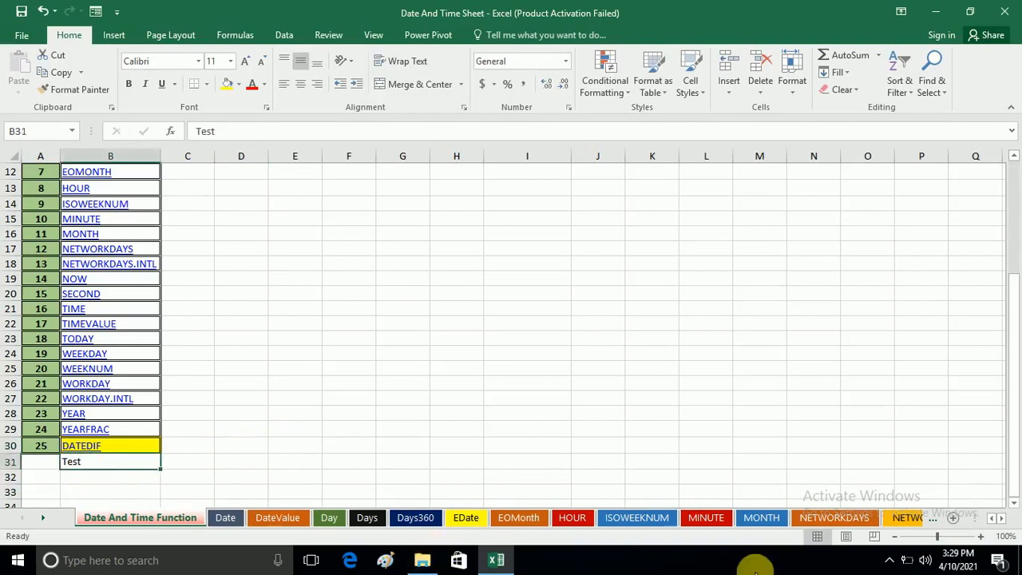
left_click(43, 519)
left_click(43, 518)
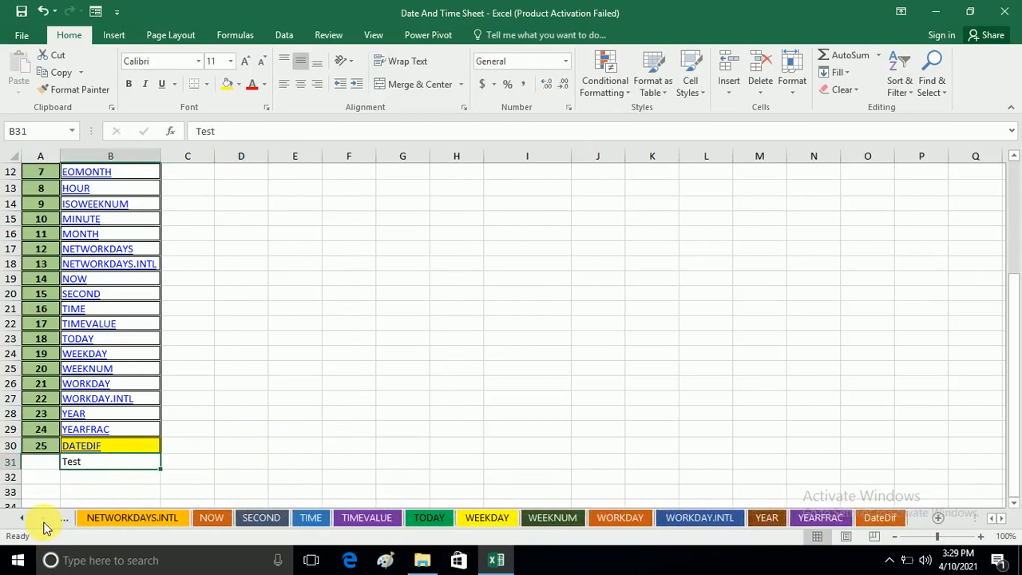
left_click(938, 519)
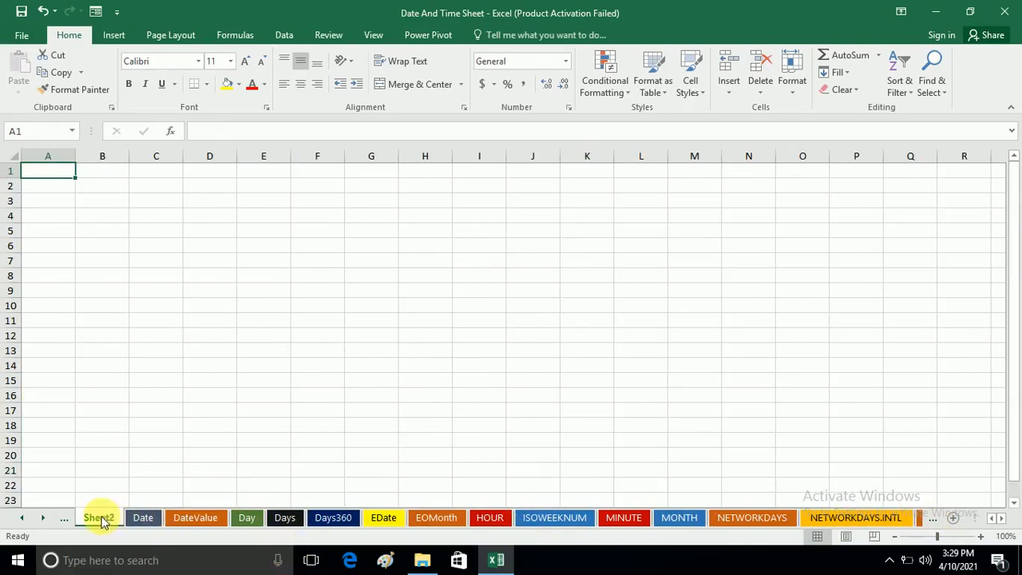
left_click(21, 519)
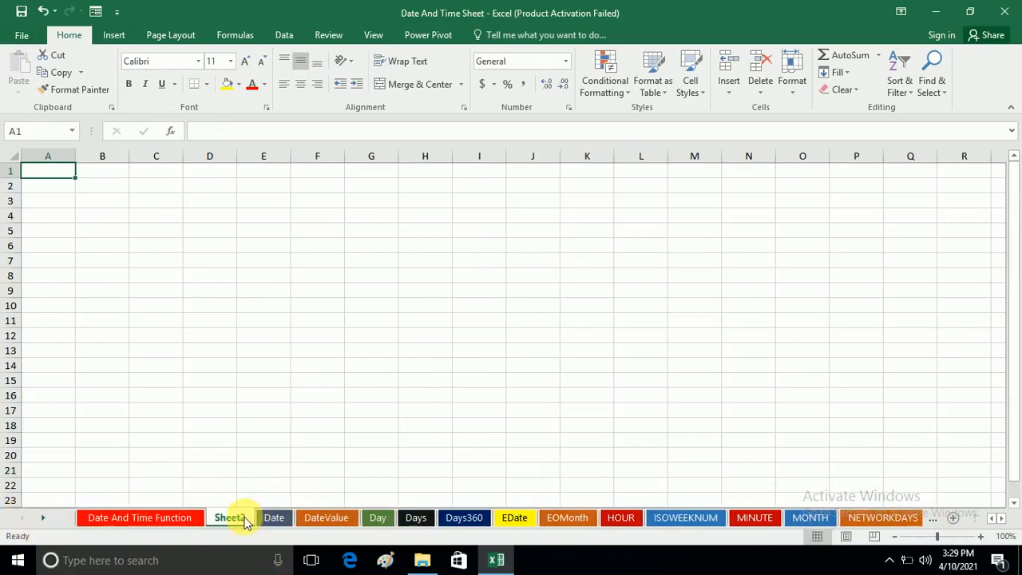
double_click(239, 519)
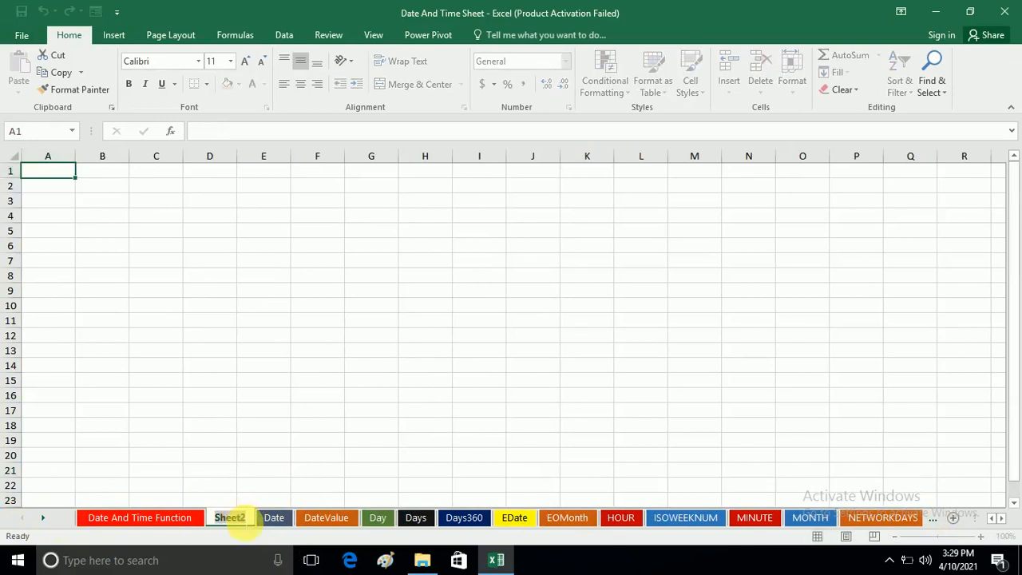
type("Test")
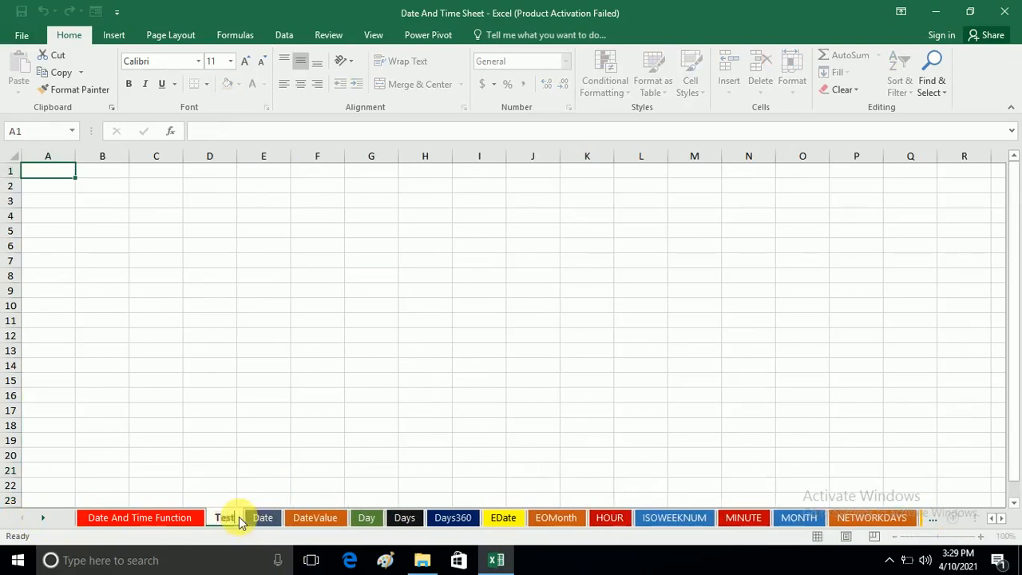
left_click(319, 410)
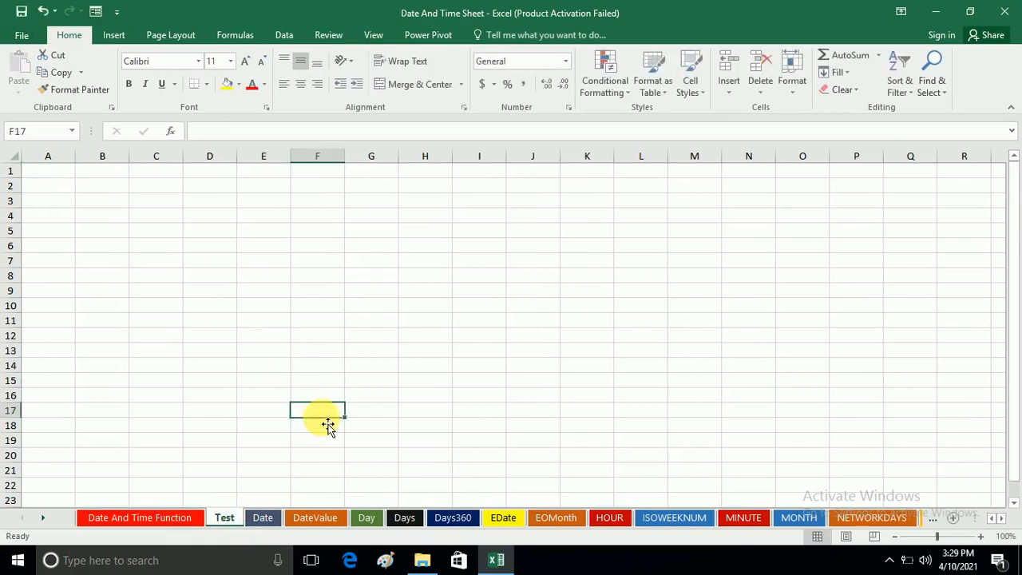
Hyperlink the Test entry in cell B31 of the Date And Time Function sheet to cell A1 of the Test sheet
left_click(96, 519)
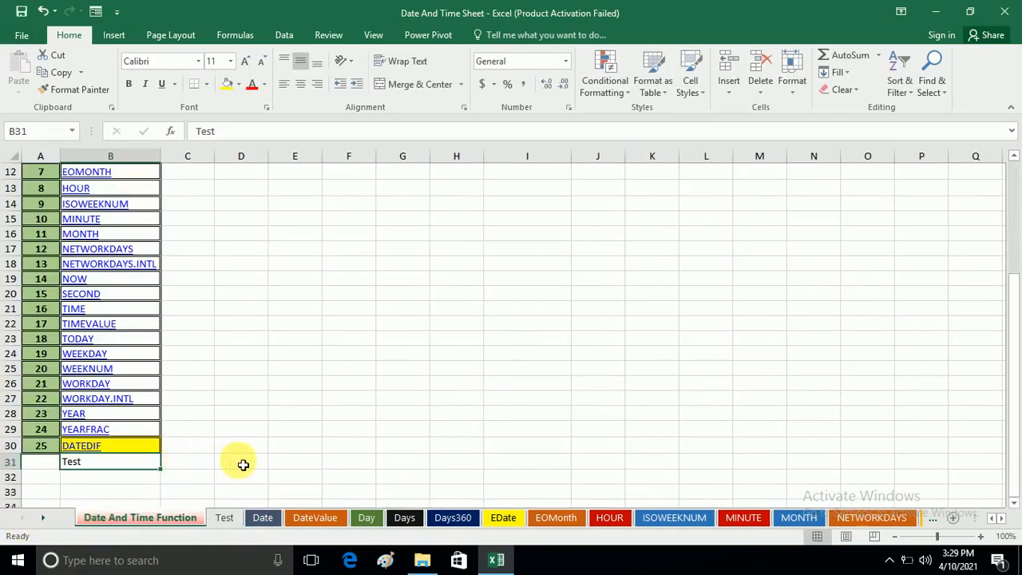
left_click(240, 462)
left_click(85, 467)
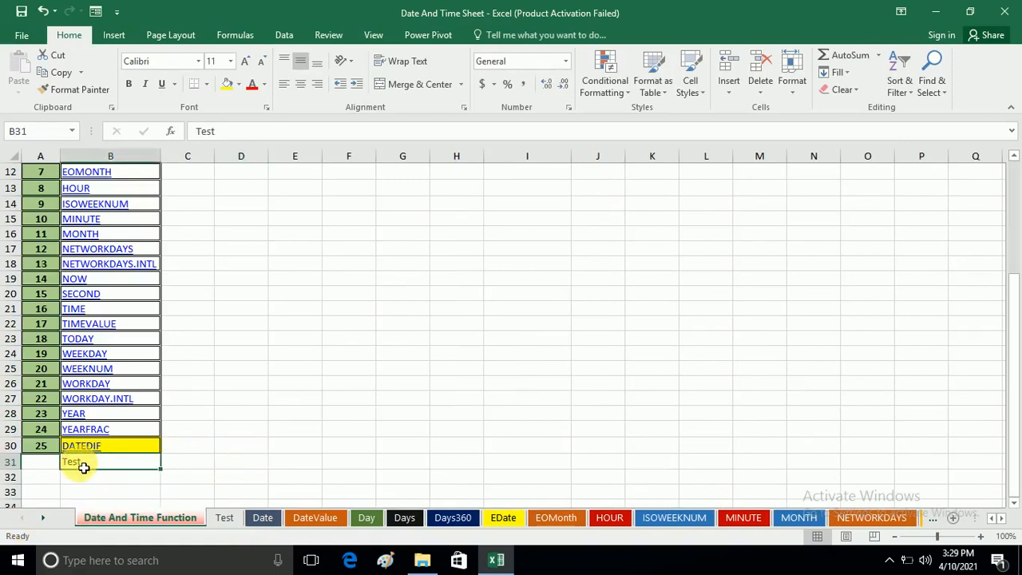
right_click(79, 463)
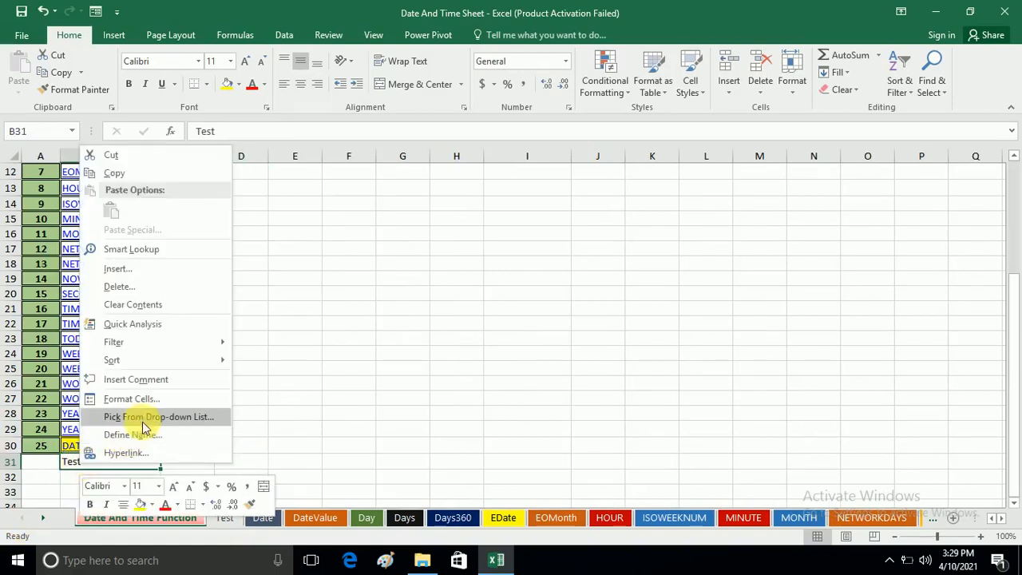
left_click(128, 452)
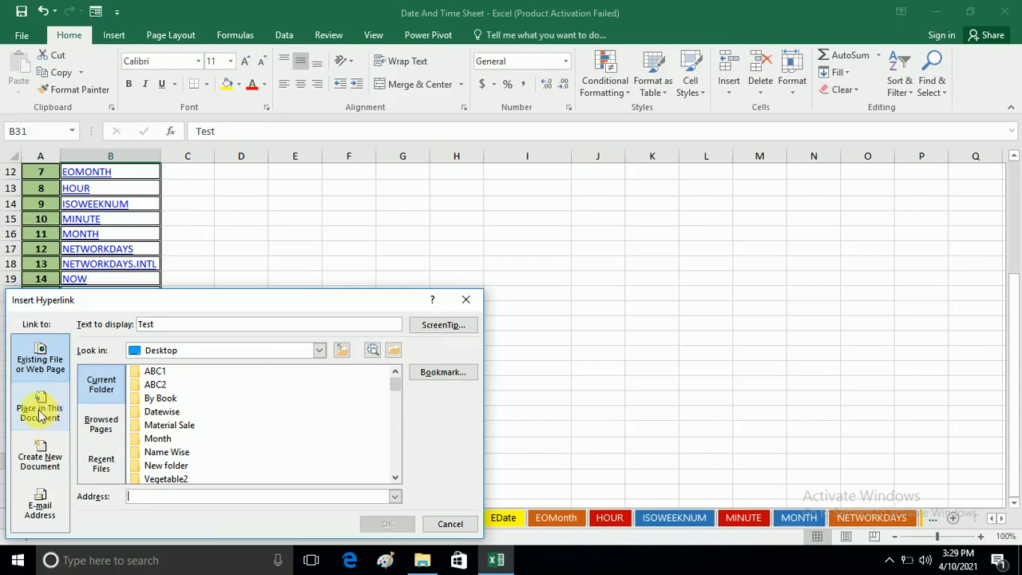
left_click(40, 414)
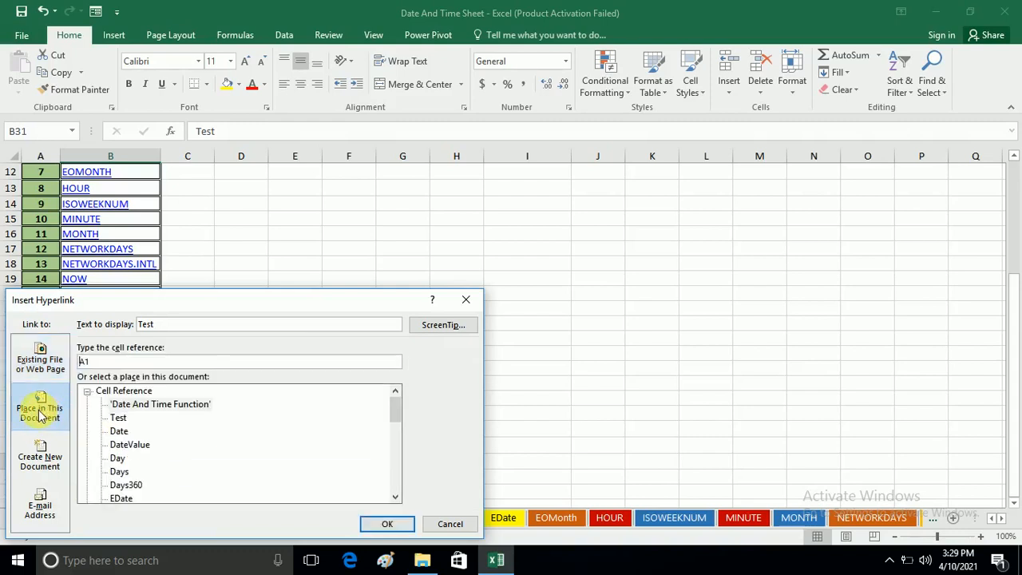
left_click(119, 418)
left_click(385, 525)
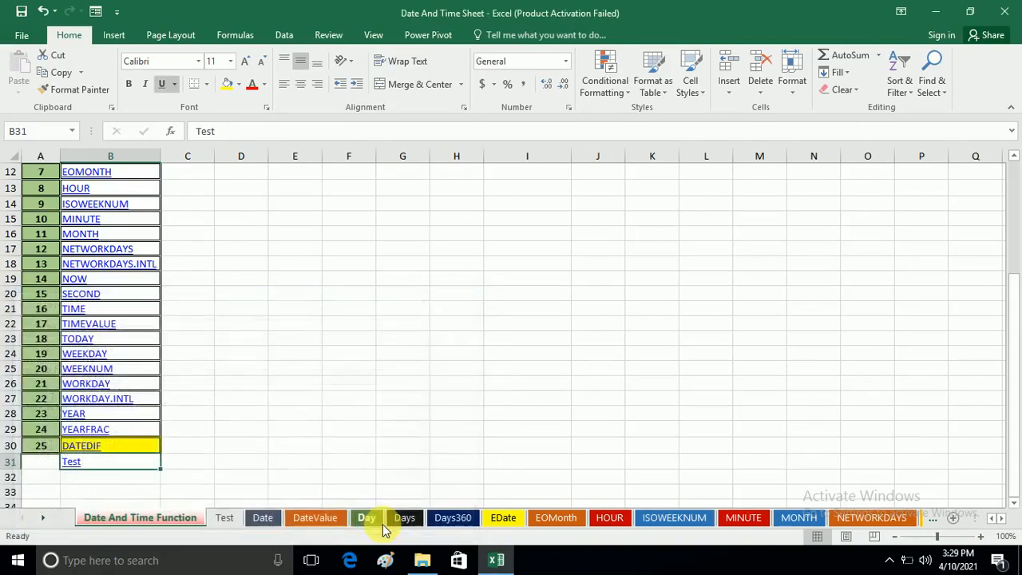
left_click(320, 445)
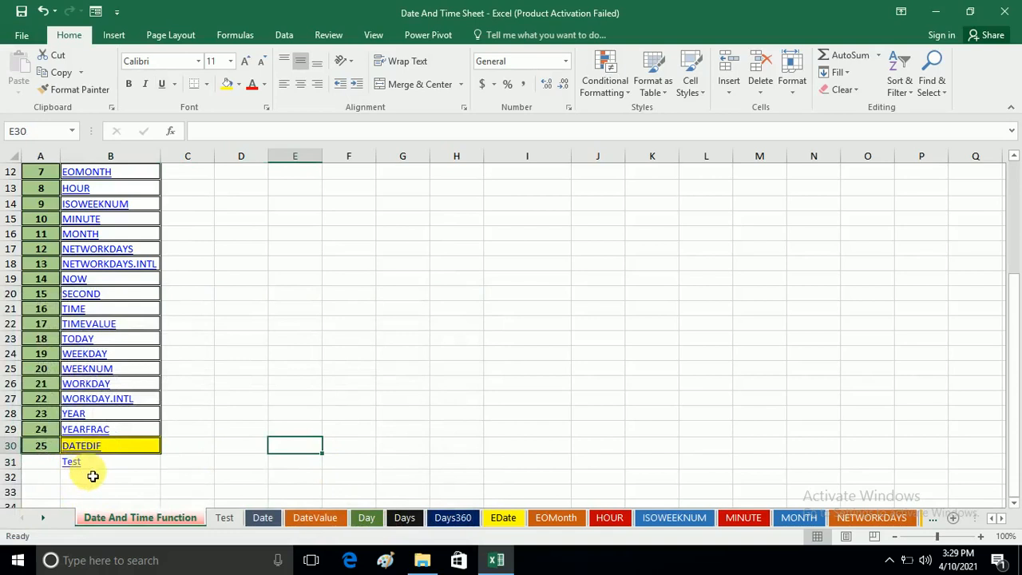
Follow the Test link to its sheet and enter Back in cell A1
left_click(72, 463)
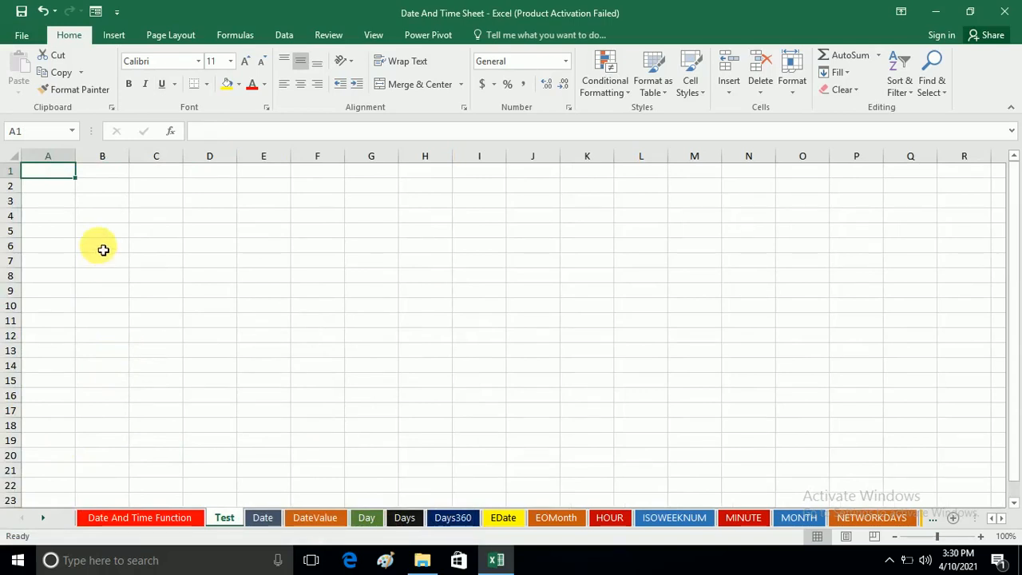
type("Bac")
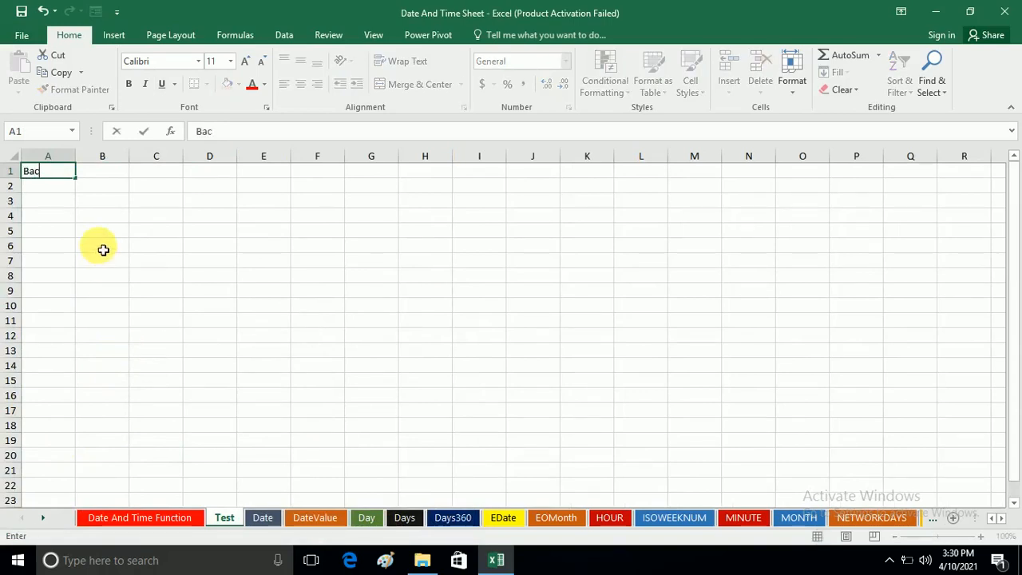
type("k")
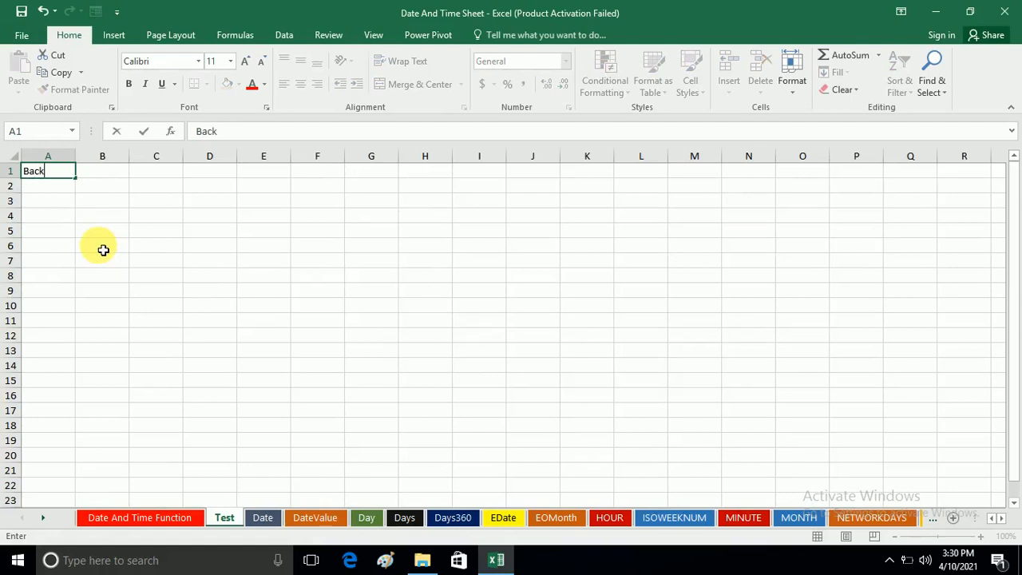
left_click(171, 235)
Hyperlink the Back text in cell A1 of the Test sheet to cell A1 of the Date And Time Function sheet
left_click(40, 171)
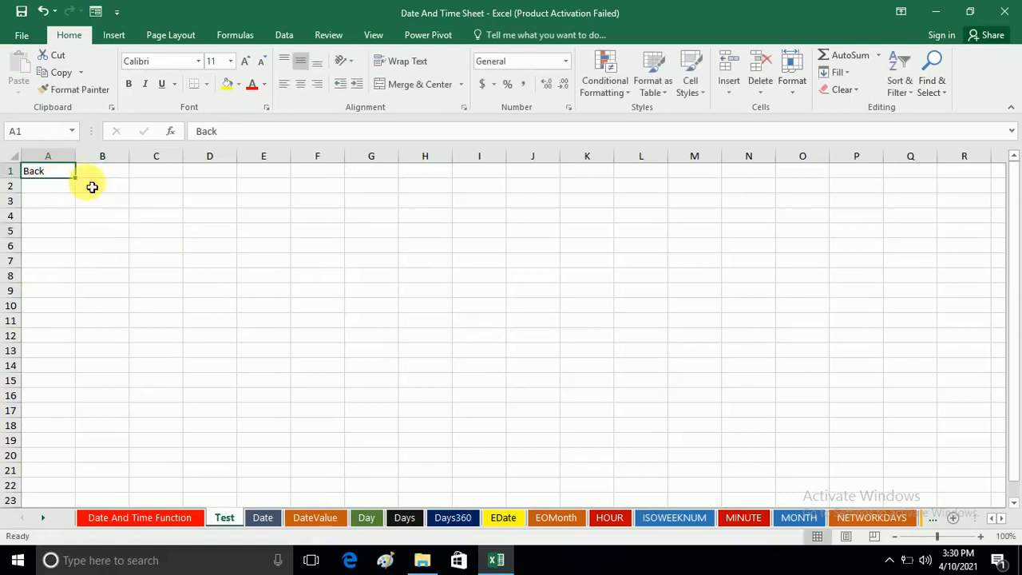
right_click(56, 179)
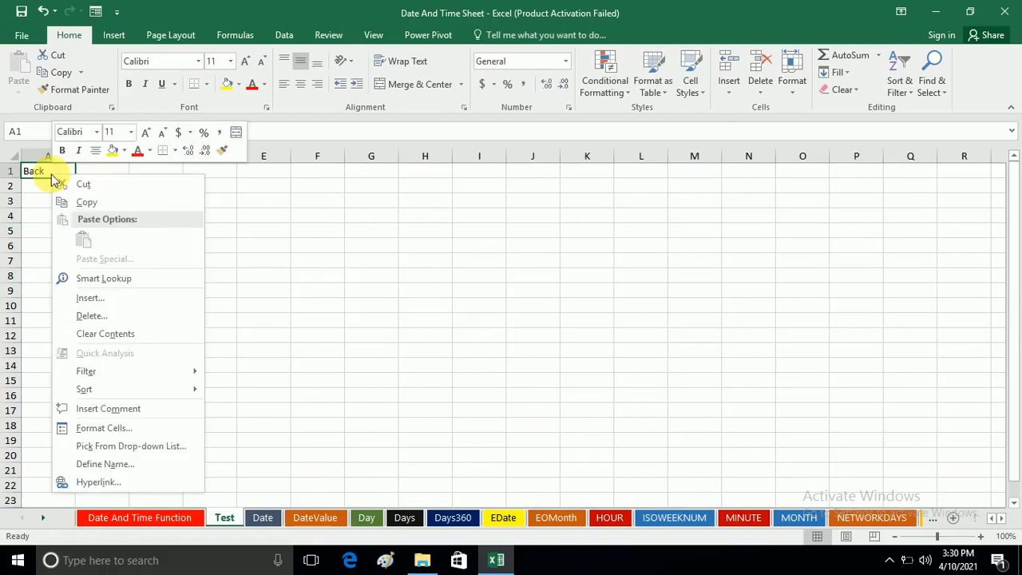
left_click(107, 482)
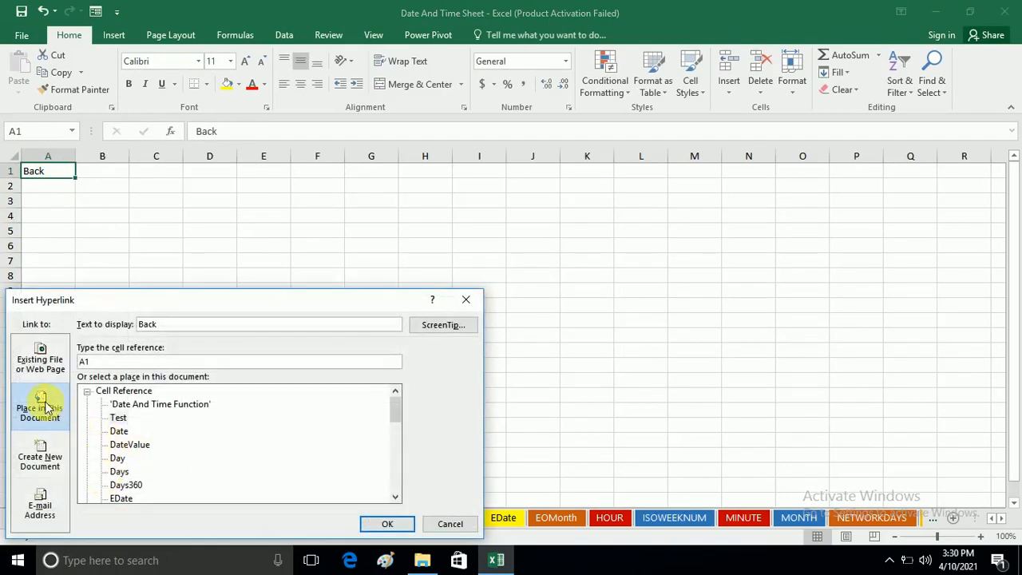
left_click(160, 405)
left_click(377, 523)
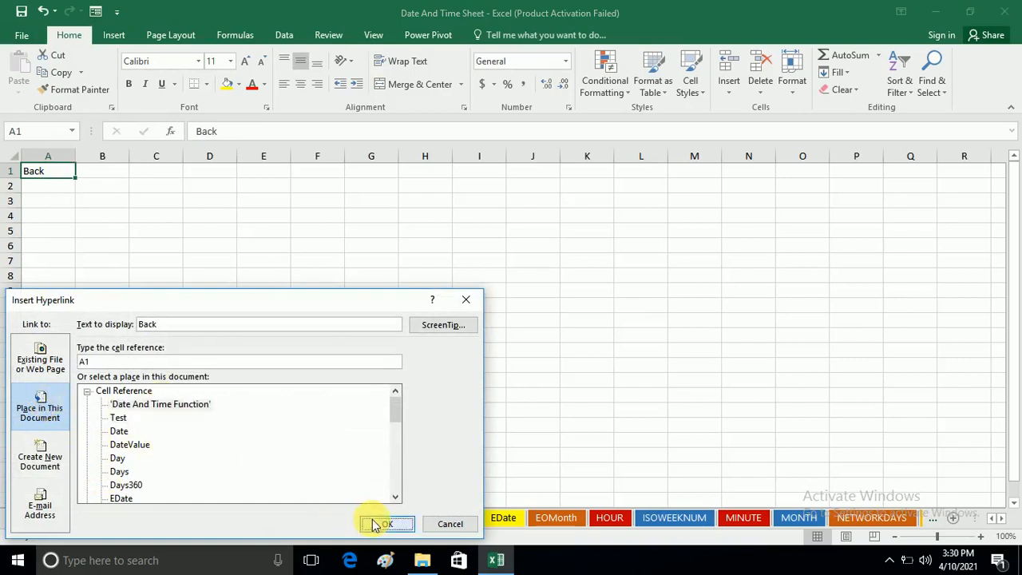
left_click(216, 325)
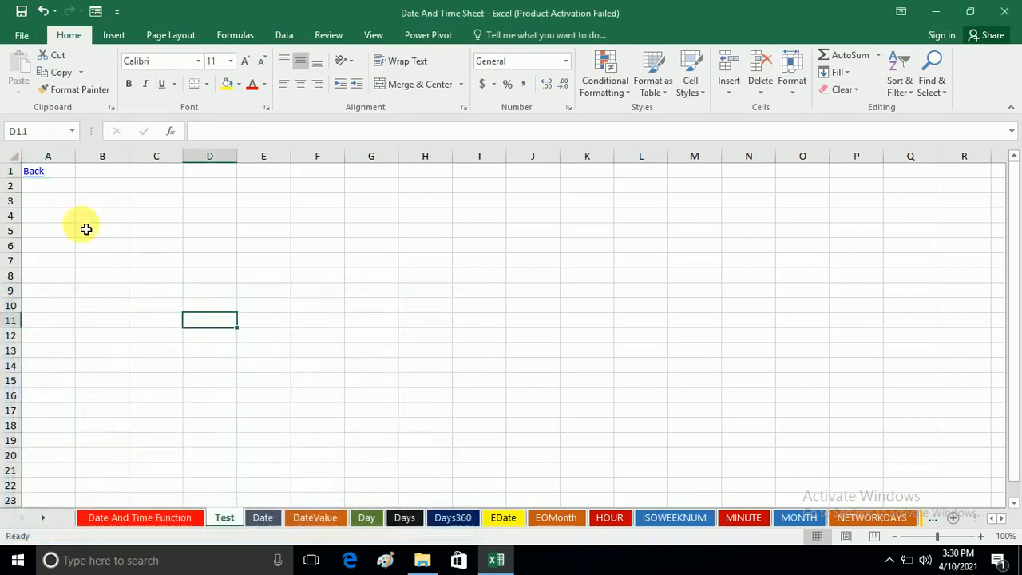
Check both links by going back to the function list, reopening the Test sheet from B31 and returning through Back
left_click(37, 174)
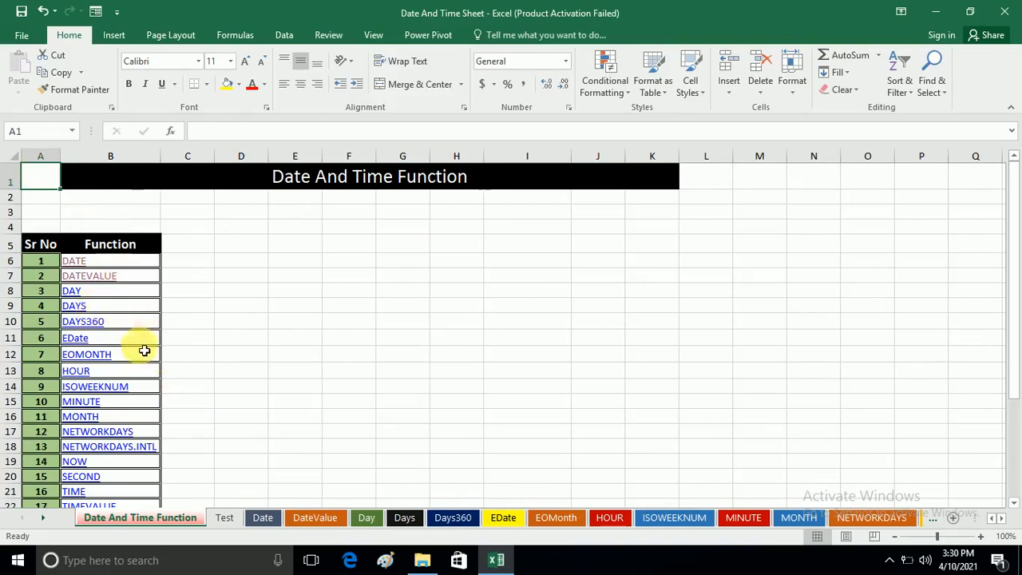
left_click(201, 386)
key("Down")
key("Down")
key("Down")
key("Down")
key("Down")
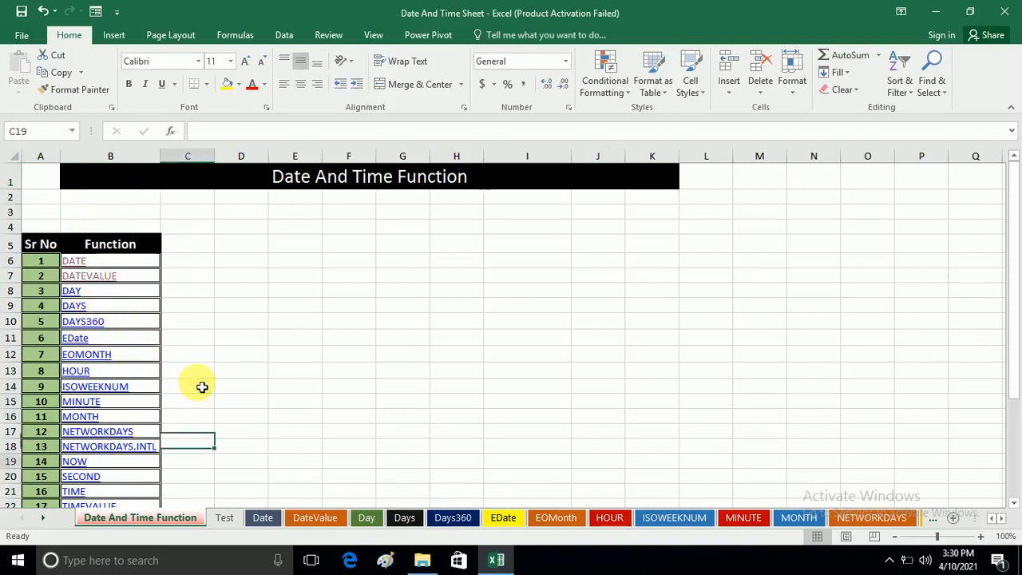
key("Down")
key("Down")
key("Down")
key("Down")
key("Down")
key("Down")
key("Down")
key("Down")
key("Down")
key("Down")
key("Down")
key("Down")
key("Down")
key("Down")
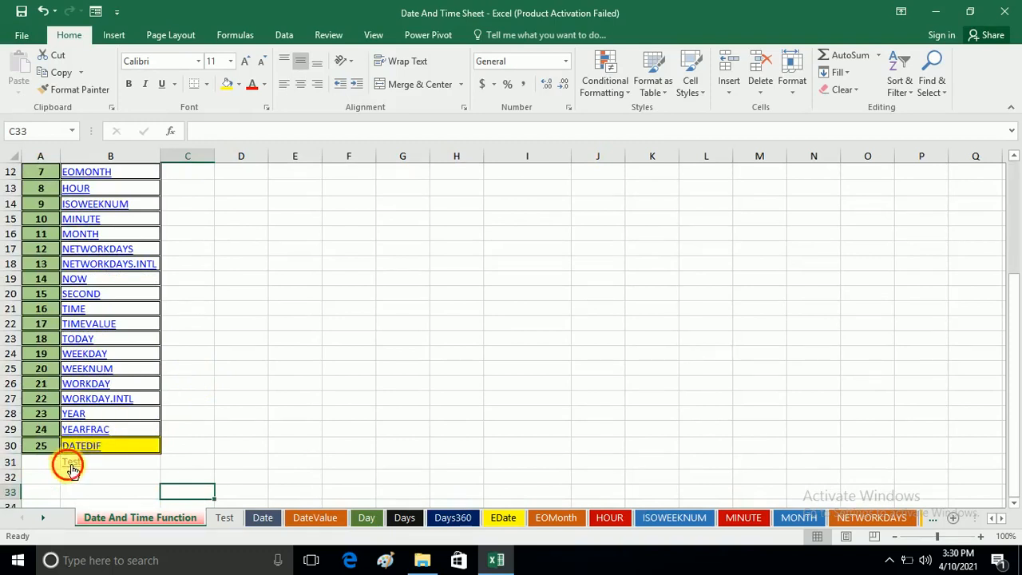
left_click(70, 463)
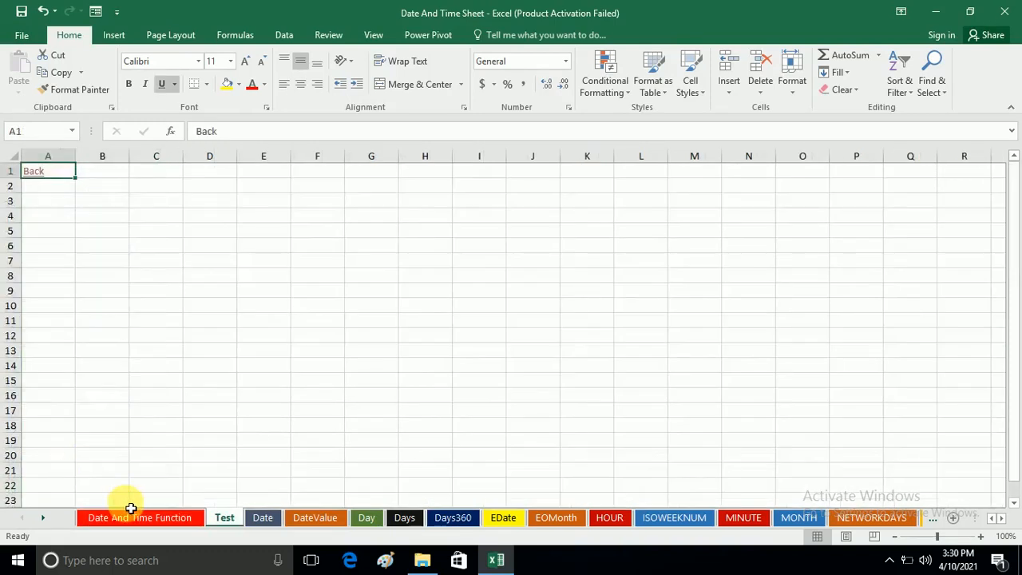
left_click(34, 171)
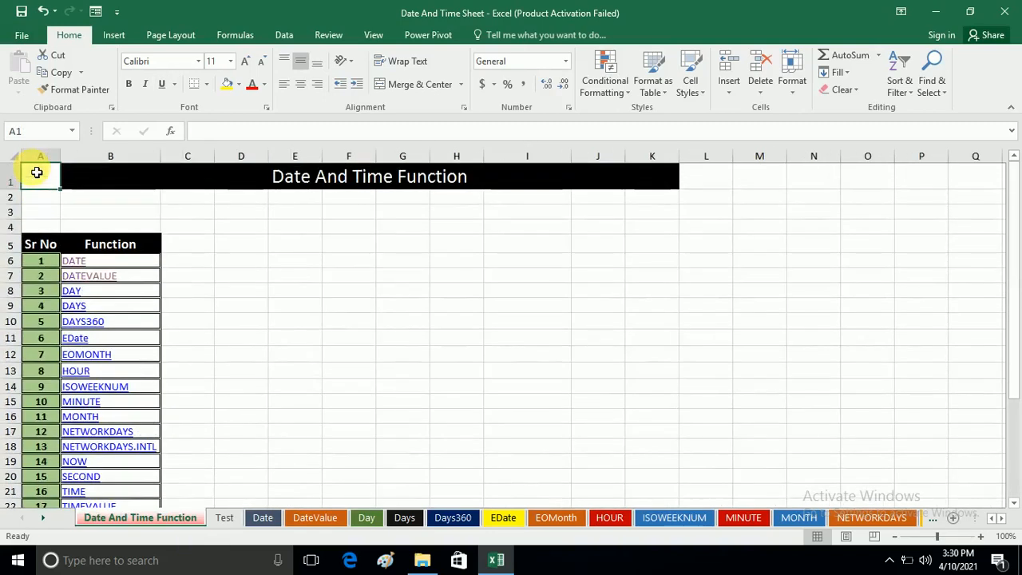
Open the DateValue sheet through the DATEVALUE link in the function list
left_click(275, 281)
left_click(100, 278)
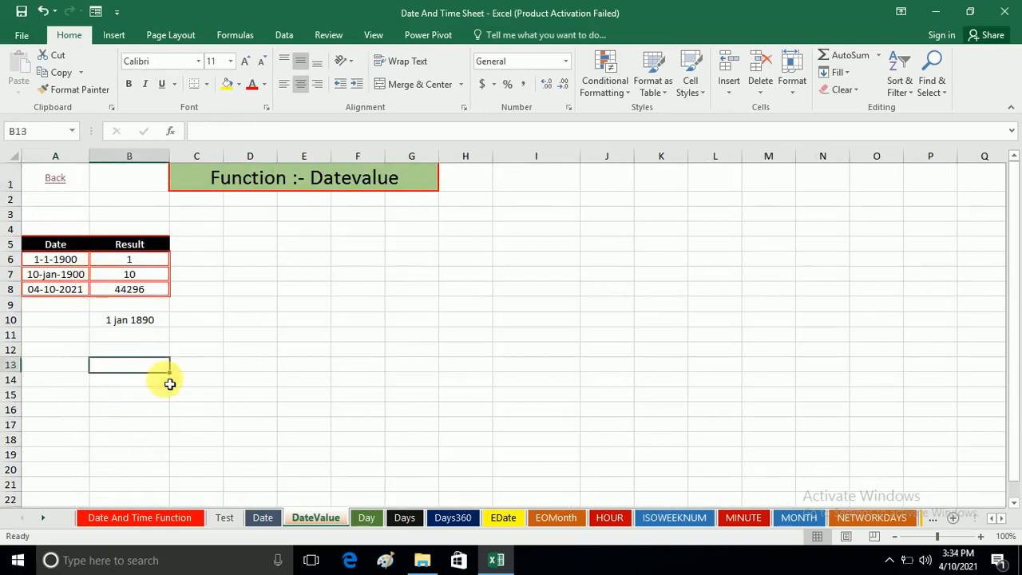
Clear the 1 jan 1890 entry from cell B10 below the DATEVALUE table
key("Up")
key("Up")
key("Up")
key("Delete")
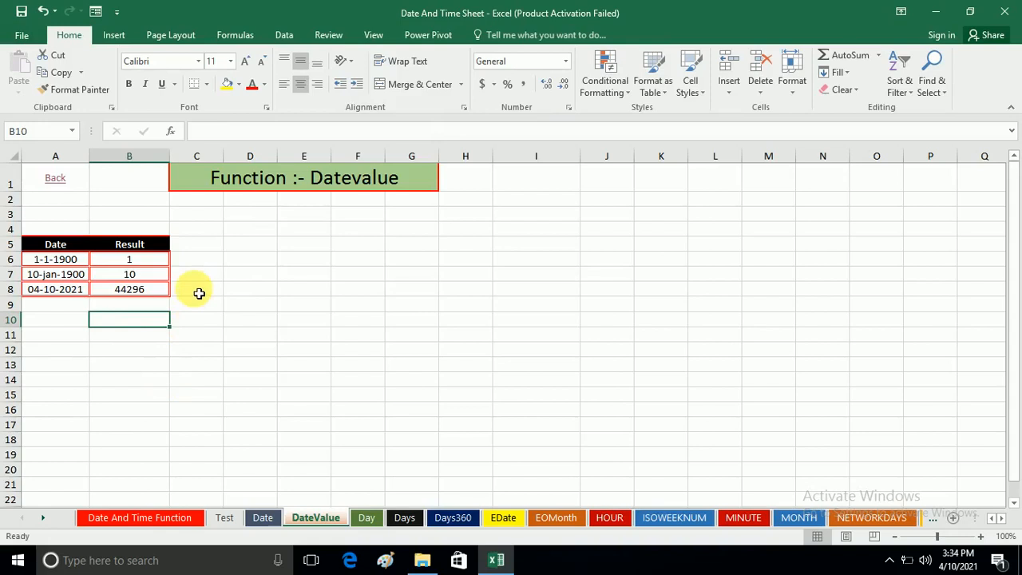
Examine the DATEVALUE formula in B8 and the text date in A8 that it refers to
left_click(147, 290)
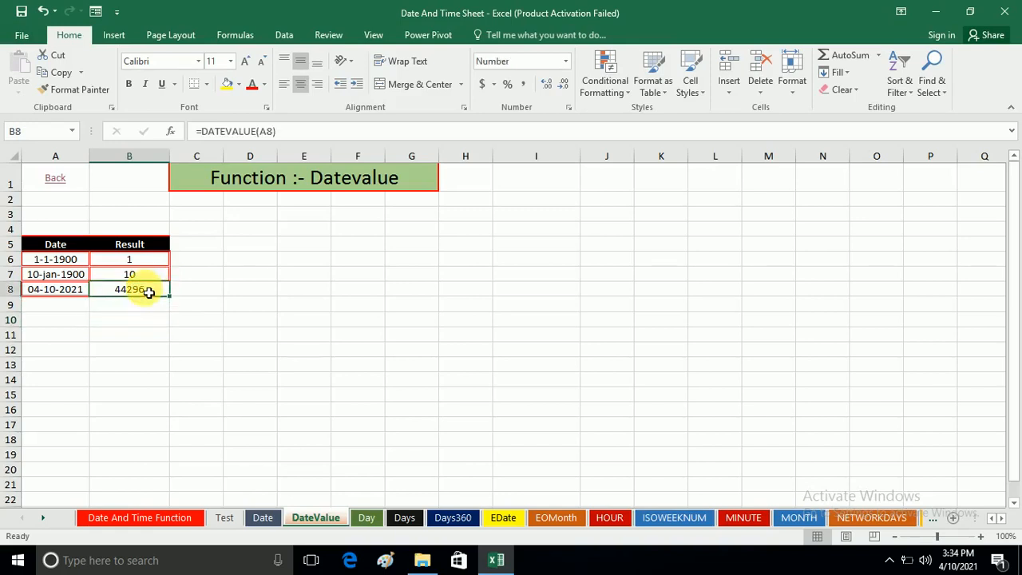
left_click(53, 292)
left_click(137, 296)
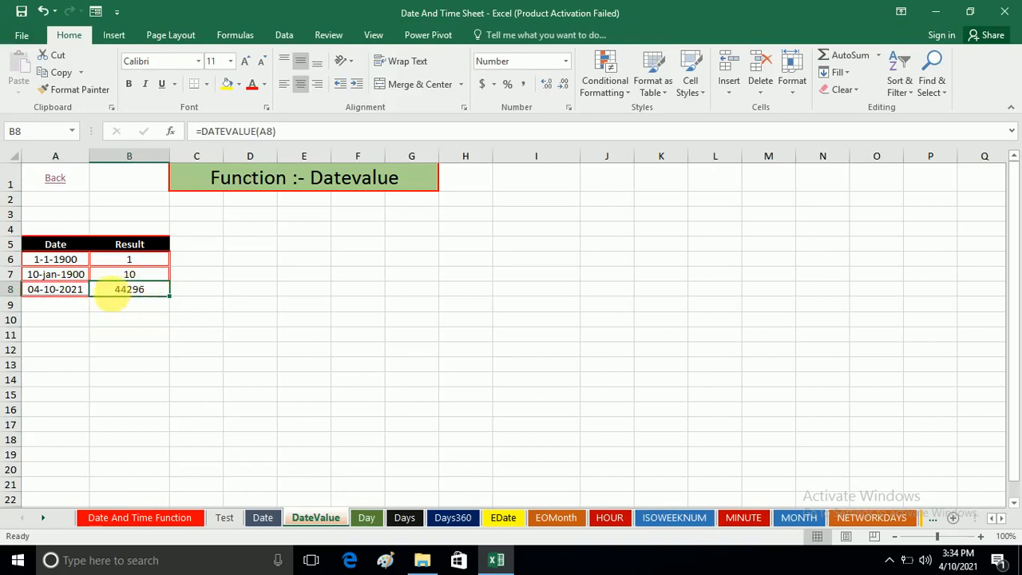
left_click(48, 291)
left_click(110, 341)
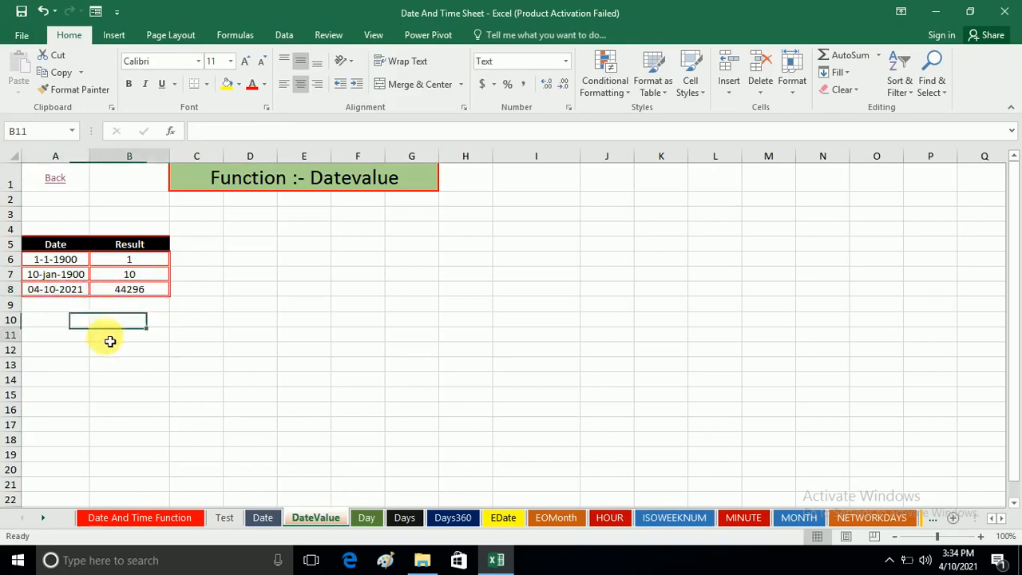
left_click(51, 290)
left_click(100, 336)
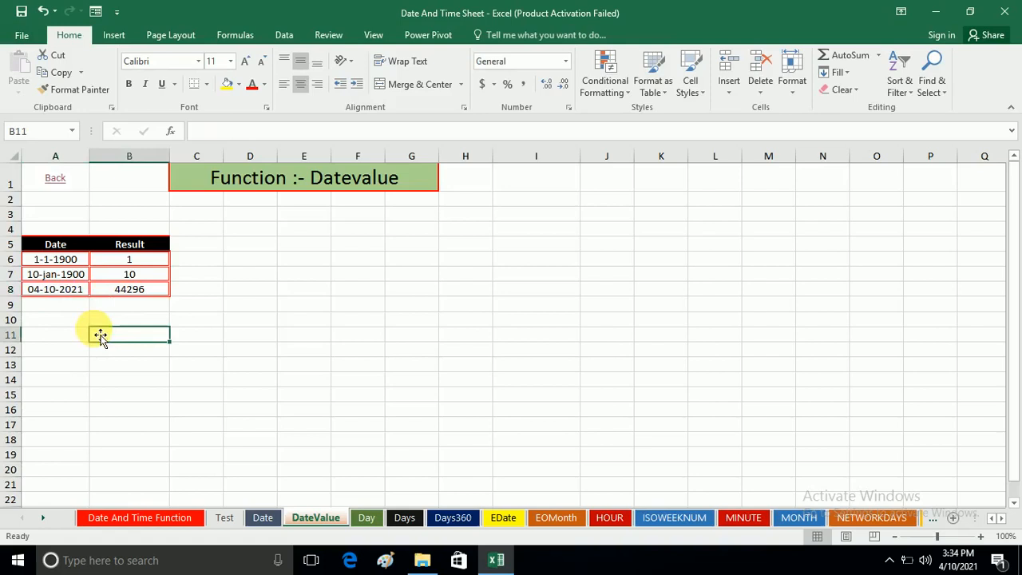
left_click(46, 294)
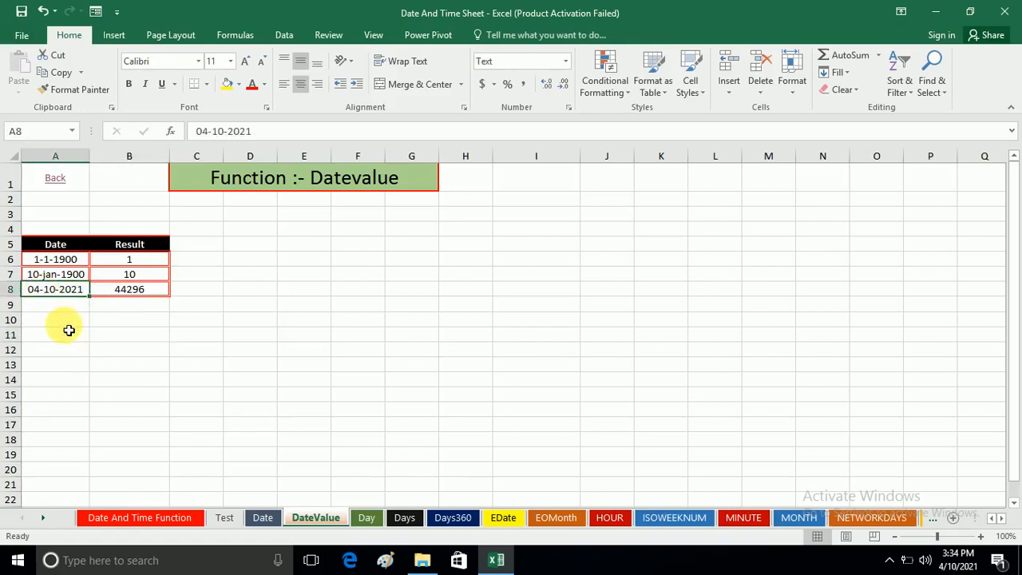
left_click(109, 341)
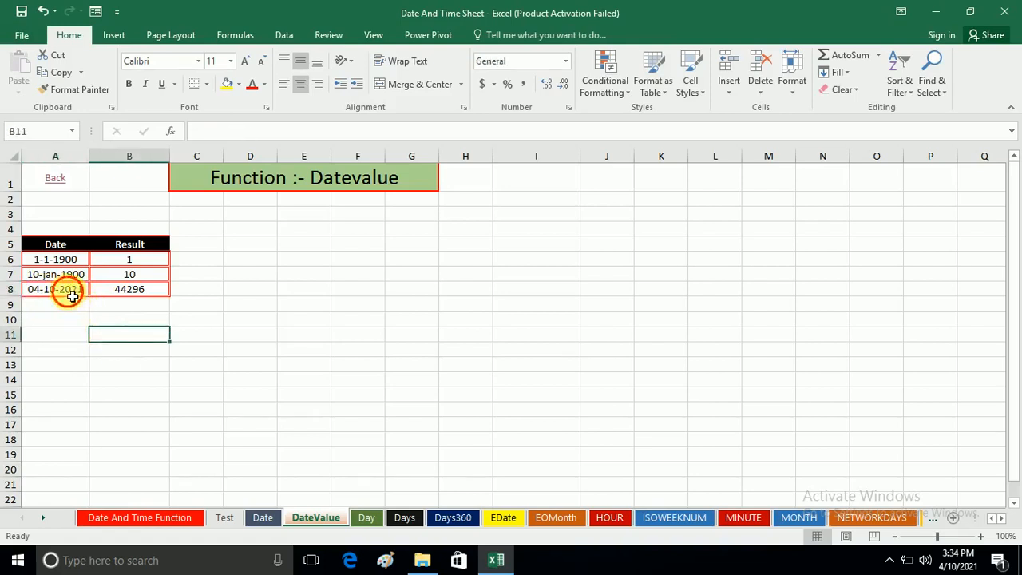
Change the date text in A8 to 04-0-2021 to test how the DATEVALUE formula reacts
left_click(72, 296)
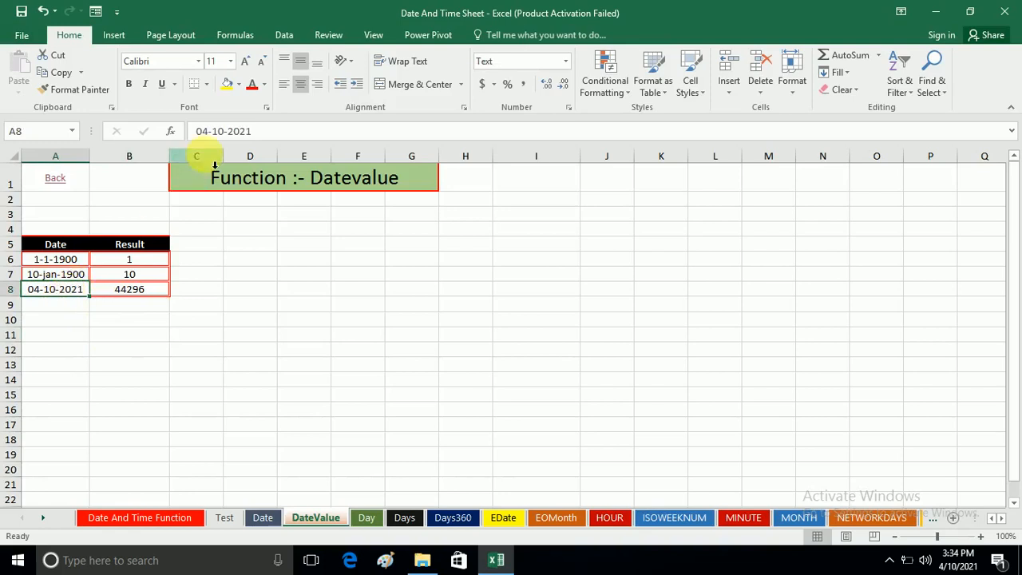
left_click(215, 132)
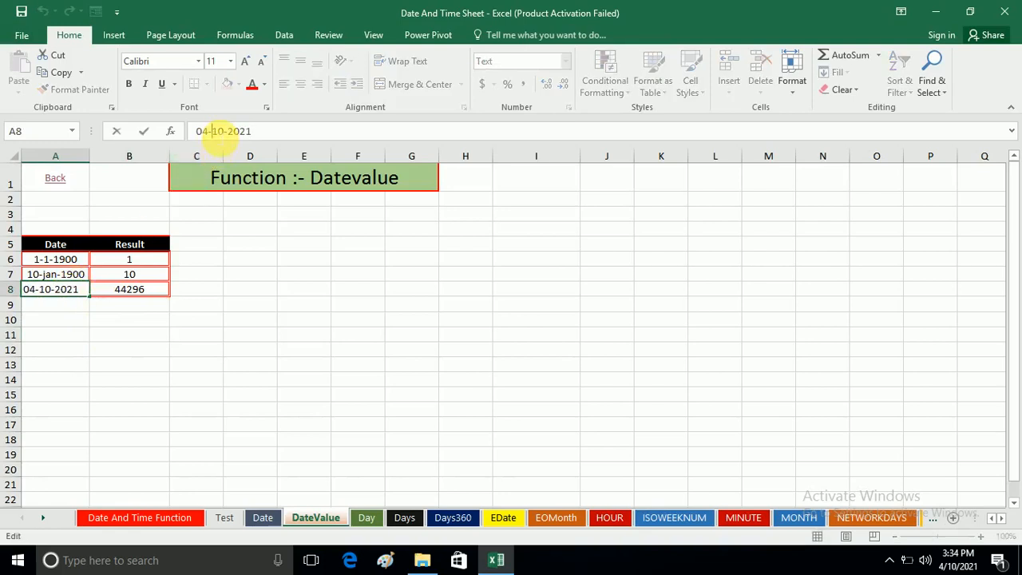
key("Delete")
key("Return")
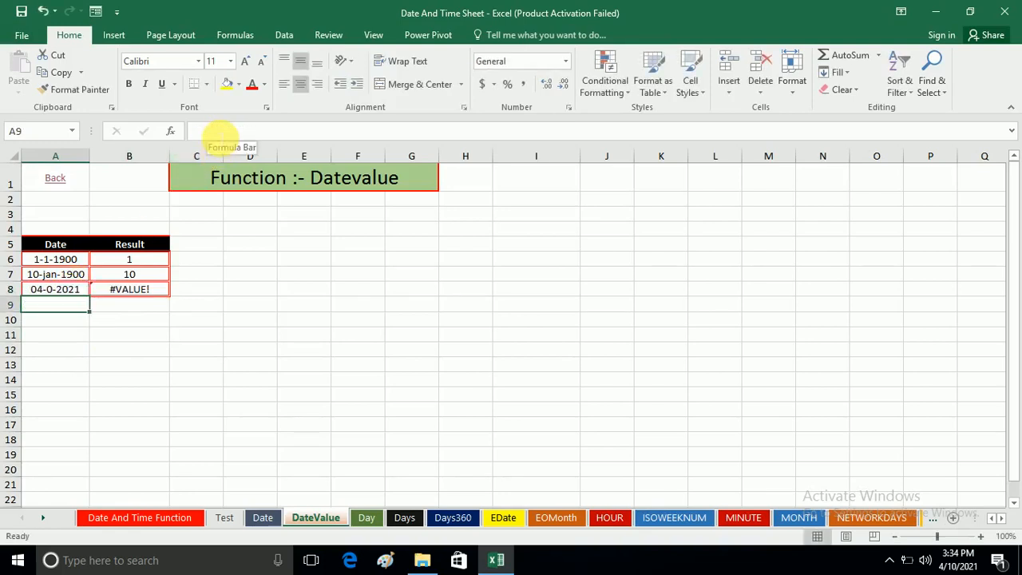
Set the date text in A8 back to 04-10-2021
left_click(71, 292)
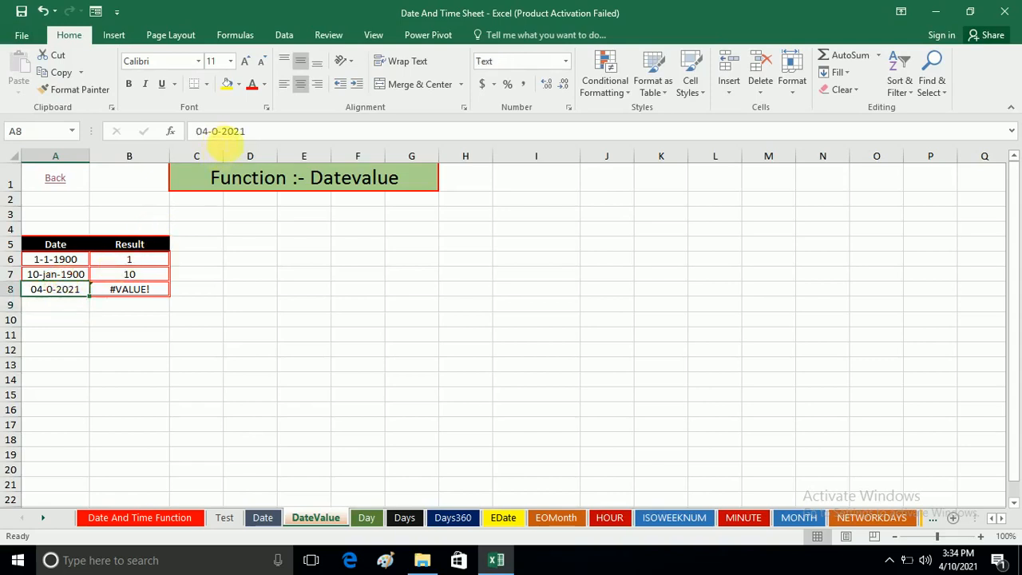
left_click(212, 131)
type("1")
key("Return")
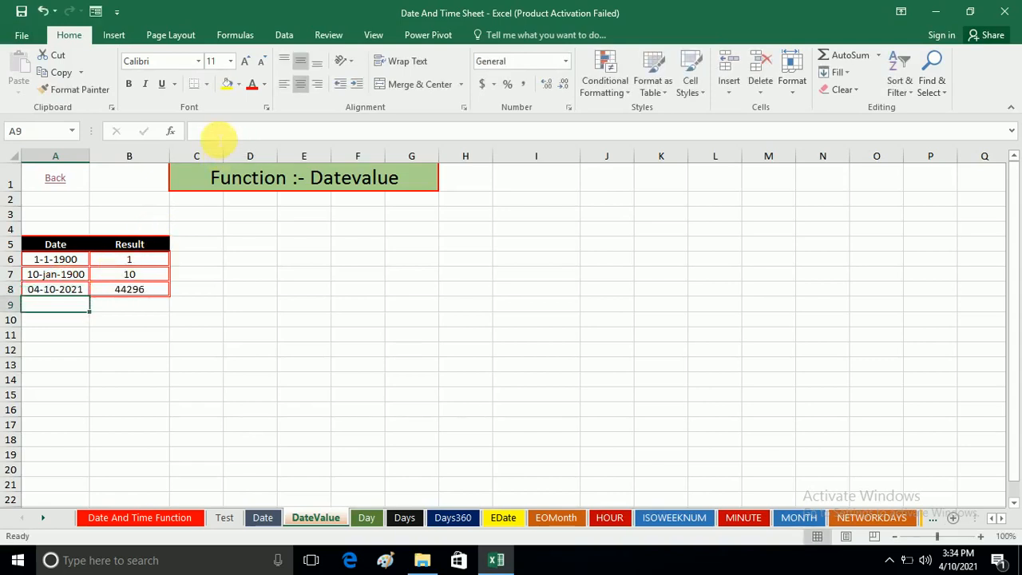
Clear the DATEVALUE formulas from the Result cells B6:B8
left_click(301, 350)
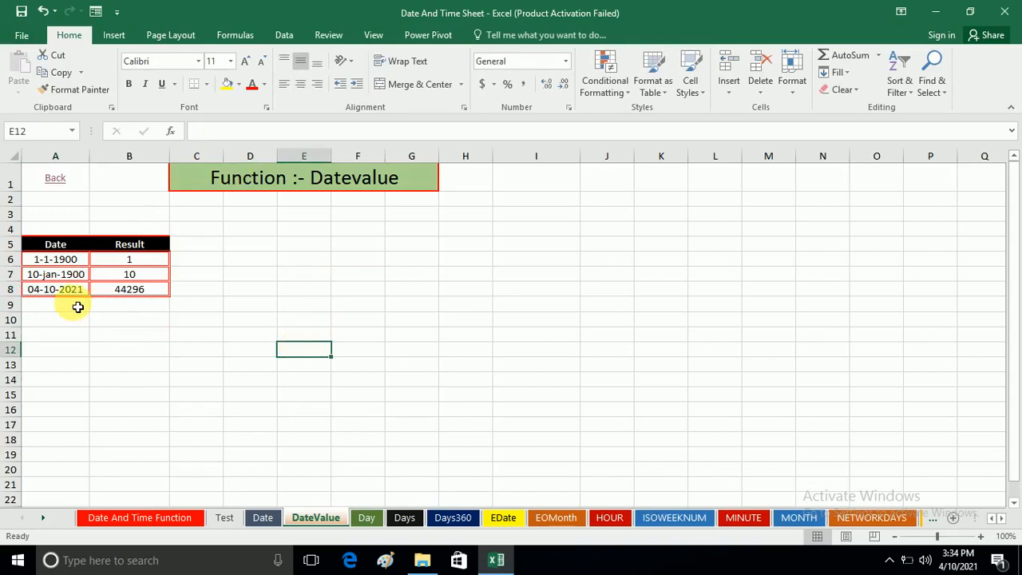
left_click(119, 318)
left_click(198, 262)
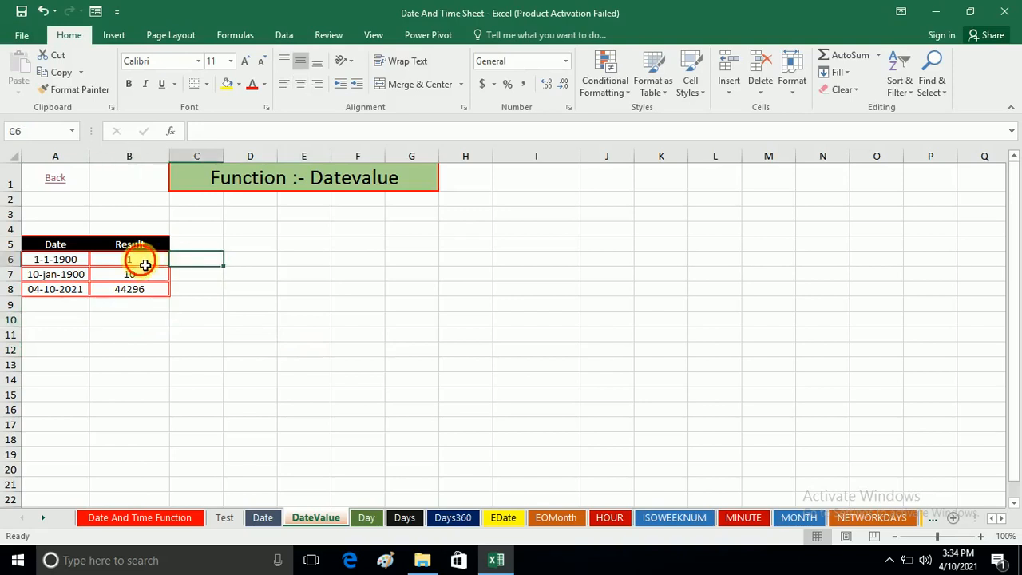
left_click_drag(142, 262, 143, 289)
key("Delete")
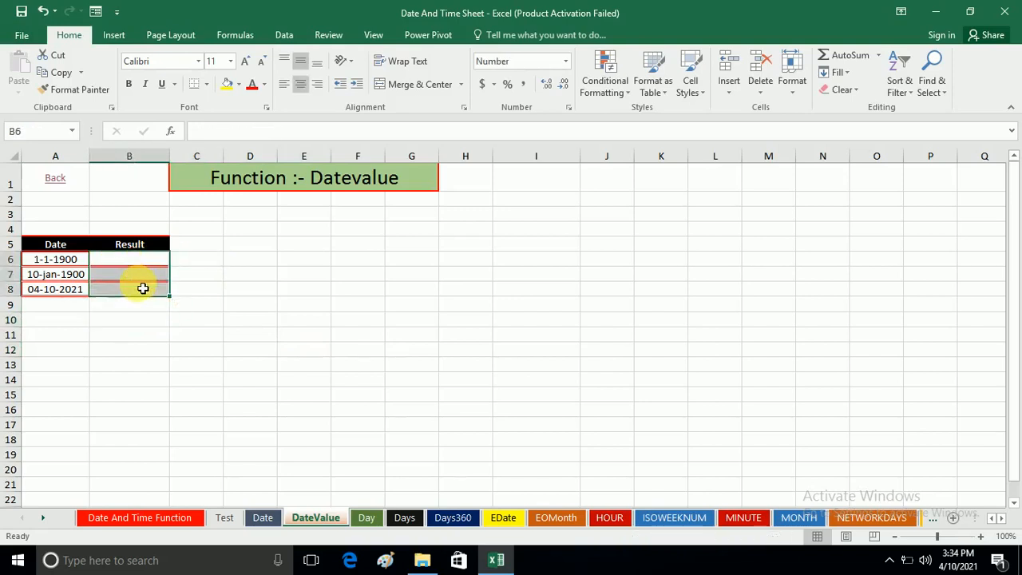
Enter =DATEVALUE(A6) in B6 and fill the formula down to B8
left_click(137, 264)
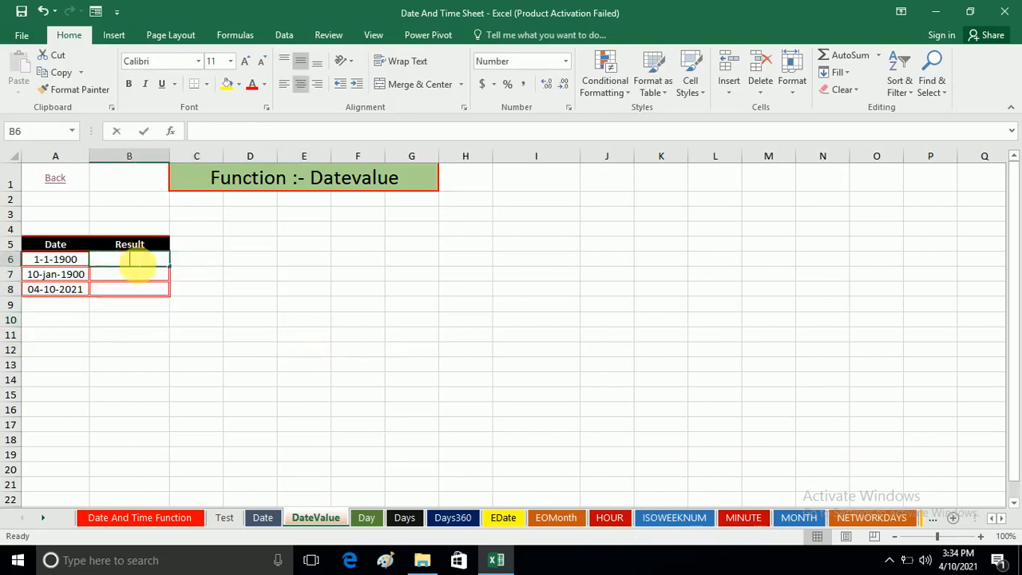
type("=date")
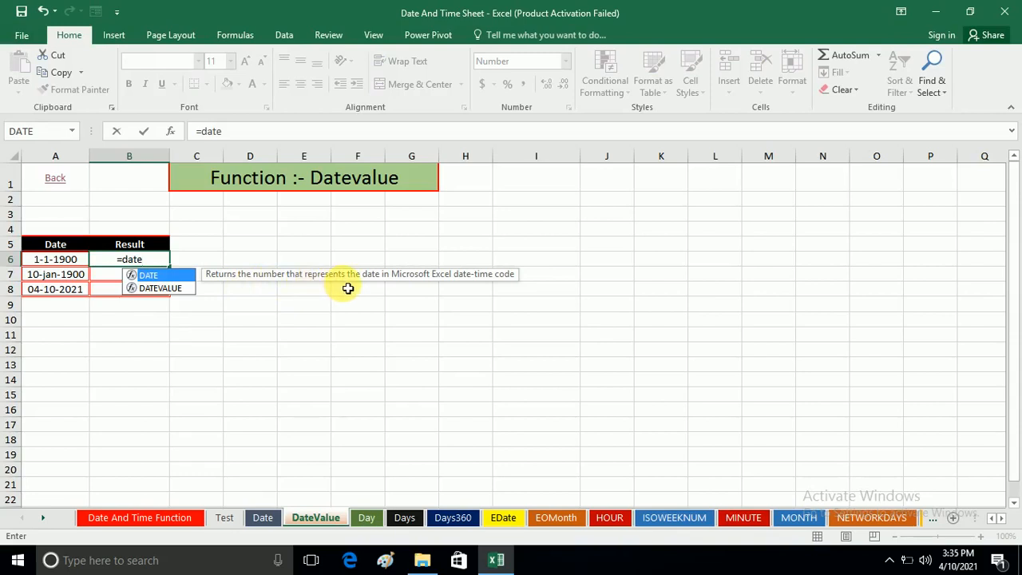
double_click(150, 277)
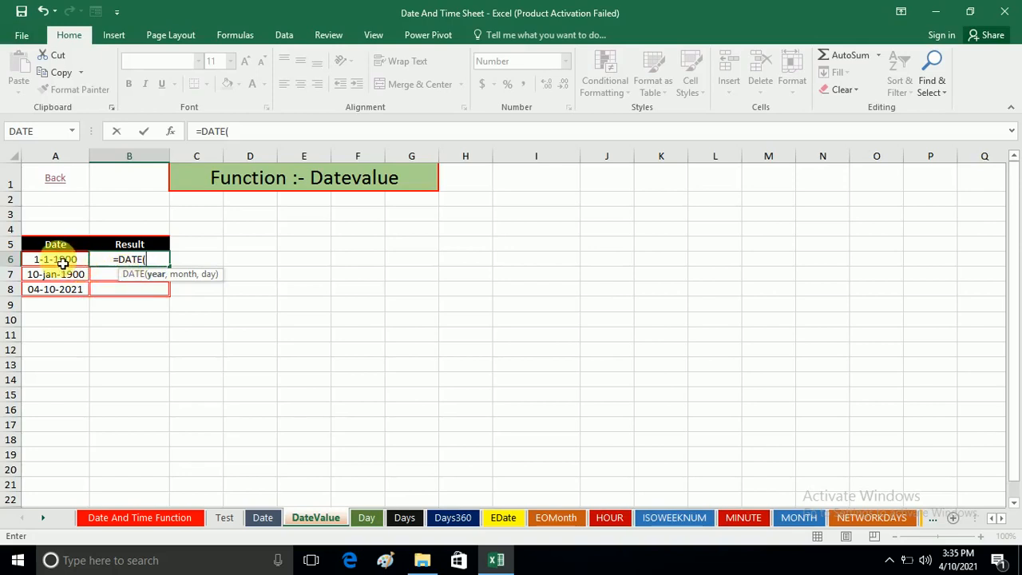
key("BackSpace")
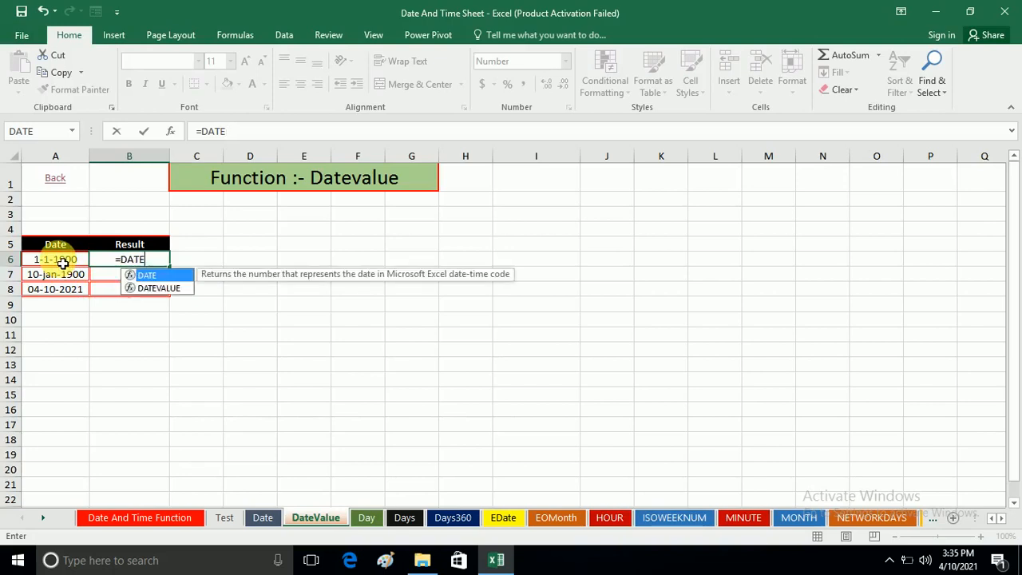
double_click(166, 289)
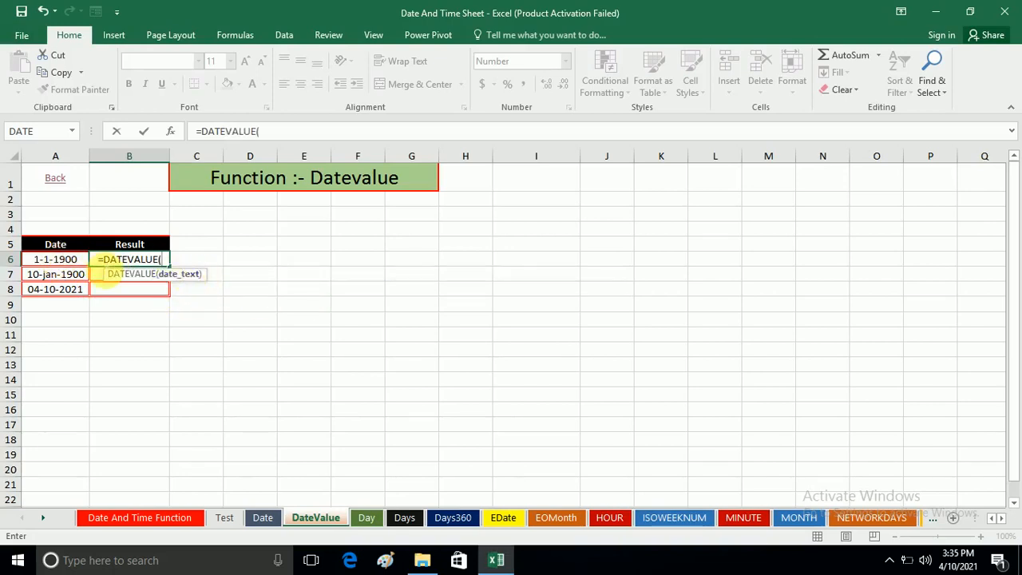
left_click(48, 260)
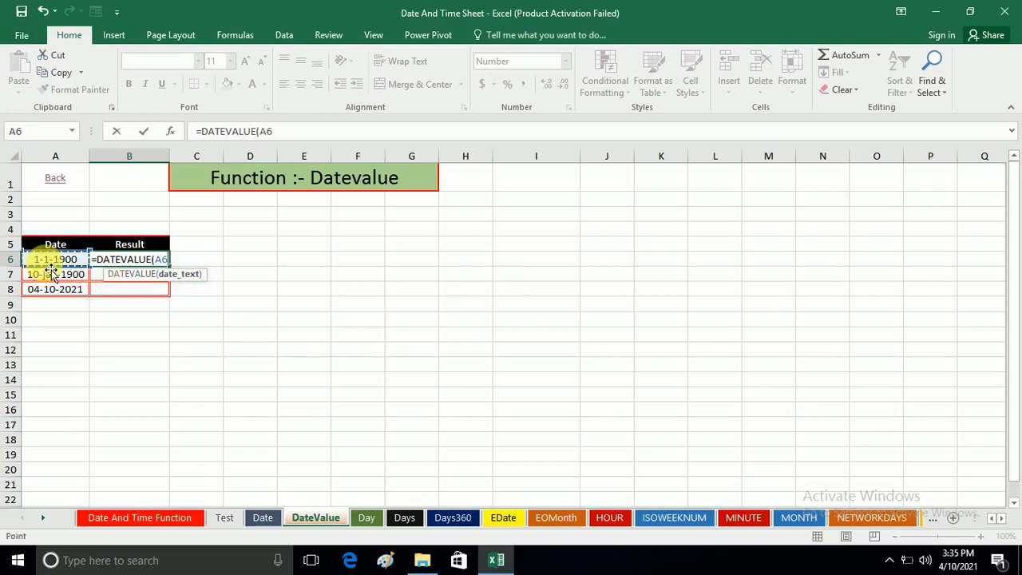
type(")")
key("Return")
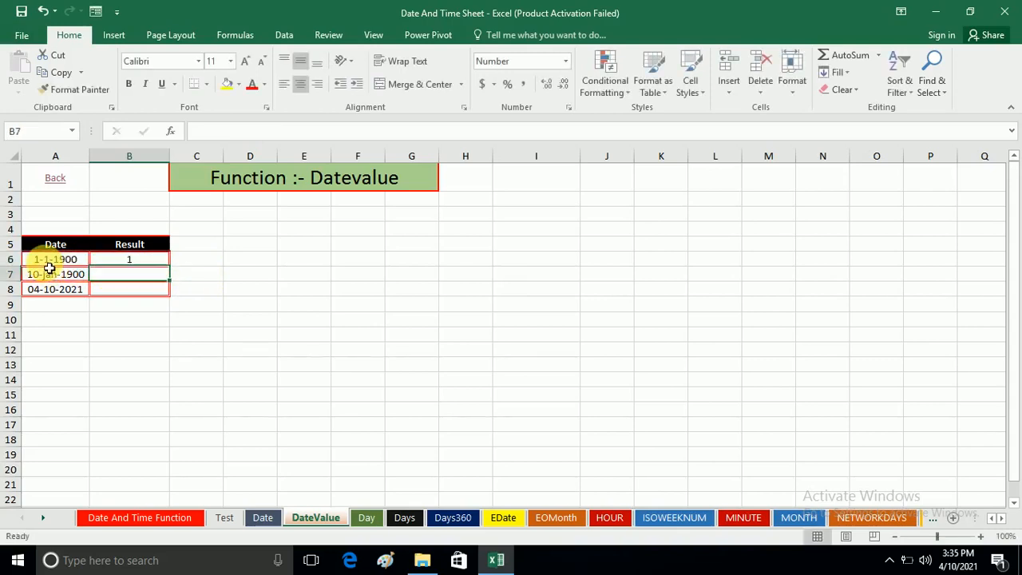
left_click(138, 262)
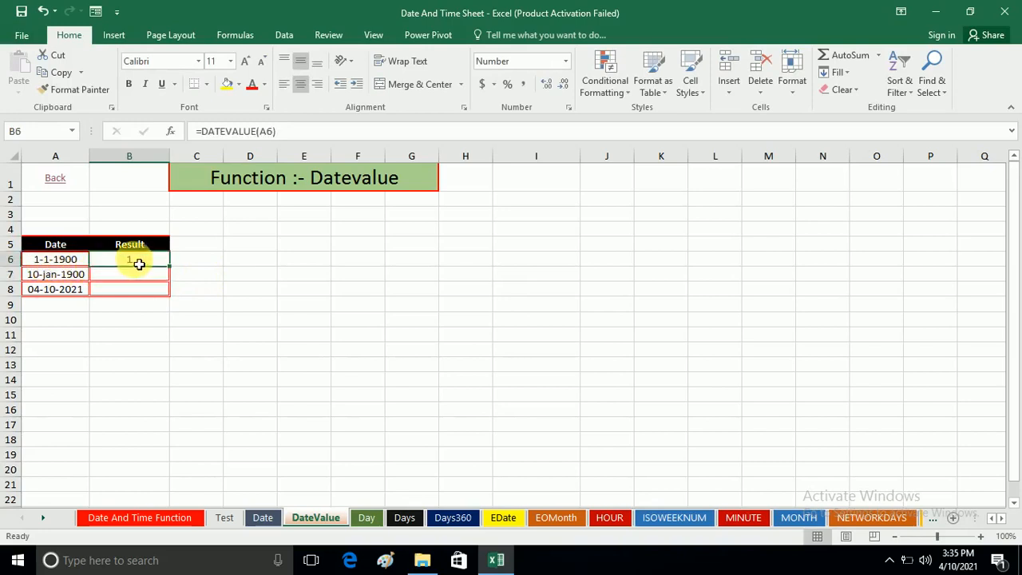
left_click_drag(170, 268, 171, 303)
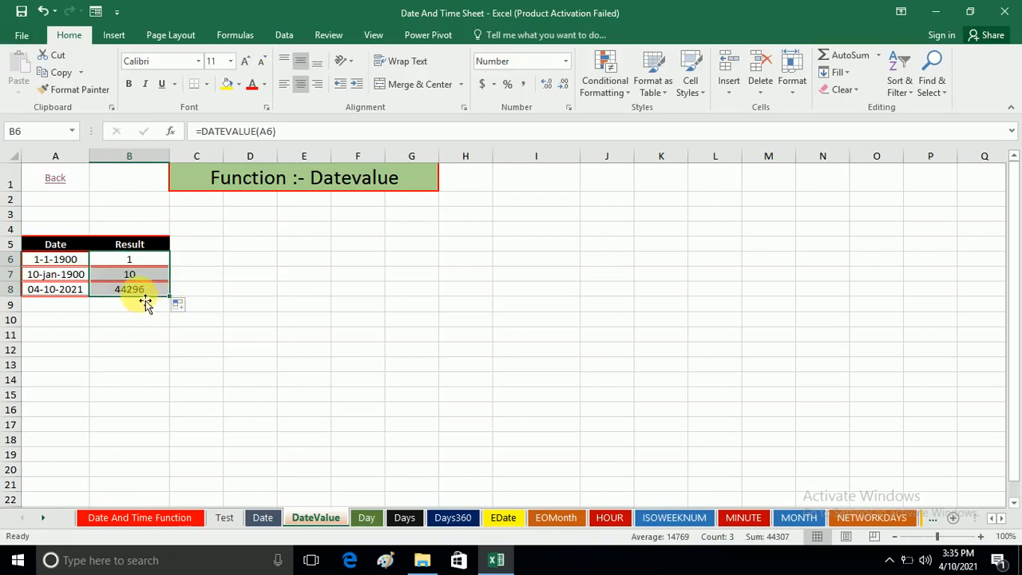
Format the results in B6:B8 as dates of the 14-Mar-2012 type
left_click(139, 294)
left_click(139, 262)
left_click(142, 290, "shift")
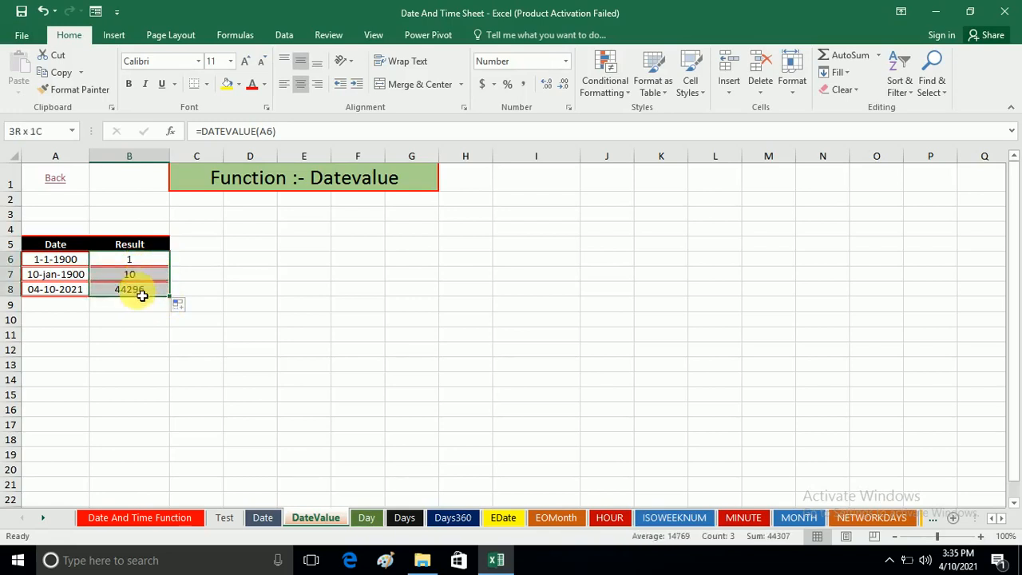
right_click(144, 281)
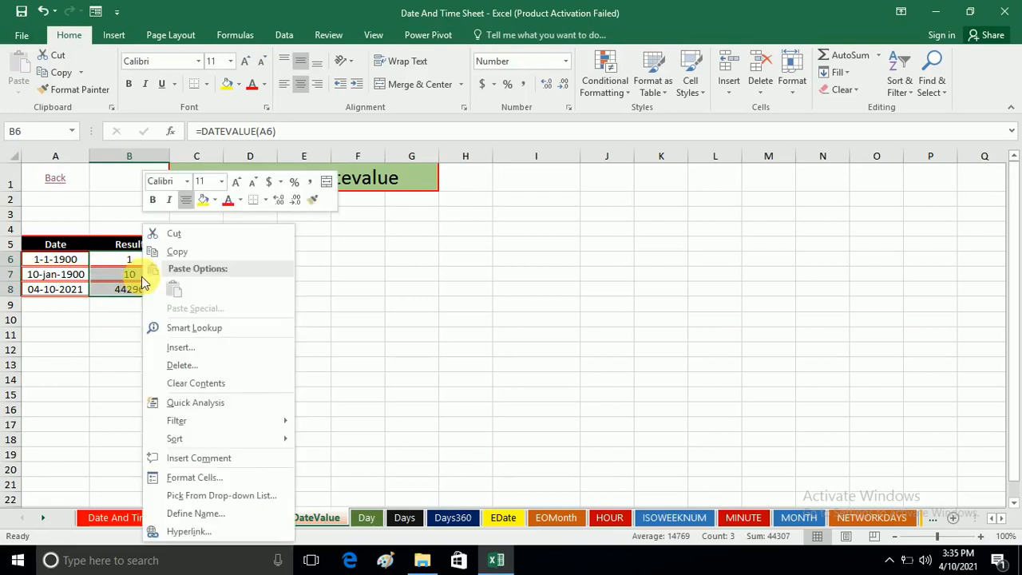
left_click(200, 477)
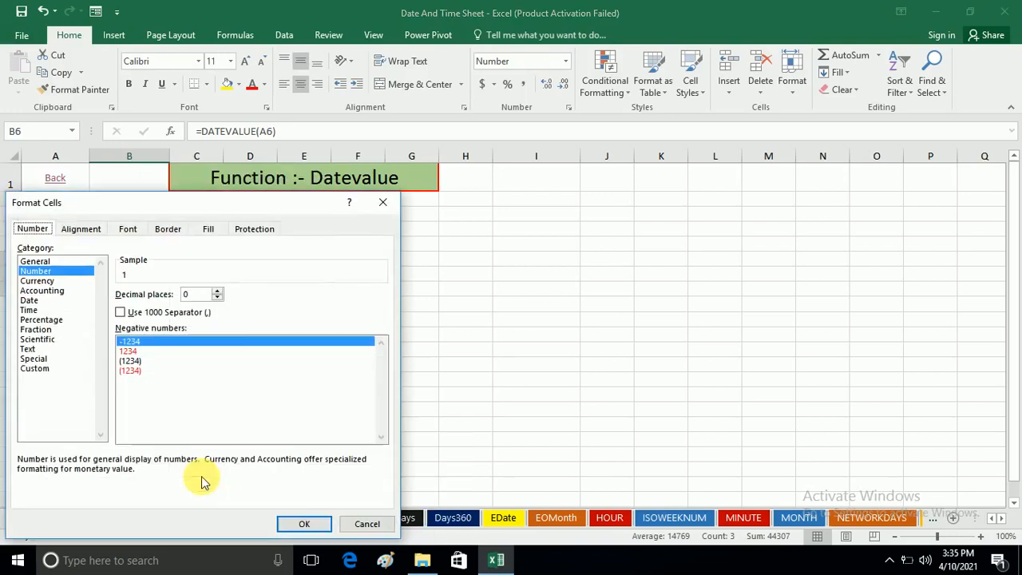
left_click(31, 301)
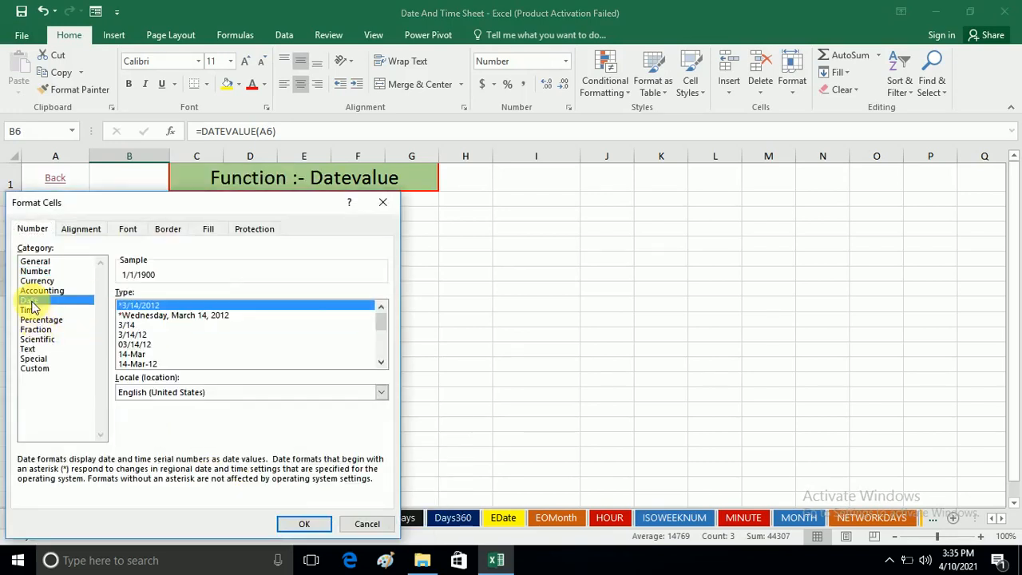
left_click_drag(381, 326, 381, 349)
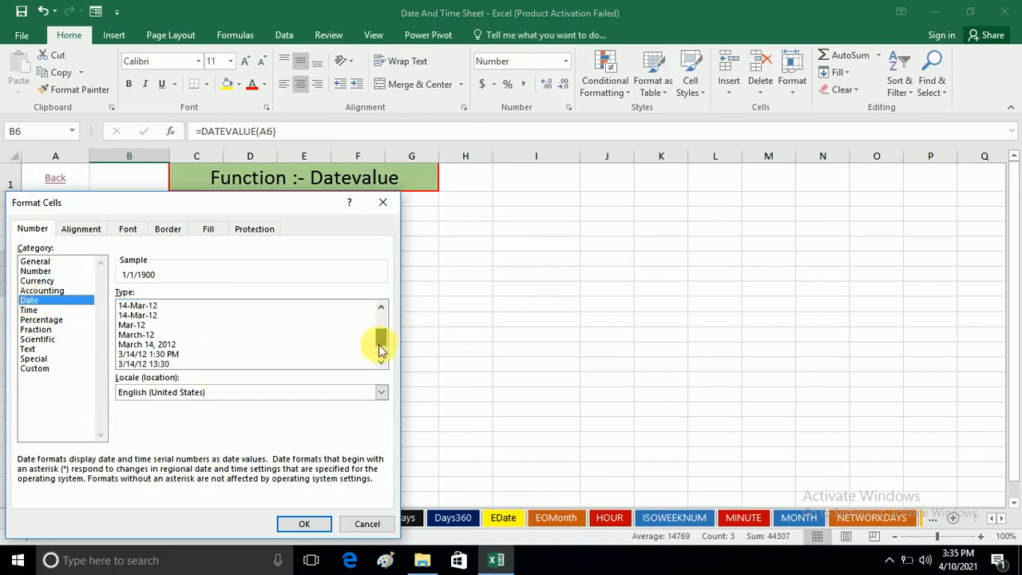
scroll(380, 347, "down", 1)
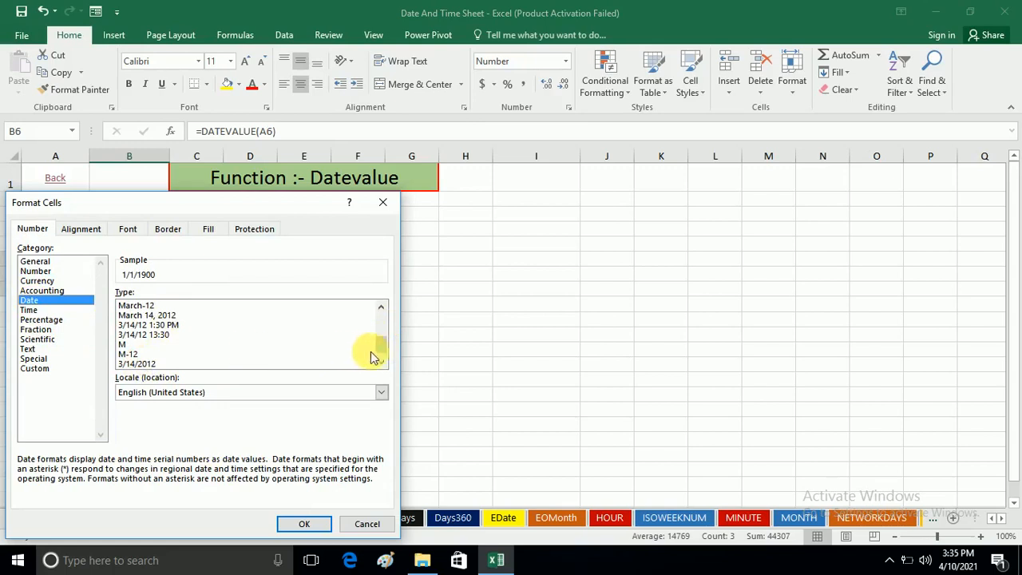
scroll(378, 352, "down", 1)
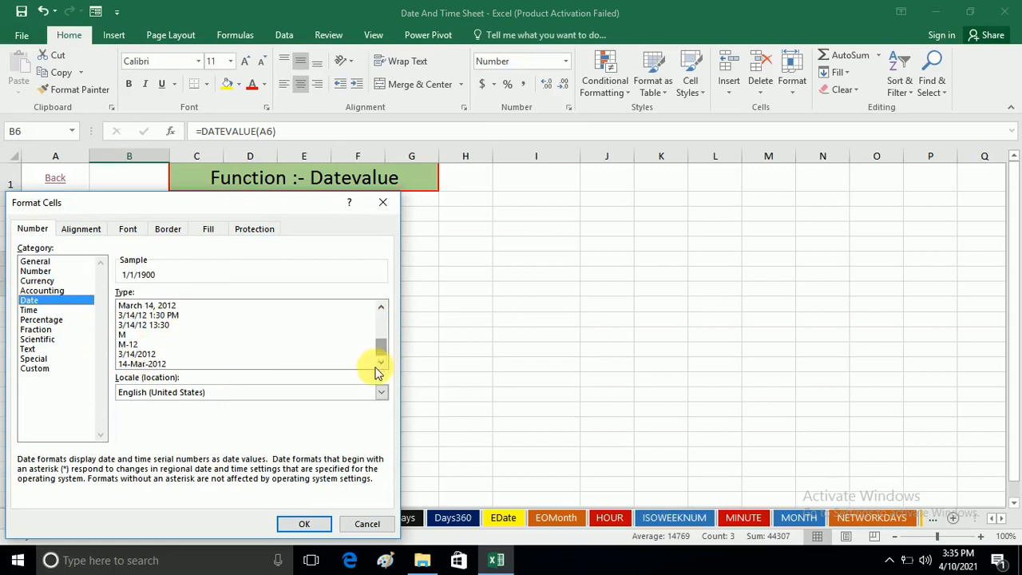
left_click(141, 364)
left_click(304, 525)
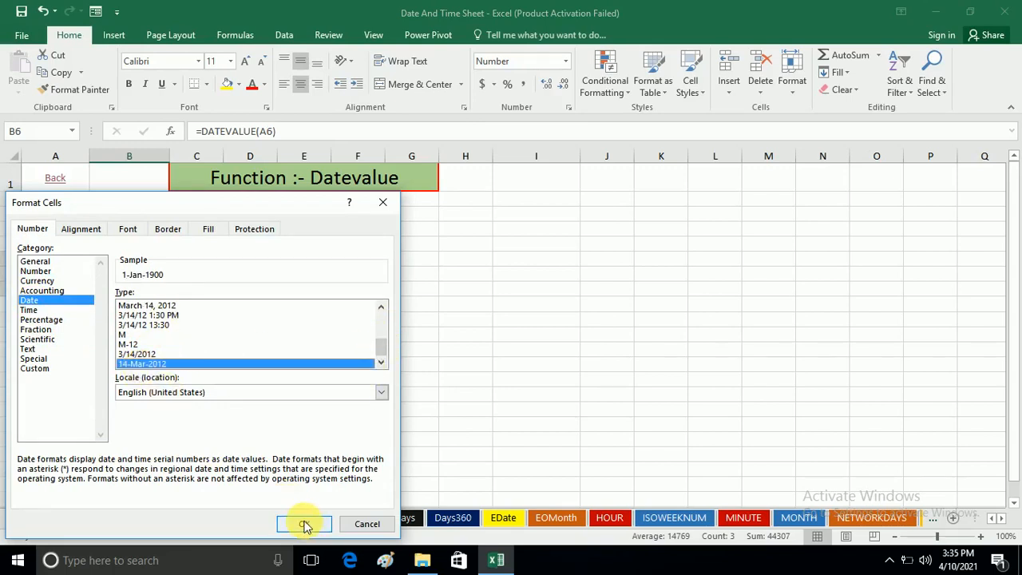
left_click(178, 351)
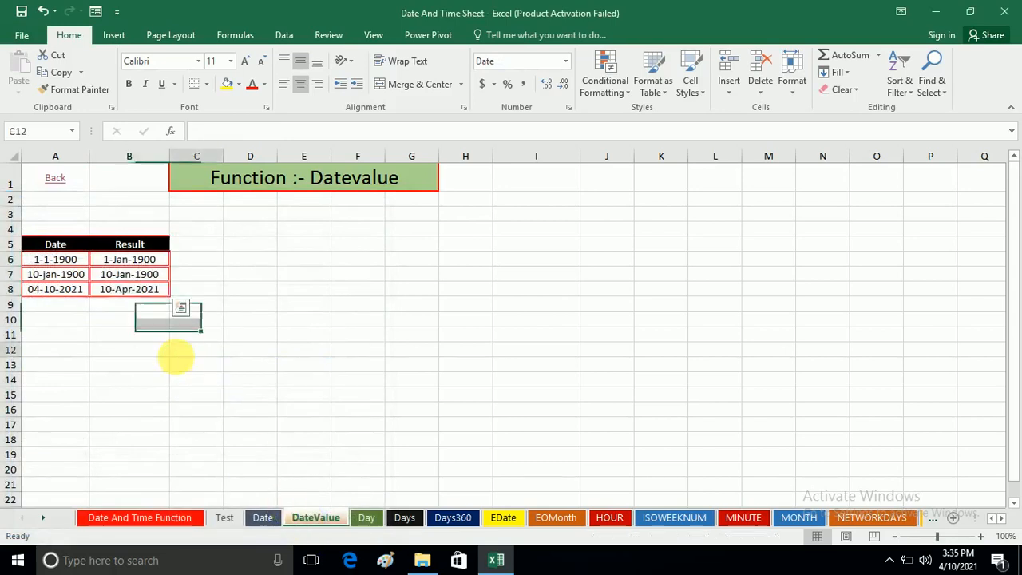
left_click(130, 259)
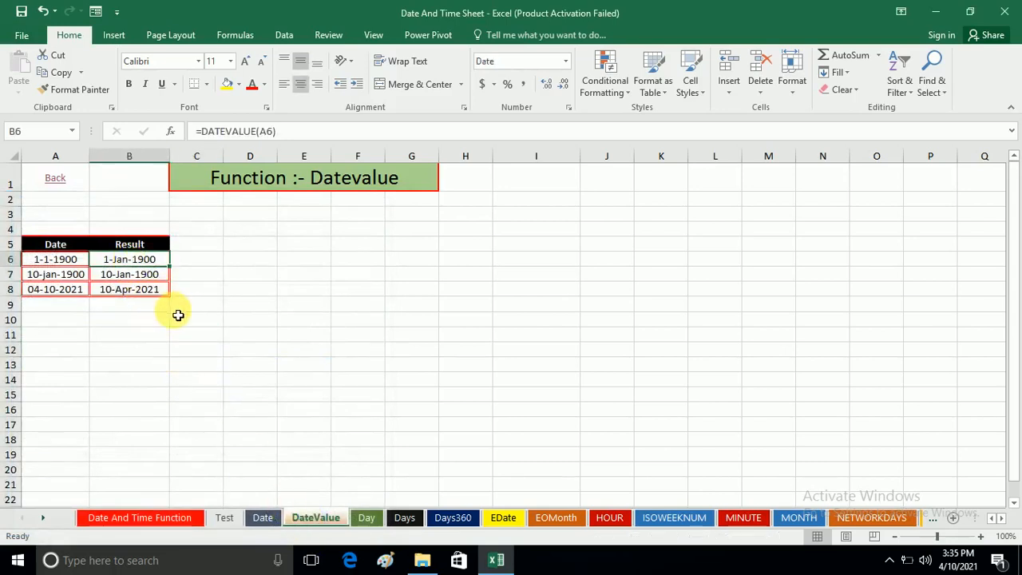
left_click(127, 273)
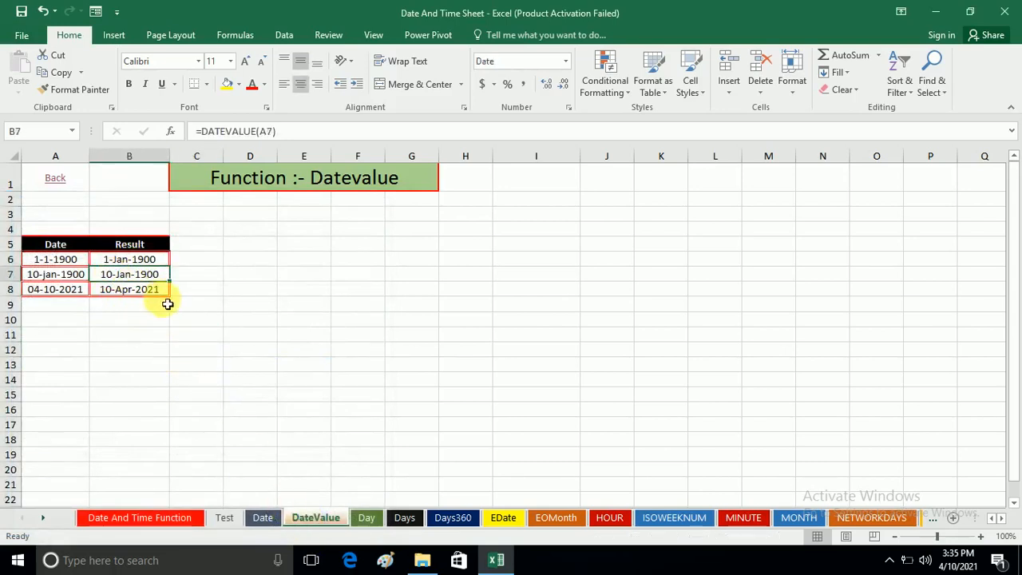
Undo the date formatting of the DATEVALUE results in B6:B8
left_click(121, 293)
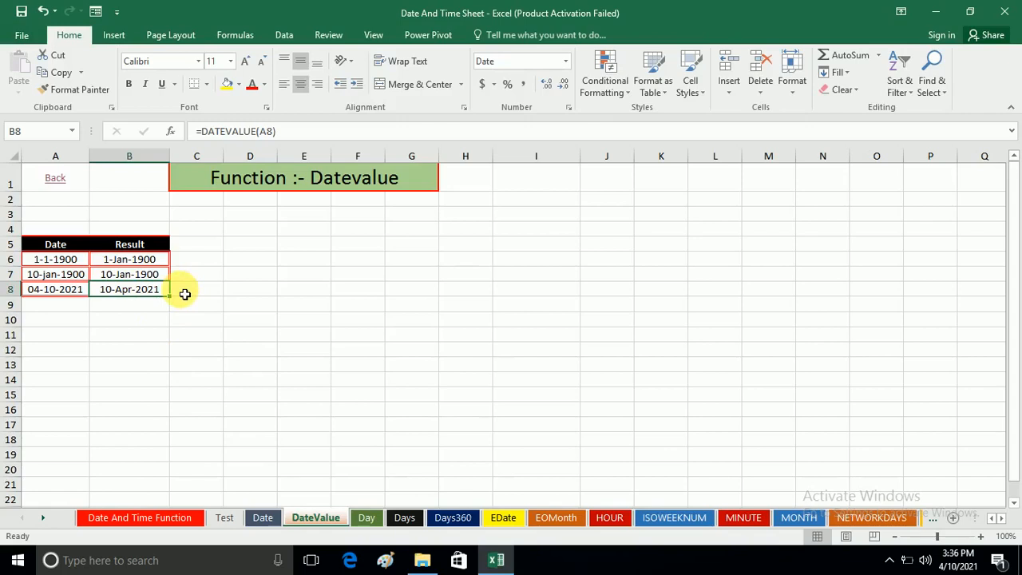
key("ctrl+z")
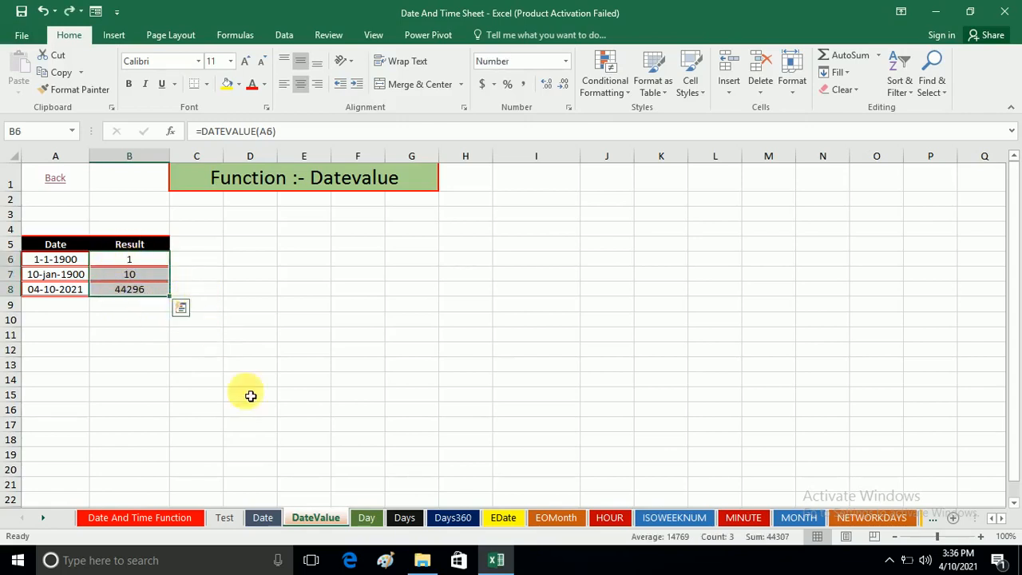
left_click(259, 424)
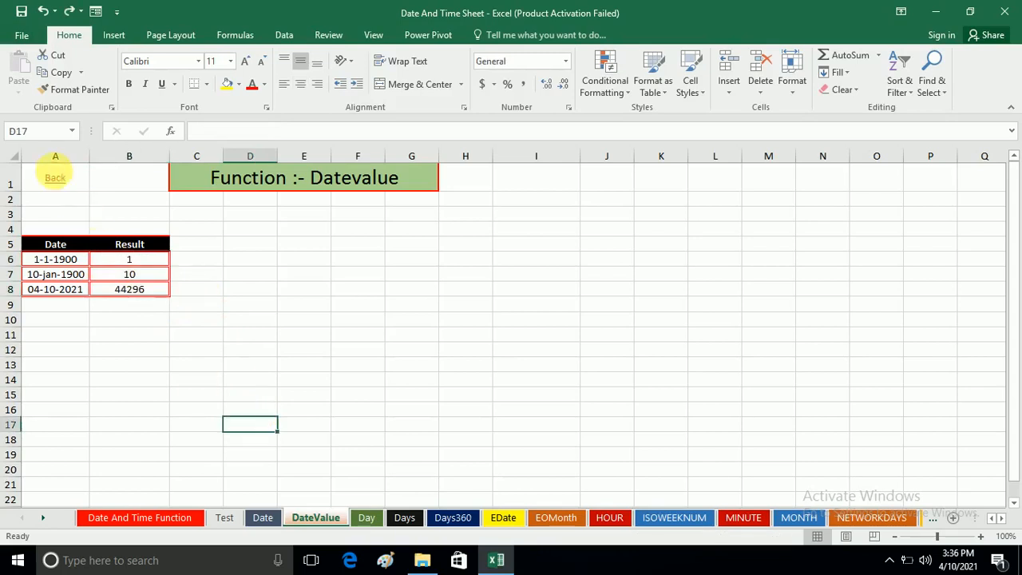
Return to the function index sheet and follow its DAY link to the Day sheet
left_click(56, 178)
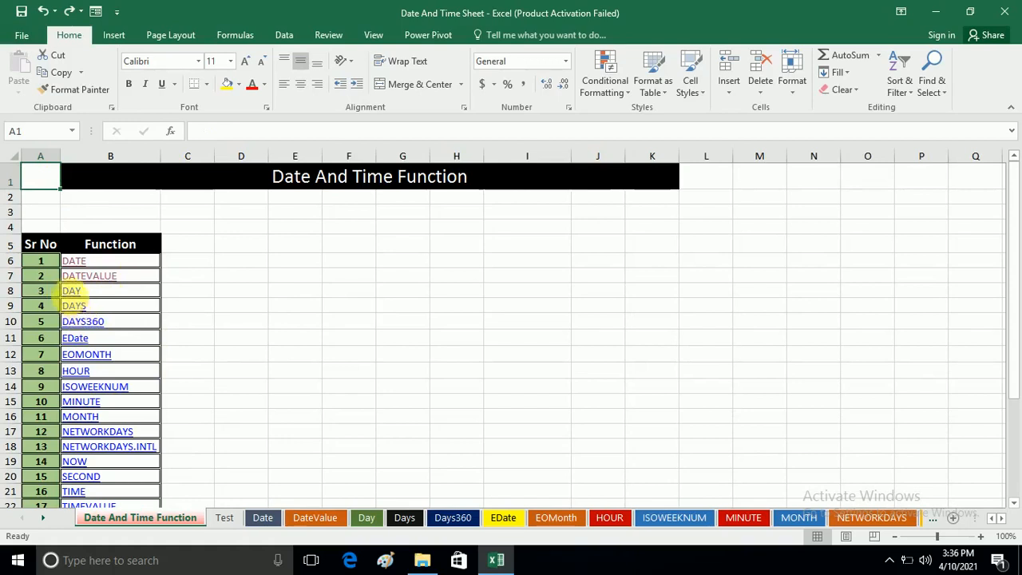
left_click(74, 297)
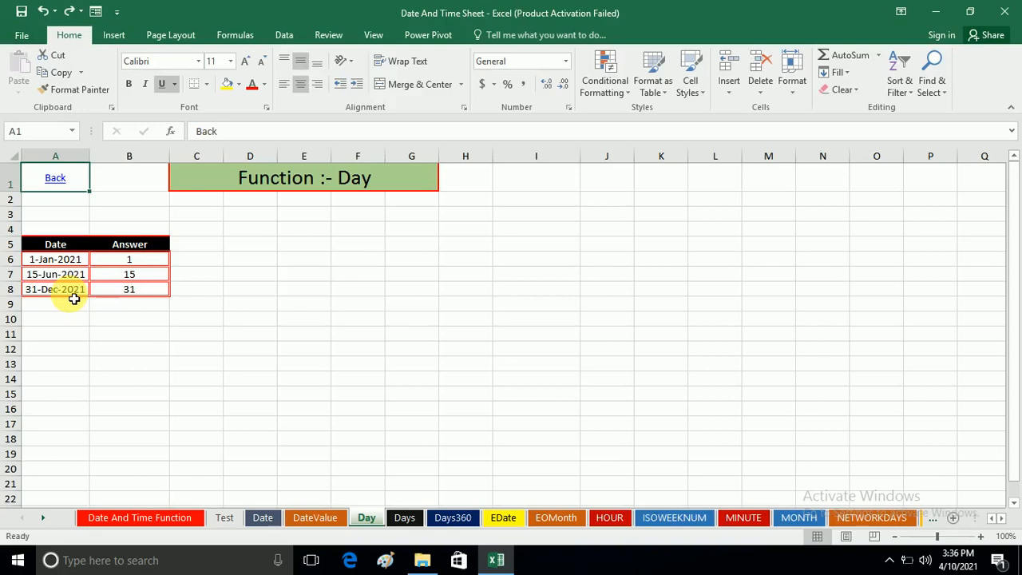
left_click(163, 334)
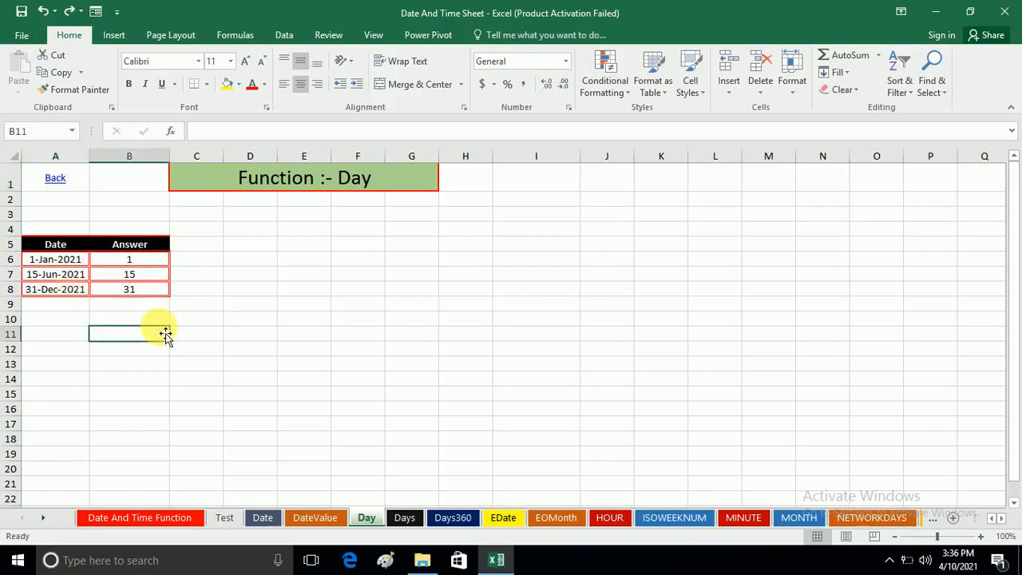
left_click(130, 260)
left_click(204, 265)
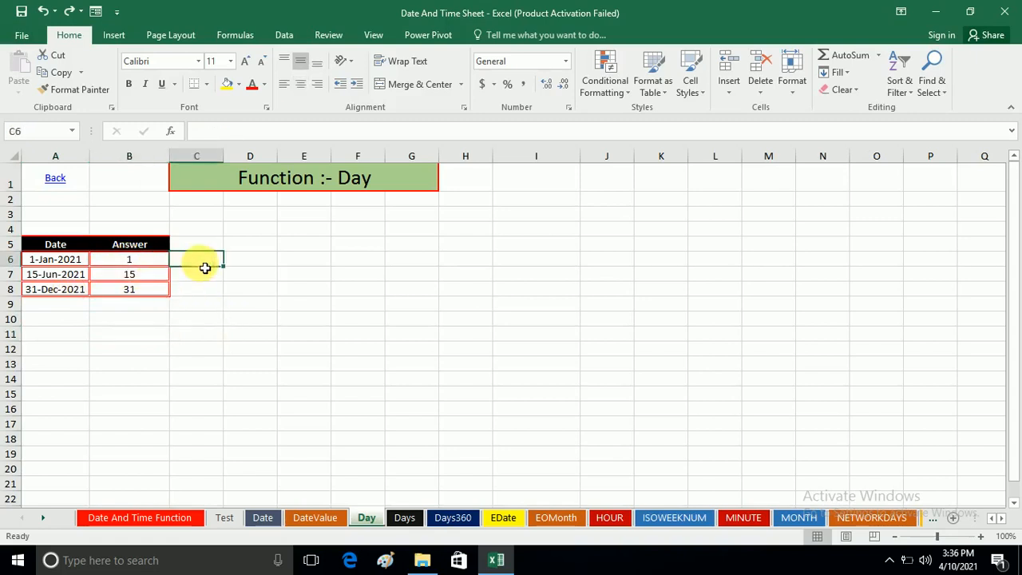
type("=da")
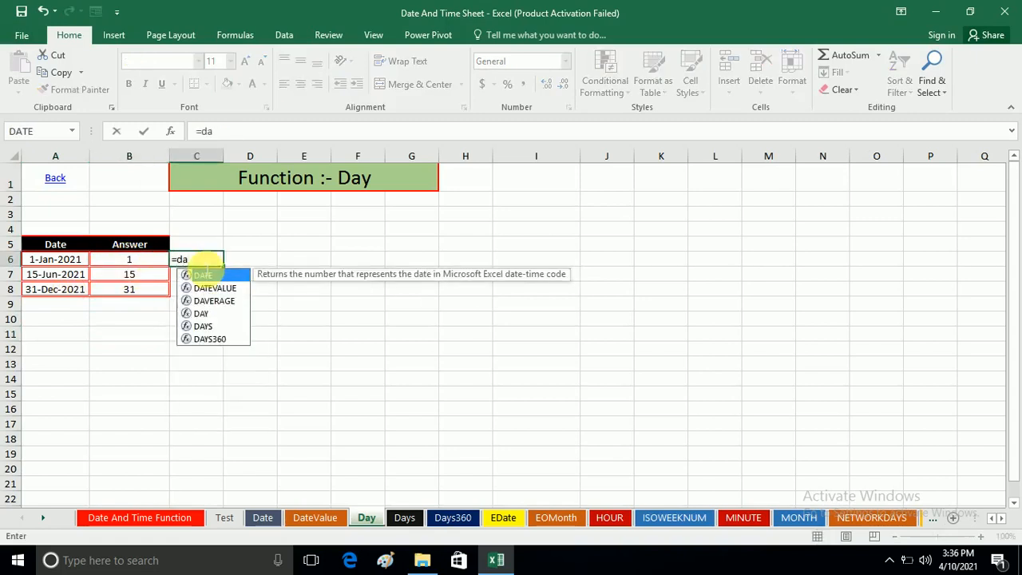
type("y")
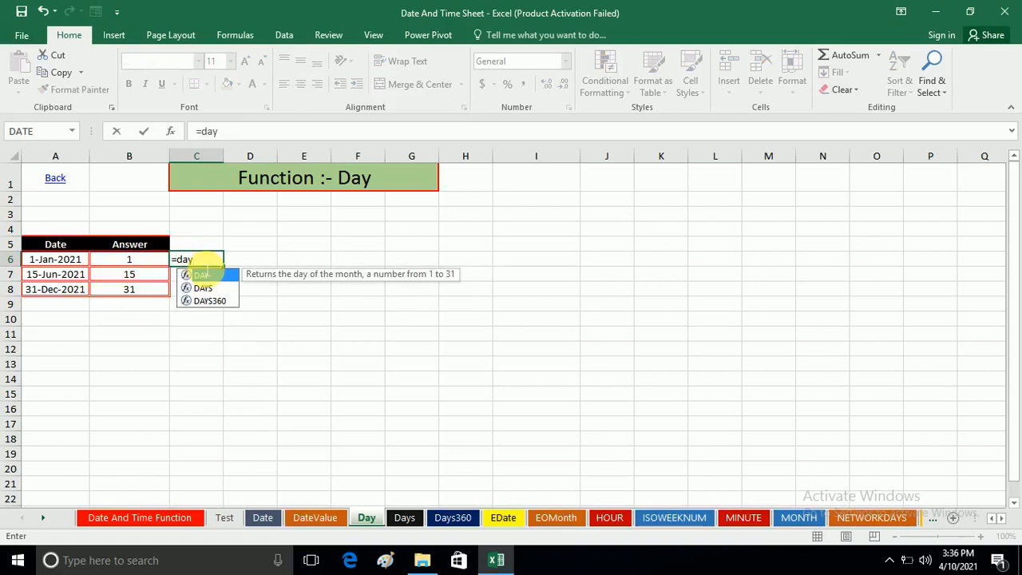
type("(")
key("BackSpace")
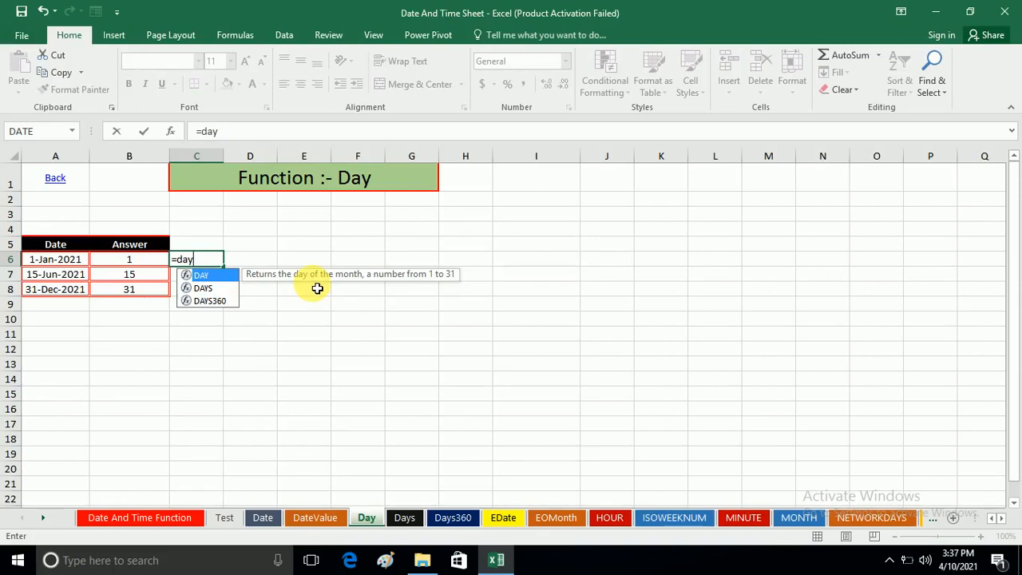
key("BackSpace")
key("BackSpace")
key("BackSpace")
key("BackSpace")
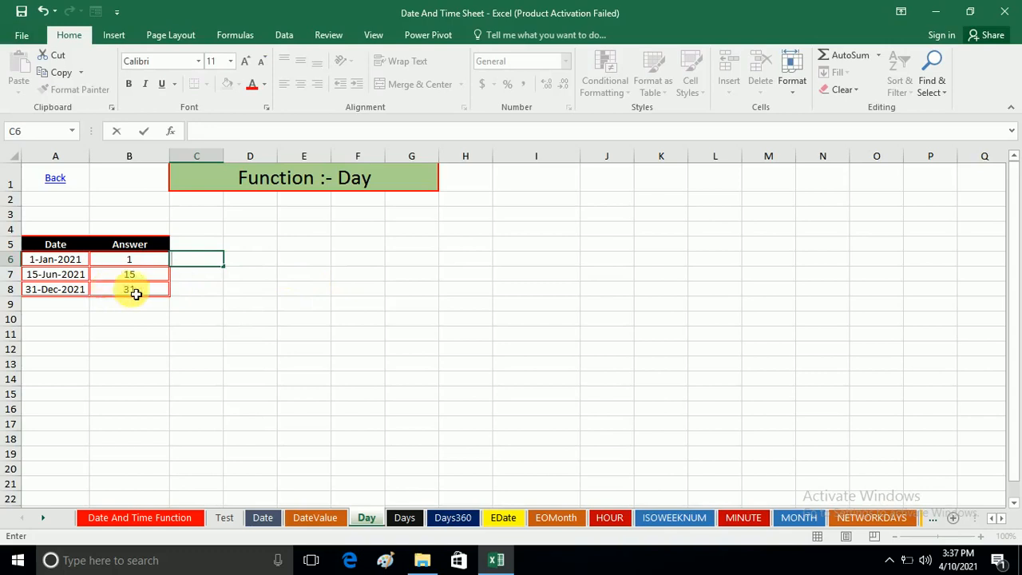
left_click(205, 289)
Clear the DAY formulas from the Answer cells B6:B8
left_click(139, 264)
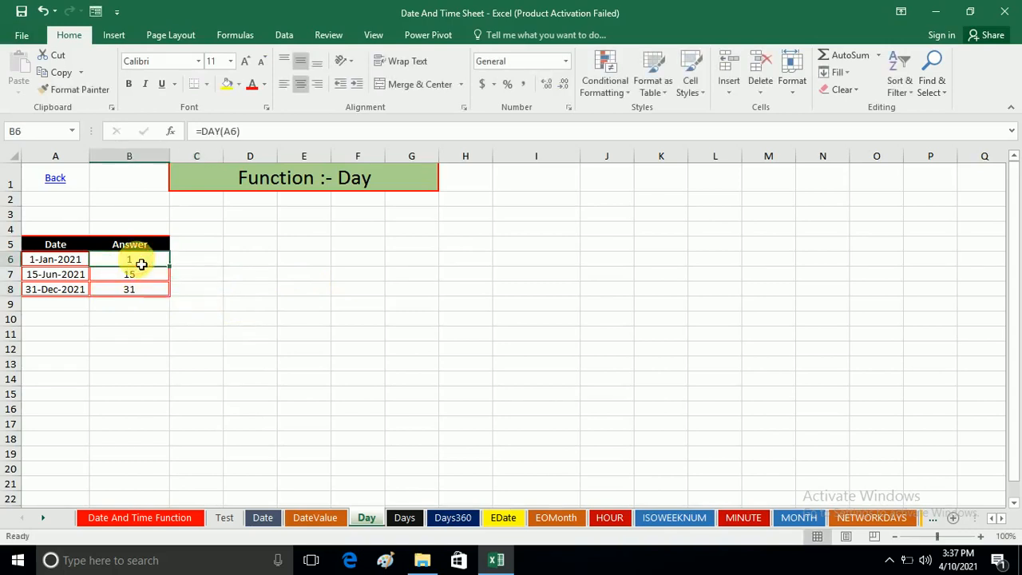
left_click_drag(141, 264, 137, 290)
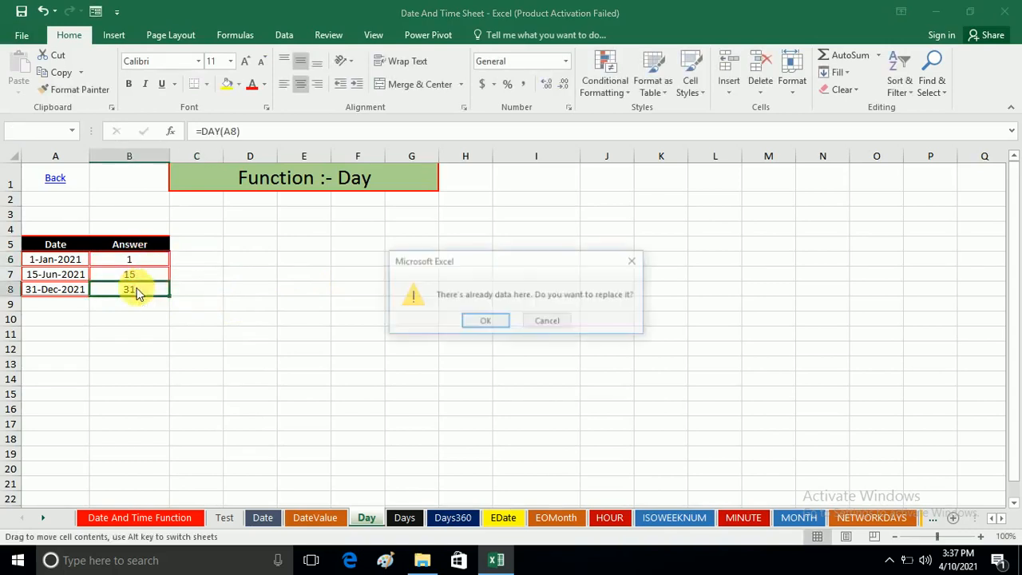
left_click(636, 263)
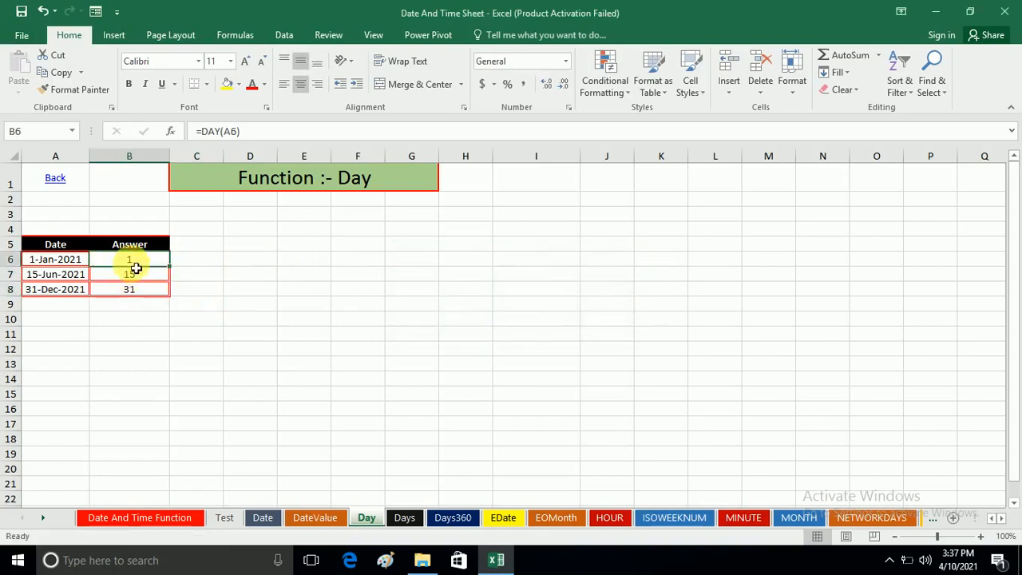
left_click_drag(133, 264, 138, 302)
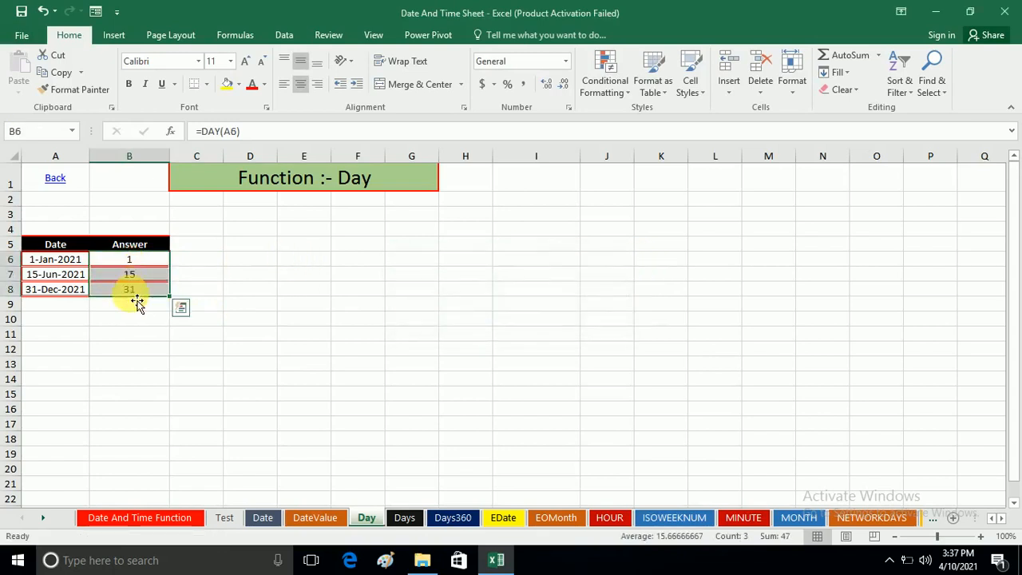
key("Delete")
Enter =DAY(A6) in B6 to extract the day from the first date
left_click(135, 250)
left_click(135, 260)
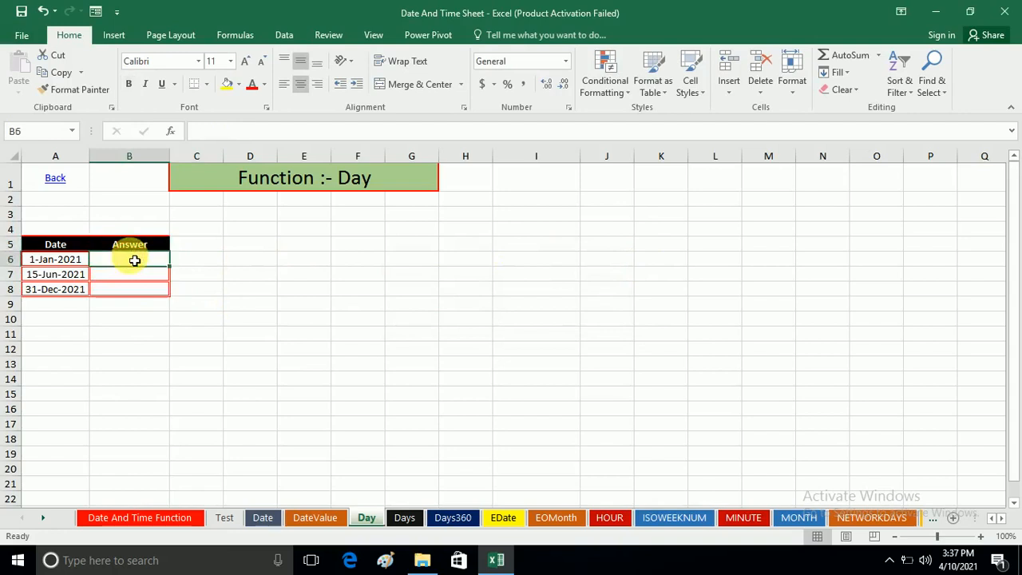
type("=day")
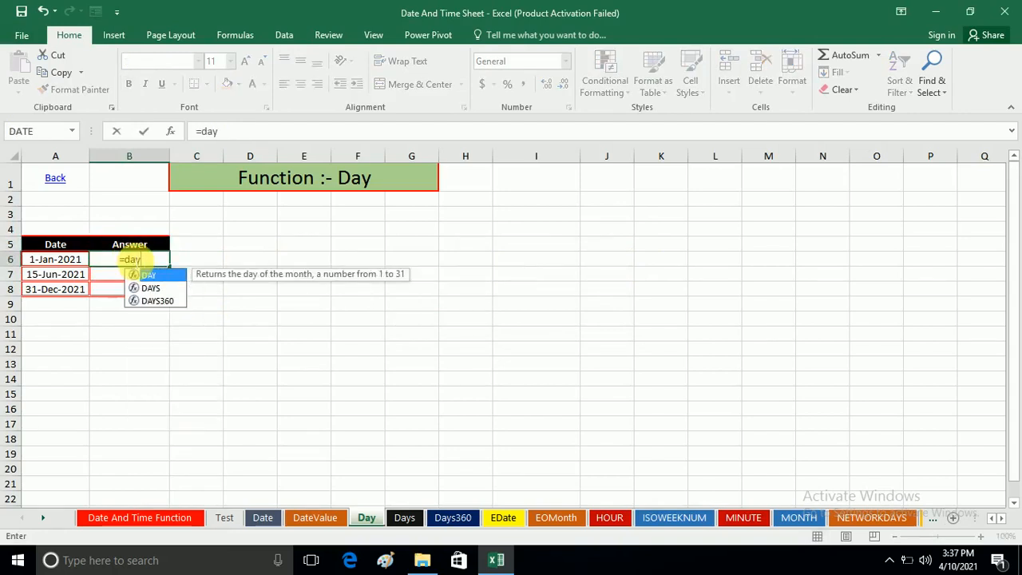
double_click(144, 275)
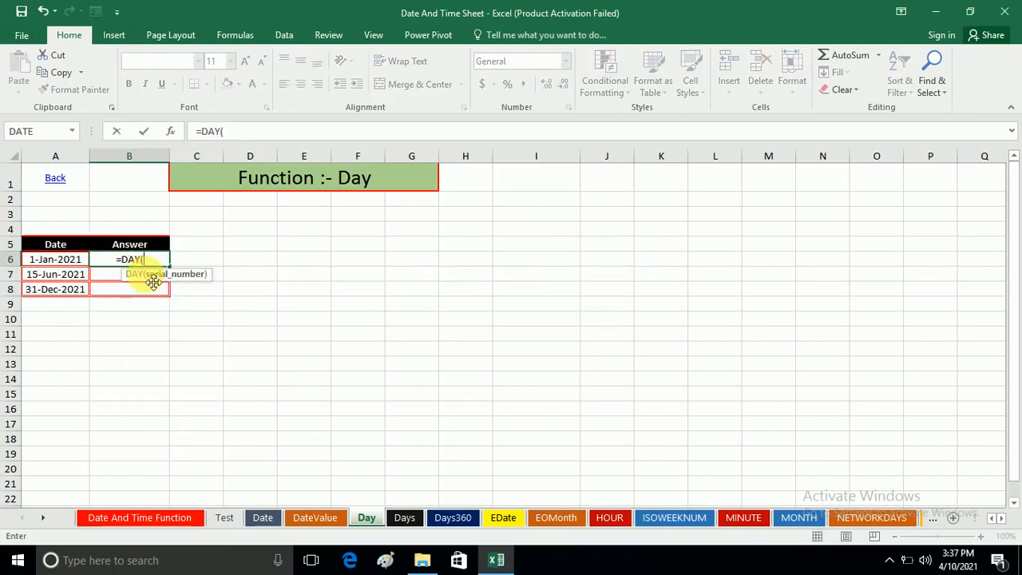
left_click(47, 262)
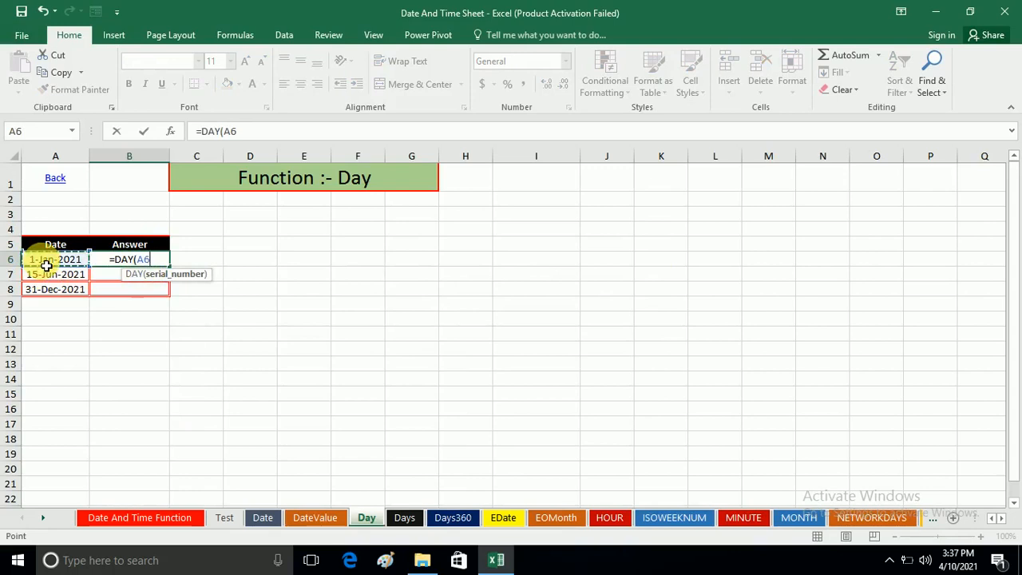
type(")")
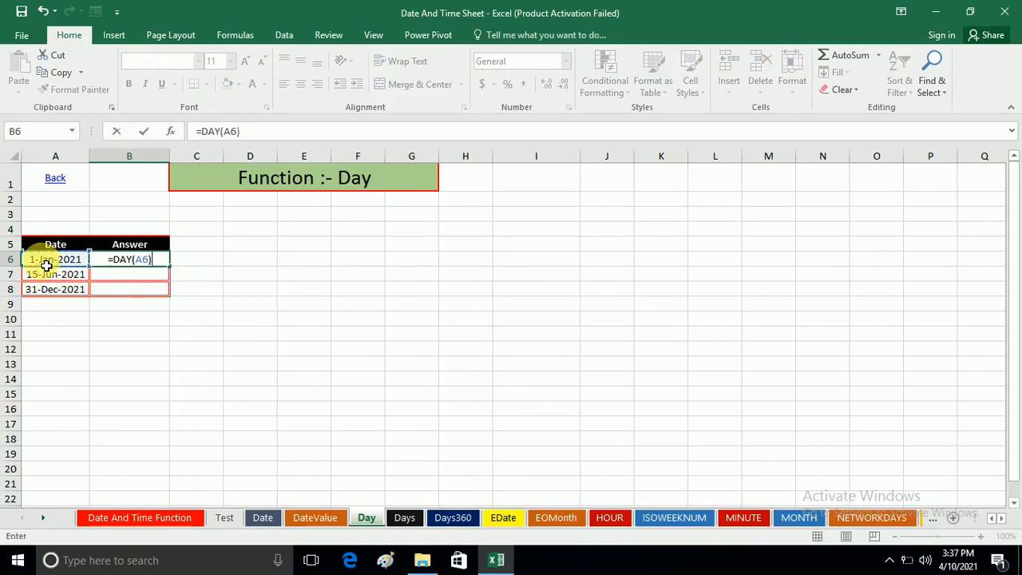
key("Return")
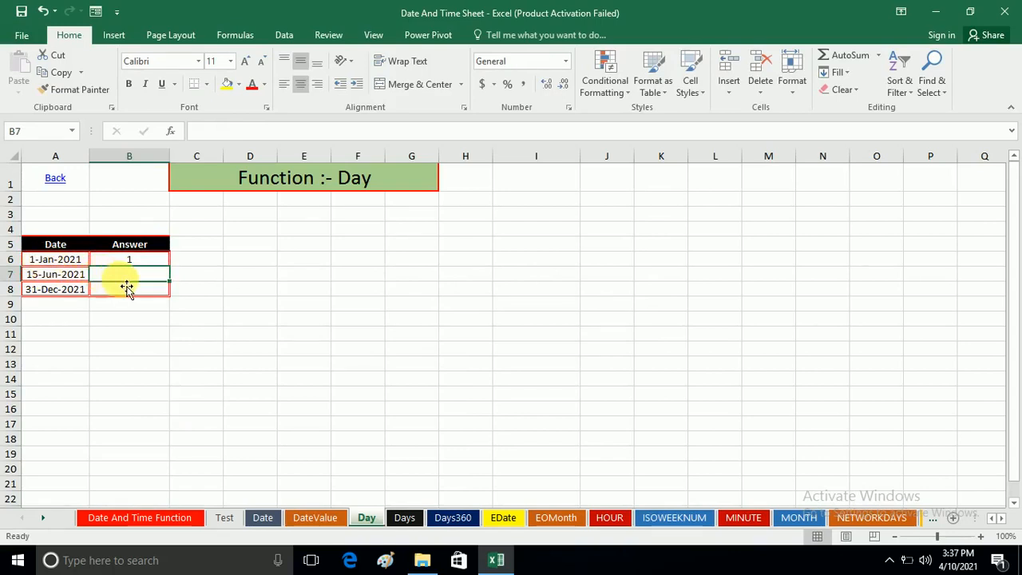
Try 2/1/2021 as the date in A6, and undo the change
left_click(67, 262)
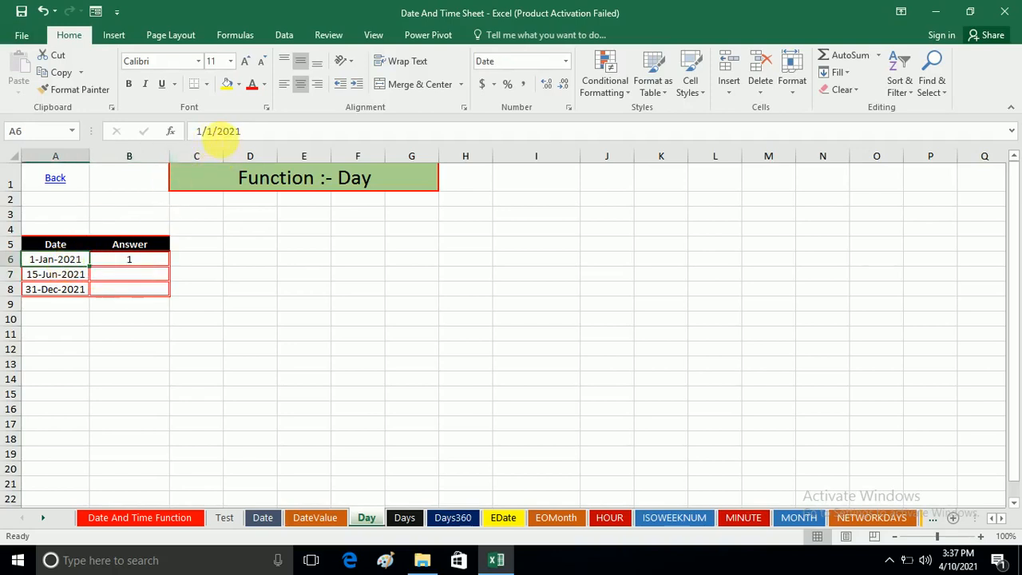
left_click(206, 131)
key("BackSpace")
type("2")
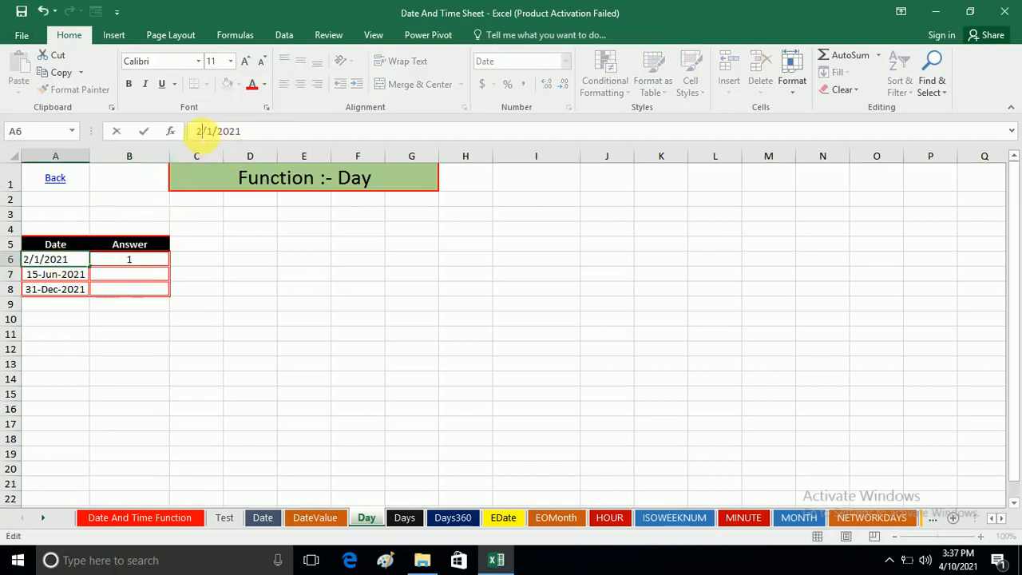
key("Return")
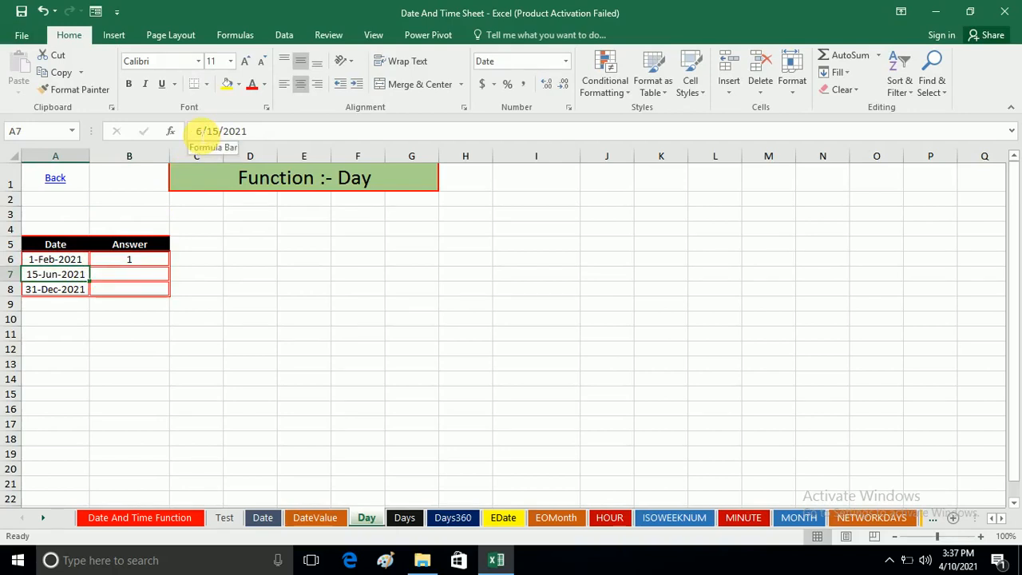
key("ctrl+z")
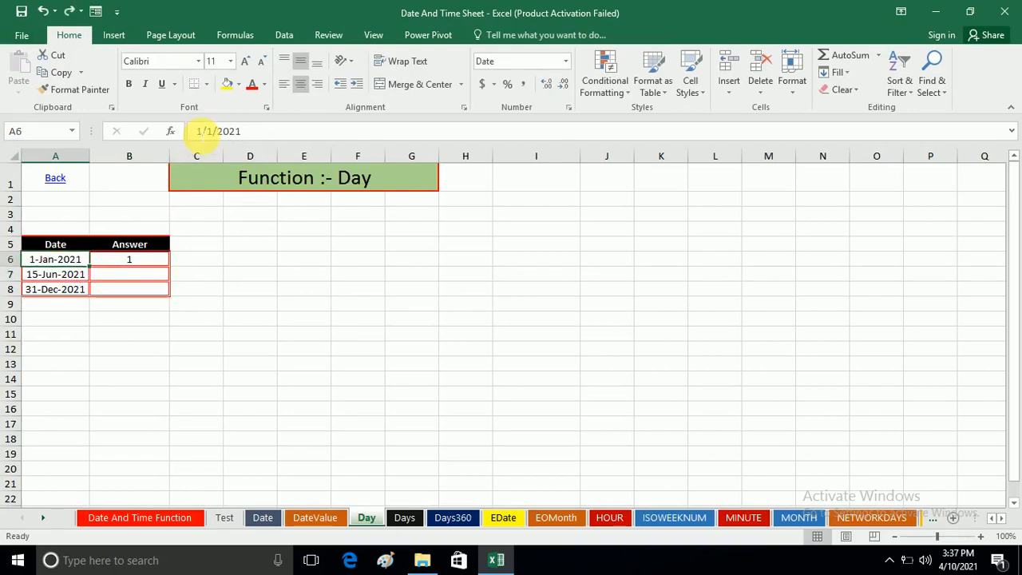
Fill the DAY formula from B6 down to B8
left_click(136, 276)
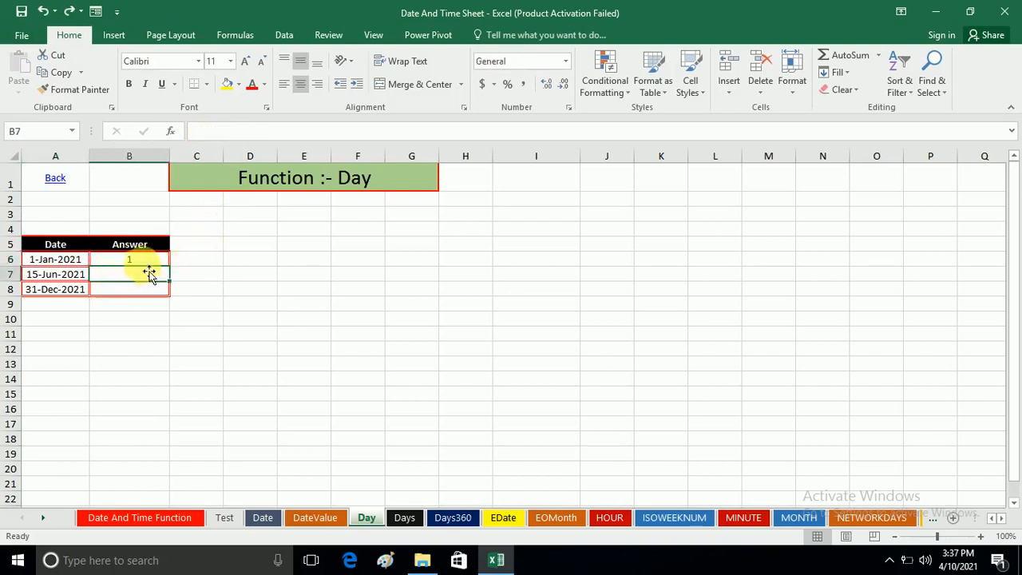
left_click(148, 262)
left_click_drag(176, 274, 171, 299)
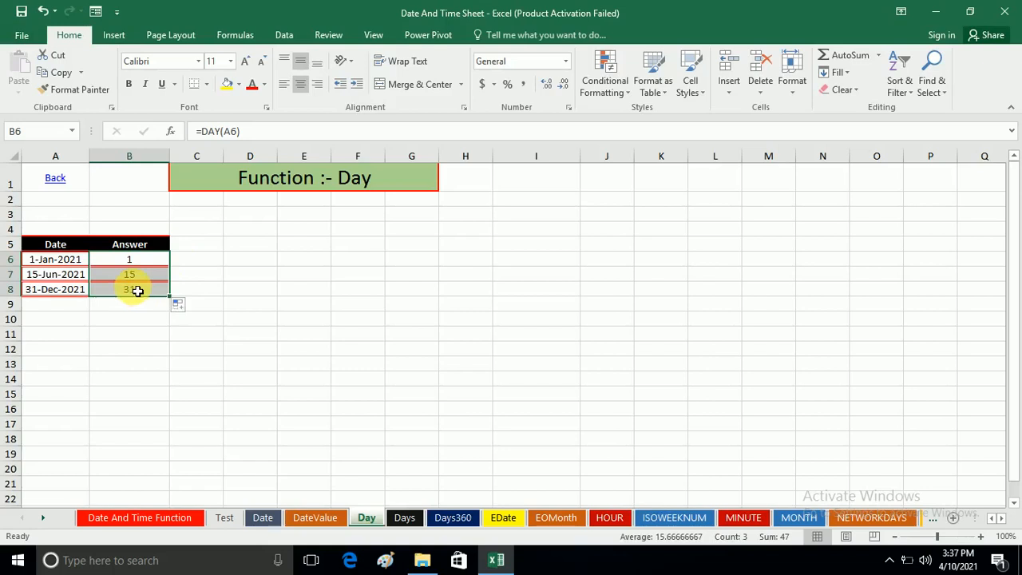
left_click(151, 318)
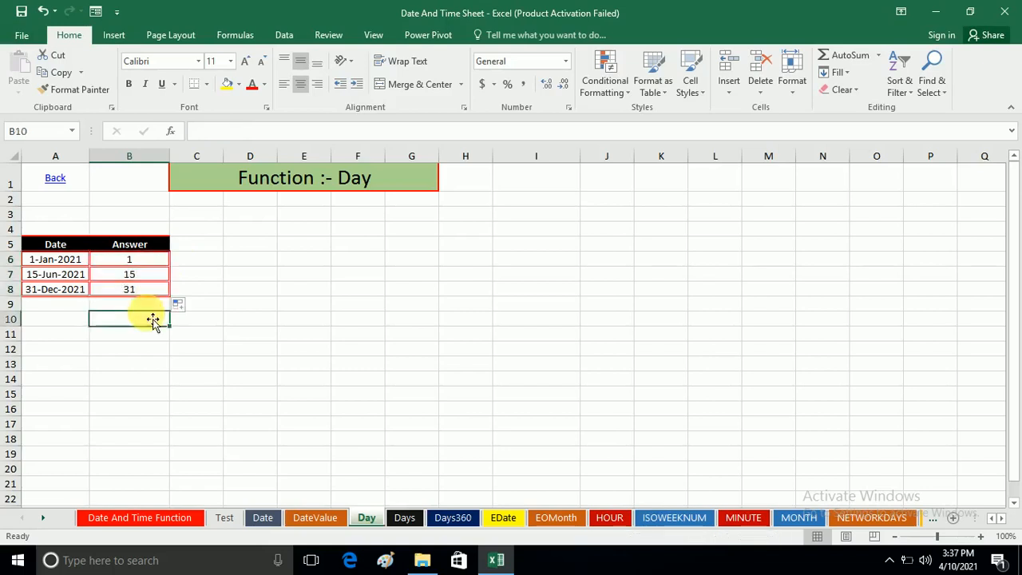
Try the invalid date 12/32/2021 in A8, and undo the change
left_click(53, 294)
left_click(219, 131)
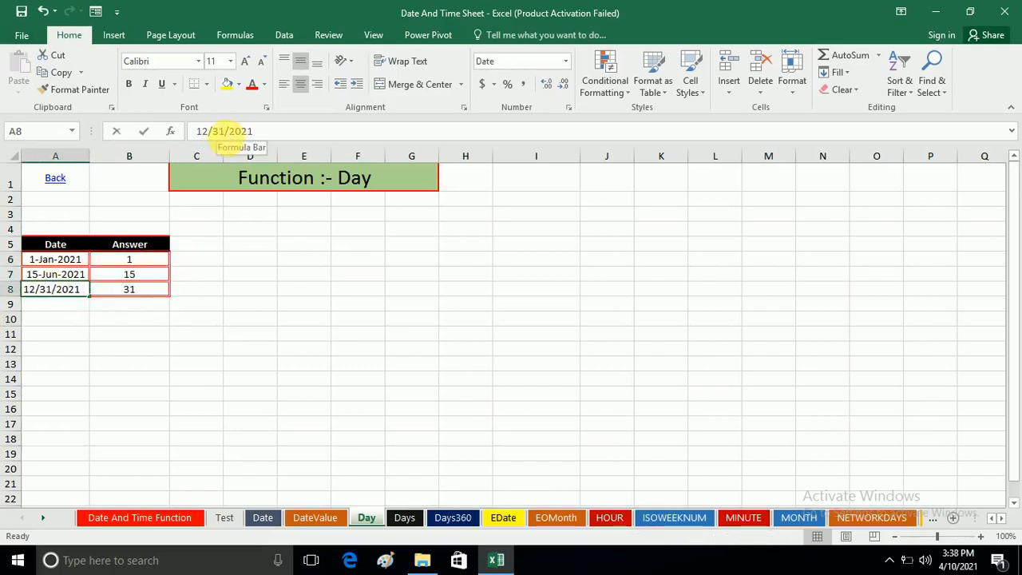
key("Delete")
type("2")
key("Return")
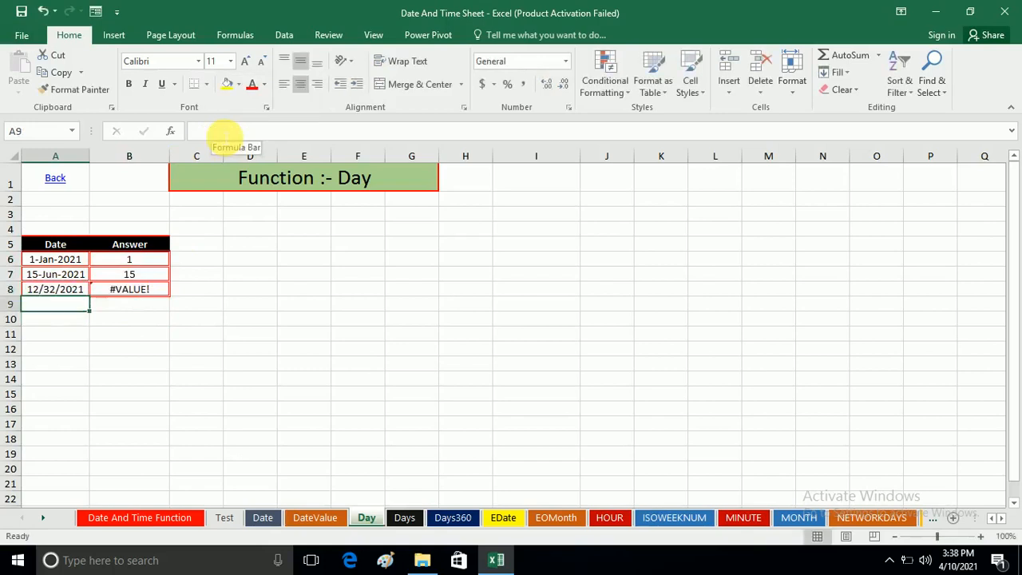
key("ctrl+z")
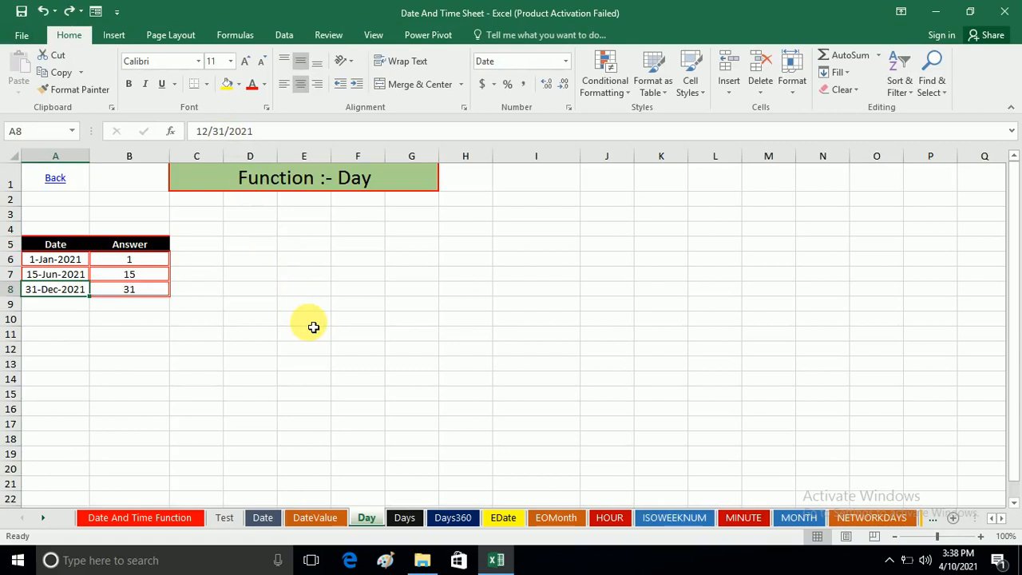
Return to the function index sheet and follow its DAYS link to the Days sheet
left_click(61, 185)
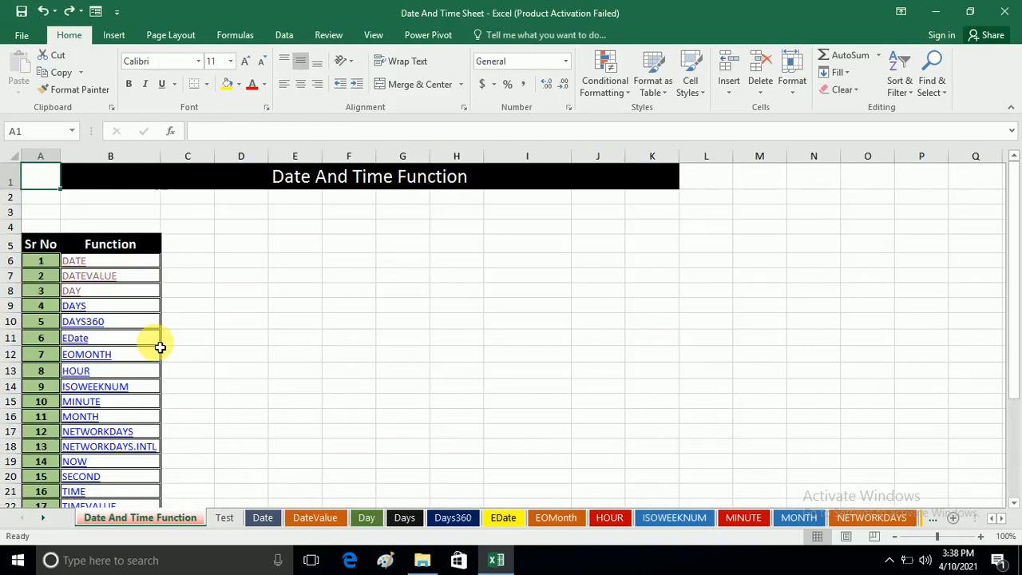
left_click(76, 306)
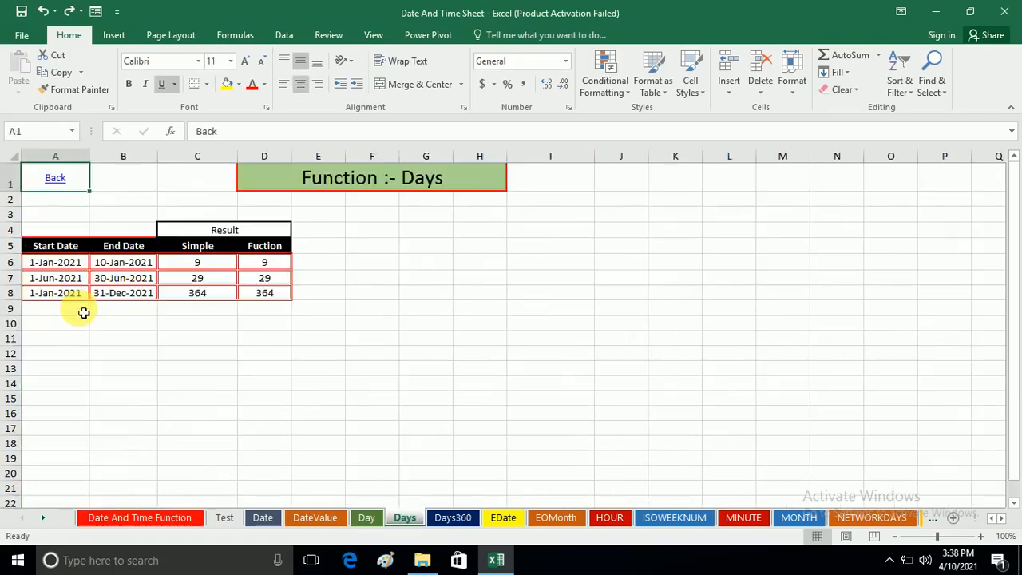
left_click(352, 268)
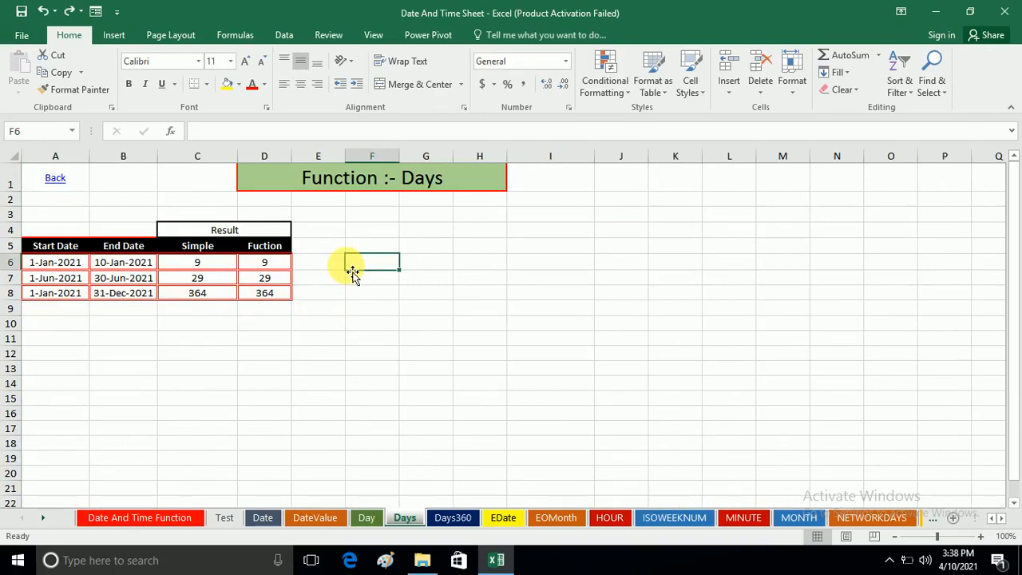
Enter 10 in both H4 and H5, and add them in H6 with =H4+H5
left_click(490, 233)
type("10")
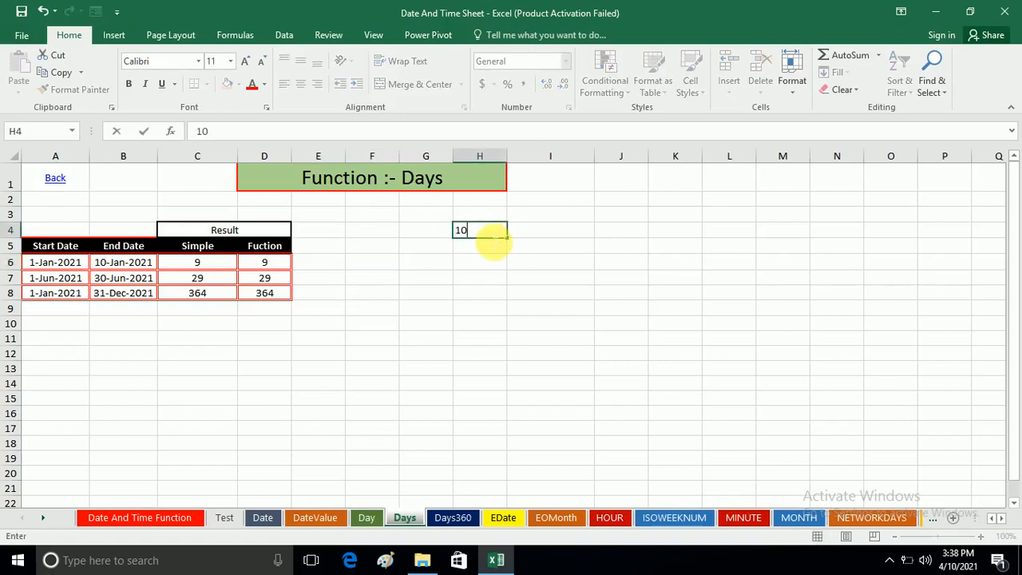
key("Return")
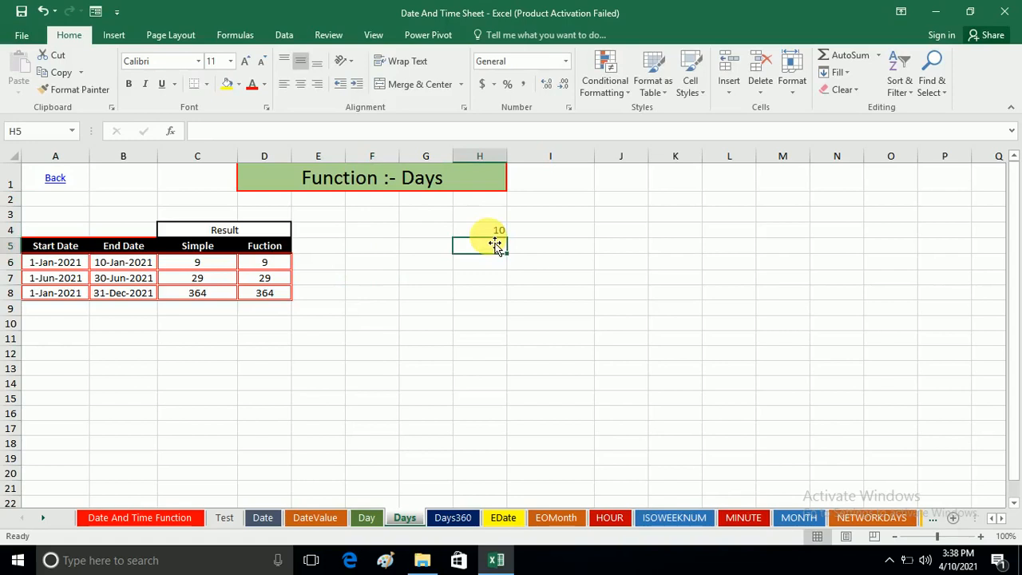
type("10")
key("Return")
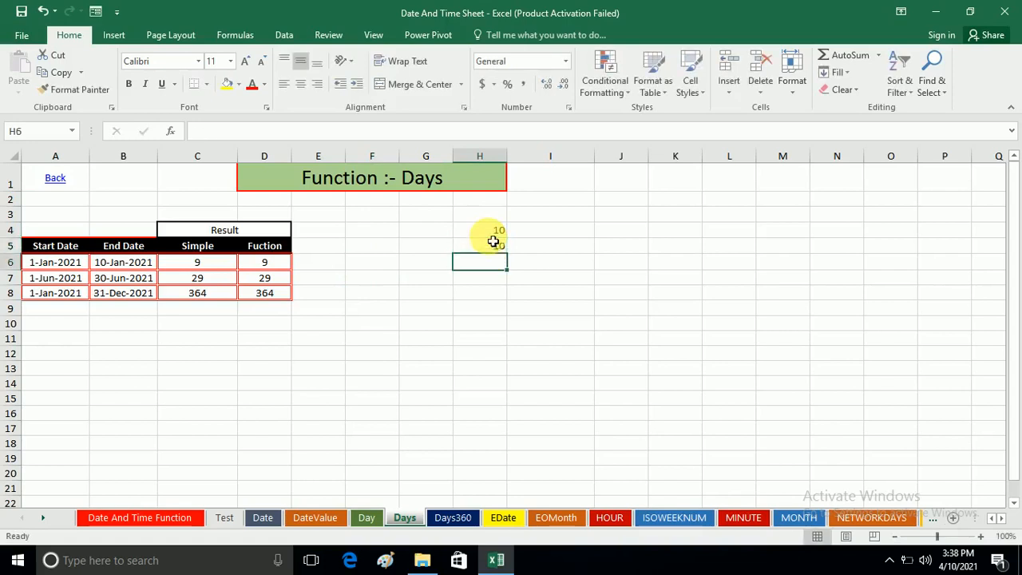
type("=")
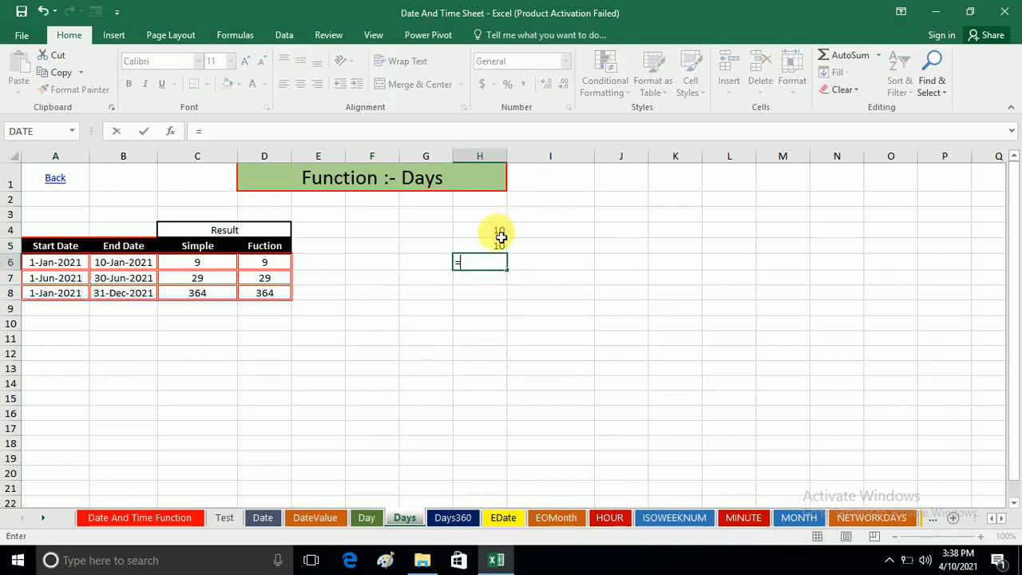
left_click(500, 233)
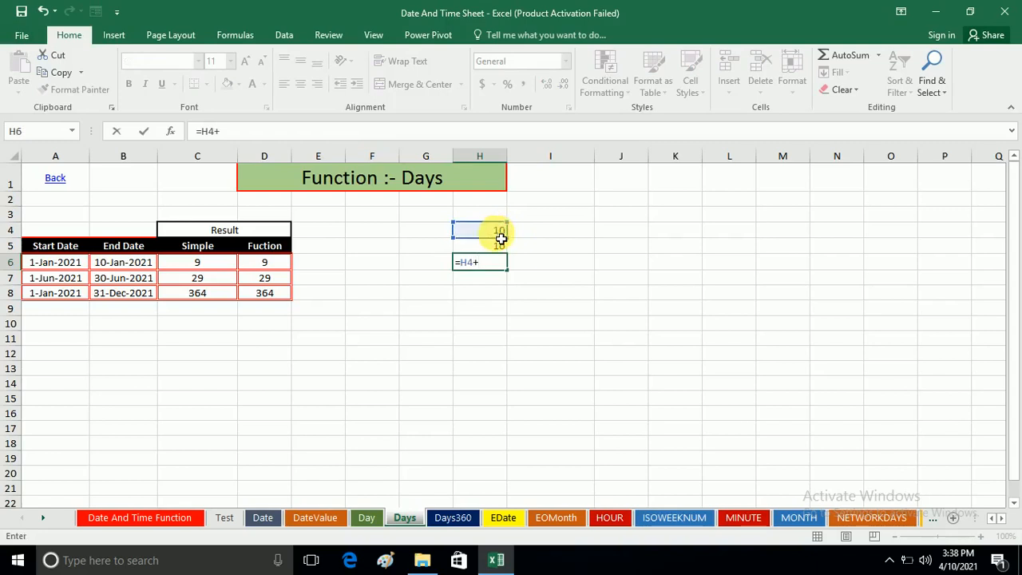
type("+")
left_click(499, 246)
key("Return")
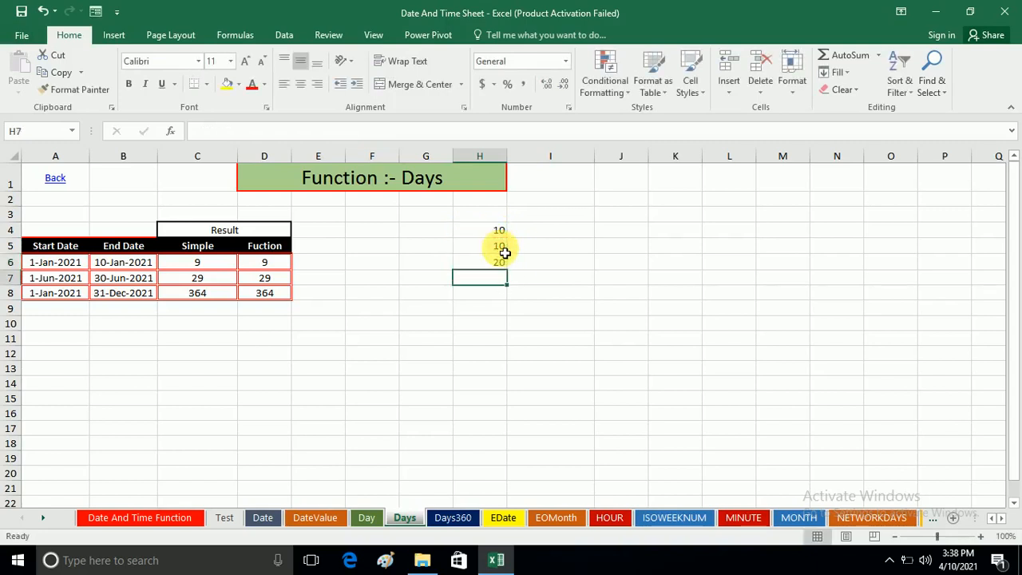
Enter 10 in I4 and 4 in I5, and subtract them in I6 with =I4-I5
left_click(602, 264)
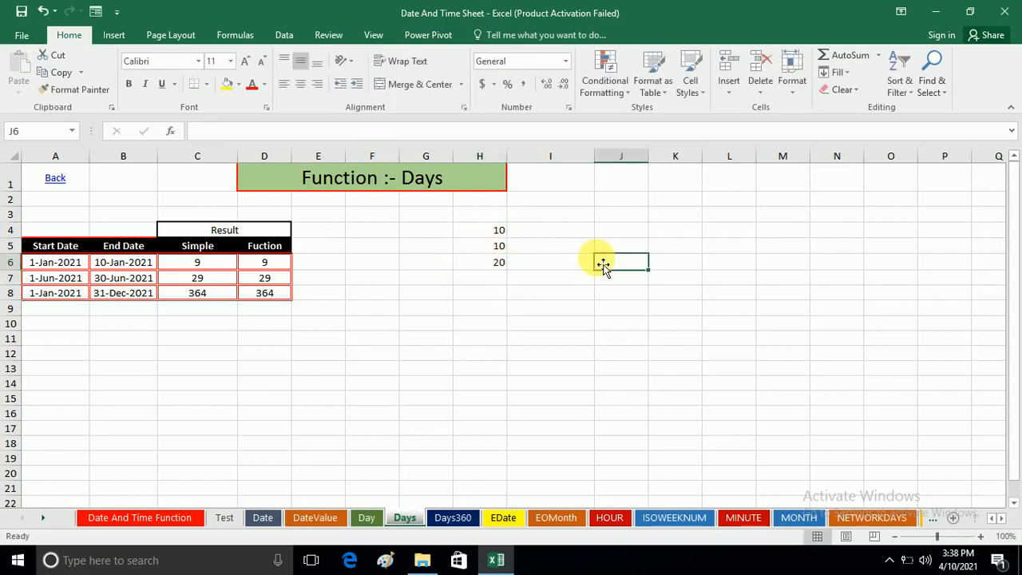
left_click(557, 233)
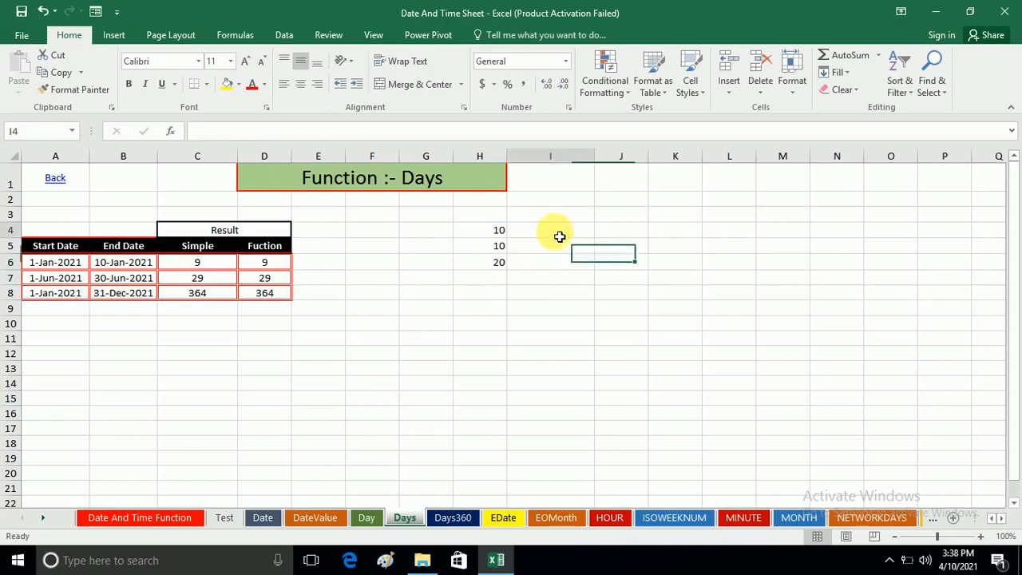
type("10")
key("Return")
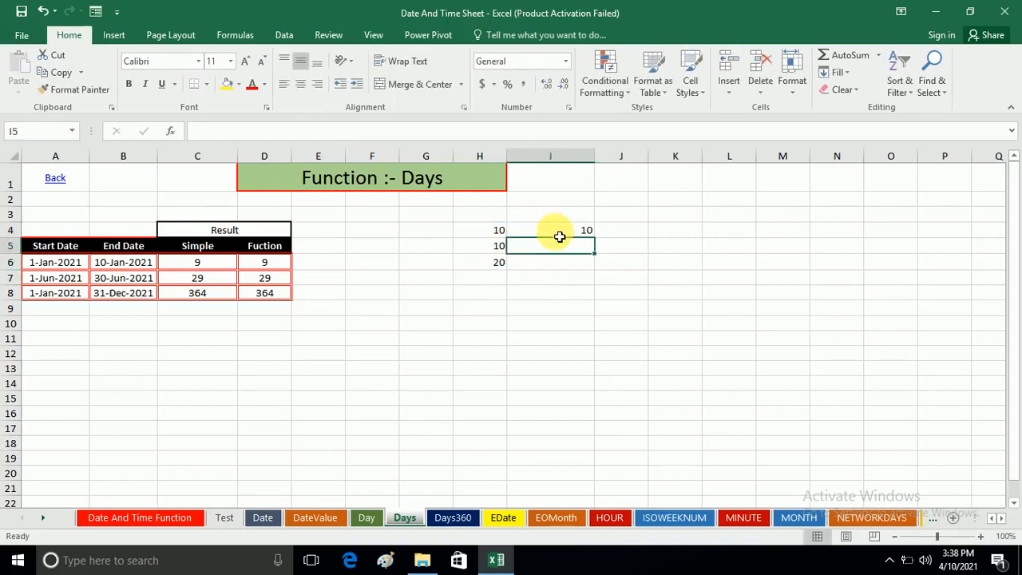
type("4")
key("Return")
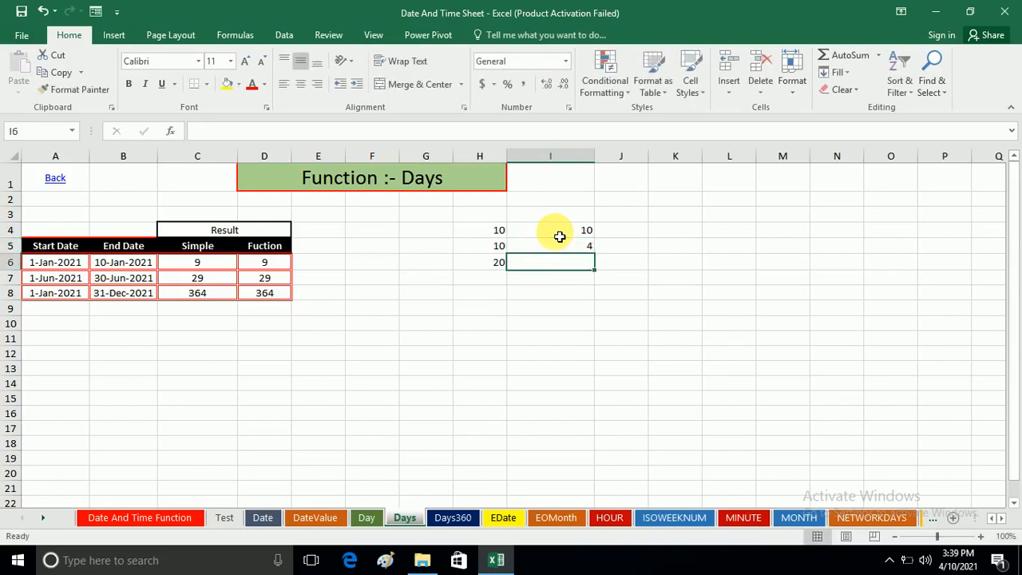
type("=")
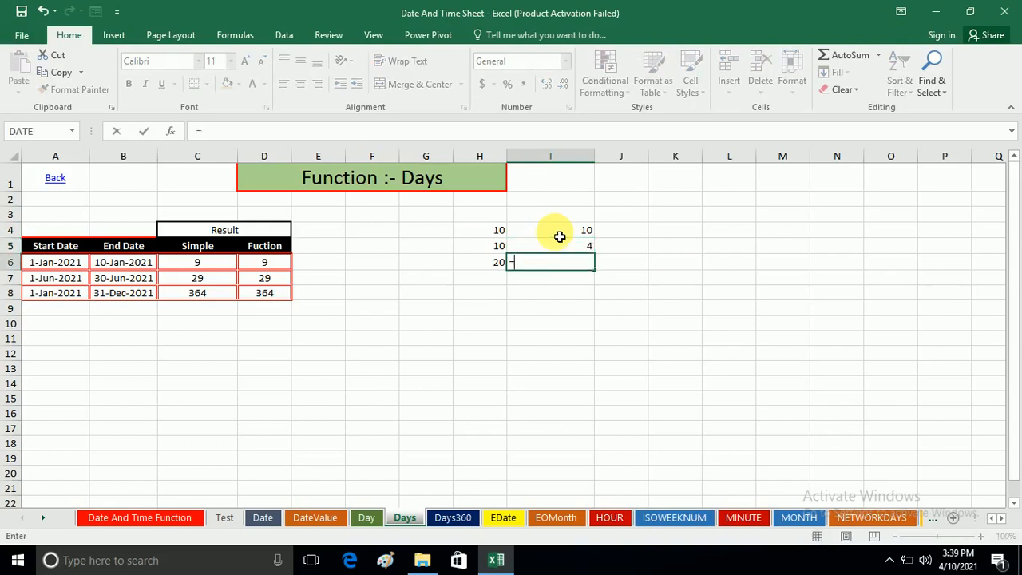
left_click(591, 232)
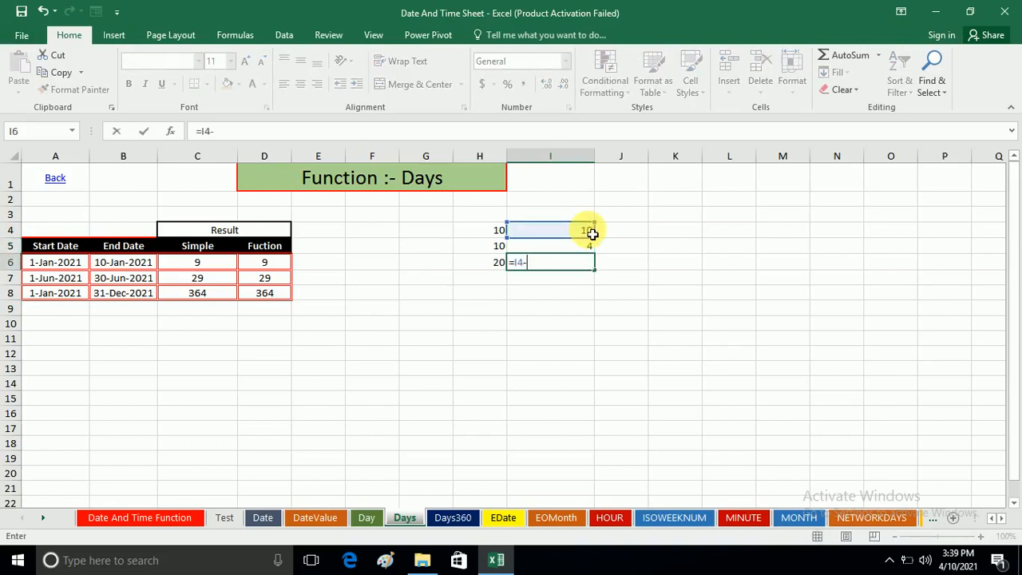
type("-")
left_click(589, 247)
key("Return")
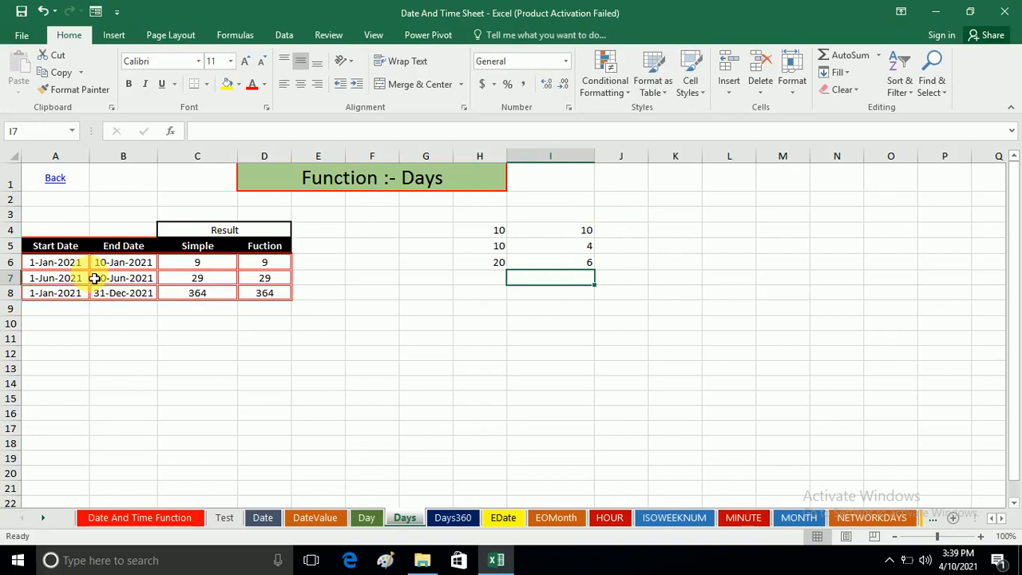
Re-enter the simple day difference in C6 as =B6-A6, subtracting the start date from the end date
left_click(214, 264)
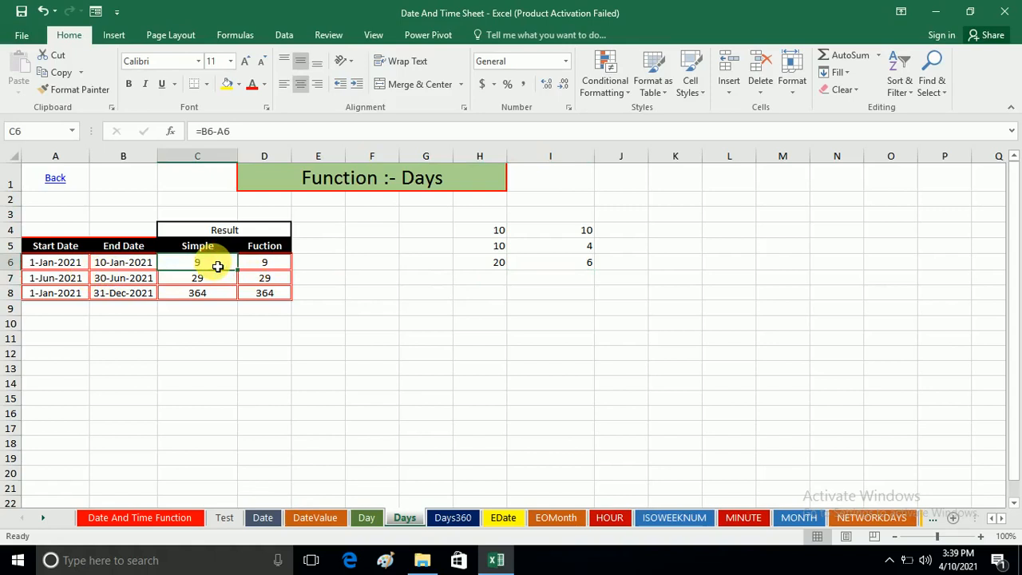
type("=")
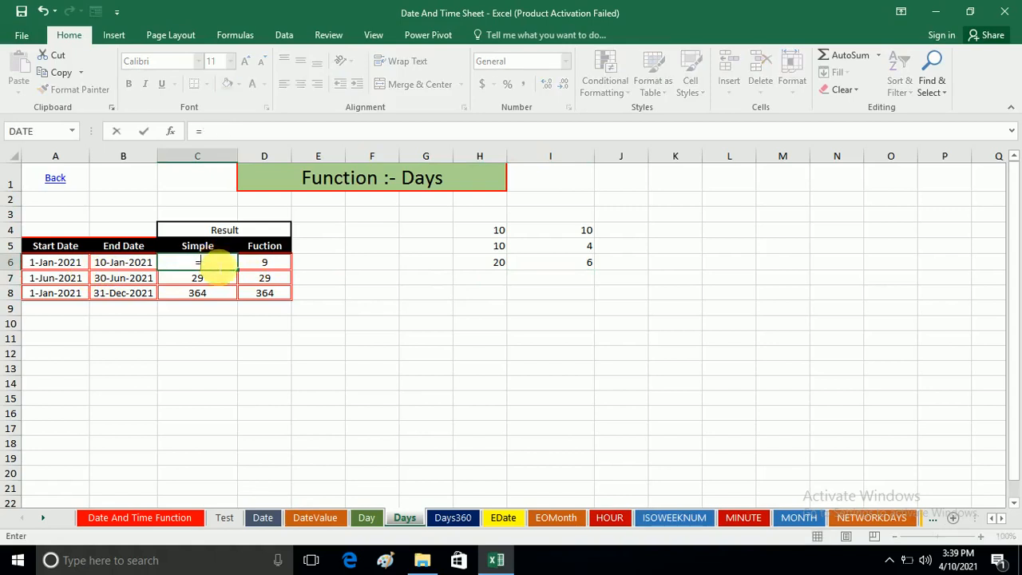
left_click(125, 266)
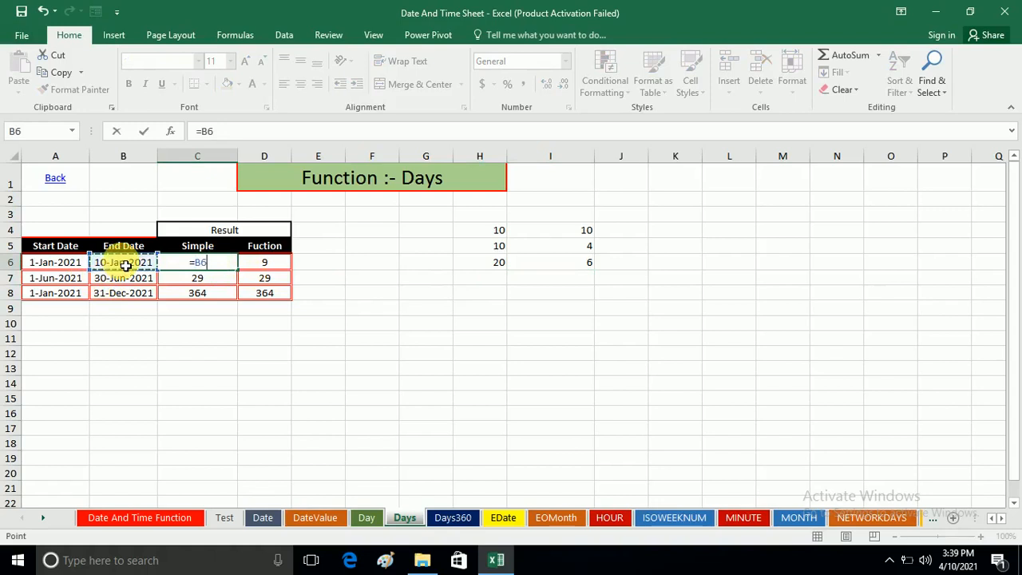
type("-")
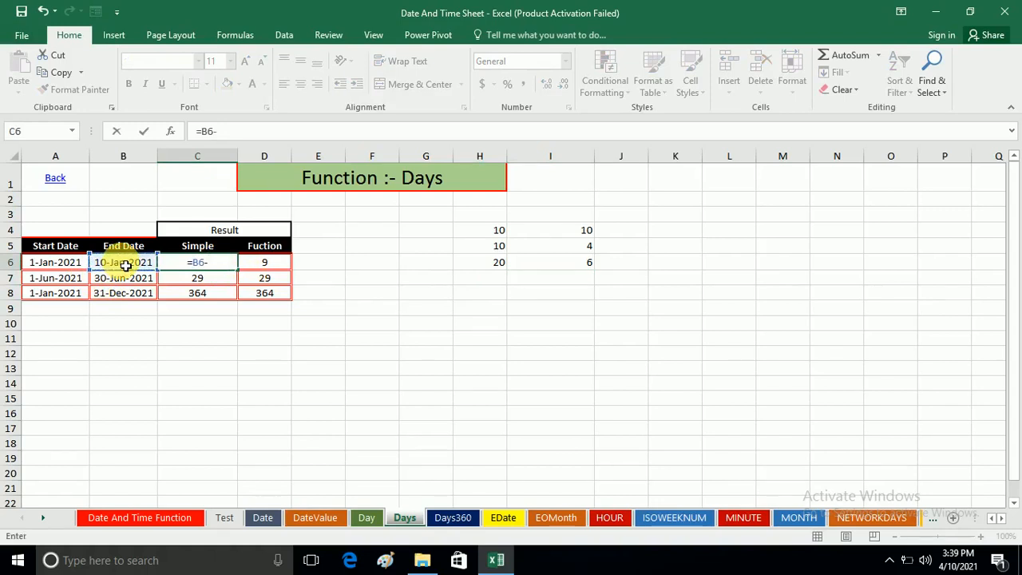
left_click(57, 265)
key("Return")
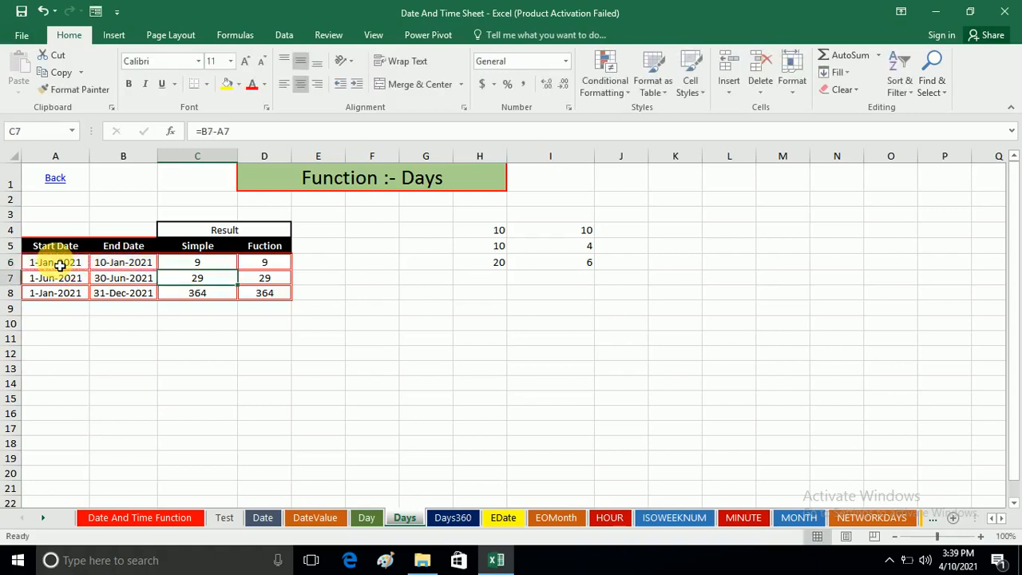
Fill the subtraction formula from C6 down to C8, and clear the function results in D6:D8
left_click(212, 266)
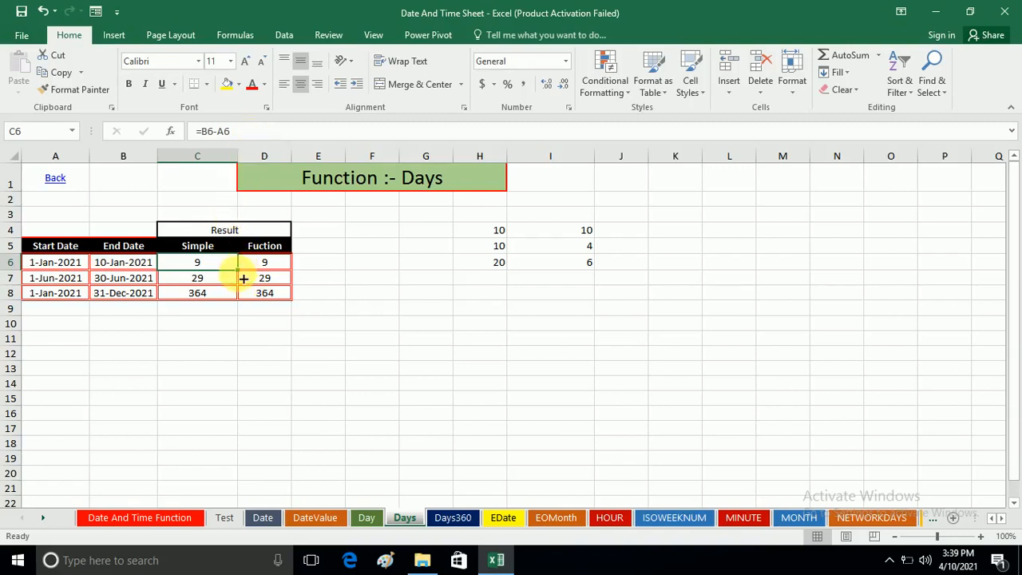
left_click_drag(237, 270, 267, 293)
left_click(232, 276)
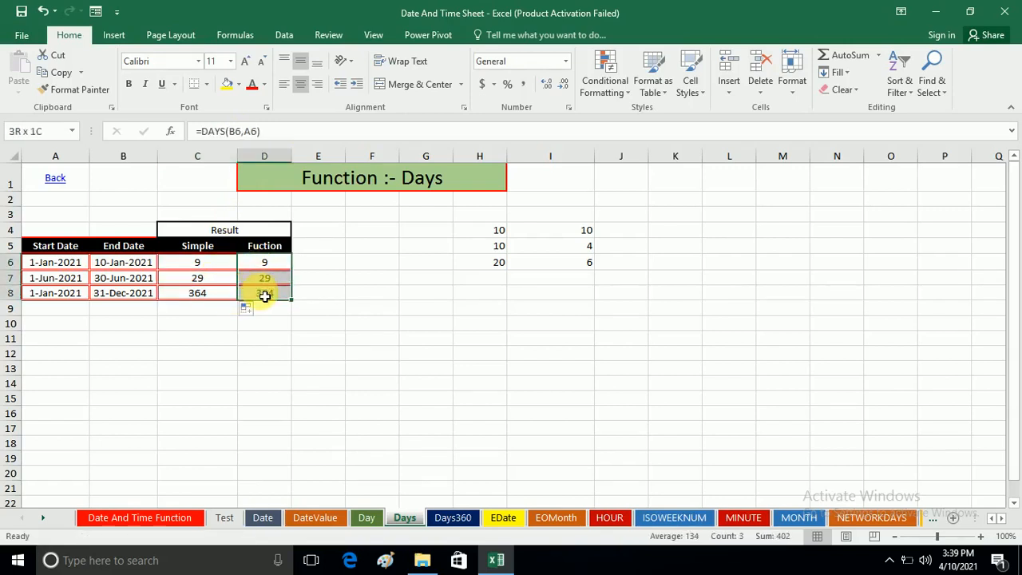
key("Delete")
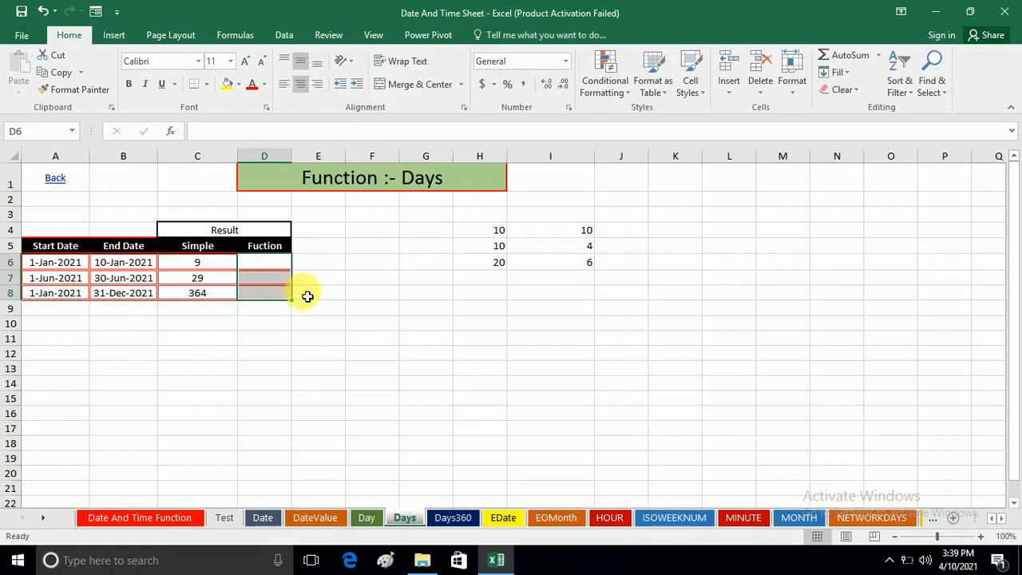
Begin a DAYS formula in D6 with B6 as the end date
left_click(277, 269)
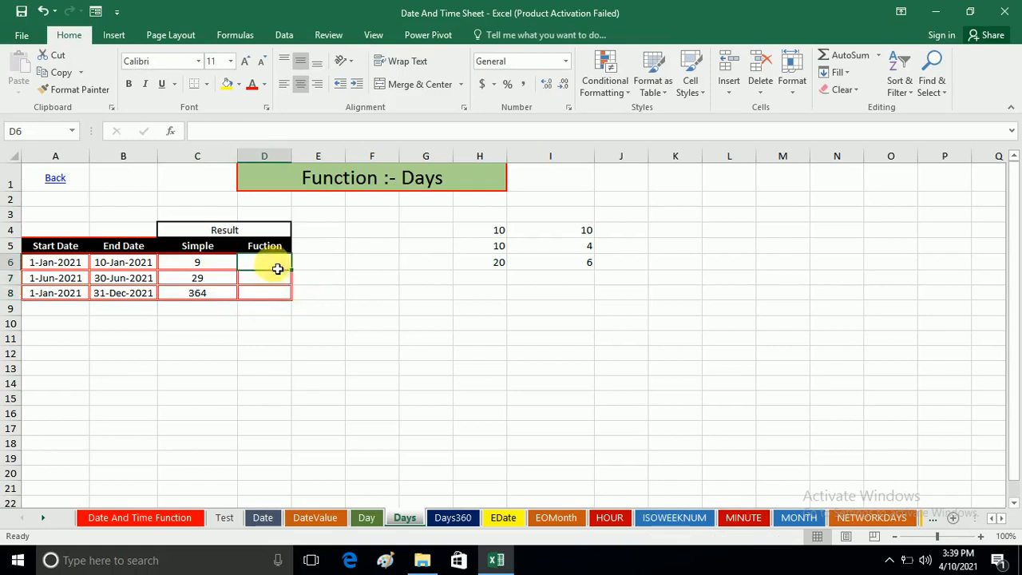
type("=")
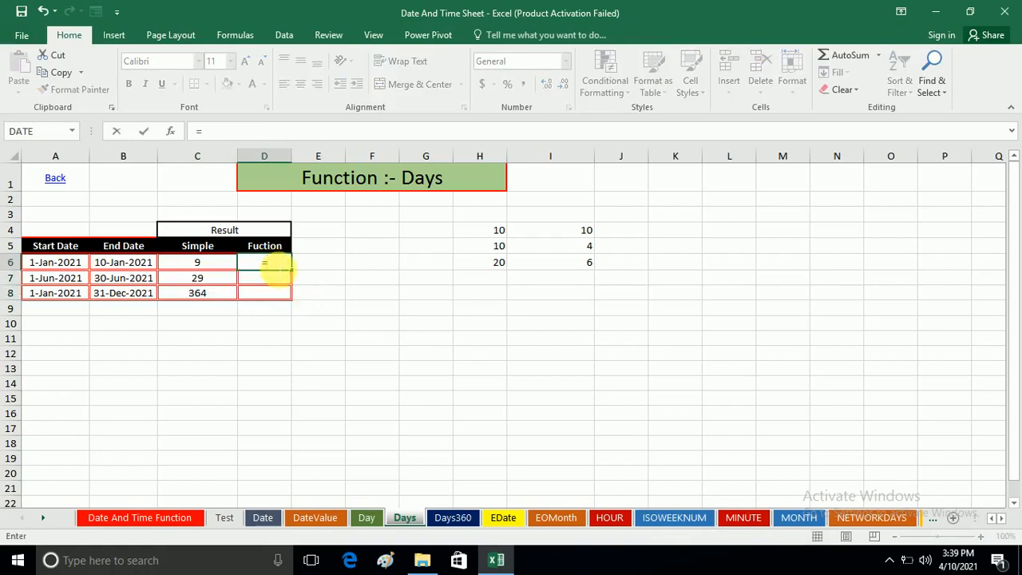
type("day")
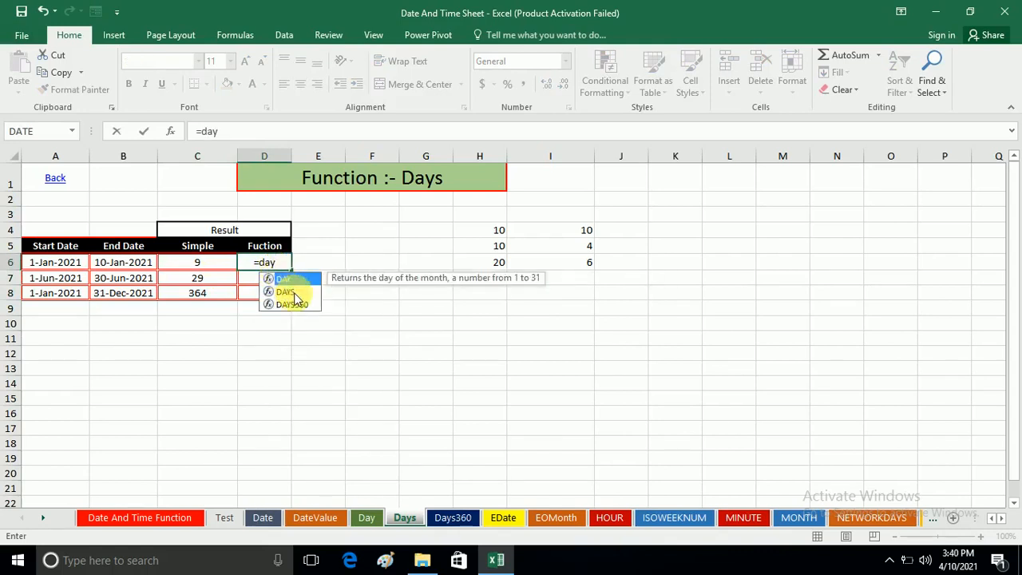
left_click(293, 292)
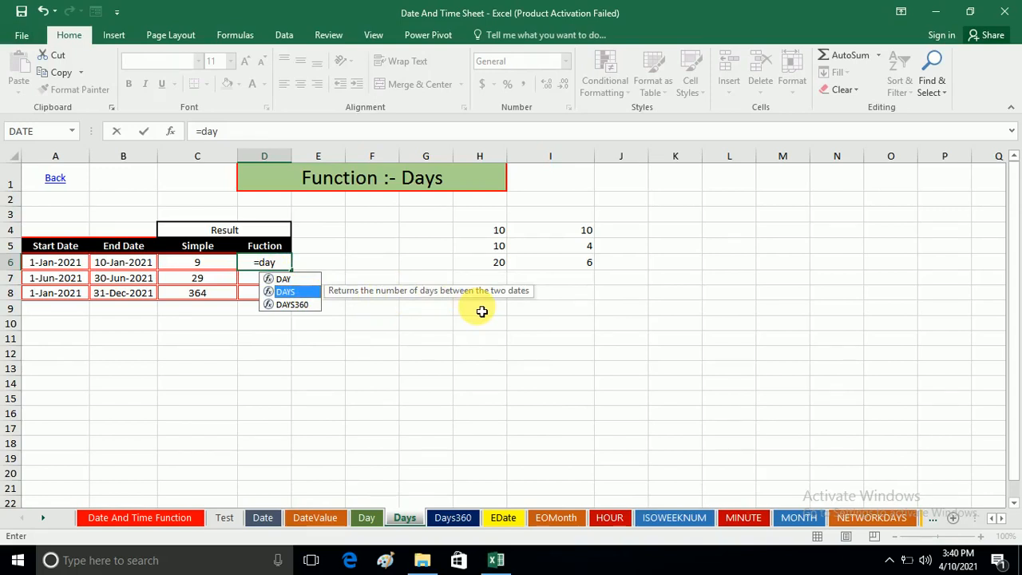
double_click(286, 293)
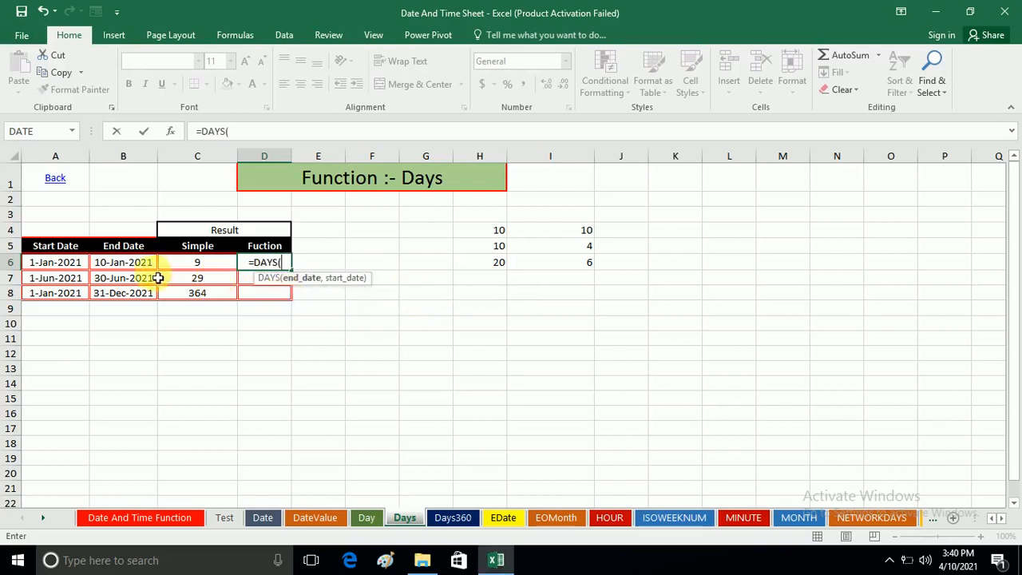
left_click(133, 269)
type("-")
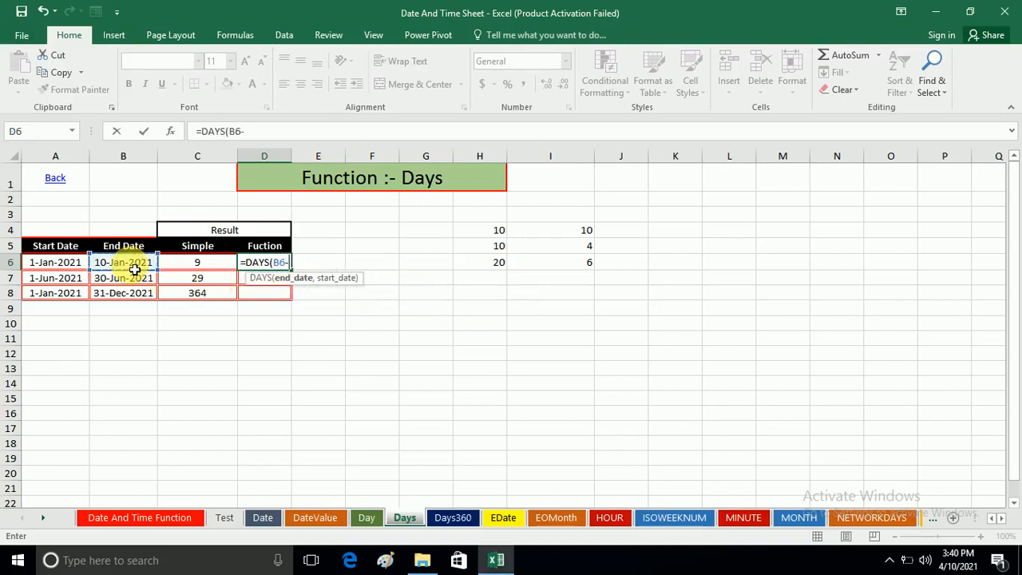
left_click(53, 266)
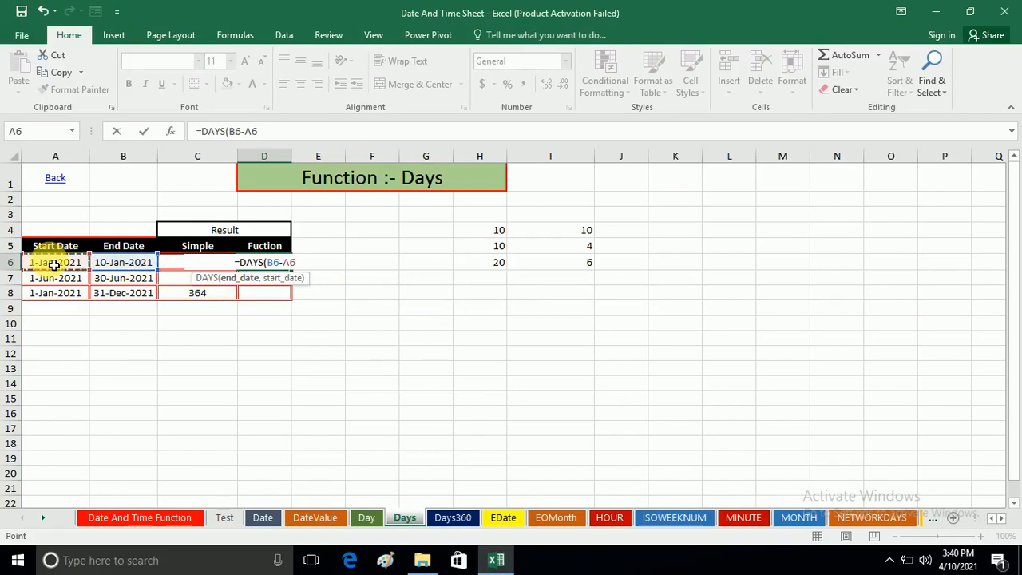
key("BackSpace")
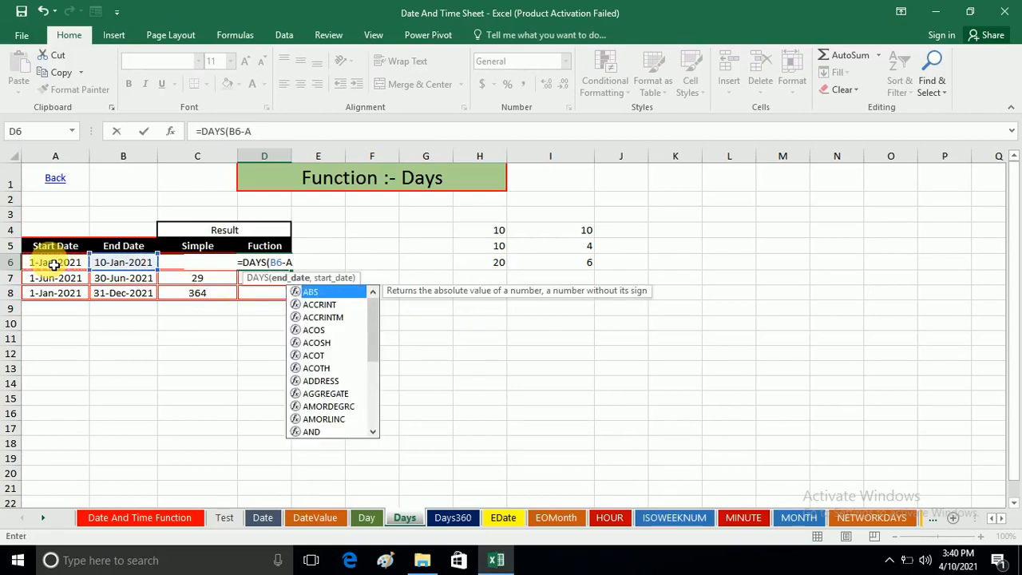
key("BackSpace")
key("BackSpace")
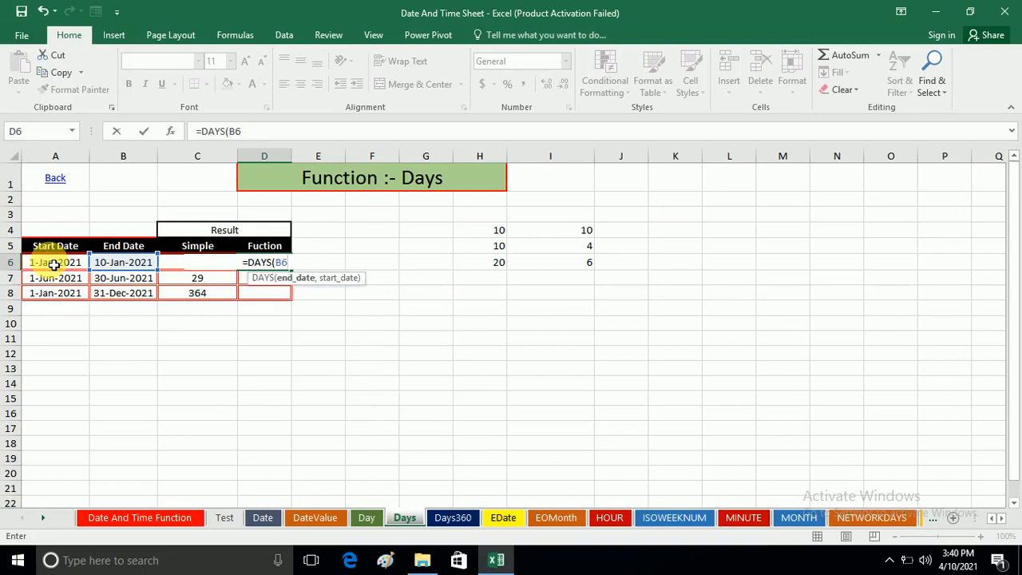
Complete the formula as =DAYS(B6,A6) with A6 as the start date, and fill it down to D8
type(",")
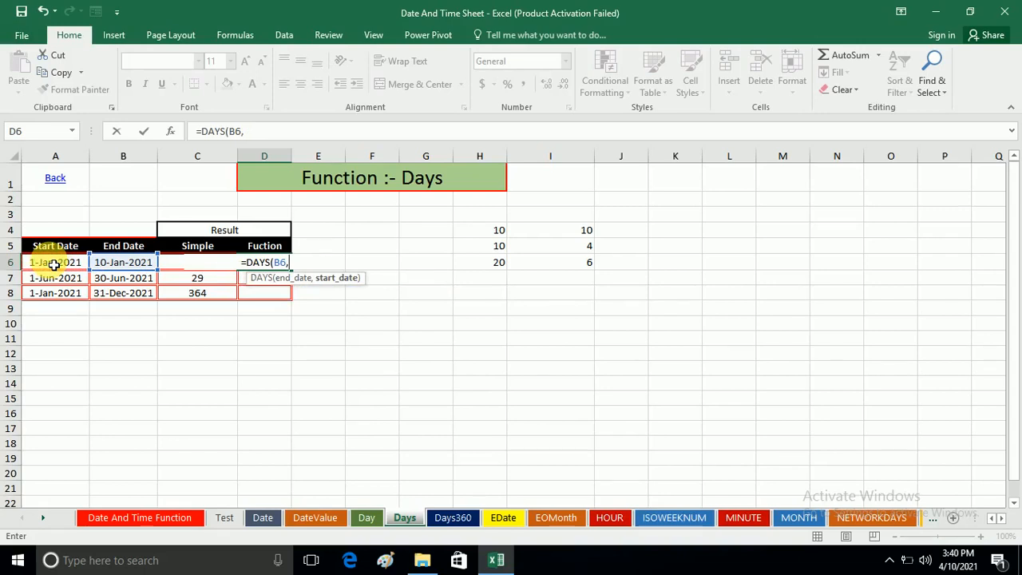
left_click(48, 268)
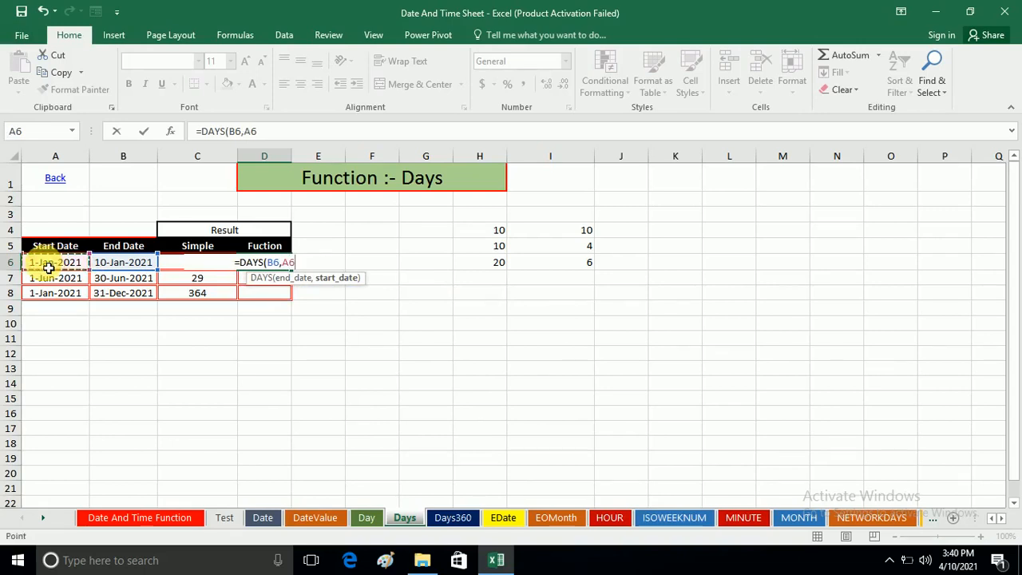
type(")")
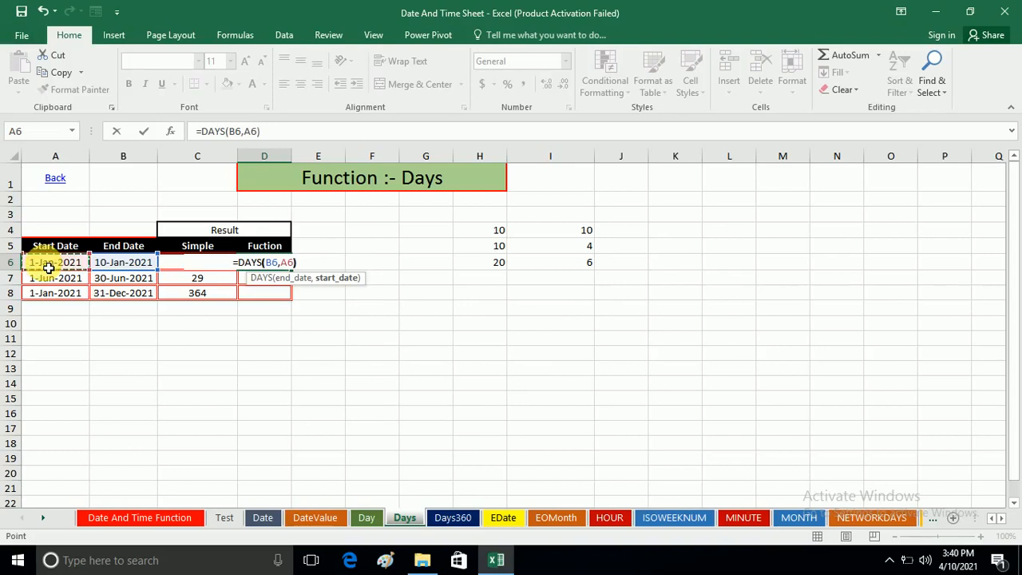
key("Return")
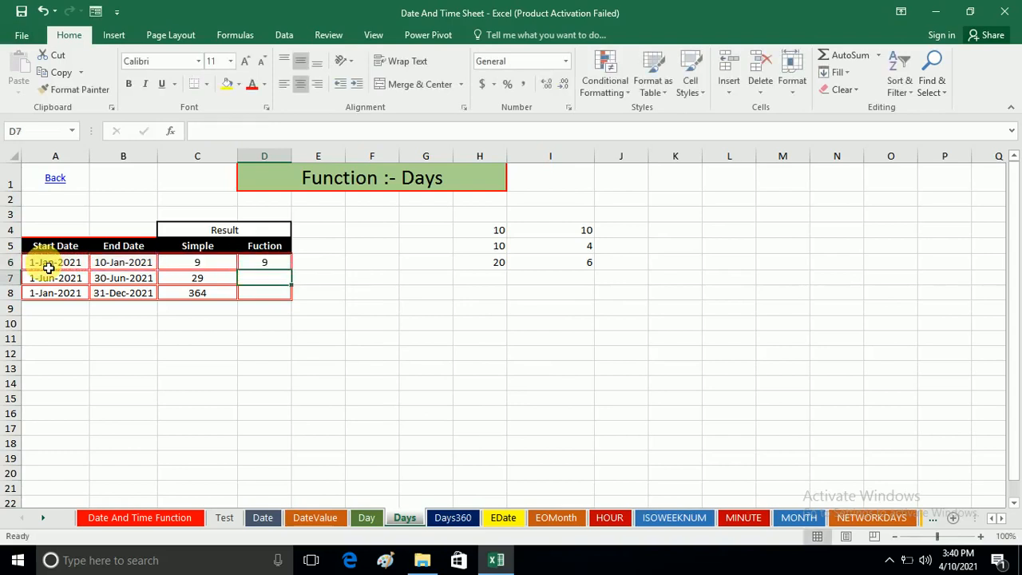
left_click(270, 263)
double_click(297, 277)
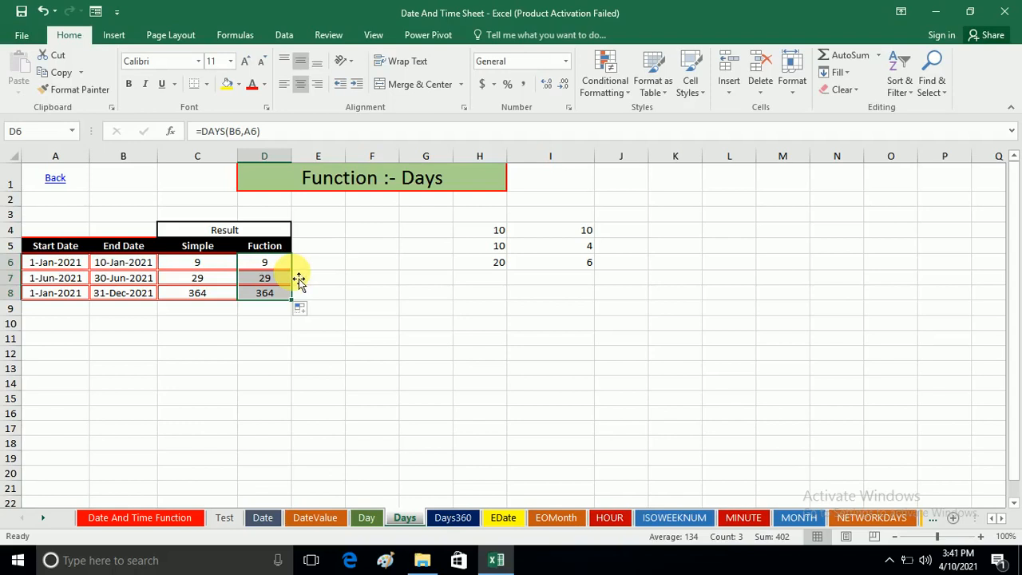
left_click(324, 293)
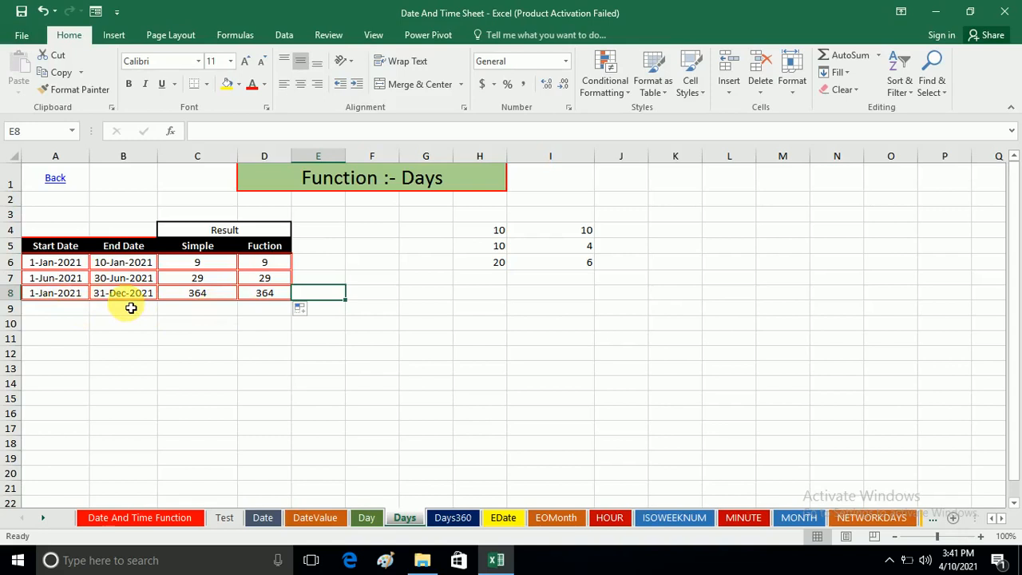
left_click(498, 338)
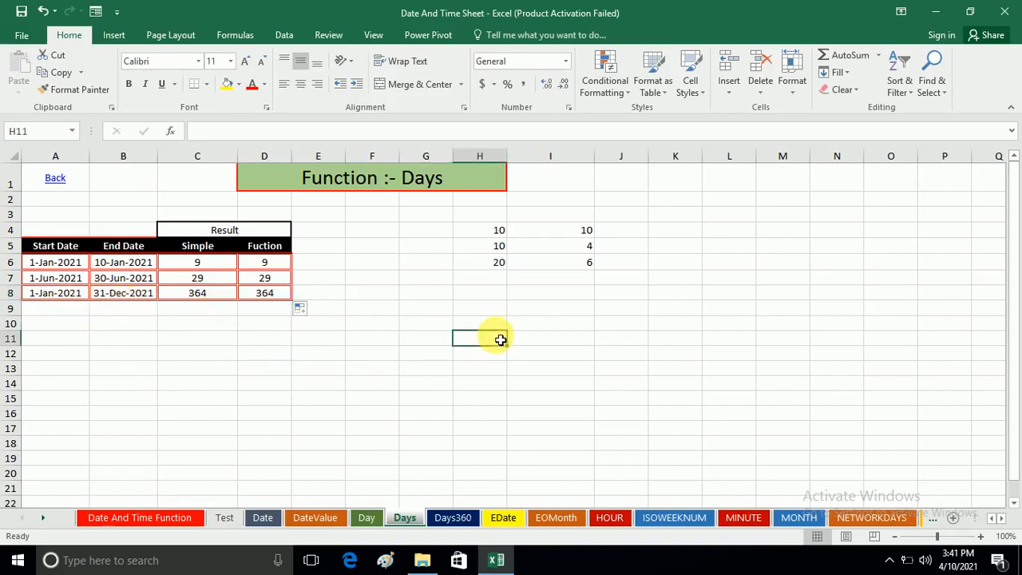
left_click_drag(509, 235, 588, 274)
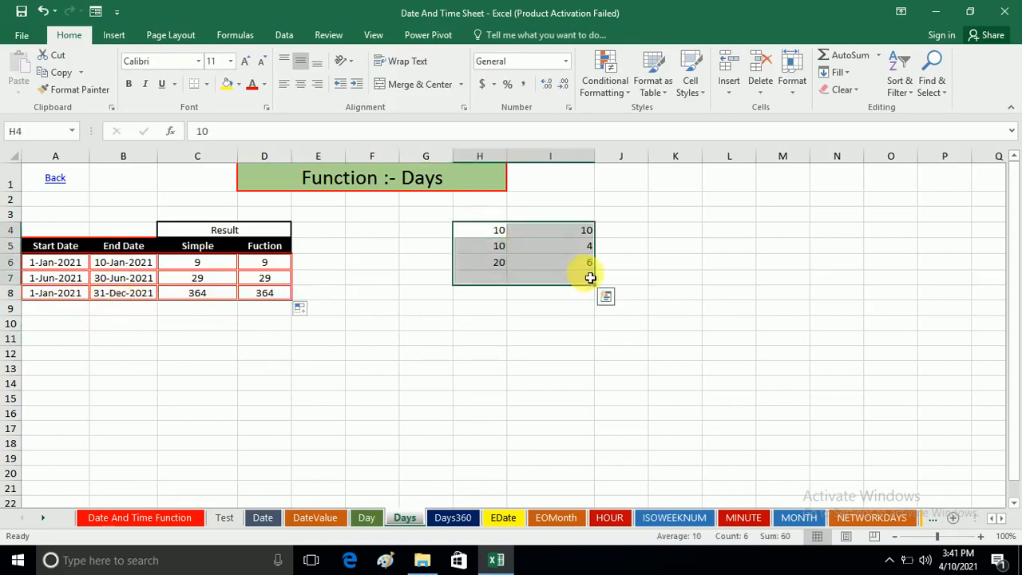
Open the DAYS360 example sheet from the function index and clear the existing results in C6:C8
left_click(56, 182)
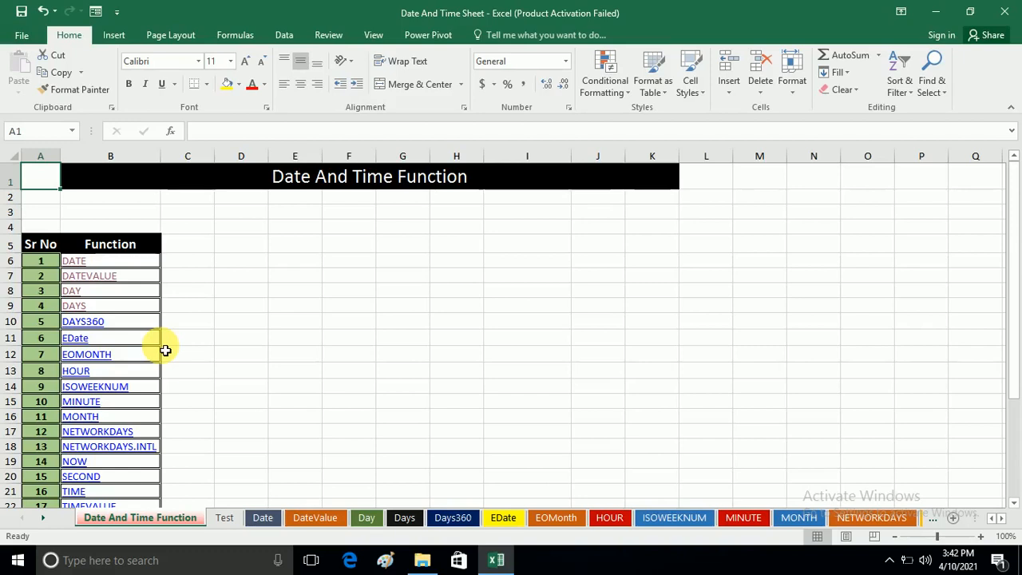
left_click(89, 326)
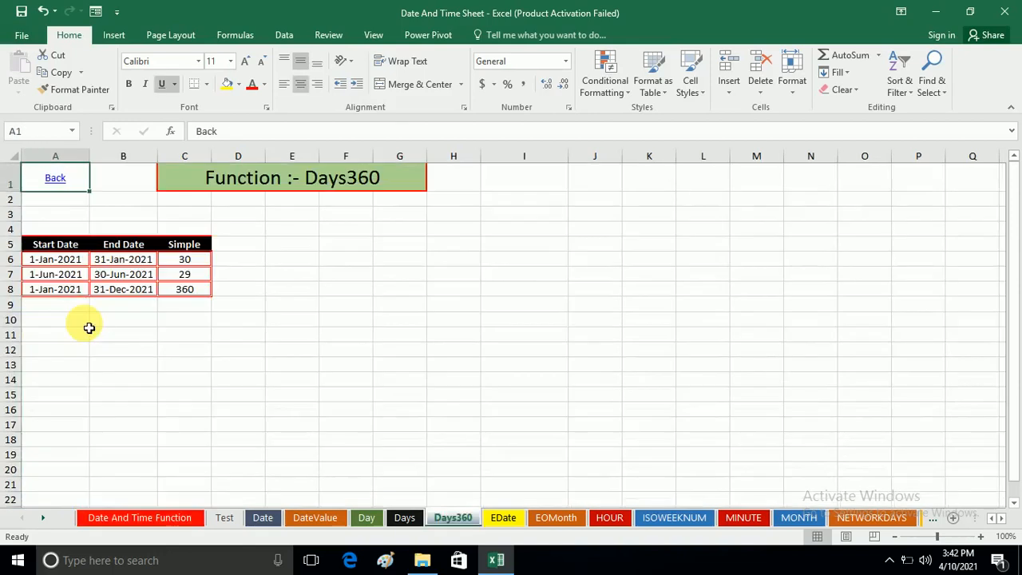
left_click(206, 324)
left_click_drag(201, 265, 200, 291)
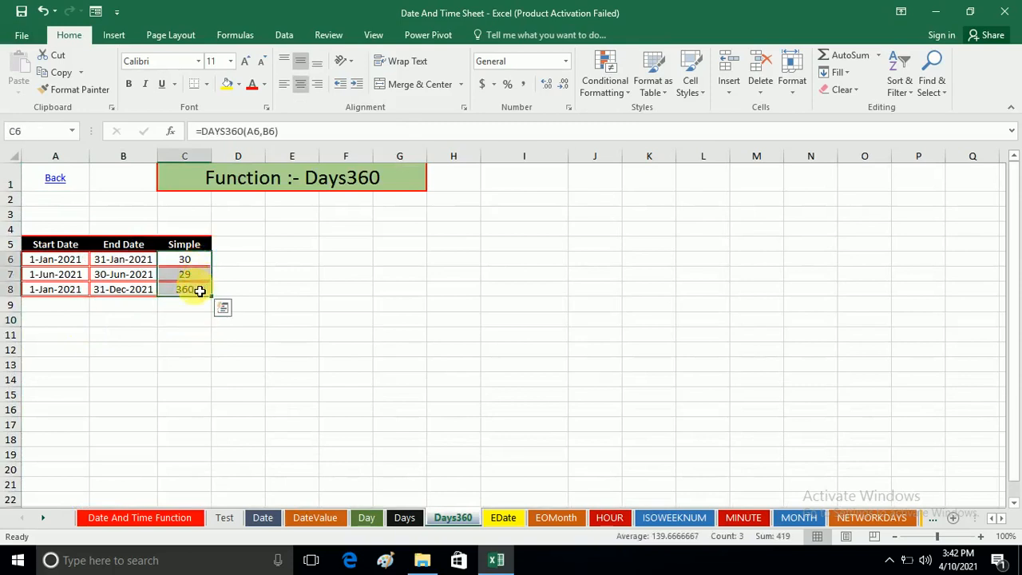
key("Delete")
Enter =DAYS360(A6,B6) in C6 to count the days between the start and end dates on a 360-day year
left_click(193, 268)
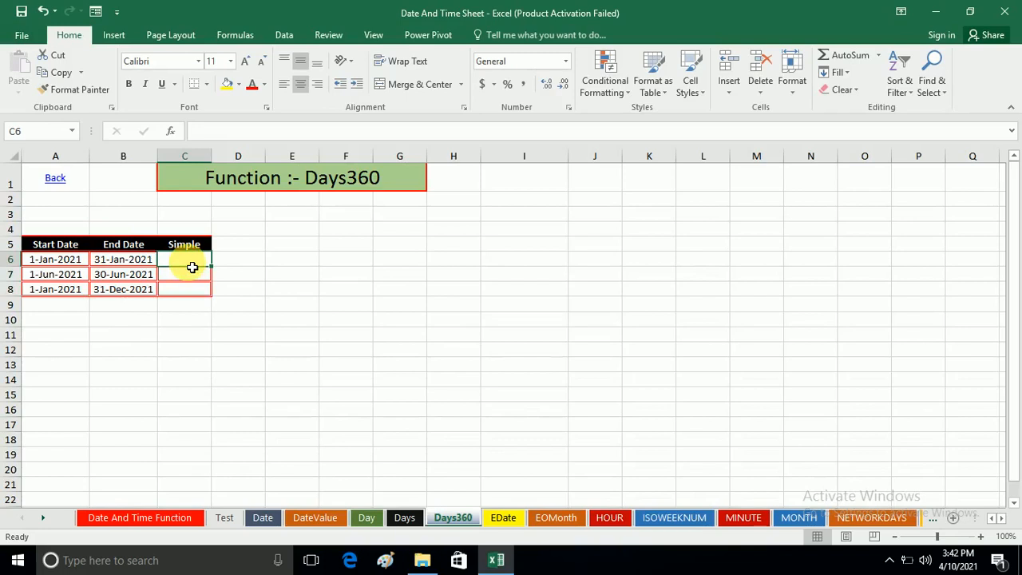
type("=")
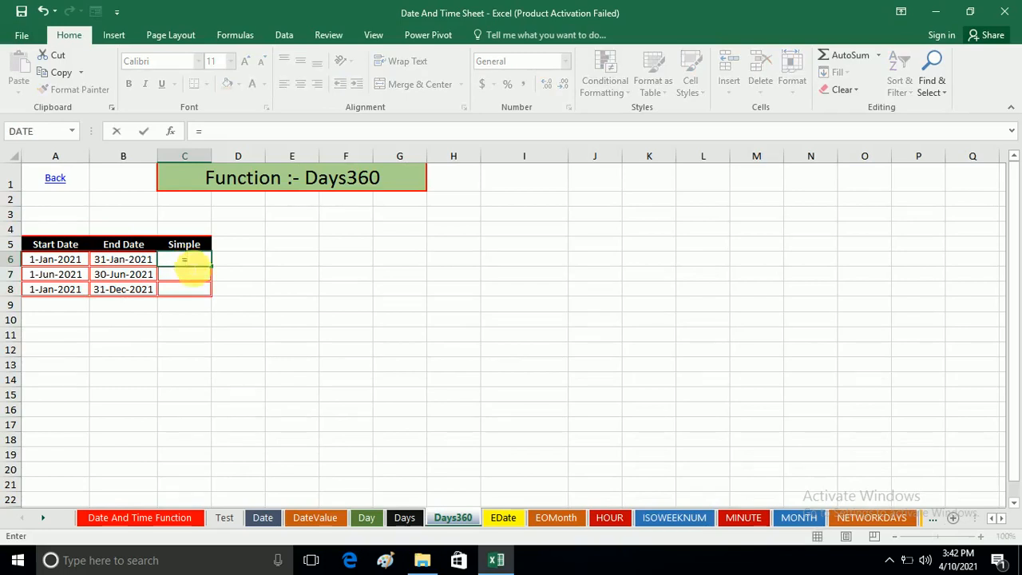
type("days")
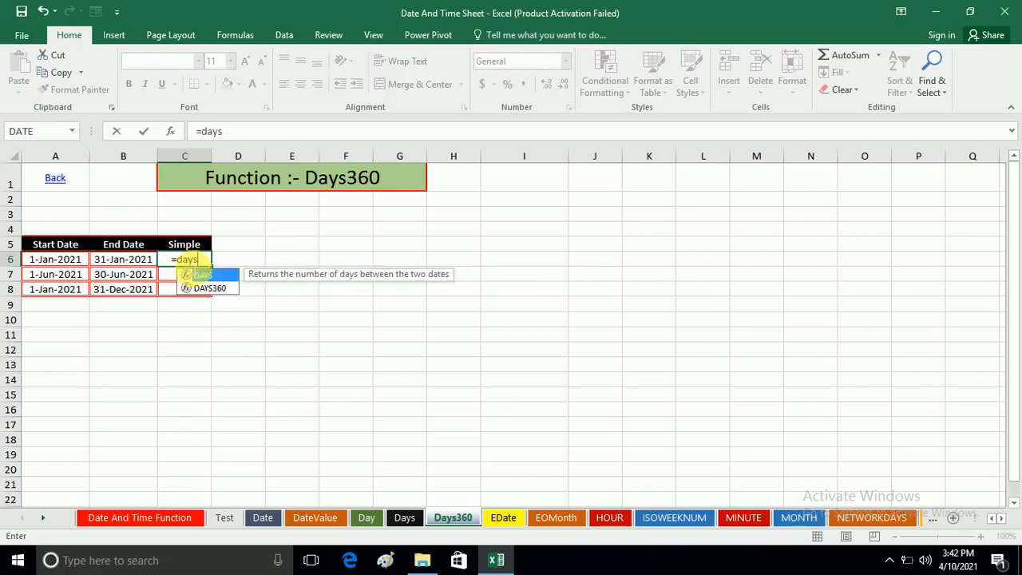
double_click(210, 290)
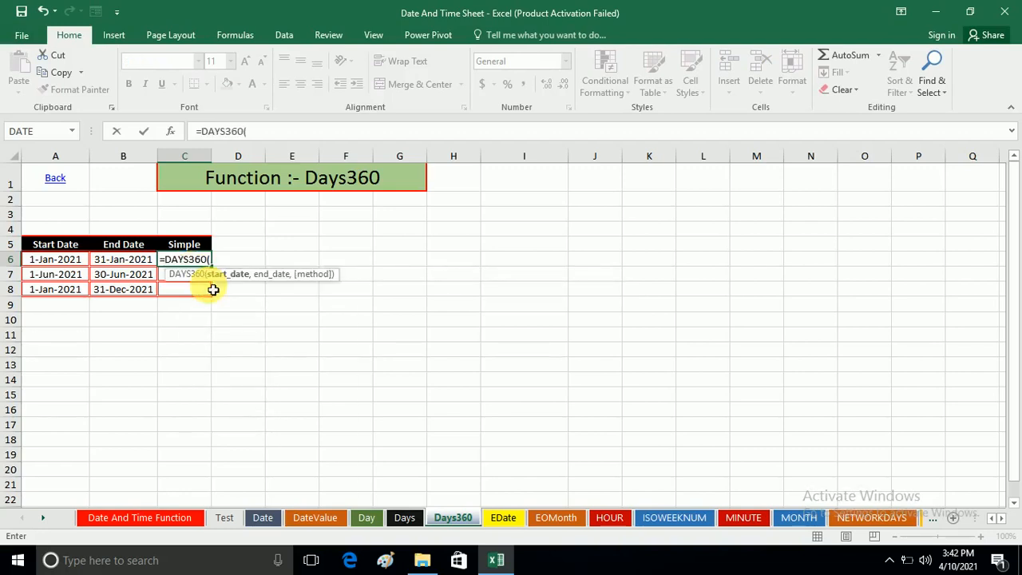
key("BackSpace")
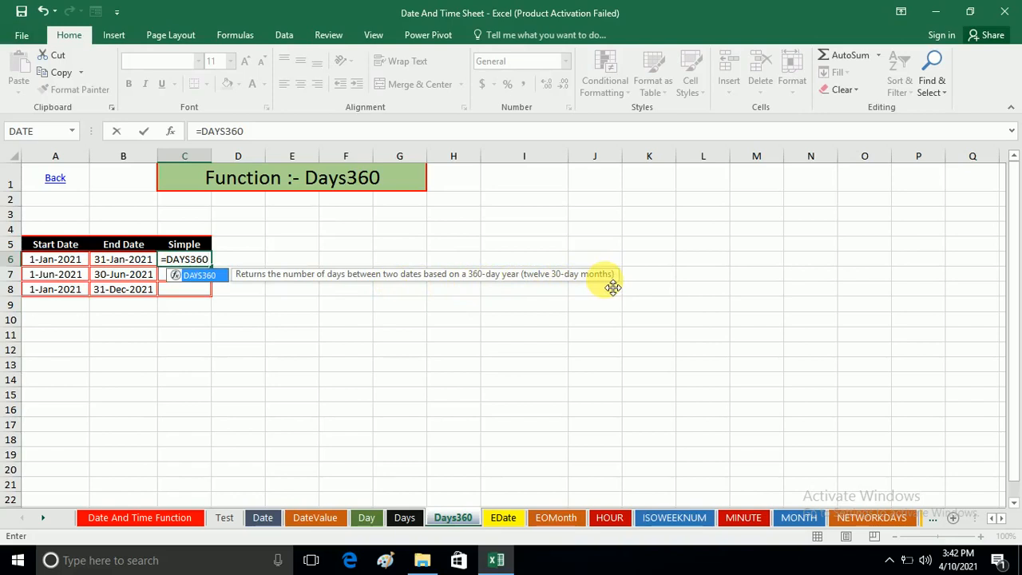
type("(")
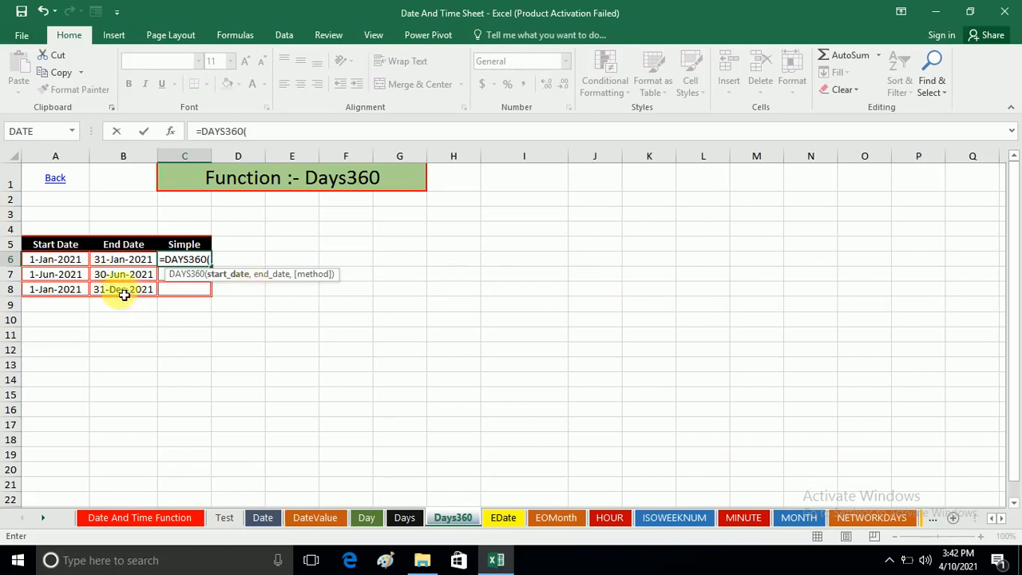
left_click(58, 262)
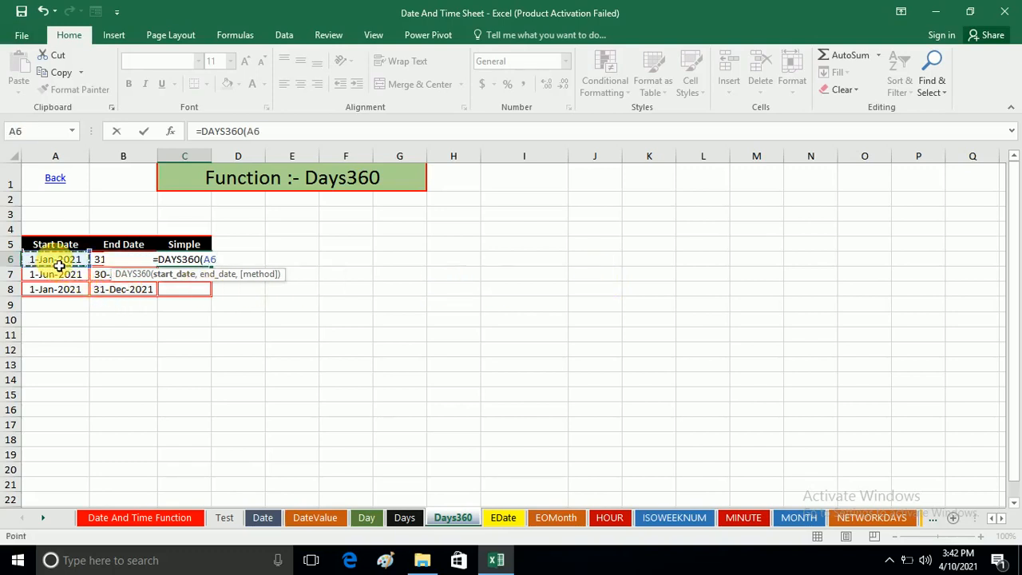
type(",")
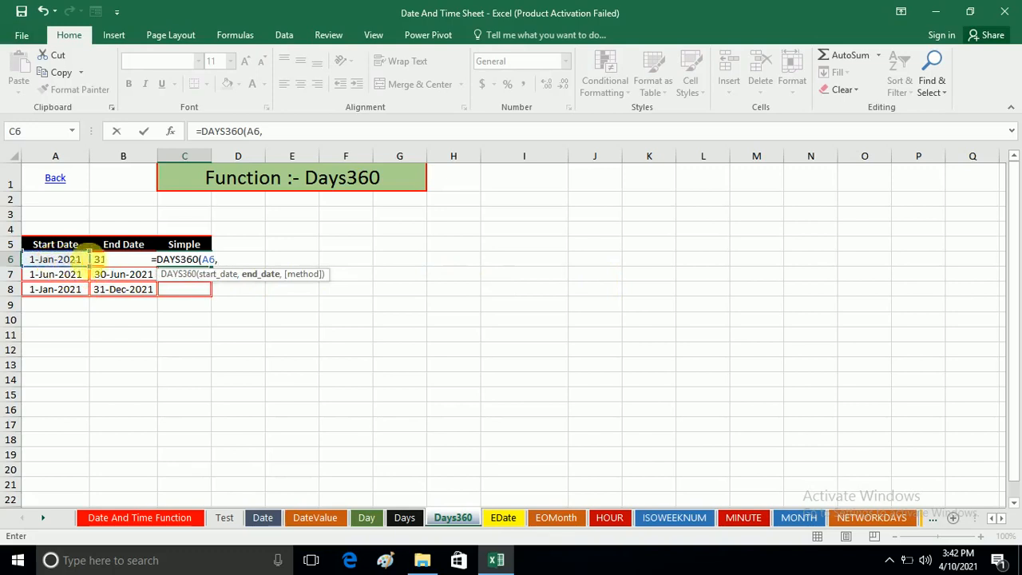
left_click(104, 264)
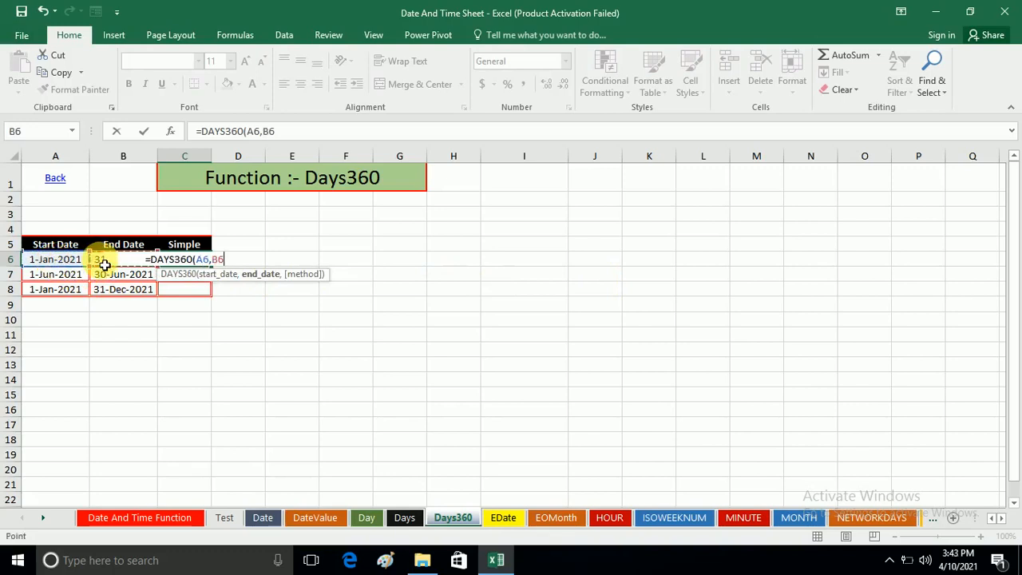
type(")")
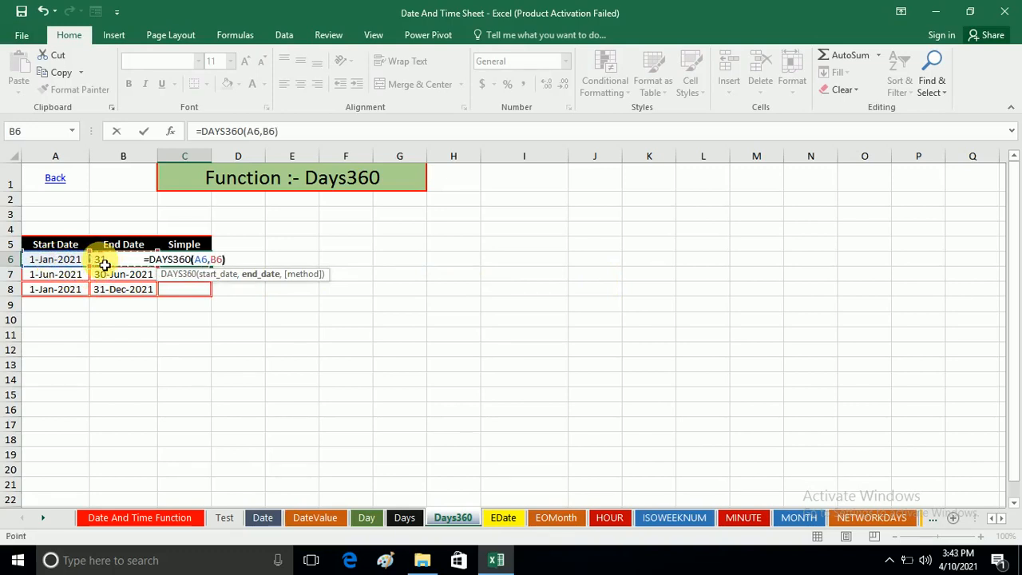
key("Return")
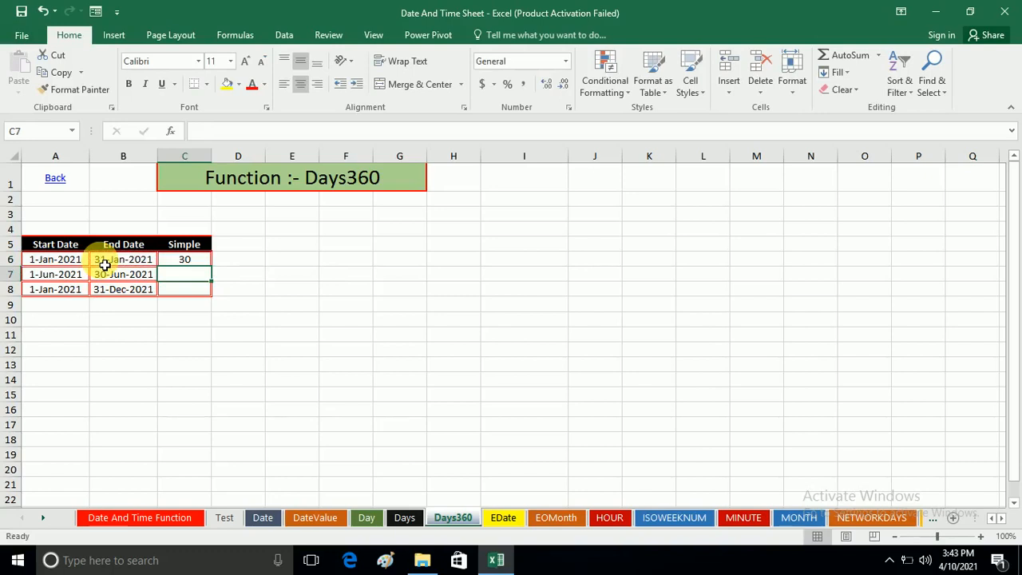
Fill the DAYS360 formula from C6 down to C8 and check the copied formula in C7
left_click(186, 262)
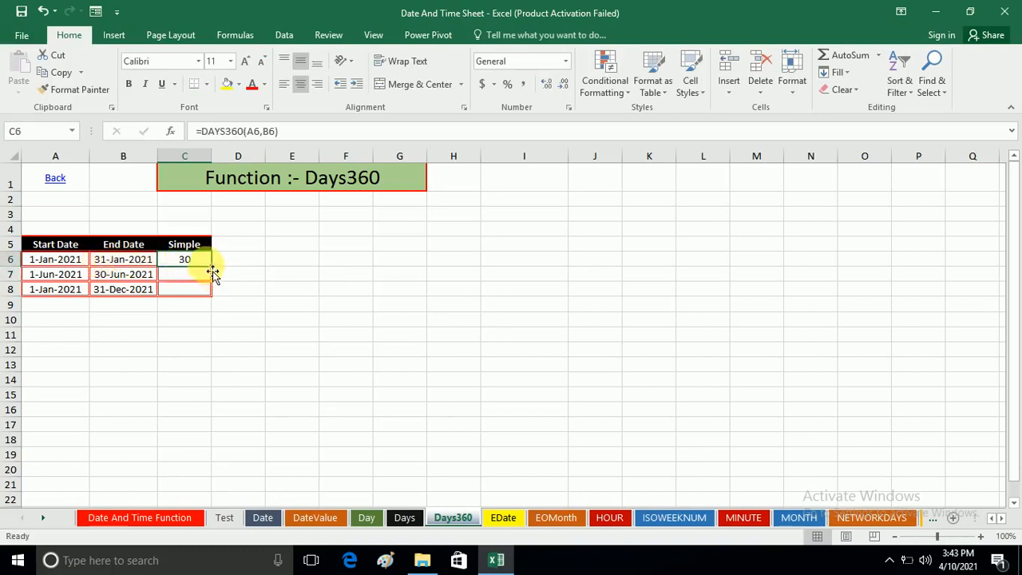
left_click_drag(214, 267, 219, 300)
left_click(192, 275)
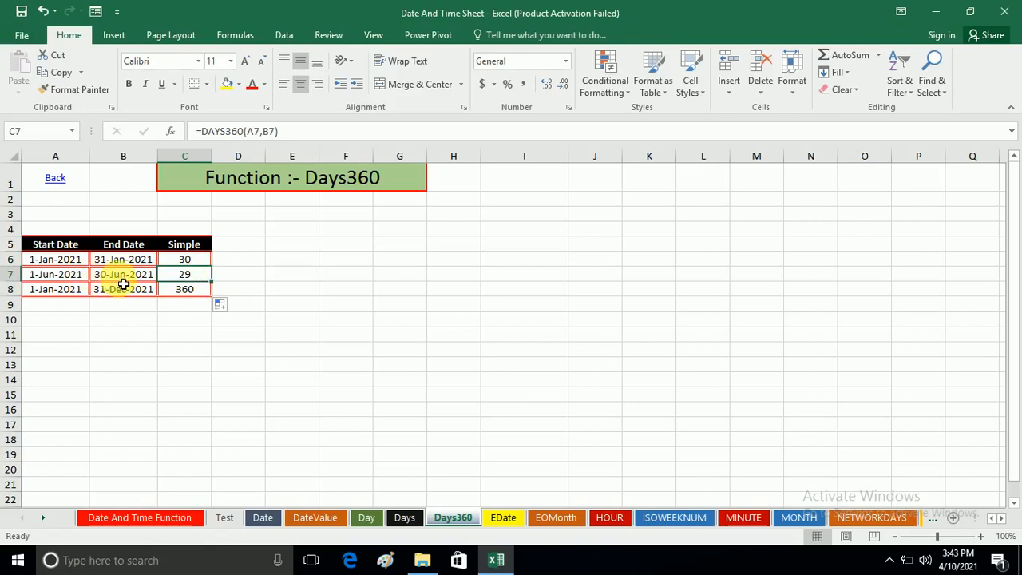
Try 6/25/2021 as the end date in B7, and undo the change
left_click(118, 280)
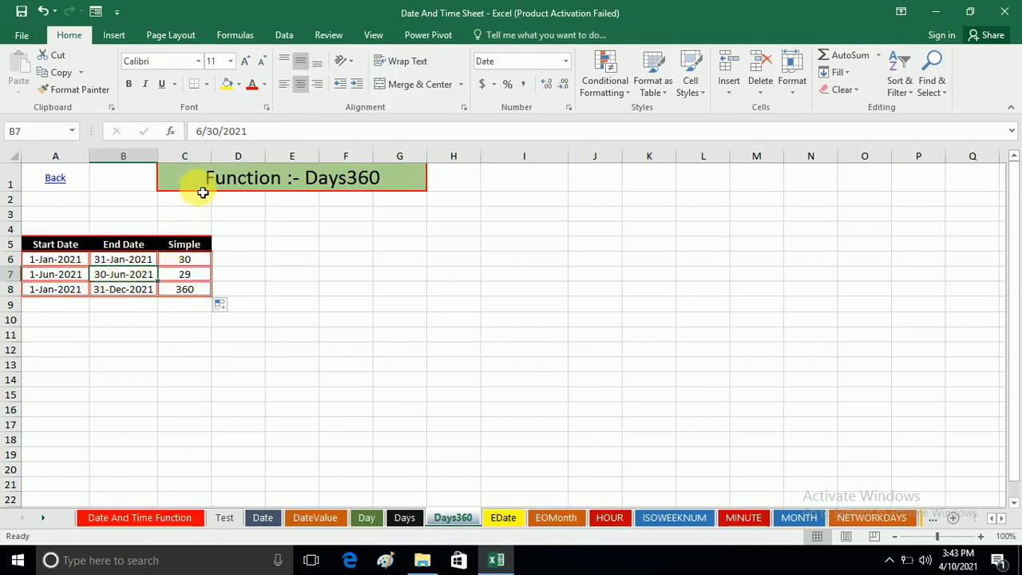
left_click(209, 132)
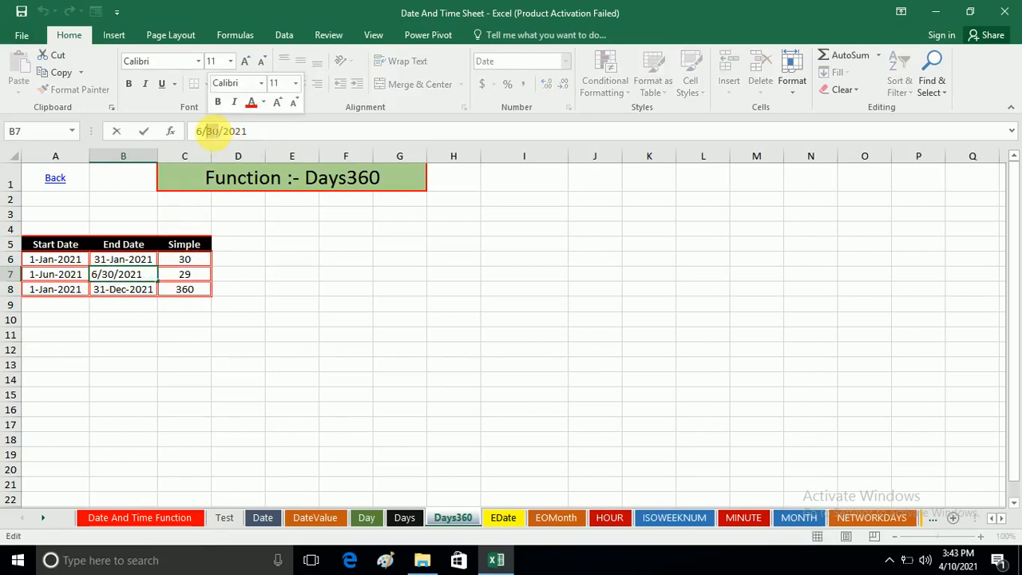
key("BackSpace")
key("BackSpace")
type("25")
key("Return")
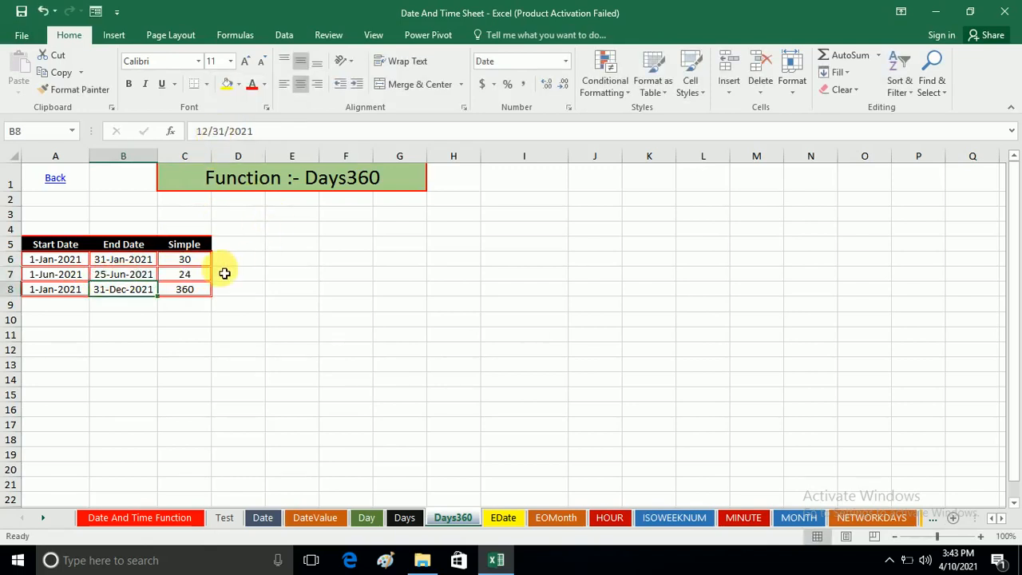
key("ctrl+z")
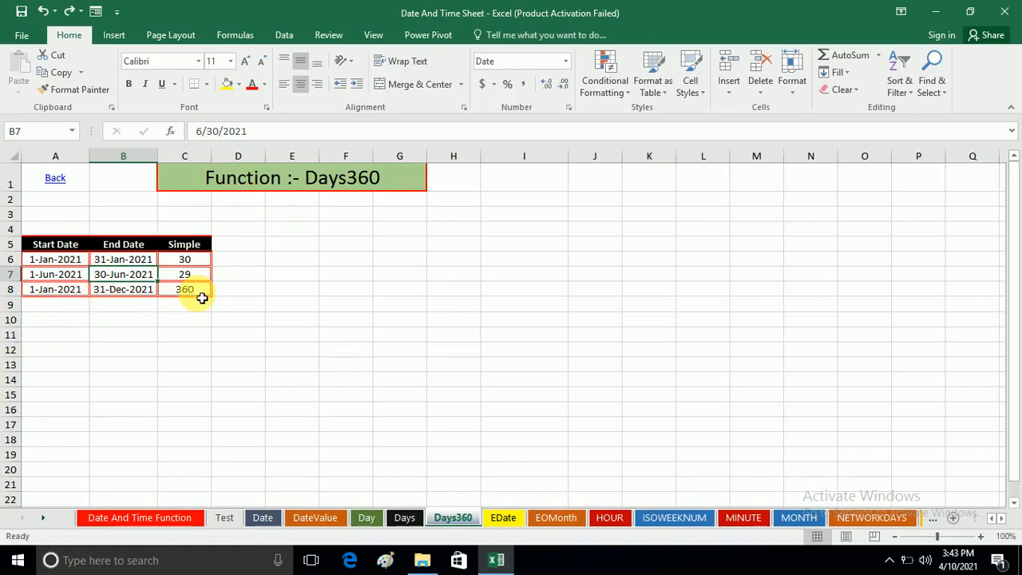
Return to the function index and open the EDATE example sheet
left_click(235, 322)
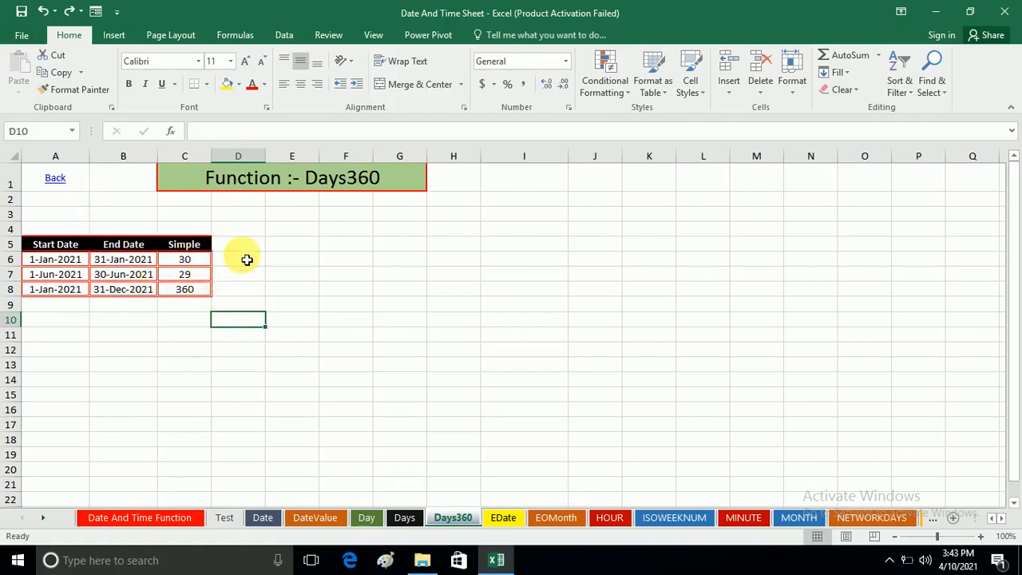
left_click(55, 179)
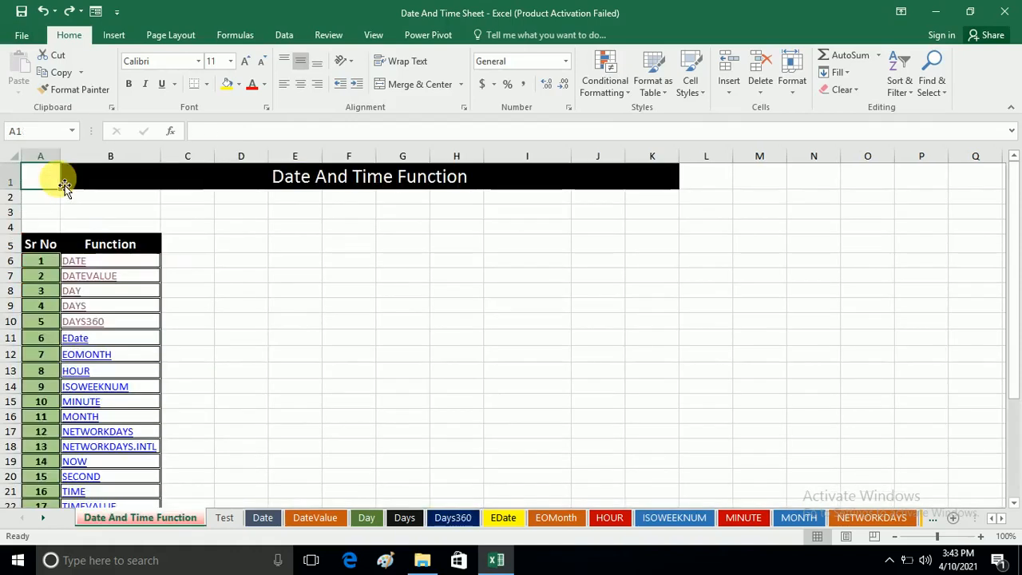
left_click(283, 361)
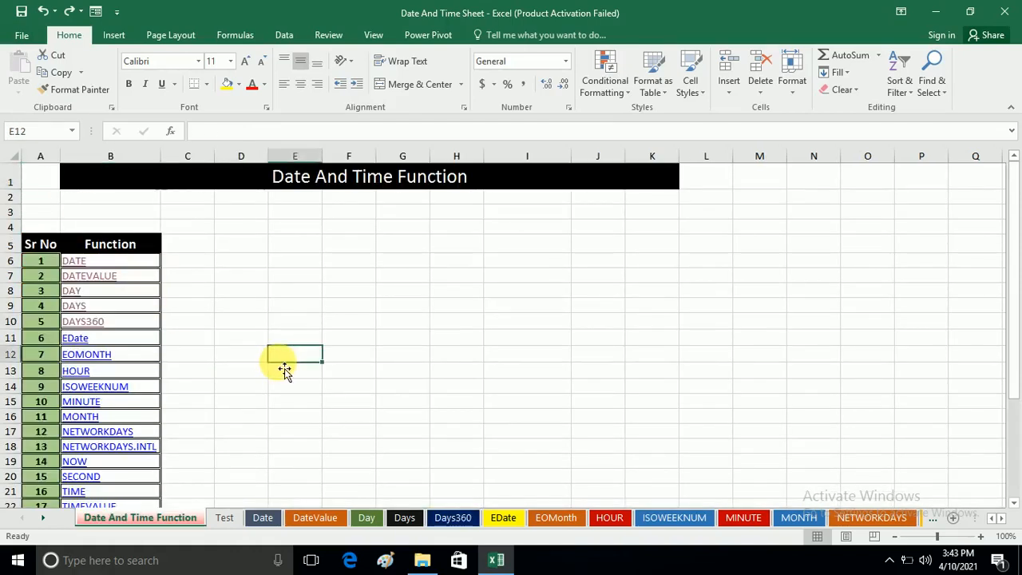
left_click(81, 350)
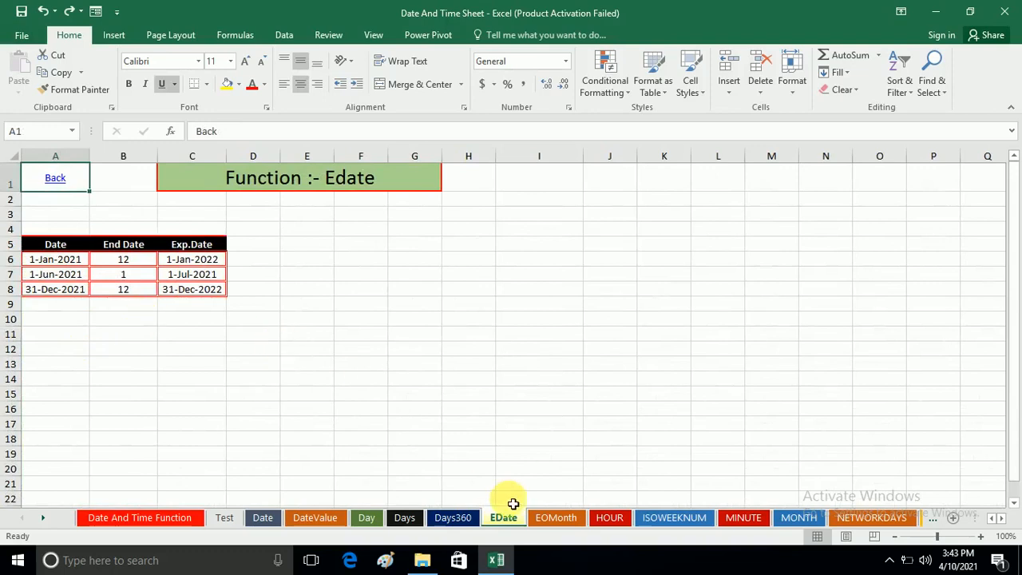
left_click(265, 366)
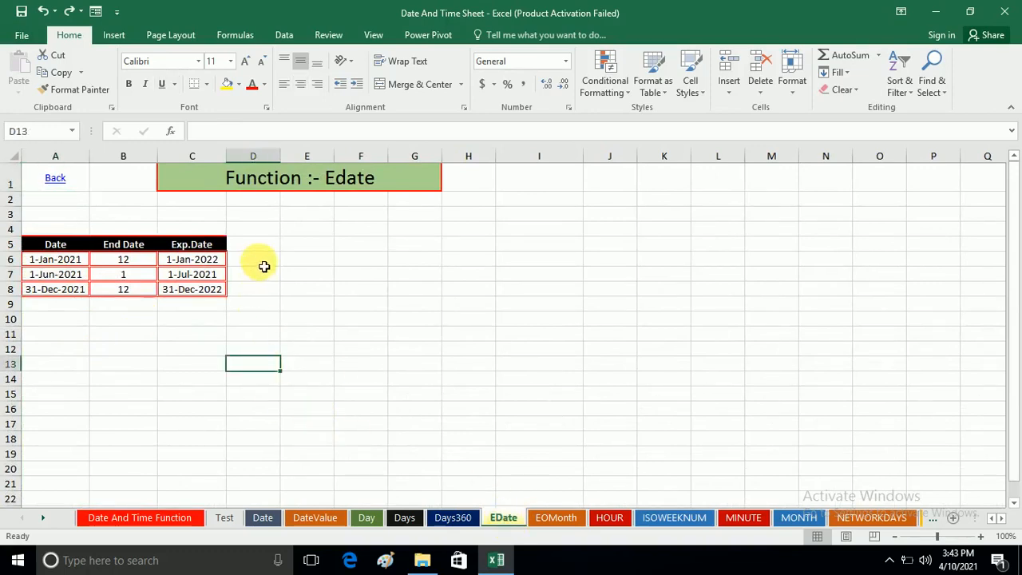
Start an EDATE formula in D6 to read the function's description, and cancel the entry
left_click(264, 266)
type("=eda")
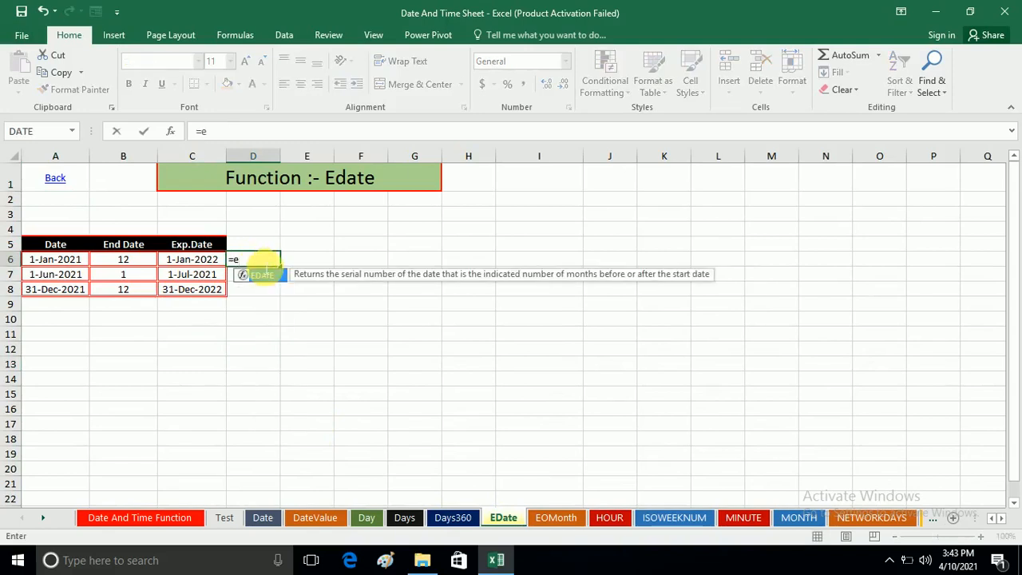
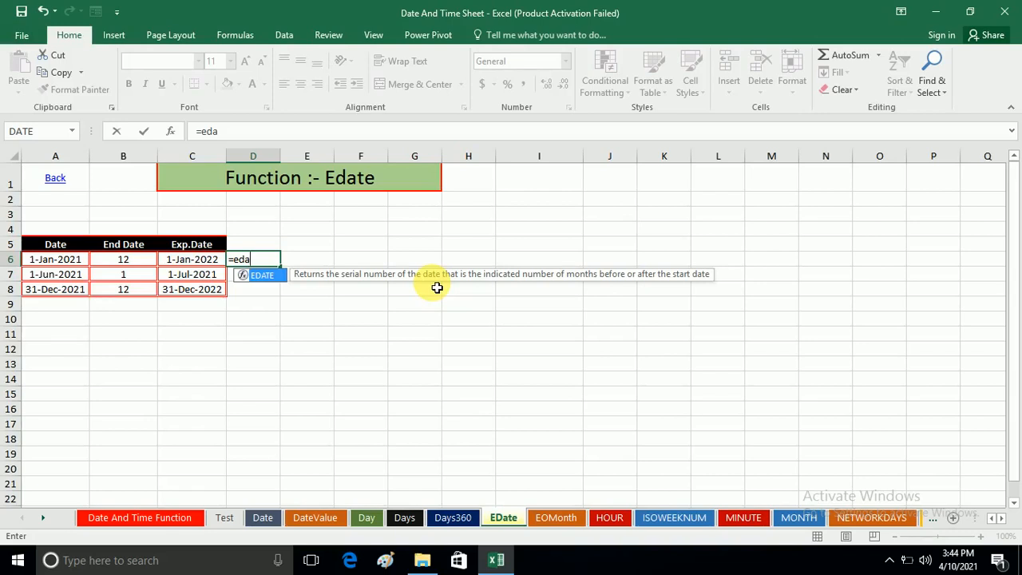
key("Escape")
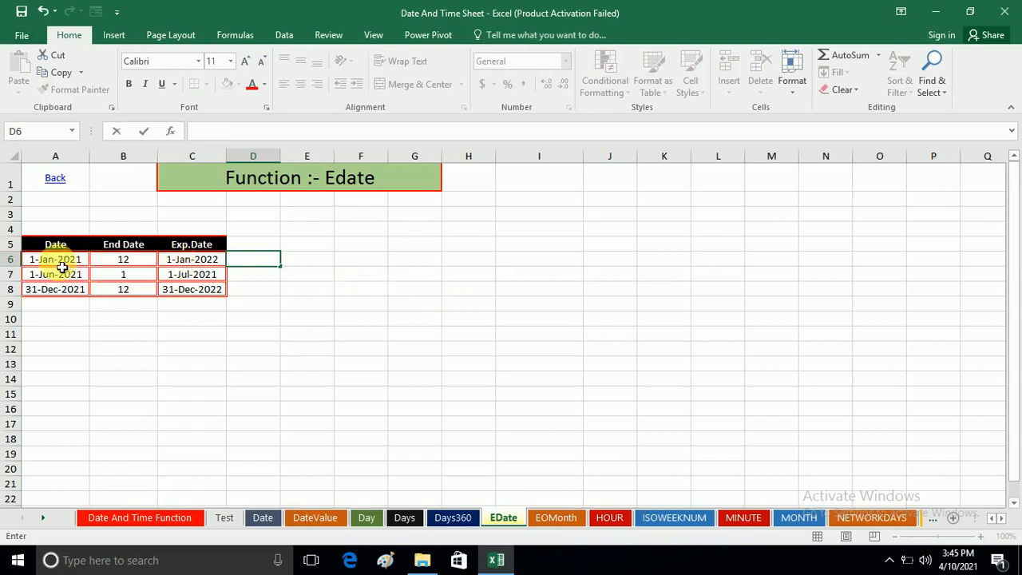
Review the existing EDATE formulas in the Exp.Date column and clear the results in C6:C8
left_click(125, 262)
left_click(198, 263)
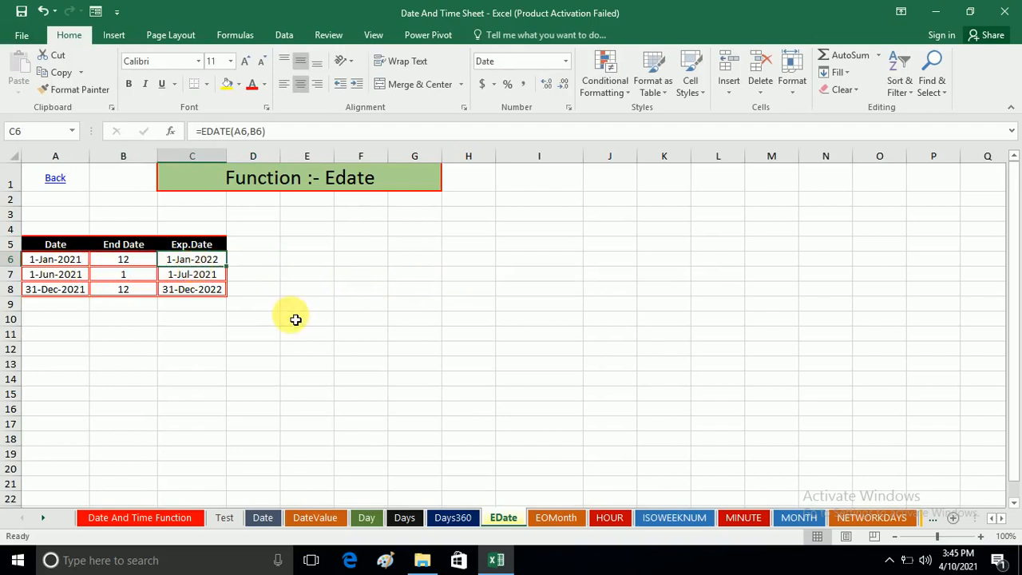
key("Down")
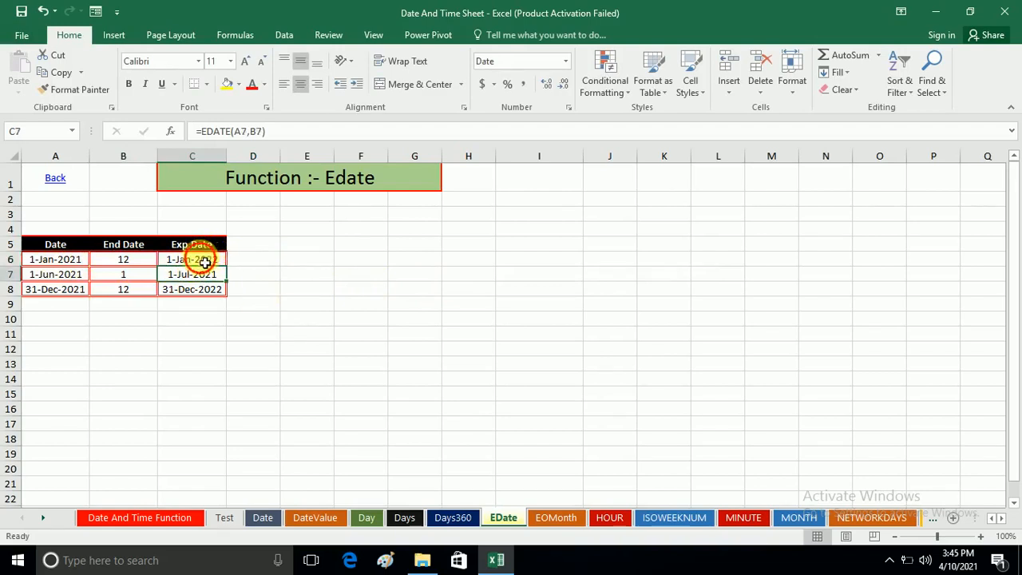
left_click_drag(201, 260, 205, 293)
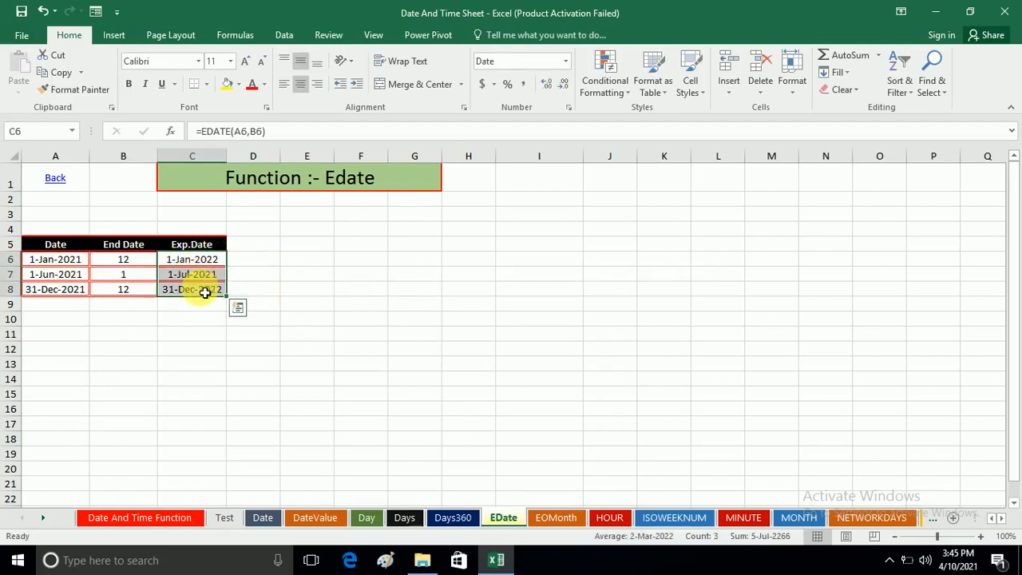
key("Delete")
left_click(136, 264)
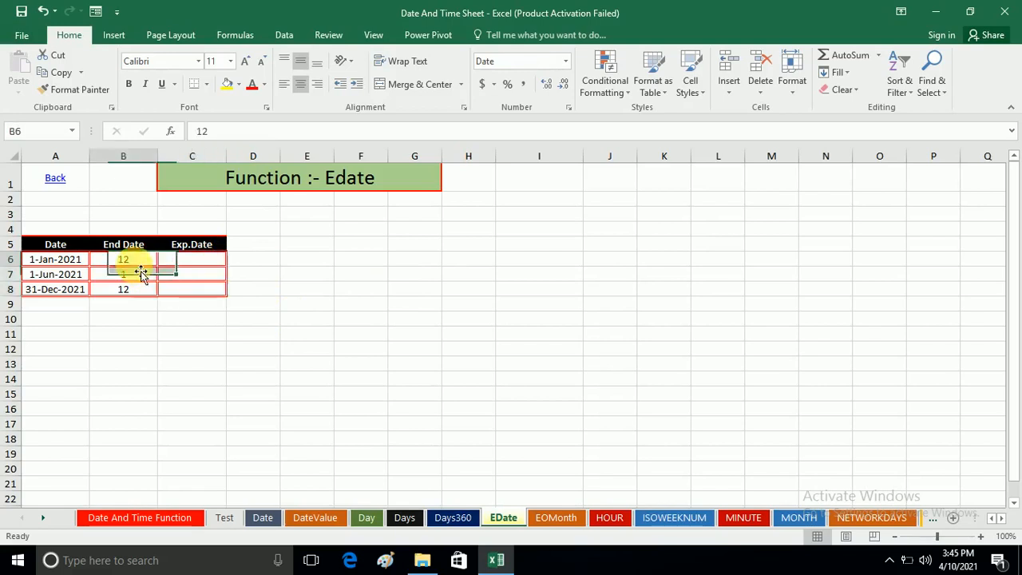
Enter =EDATE(A6,B6) in C6 to calculate the first row's Exp.Date
left_click(213, 261)
type("=e")
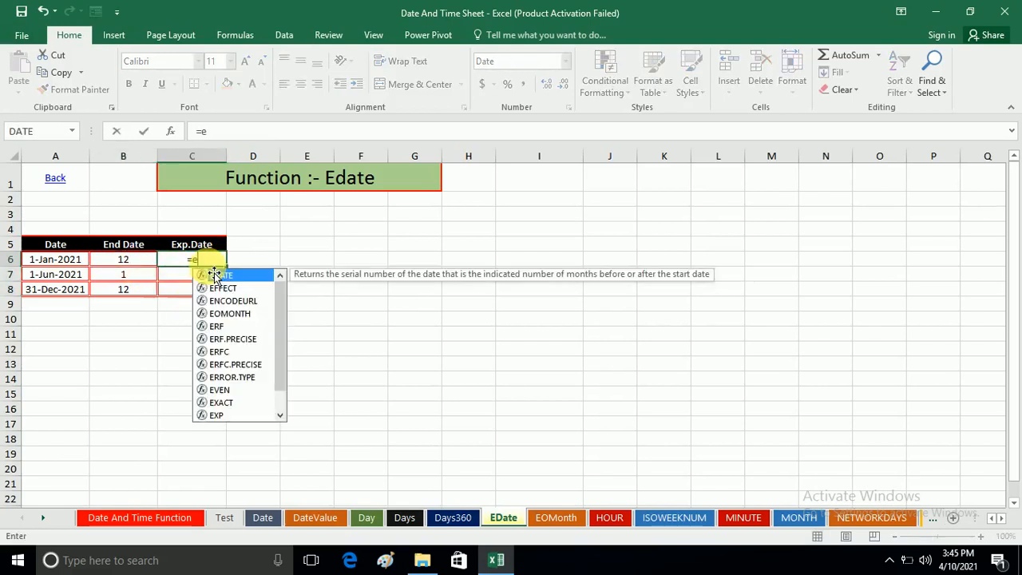
key("Tab")
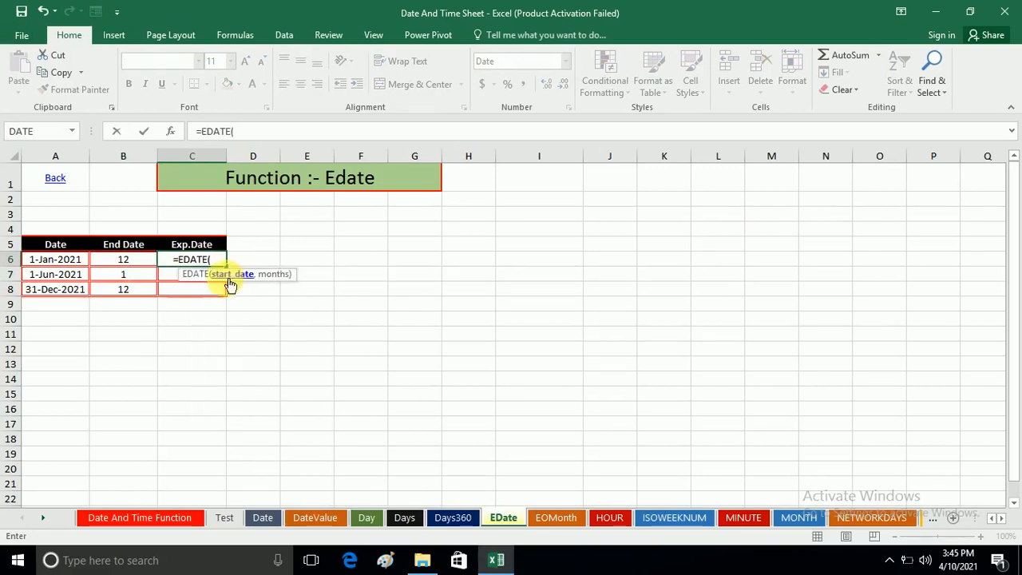
left_click(57, 264)
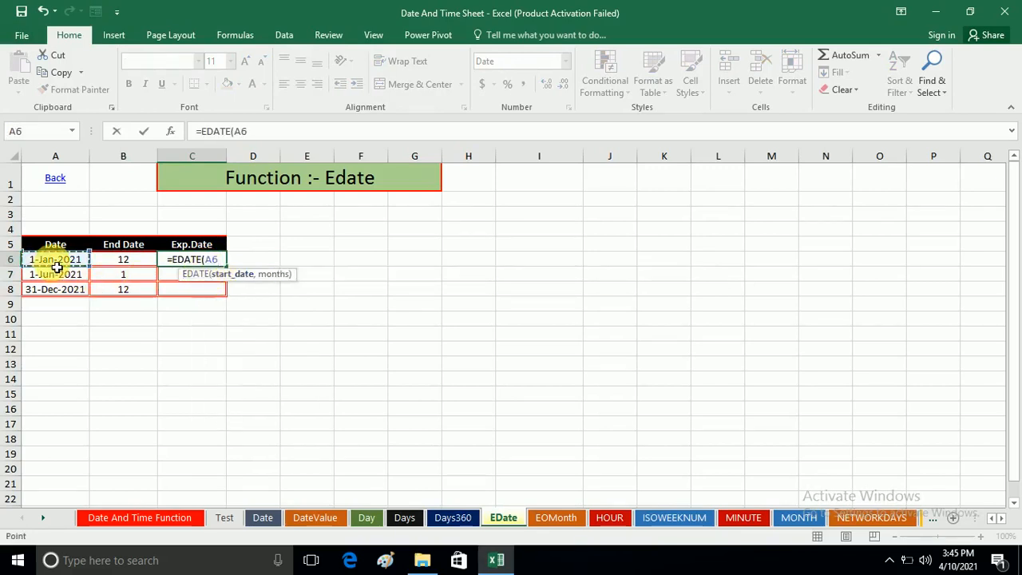
type(",")
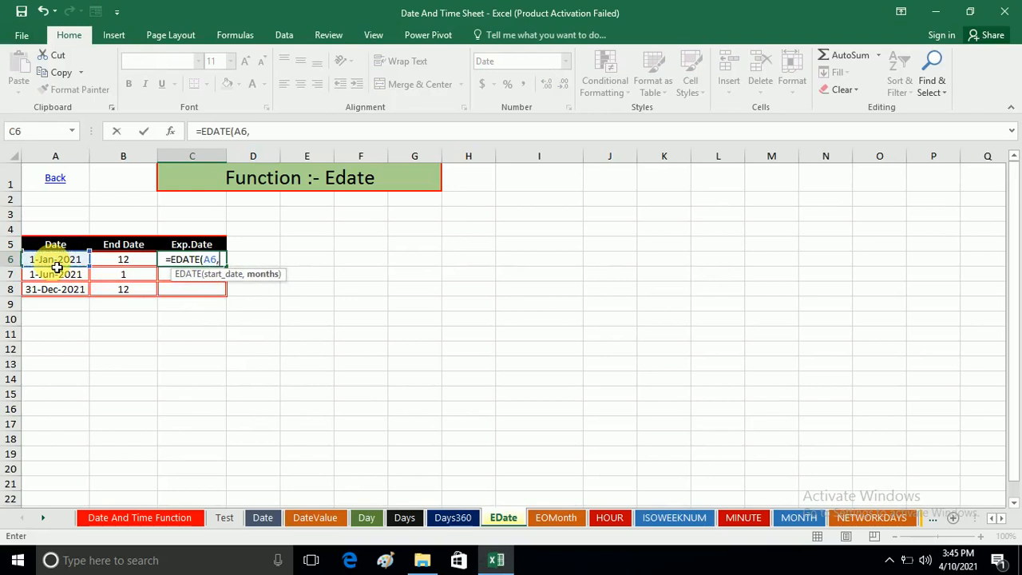
left_click(119, 262)
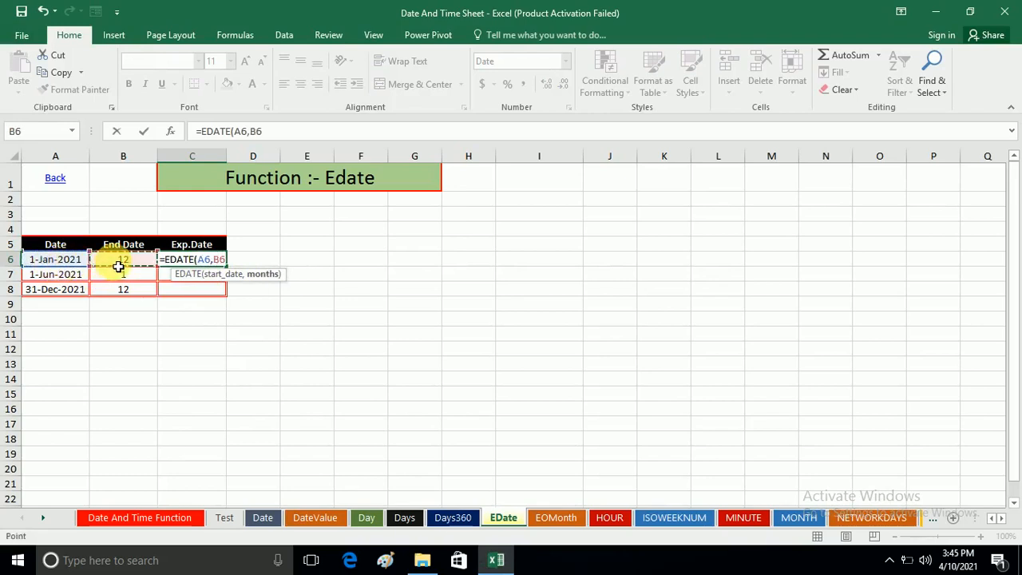
type(")")
key("Return")
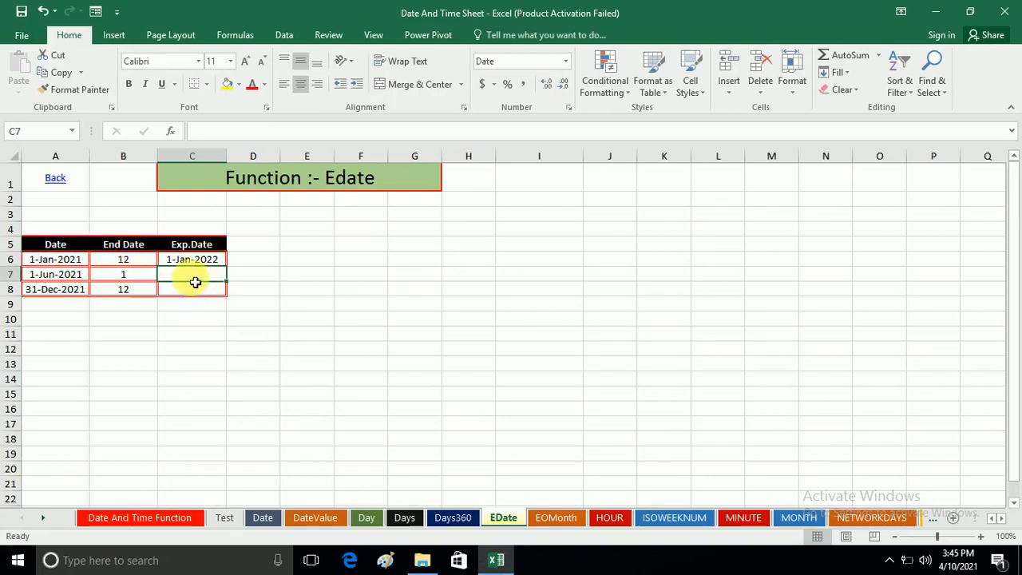
Set the number of months in B7 to -12
left_click(129, 283)
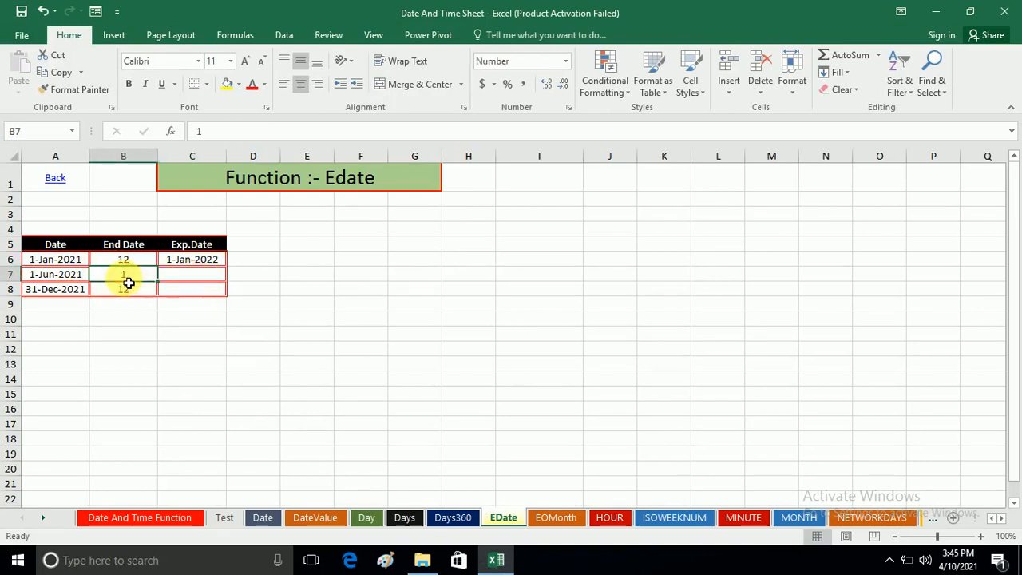
type("-12")
key("Return")
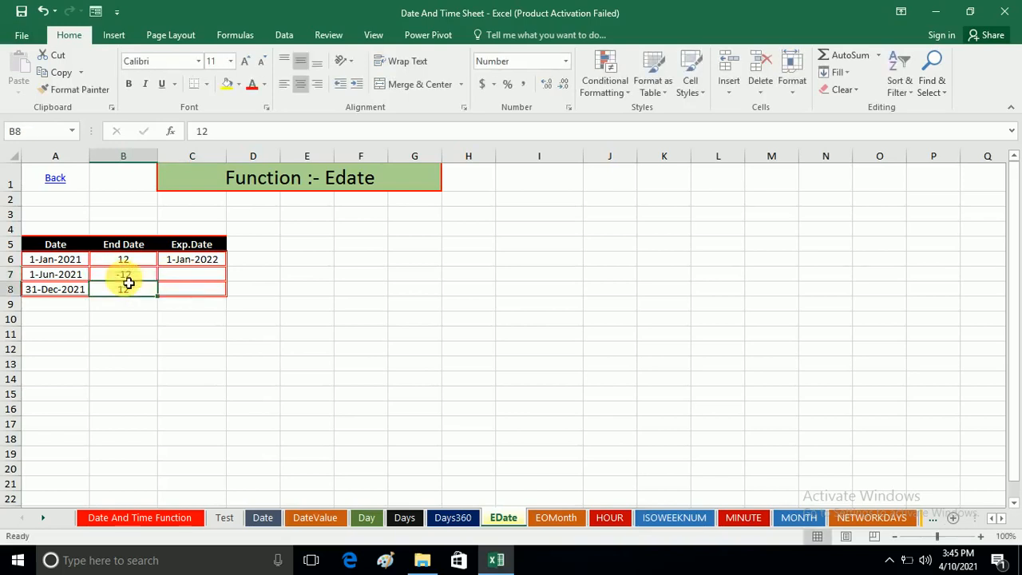
Enter =EDATE(A7,B7) in C7 to calculate the second row's Exp.Date
left_click(176, 278)
type("=")
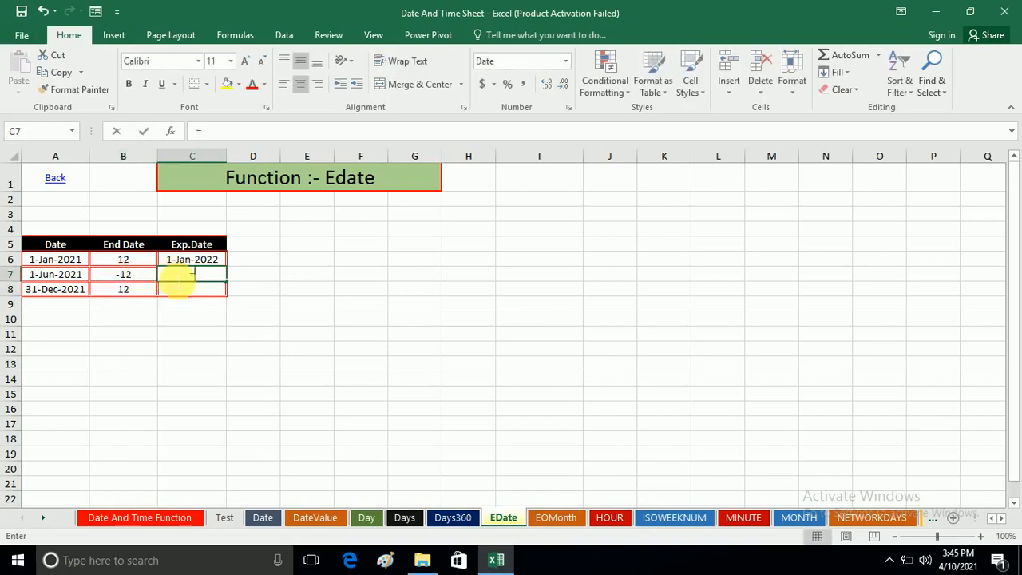
type("e")
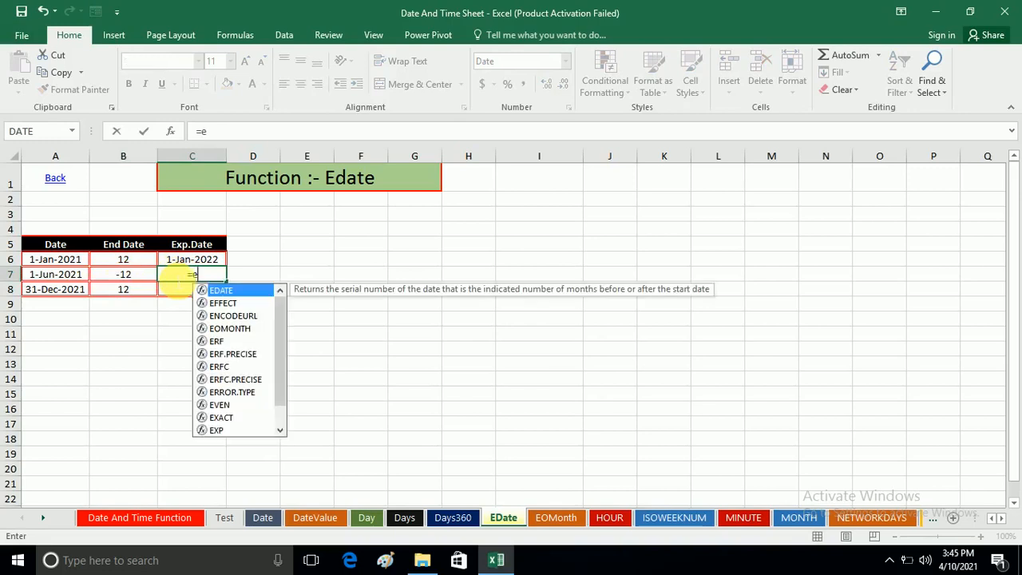
type("da")
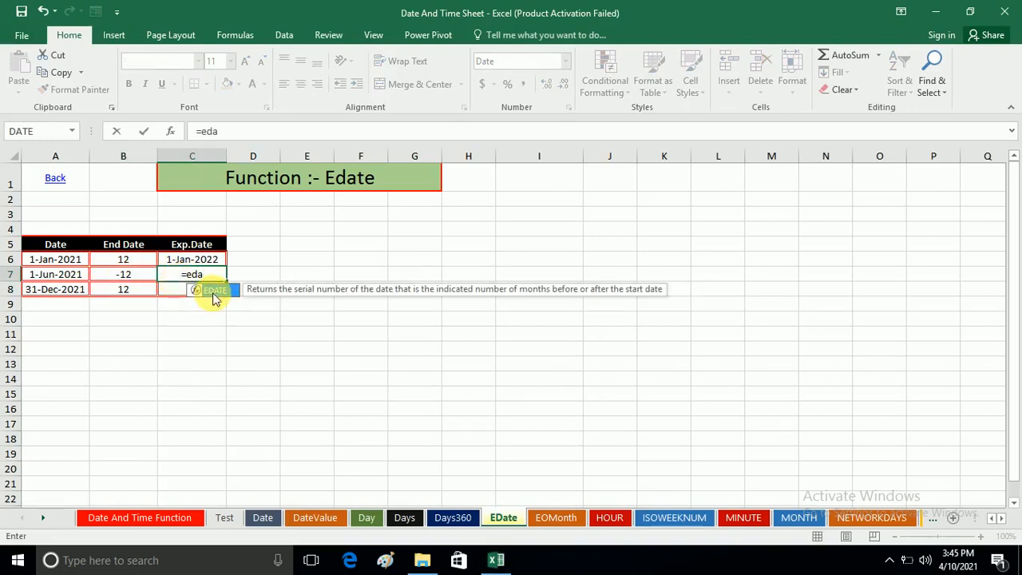
double_click(214, 291)
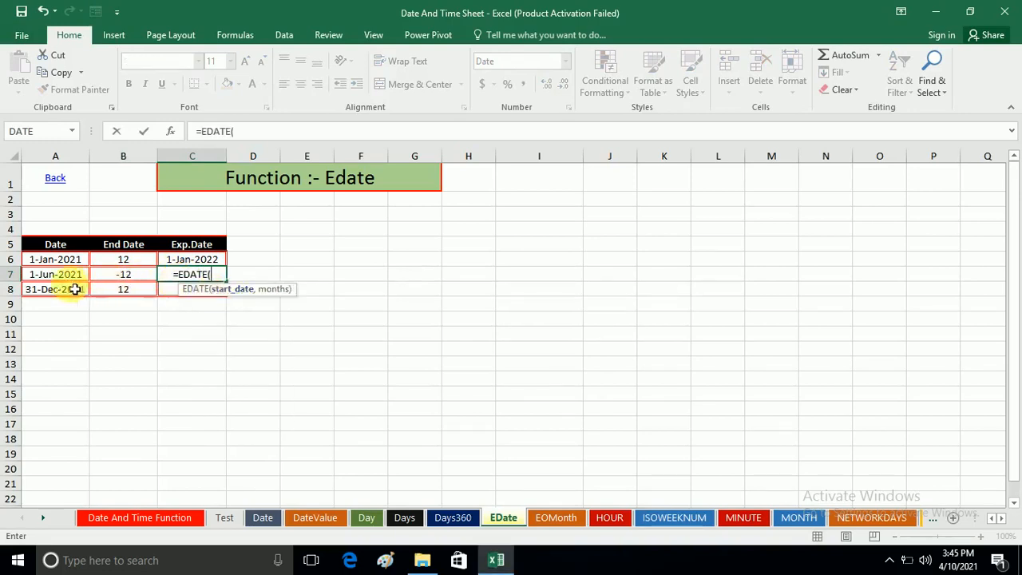
left_click(49, 280)
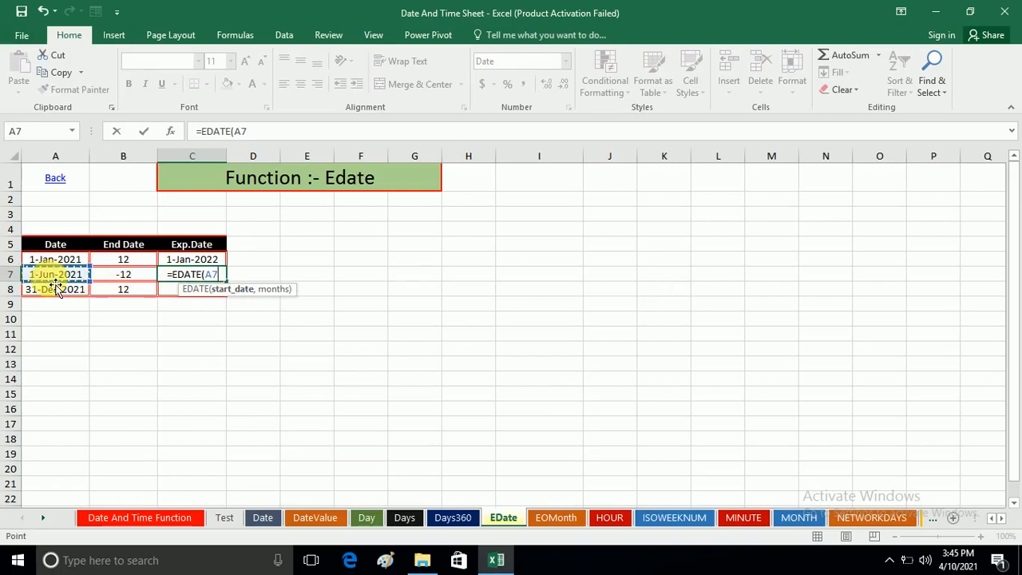
type(",")
left_click(124, 277)
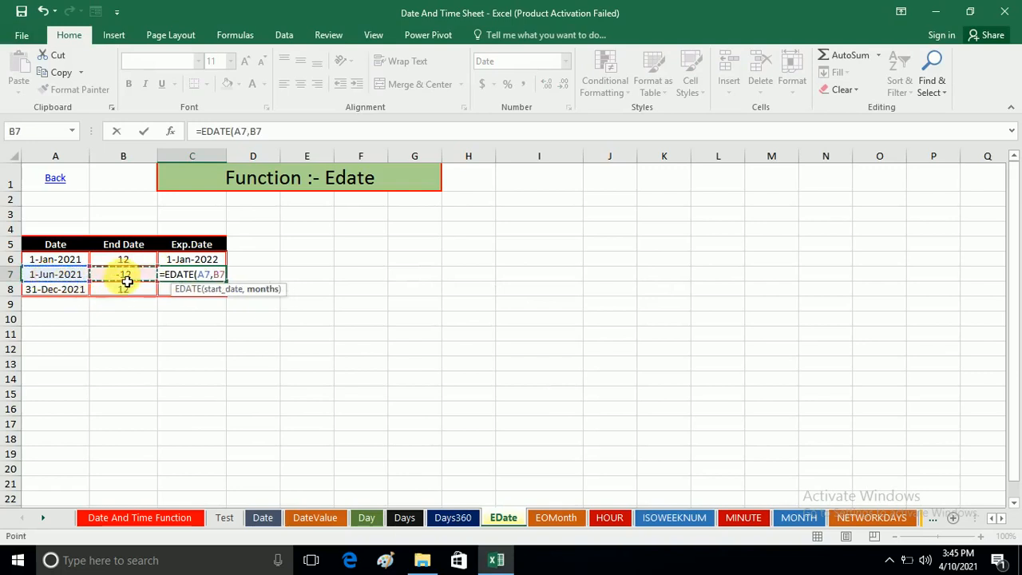
type(")")
key("Return")
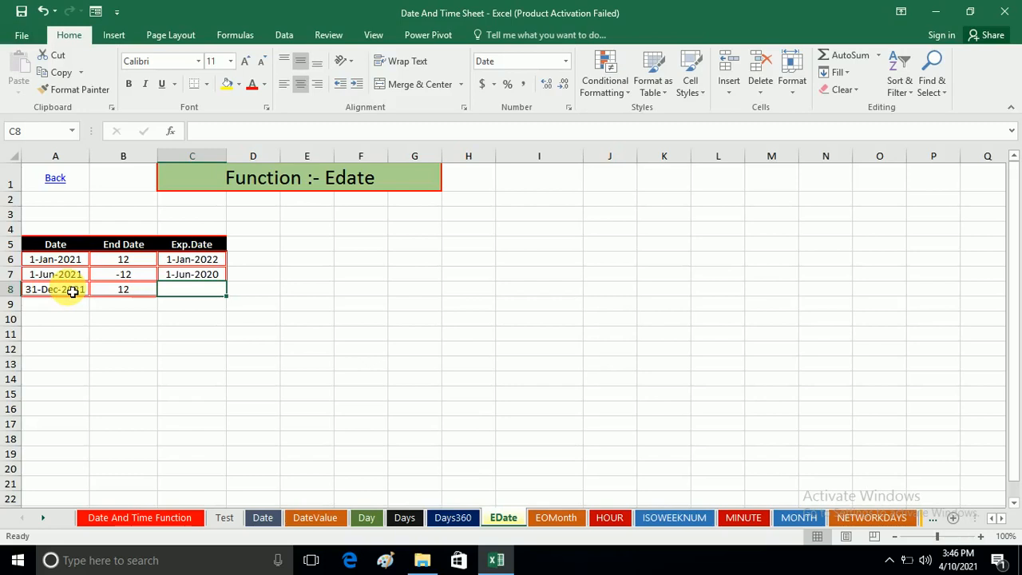
Fill the EDATE formula from C7 down to C8 and inspect the copied formula
left_click(205, 274)
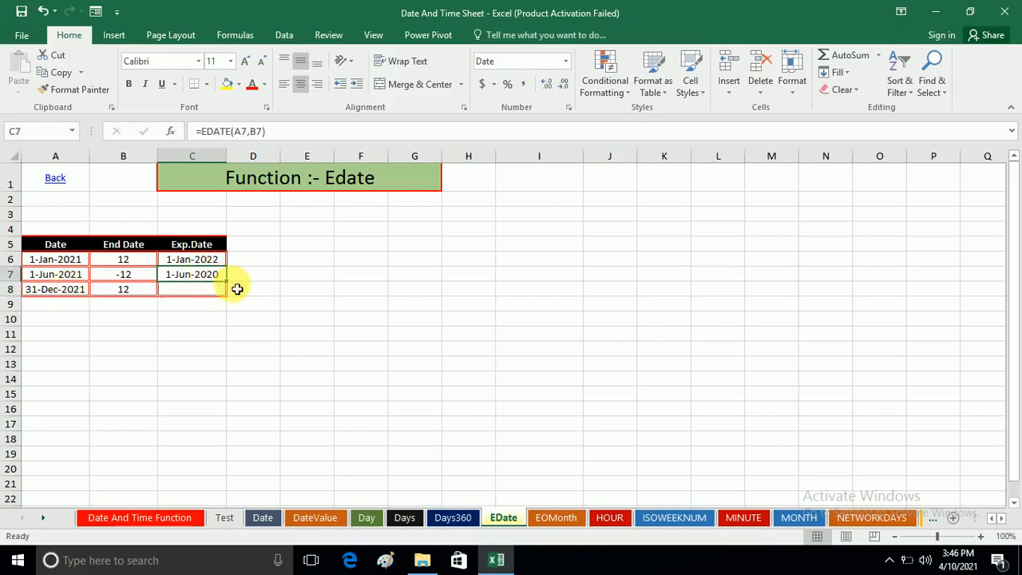
left_click_drag(231, 287, 231, 301)
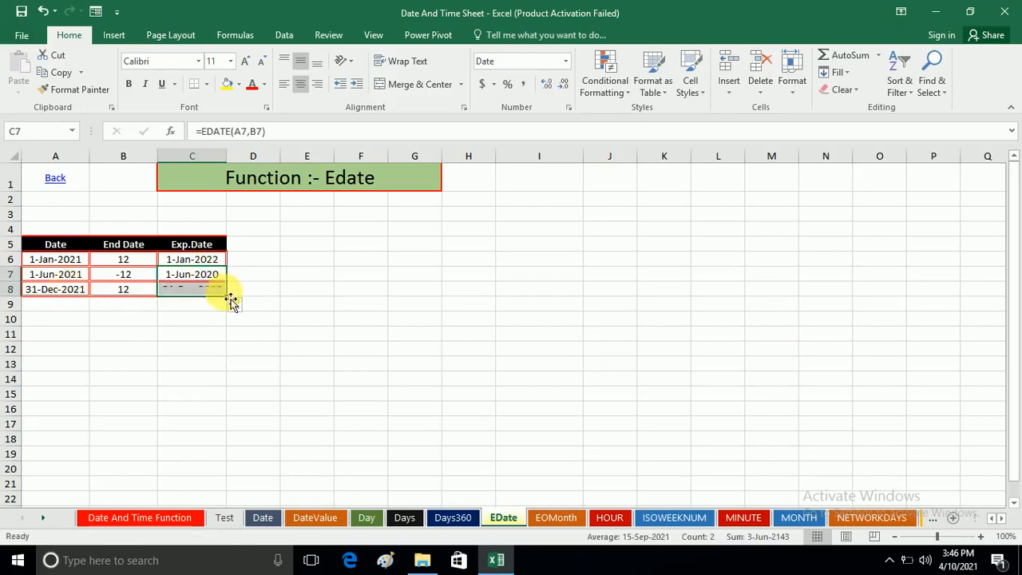
left_click(202, 291)
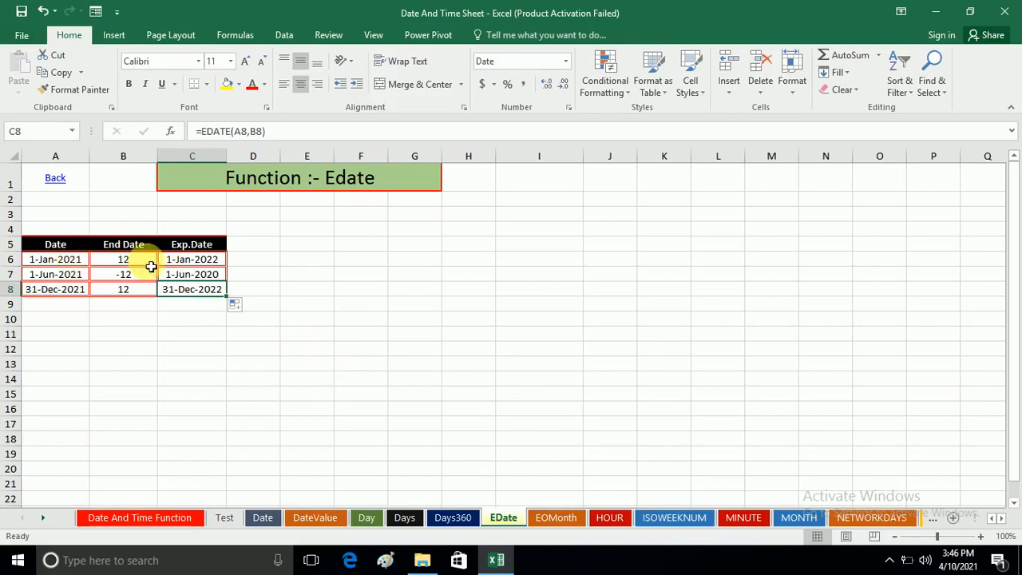
Try adding 10 days to the first date with =A6+10 in D6, and clear the cell
left_click(275, 261)
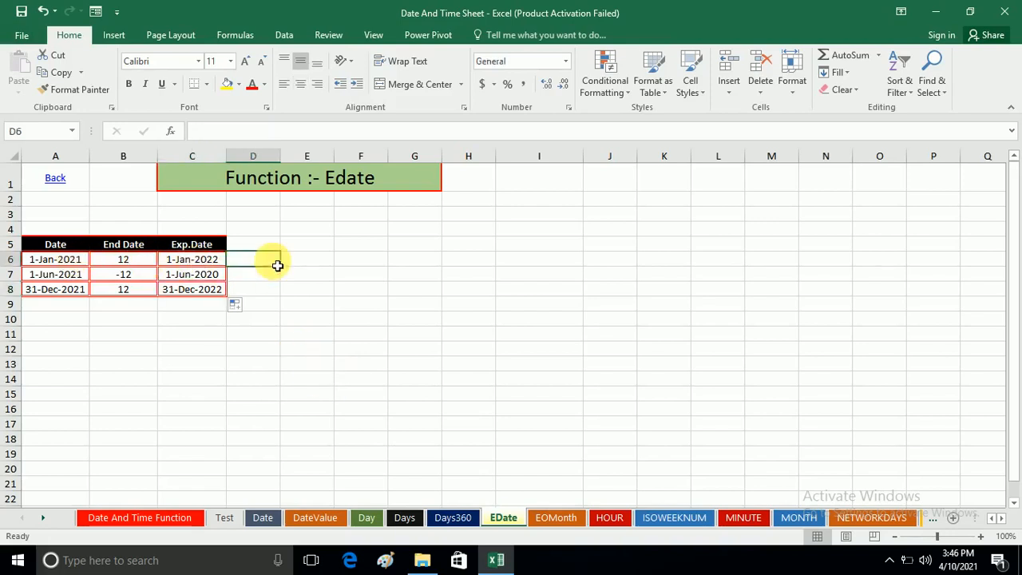
type("=")
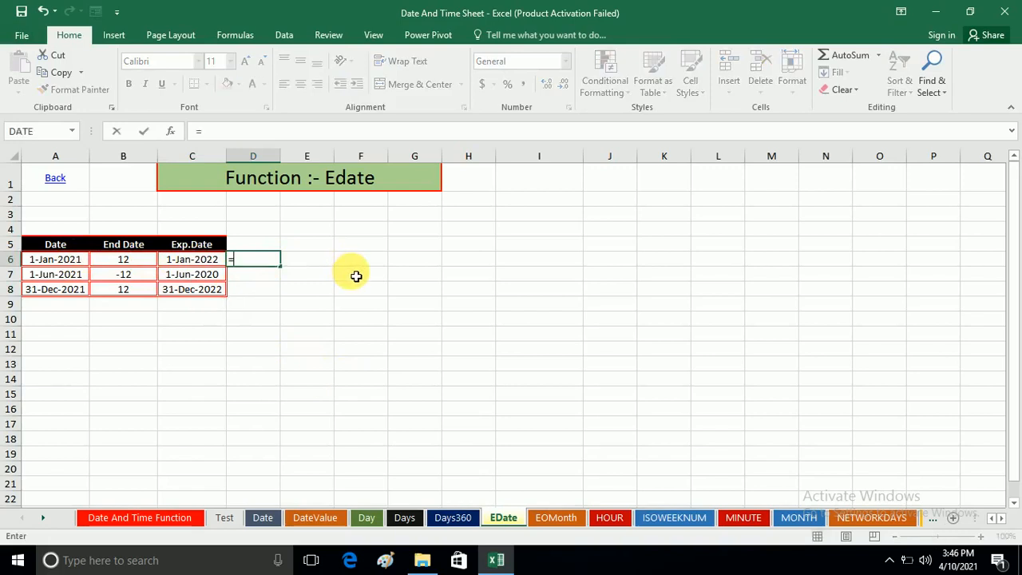
left_click(64, 263)
type("+")
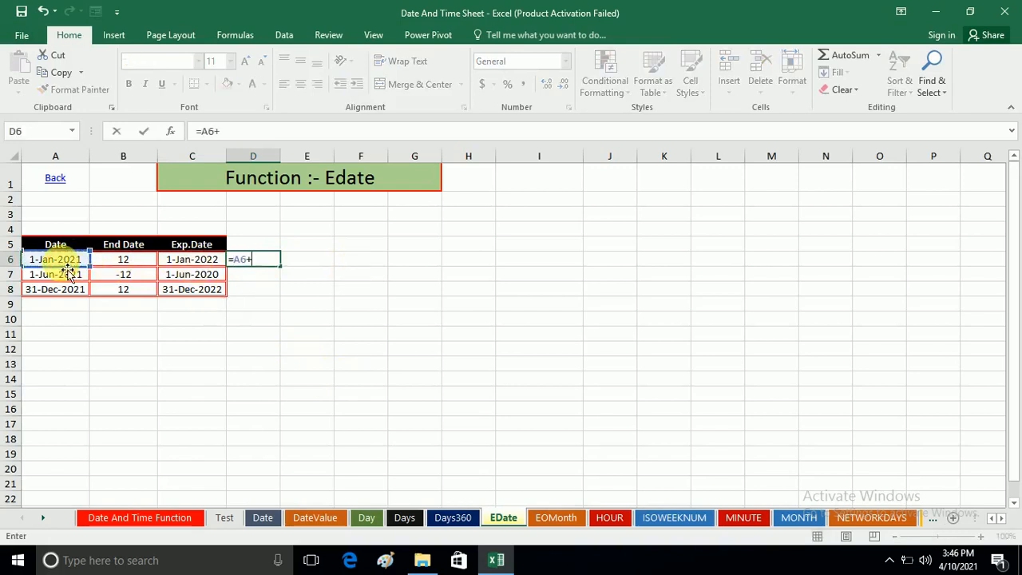
type("10")
key("Return")
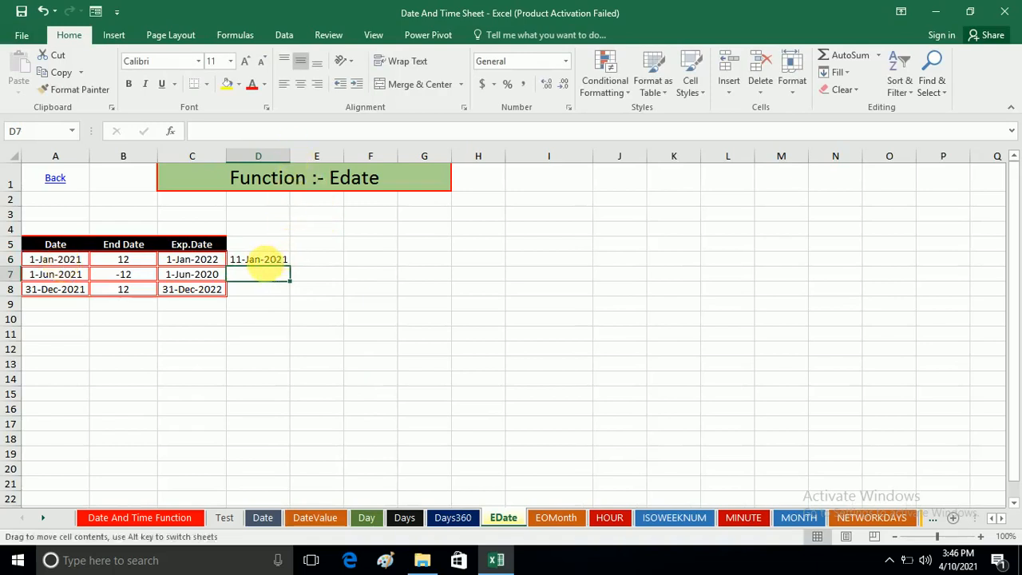
left_click(274, 262)
key("Delete")
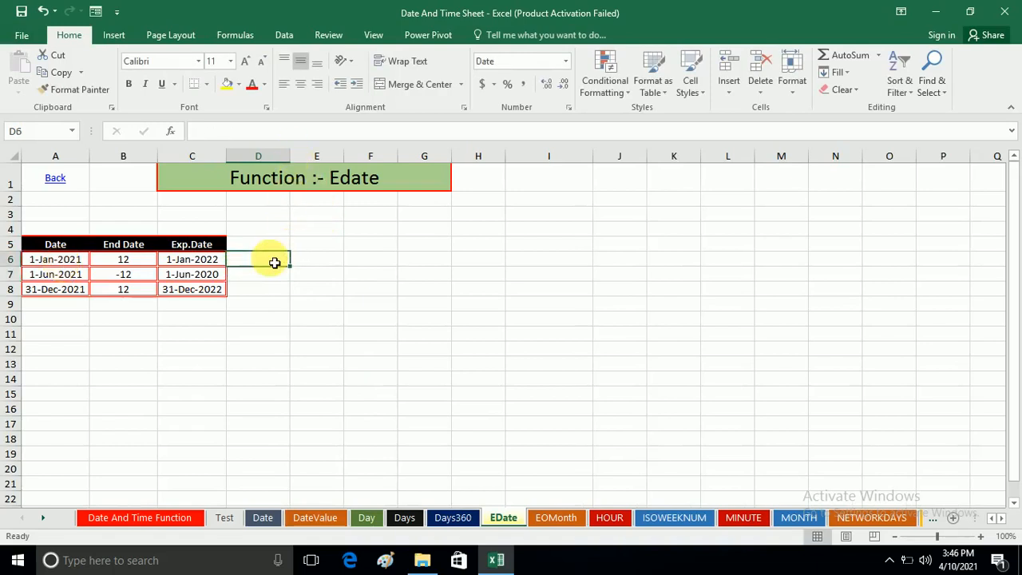
Add a Day heading in D5 and enter =A6+10 in D6 to add ten days to the first date
left_click(284, 247)
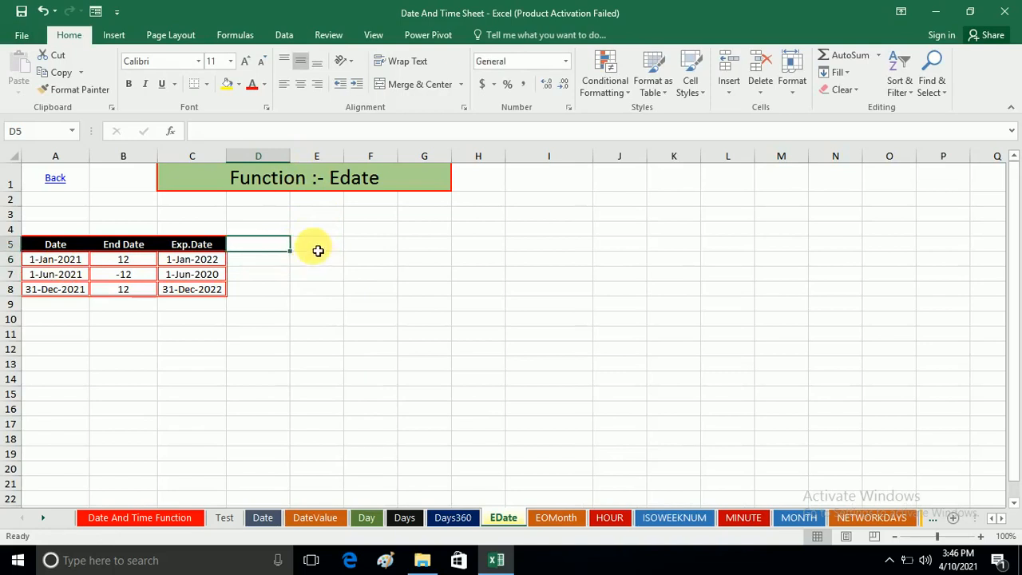
type("Day")
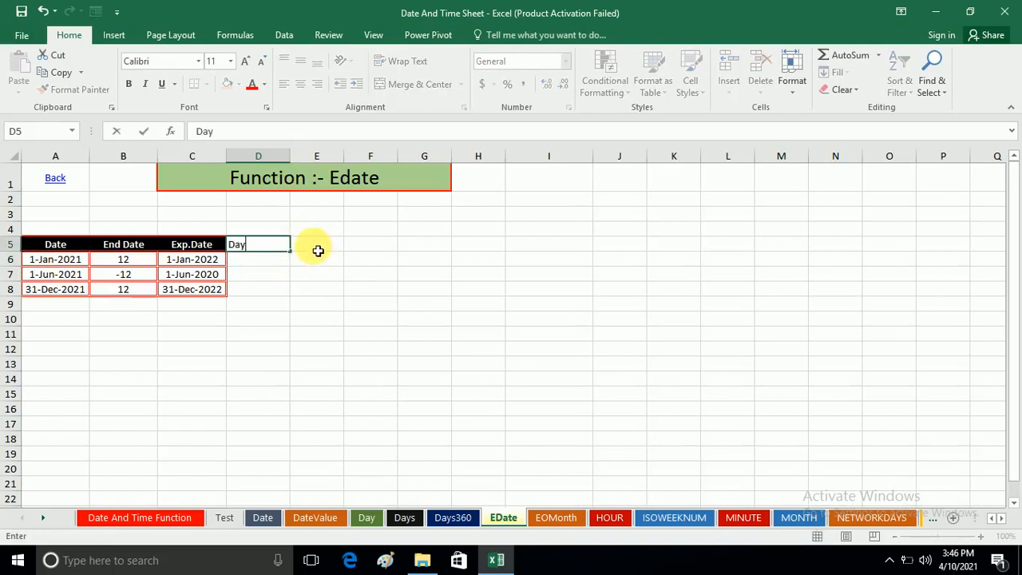
key("Return")
type("=")
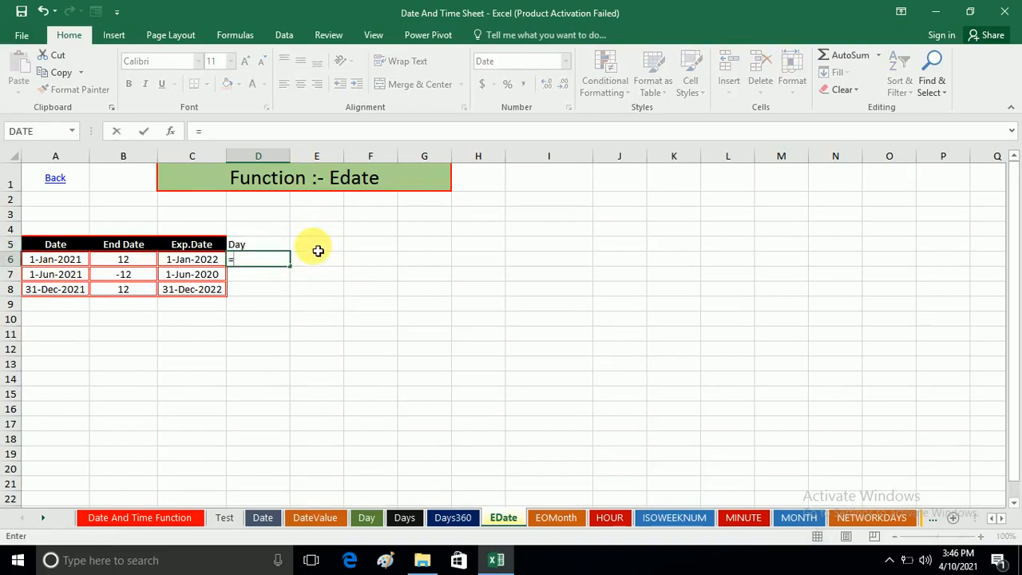
left_click(56, 264)
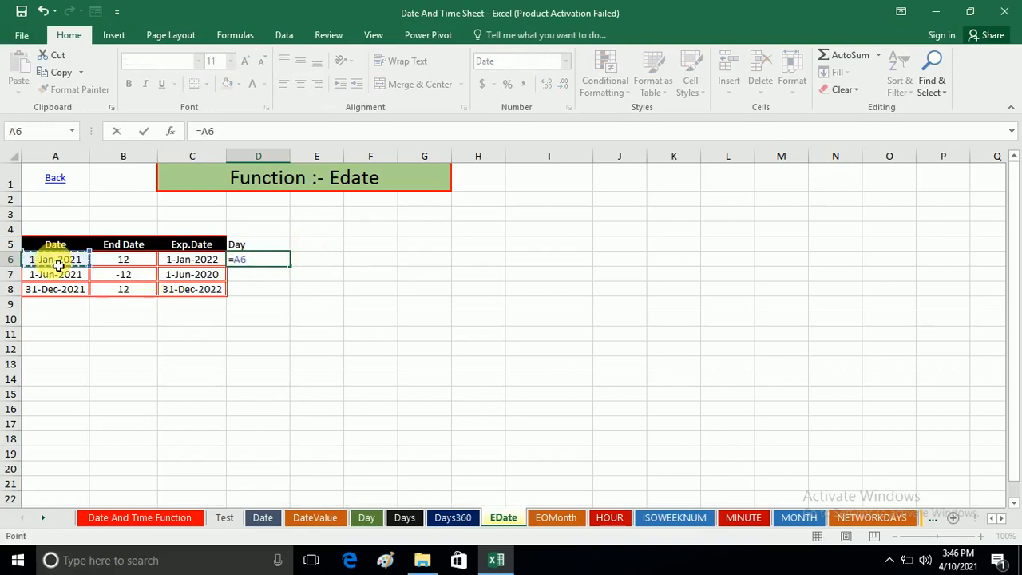
type("+10")
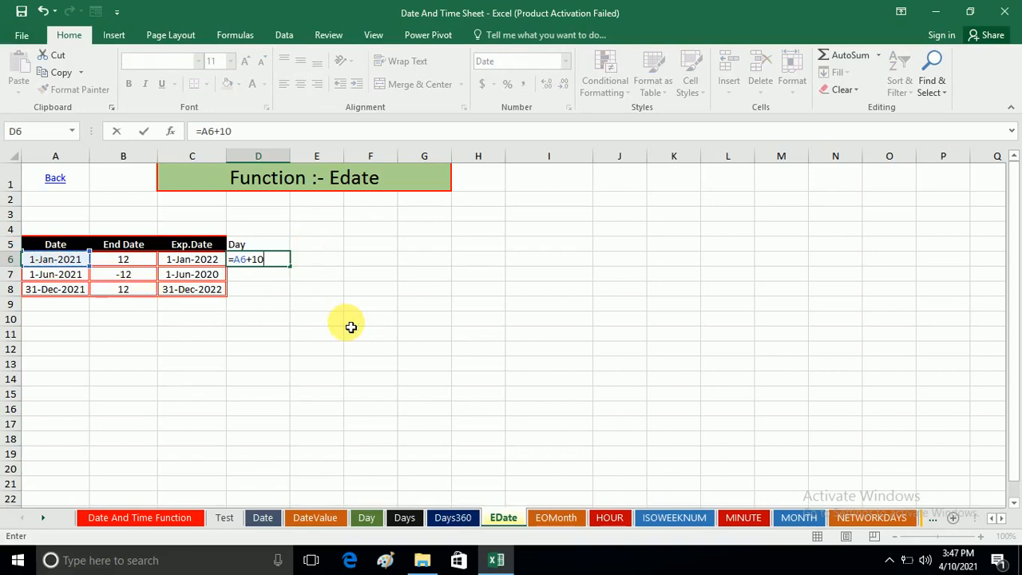
key("Return")
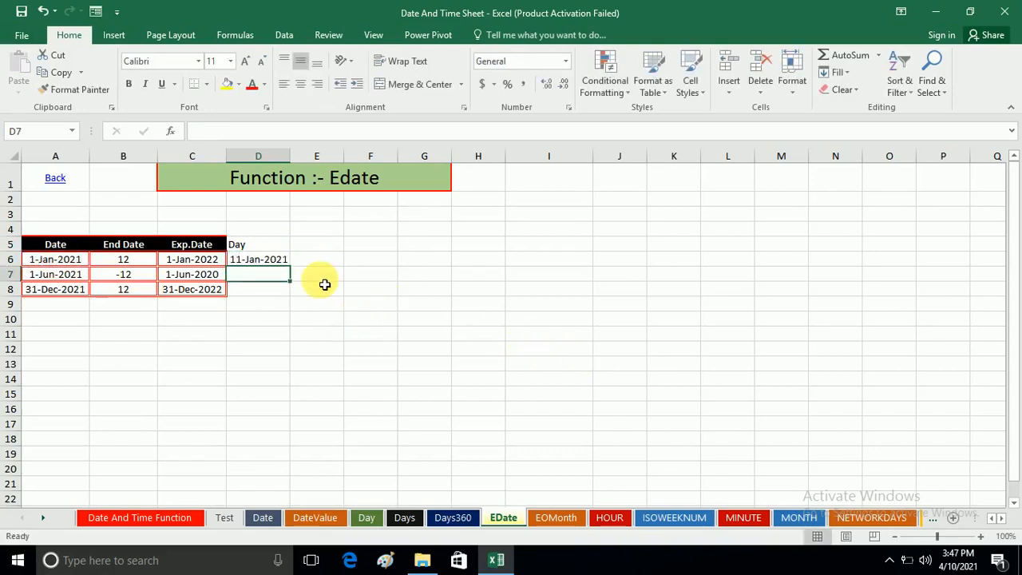
left_click(276, 264)
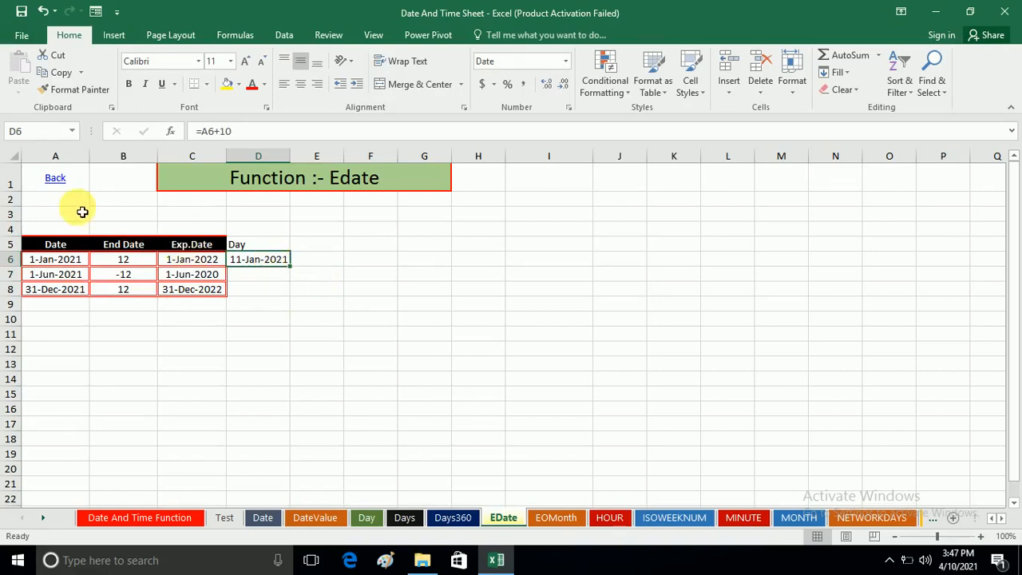
Return to the function index and open the EOMONTH example sheet
left_click(58, 182)
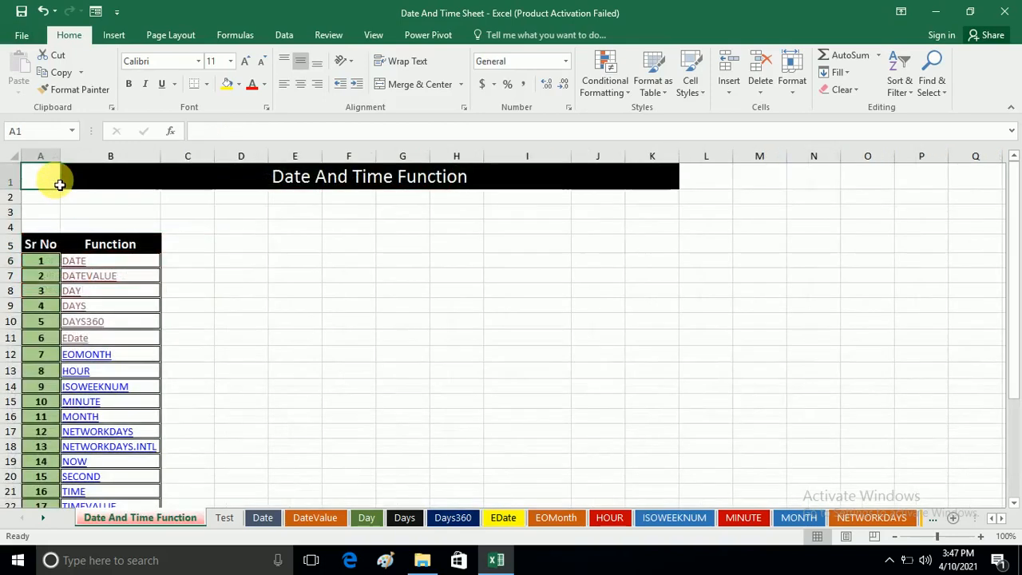
left_click(94, 358)
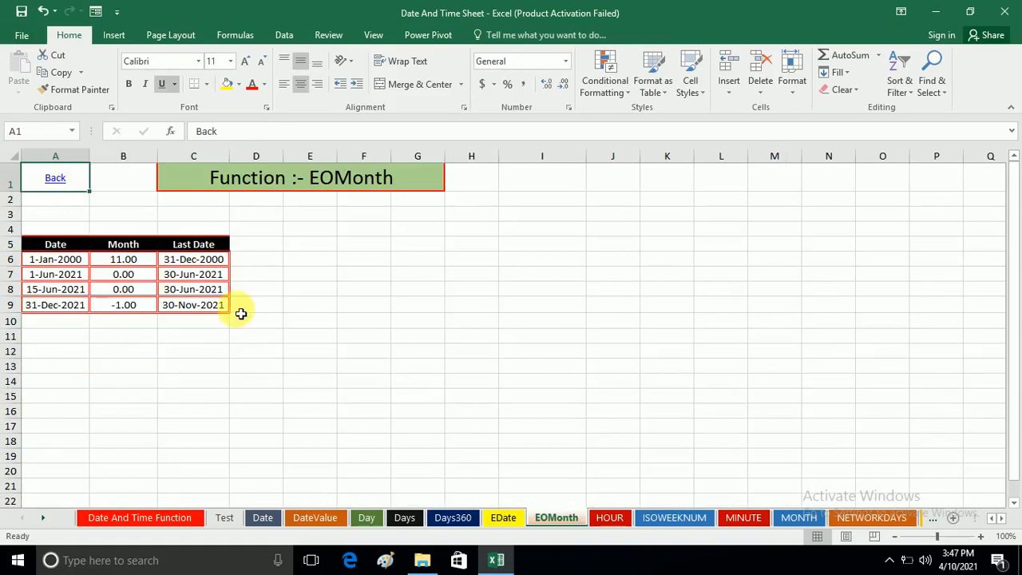
left_click(253, 260)
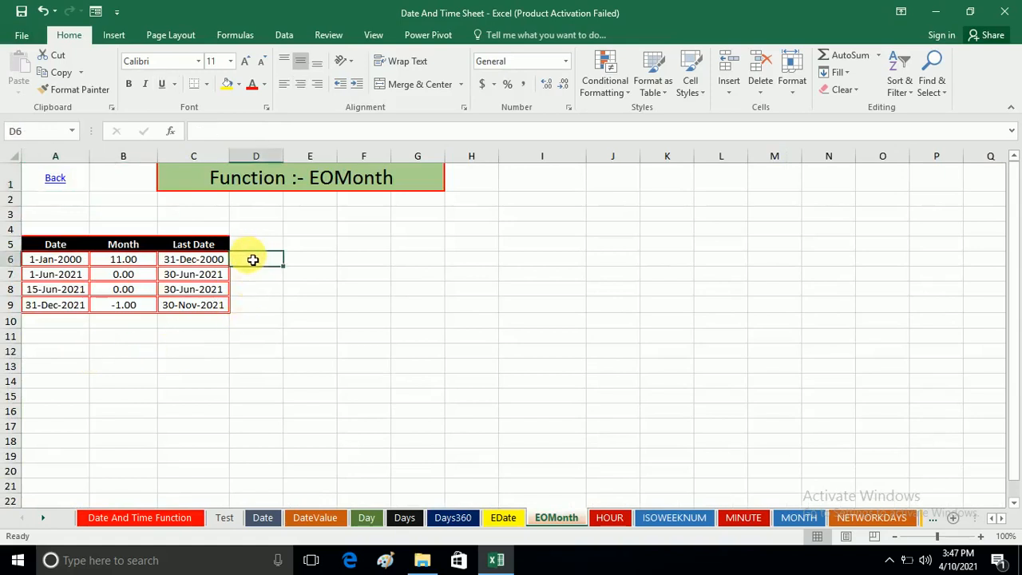
type("=")
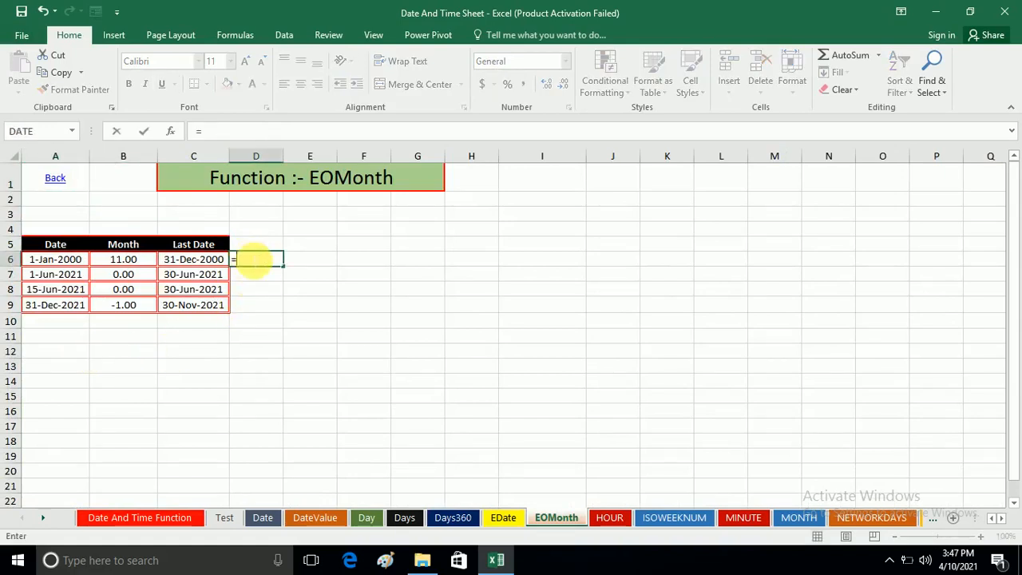
type("eomon")
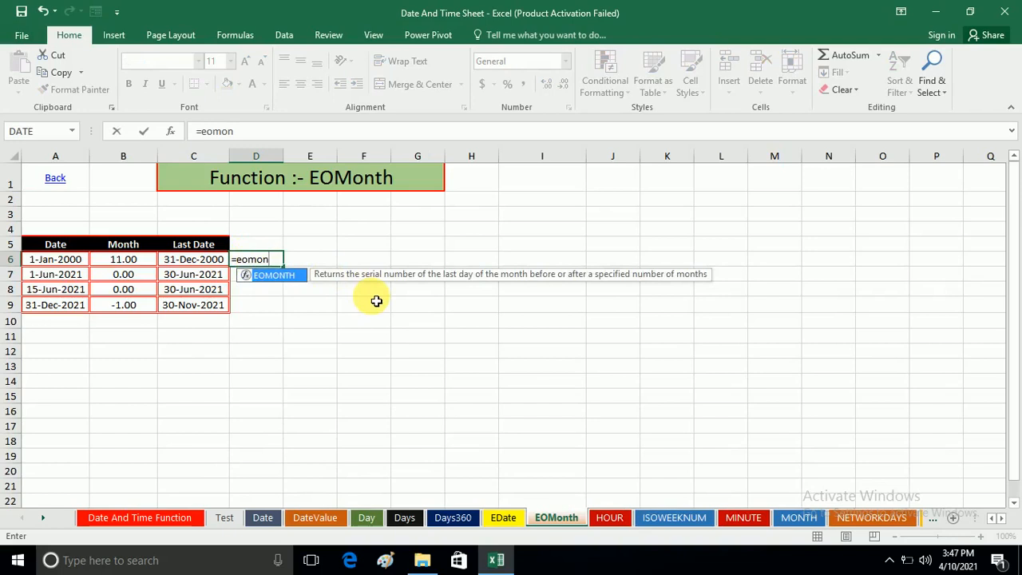
key("Escape")
Clear the Last Date results in C6:C9 and enter =EOMONTH(A6,B6) in C6
key("ctrl+z")
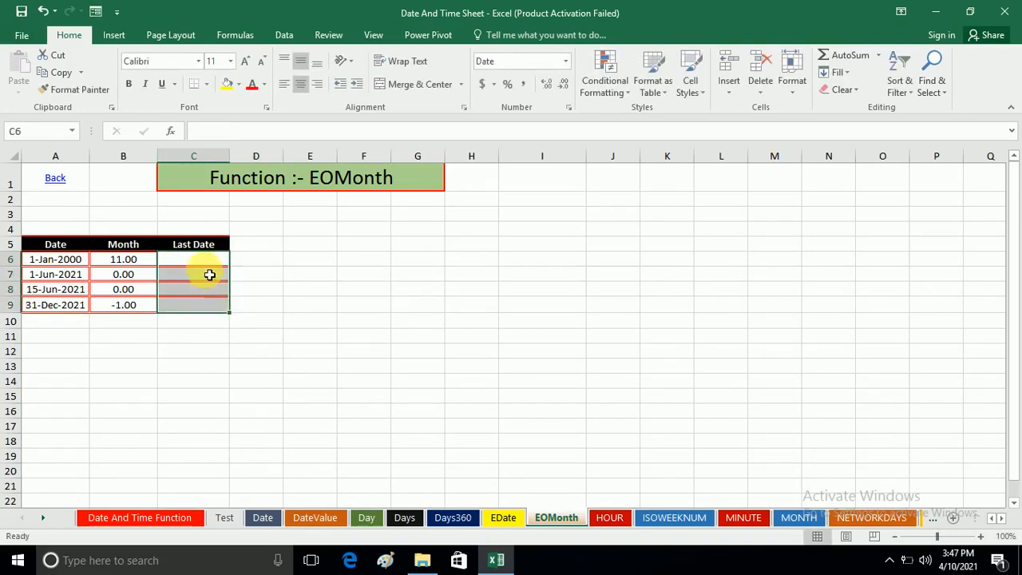
left_click(207, 262)
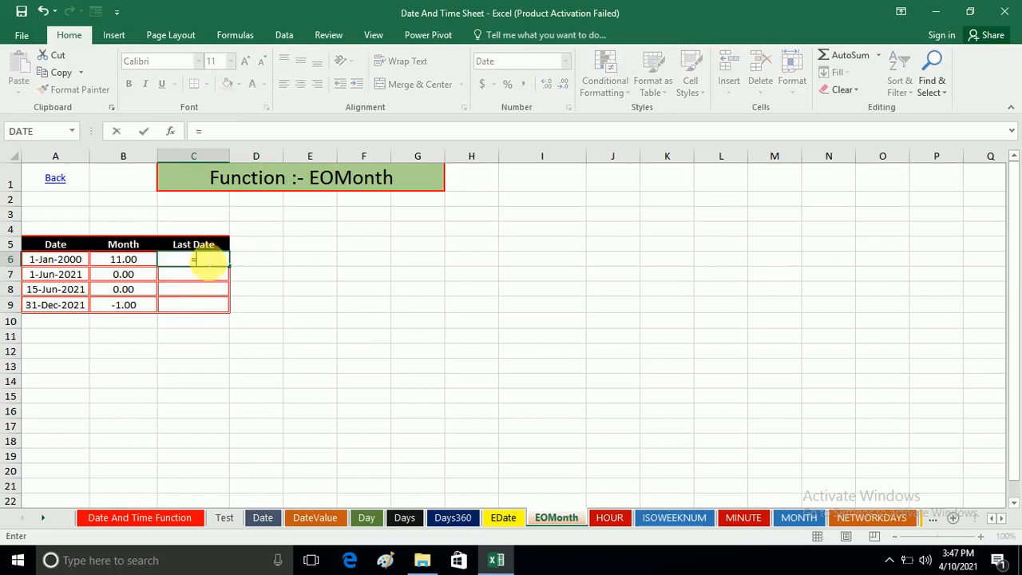
type("=eomonth")
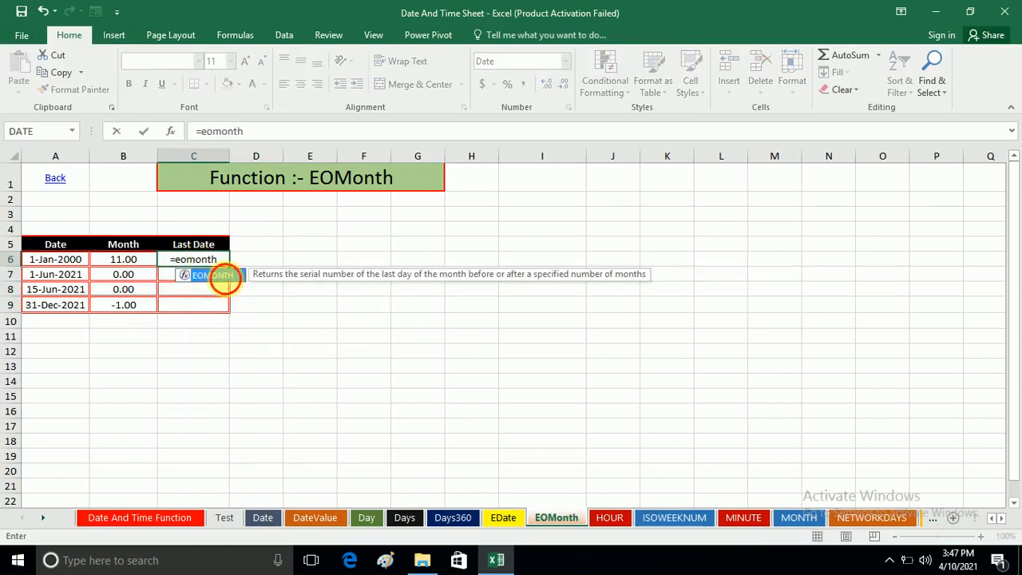
double_click(227, 276)
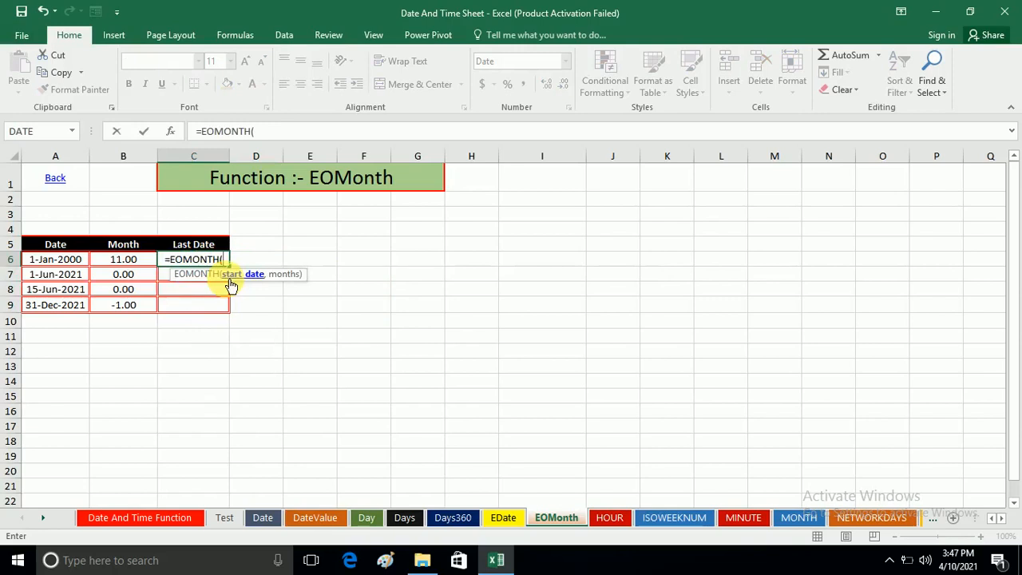
left_click(61, 263)
type(",")
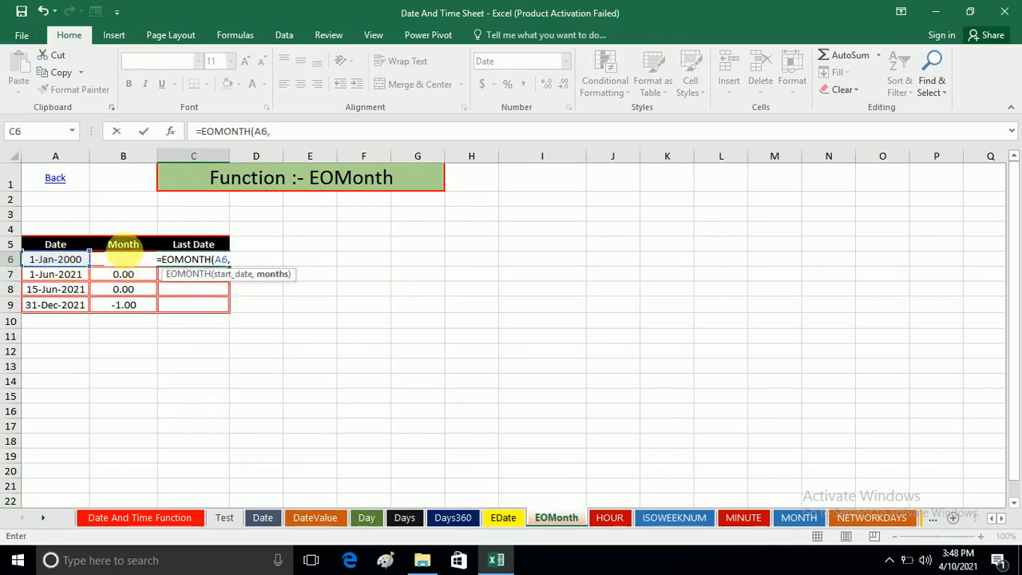
left_click(128, 249)
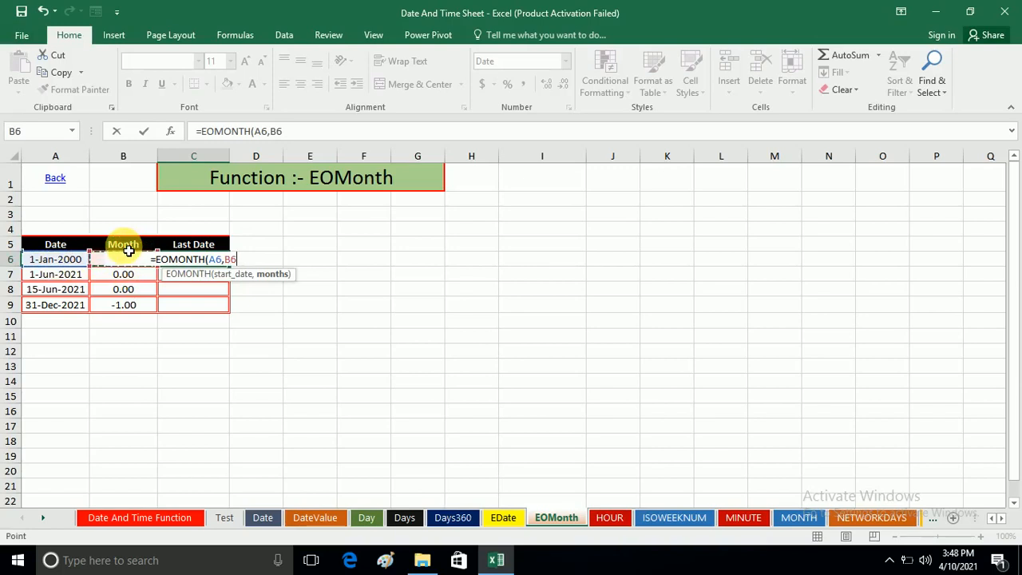
type(")")
key("Return")
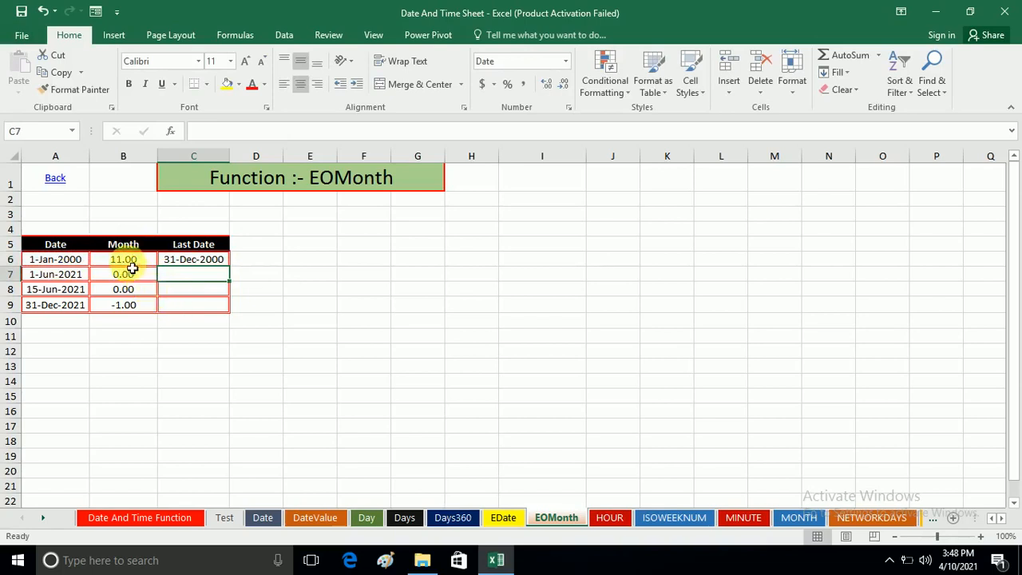
Set the first row's End Date in B6 of the EDate sheet to 11 and compare it with the EOMonth sheet's first row
left_click(132, 263)
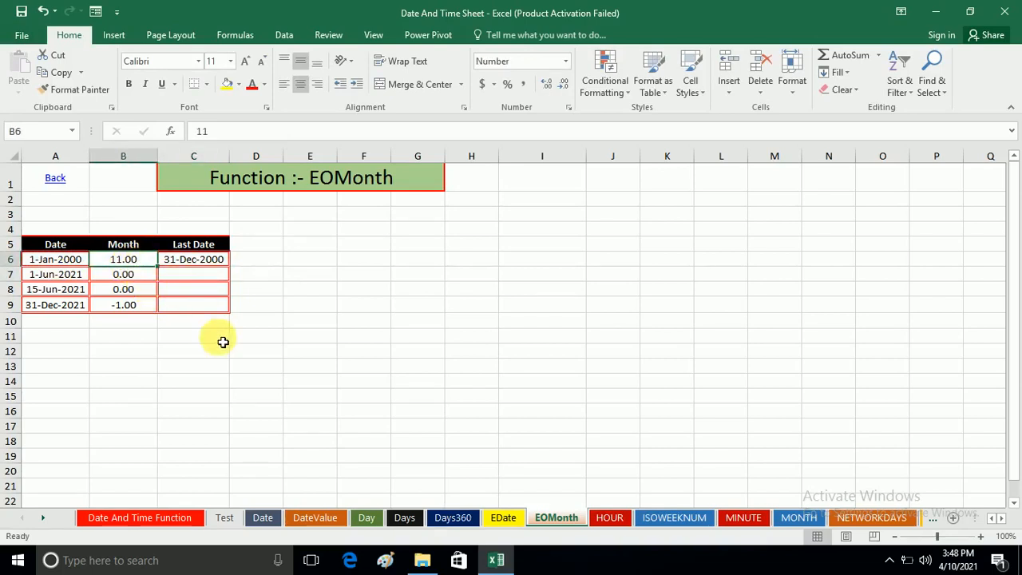
left_click(504, 519)
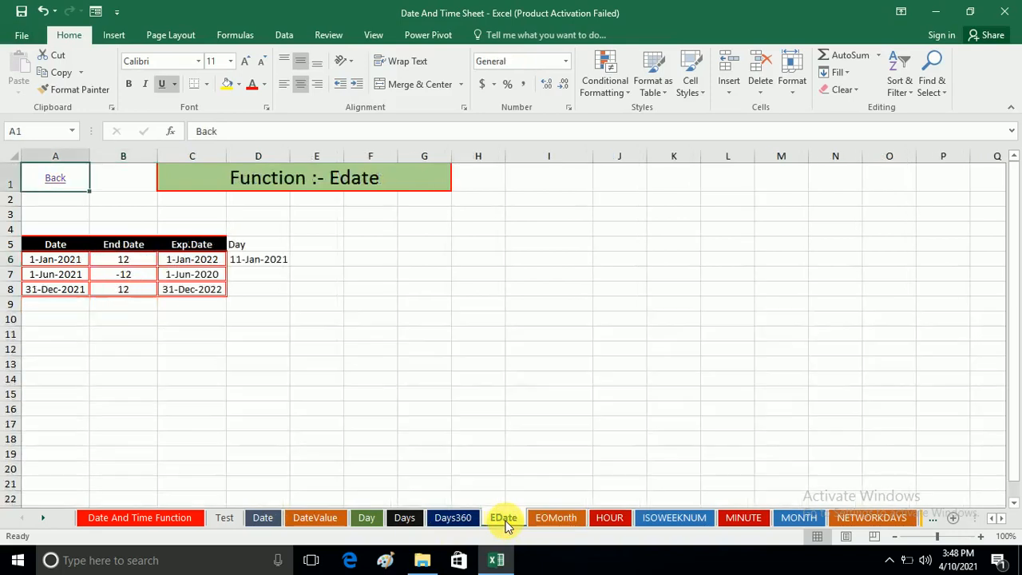
left_click(128, 264)
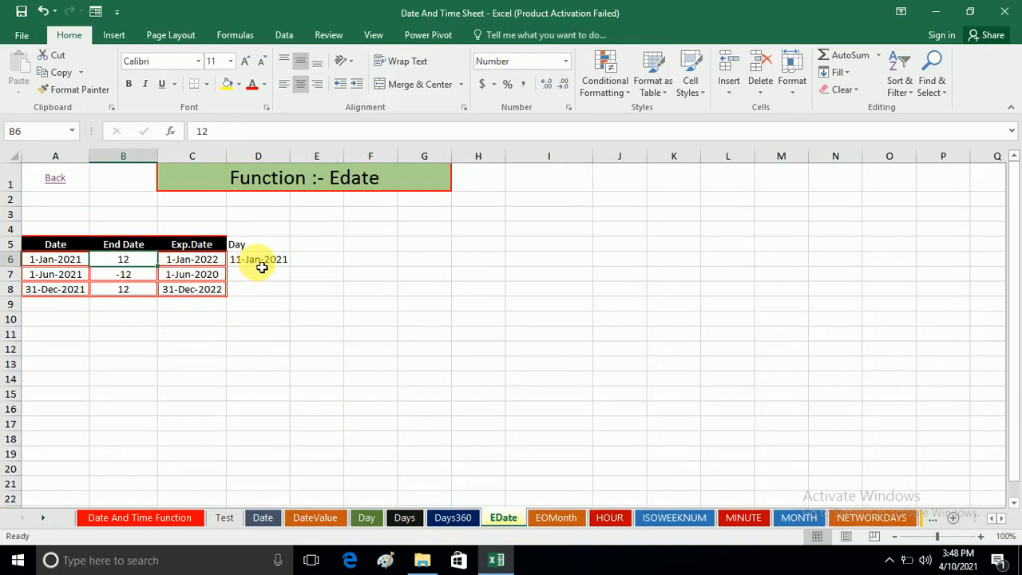
type("11")
key("Return")
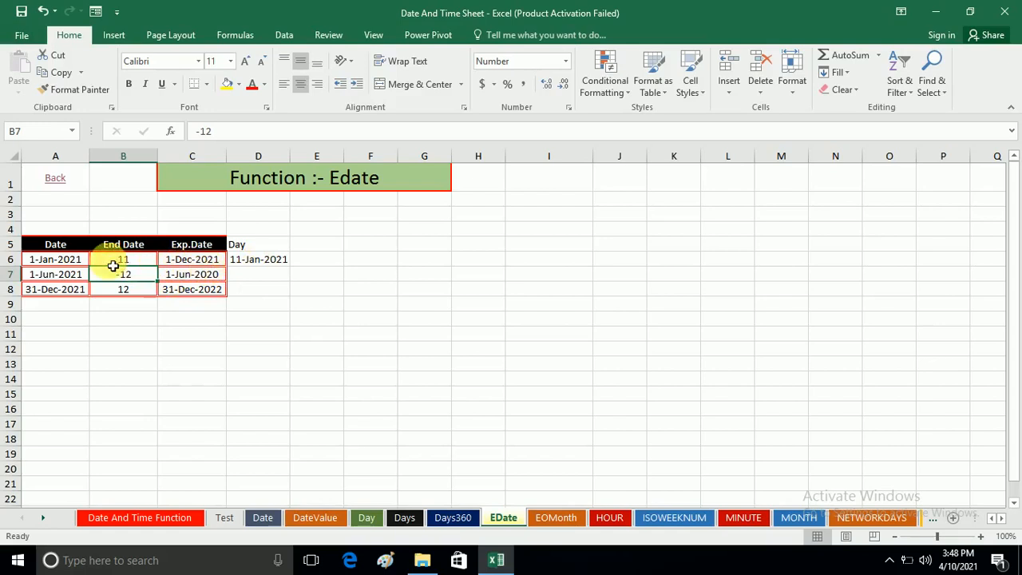
left_click(566, 525)
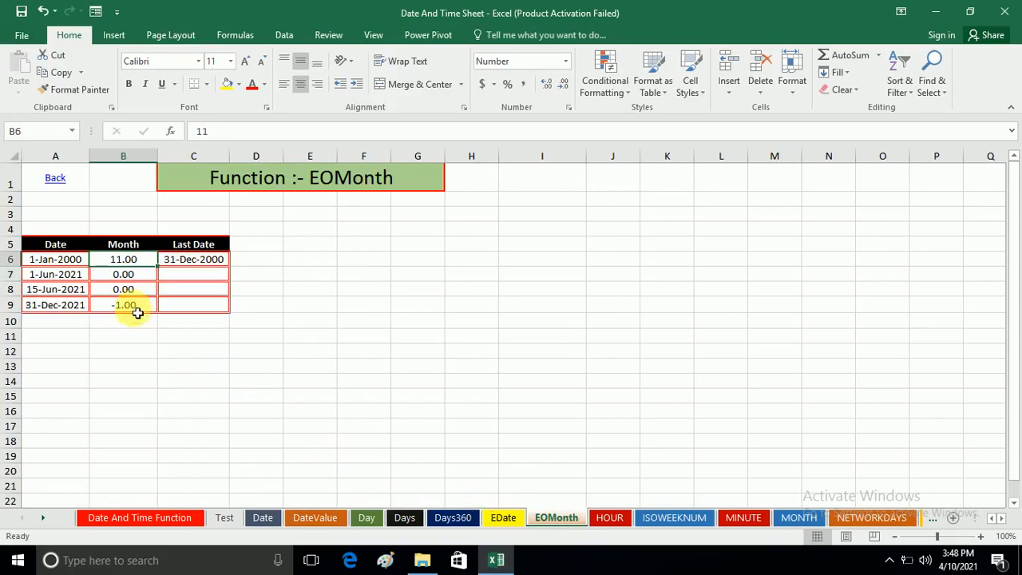
left_click(81, 263)
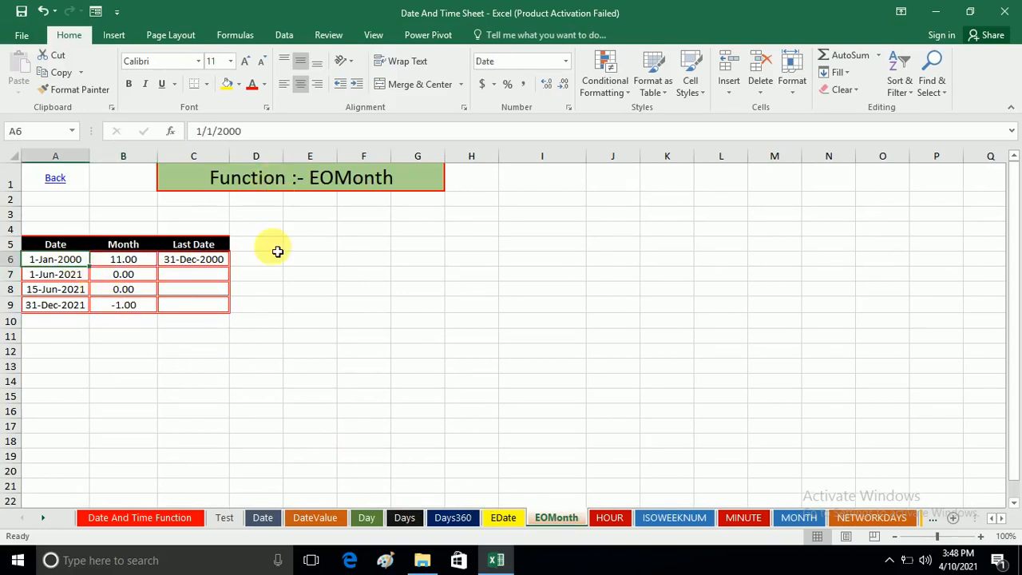
Add the comparison headings Edate in F4 and EoMonth in G4 on the EDate sheet
left_click(503, 518)
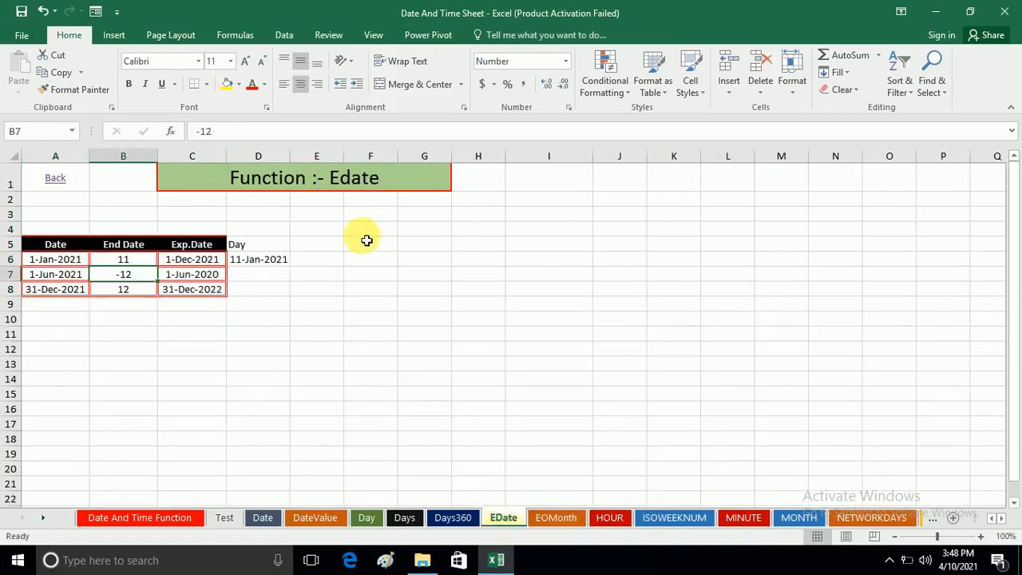
left_click(366, 233)
type("E")
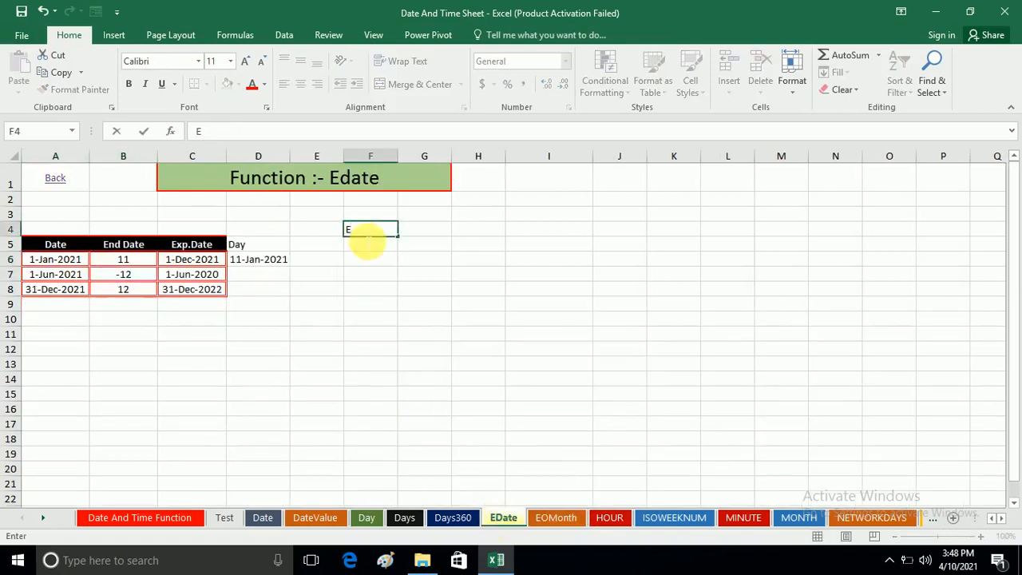
type("date")
key("Return")
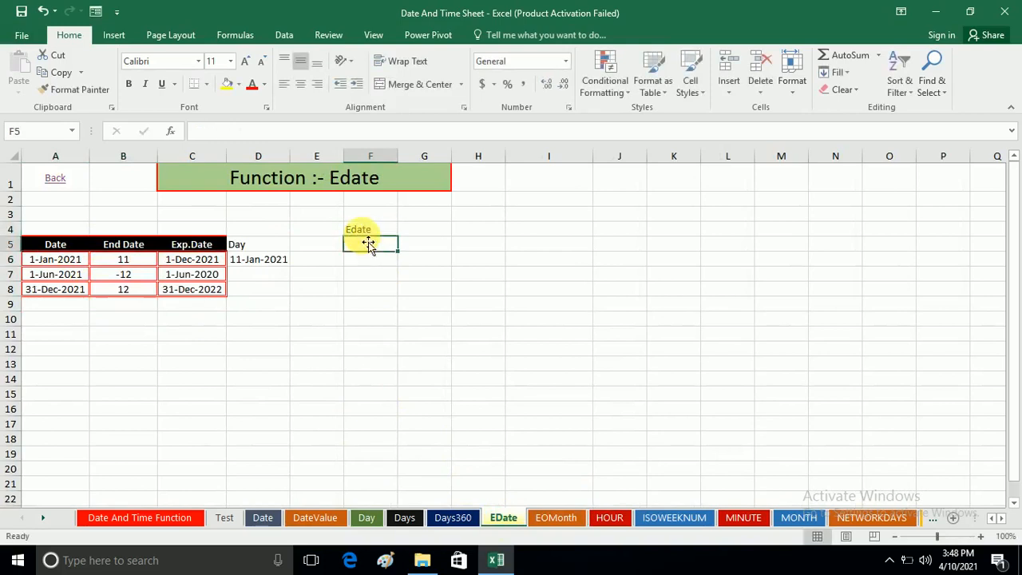
key("Up")
key("Right")
type("E")
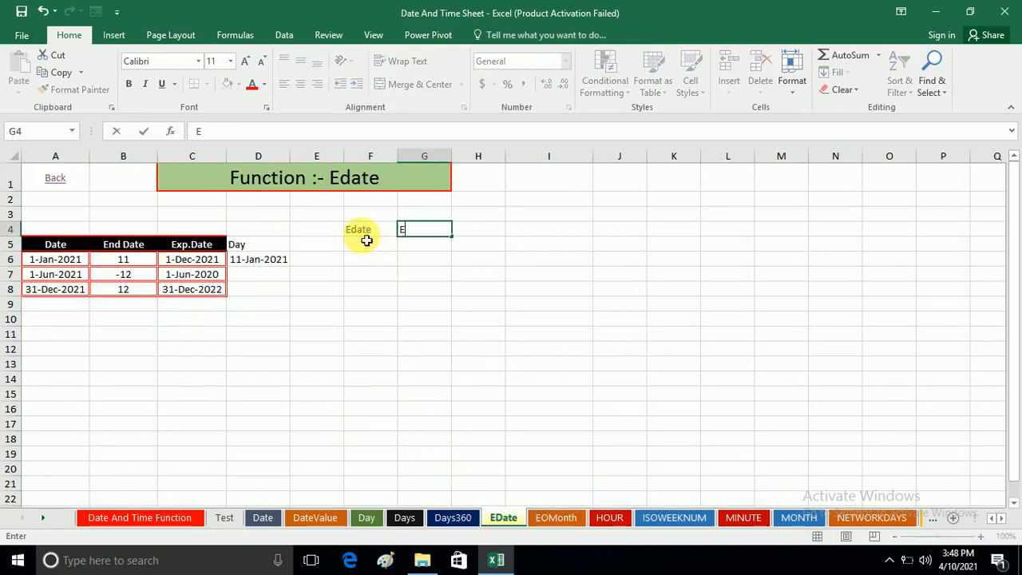
type("oMoont")
key("BackSpace")
key("BackSpace")
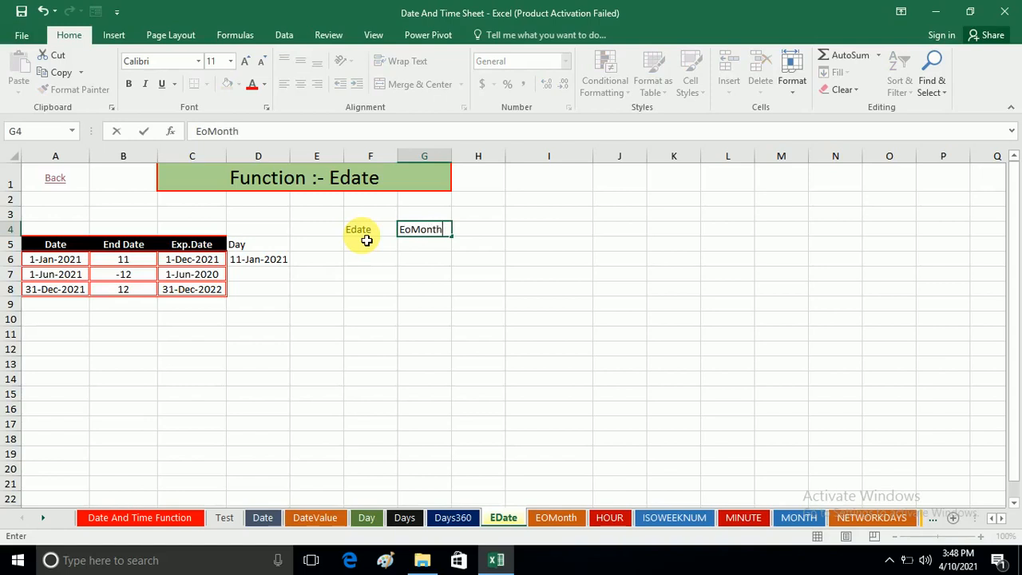
type("th")
key("Return")
Enter =EDATE(A6,B6) in F6 under the Edate heading
left_click(369, 244)
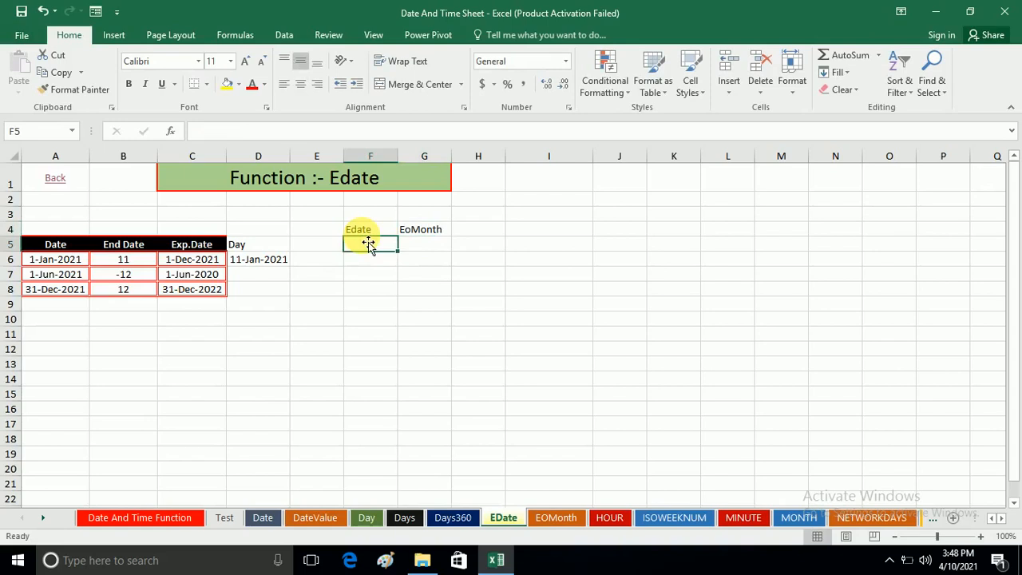
key("Down")
type("=e")
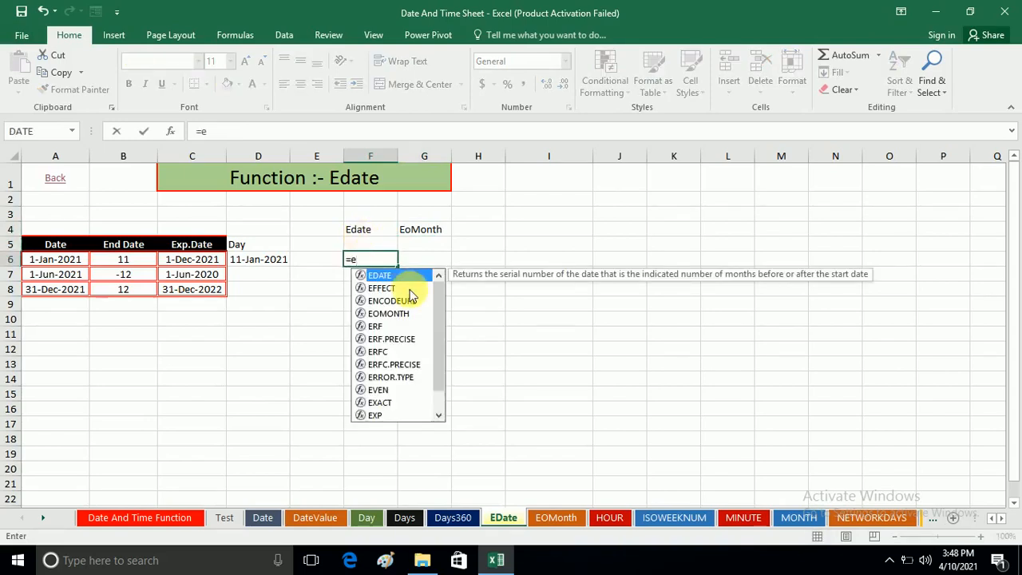
double_click(388, 277)
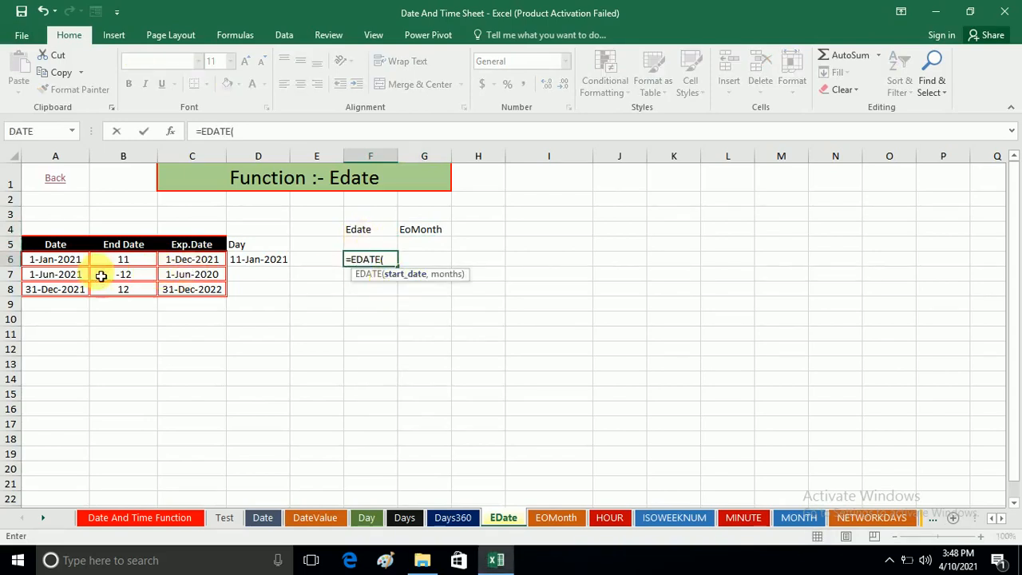
left_click(76, 264)
type("+")
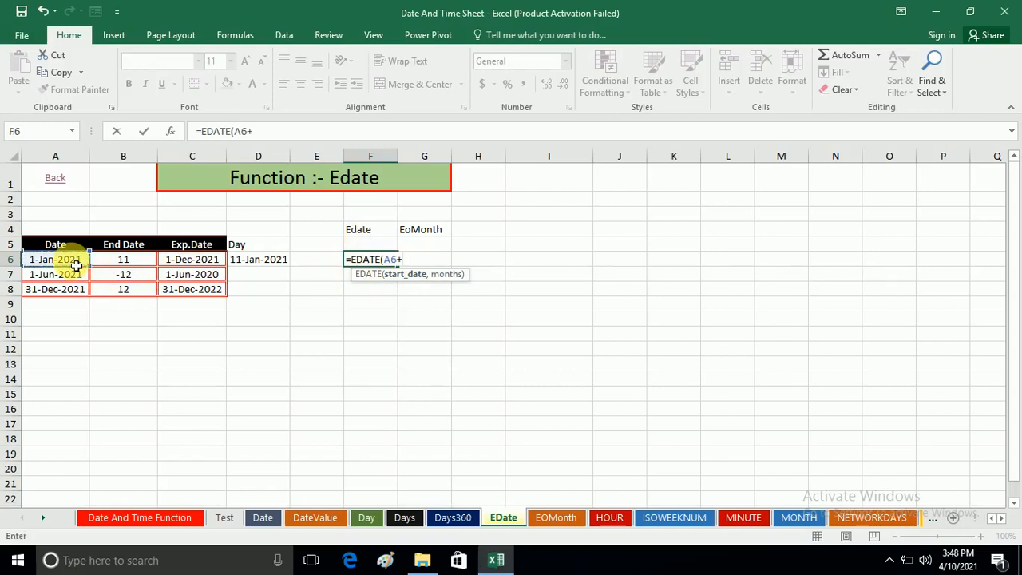
key("BackSpace")
type(",")
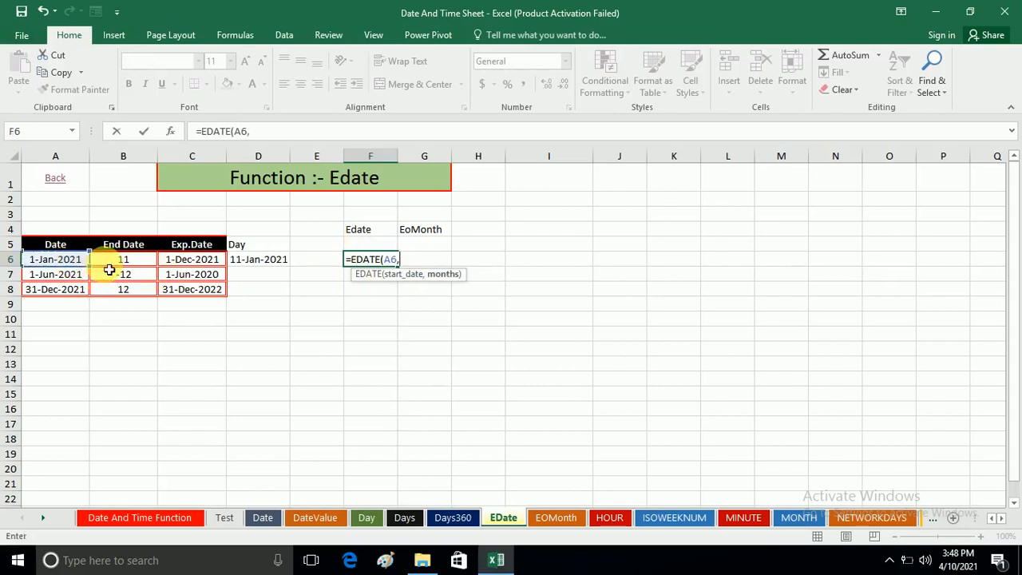
left_click(140, 264)
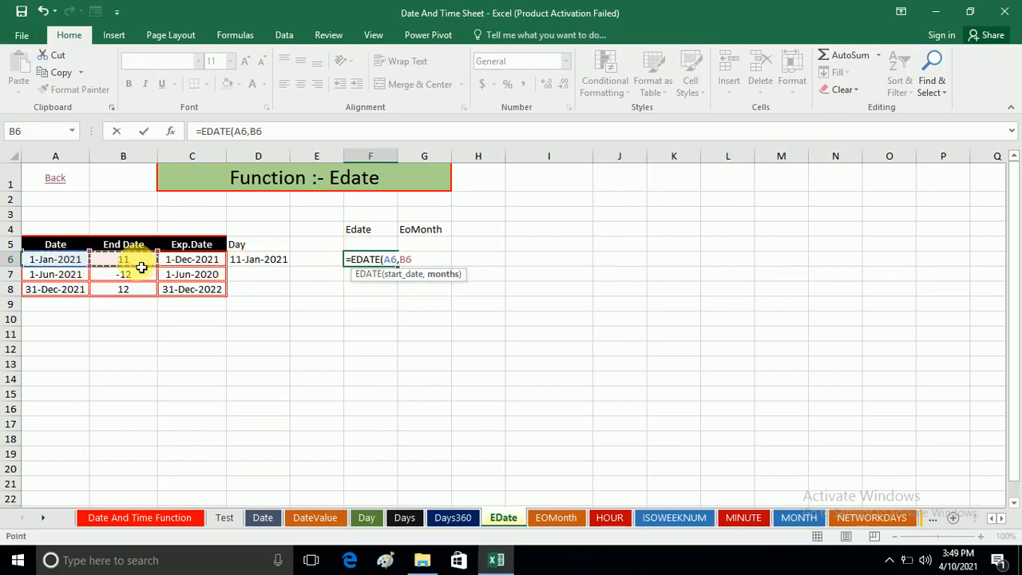
type(")")
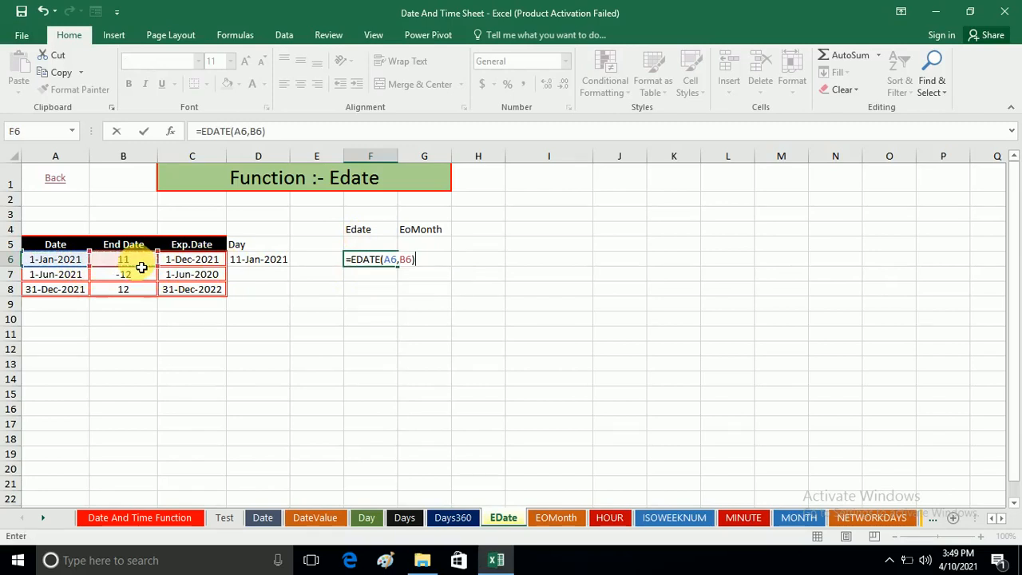
key("Return")
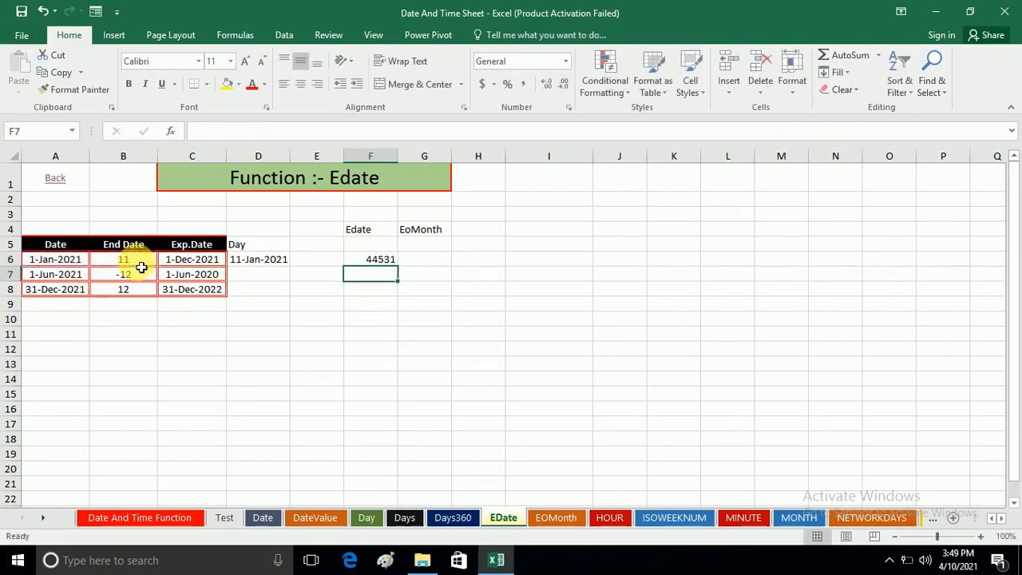
Format the EDATE result in F6 as a date in the 14-Mar-2012 style
left_click(387, 262)
right_click(382, 265)
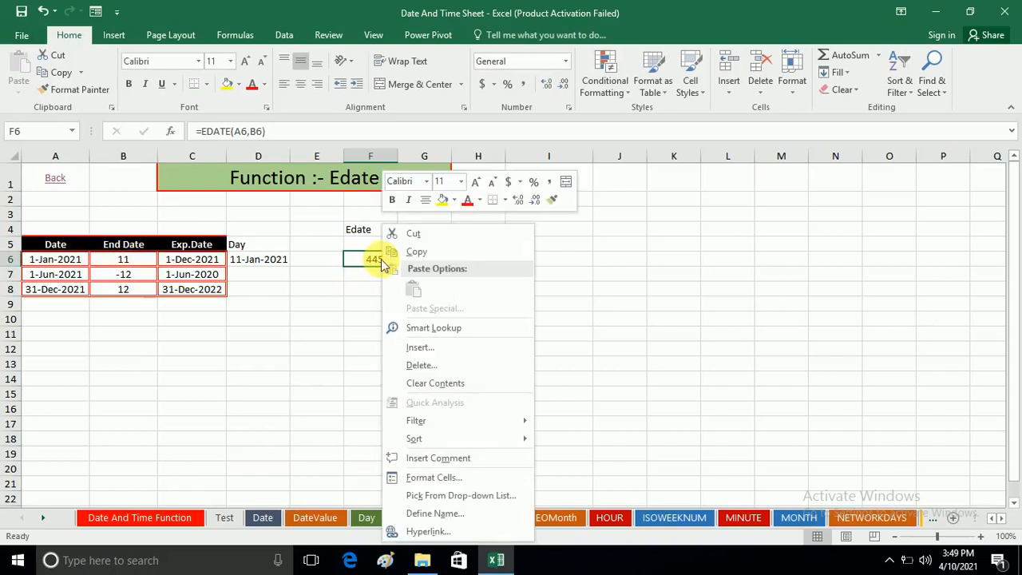
left_click(438, 478)
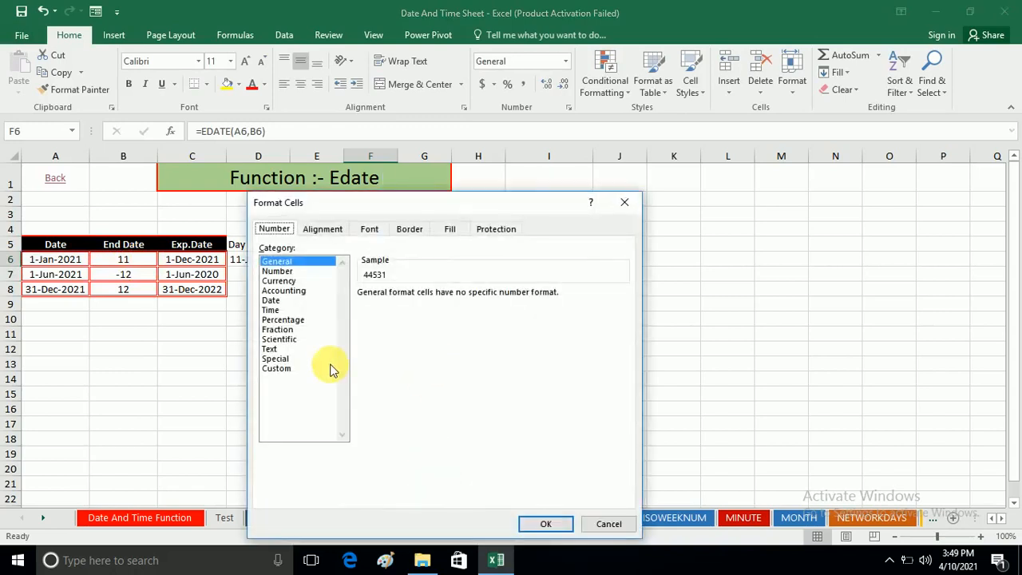
left_click(271, 300)
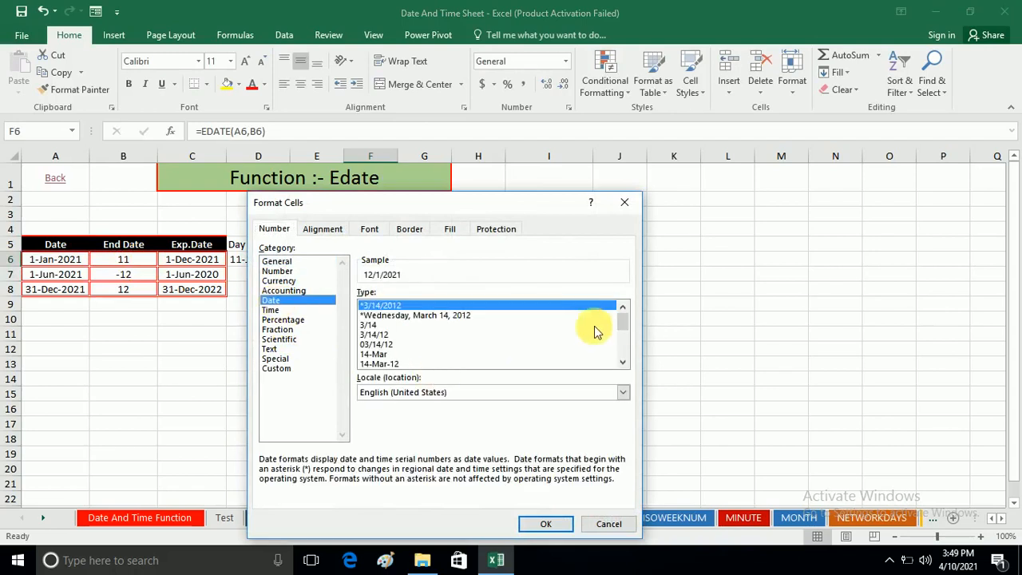
left_click_drag(621, 320, 618, 354)
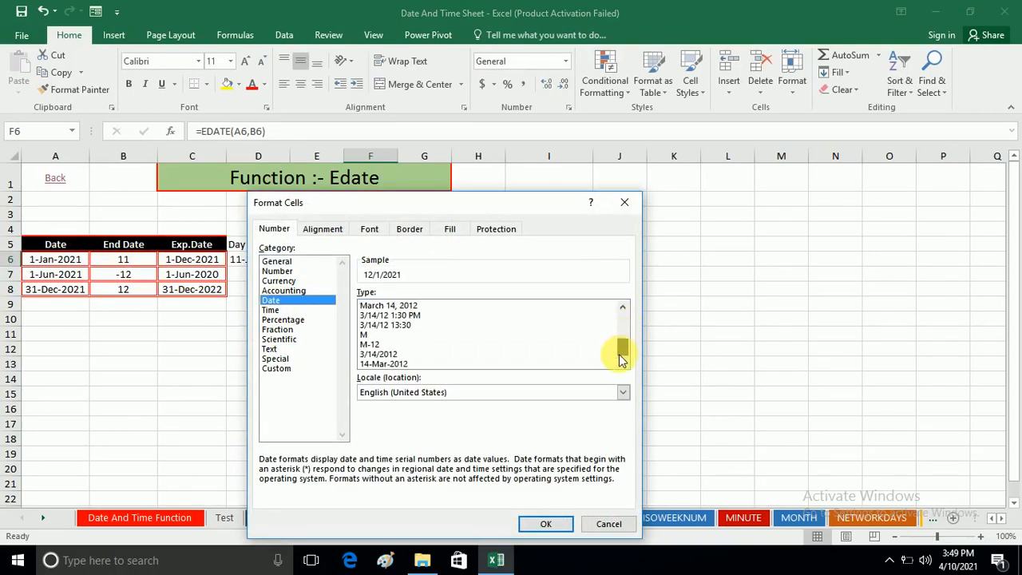
left_click(371, 364)
left_click(545, 524)
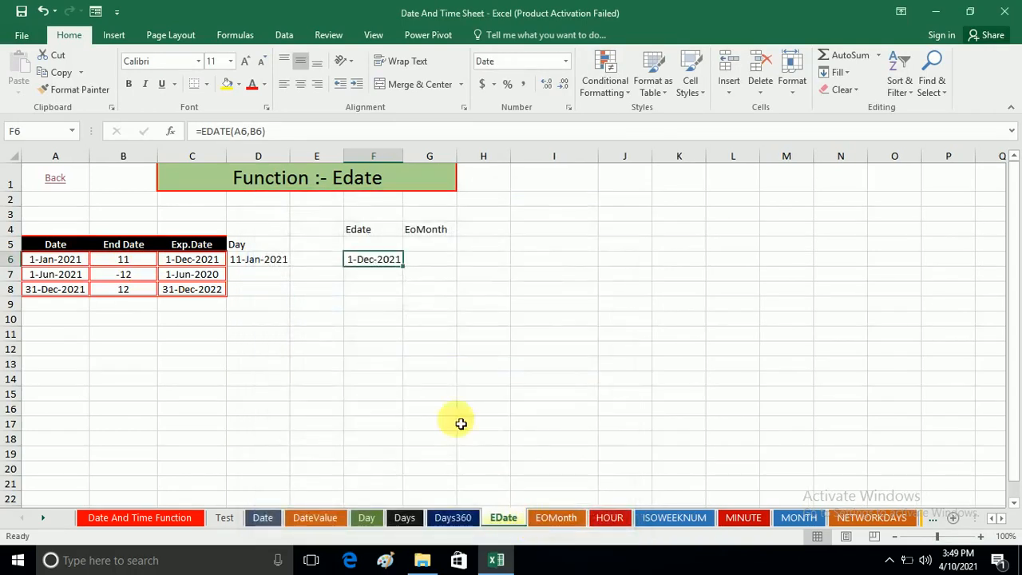
left_click(435, 377)
left_click(376, 264)
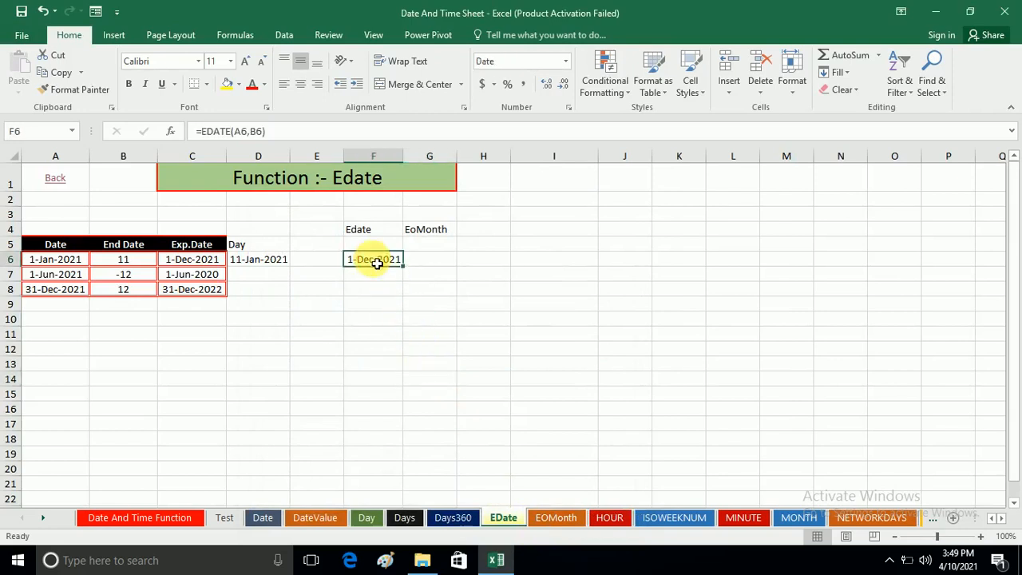
Enter =EOMONTH(A6,B6) in G6 under the EoMonth heading
left_click(430, 265)
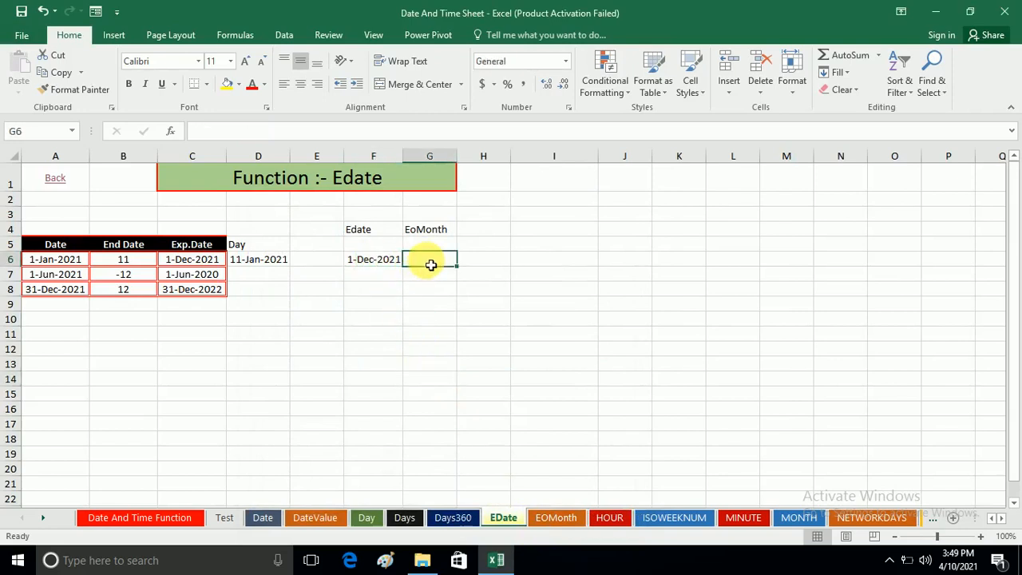
type("=")
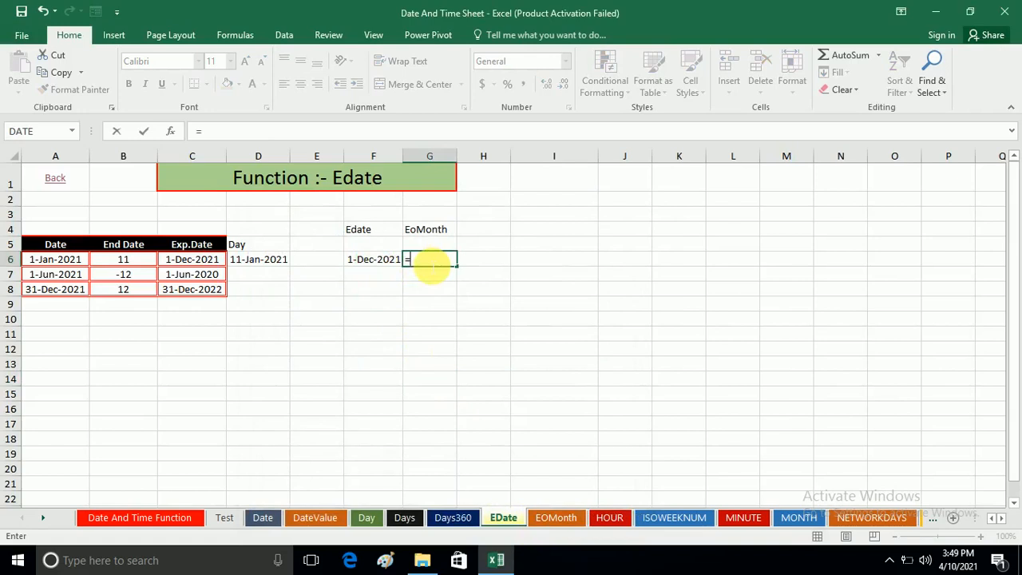
type("e")
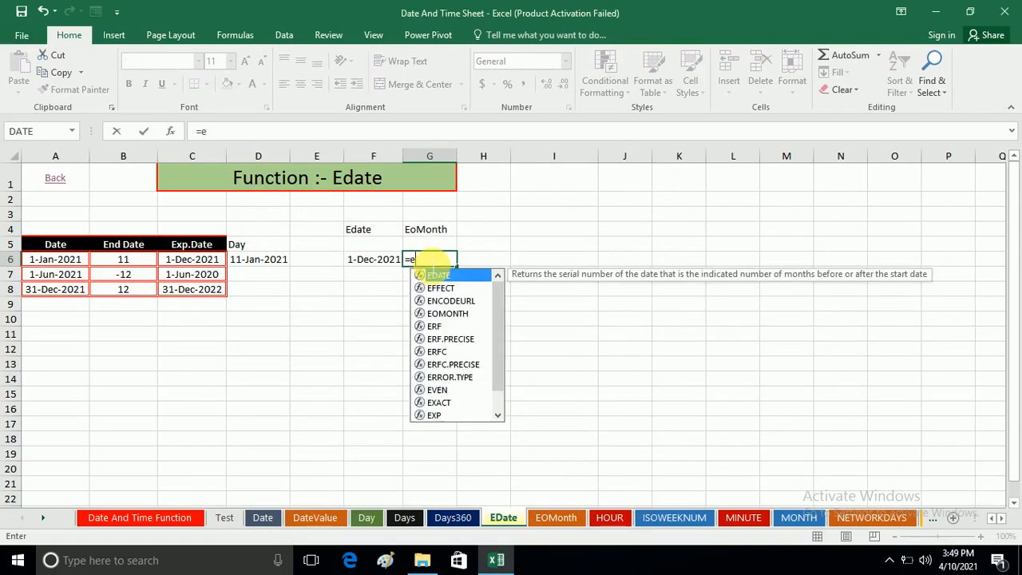
type("o")
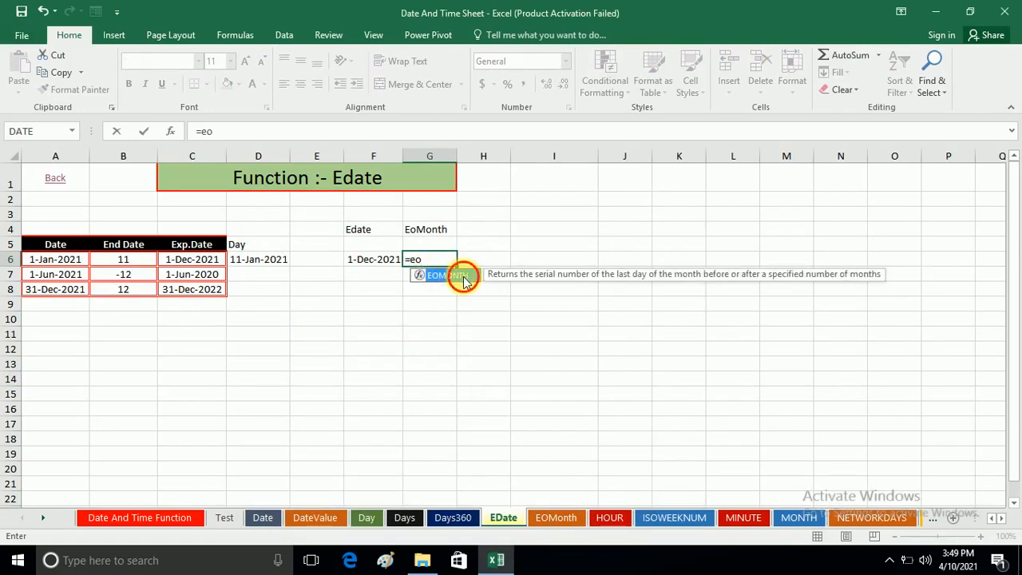
double_click(463, 276)
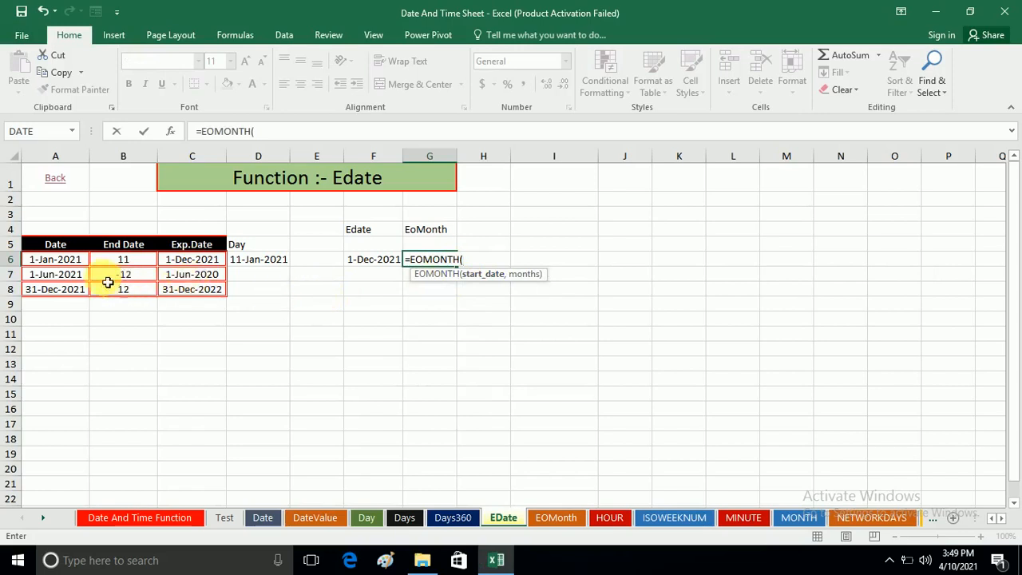
left_click(68, 266)
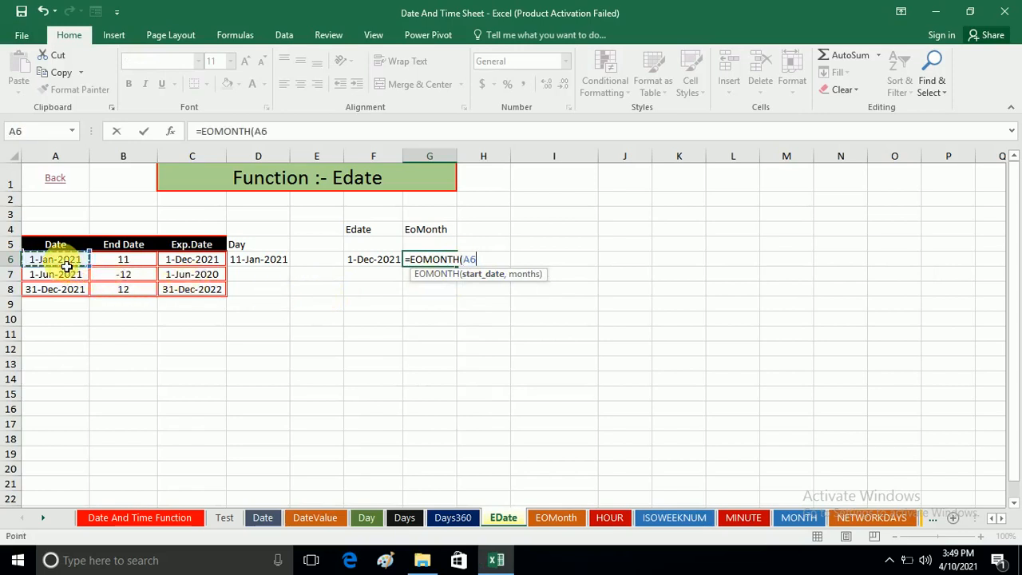
type(",")
left_click(136, 271)
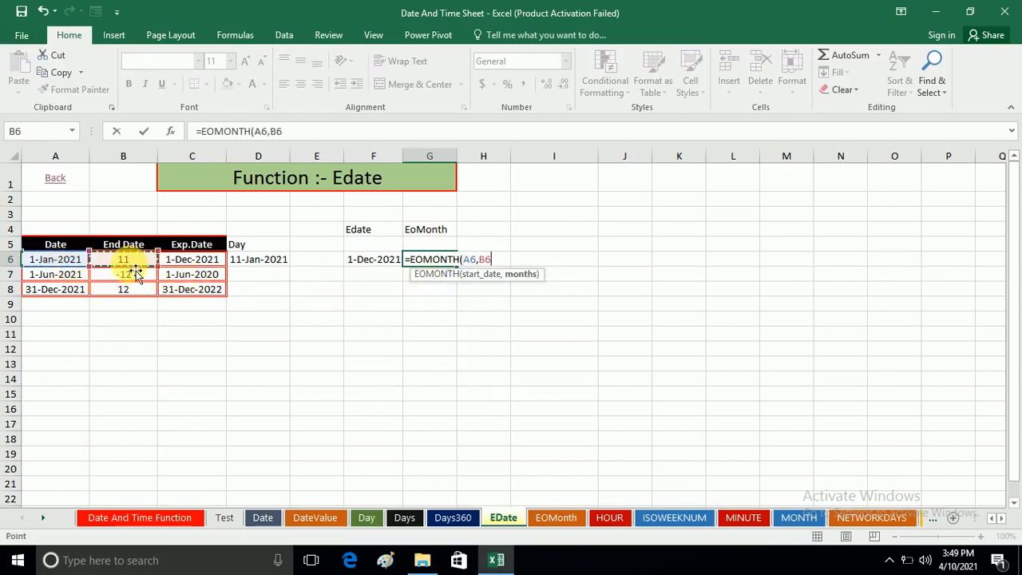
type(")")
key("Return")
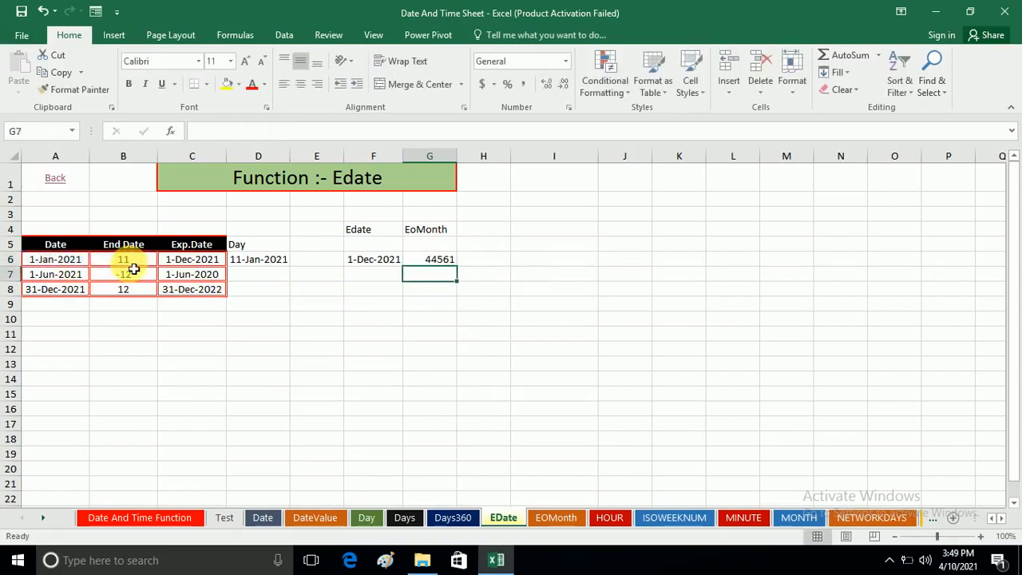
Correct the heading in G4 to EOMonth
left_click(432, 231)
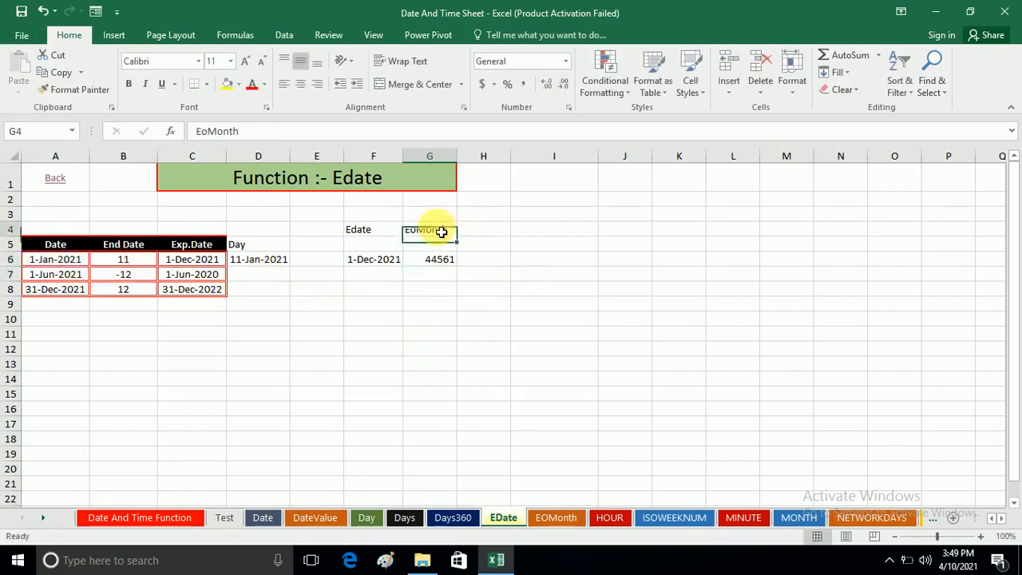
left_click(210, 134)
key("BackSpace")
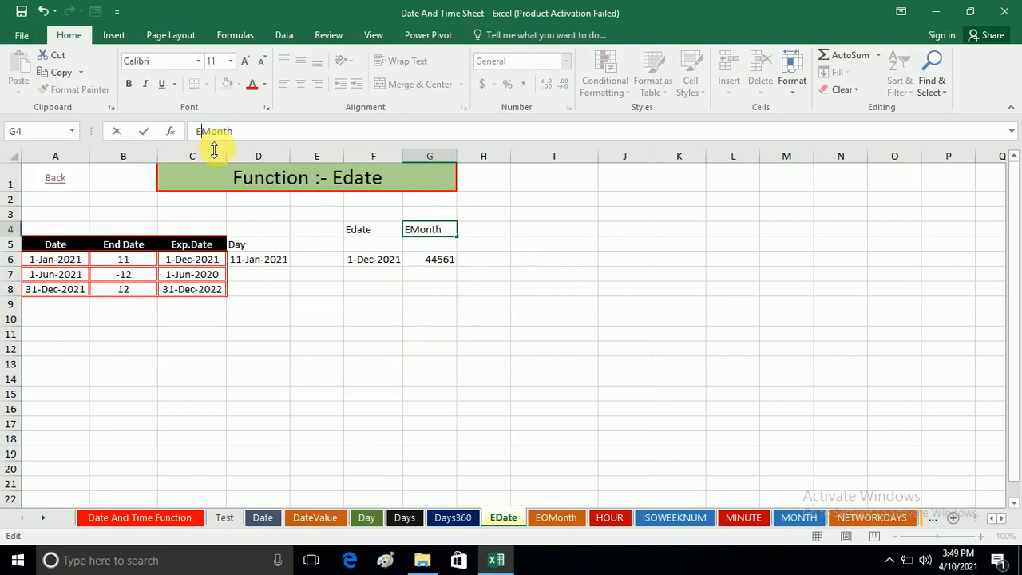
type("O")
key("Return")
Format the EOMONTH result in G6 as a date in the 14-Mar-2012 style
left_click(444, 261)
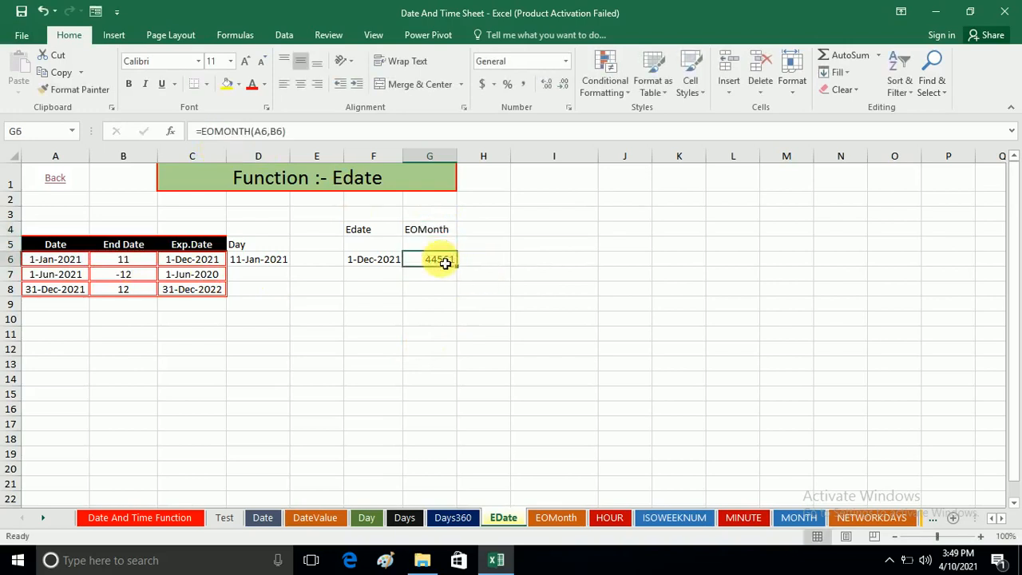
right_click(444, 261)
left_click(505, 479)
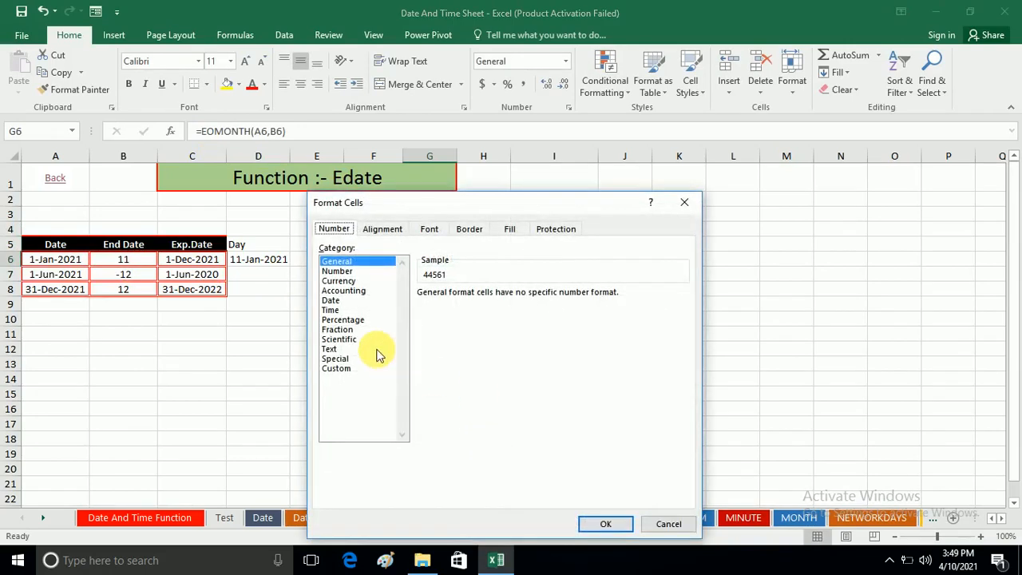
left_click(333, 301)
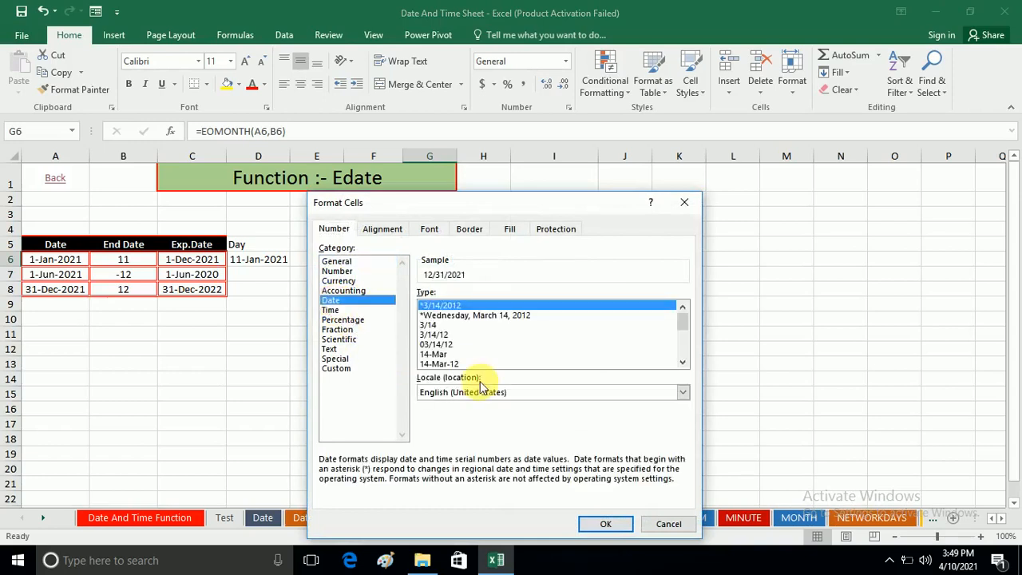
left_click(454, 364)
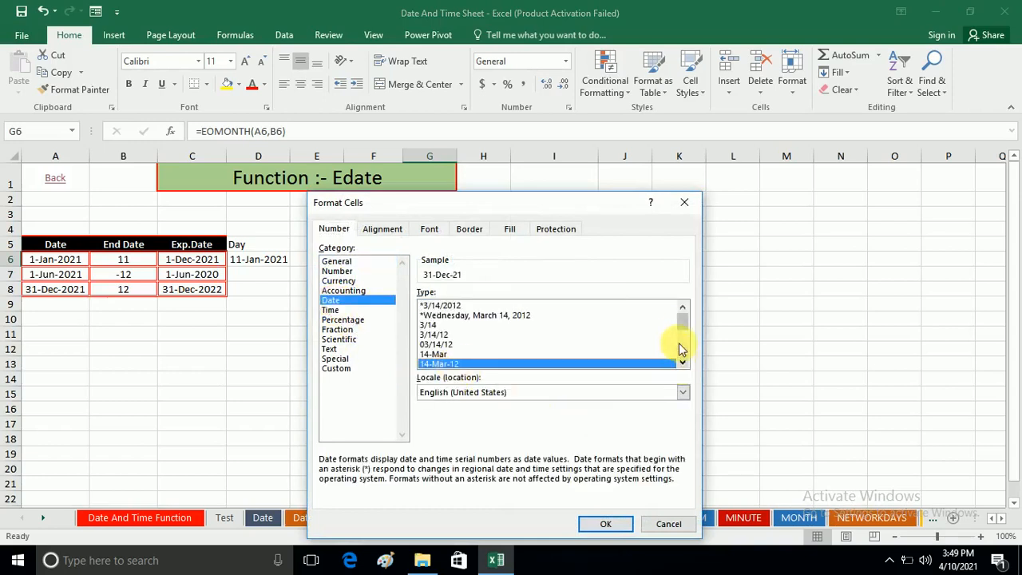
left_click_drag(680, 323, 681, 379)
left_click(457, 364)
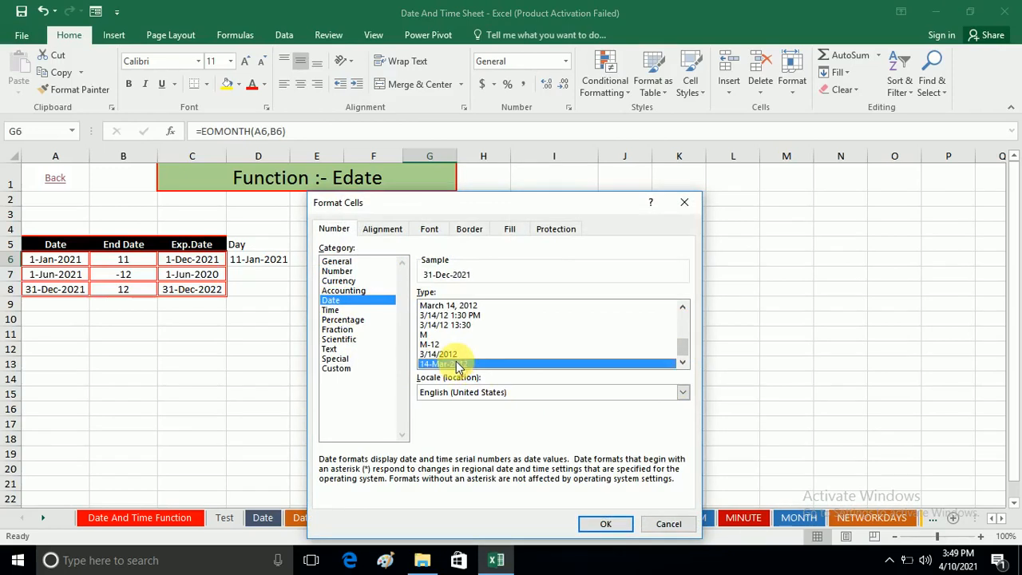
left_click(605, 522)
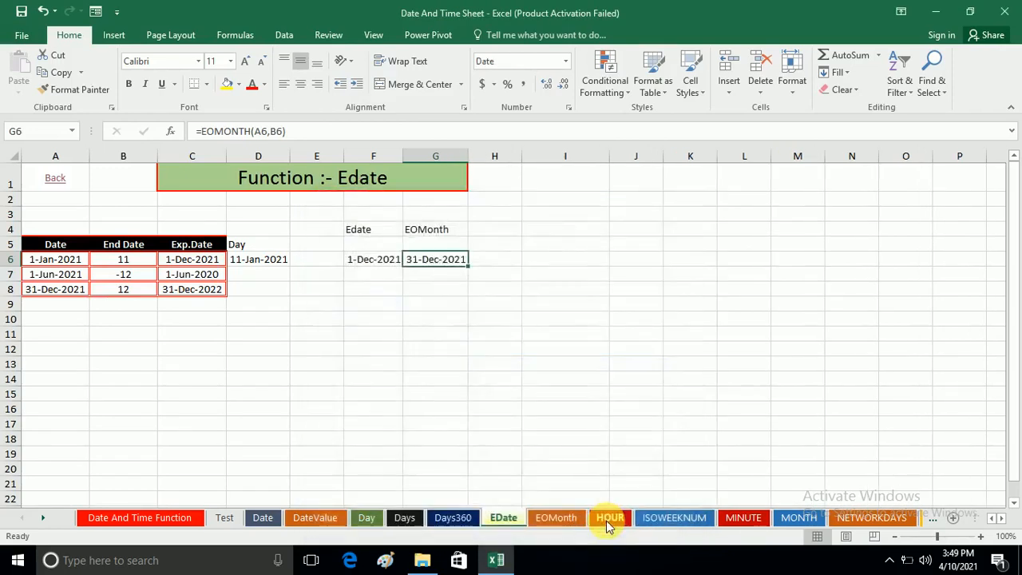
left_click(465, 321)
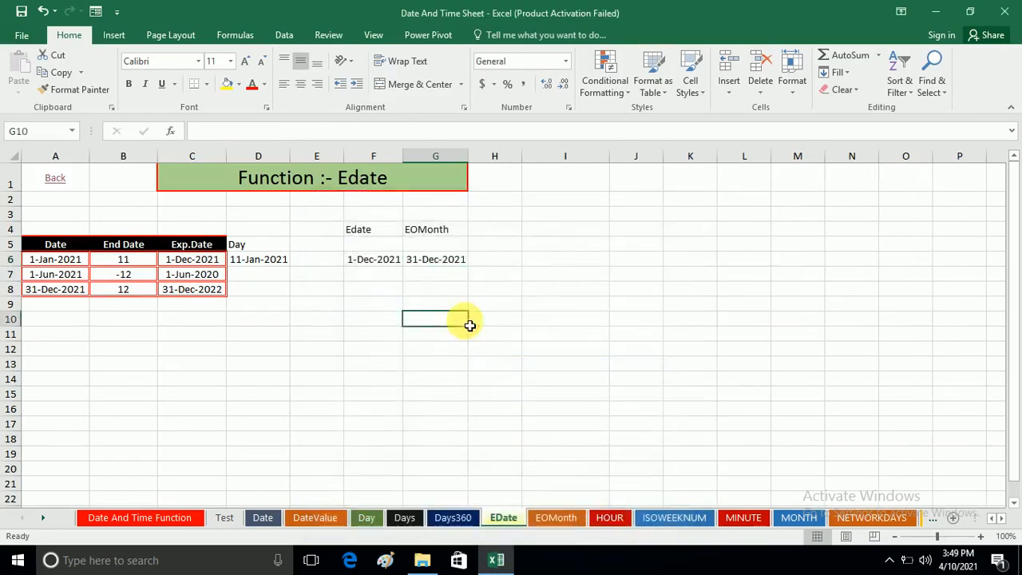
Change the first row's Date in A6 to 1/12/2021 and widen column F to fit the EDATE result
left_click(388, 260)
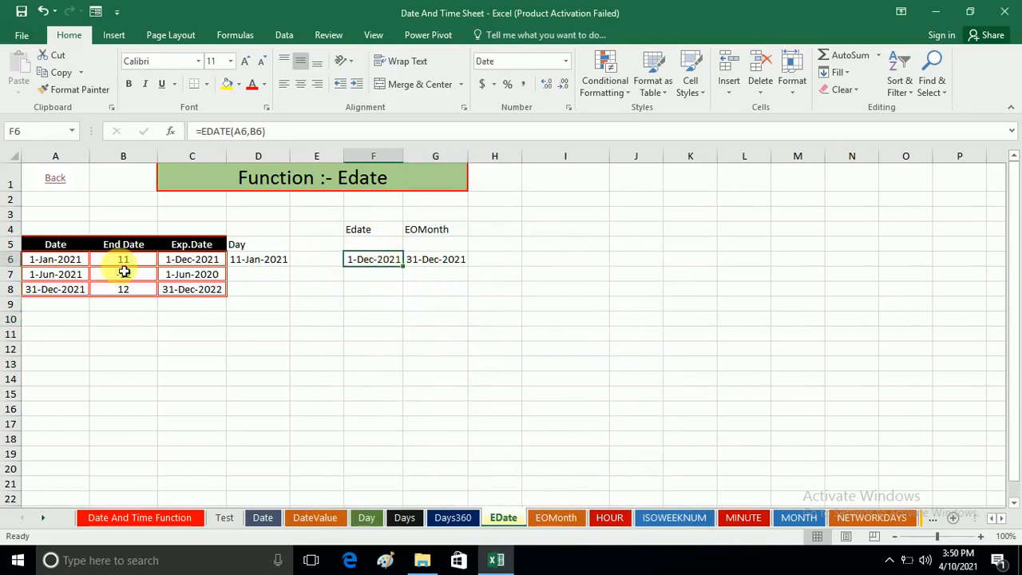
left_click(37, 260)
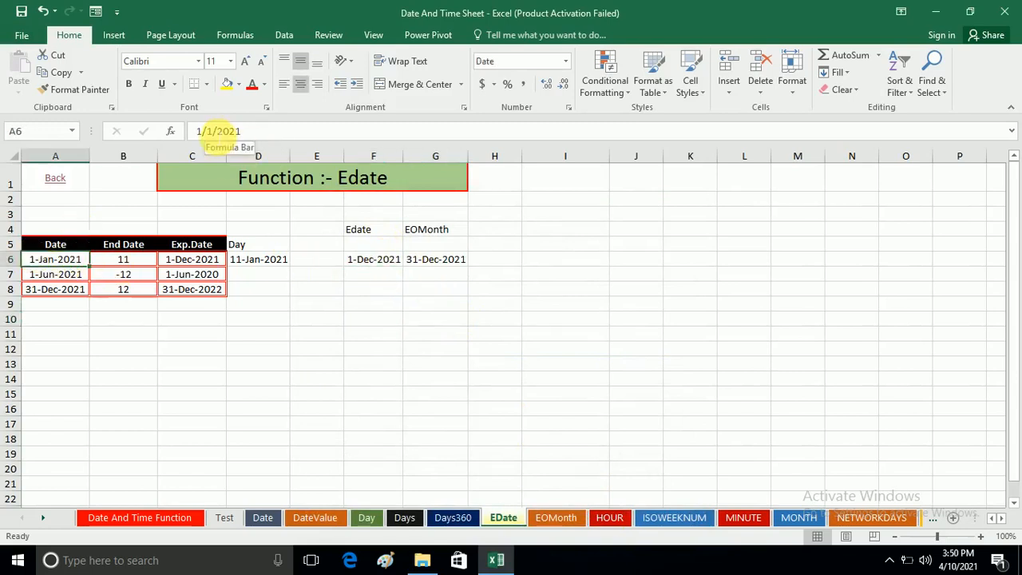
left_click(217, 132)
left_click(217, 132)
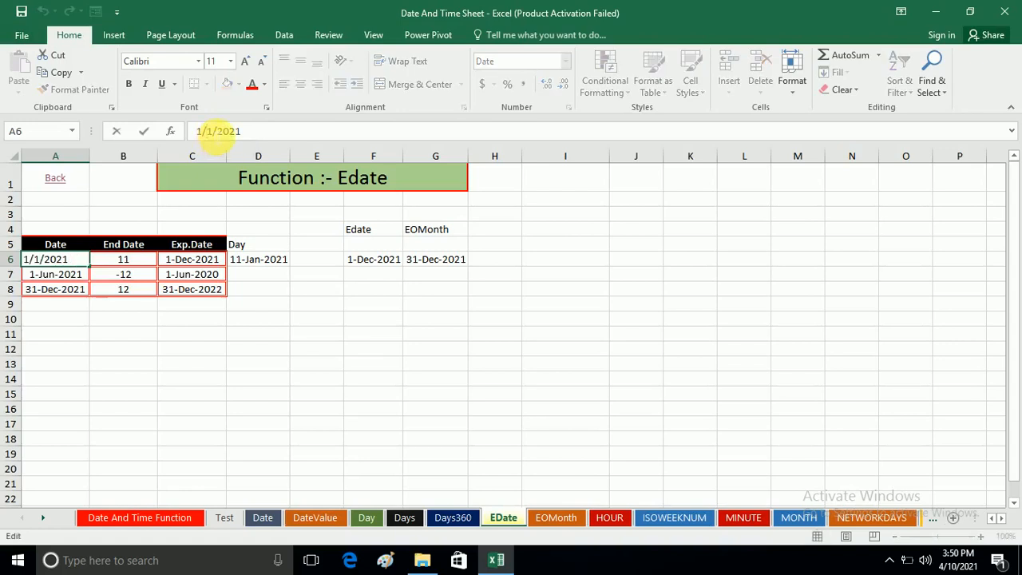
type("2")
key("Return")
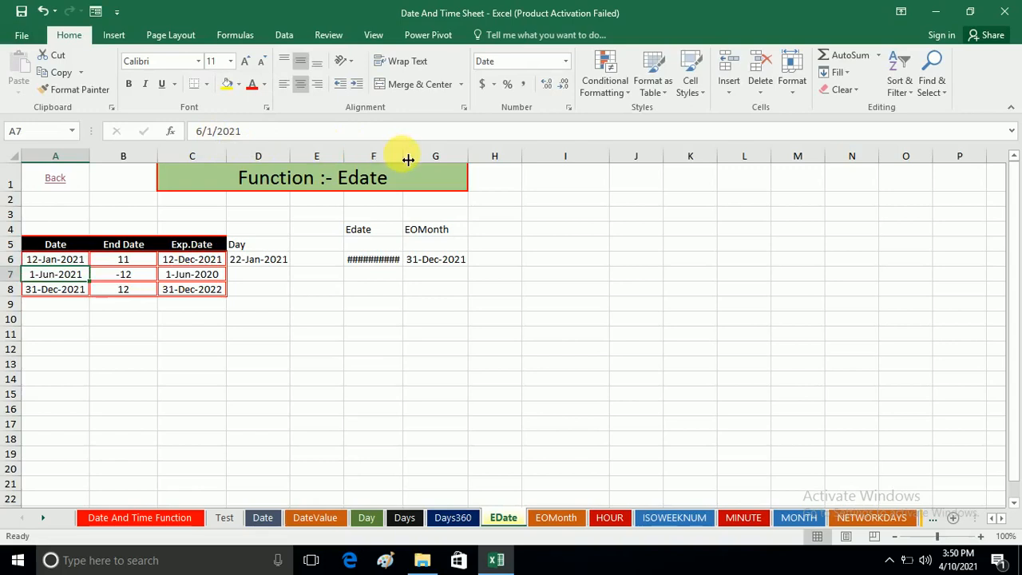
left_click_drag(403, 157, 418, 166)
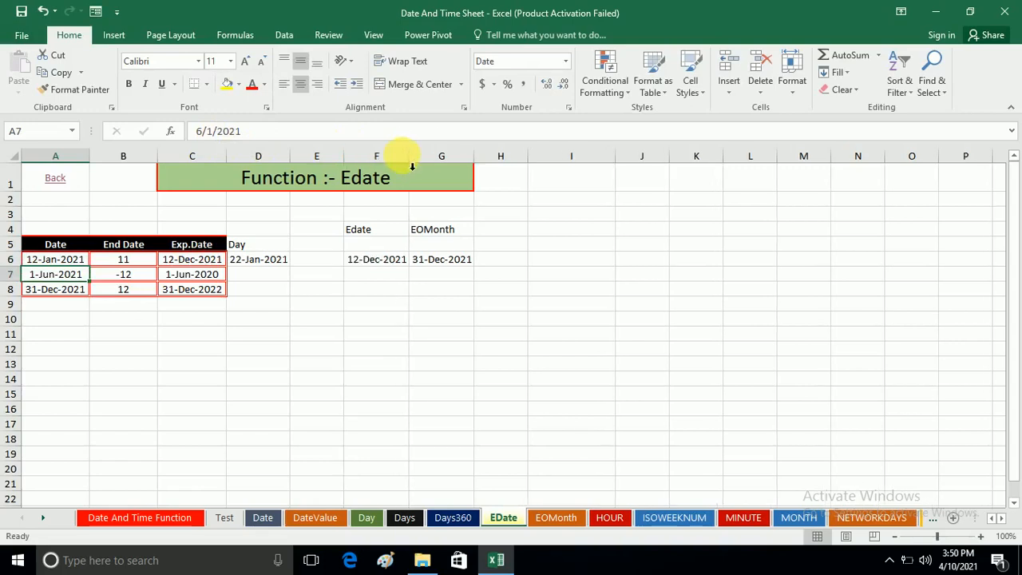
Compare the EDATE result in F6 with the EOMONTH result in G6 and check the month offset in B6
left_click(387, 261)
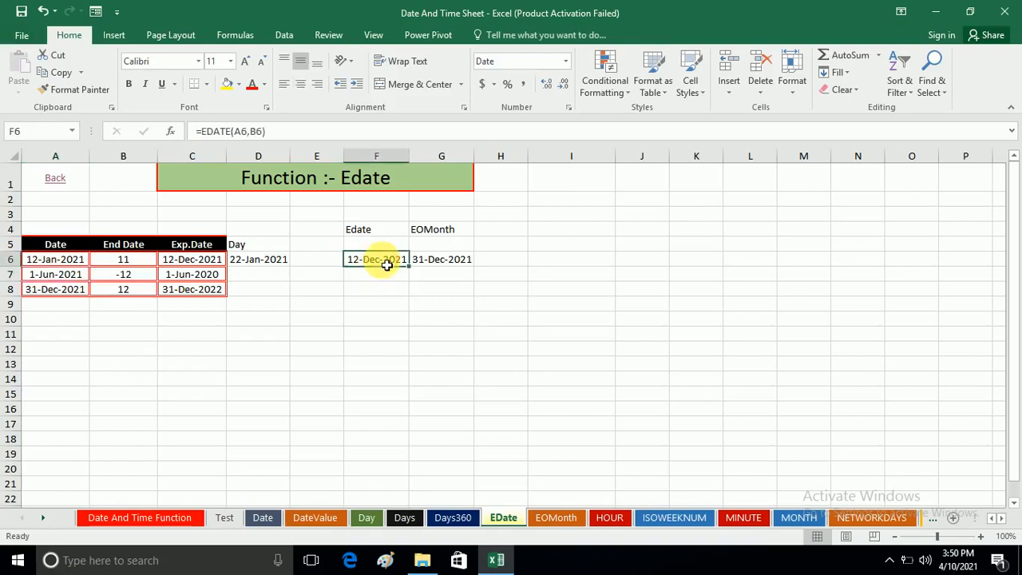
left_click(445, 263)
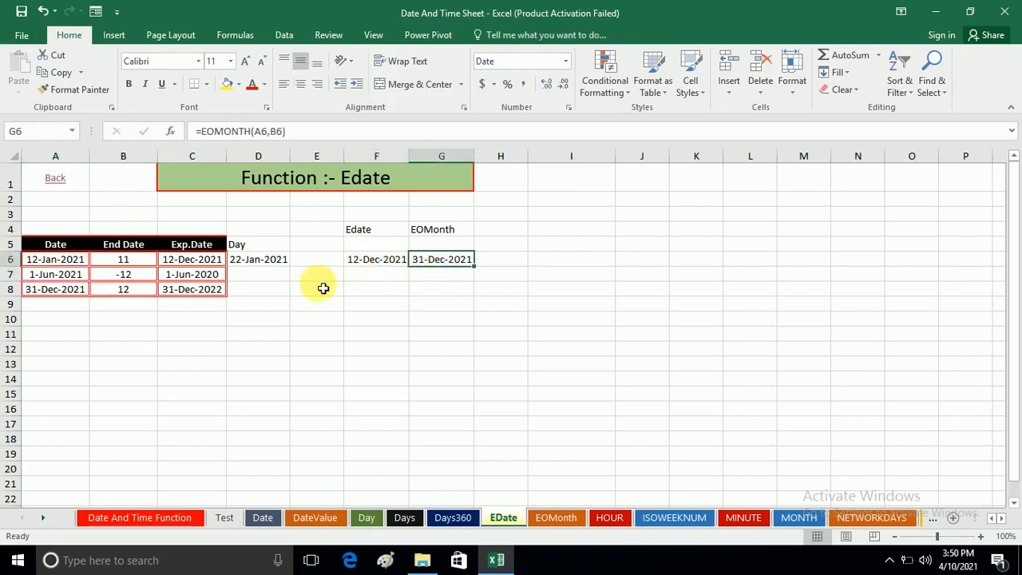
left_click(133, 266)
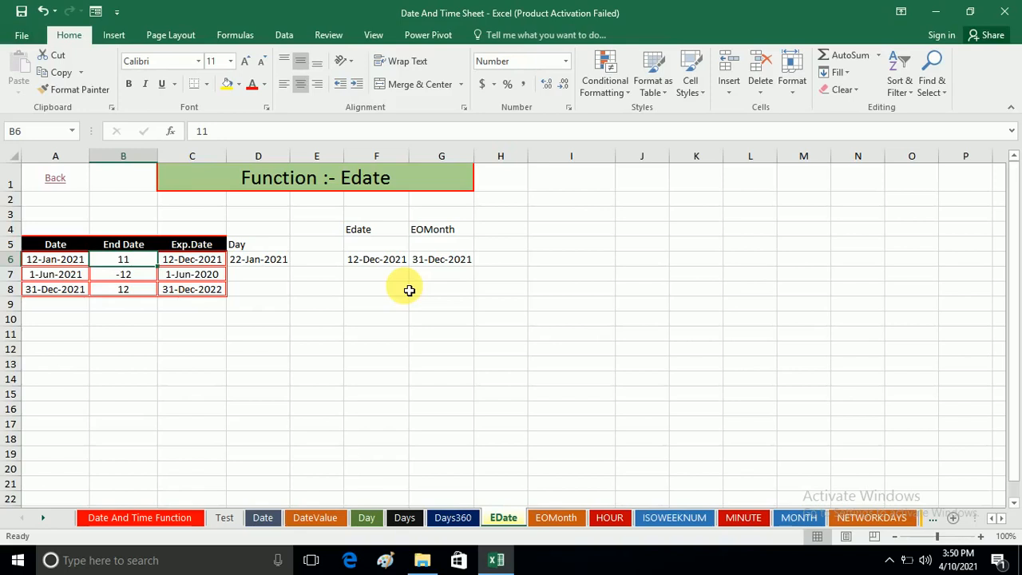
On the EOMonth sheet, fill the EOMONTH formula from C6 down through C9 and check the formula in C7
left_click(559, 516)
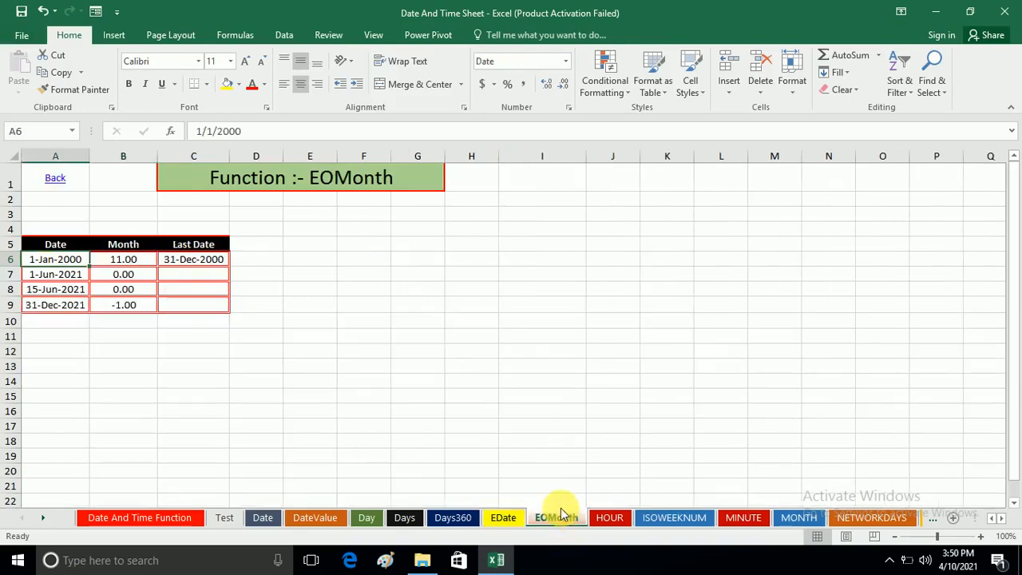
left_click(195, 259)
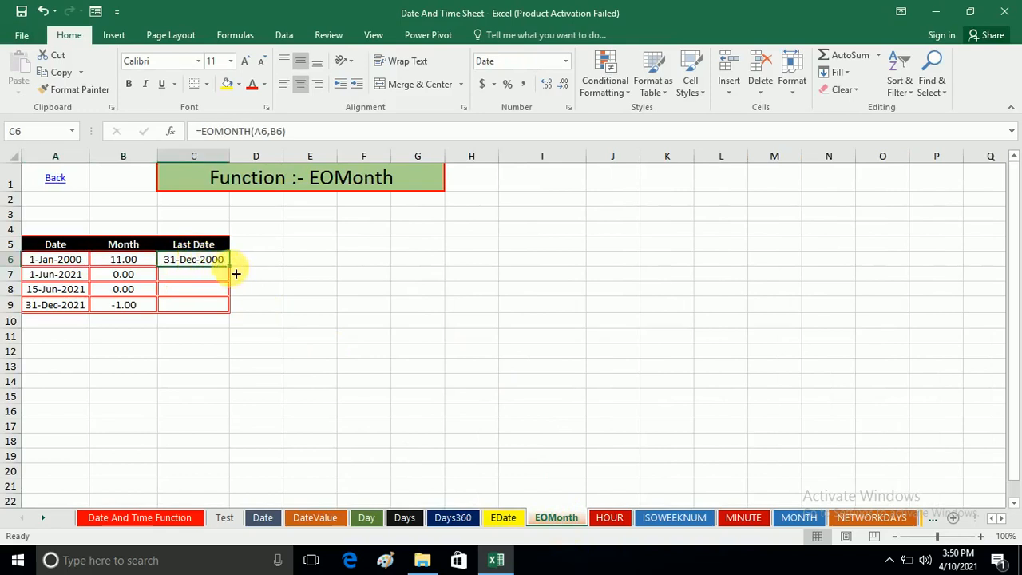
double_click(237, 274)
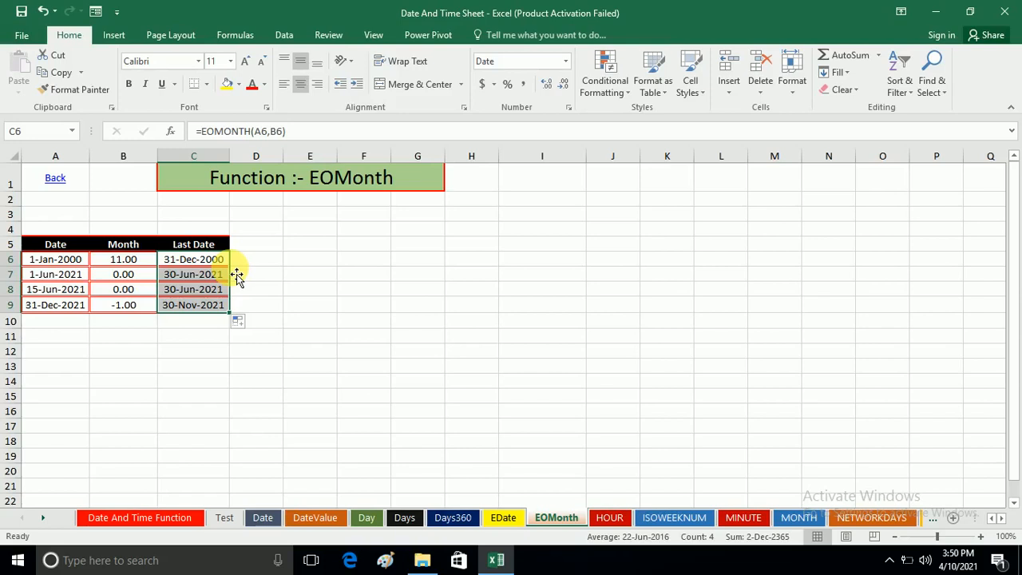
left_click(208, 274)
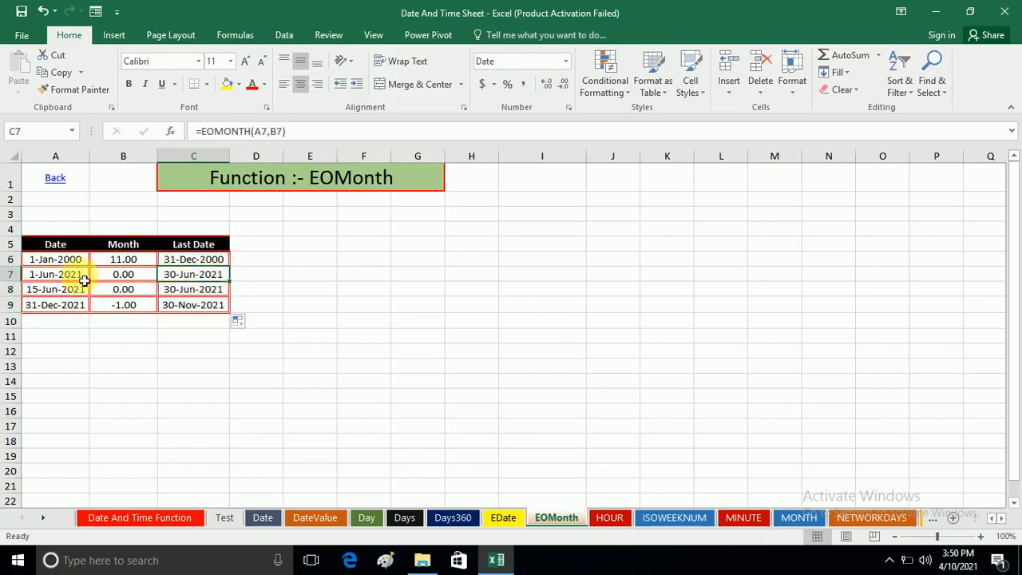
Change the month of the date in A7 to February, keeping day 1 and year 2021
left_click(44, 275)
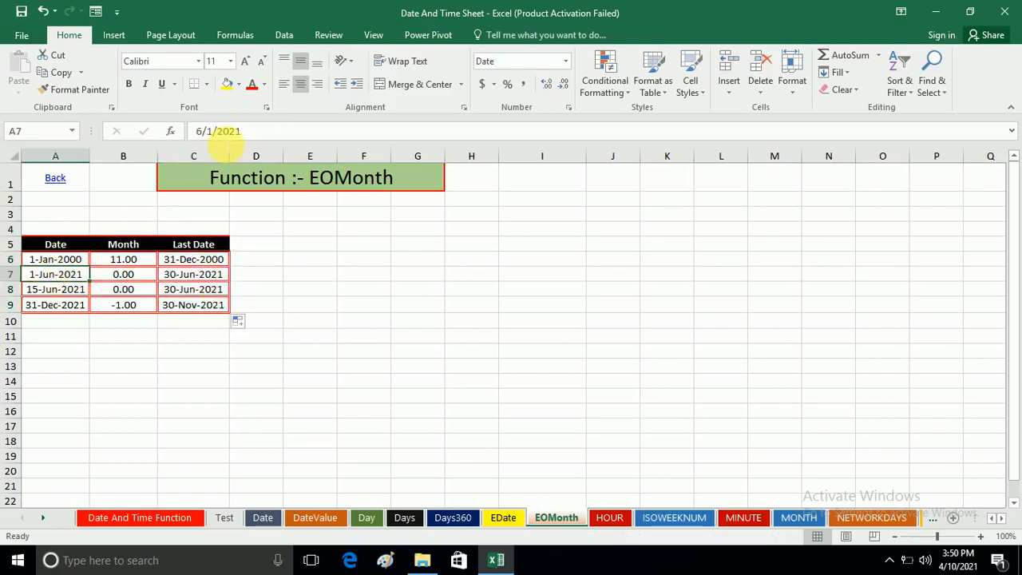
left_click(201, 131)
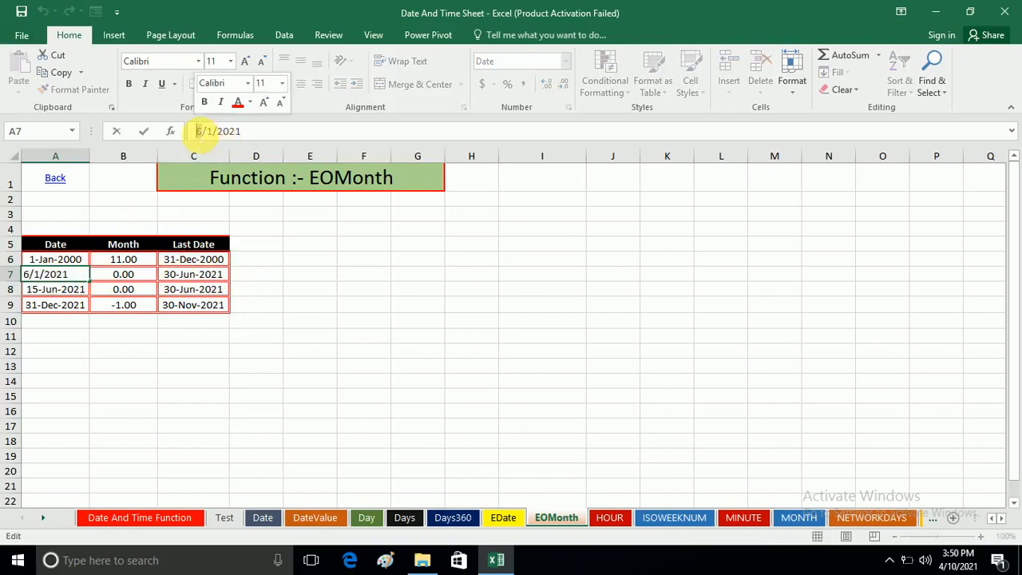
type("fe")
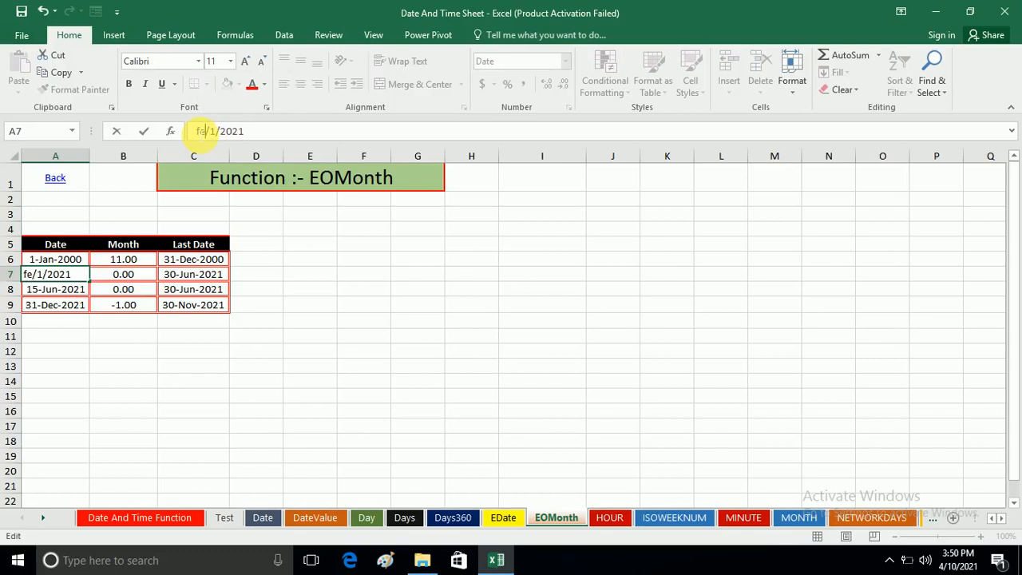
type("b")
key("Return")
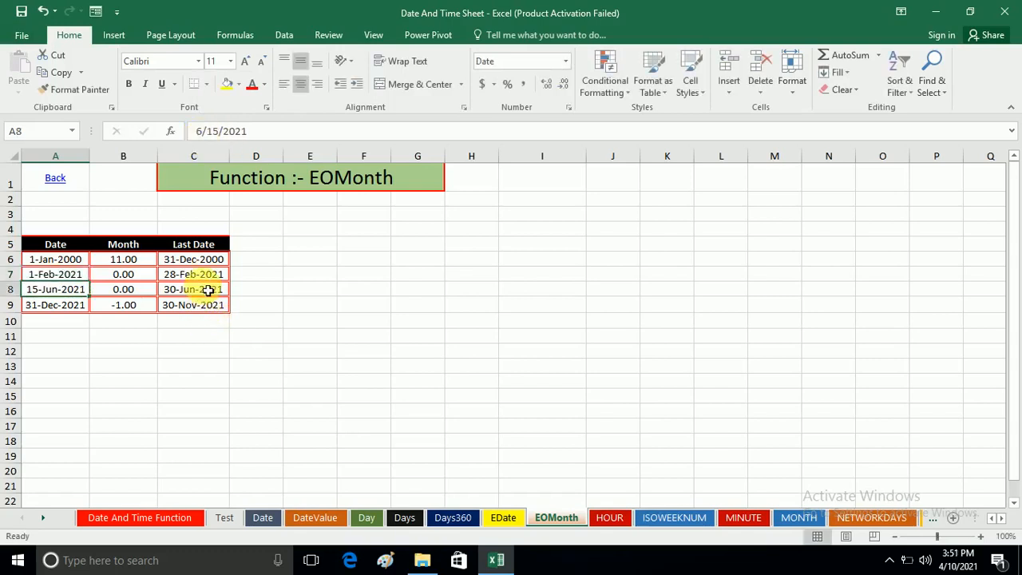
Check the last day of February 2021 in the system calendar, and return to the worksheet
left_click(965, 565)
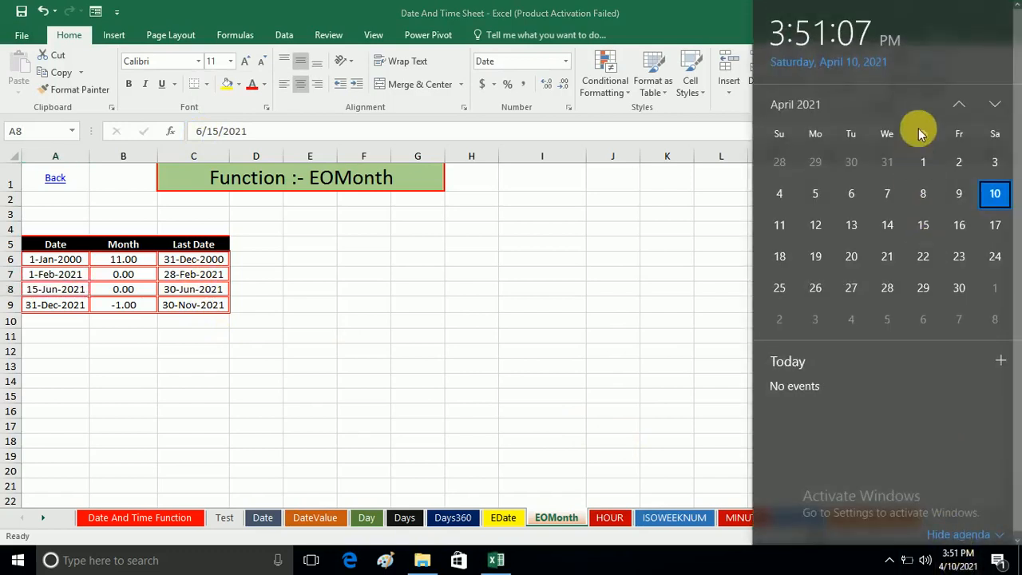
left_click(960, 102)
left_click(960, 102)
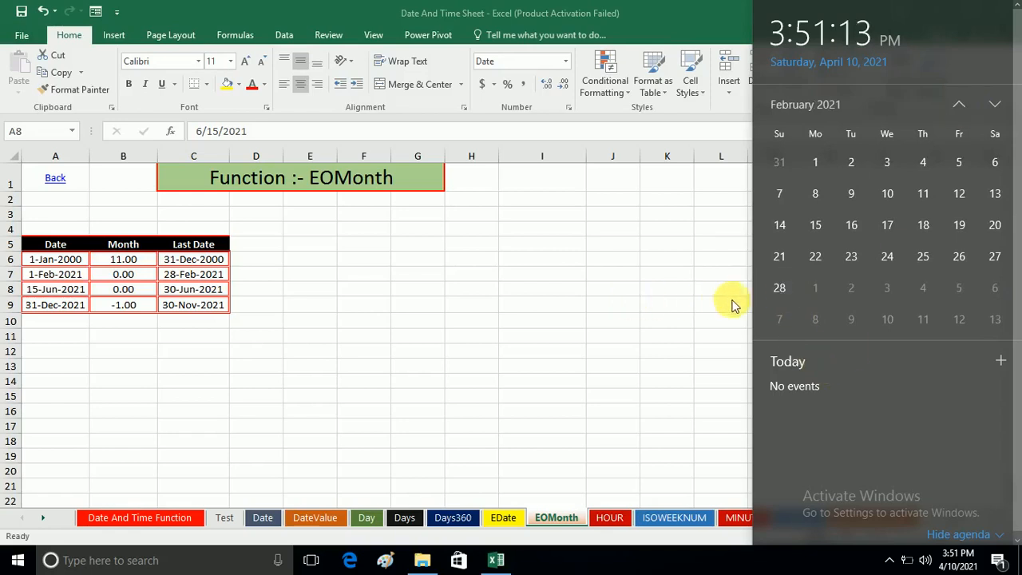
left_click(504, 311)
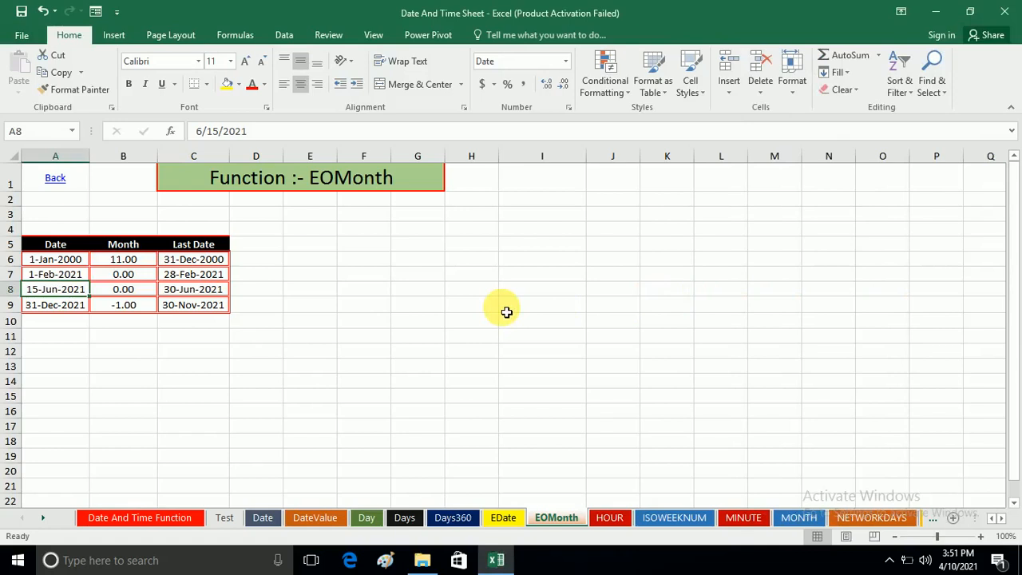
Refill the EOMONTH formula from C6 down through C9 and return to the Date And Time Function index
left_click(195, 258)
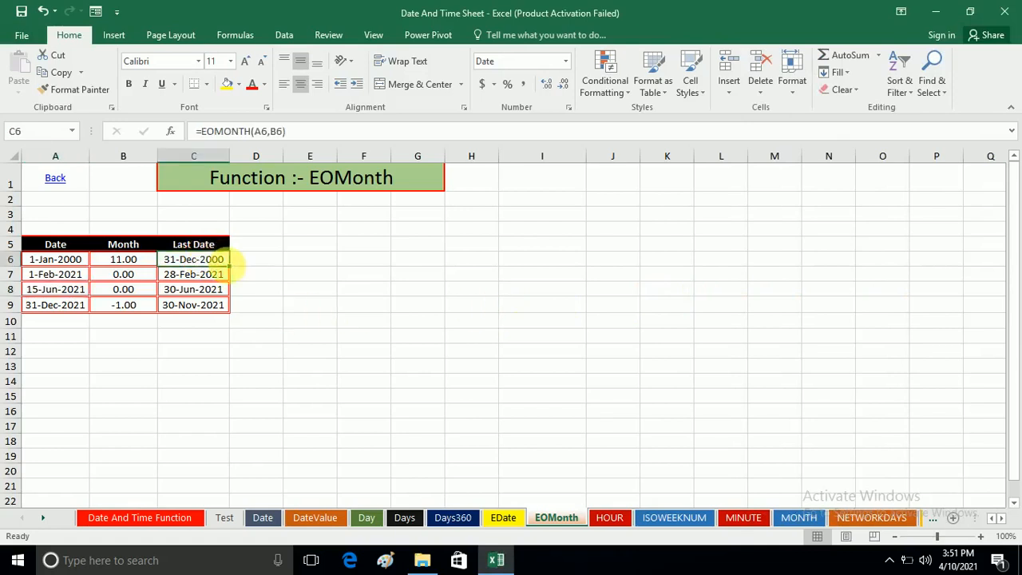
double_click(234, 274)
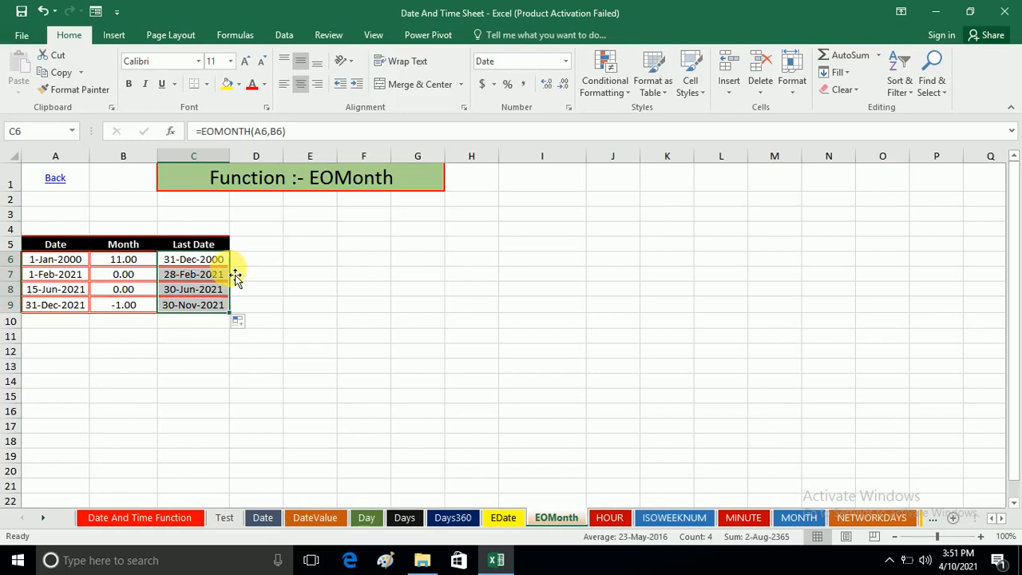
left_click(57, 185)
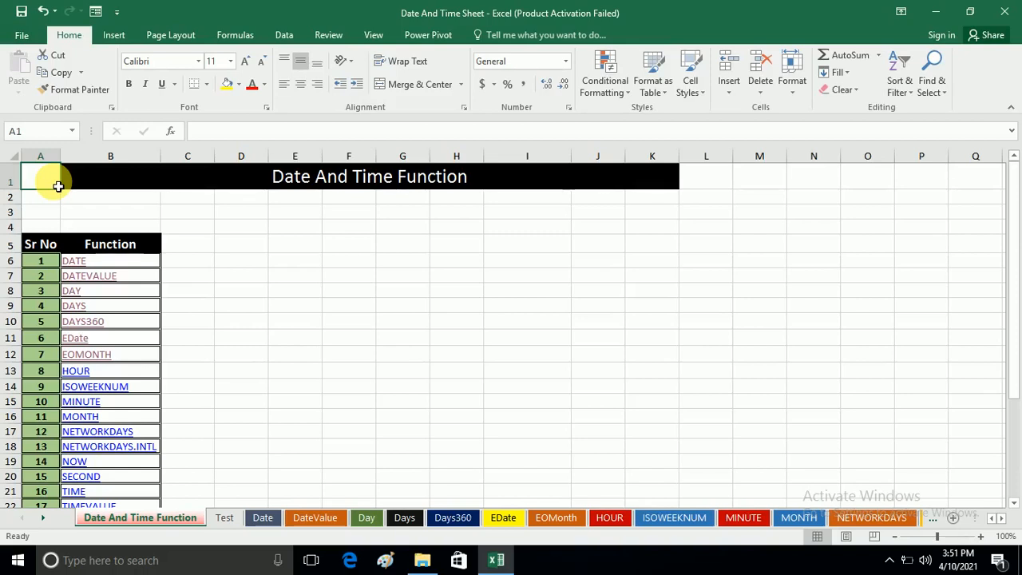
Open the HOUR sheet from the function index and widen column D to fit the Short cut Key label
left_click(79, 372)
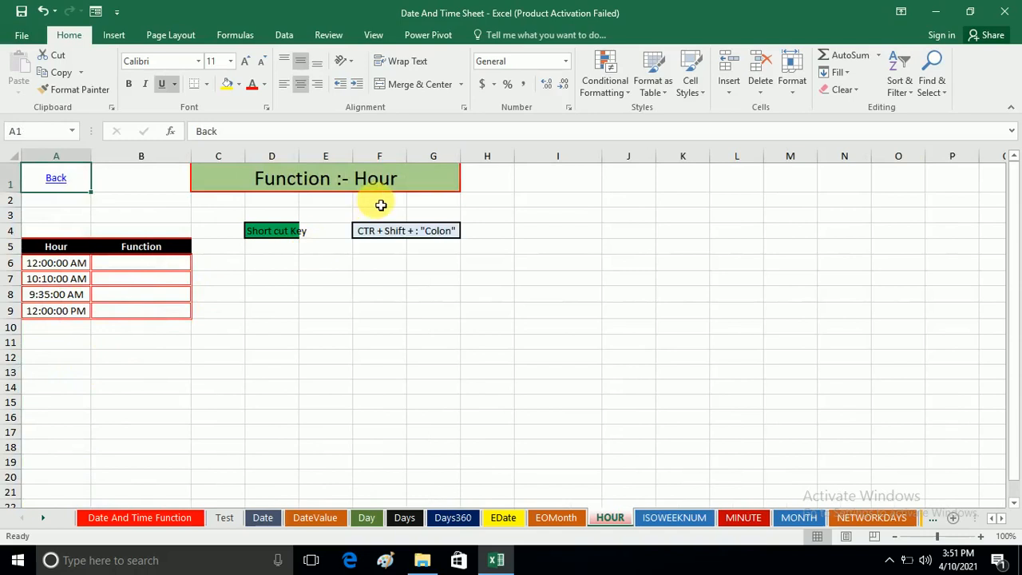
left_click(339, 314)
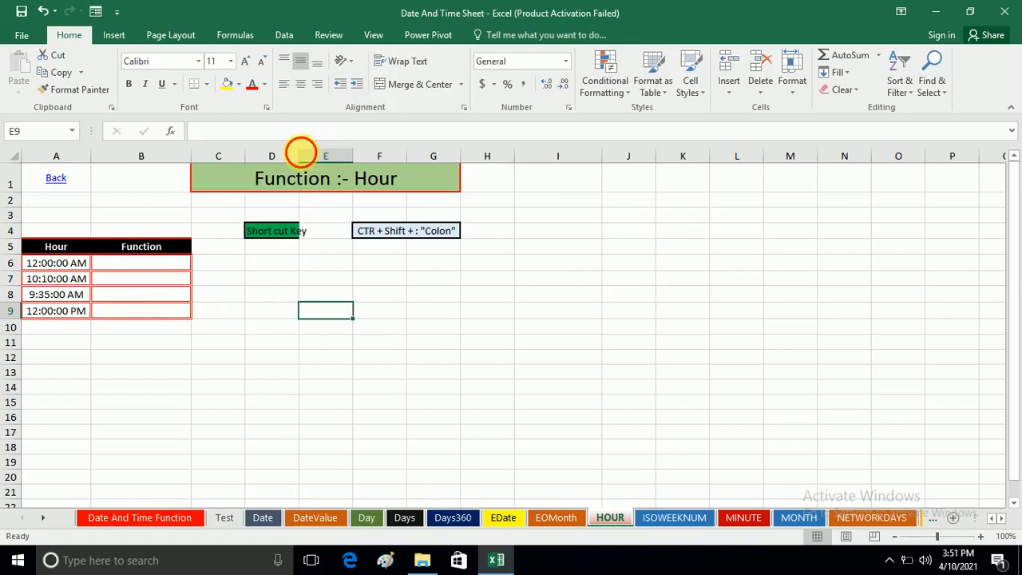
left_click_drag(299, 156, 310, 157)
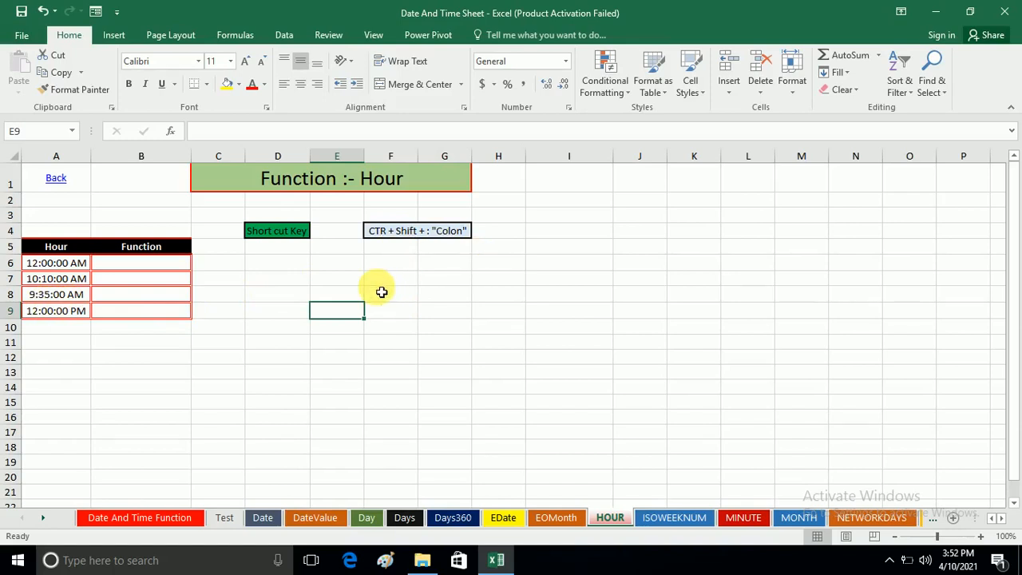
Insert the current time as a static value in E9 of the HOUR sheet
key("ctrl+shift+colon")
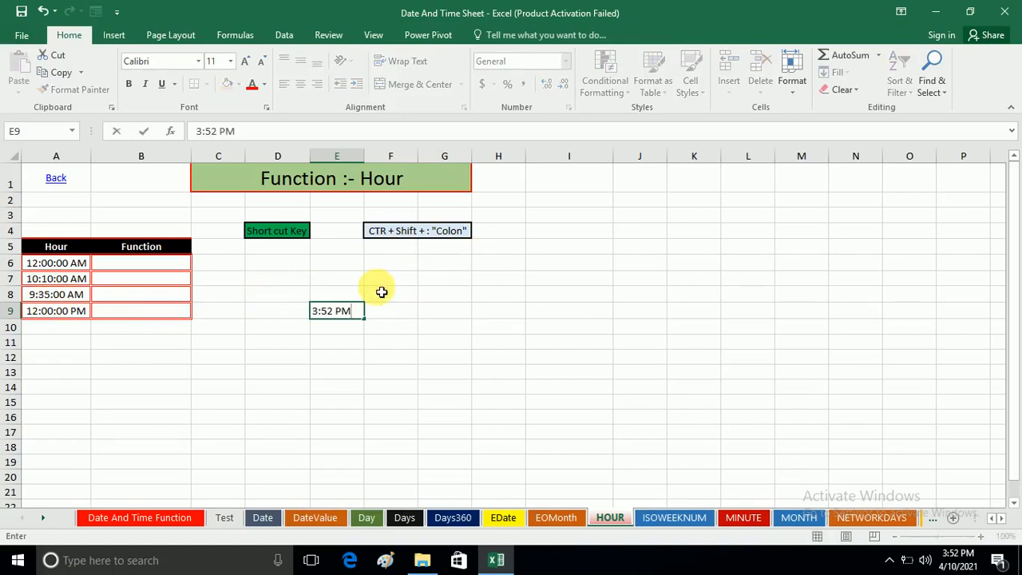
key("Return")
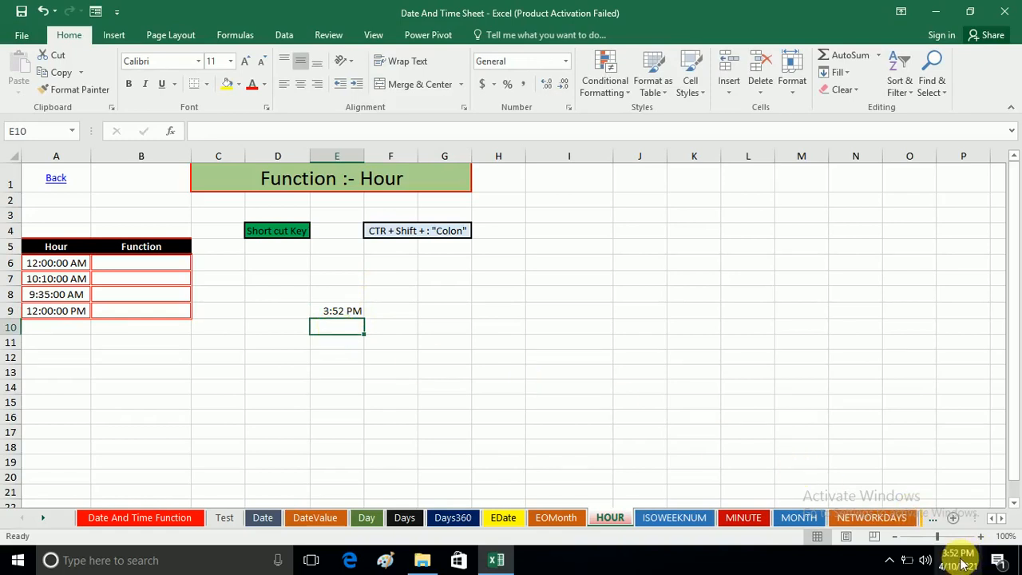
left_click(349, 314)
key("Return")
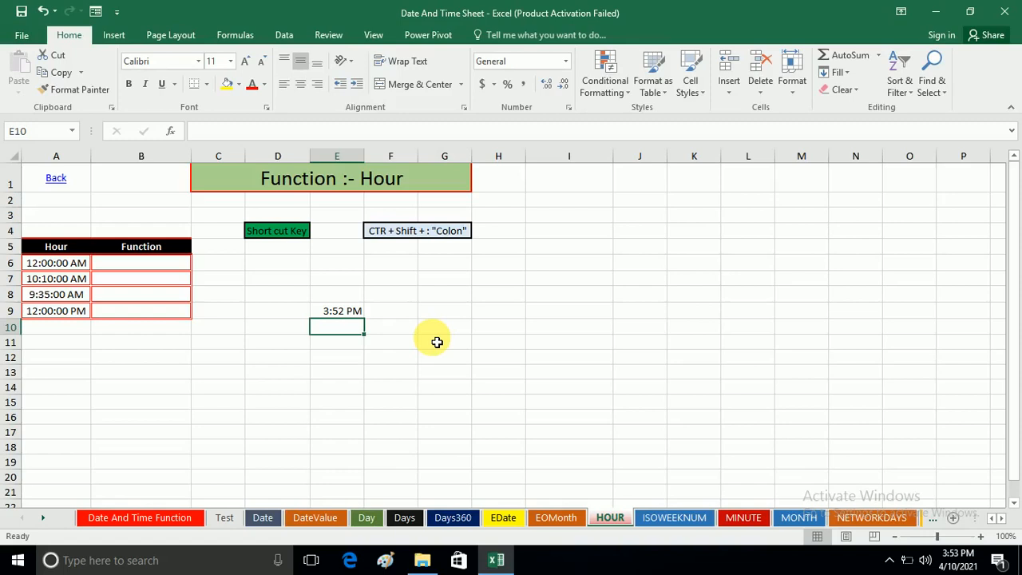
Enter the formula =HOUR(A6) in B6 for the first time in the table
left_click(147, 270)
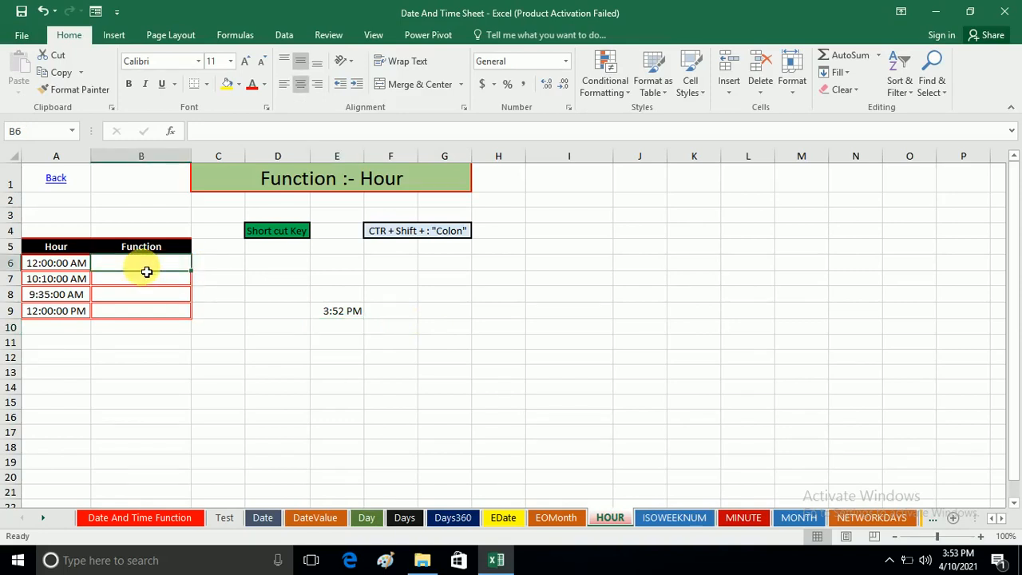
type("=hour")
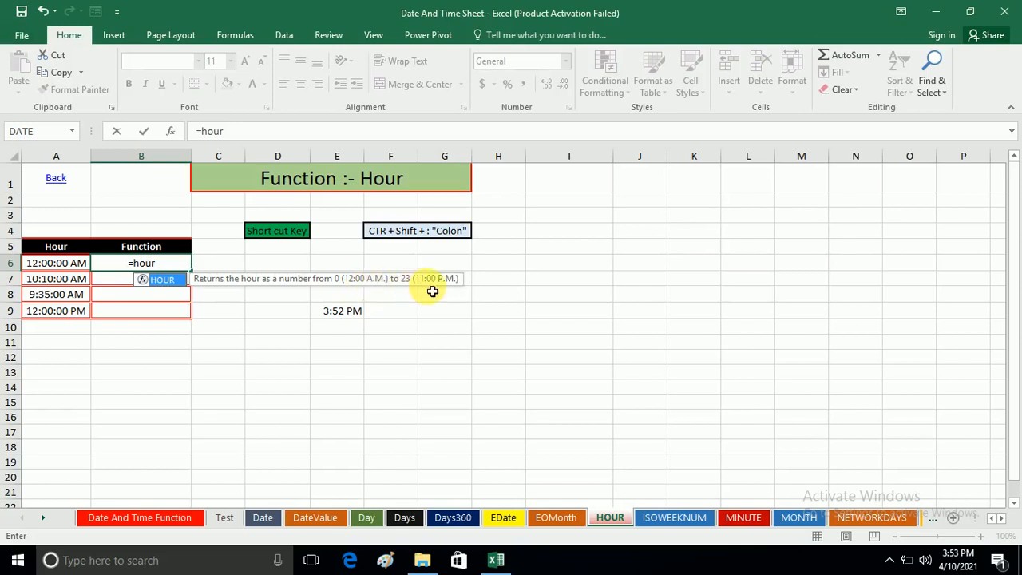
double_click(164, 284)
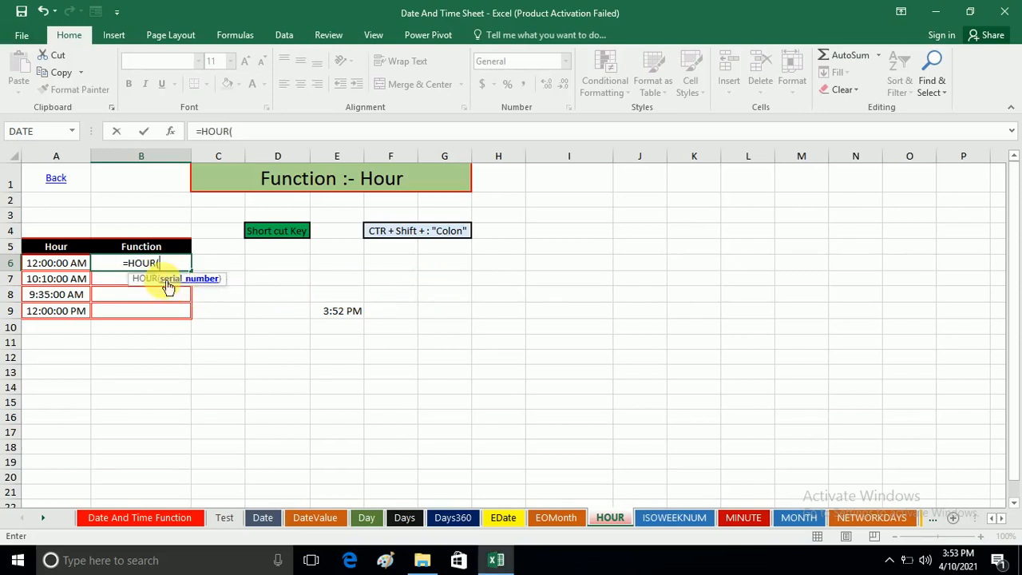
left_click(55, 270)
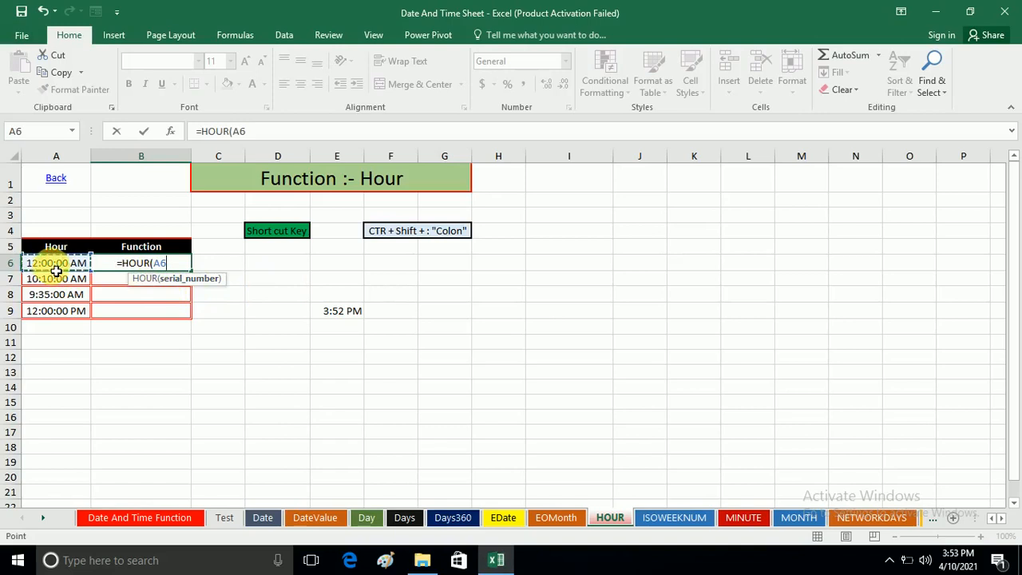
type(")")
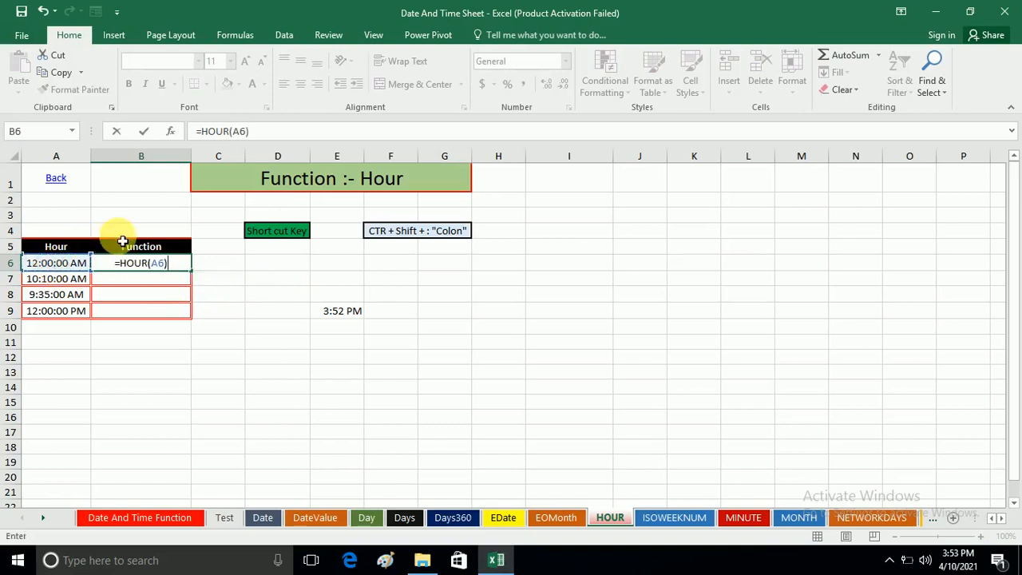
key("Return")
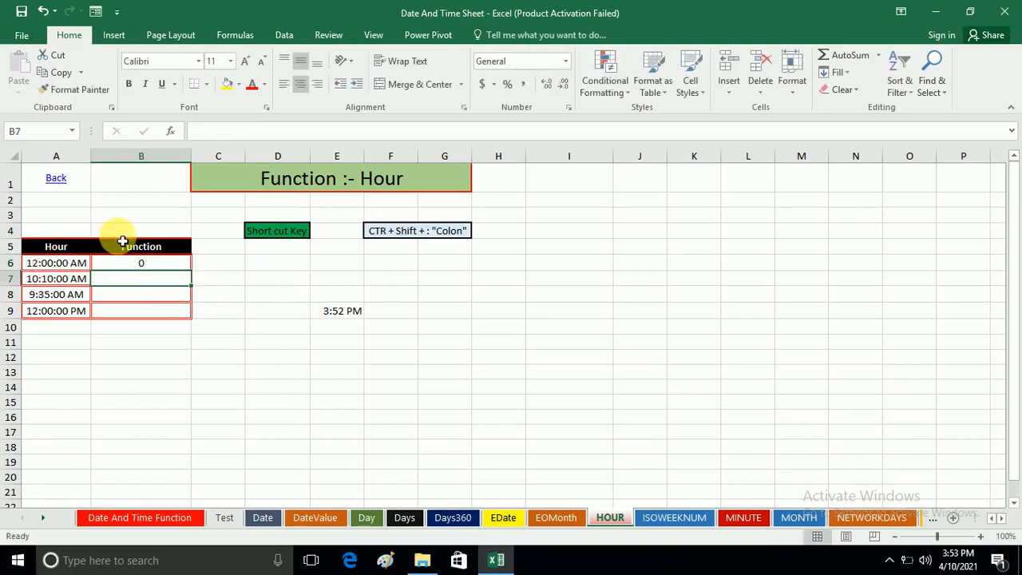
Copy the HOUR formula from B6 to B9 and check the pasted formula
left_click(166, 269)
key("ctrl+c")
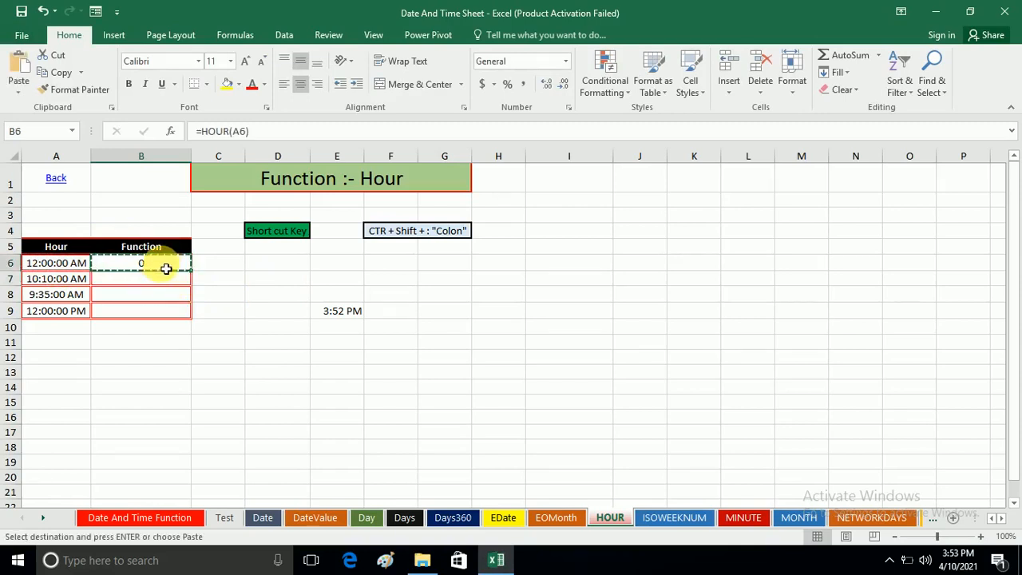
left_click(149, 313)
key("ctrl+v")
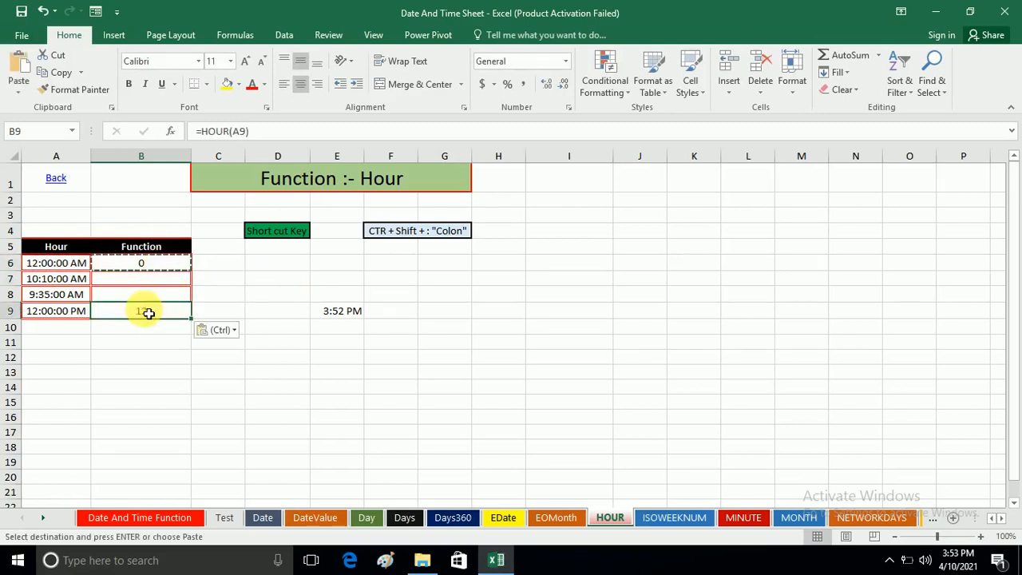
left_click(176, 342)
left_click(159, 318)
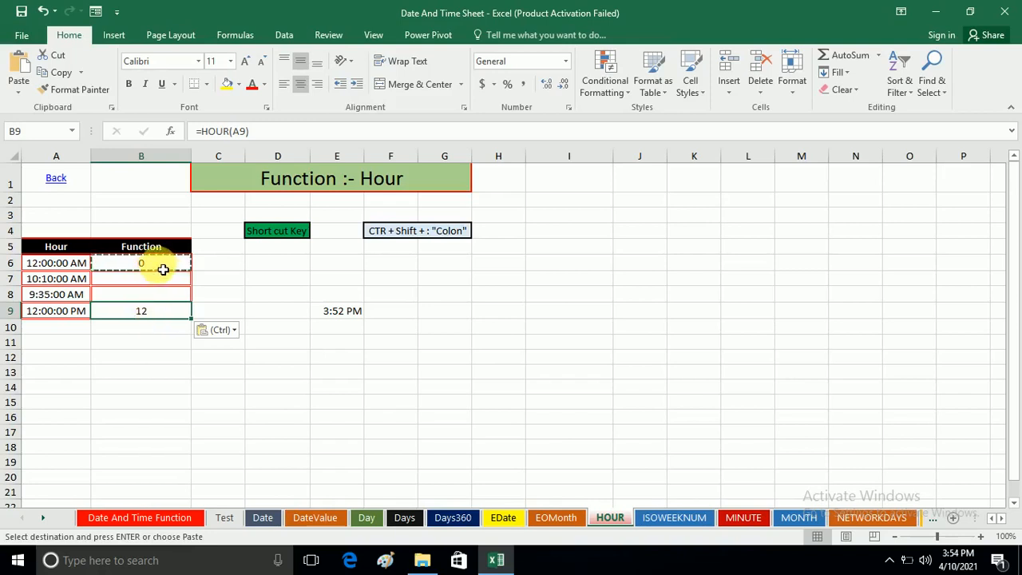
Fill the HOUR formula from B6 down through B8 and check the formula in B7
left_click(189, 269)
left_click_drag(193, 270, 198, 299)
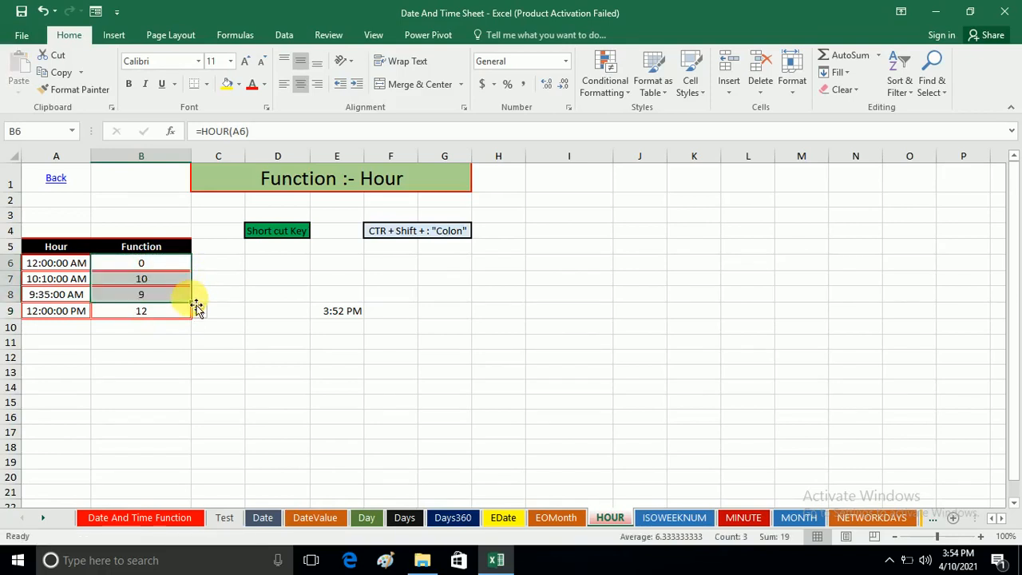
left_click(155, 285)
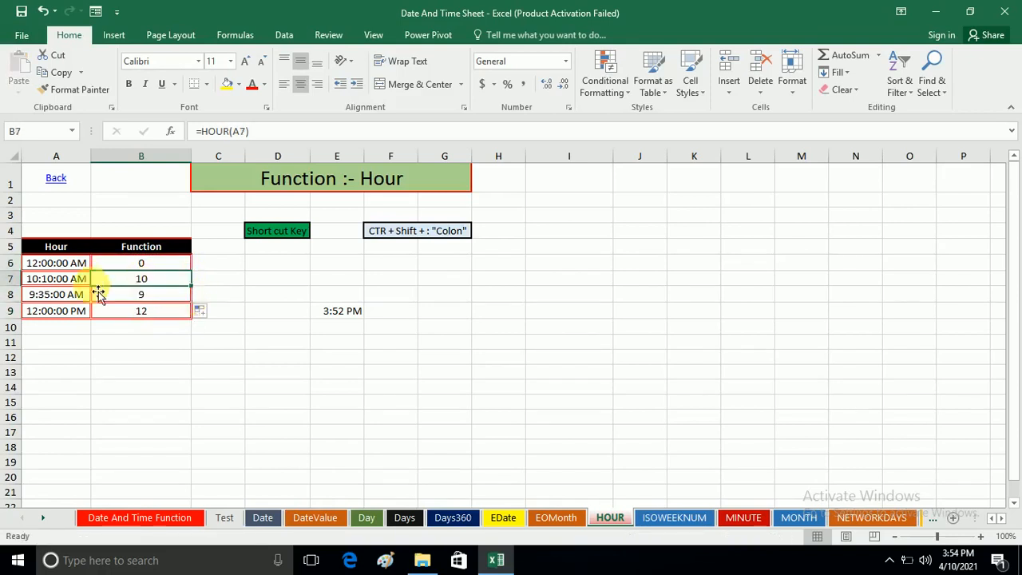
Set the time in A9 to 1:00:00 PM to test the HOUR formula in B9, and return to the function index
left_click(59, 316)
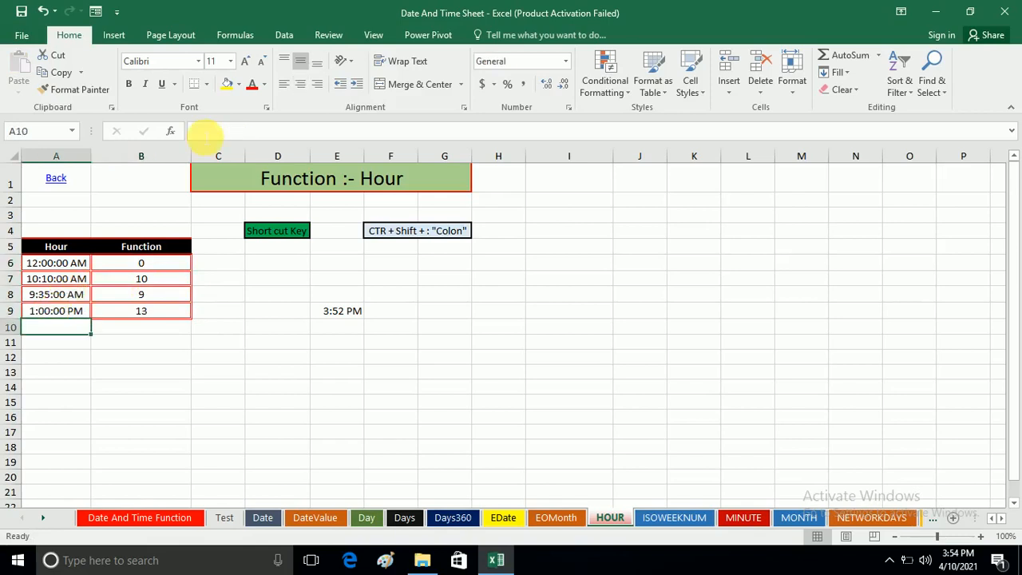
left_click(151, 317)
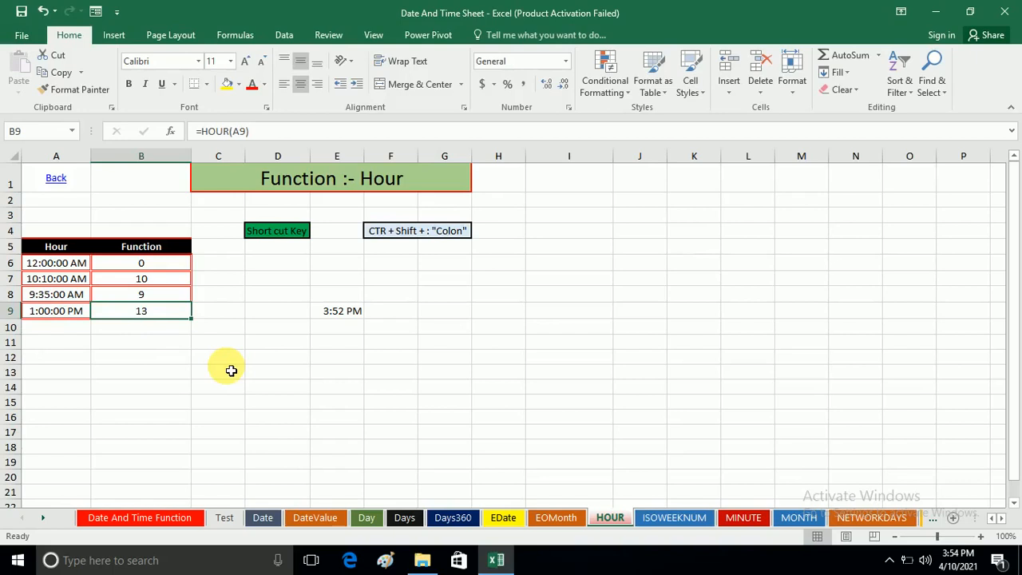
left_click(285, 357)
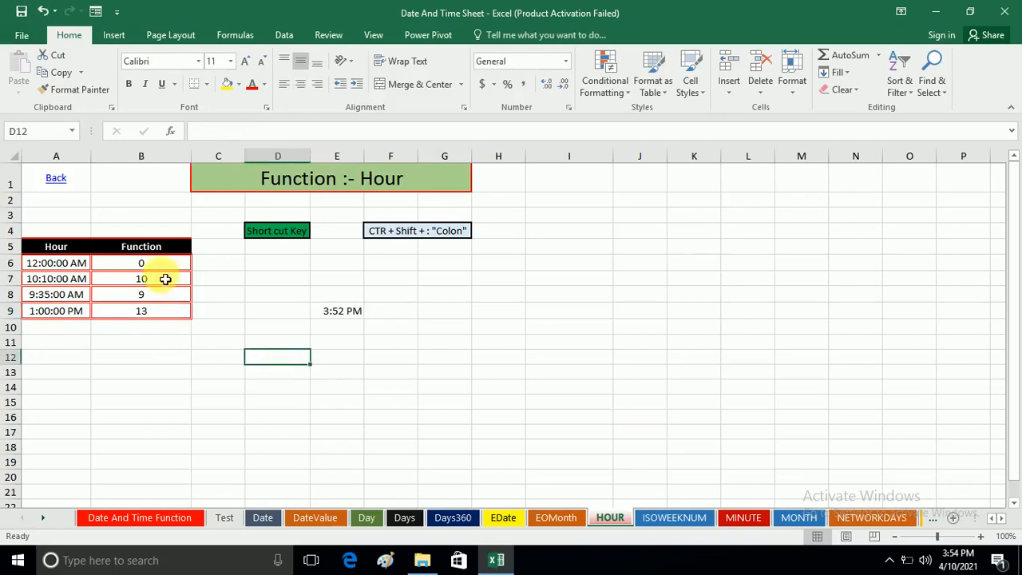
left_click(58, 181)
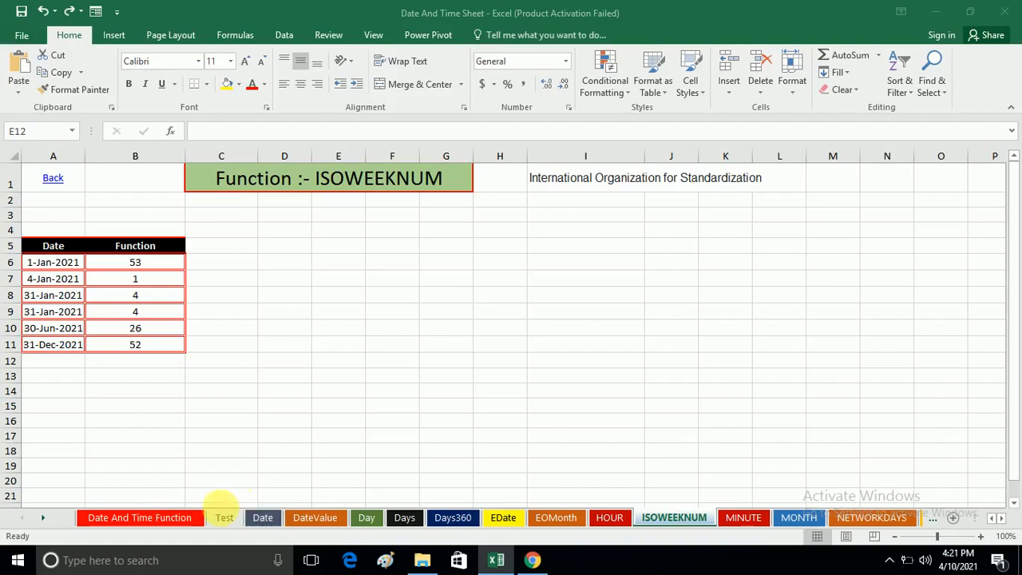
Clear the existing results in the Function column, cells B6 to B11, on the ISOWEEKNUM sheet
left_click(160, 267)
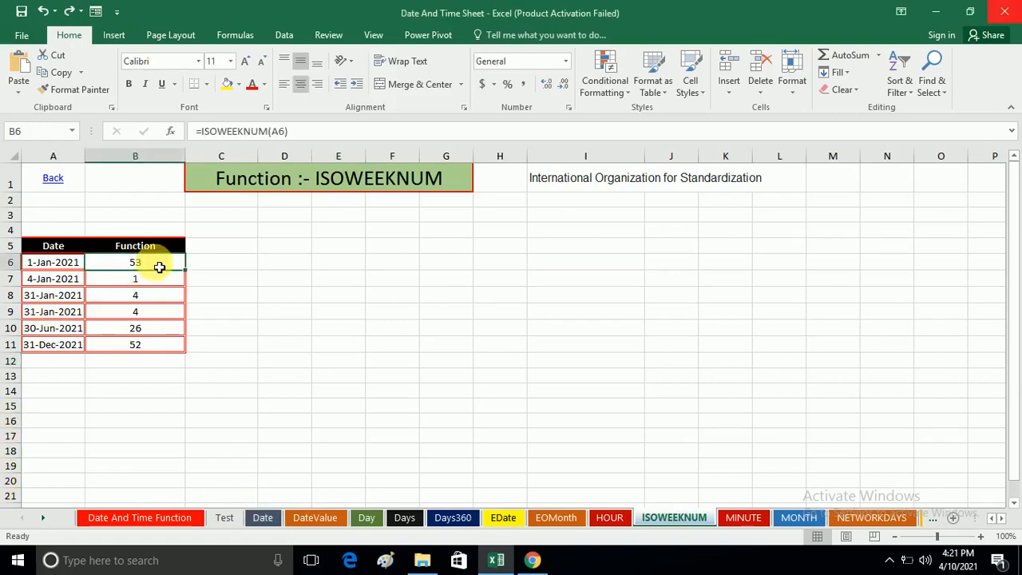
key("ctrl+shift+Down")
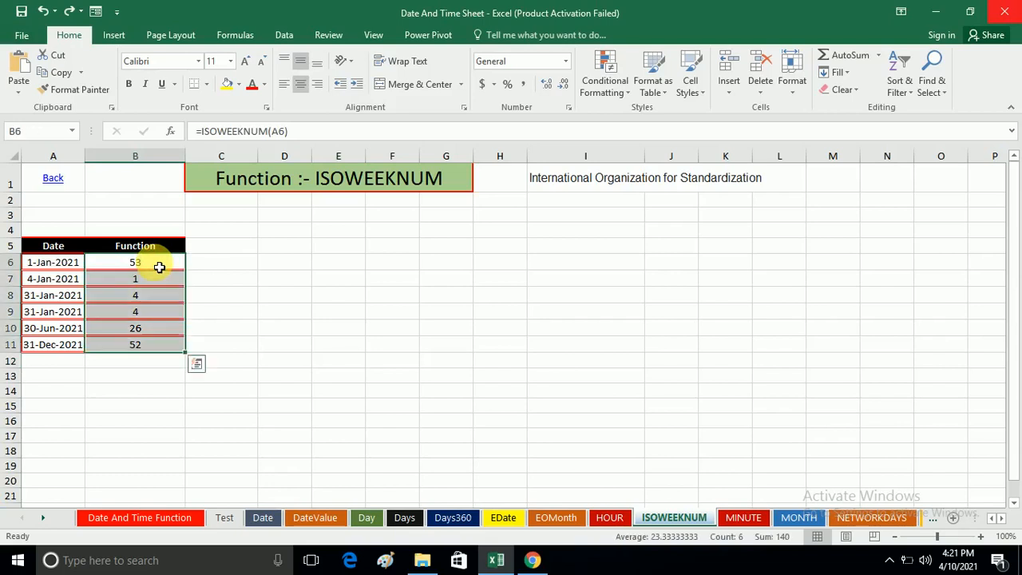
key("Delete")
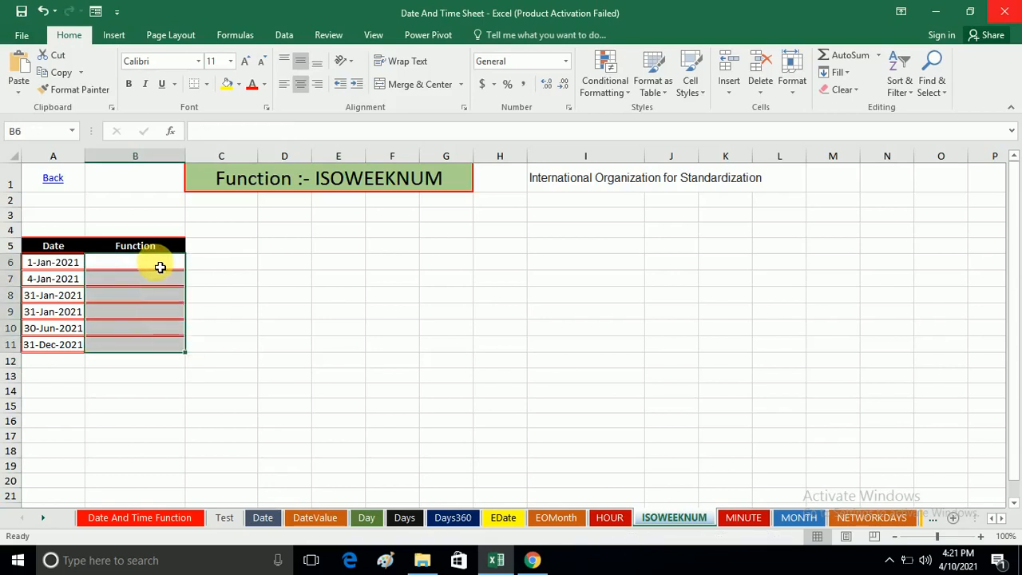
Enter the formula =ISOWEEKNUM(A6) in cell B6 to get the ISO week number of the first date
left_click(156, 268)
left_click(156, 266)
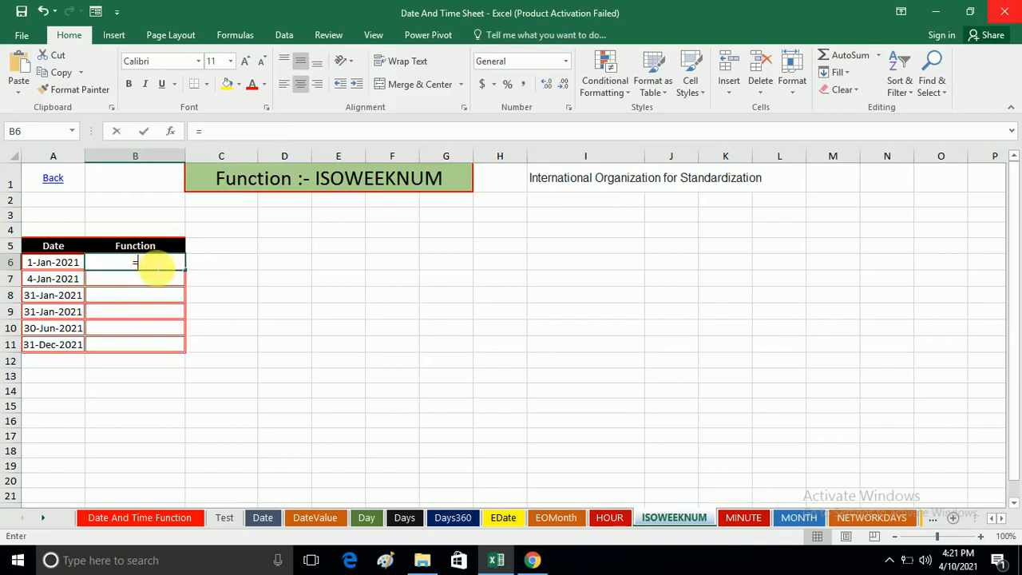
type("=iso")
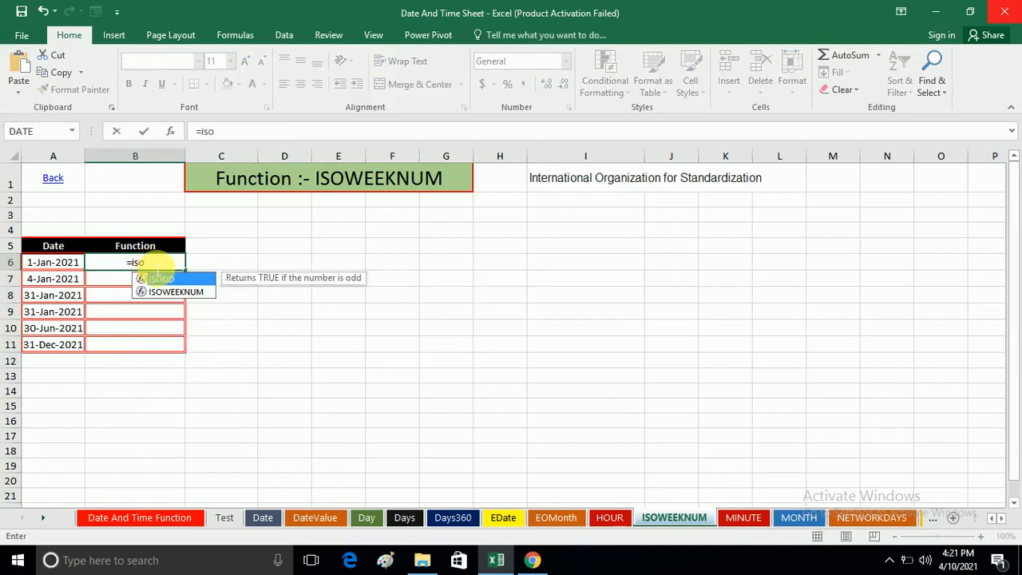
double_click(167, 292)
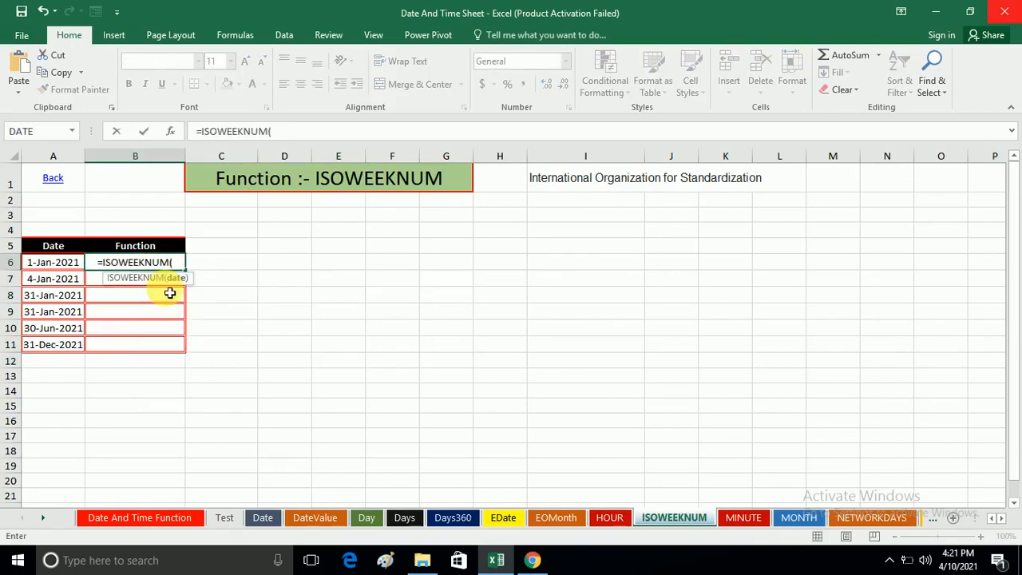
left_click(64, 264)
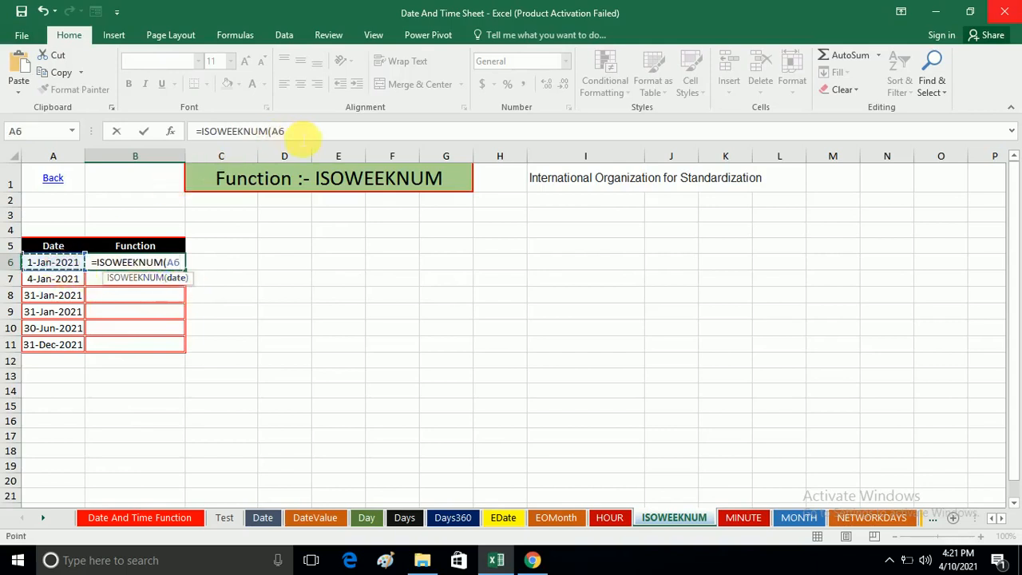
left_click(297, 135)
type(")")
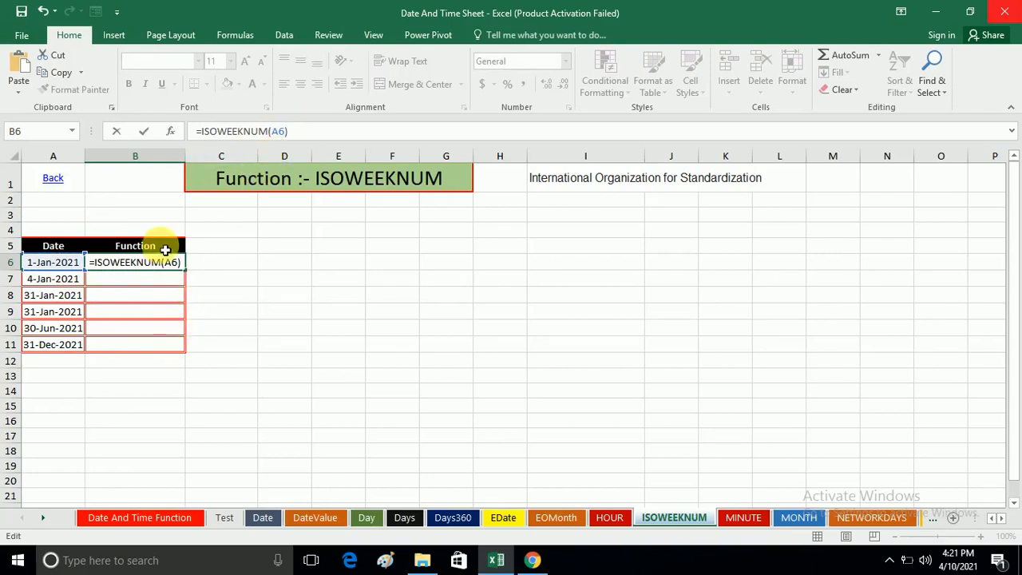
key("Return")
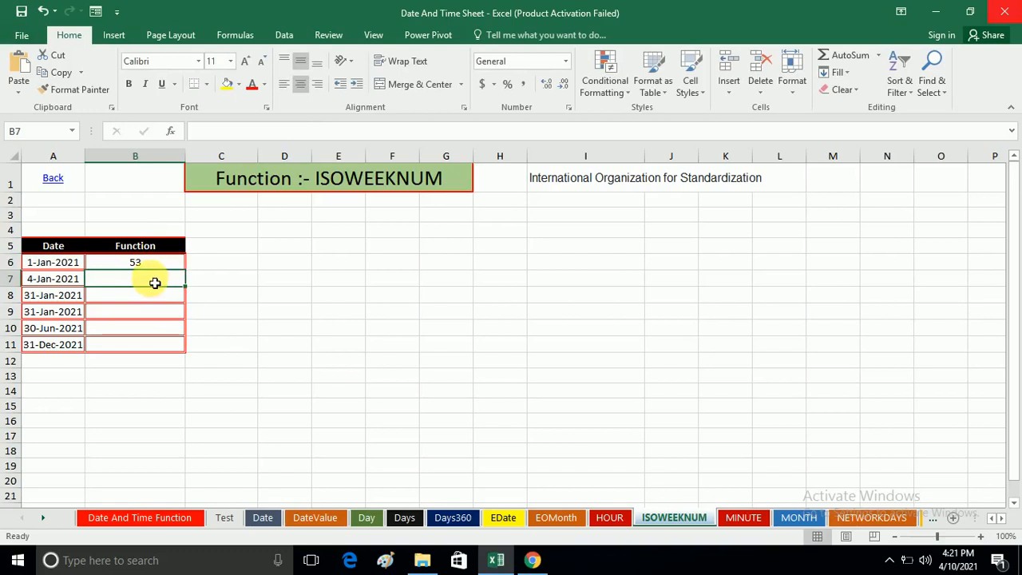
Review the ISOWEEKNUM formula in B6 and fill it down through B11 for the remaining dates
scroll(155, 284, "up", 2)
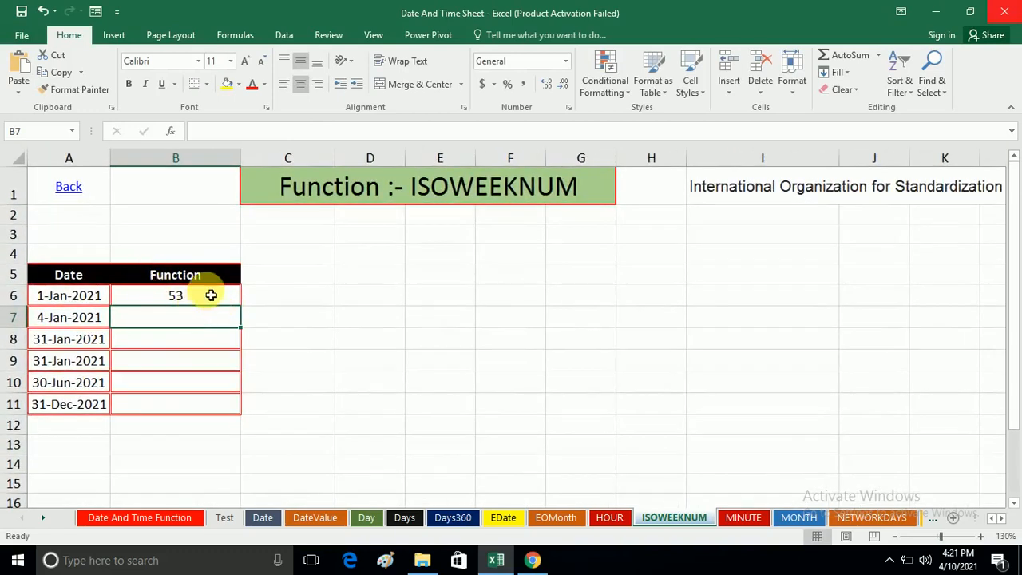
left_click(210, 296)
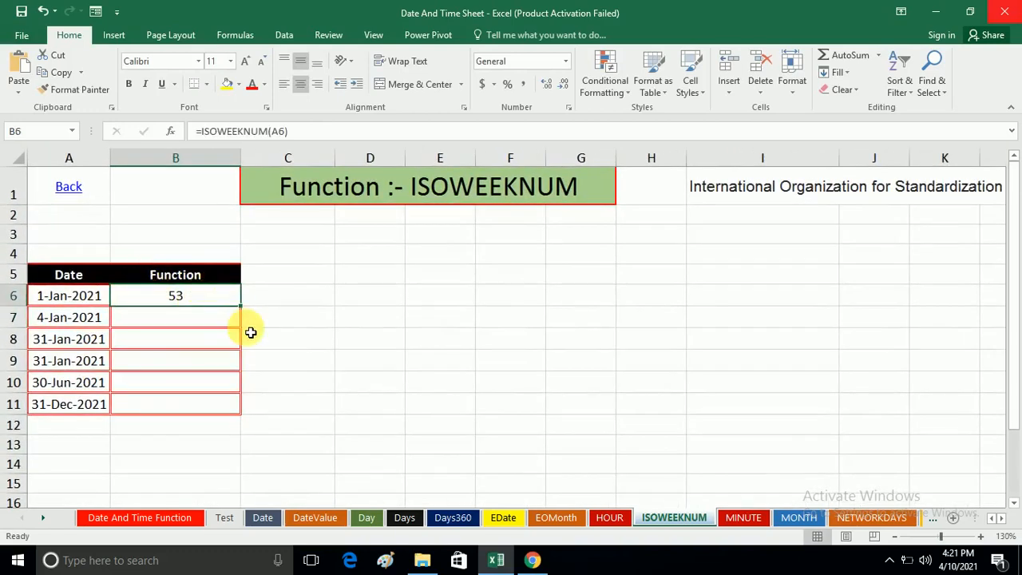
left_click(290, 132)
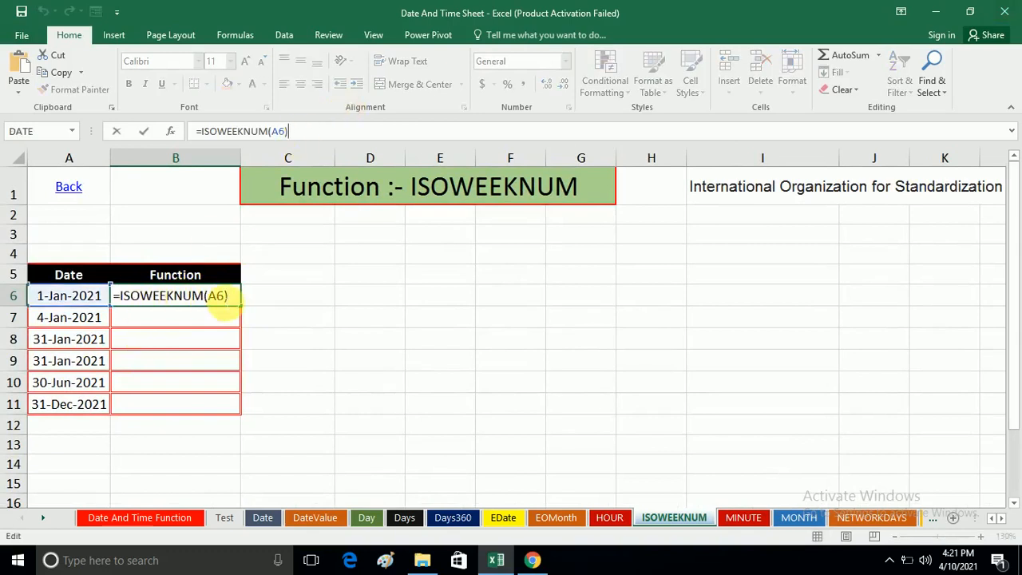
key("Return")
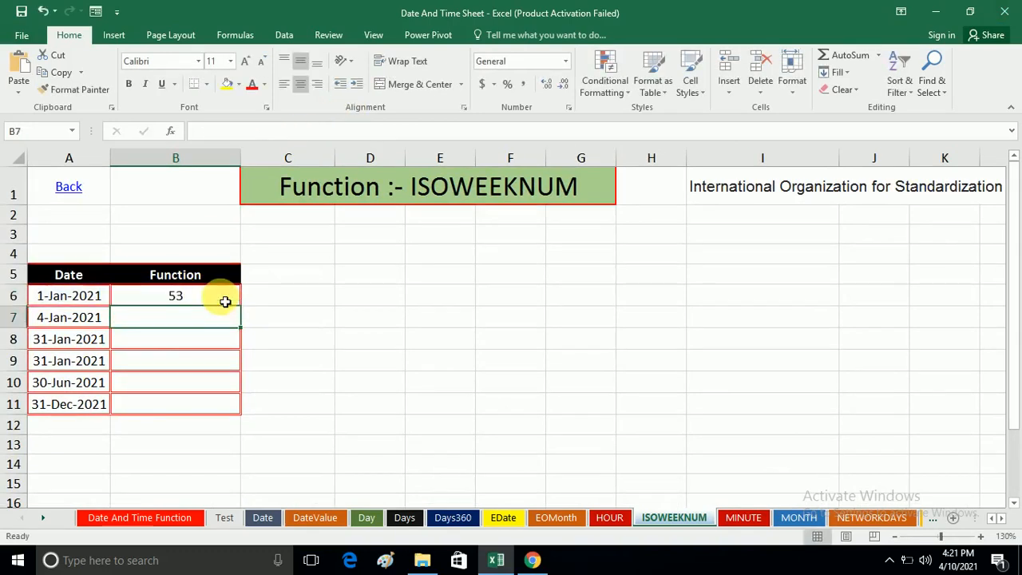
left_click(224, 299)
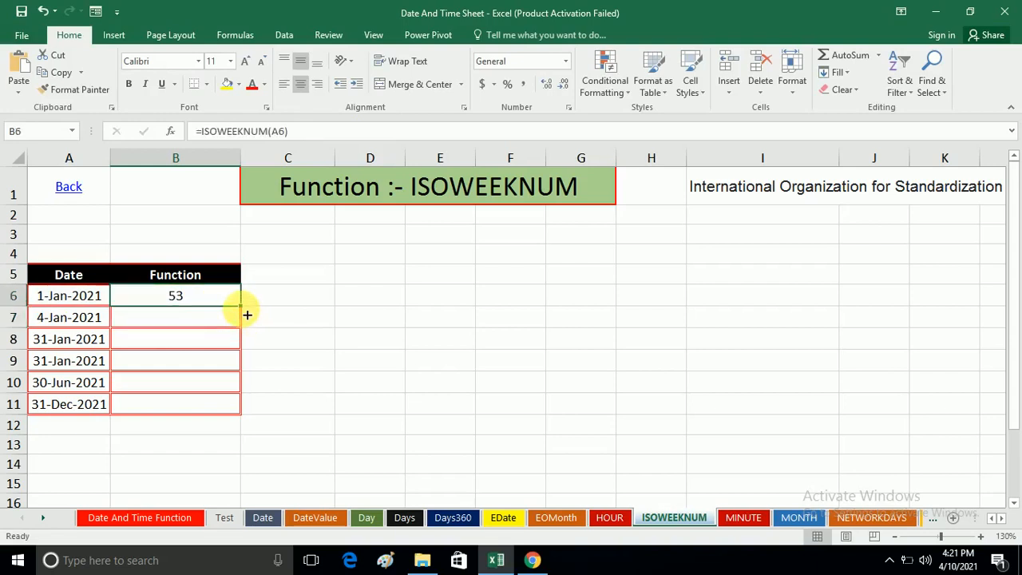
double_click(248, 315)
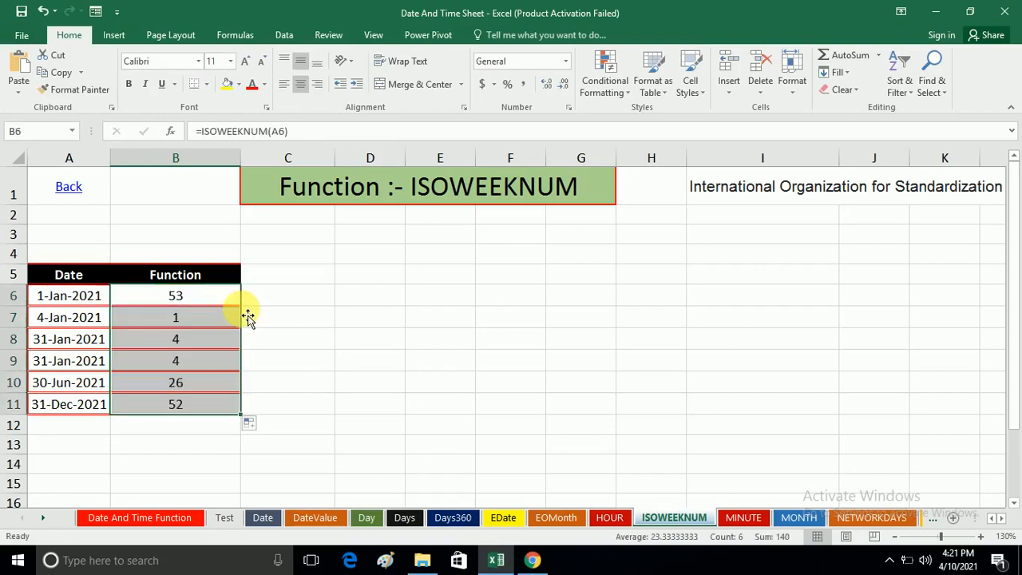
Check the ISO week results for 1 and 4 January against January 2021 in the system calendar
left_click(178, 320)
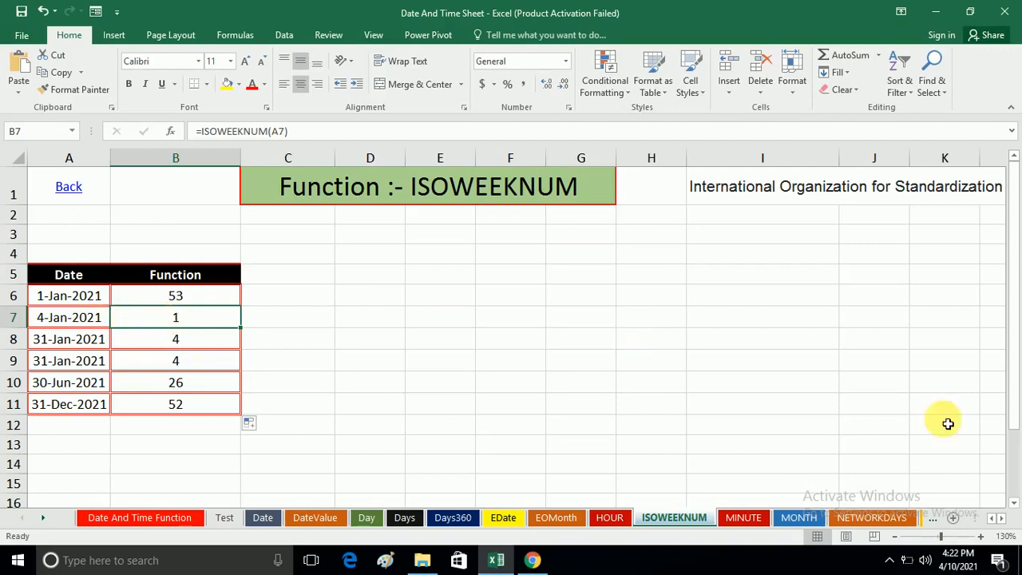
left_click(962, 559)
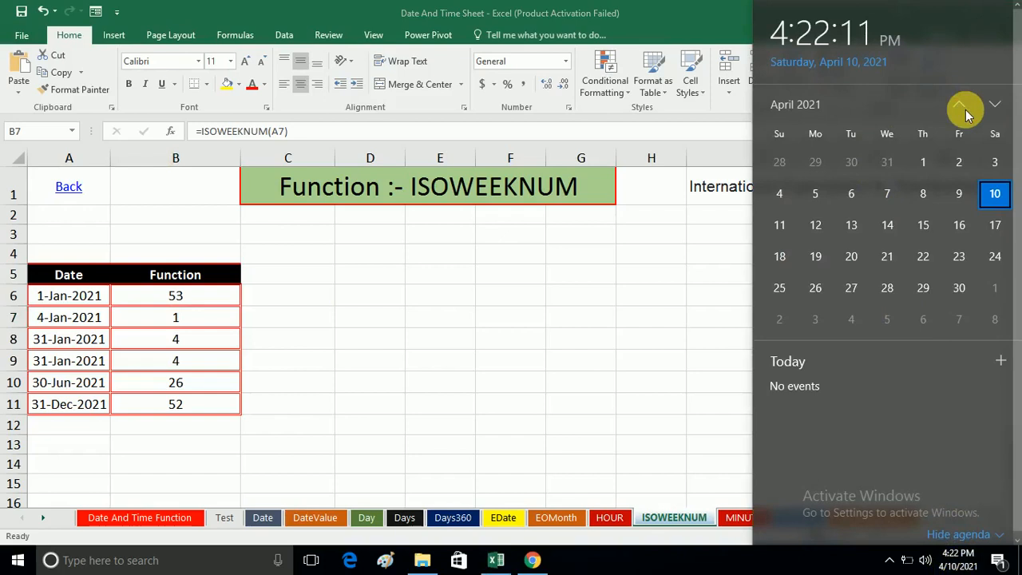
left_click(961, 107)
left_click(961, 106)
left_click(961, 106)
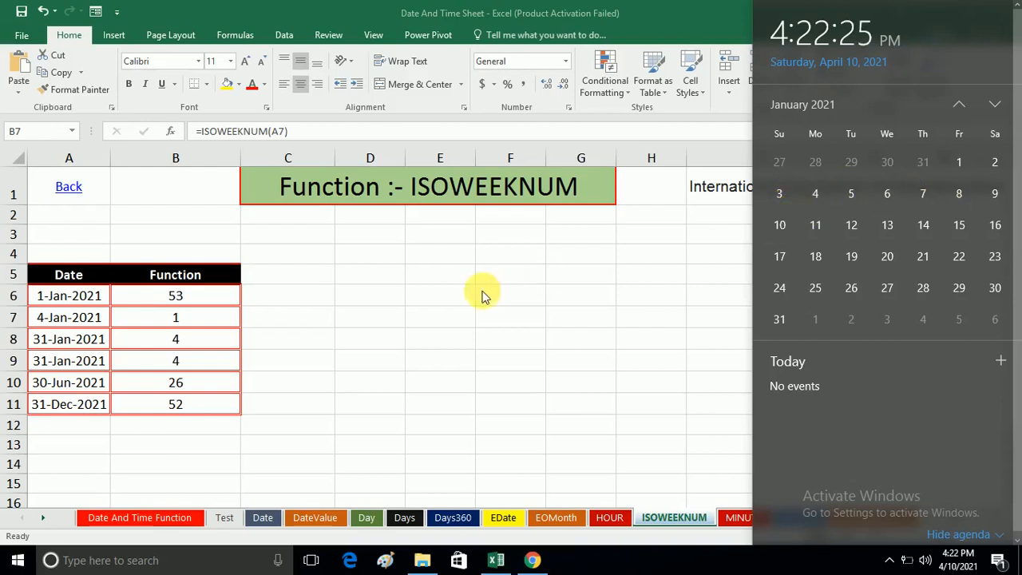
left_click(190, 301)
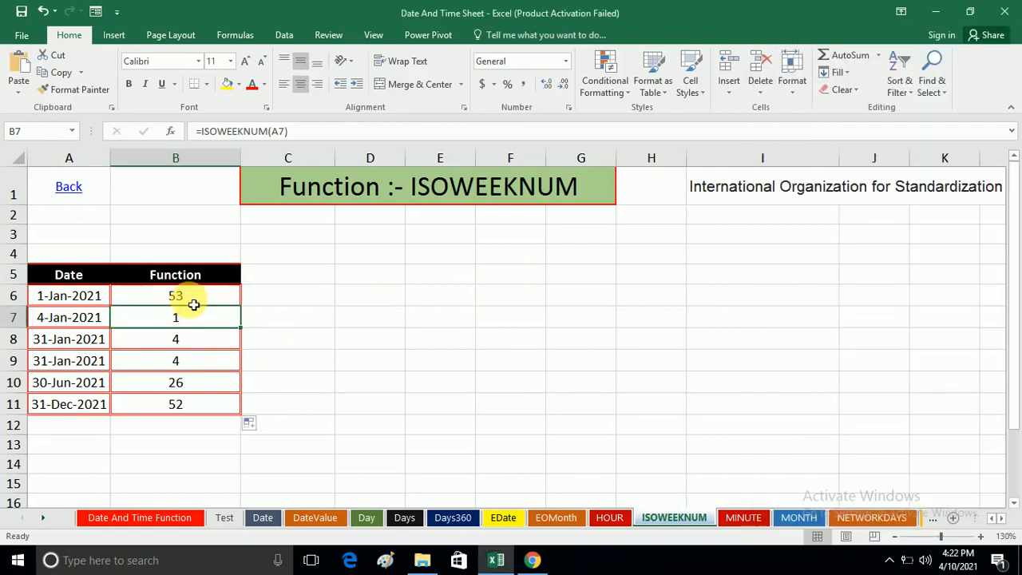
left_click(325, 351)
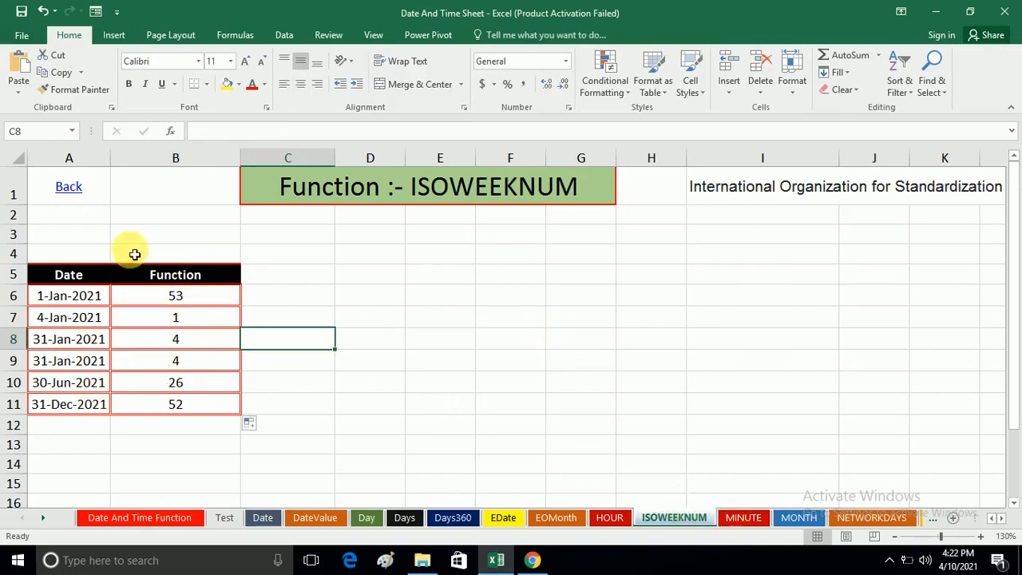
Go through the function index to the MINUTE sheet and insert the current time as a static value in cell E7
left_click(72, 190)
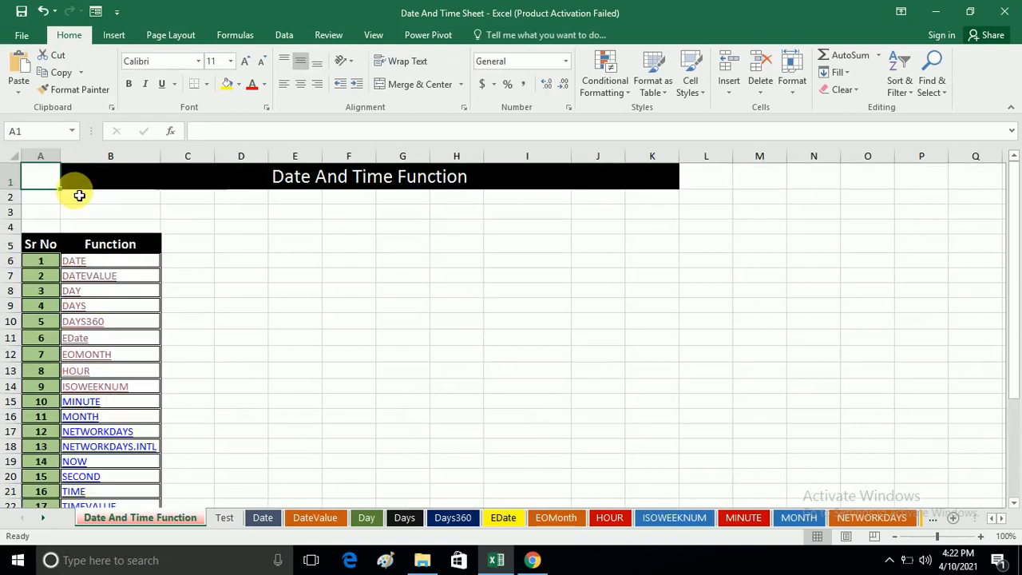
left_click(92, 408)
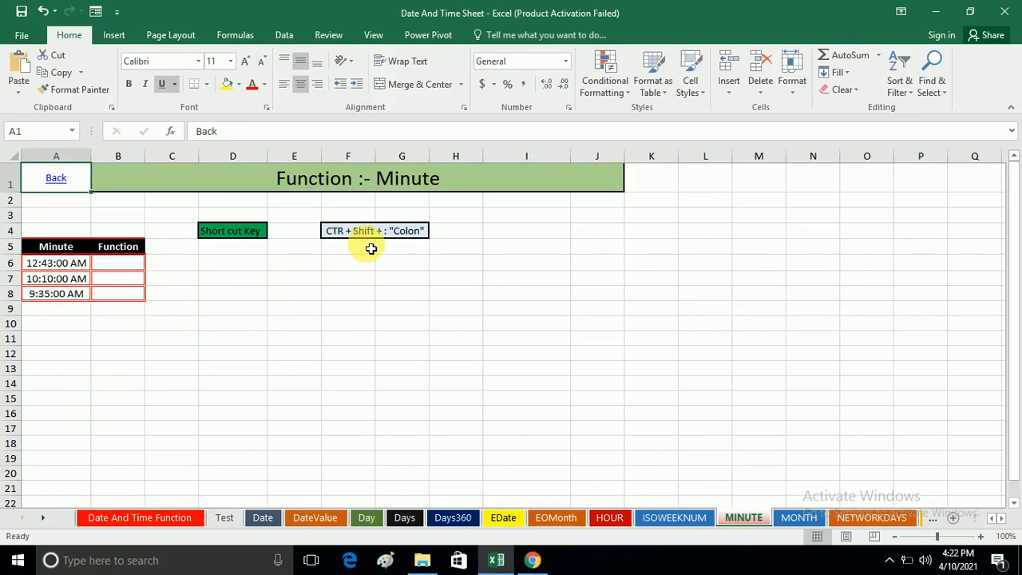
left_click(316, 283)
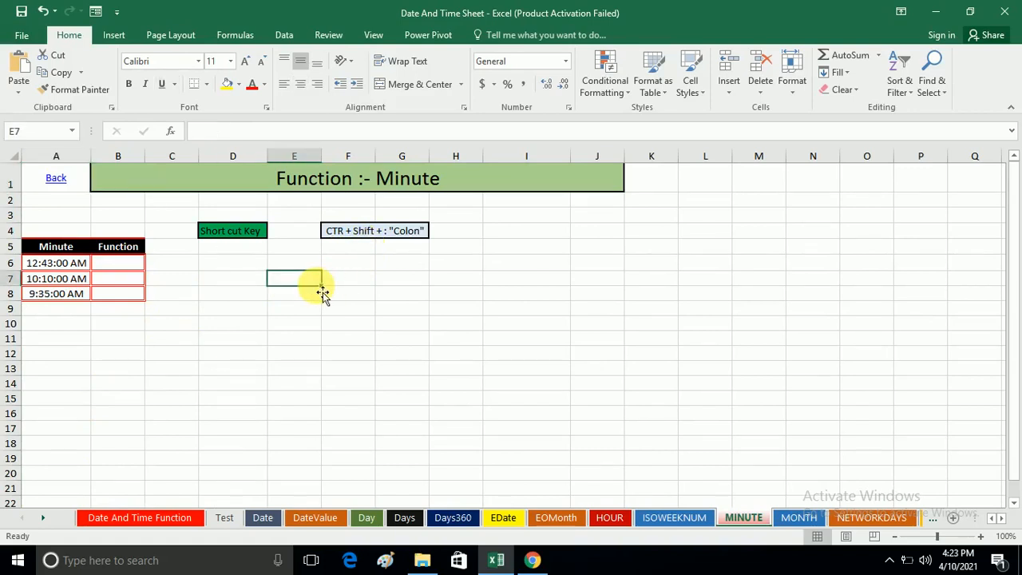
key("ctrl+shift+semicolon")
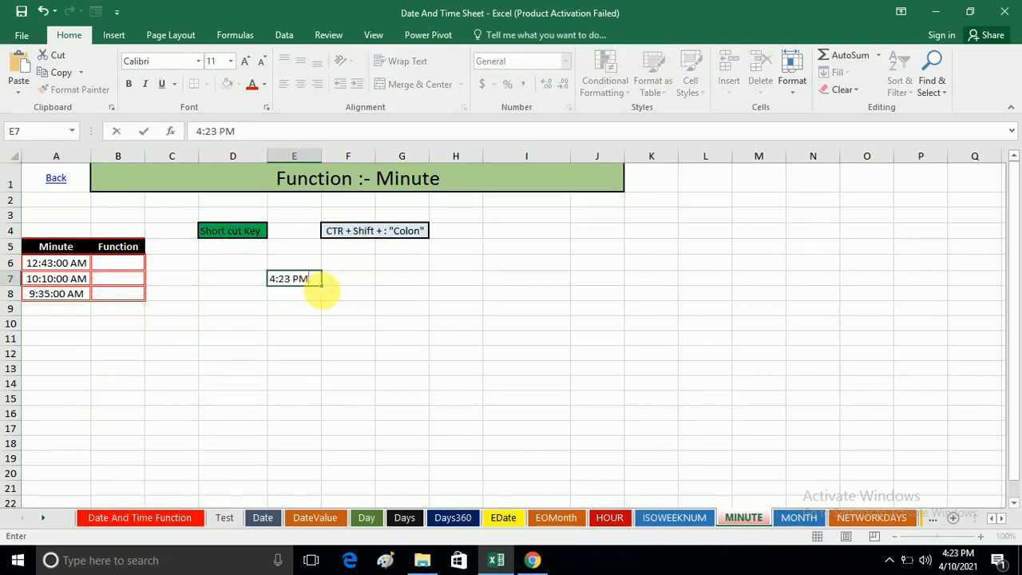
mouse_move(958, 559)
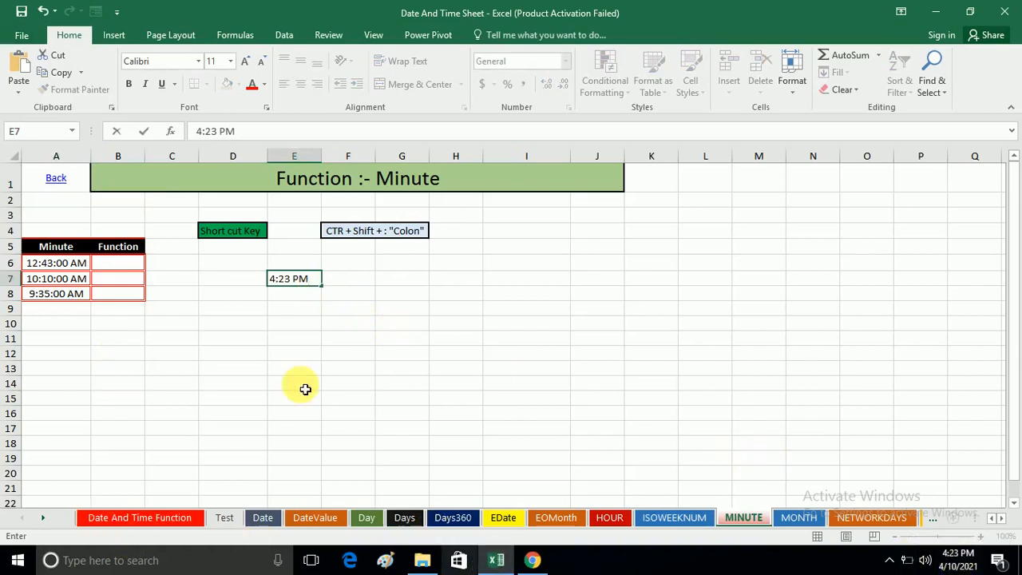
Enter the formula =MINUTE(A6) in cell B6 to extract the minutes from the first time
left_click(127, 270)
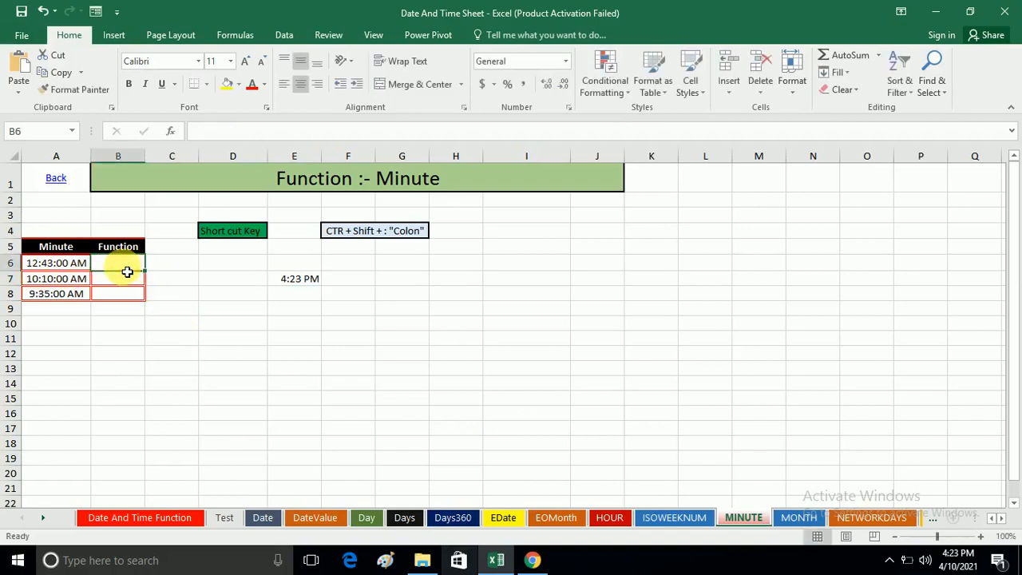
type("=min")
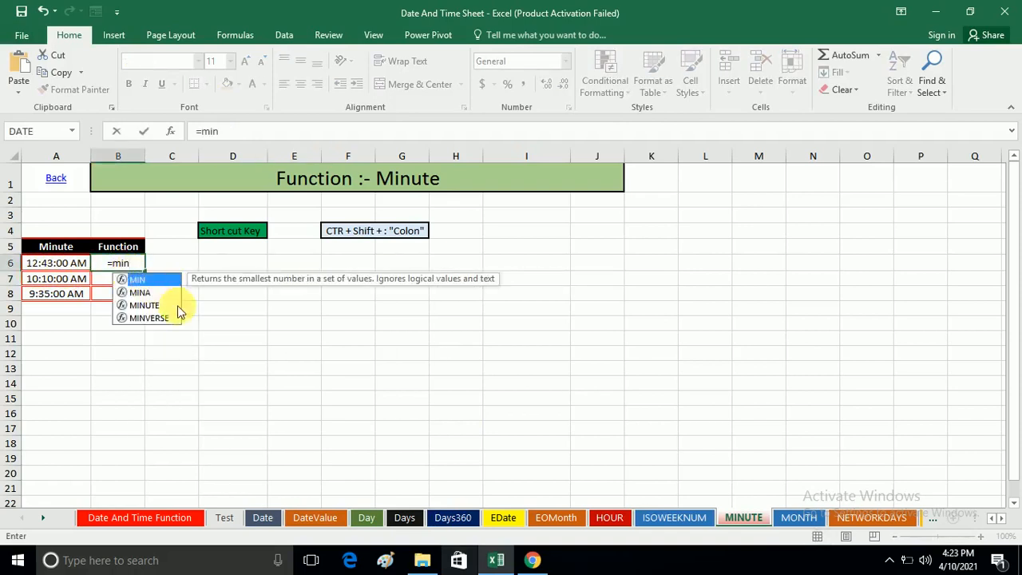
double_click(158, 307)
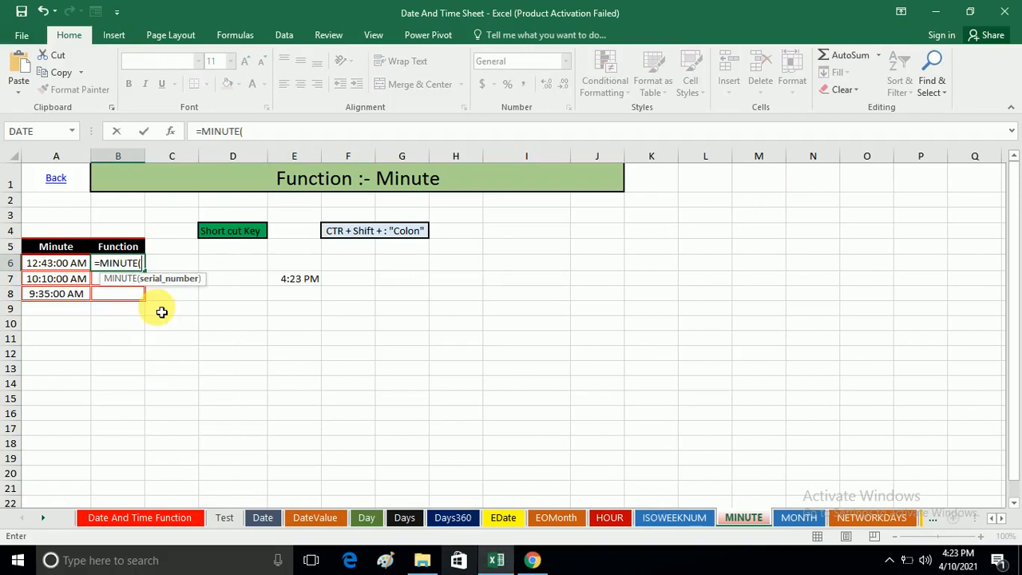
left_click(62, 263)
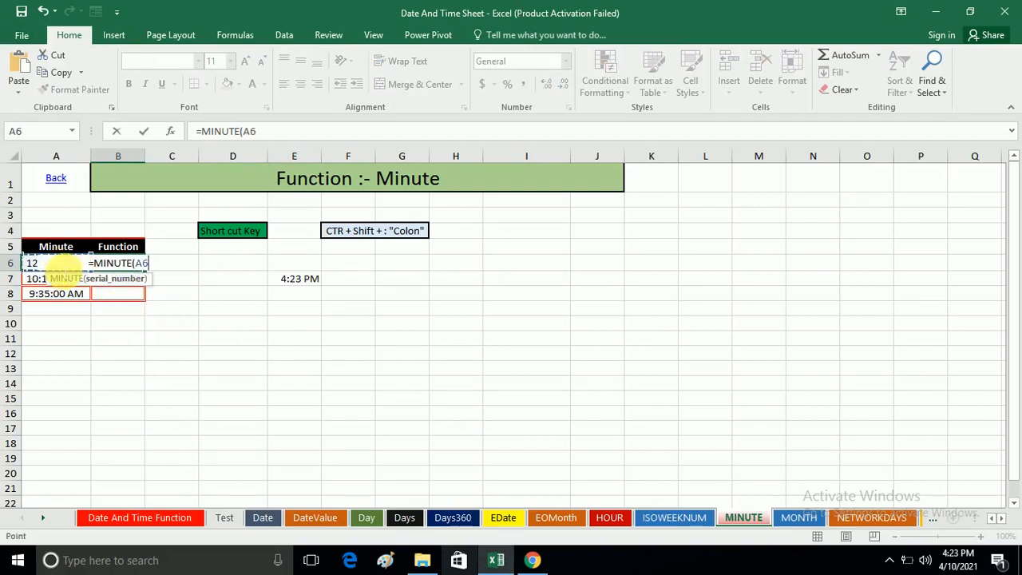
type(")")
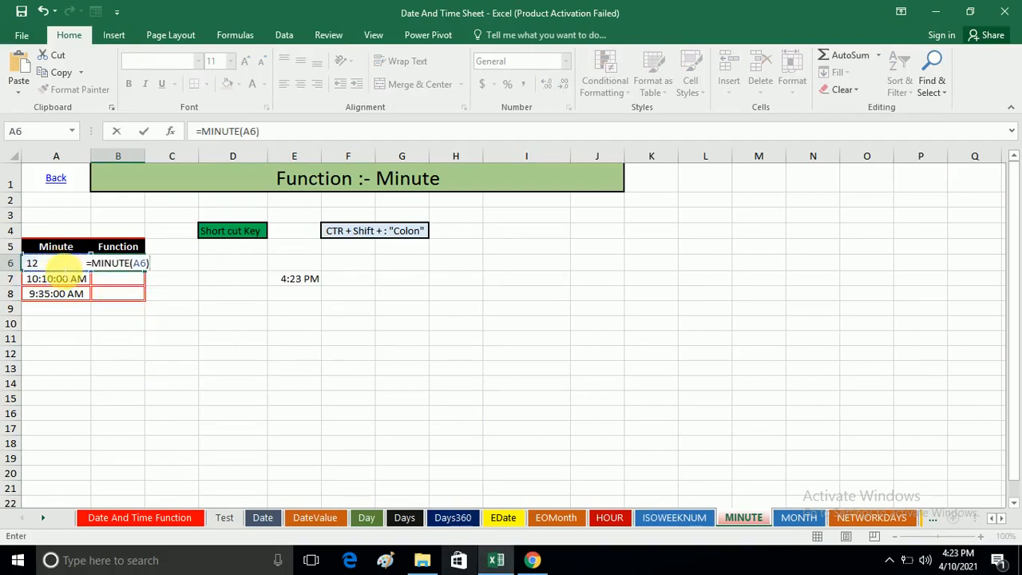
key("Return")
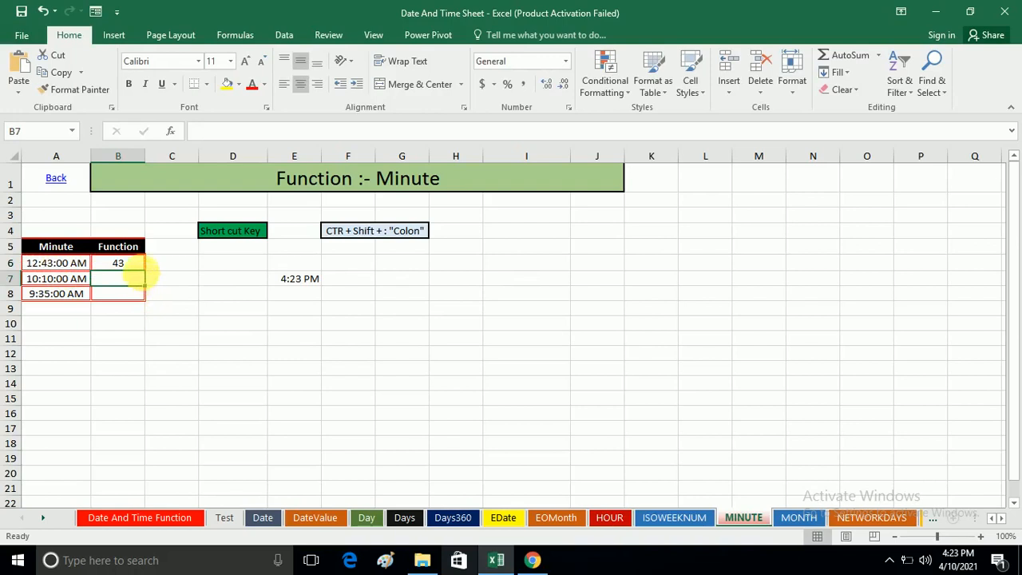
Fill the MINUTE formula from B6 down through B8 and return to the Date And Time Function index sheet
left_click(140, 263)
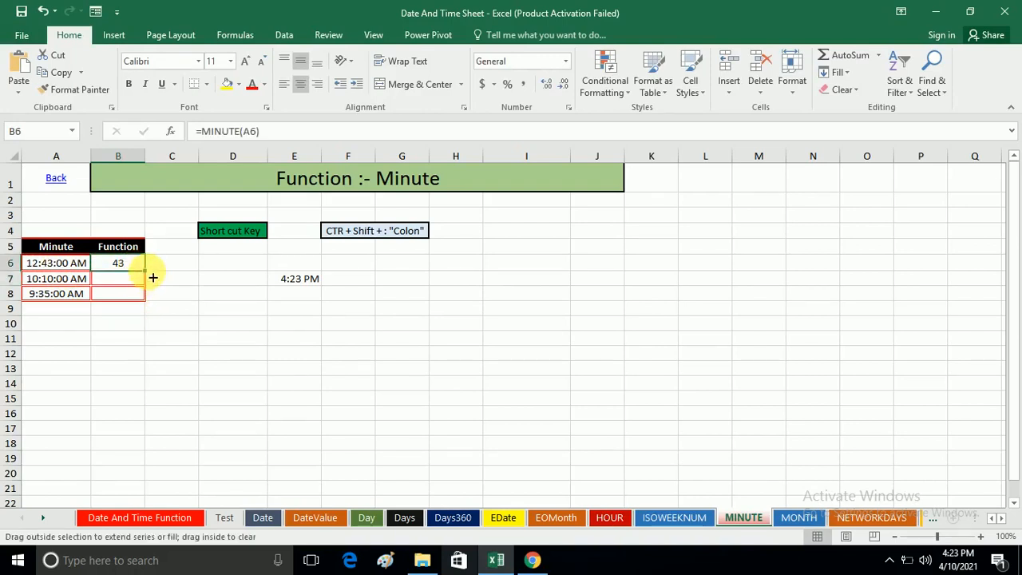
left_click_drag(152, 277, 153, 304)
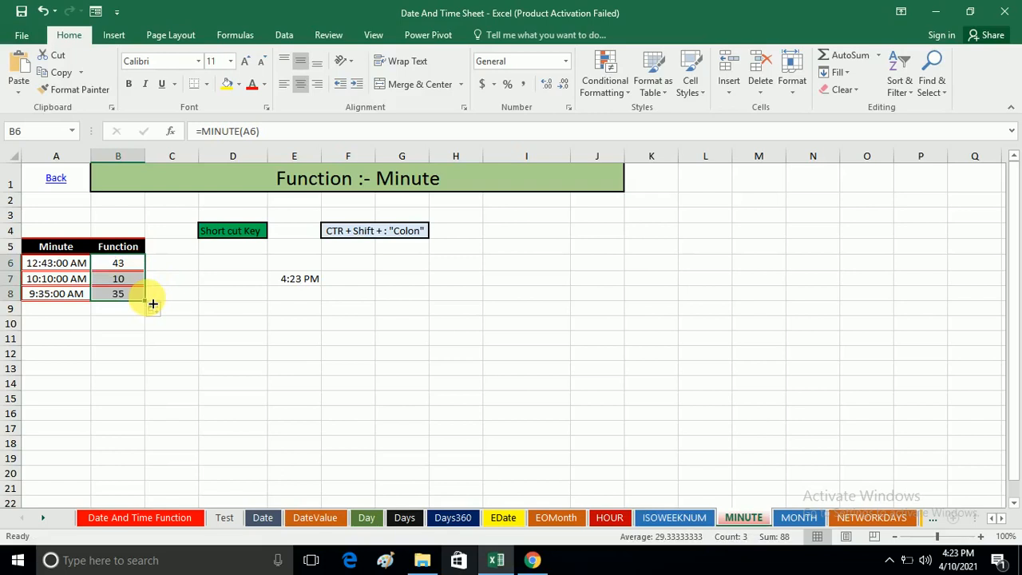
left_click(131, 298)
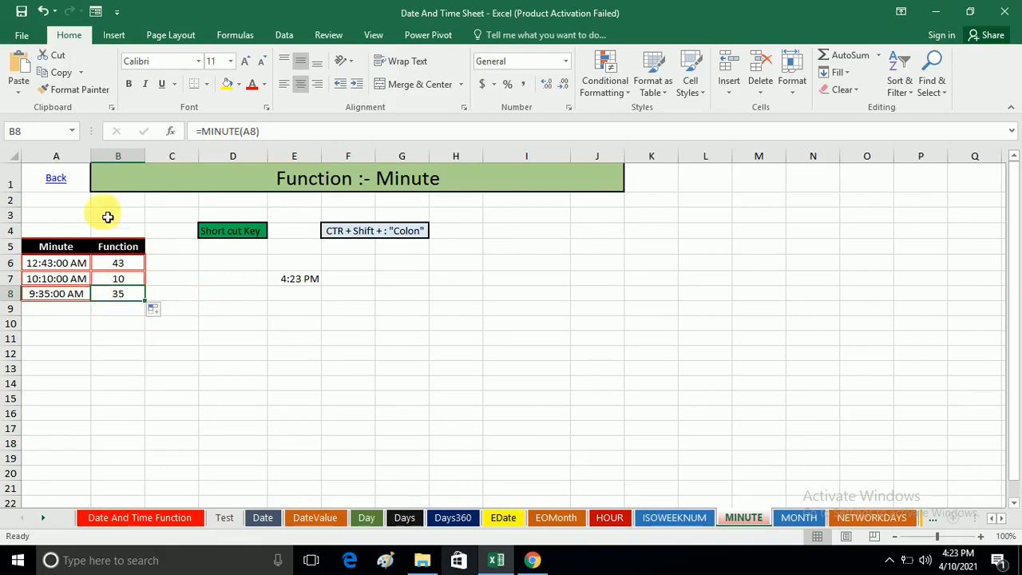
left_click(56, 179)
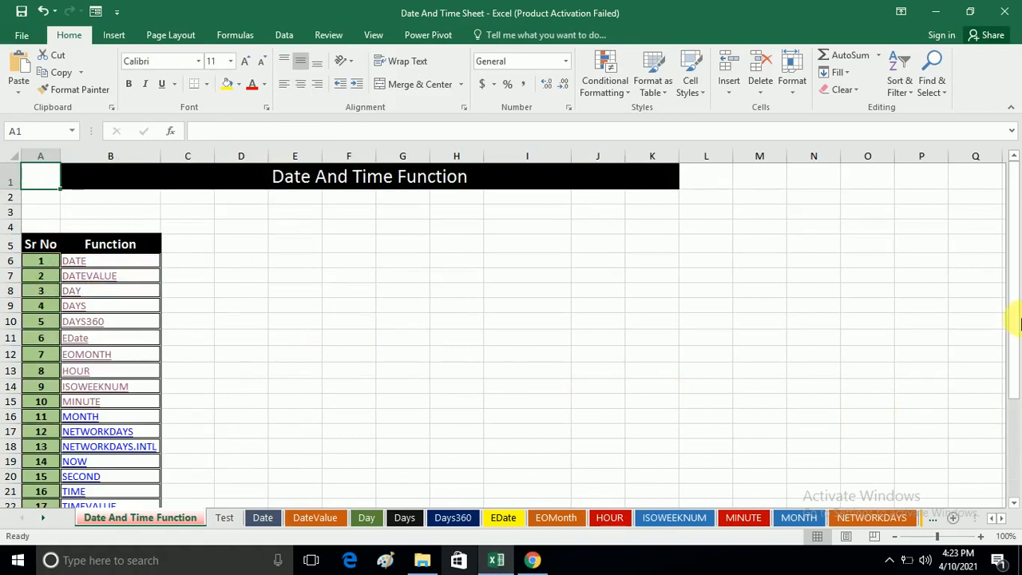
Try to open the MONTH sheet through its link in the function index, and return to the index sheet
left_click_drag(1010, 336, 1017, 414)
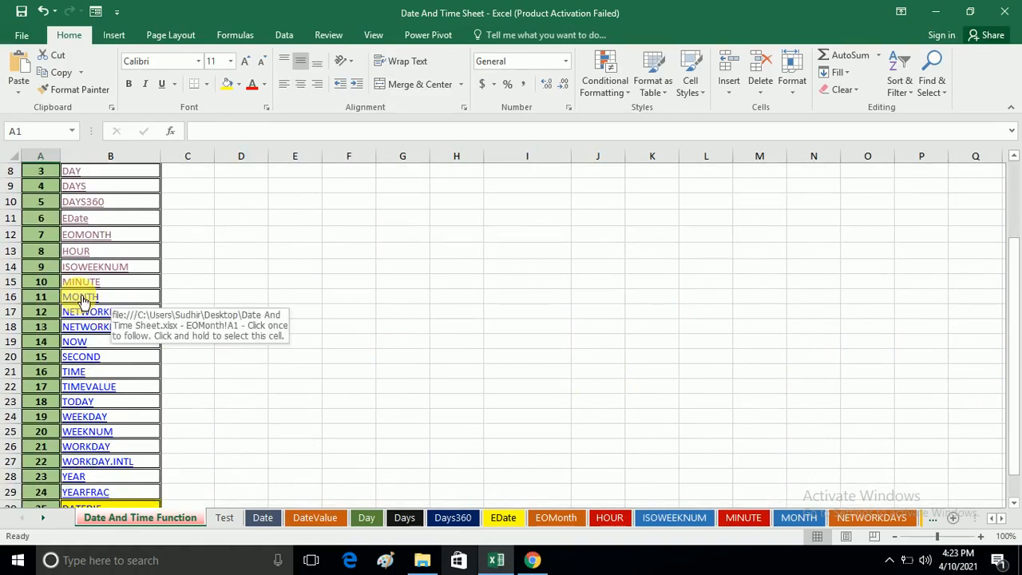
scroll(82, 299, "up", 3)
left_click(84, 423)
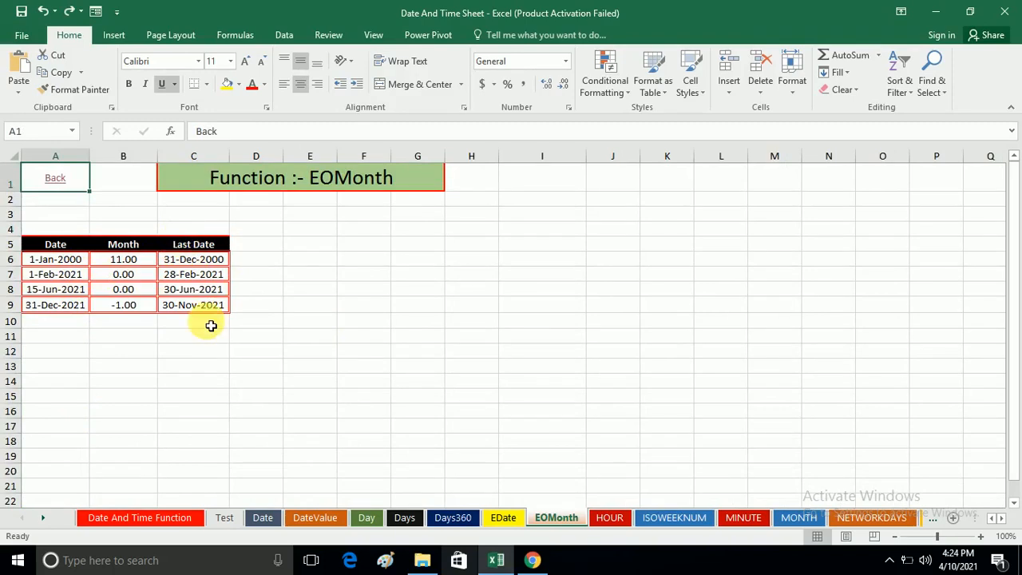
left_click(59, 186)
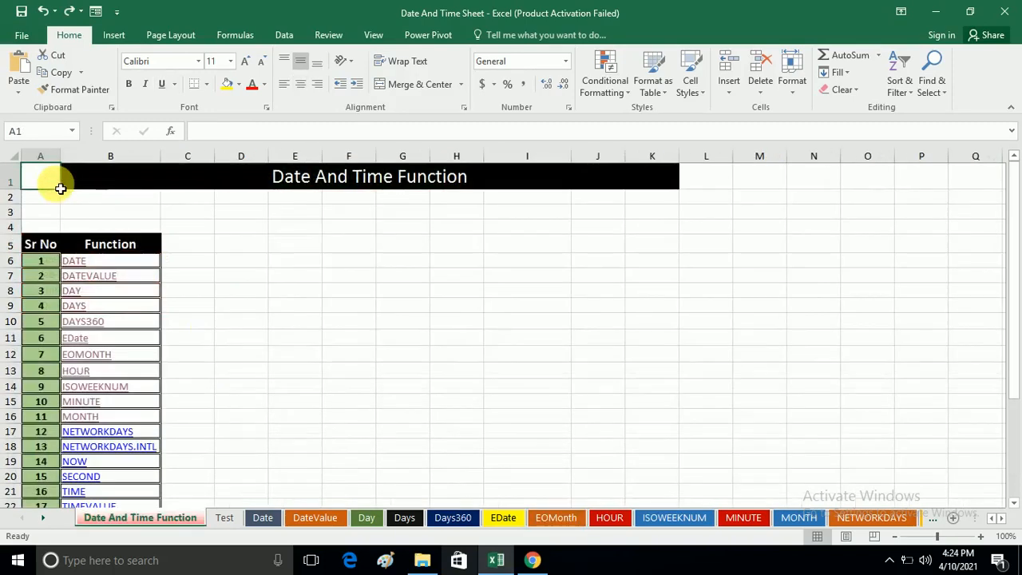
Remove the wrong hyperlink from the MONTH entry in cell B16 of the function index
right_click(81, 423)
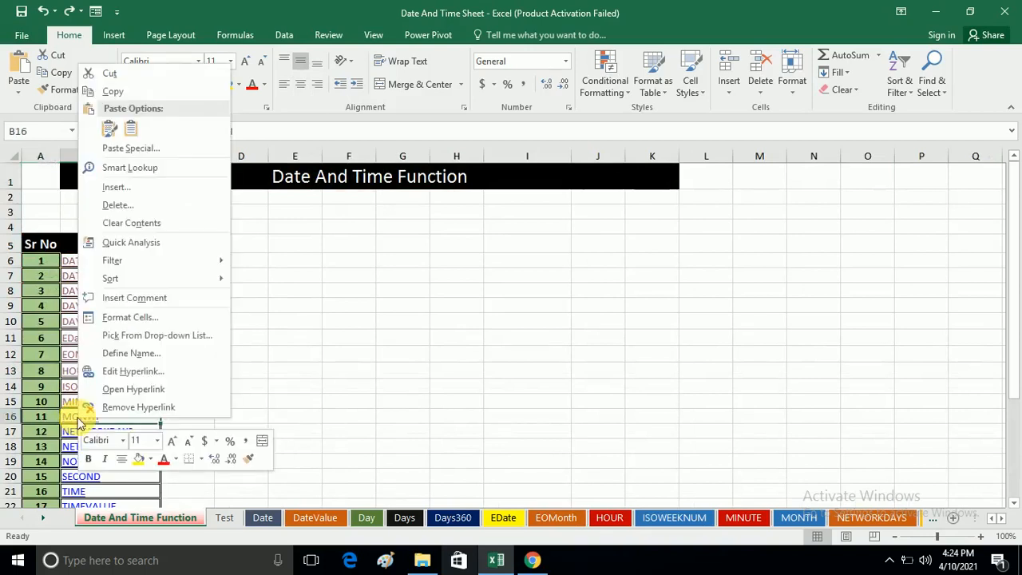
left_click(140, 407)
left_click(248, 434)
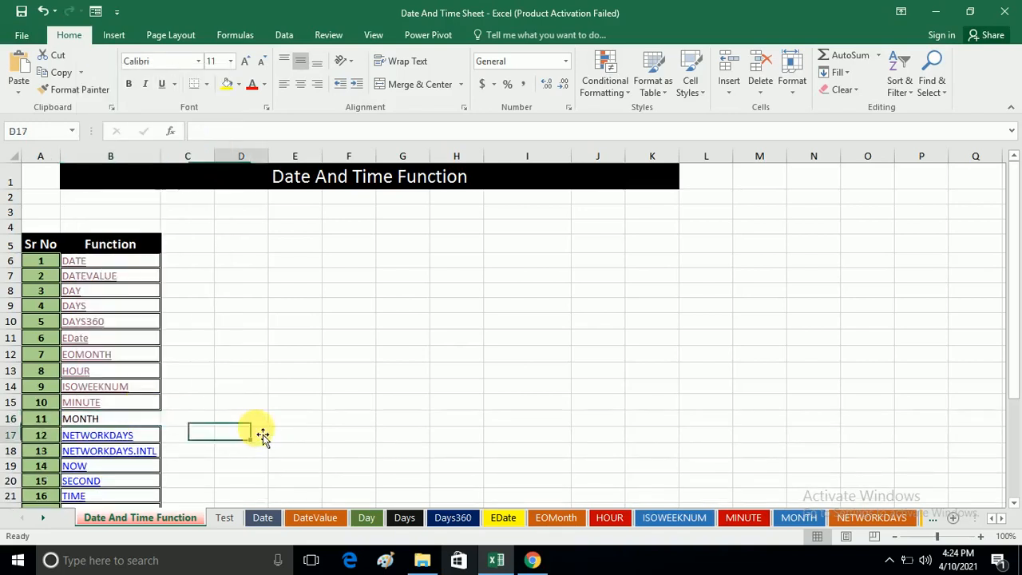
Insert a hyperlink on the MONTH entry in B16 that points to cell A1 of the MONTH sheet in this document
left_click(89, 424)
right_click(90, 424)
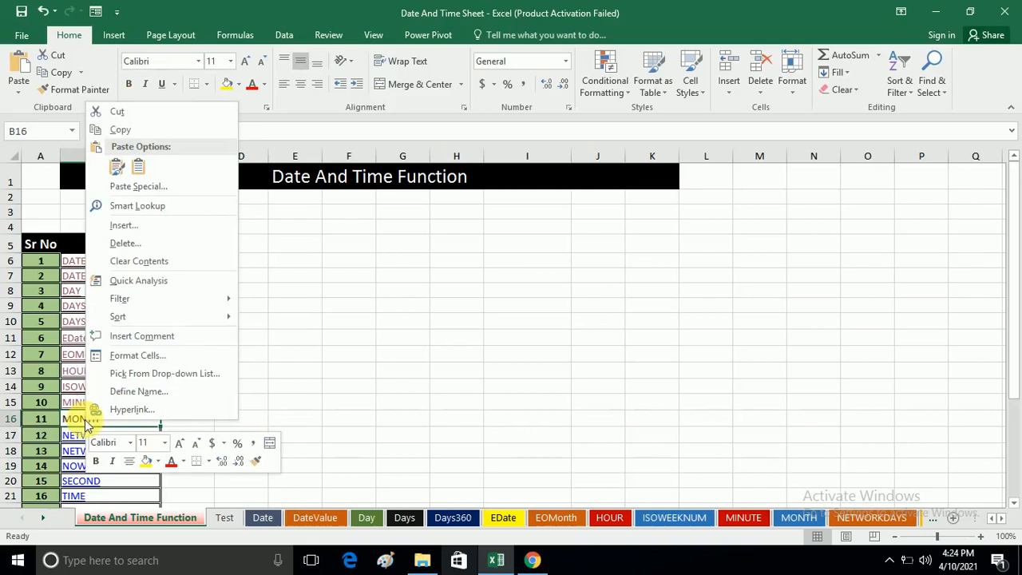
left_click(133, 410)
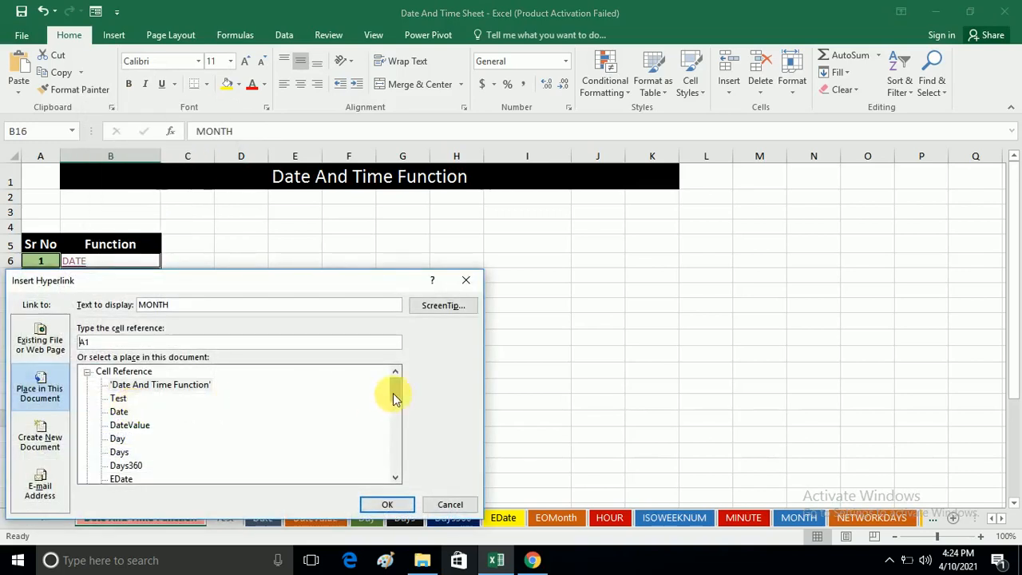
left_click_drag(392, 391, 392, 420)
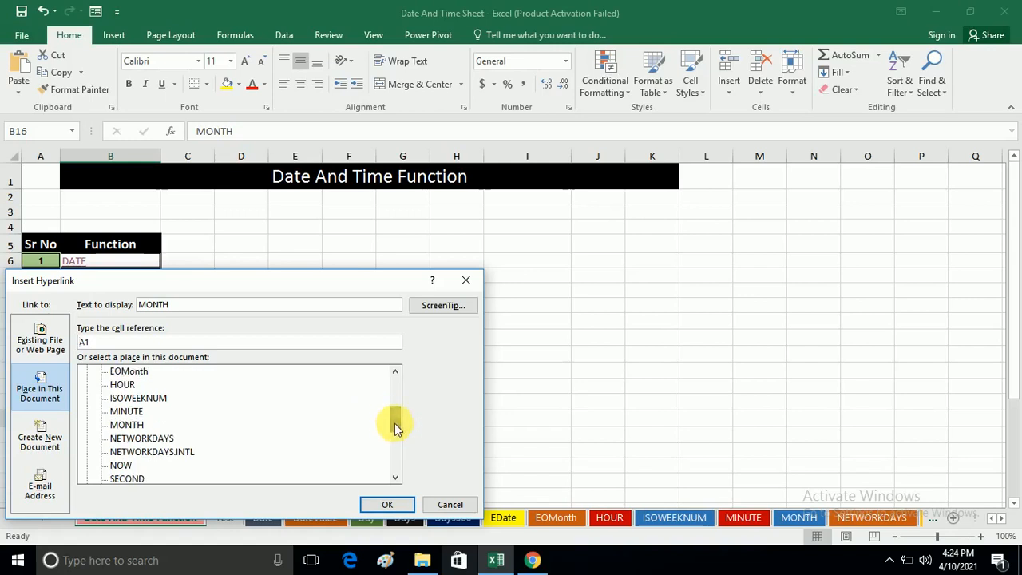
left_click(125, 426)
left_click(385, 506)
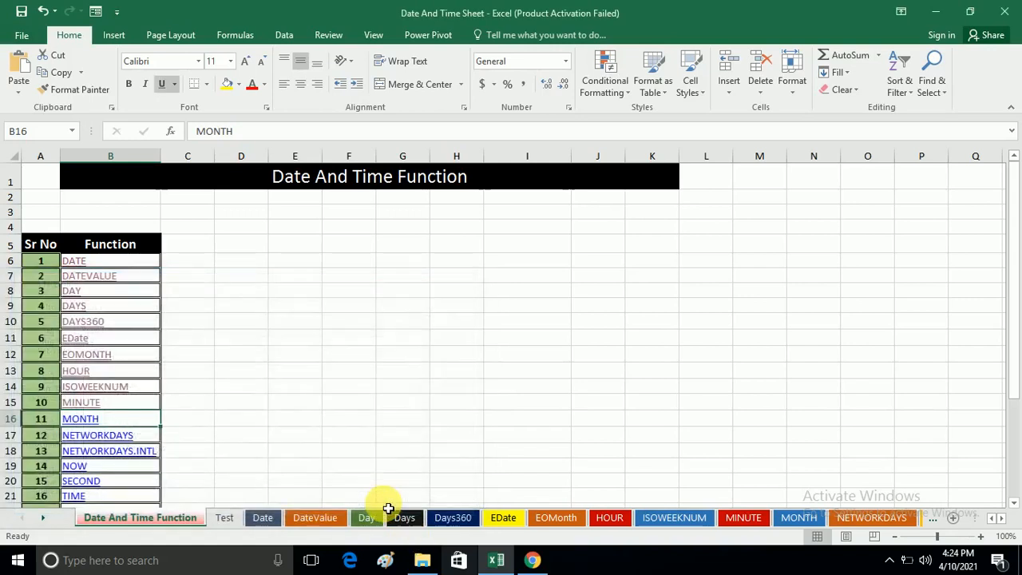
left_click(521, 339)
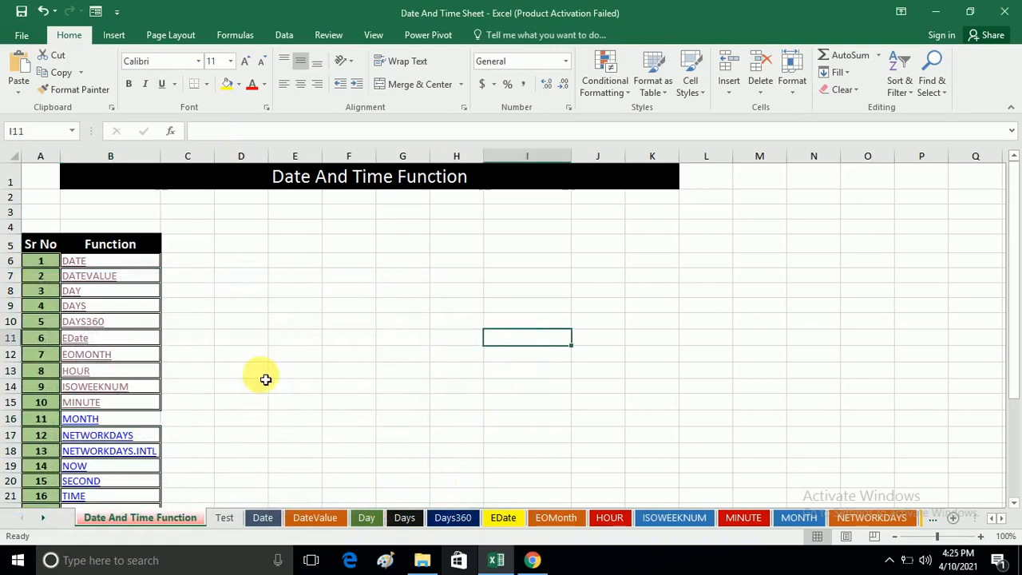
Follow the MONTH link from the index and change the header in cell B5 to Result
left_click(87, 423)
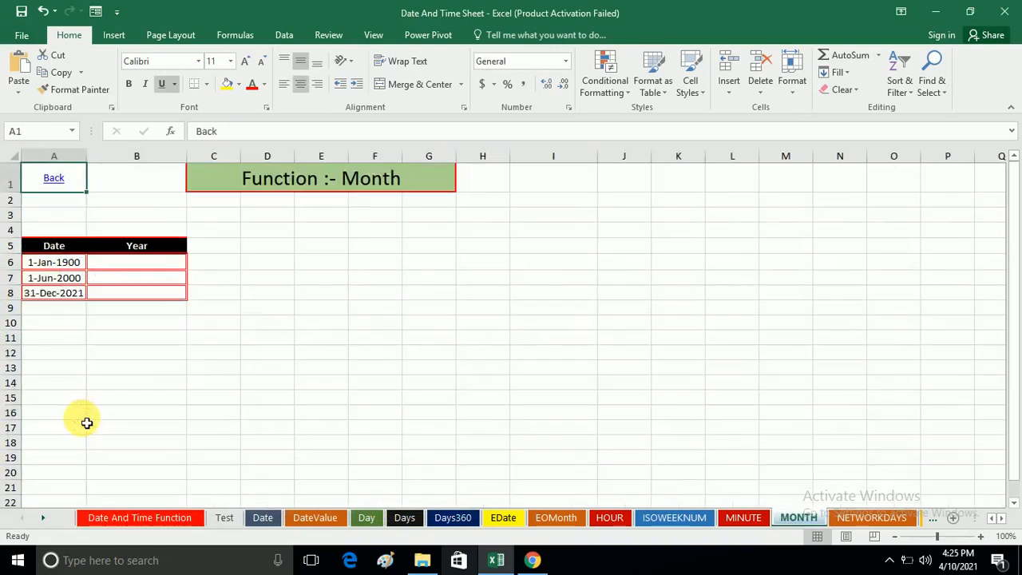
left_click(312, 310)
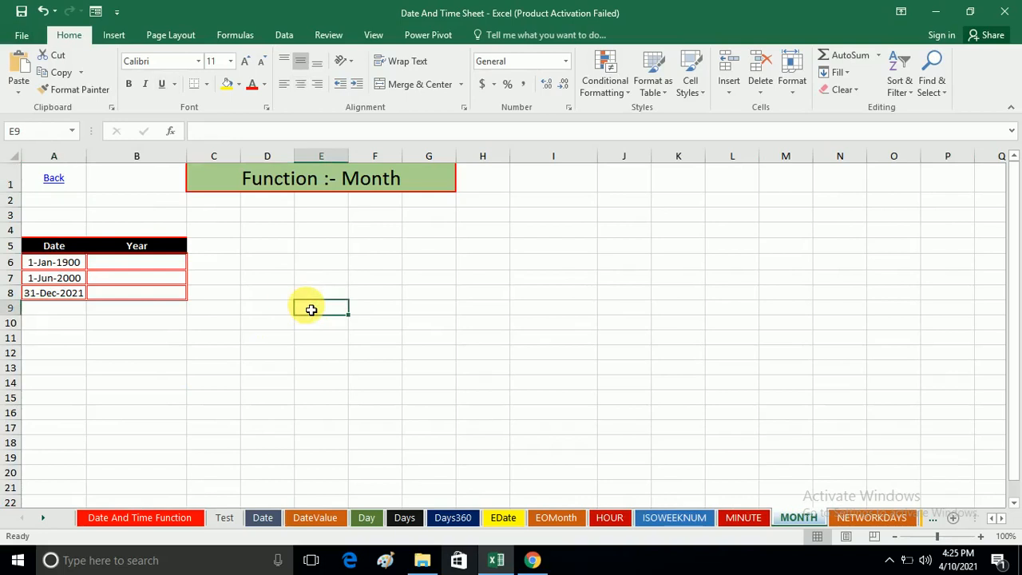
left_click(143, 263)
left_click(143, 252)
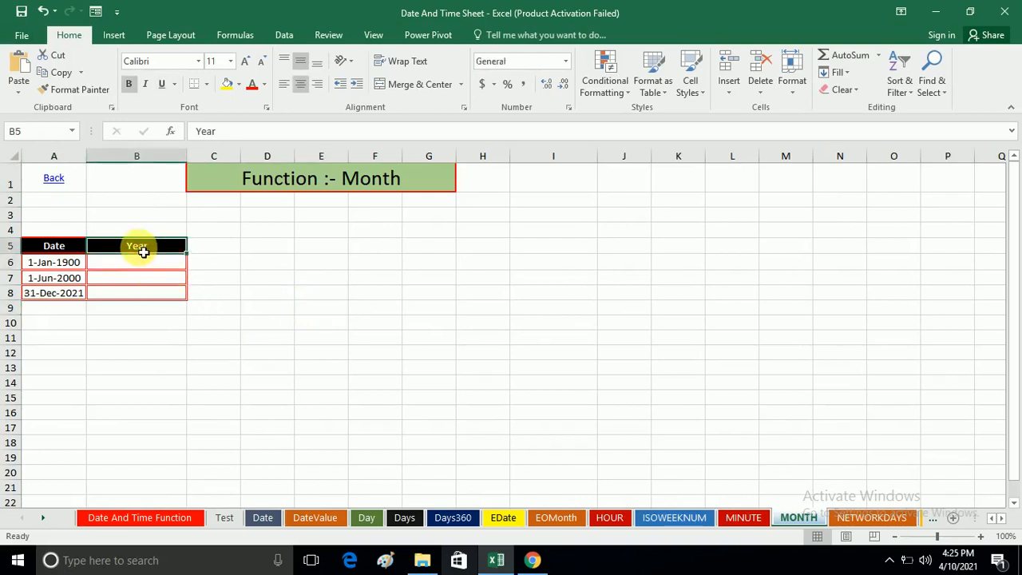
type("Resu")
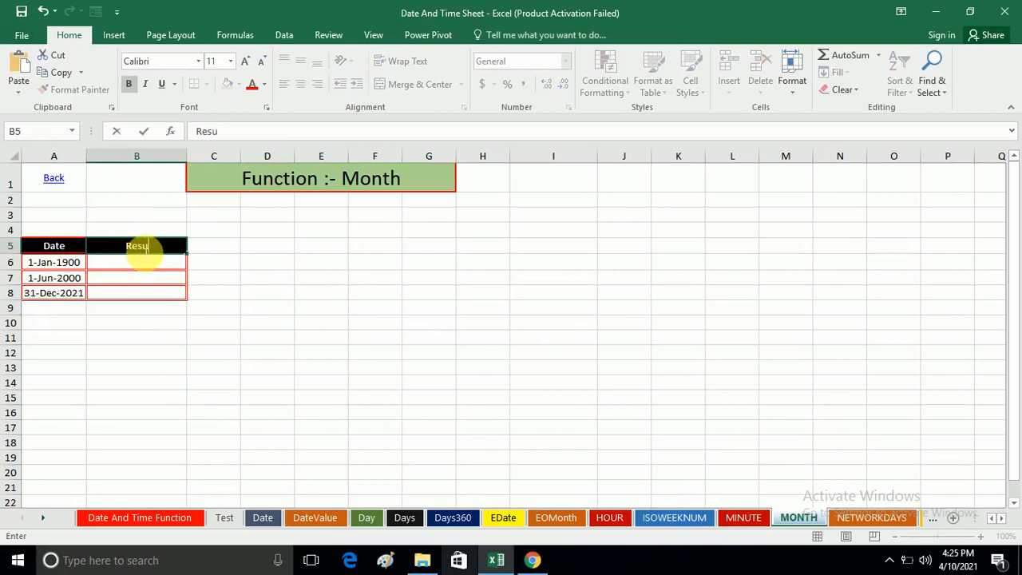
type("lt")
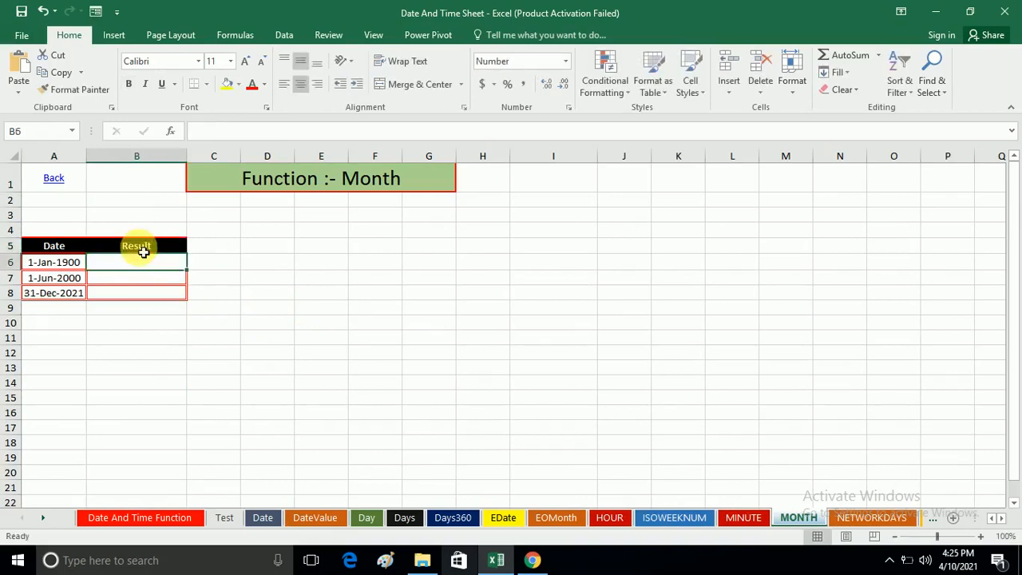
Enter the formula =MONTH(A6) in cell B6 to extract the month number from the first date
type("=mon")
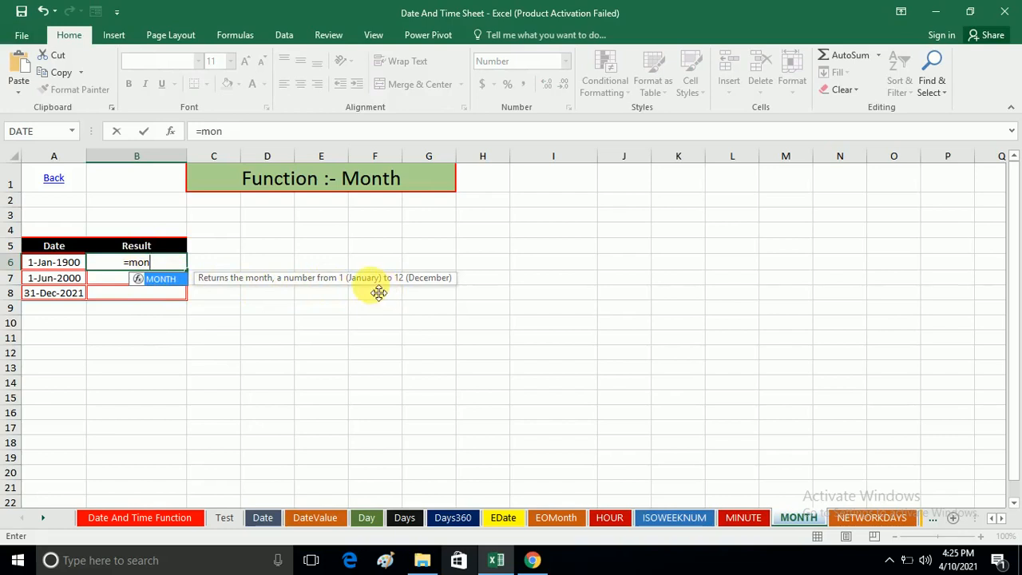
double_click(154, 278)
left_click(57, 266)
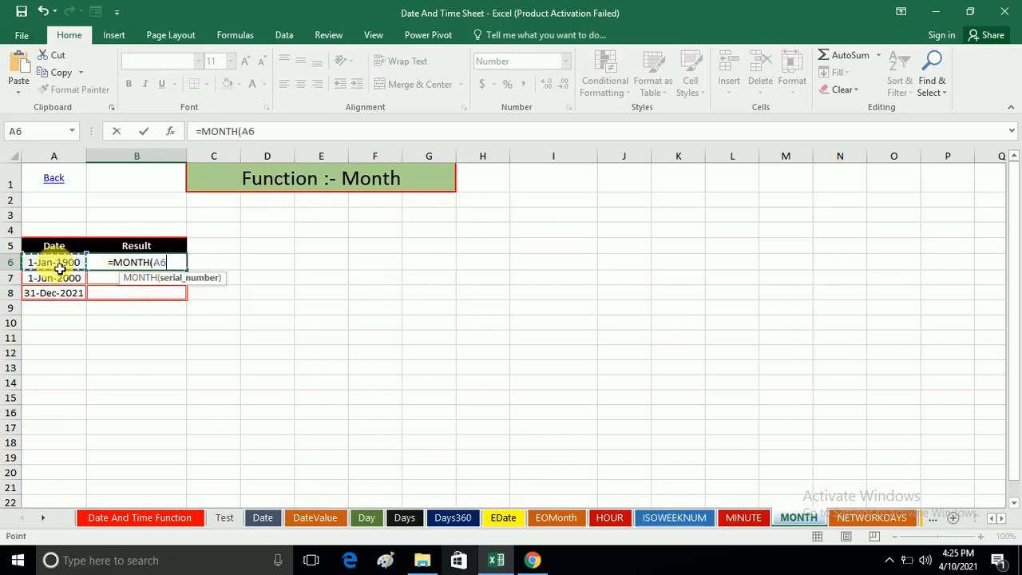
type(")")
key("Return")
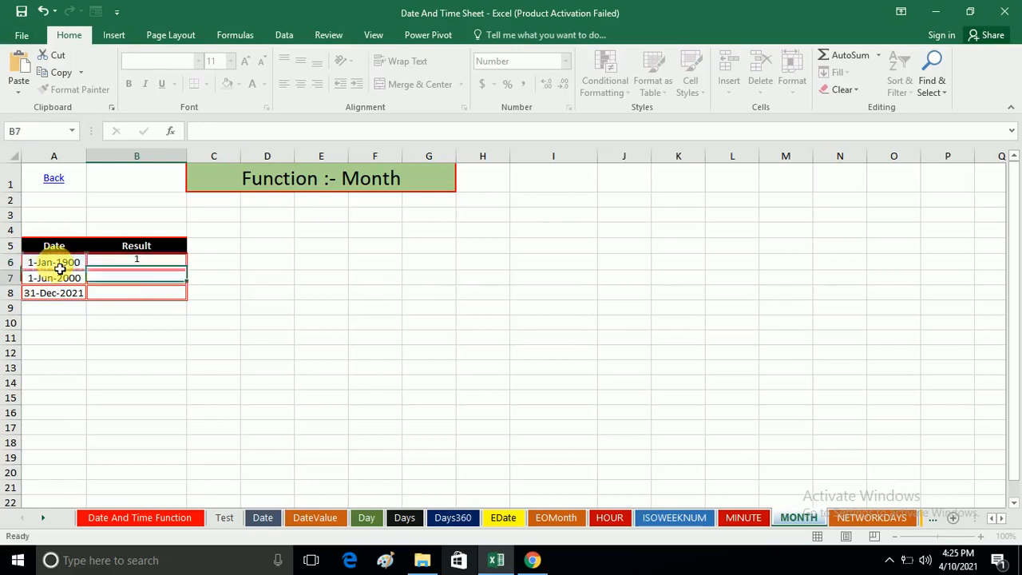
Fill the MONTH formula from B6 down through B8 and check the results for the other two dates
left_click(139, 264)
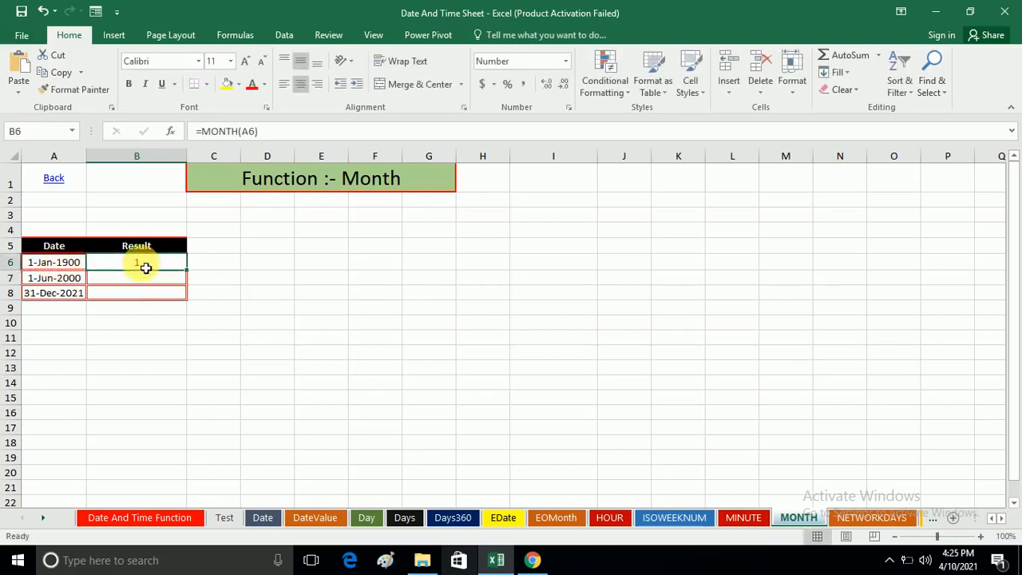
left_click_drag(192, 278, 191, 307)
left_click(137, 292)
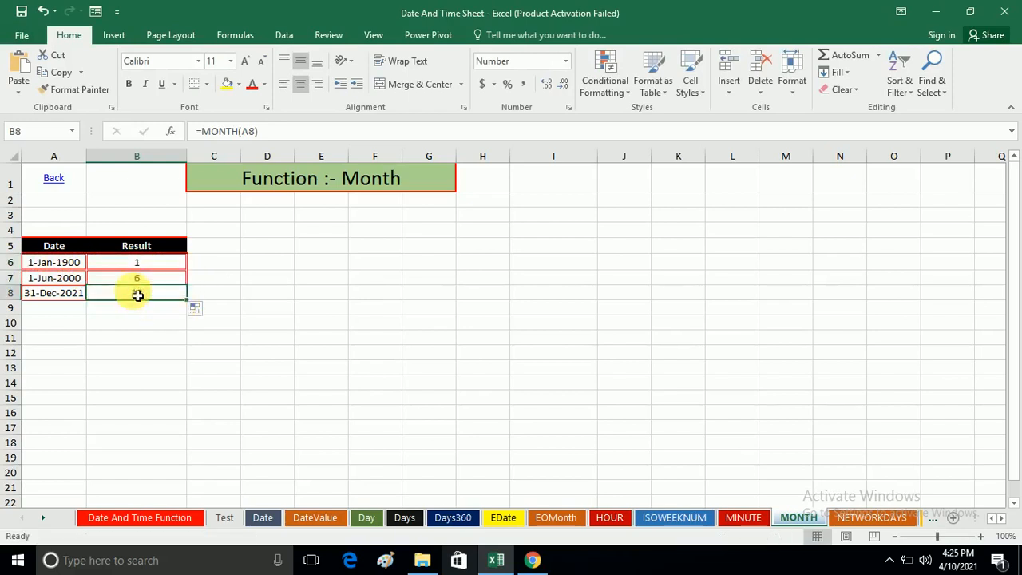
left_click(138, 283)
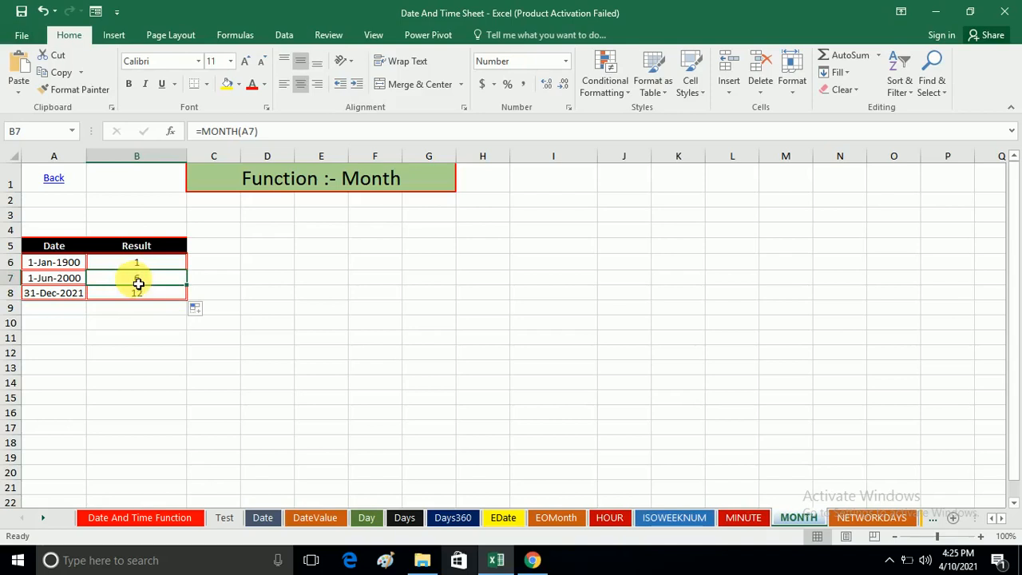
Add a centred header Sr in cell E5 with the serial numbers 1 to 12 in E6:E17 below it
left_click(333, 247)
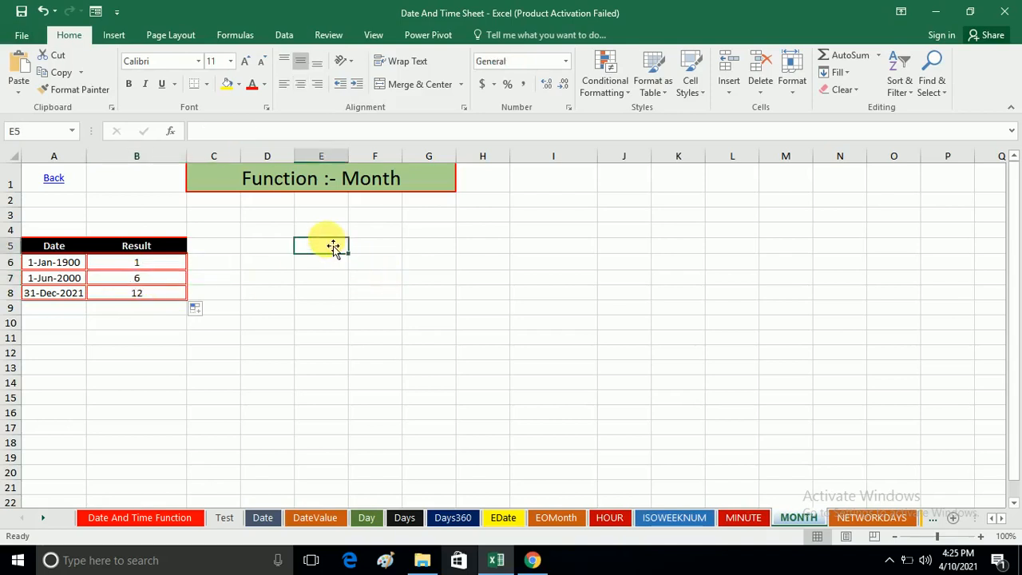
type("Sr")
key("Return")
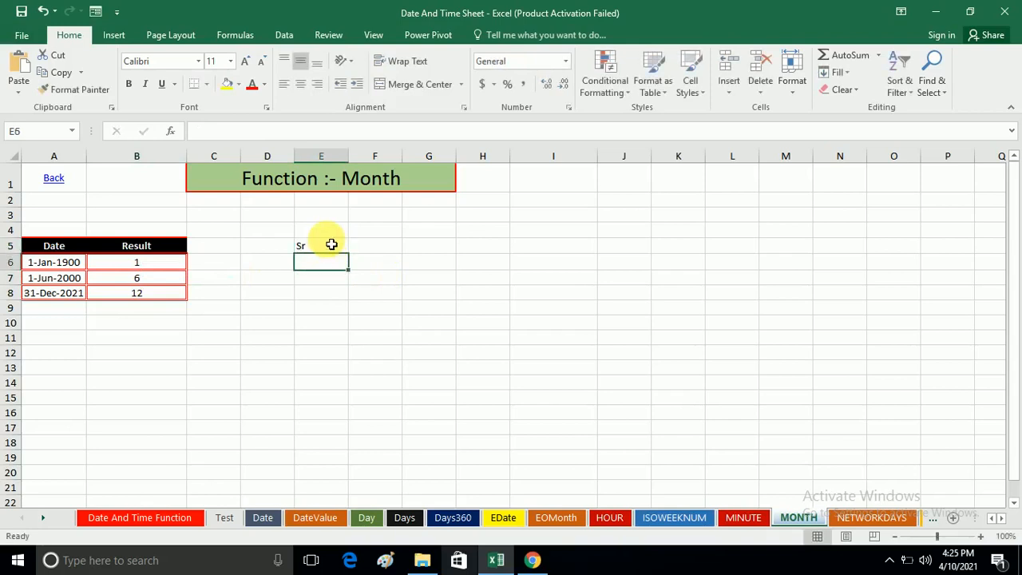
type("1")
key("Return")
left_click(343, 267)
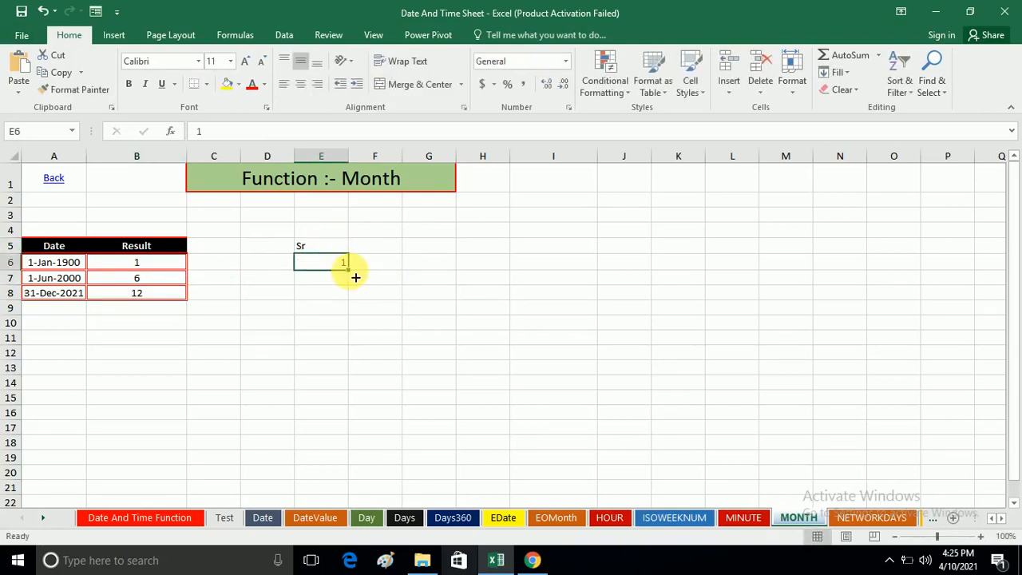
left_click_drag(356, 276, 354, 434)
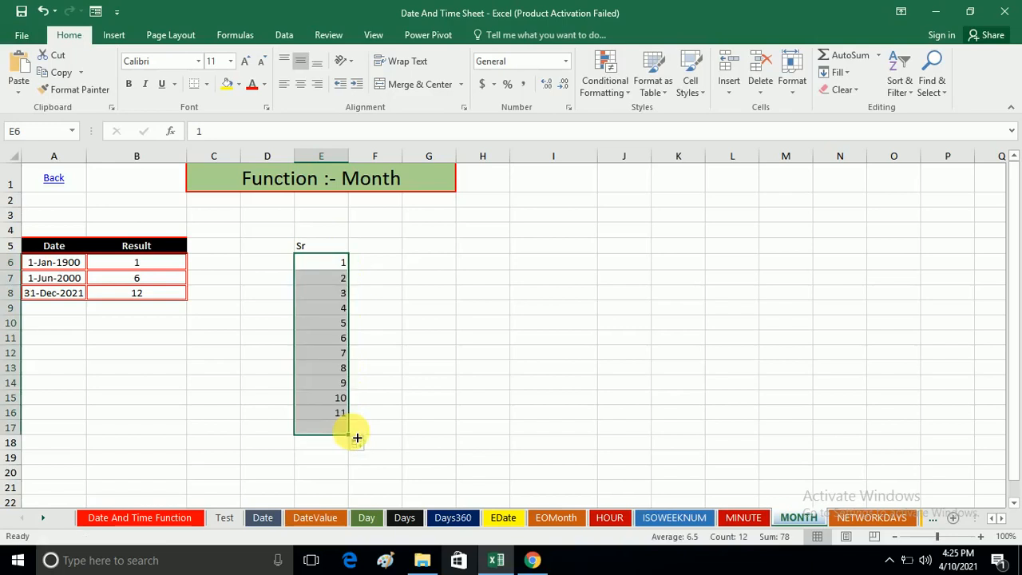
left_click(327, 247)
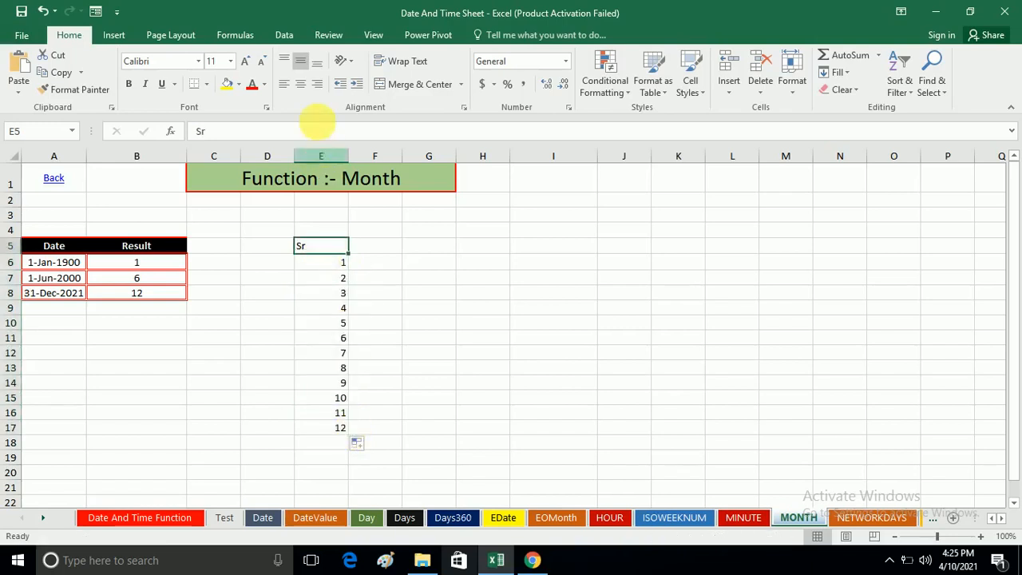
left_click(297, 90)
Enter 1 in cell F6, copy it unchanged down through F17, and undo that fill
left_click(373, 263)
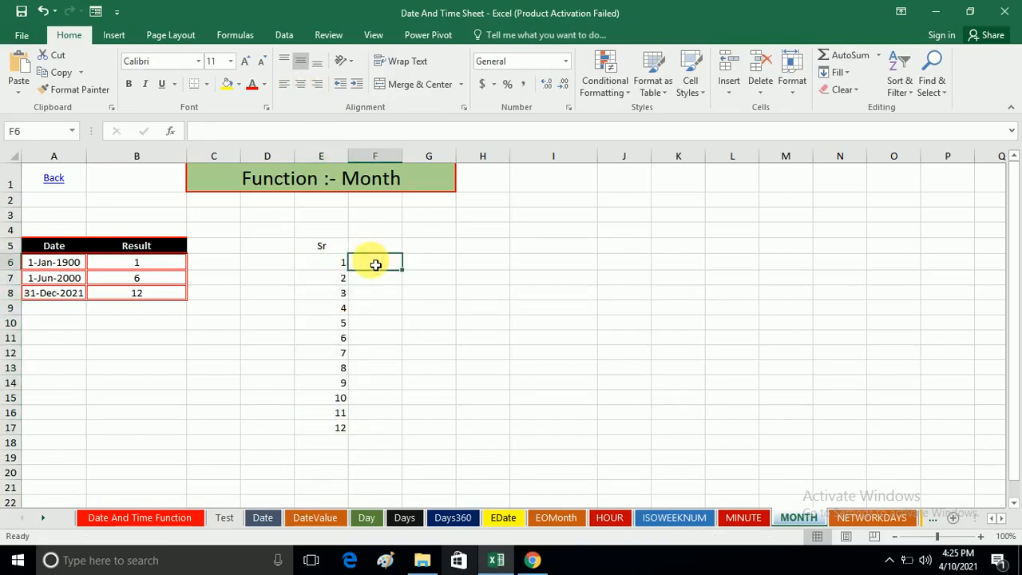
type("1")
key("Return")
left_click(396, 266)
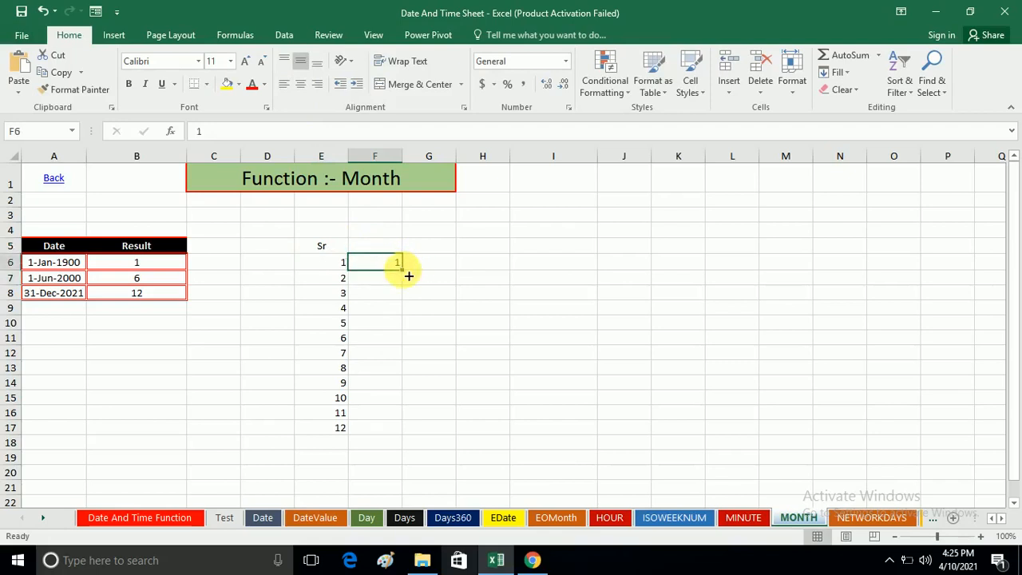
left_click_drag(403, 271, 414, 436)
left_click(473, 345)
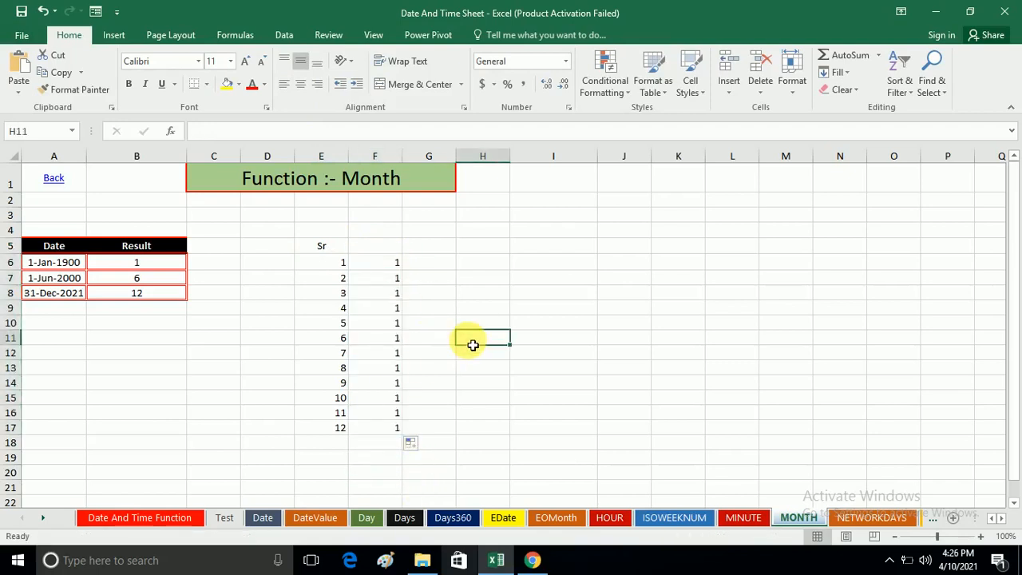
key("ctrl+z")
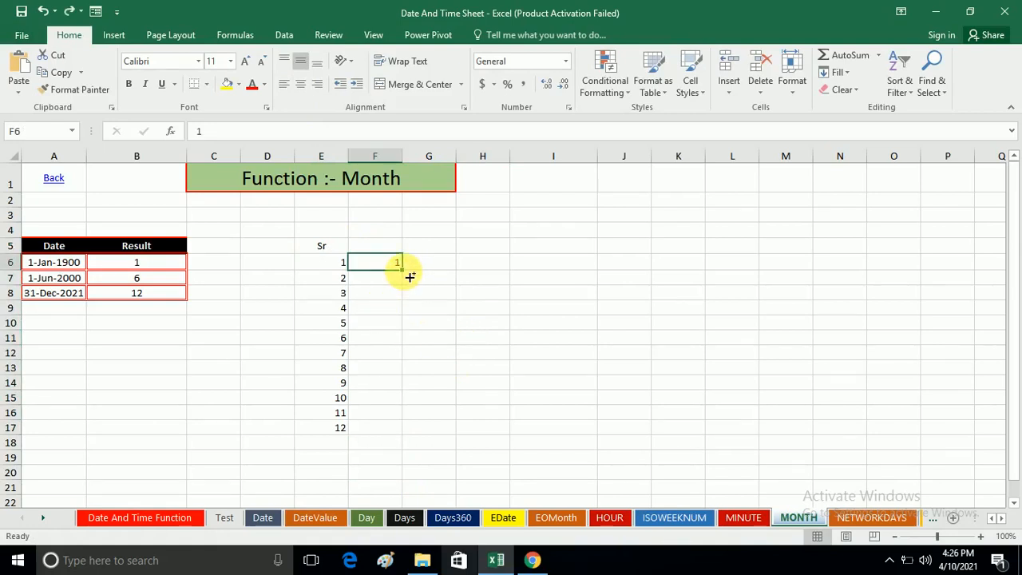
Fill F6 down through F17 as a series from 1 to 12, undo the fill, and clear cell F6
left_click_drag(410, 277, 402, 440)
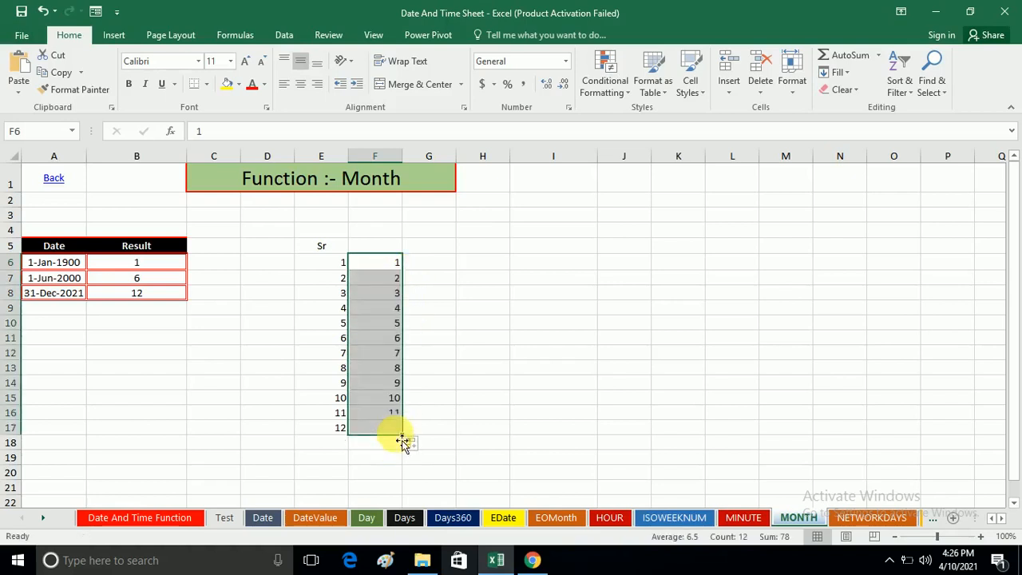
left_click(470, 419)
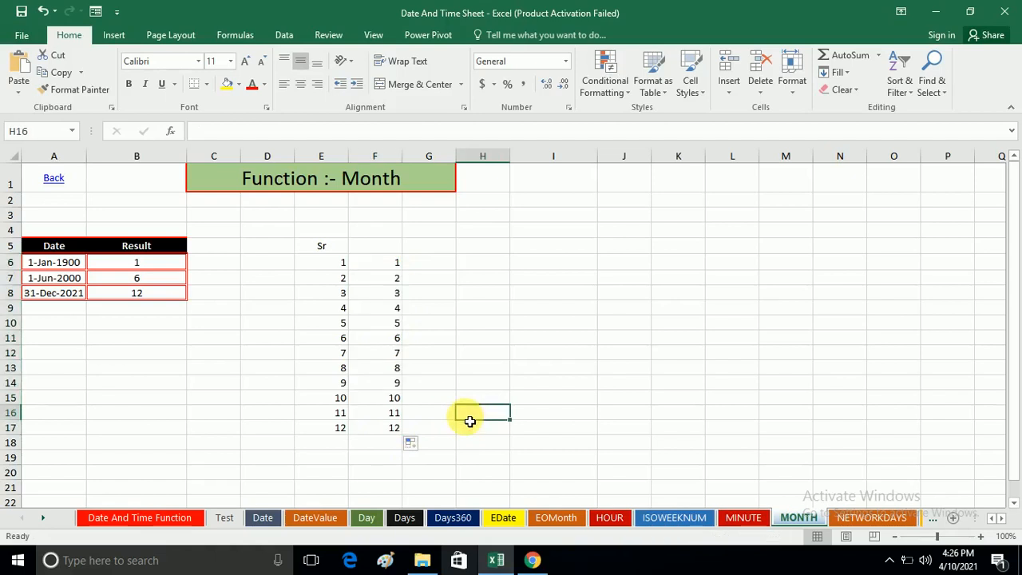
key("ctrl+z")
key("Delete")
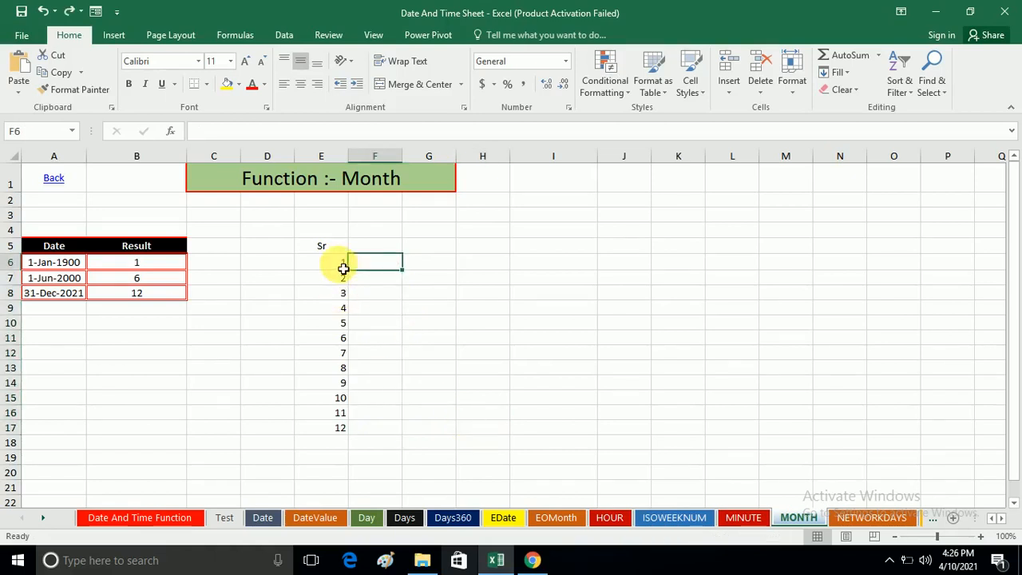
Centre the serial numbers in E6:E17 horizontally
left_click_drag(343, 268, 338, 429)
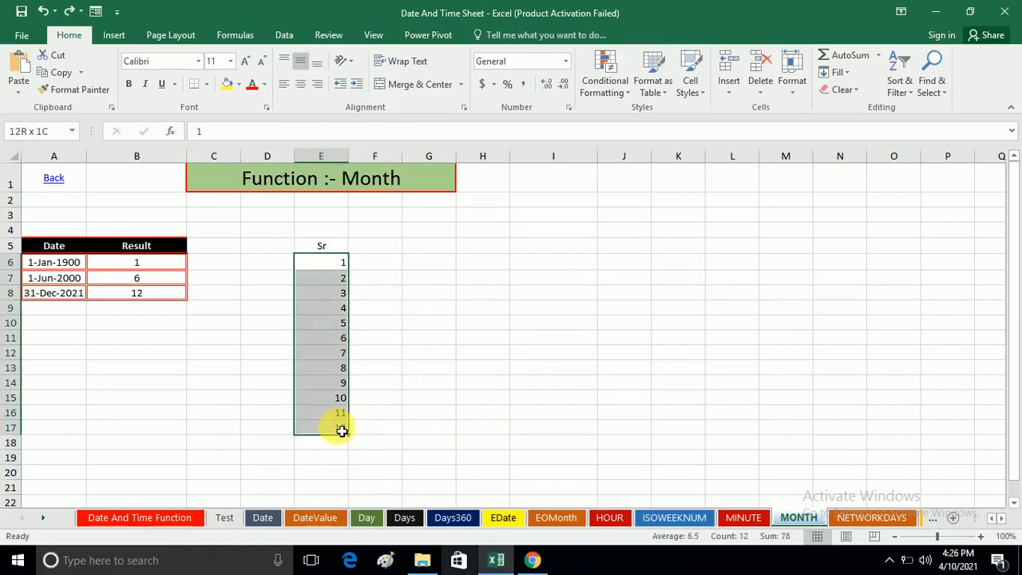
left_click(301, 84)
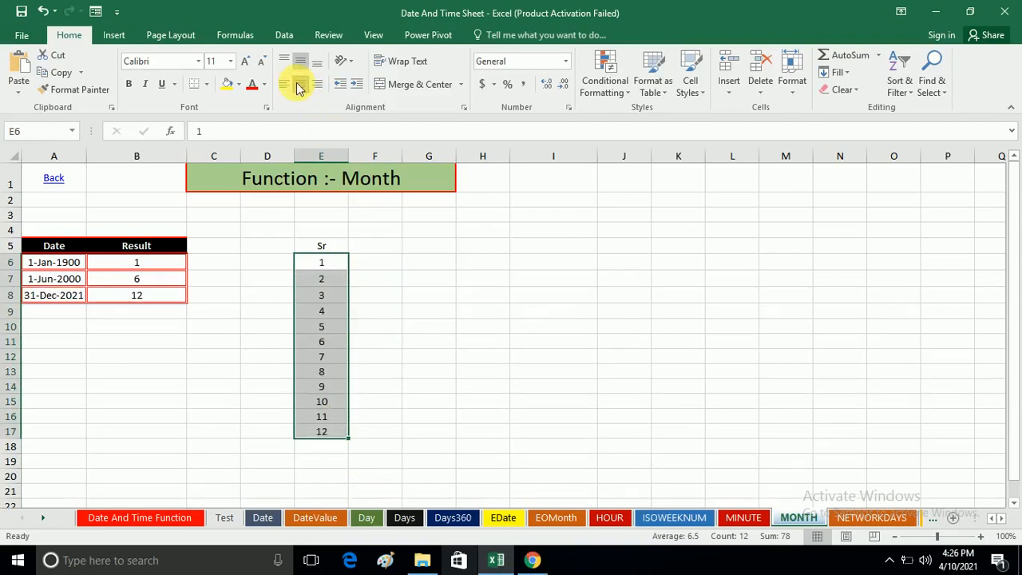
Add the header Month in cell F5, enter January in F6 and fill the month names down through December in F17
left_click(375, 252)
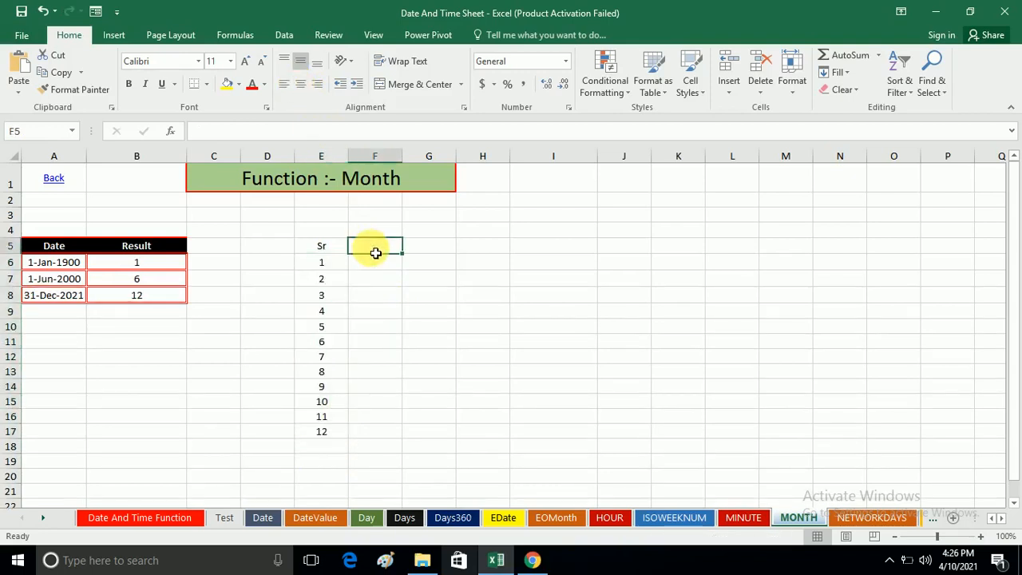
type("Month")
key("Return")
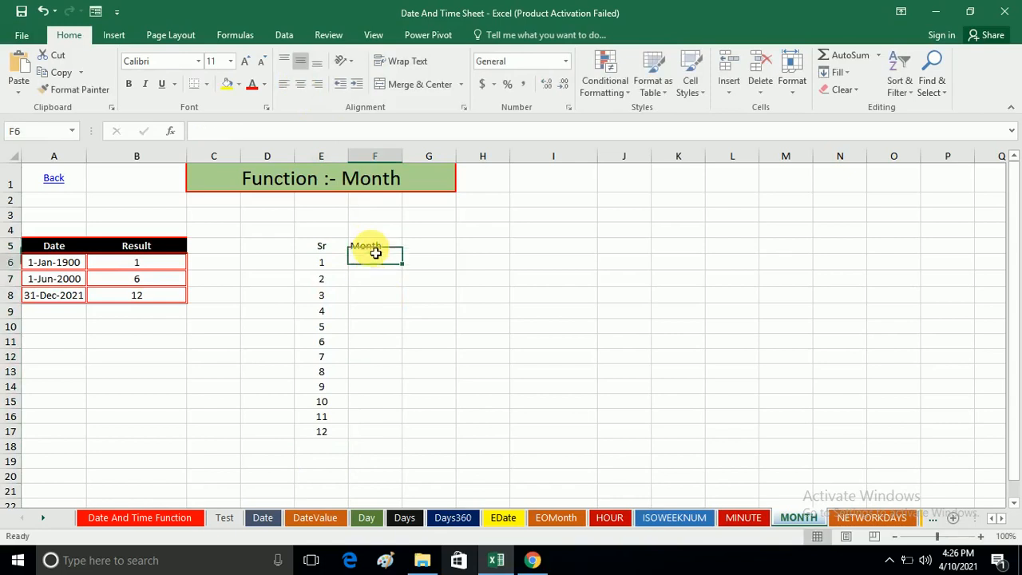
type("Ja")
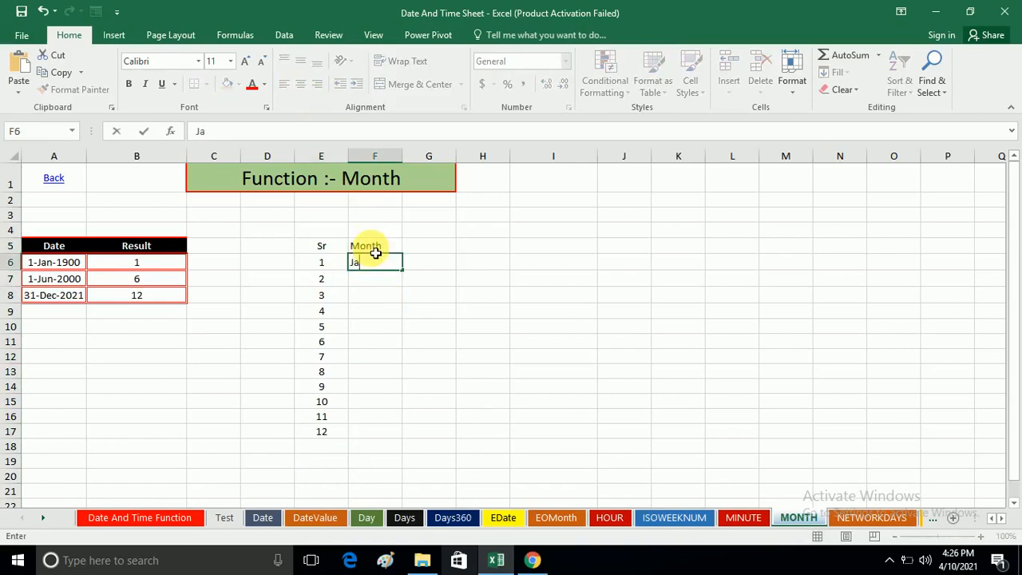
type("nuary")
key("Return")
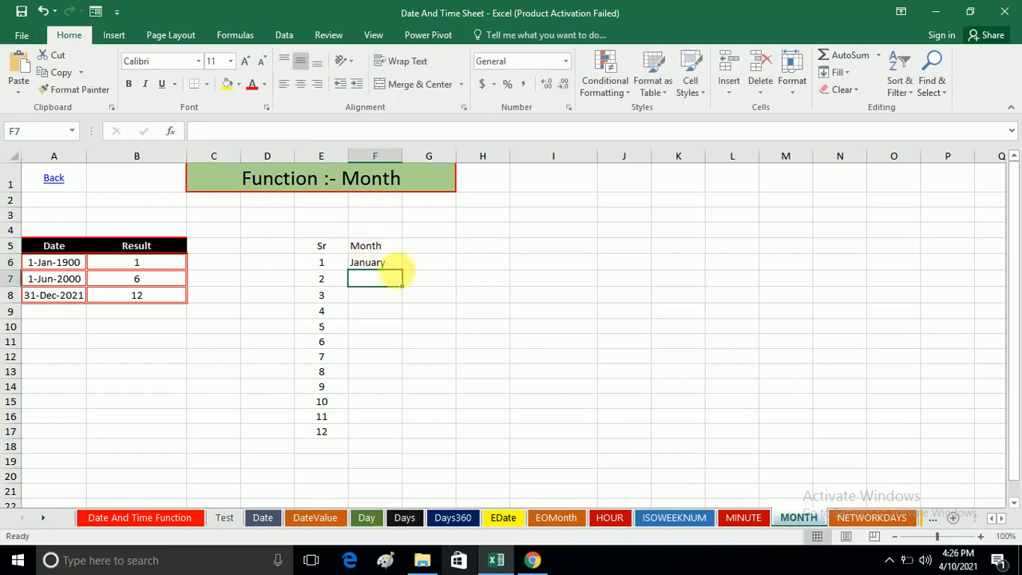
left_click(395, 272)
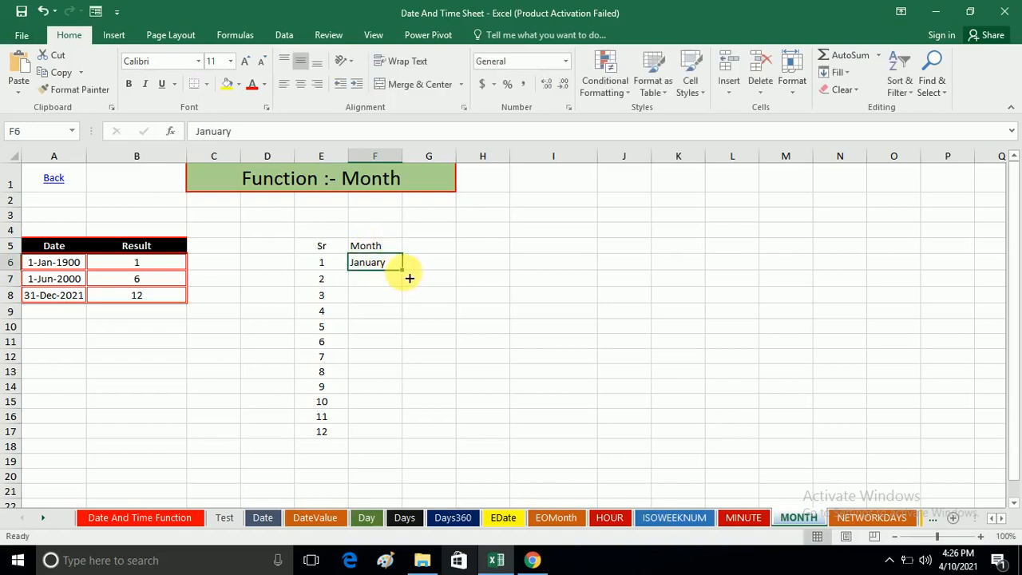
double_click(403, 271)
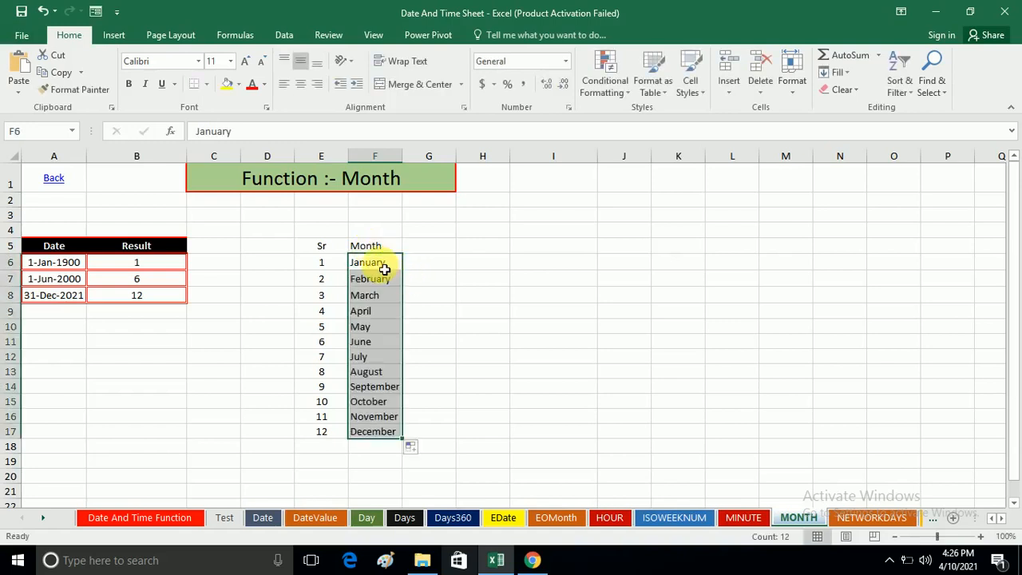
Compare the January, June and December rows of the month list with the MONTH results in B6:B8
left_click(384, 269)
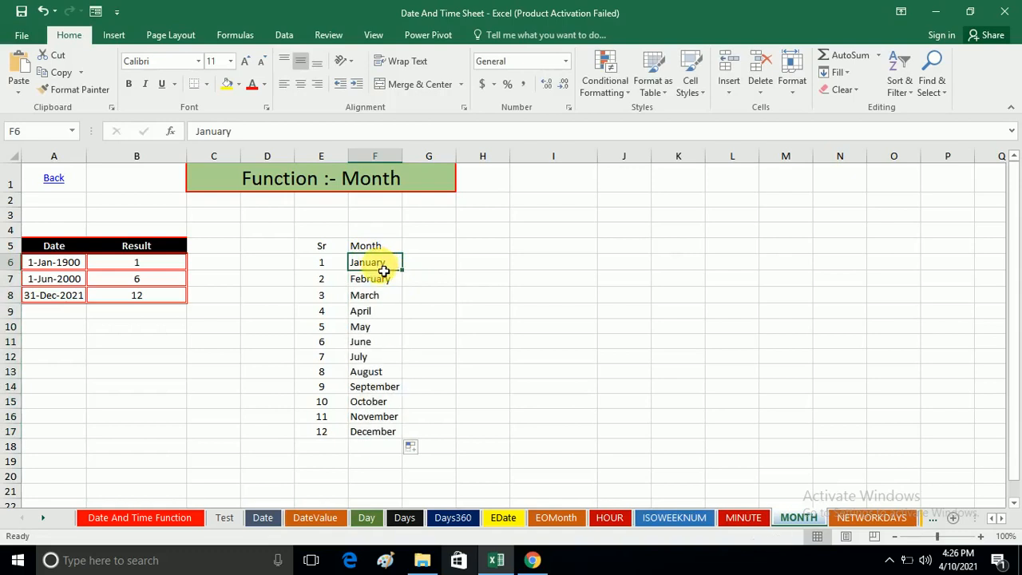
left_click(375, 343)
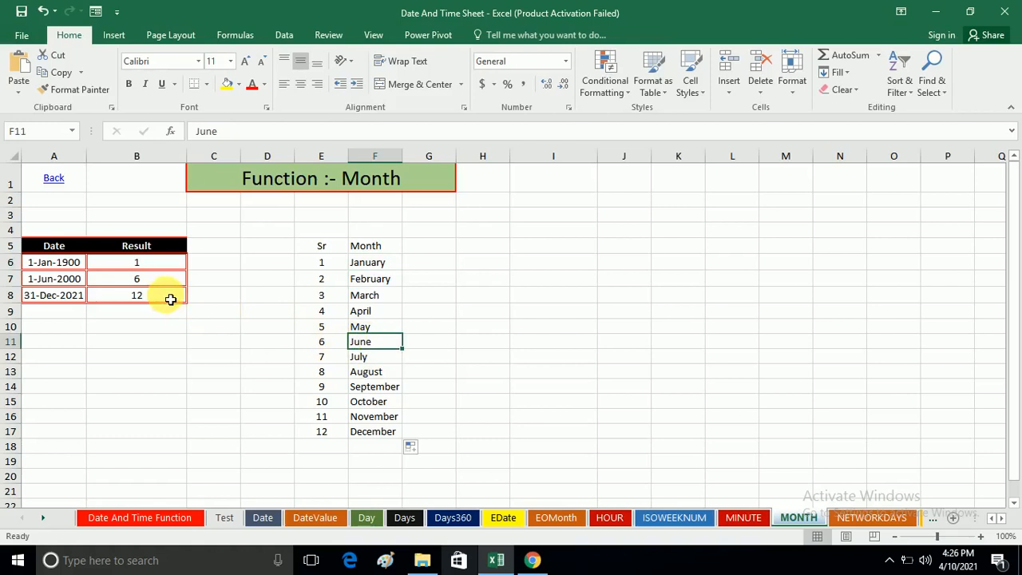
left_click(365, 430)
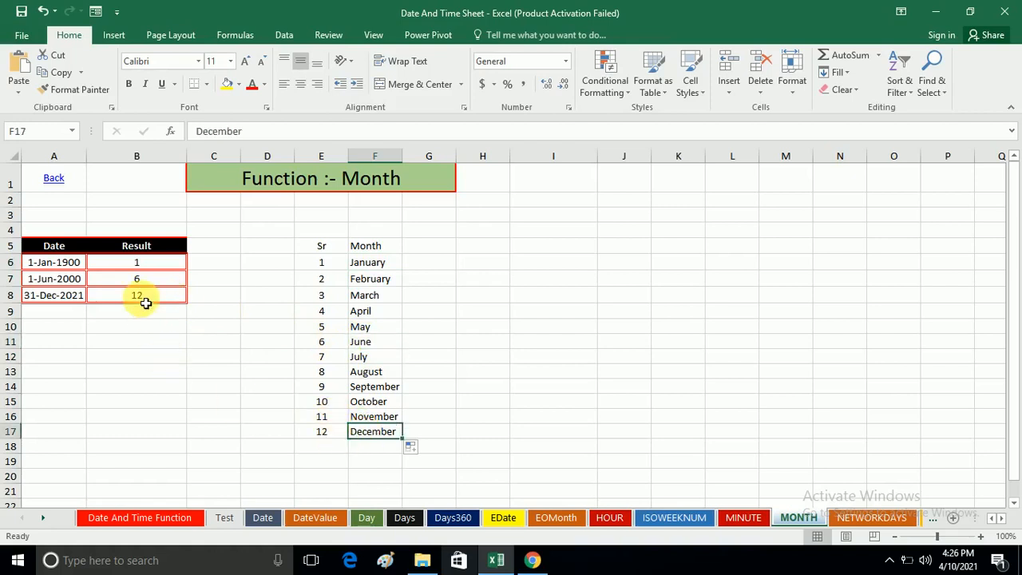
left_click(374, 270)
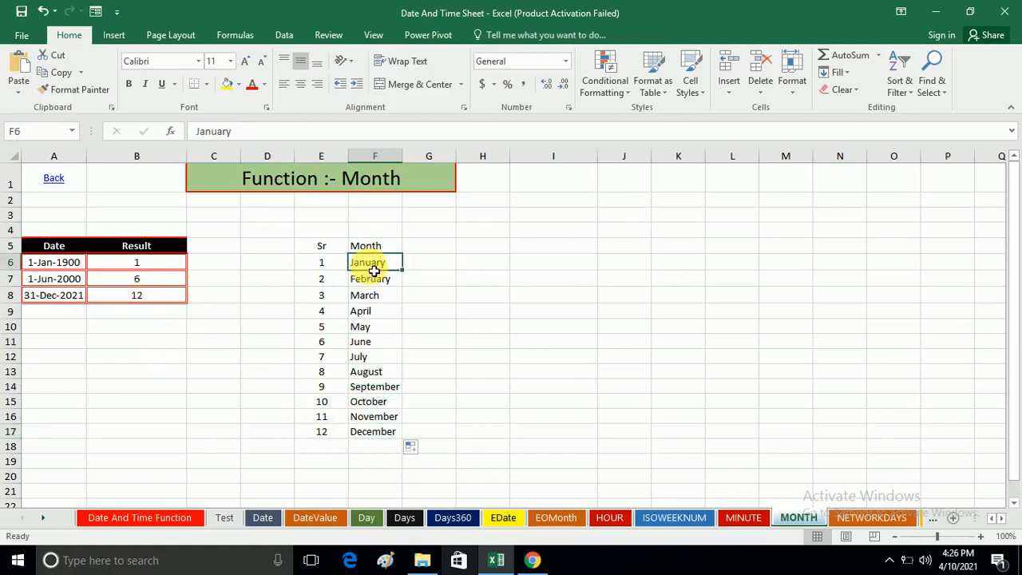
left_click(570, 343)
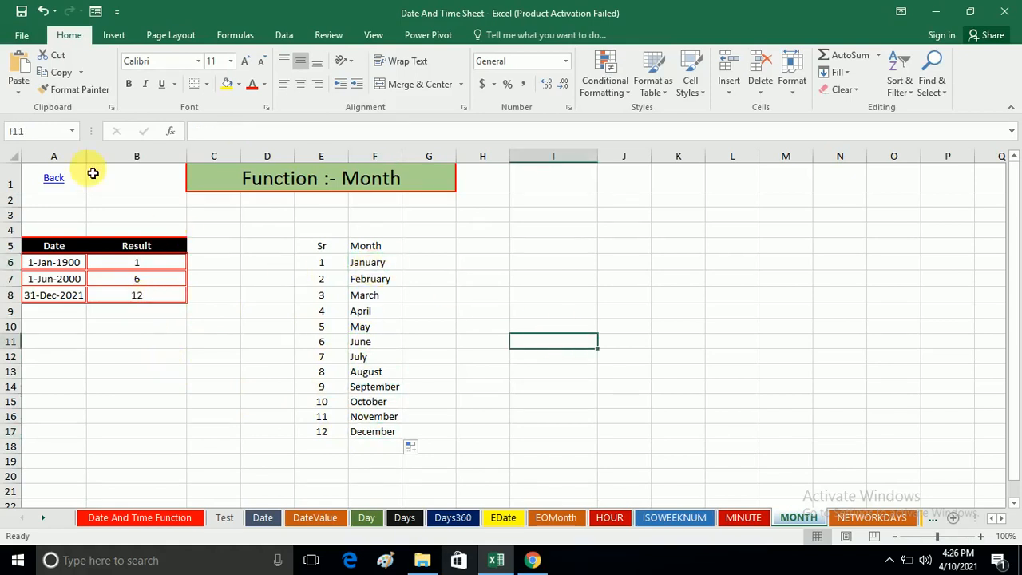
Return to the Date And Time Function index sheet and follow its NETWORKDAYS link
left_click(56, 179)
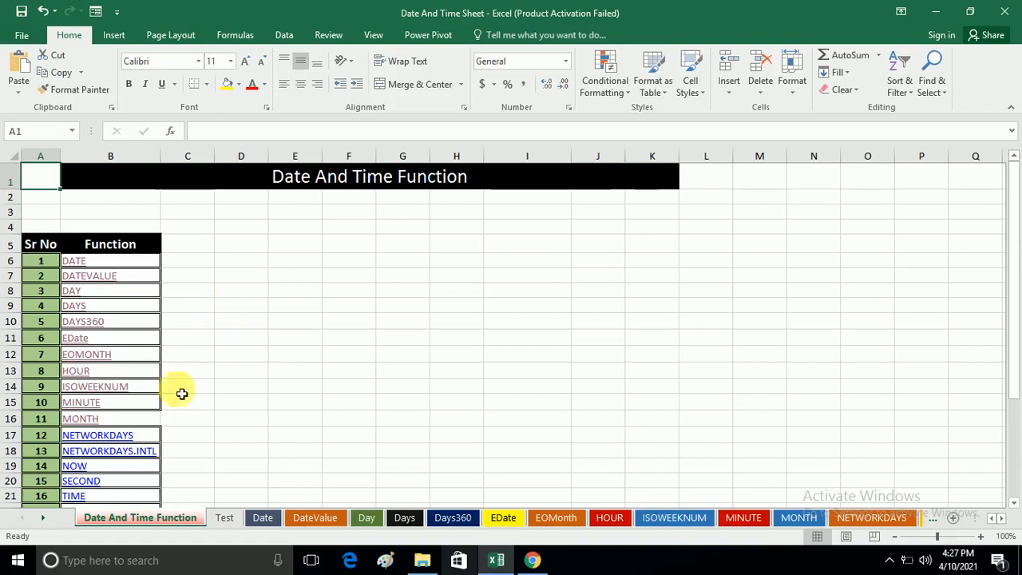
left_click(128, 438)
left_click(128, 438)
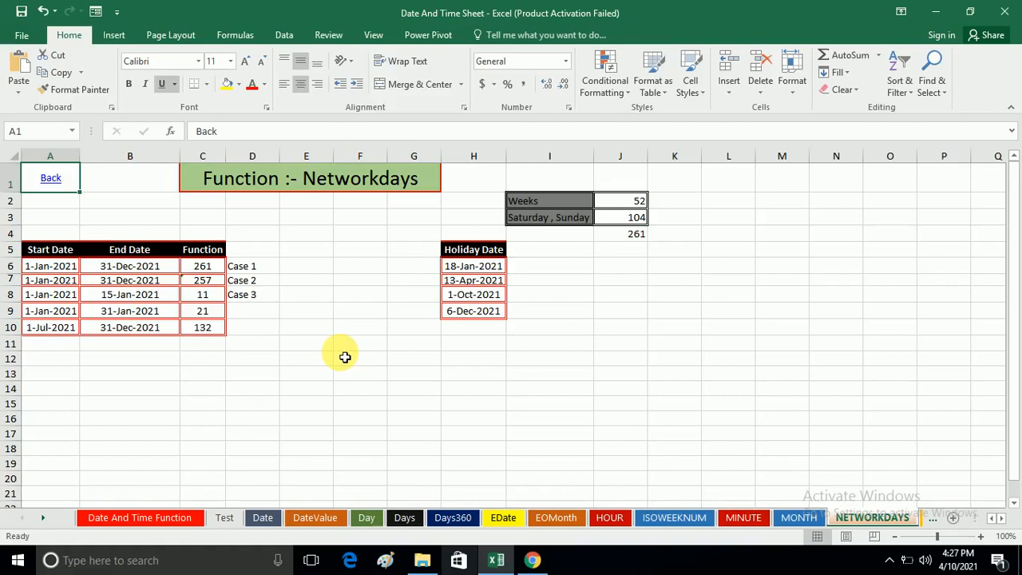
Examine the week count, the Saturday and Sunday count, and the remaining-days formula in cells J2:J4
left_click(629, 202)
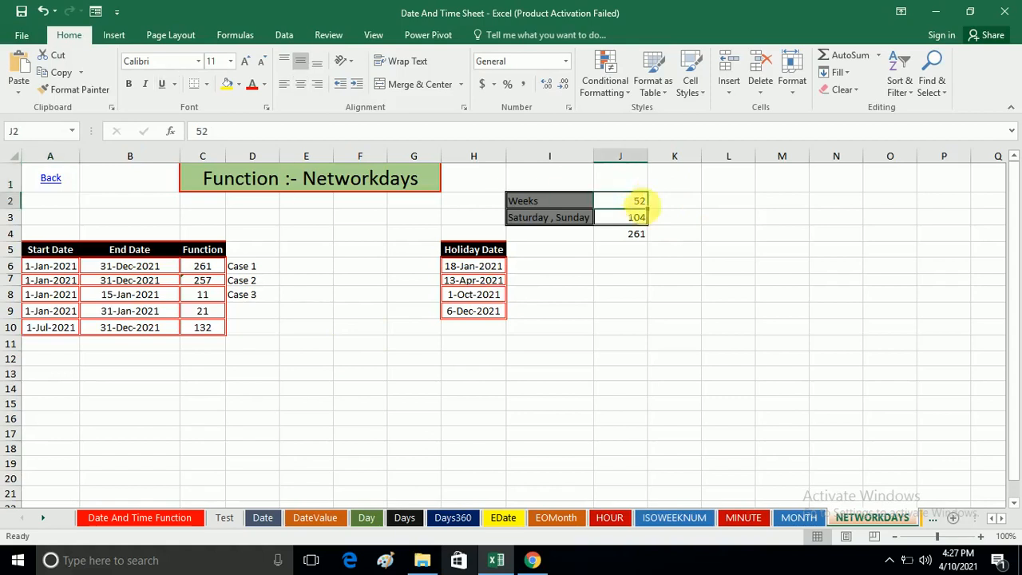
left_click(685, 236)
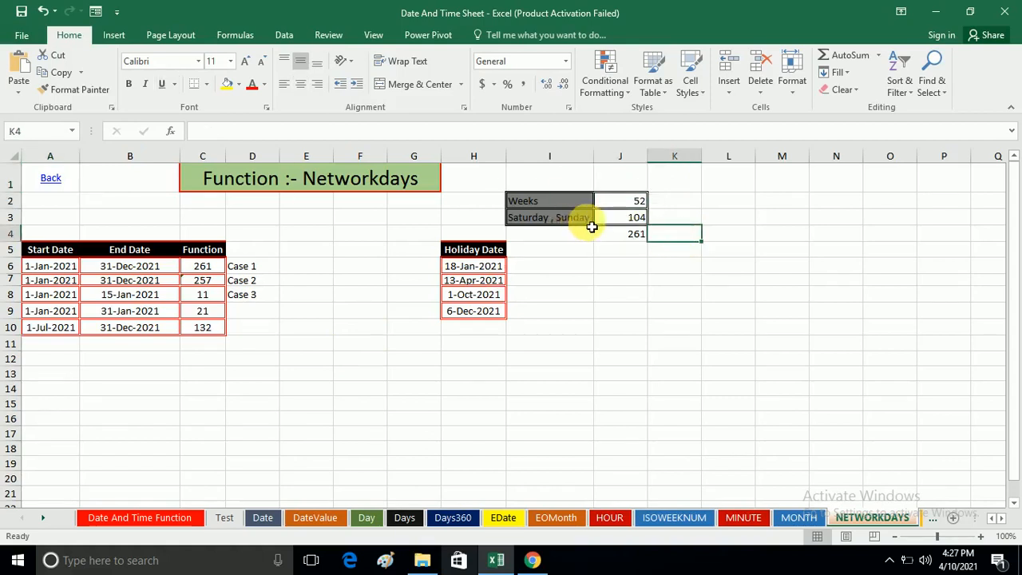
left_click(621, 223)
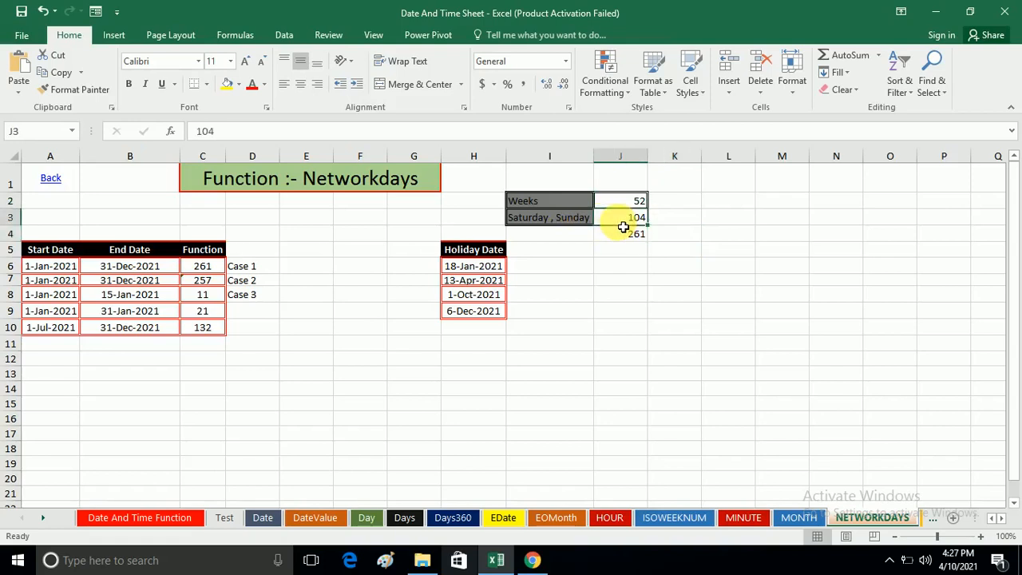
left_click(636, 266)
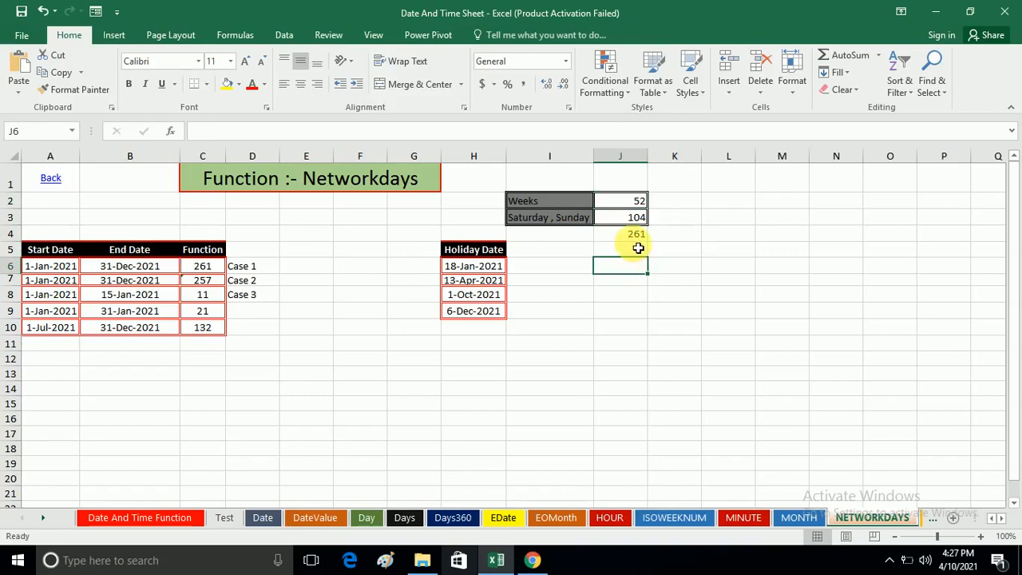
left_click(637, 246)
left_click(640, 237)
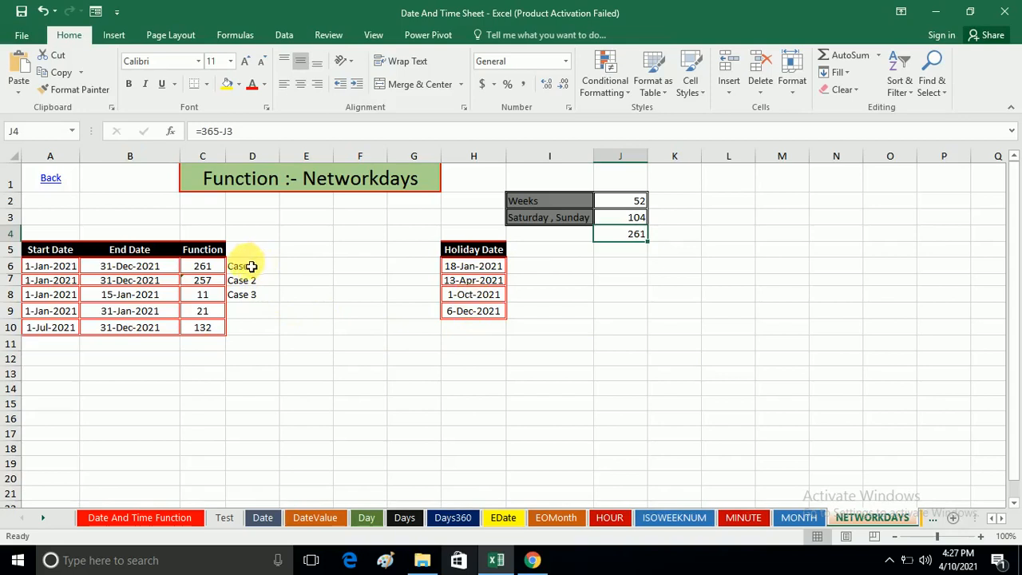
Clear the Case 1 formula in cell C6 and start a new NETWORKDAYS formula there
left_click(203, 270)
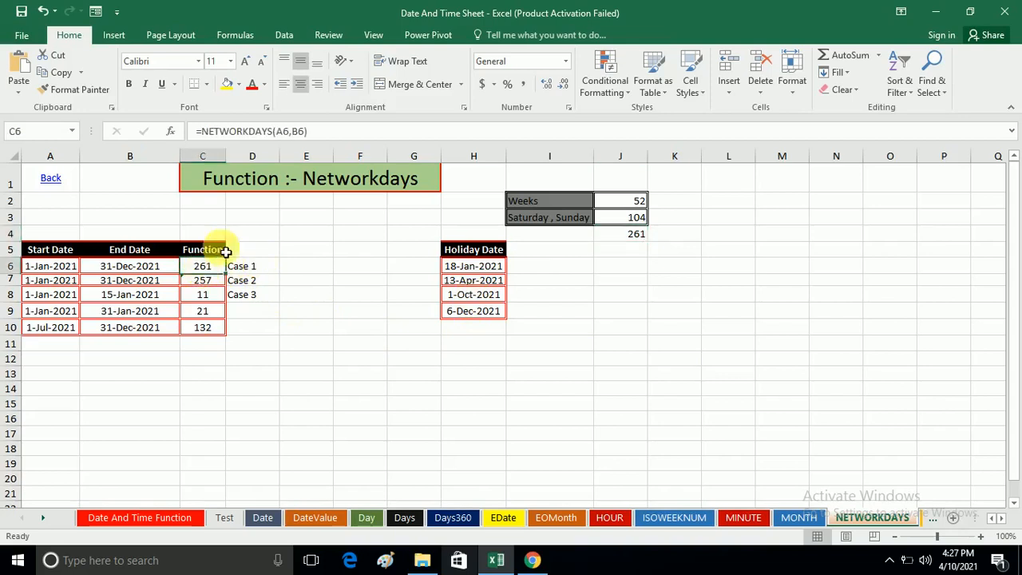
left_click(324, 131)
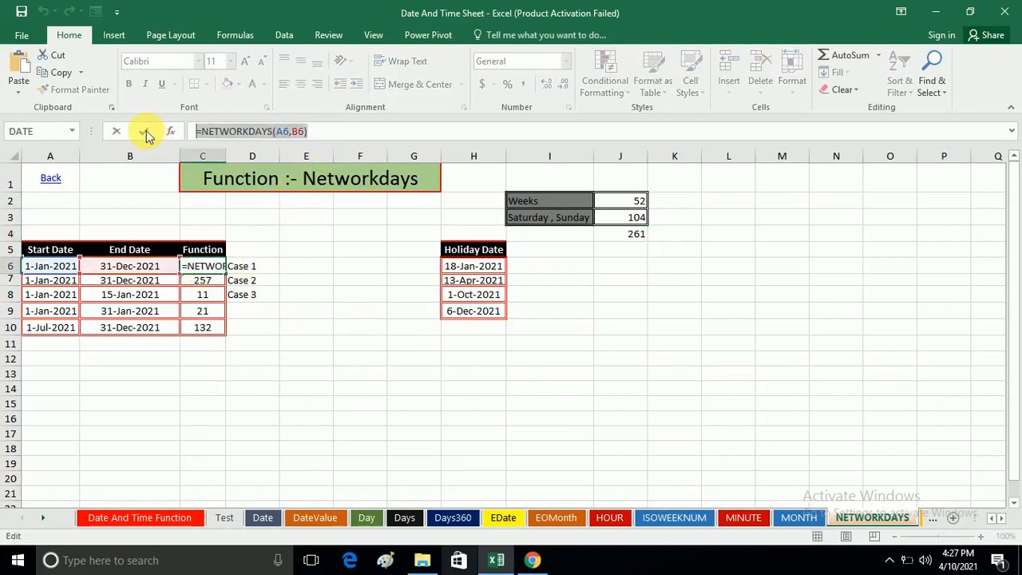
key("ctrl+a")
key("BackSpace")
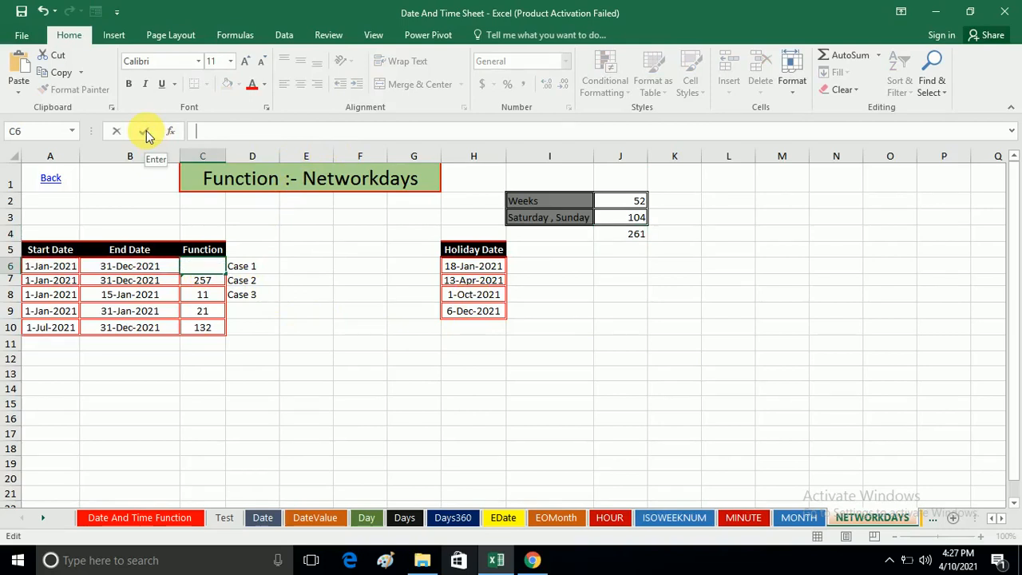
type("=new")
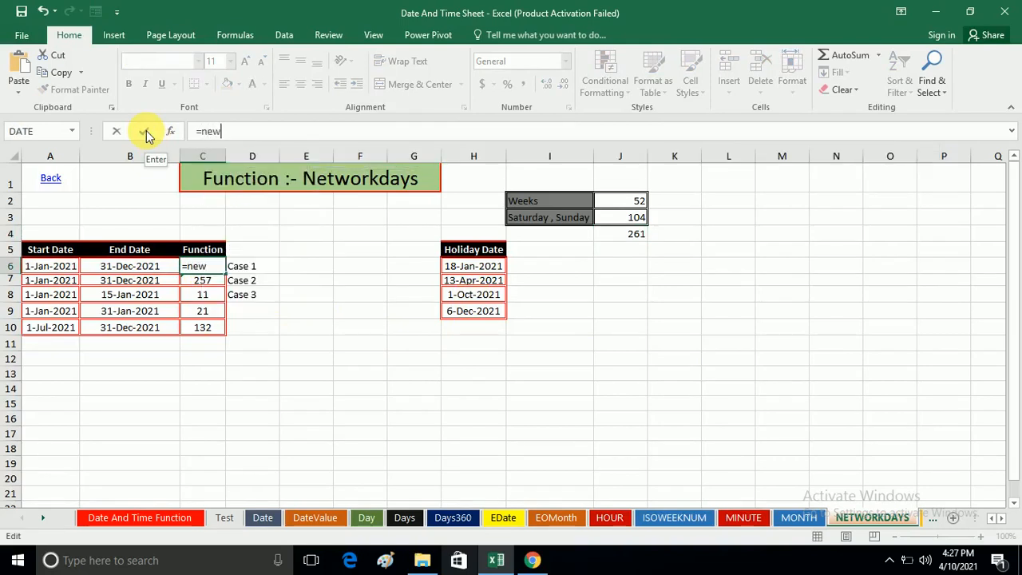
key("BackSpace")
type("tt")
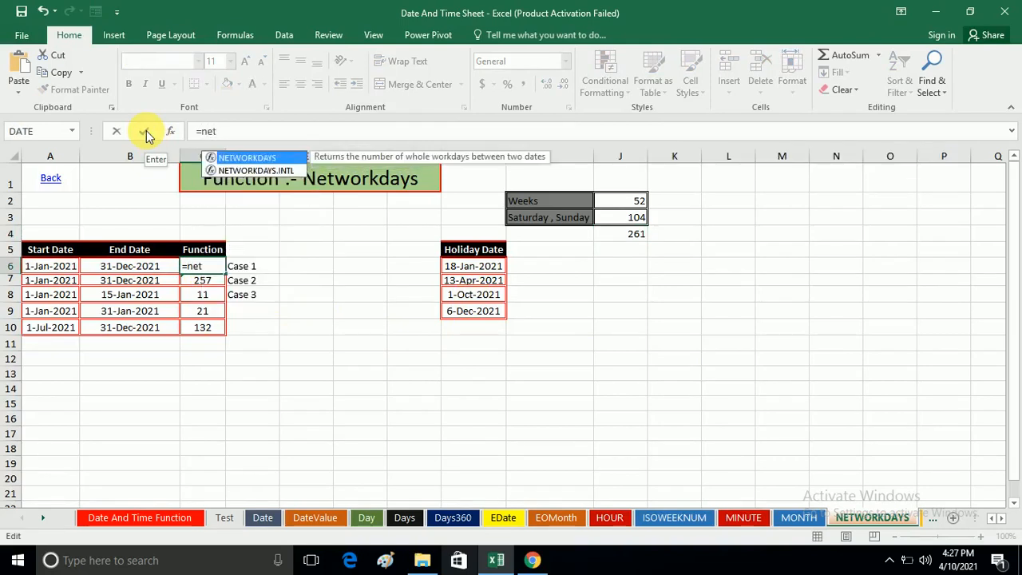
double_click(249, 159)
key("BackSpace")
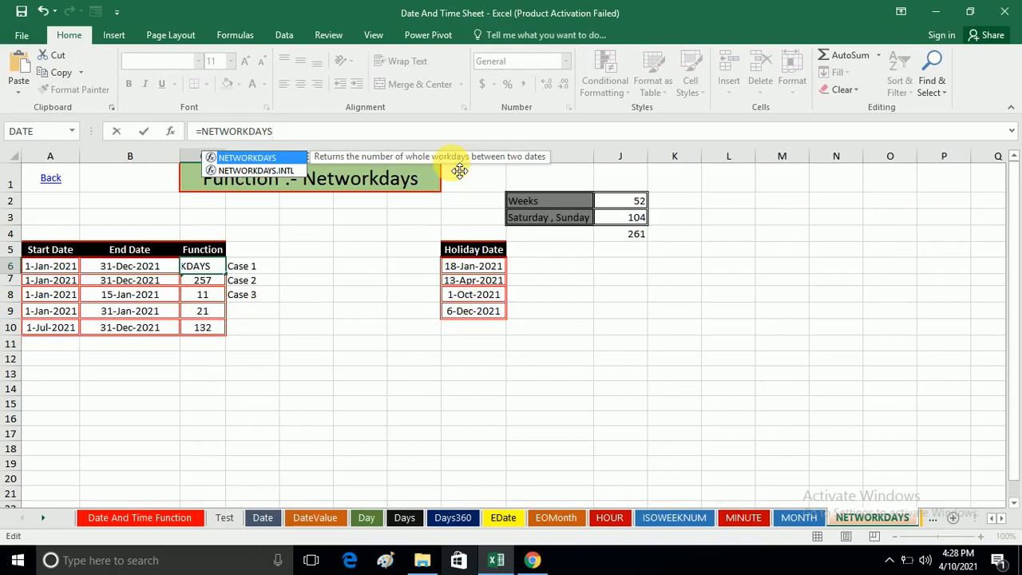
type("(")
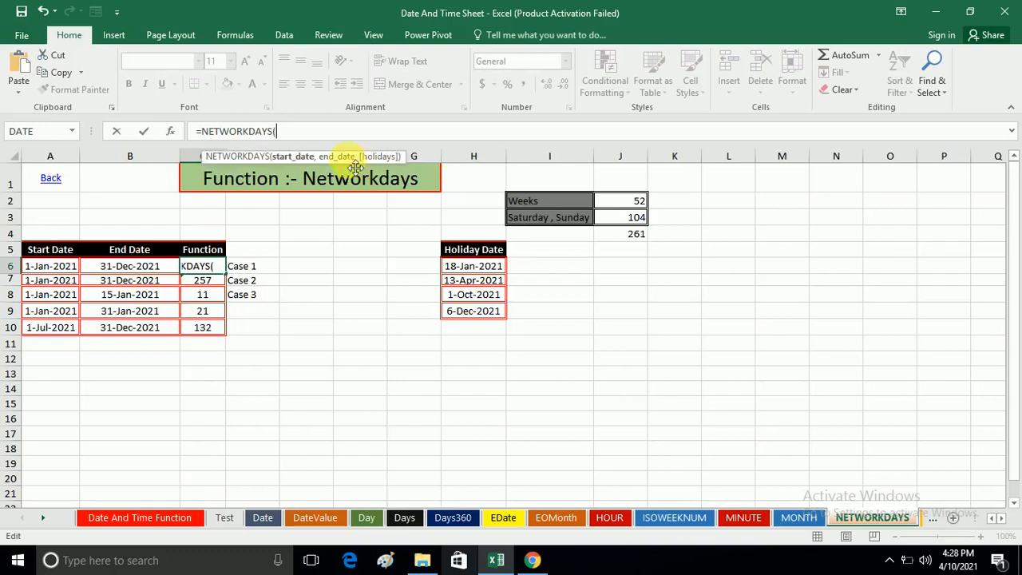
Complete the C6 formula as =NETWORKDAYS(A6,B6), using the row's start and end dates without holidays
left_click(58, 271)
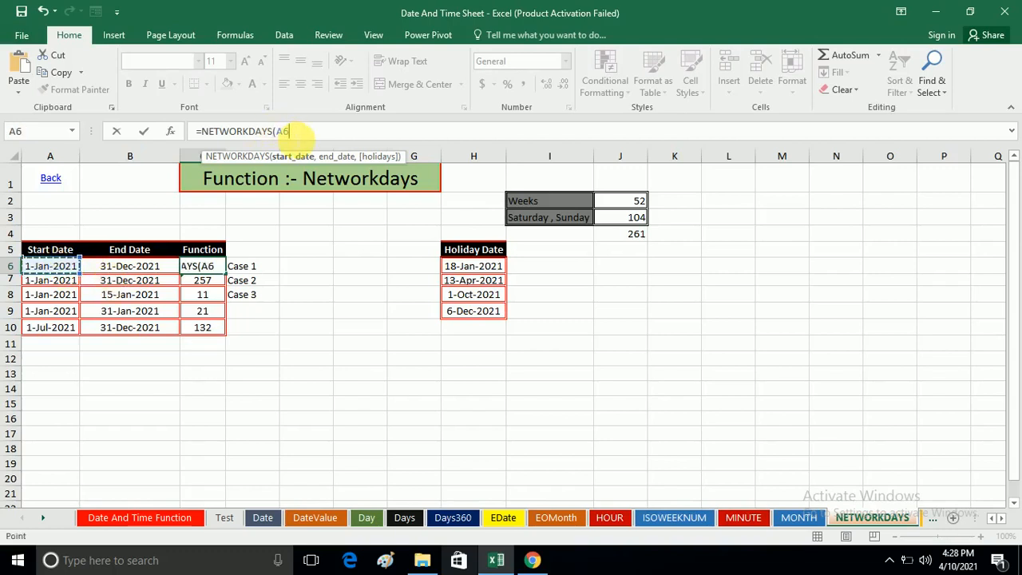
type(",")
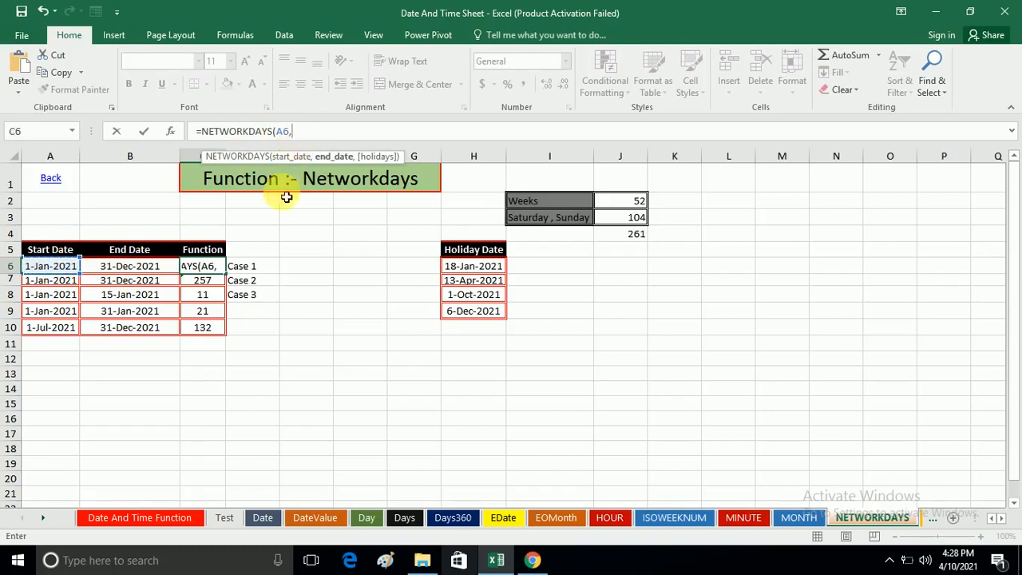
left_click(135, 270)
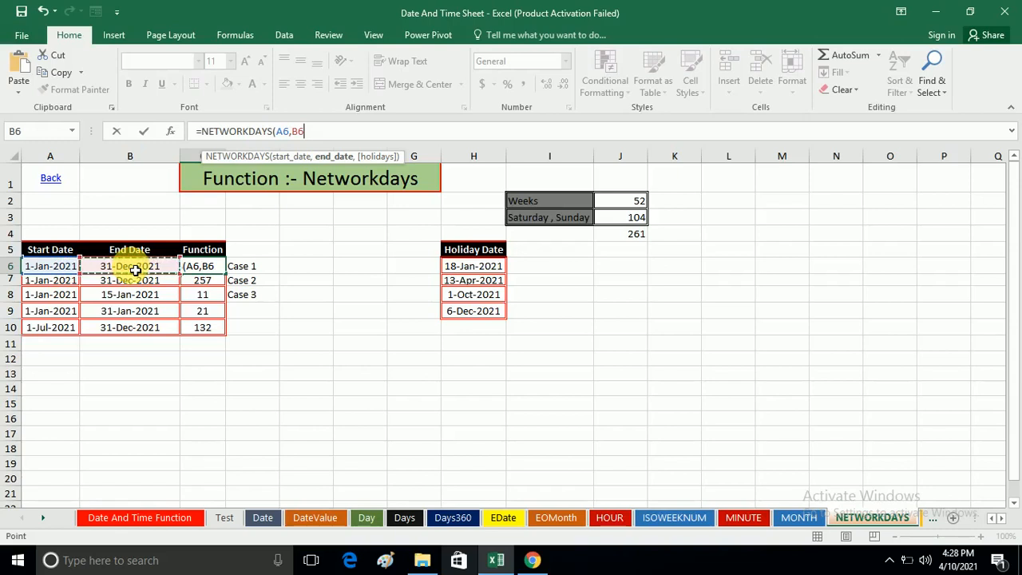
type(")")
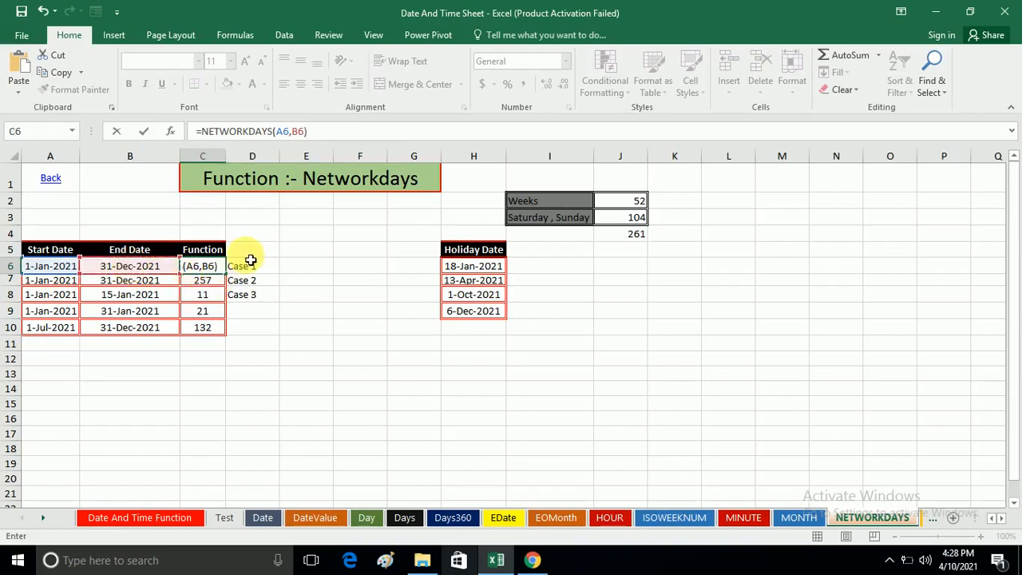
key("BackSpace")
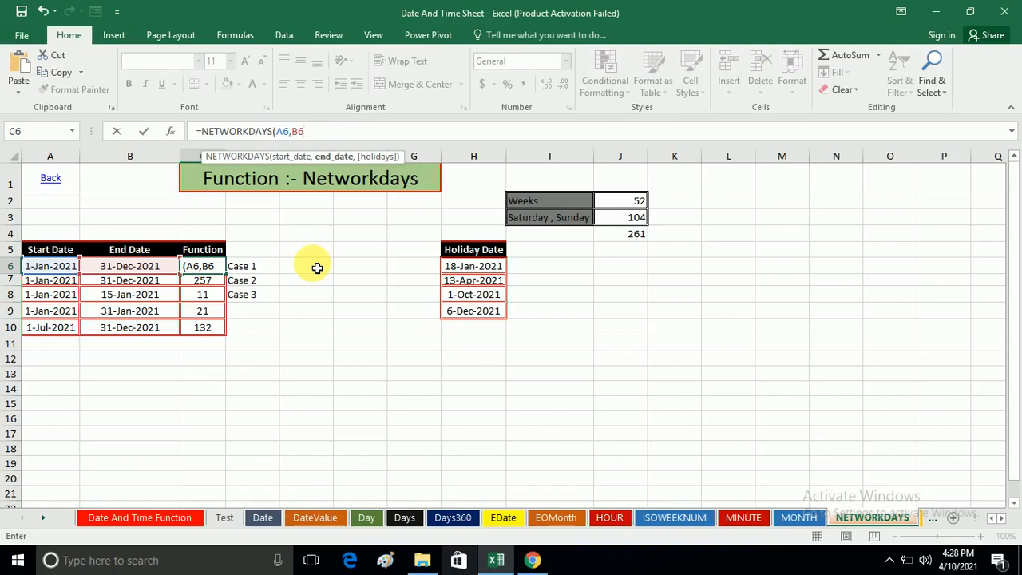
type(")")
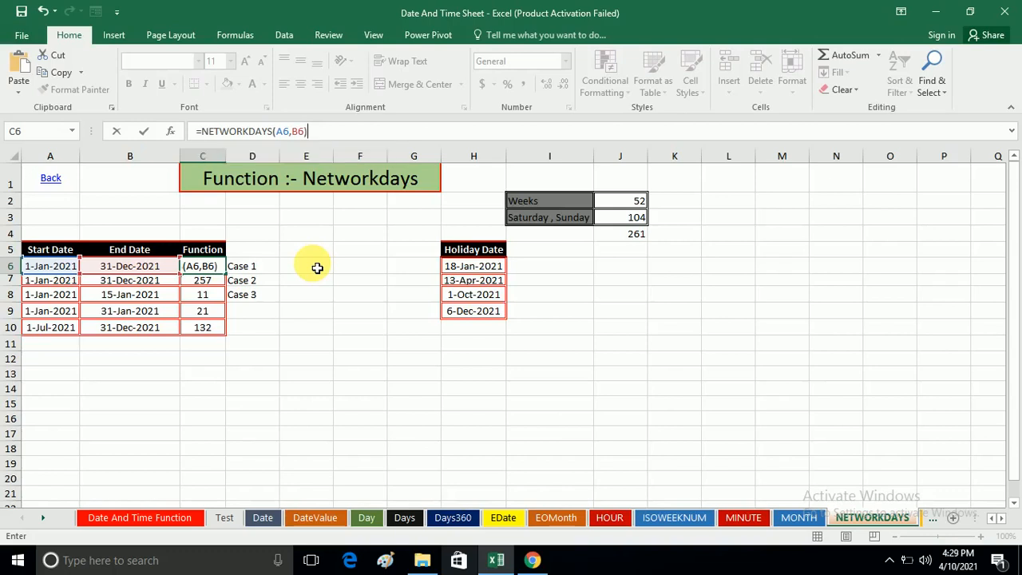
key("Return")
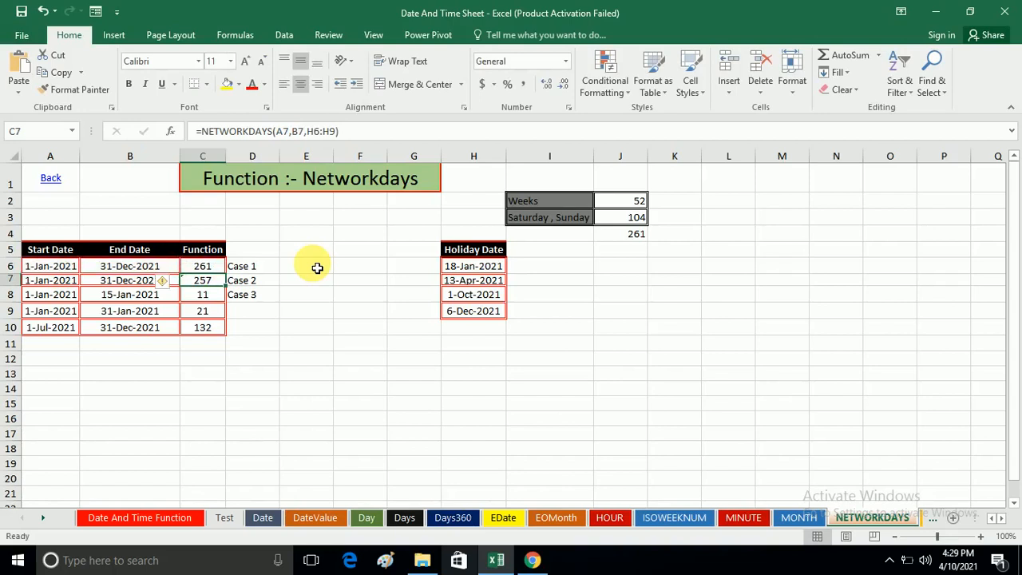
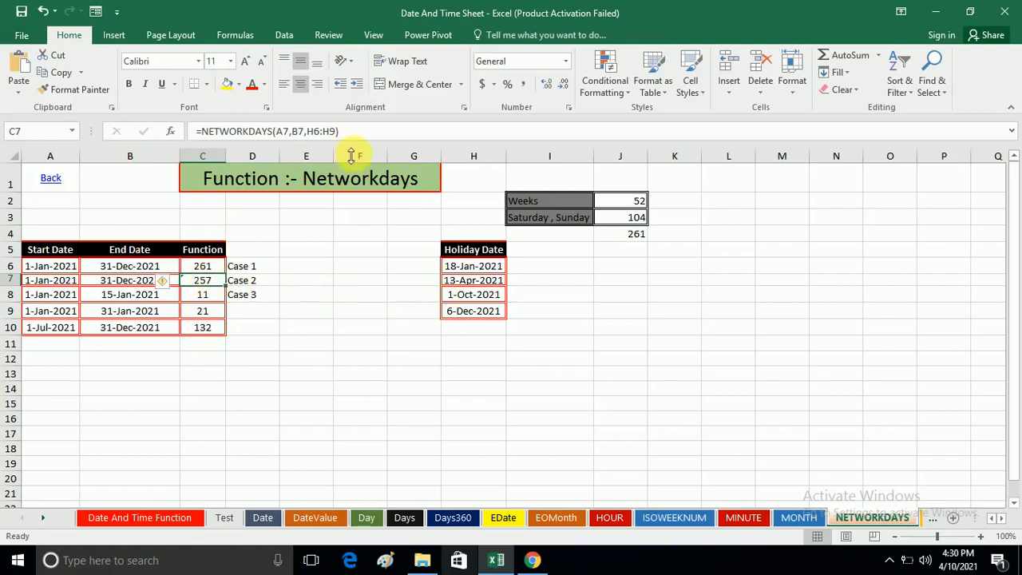
Clear the Case 2 formula in cell C7 and start a new NETWORKDAYS formula there
left_click_drag(360, 136, 200, 132)
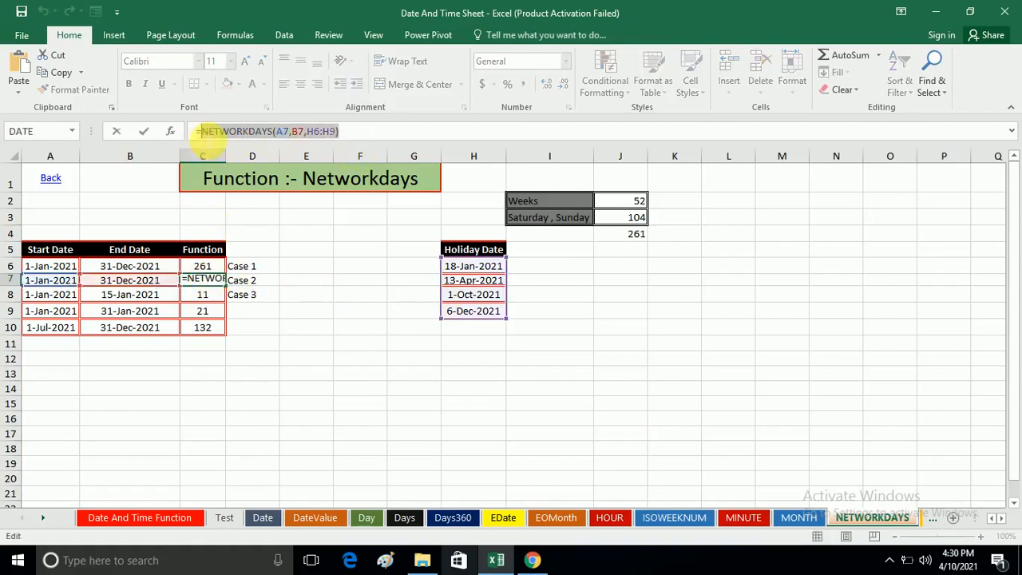
key("BackSpace")
type("ne")
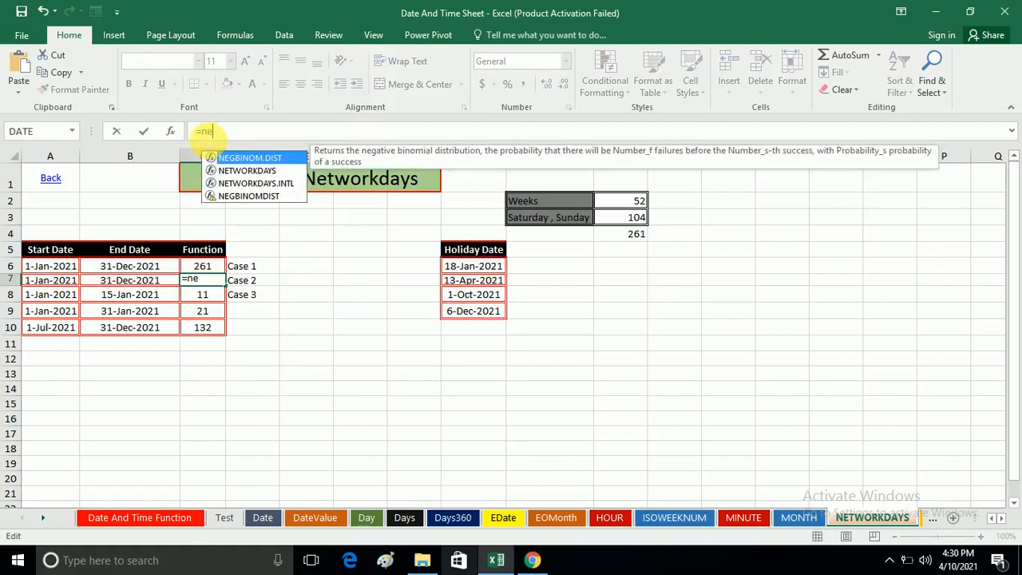
type("t")
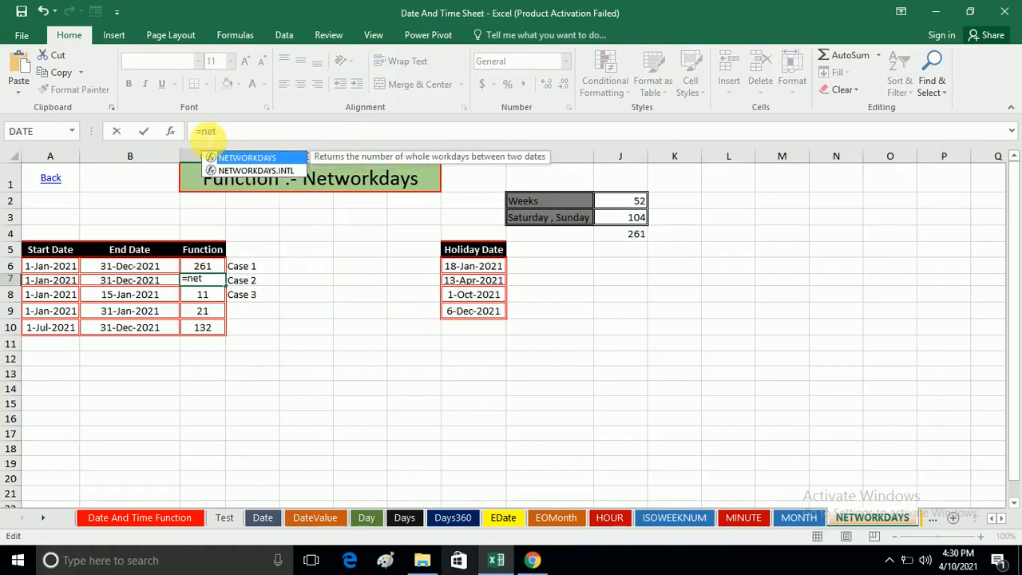
double_click(268, 160)
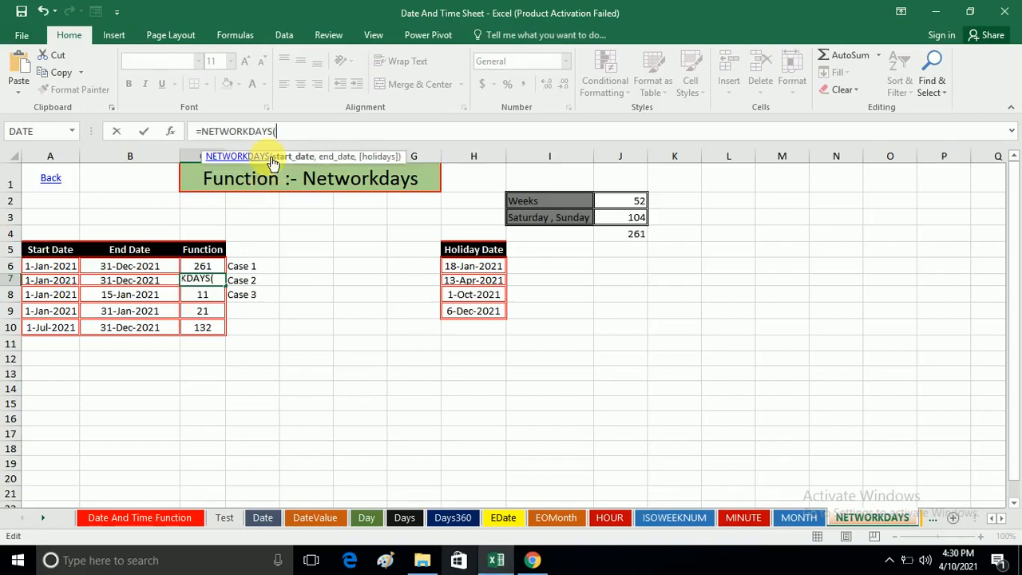
left_click(70, 266)
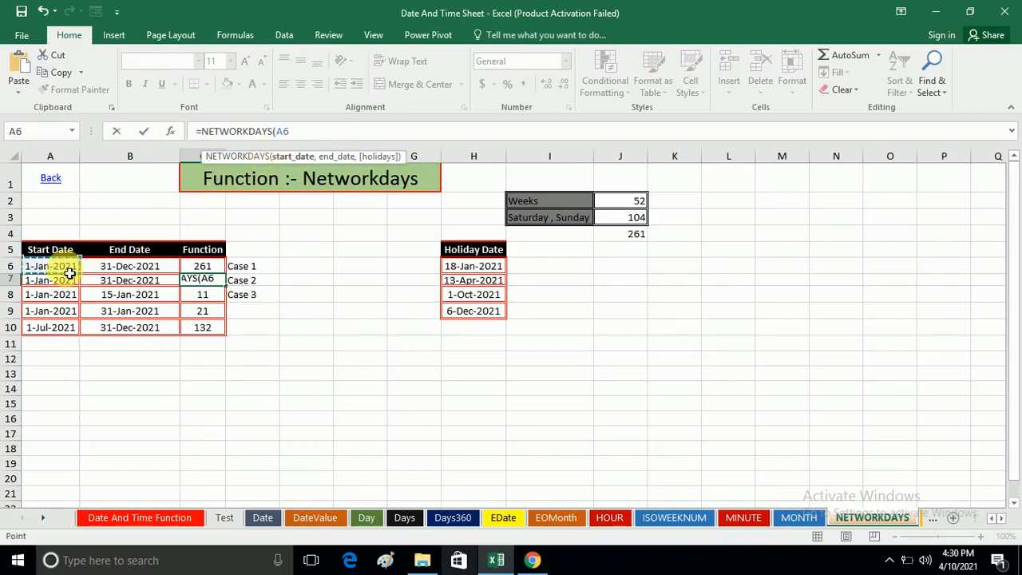
type(",")
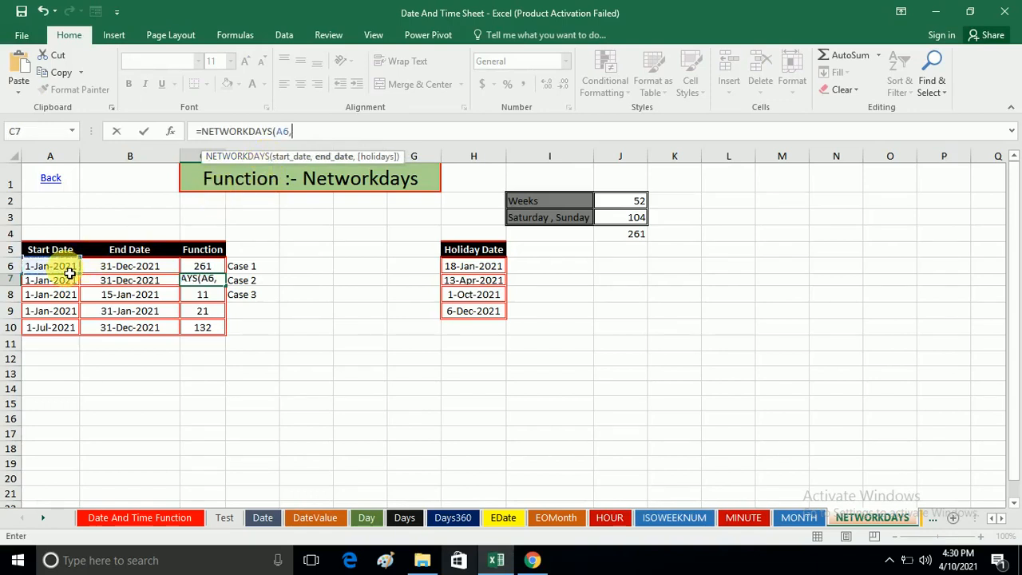
left_click(112, 266)
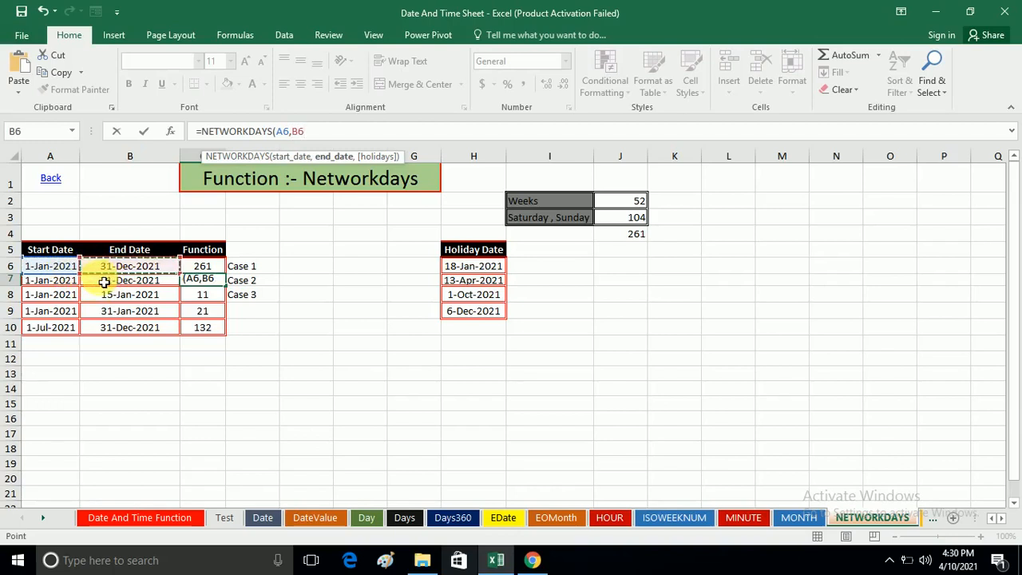
key("BackSpace")
key("BackSpace")
key("BackSpace")
key("BackSpace")
key("BackSpace")
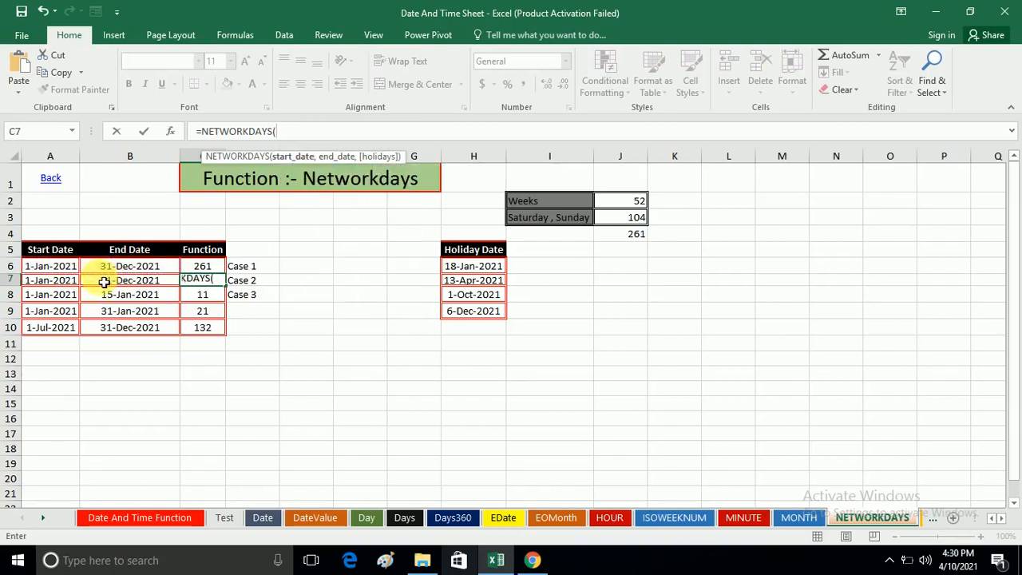
Complete the C7 formula as =NETWORKDAYS(A7,B7,H6:H9), using the row's dates and the holiday list
left_click(62, 283)
type(",")
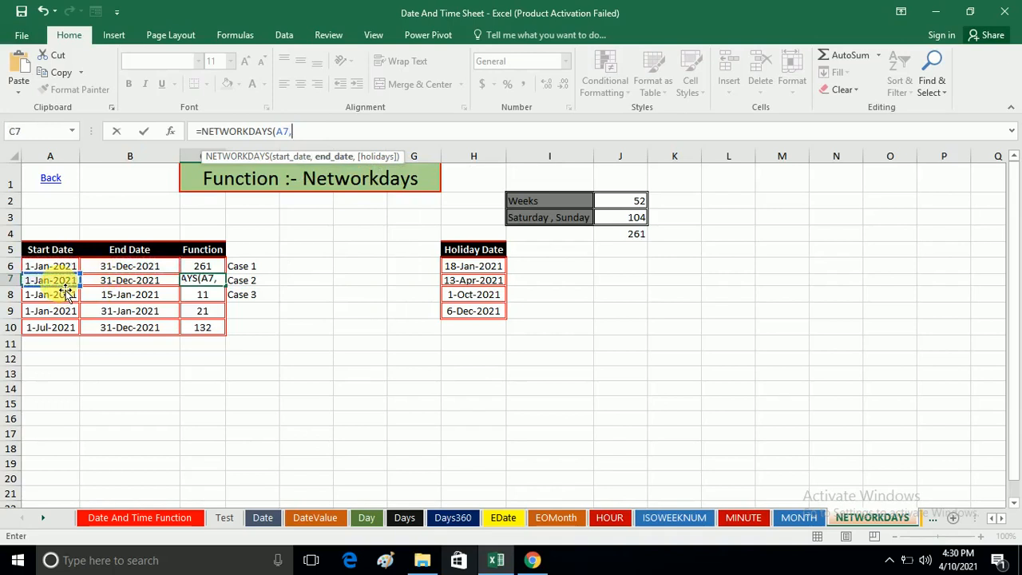
left_click(120, 286)
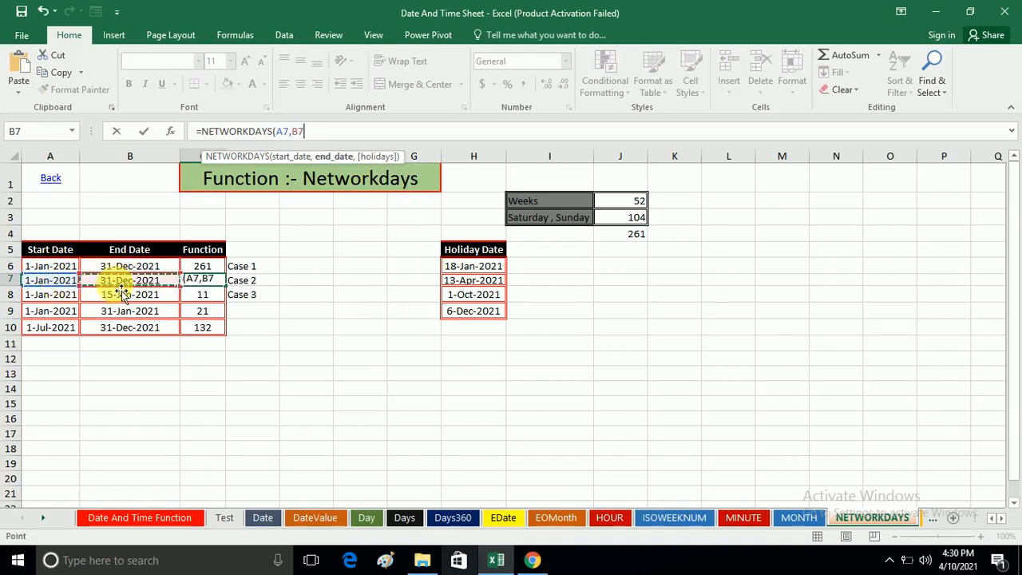
type(",")
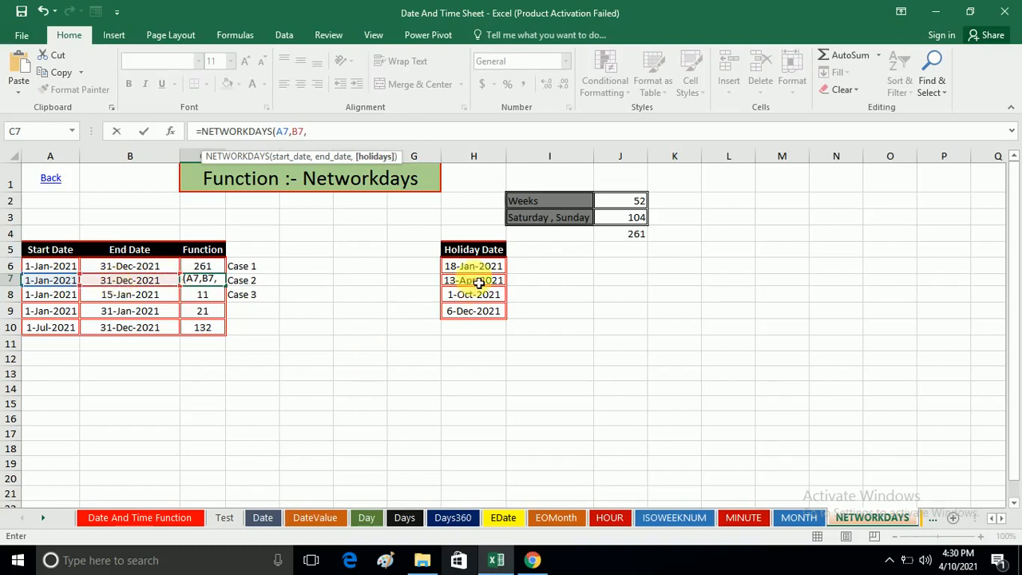
left_click_drag(485, 267, 489, 313)
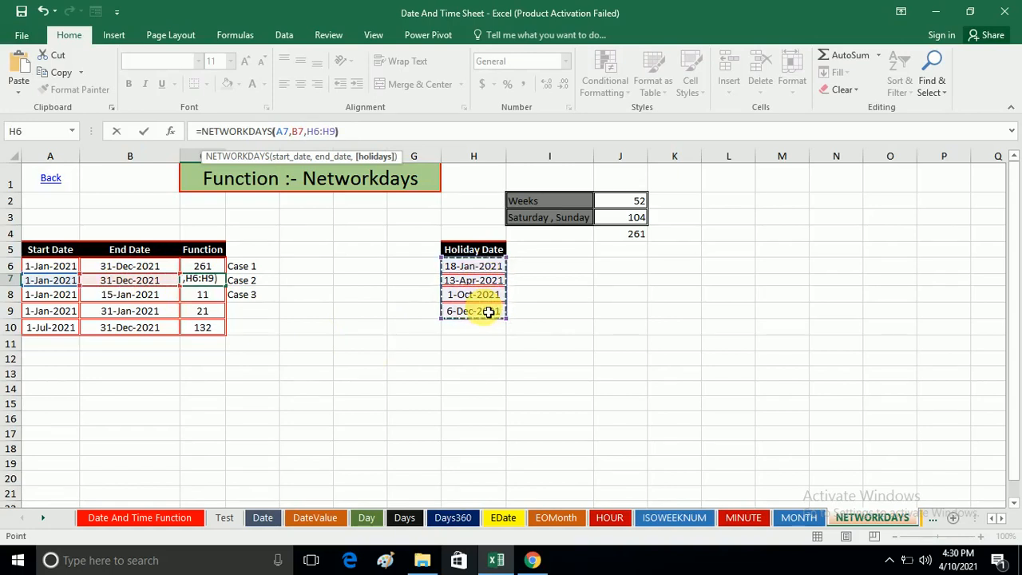
type(")")
key("Return")
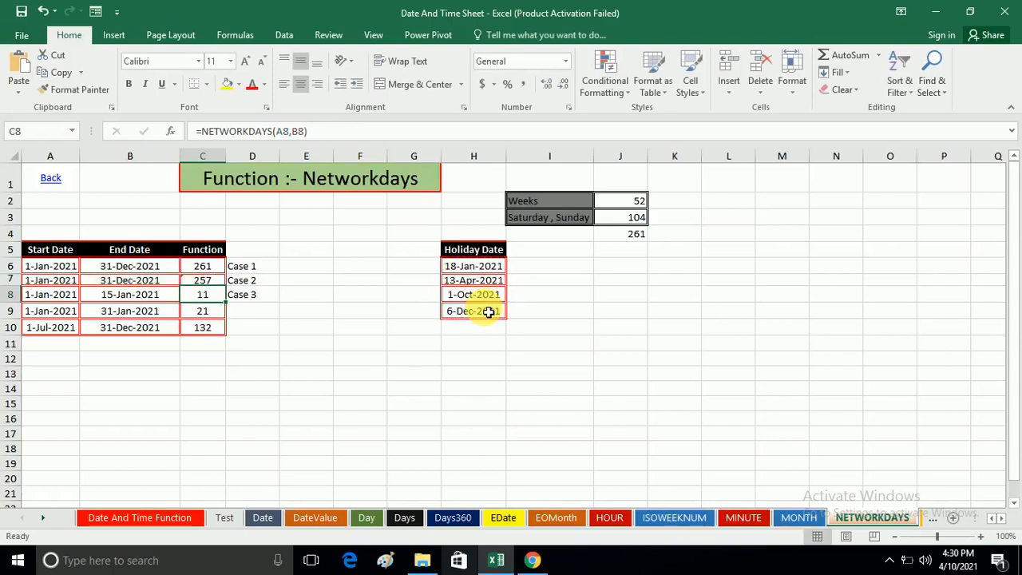
left_click(203, 281)
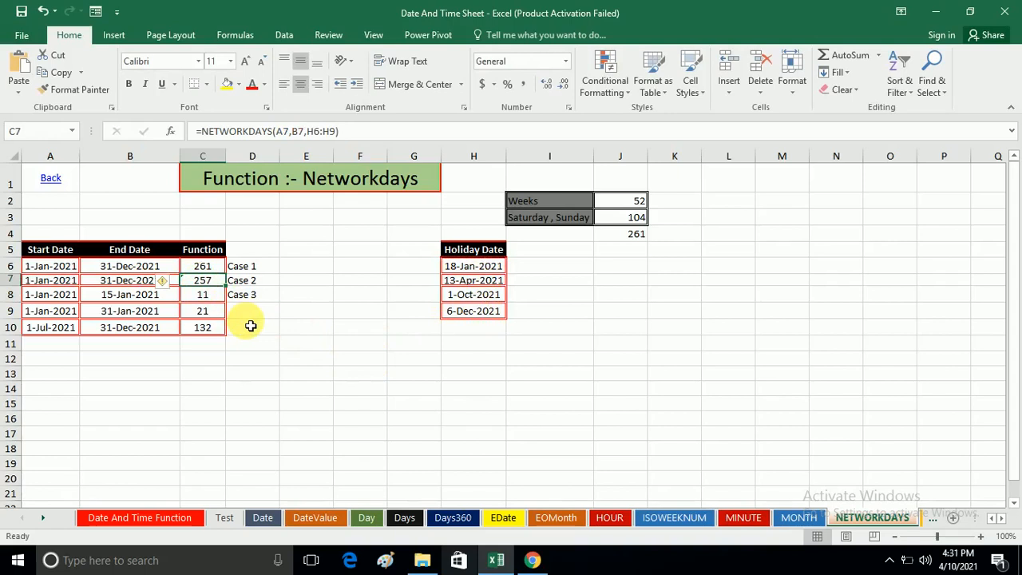
Delete the whole Case 3 formula from cell C8
left_click(212, 299)
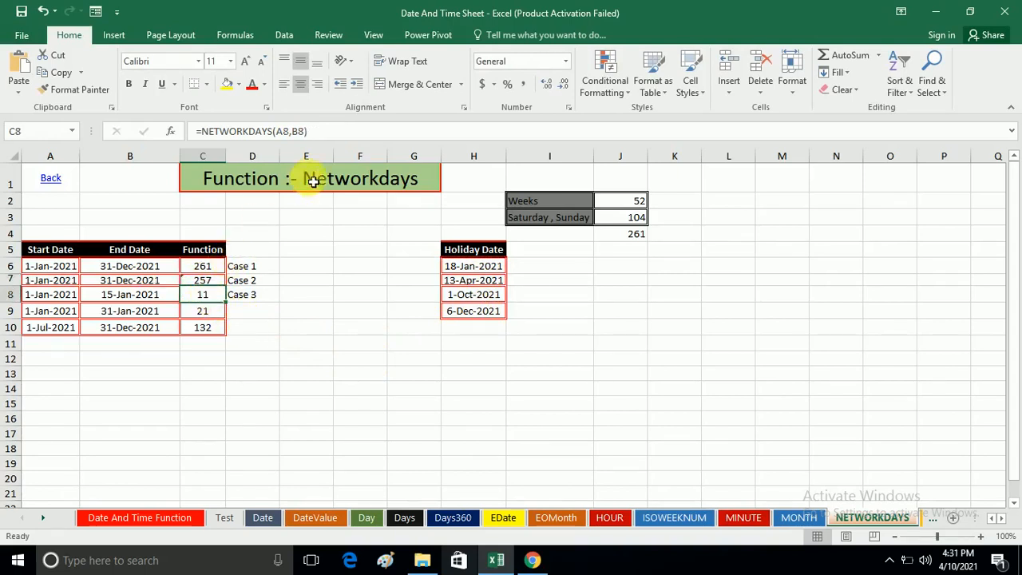
left_click(333, 134)
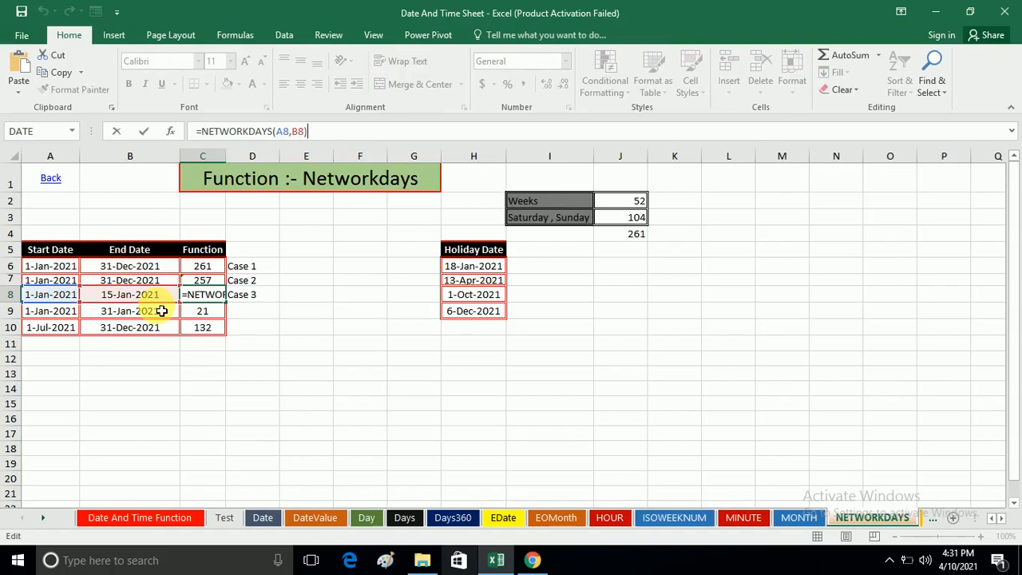
key("BackSpace")
key("BackSpace")
key("BackSpace")
key("BackSpace")
key("BackSpace")
key("BackSpace")
key("BackSpace")
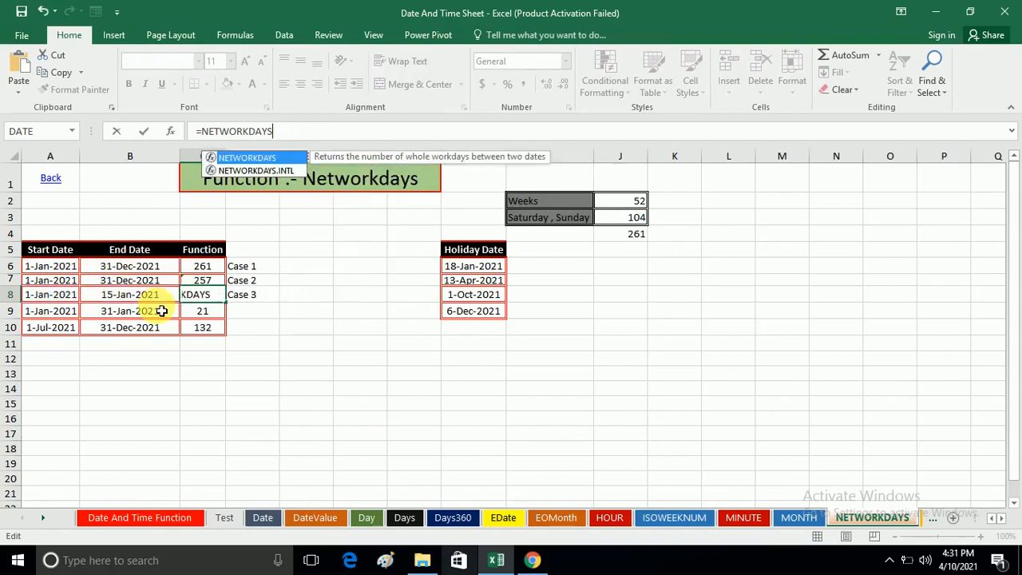
key("BackSpace")
key("BackSpace")
key("BackSpace")
key("BackSpace")
key("BackSpace")
key("BackSpace")
key("BackSpace")
key("BackSpace")
key("BackSpace")
key("BackSpace")
key("BackSpace")
key("BackSpace")
key("Return")
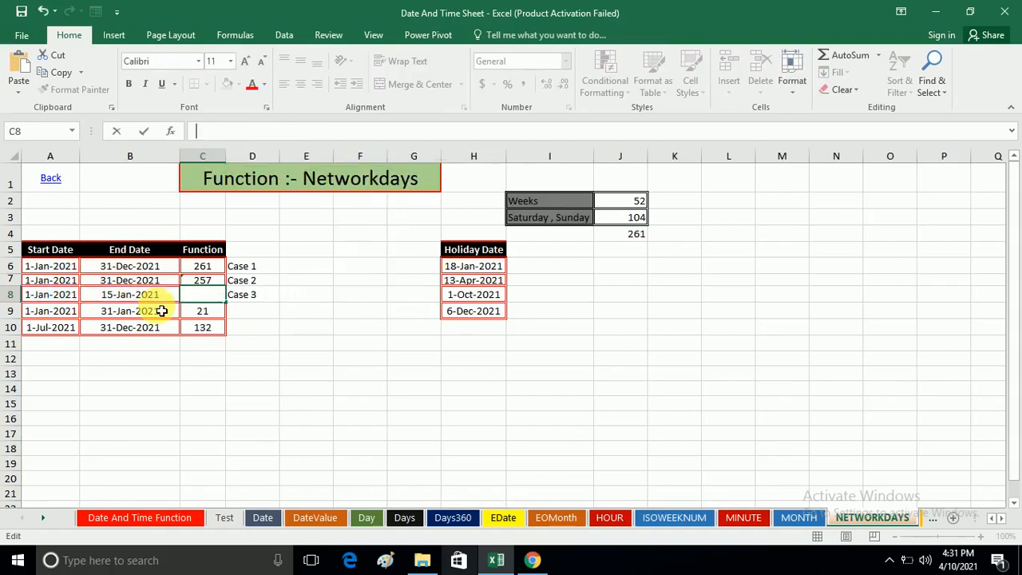
Enter =NETWORKDAYS(A8,B8) in cell C8 for Case 3, using the row's start and end dates without holidays
key("Up")
type("=")
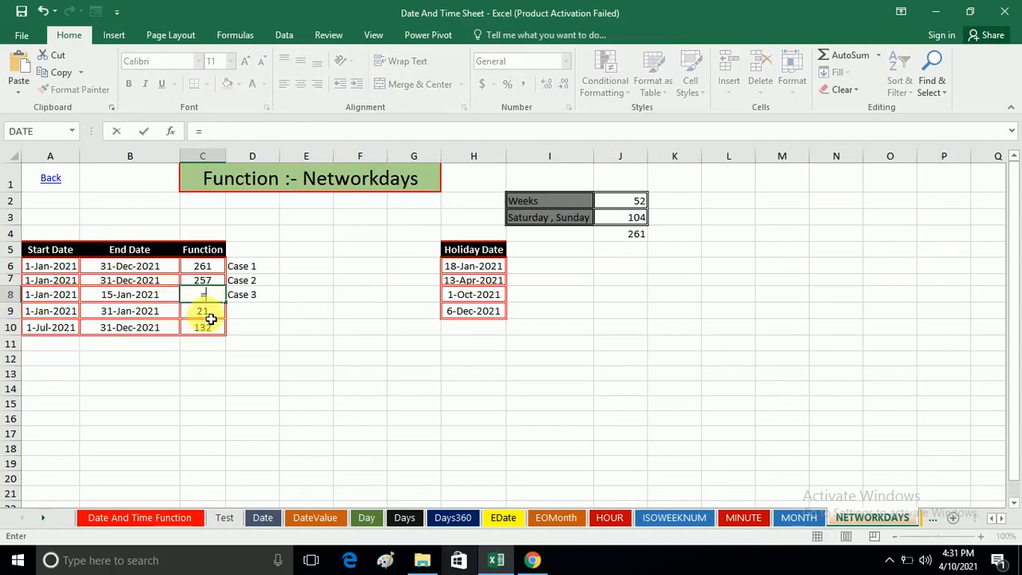
type("ne")
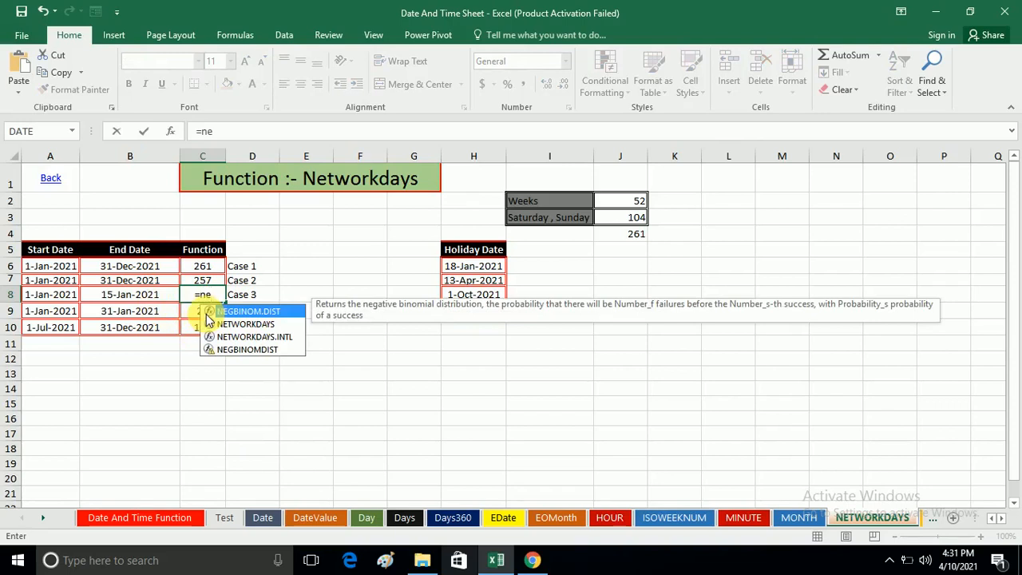
double_click(247, 325)
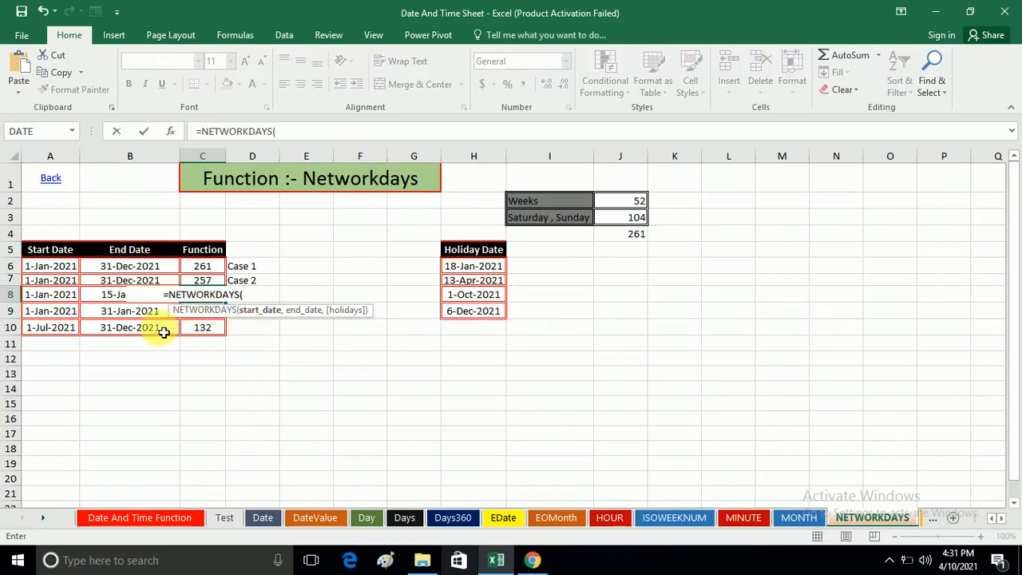
left_click(56, 301)
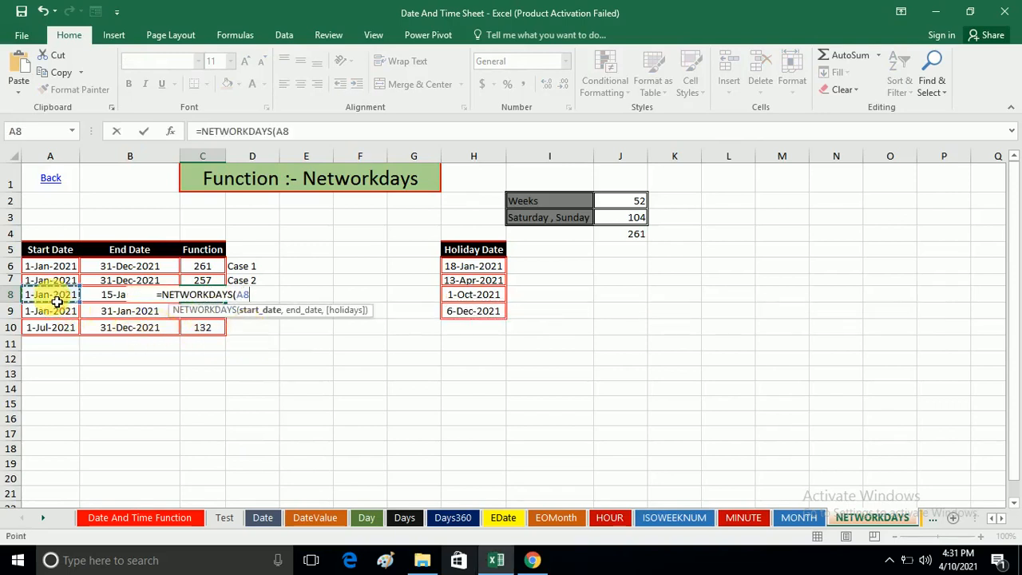
type(",")
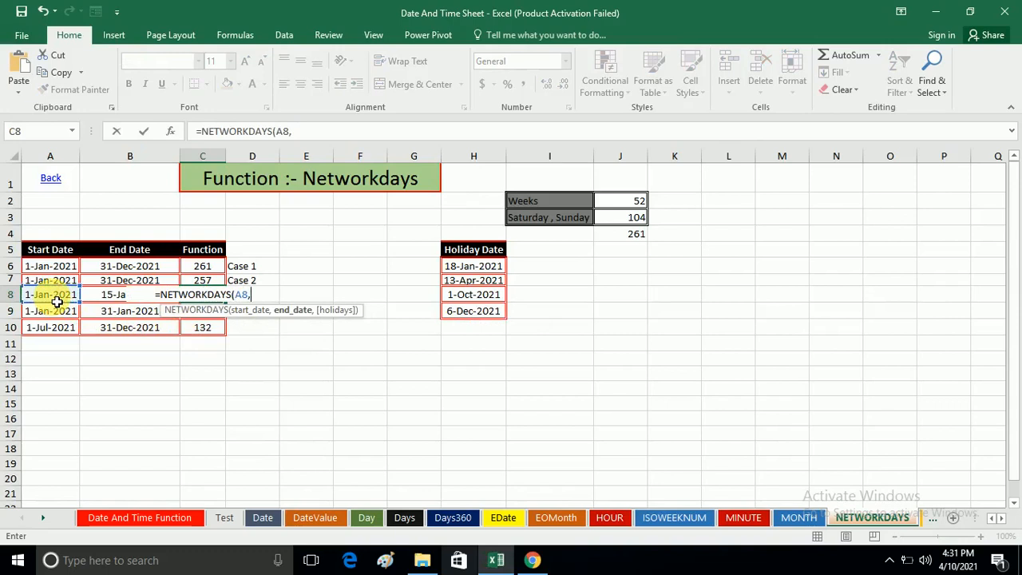
left_click(114, 300)
key("ctrl+Return")
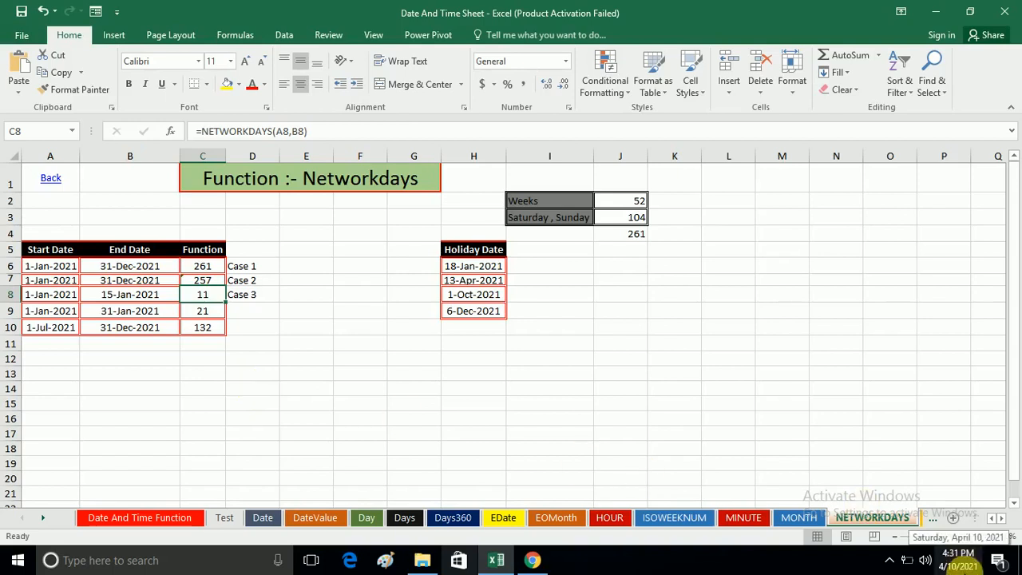
Examine the working days of January 2021 in the Windows calendar and return to the worksheet
left_click(965, 564)
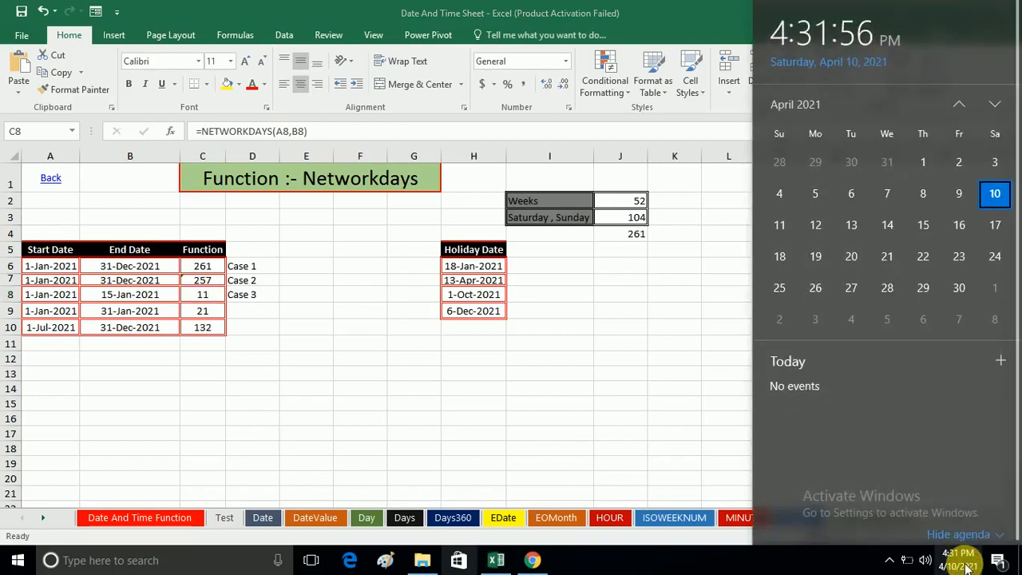
left_click(966, 111)
left_click(965, 110)
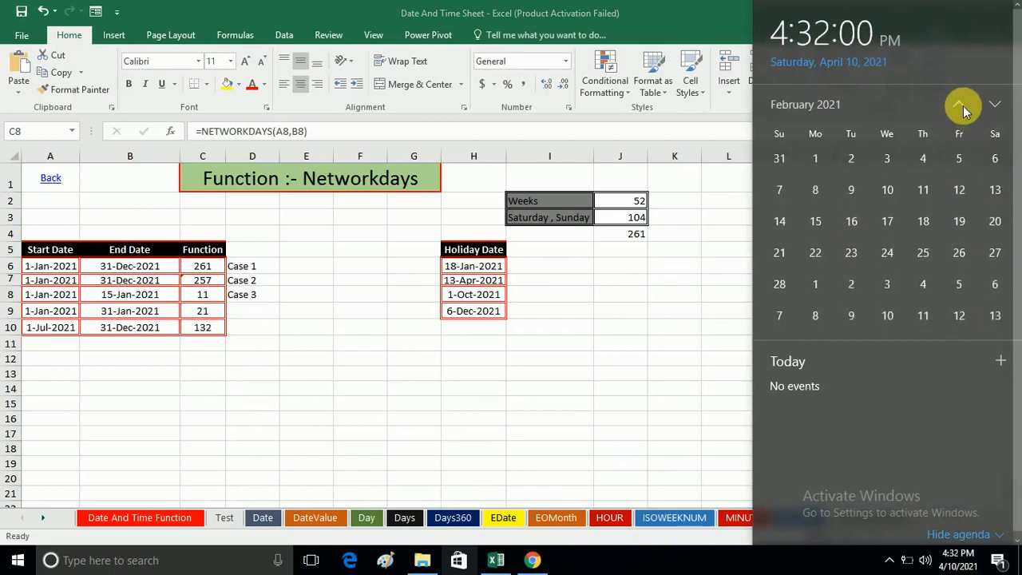
left_click(962, 110)
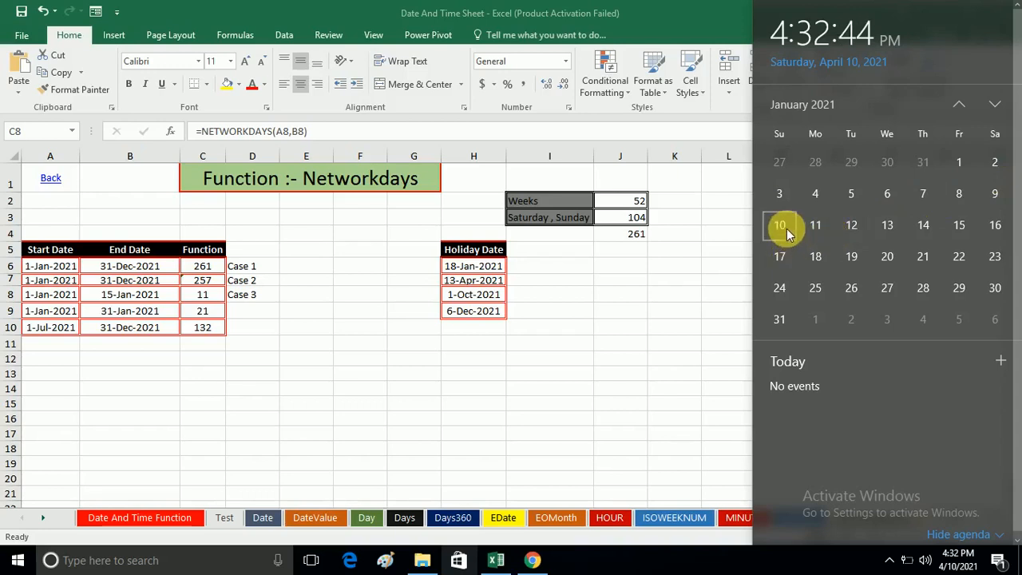
left_click(308, 331)
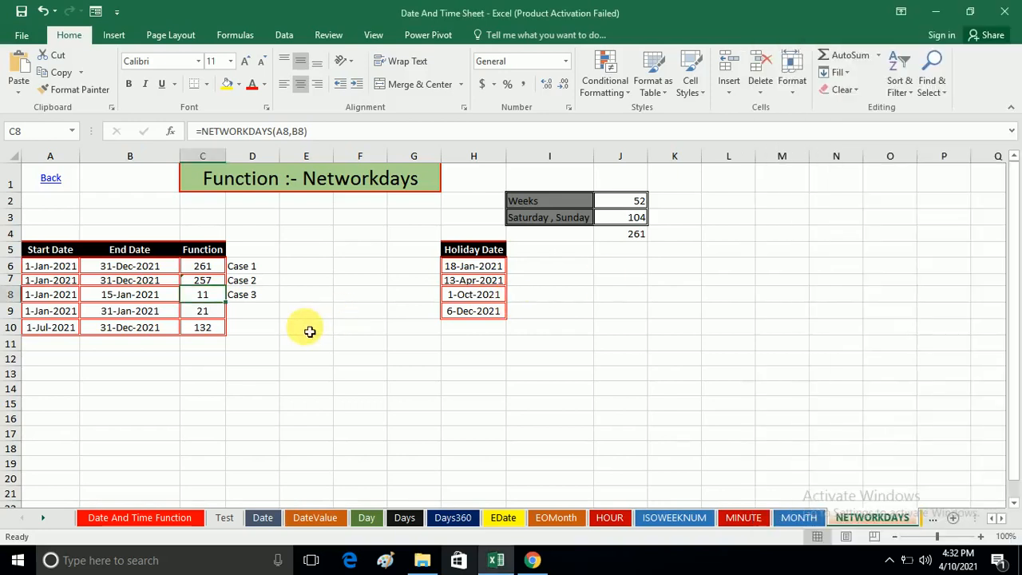
Fill the C8 formula down through C10 and check the copied formulas
double_click(226, 303)
left_click(208, 314)
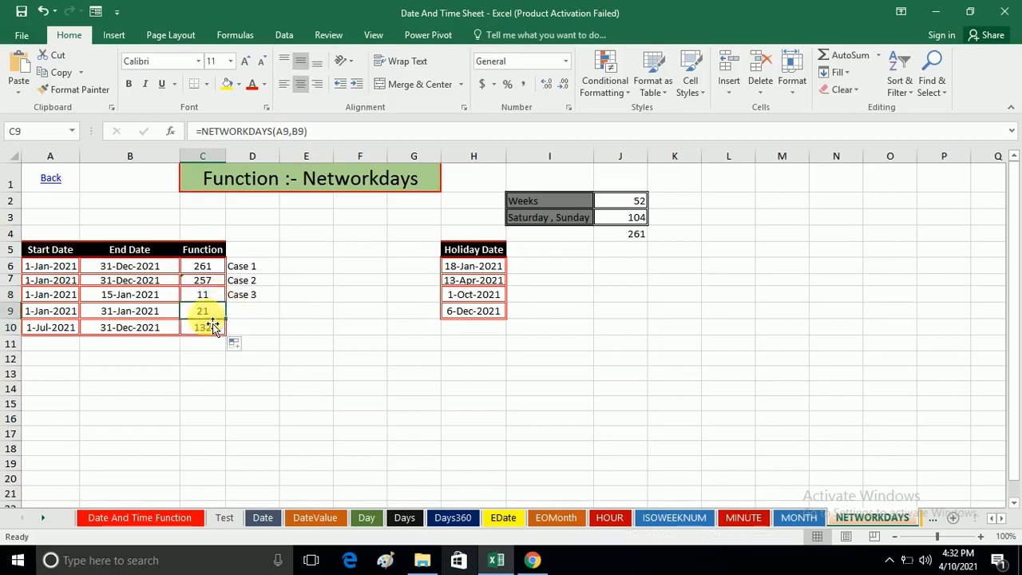
left_click(209, 328)
left_click(205, 294)
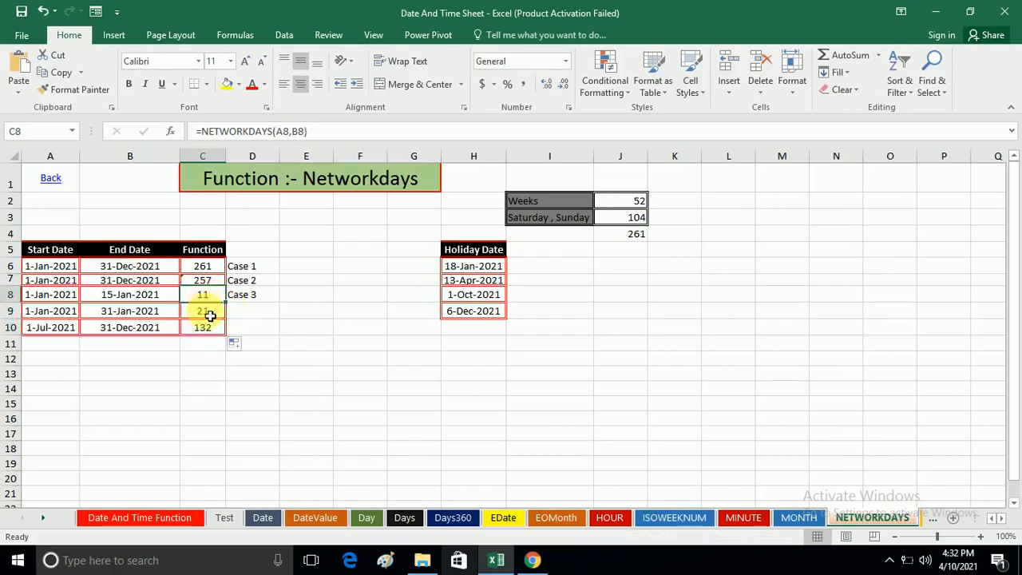
Compare the formulas without holidays in C8:C10 with the Case 2 formula in C7 that includes holidays
left_click(207, 326)
left_click(206, 313)
left_click(211, 297)
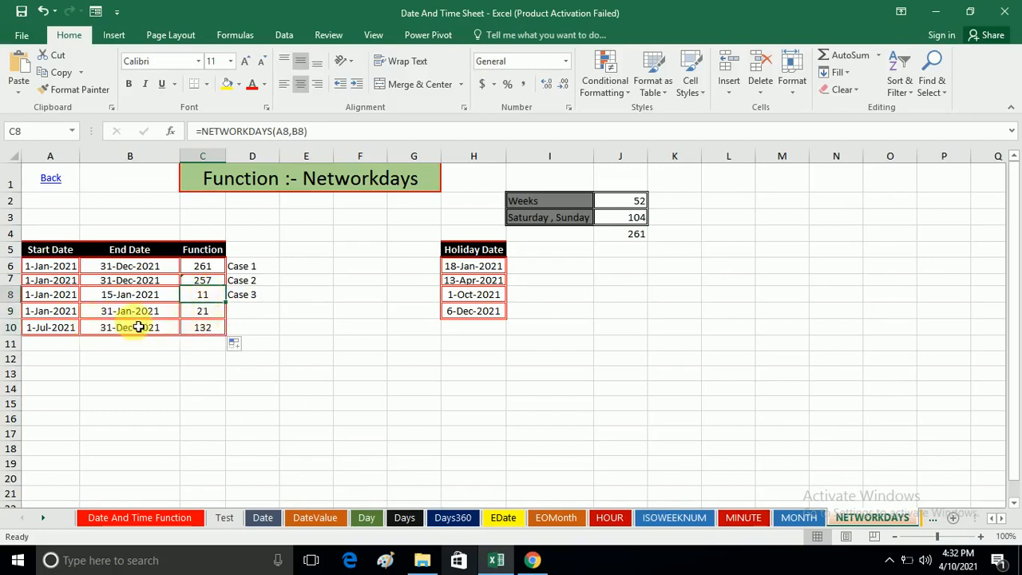
left_click(205, 313)
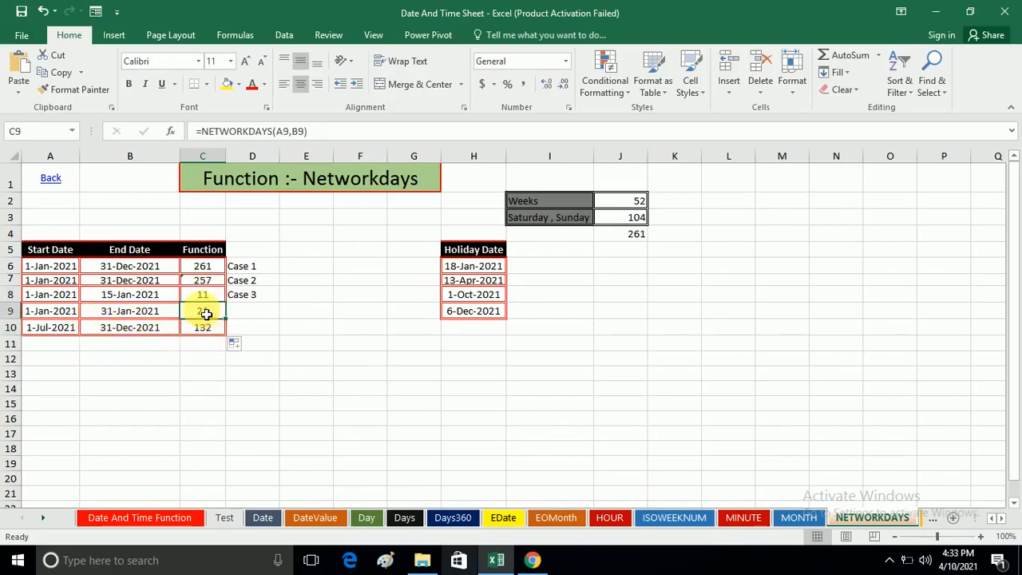
left_click(306, 344)
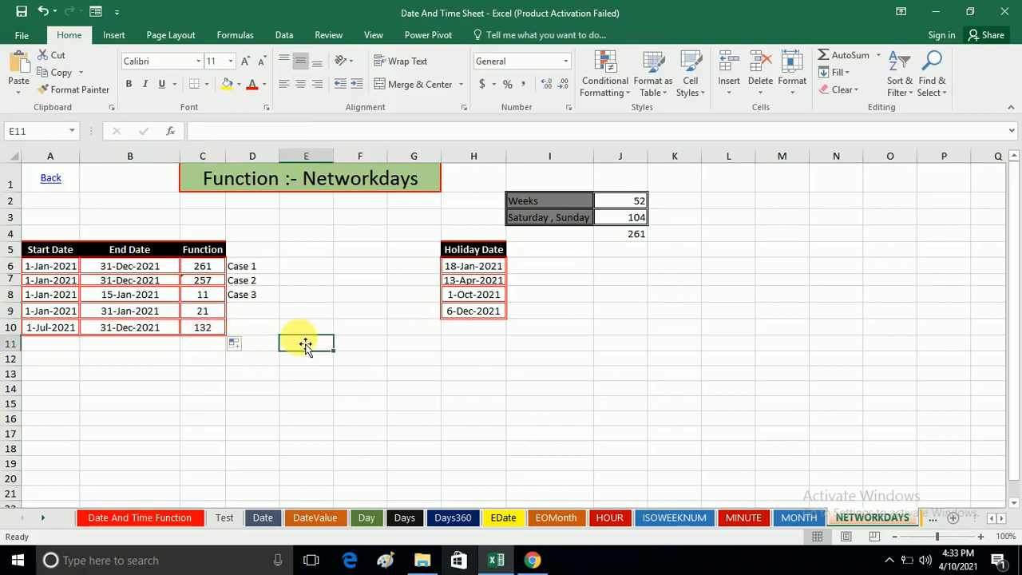
left_click(206, 310)
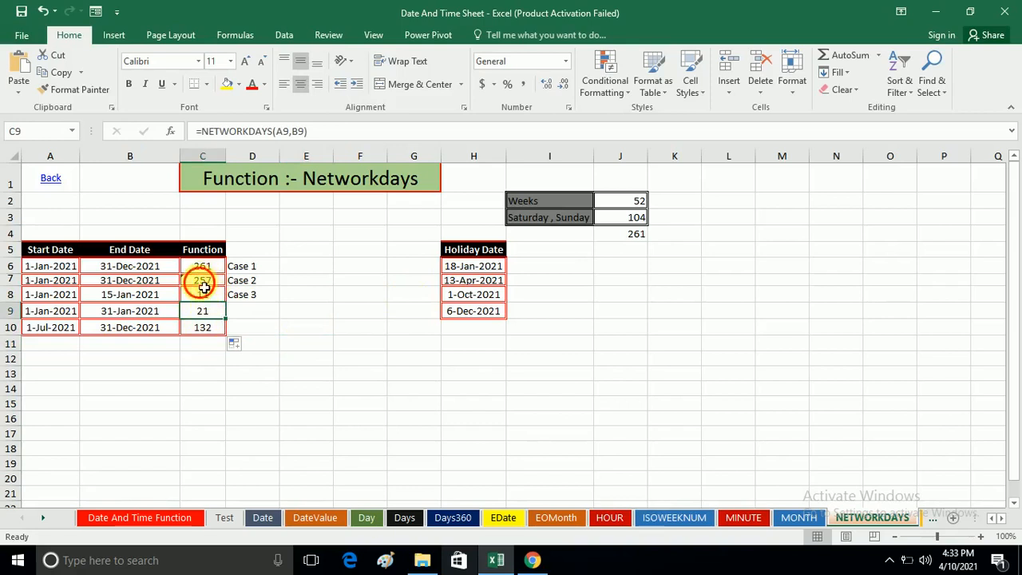
left_click(202, 281)
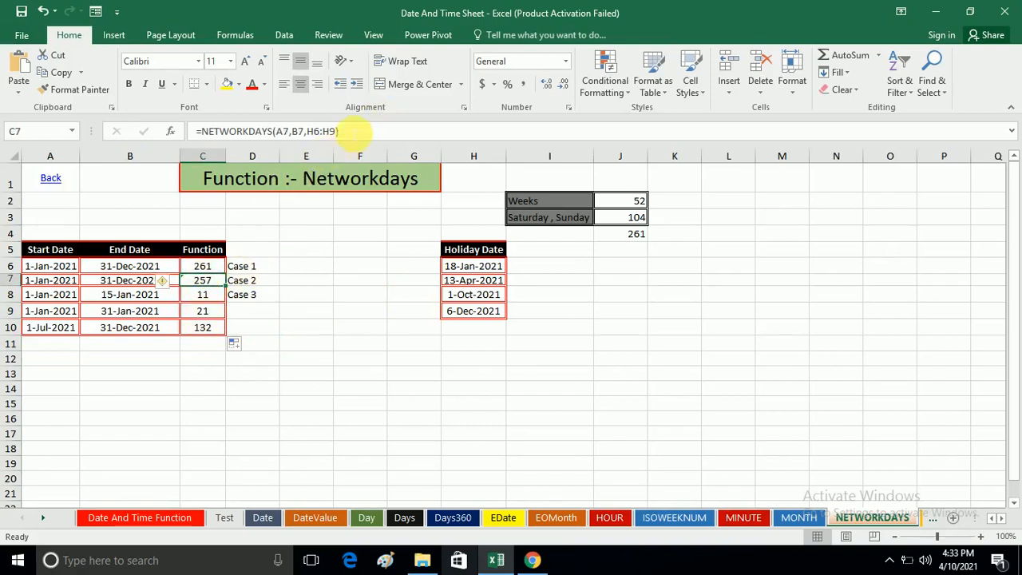
Widen column C slightly and examine the holiday range H6:H9 in the Case 2 formula in C7
left_click(352, 131)
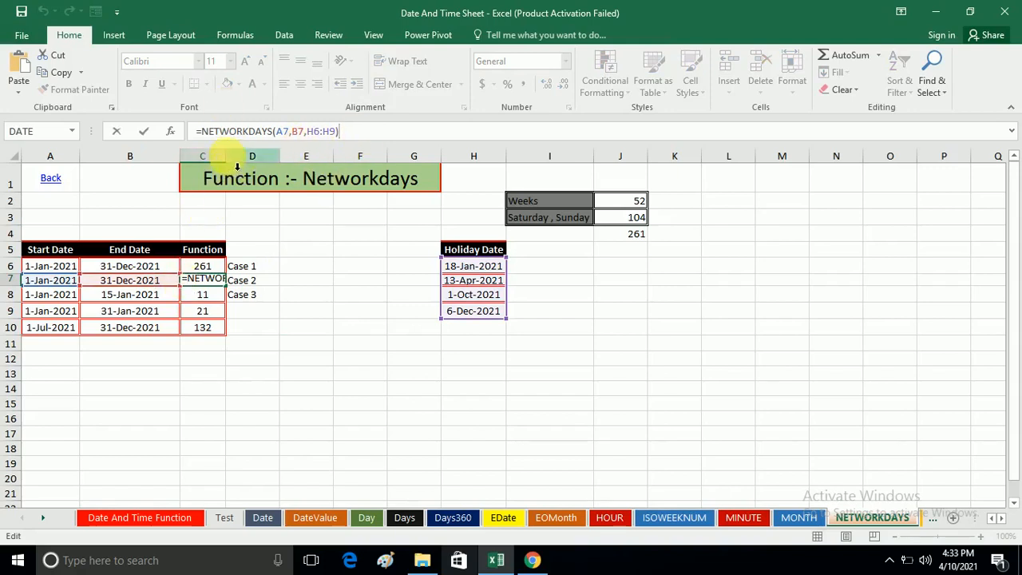
key("Return")
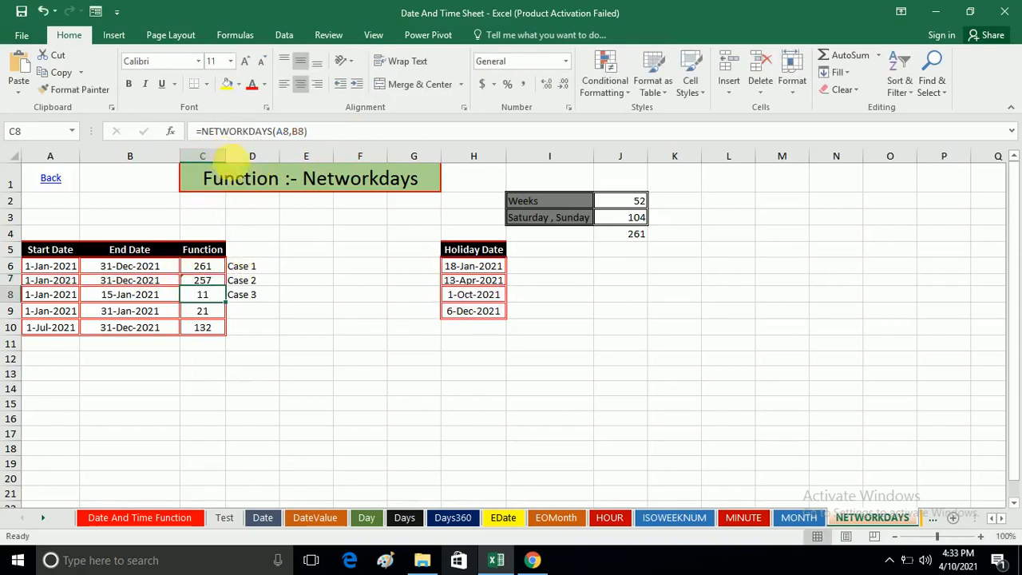
left_click_drag(227, 156, 295, 158)
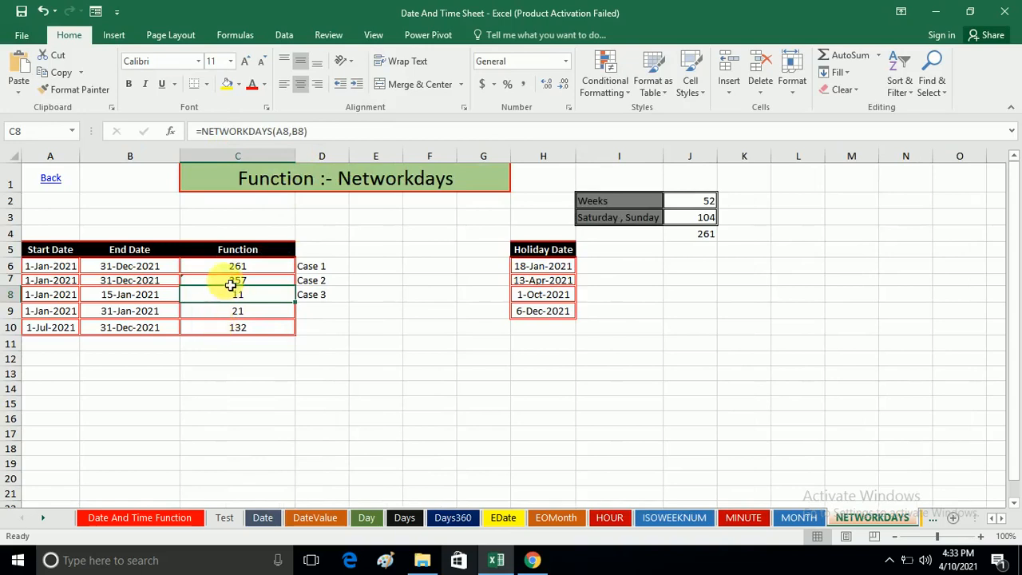
left_click(247, 280)
left_click(342, 131)
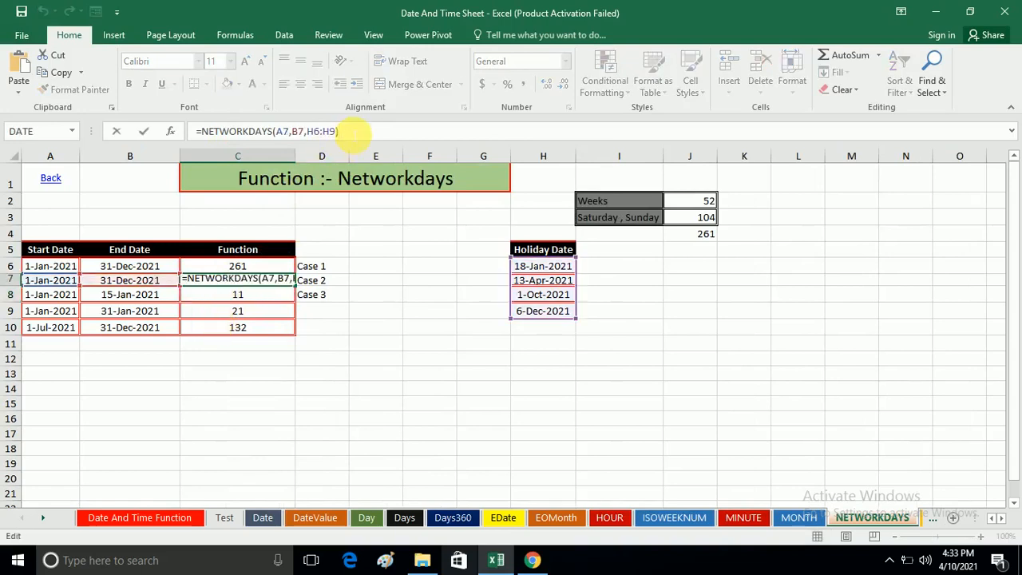
left_click(356, 133)
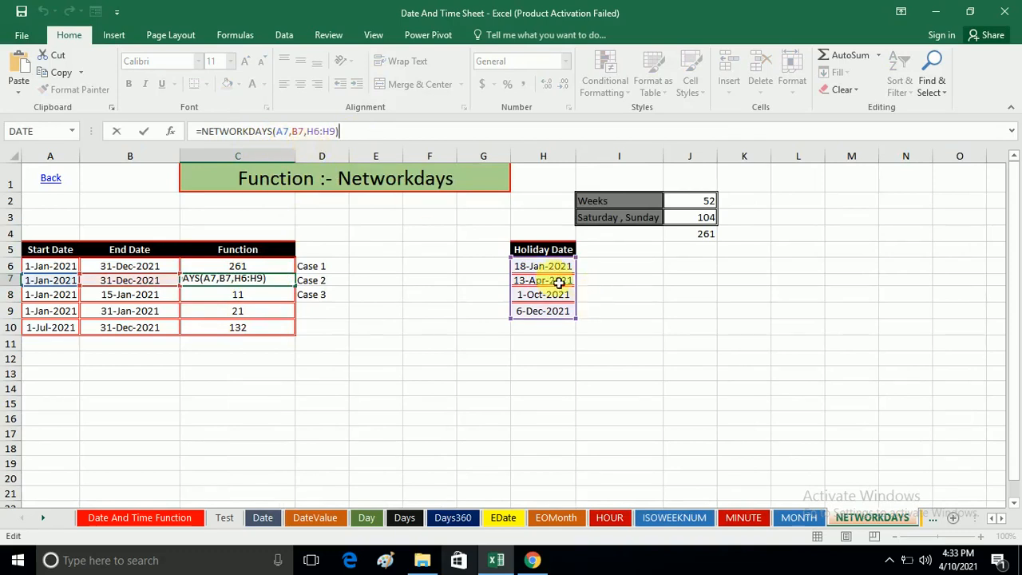
key("Return")
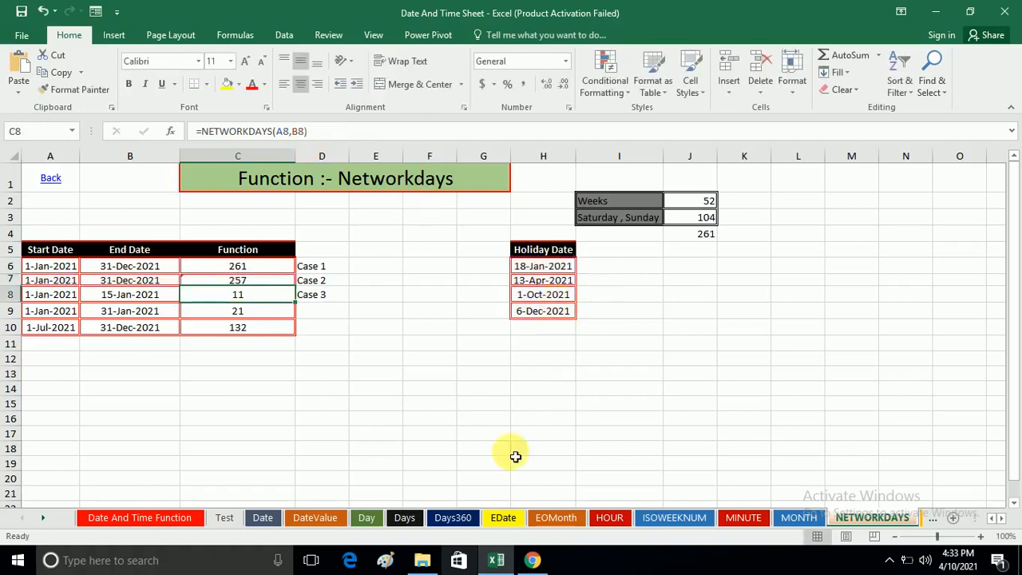
left_click_drag(296, 156, 269, 157)
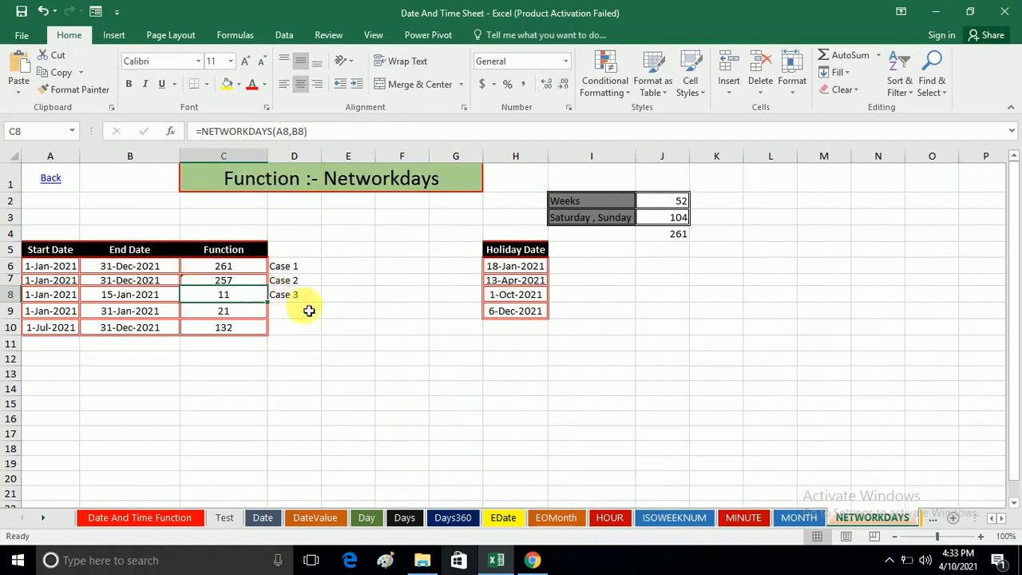
Return to the Date And Time Function index sheet and follow its link to the NETWORKDAYS.INTL sheet
left_click(55, 186)
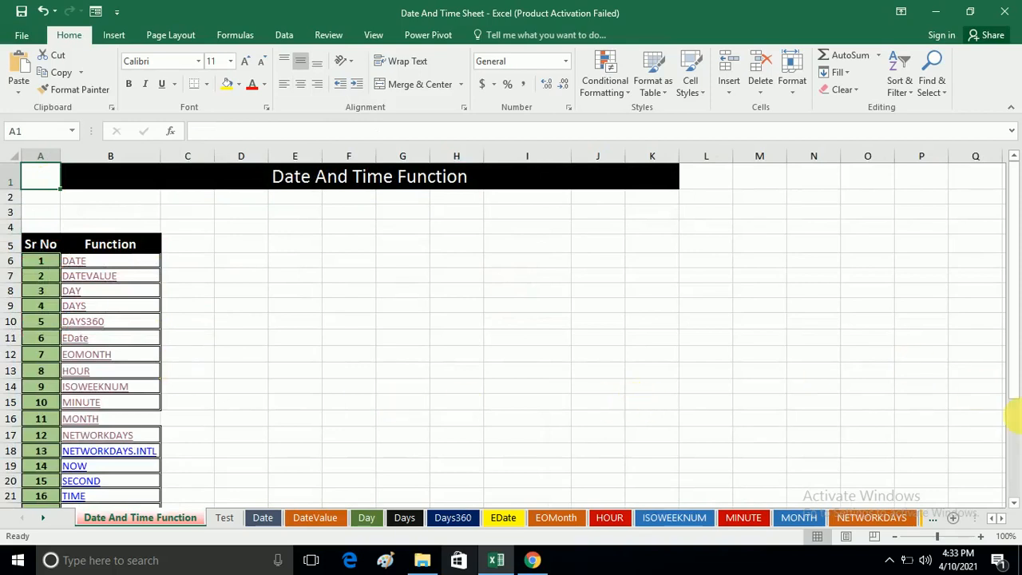
left_click_drag(1013, 388, 1015, 435)
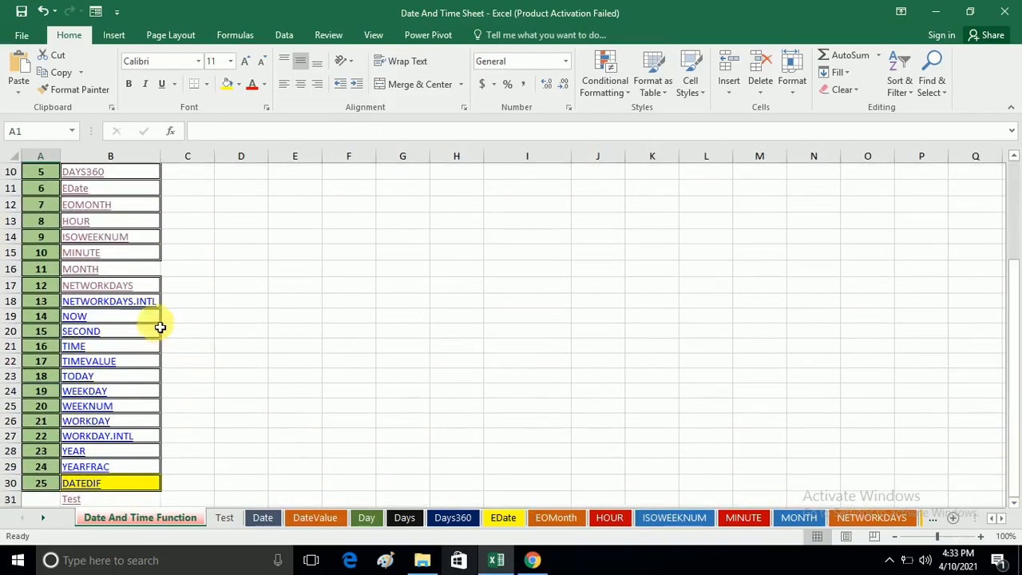
left_click(122, 308)
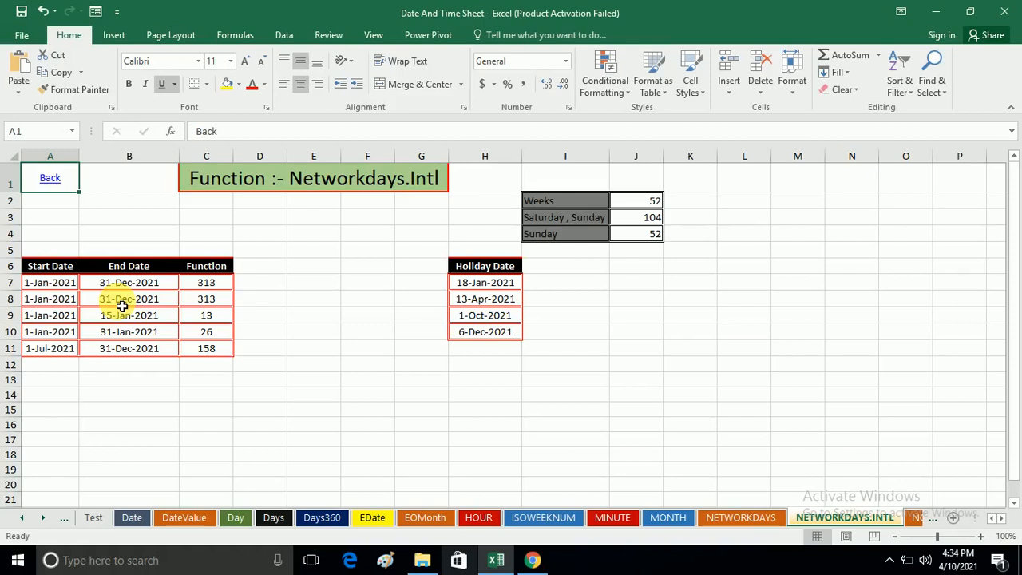
Clear the existing NETWORKDAYS.INTL formula from cell C7
left_click(207, 285)
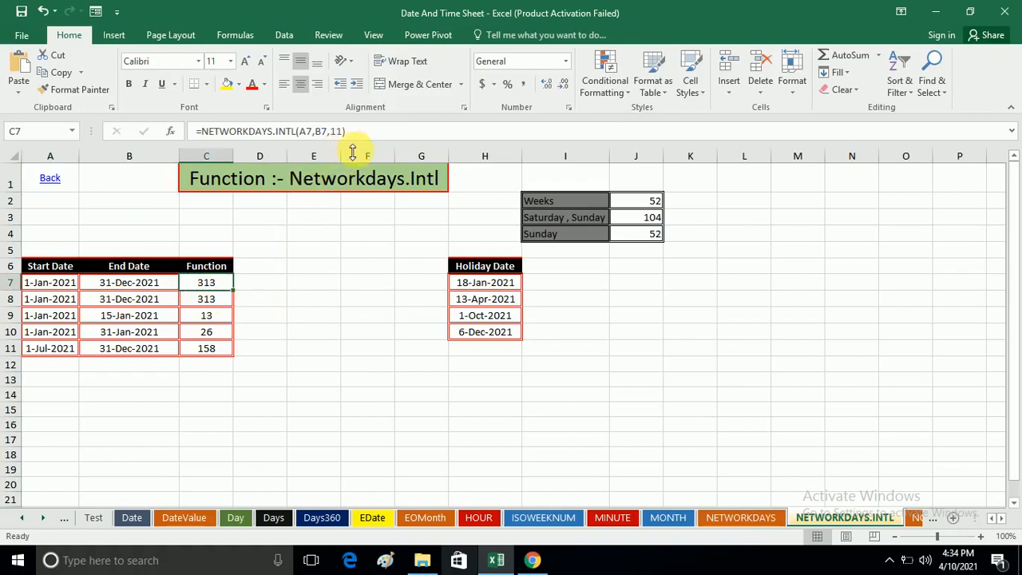
left_click(377, 137)
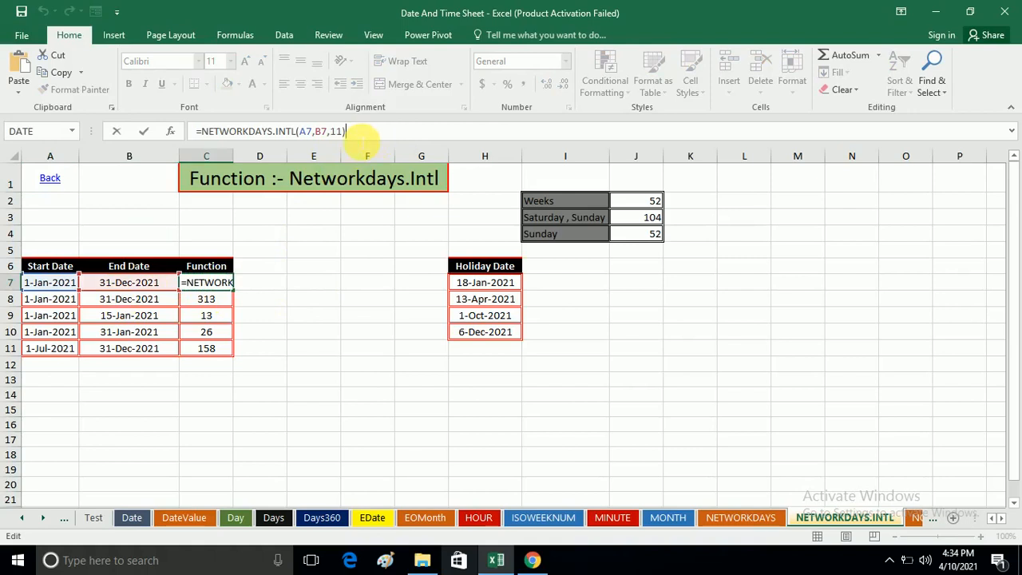
key("BackSpace")
key("BackSpace")
key("BackSpace")
key("BackSpace")
key("BackSpace")
key("BackSpace")
key("BackSpace")
key("BackSpace")
key("BackSpace")
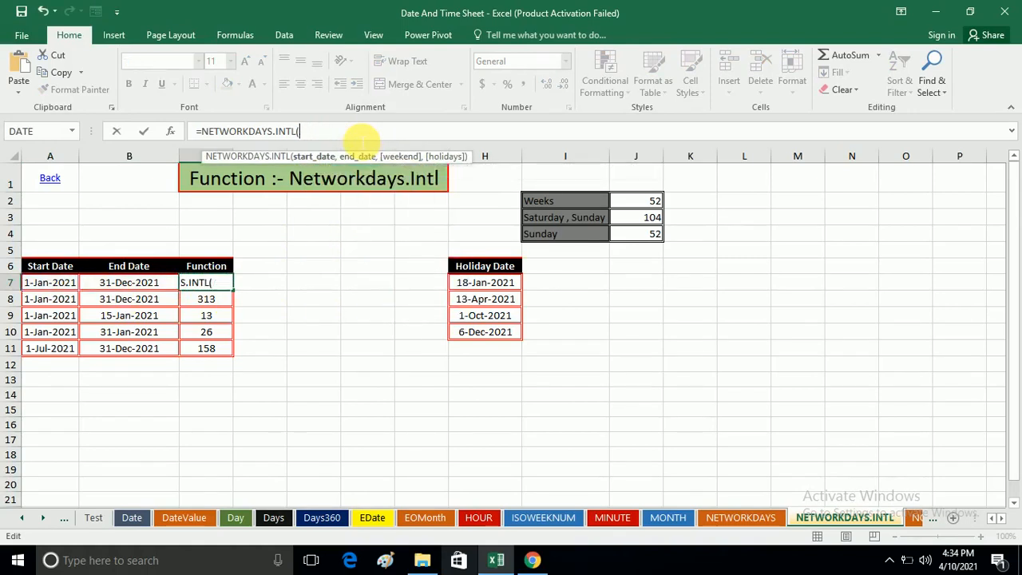
key("BackSpace")
key("BackSpace")
key("BackSpace")
key("BackSpace")
key("BackSpace")
key("BackSpace")
key("BackSpace")
key("BackSpace")
key("BackSpace")
key("BackSpace")
key("BackSpace")
key("BackSpace")
key("BackSpace")
key("BackSpace")
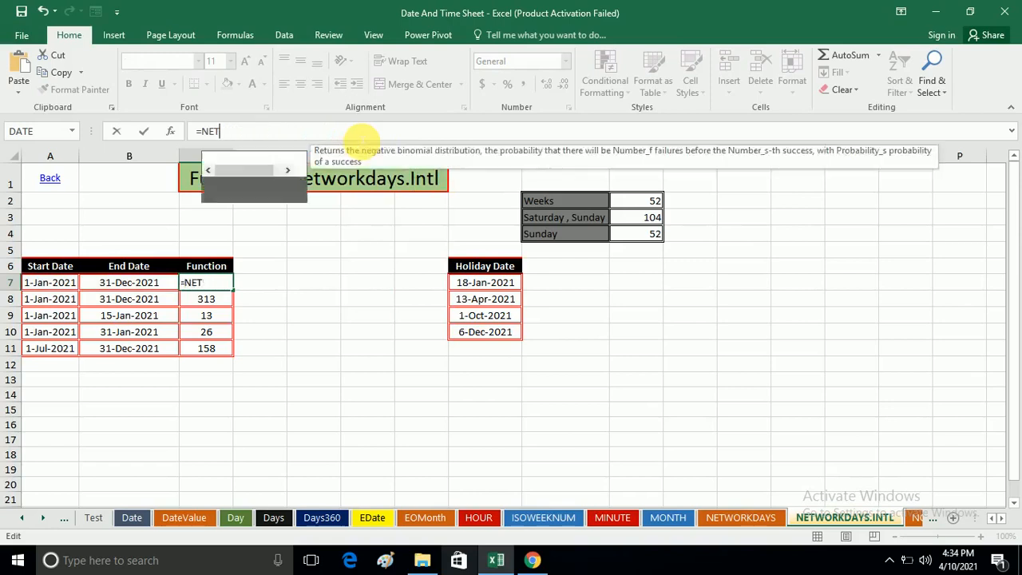
key("BackSpace")
key("BackSpace")
key("BackSpace")
key("BackSpace")
key("Return")
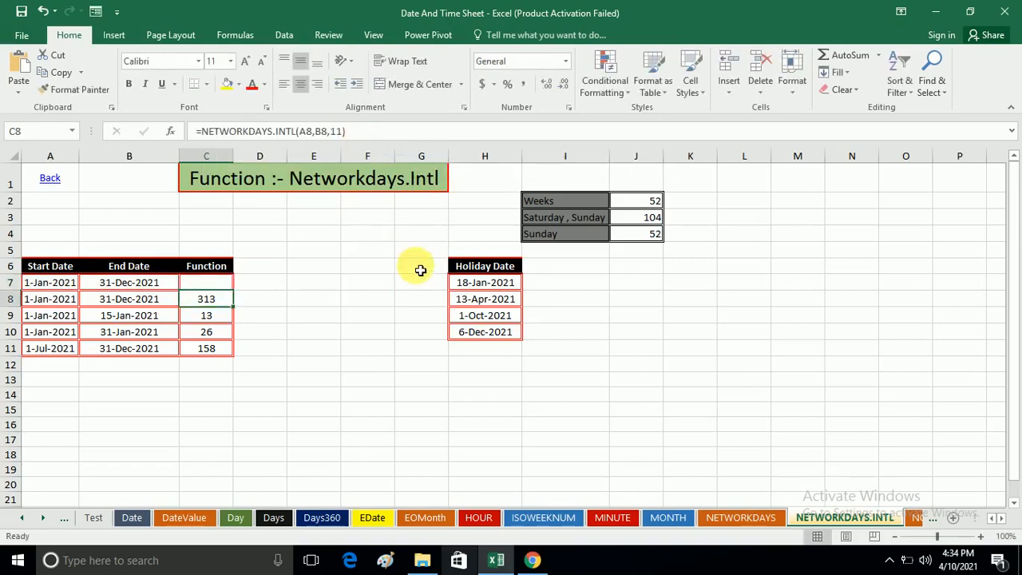
Begin a new =NETWORKDAYS.INTL( formula in cell C7
left_click(220, 285)
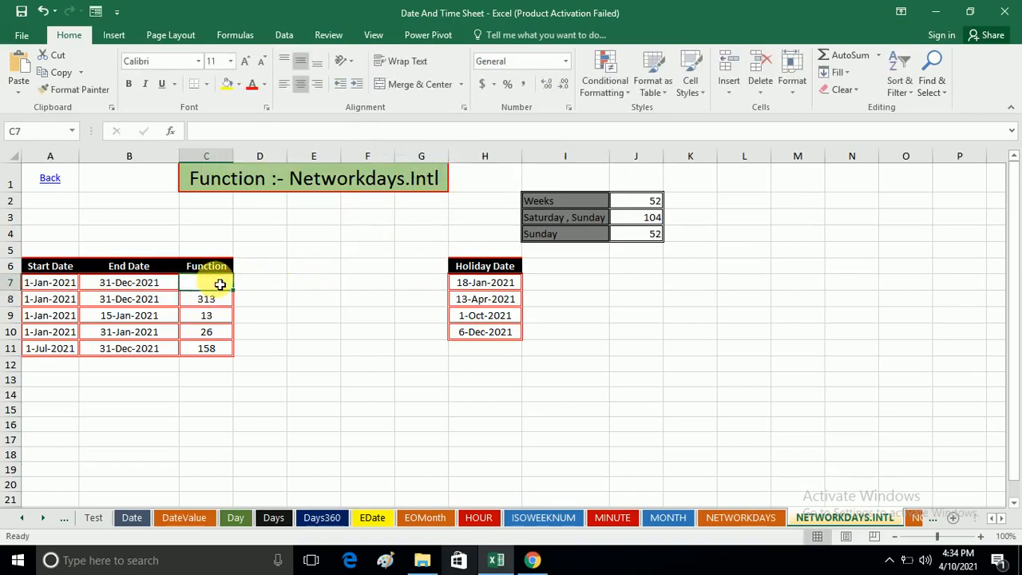
type("=n")
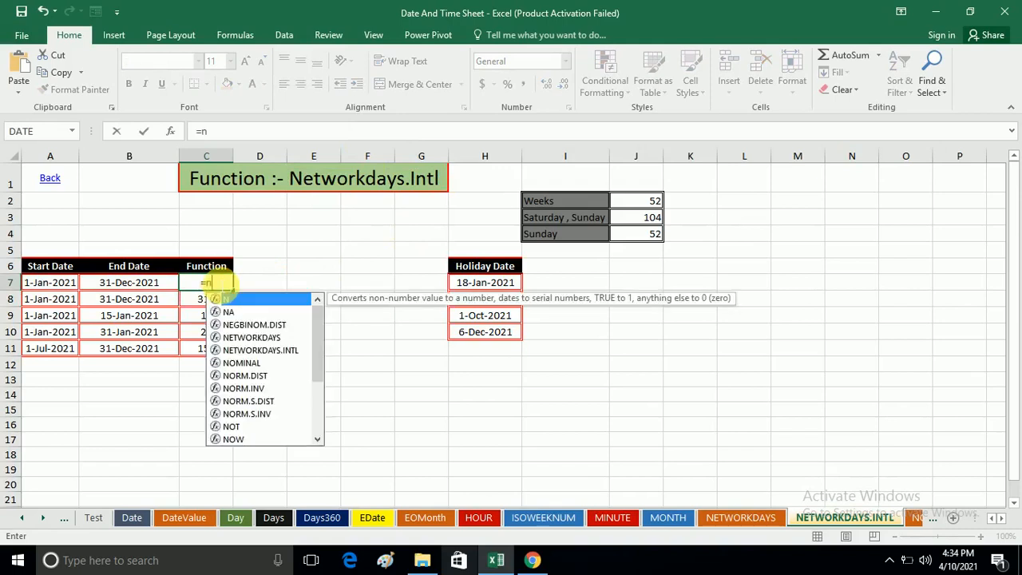
type("e")
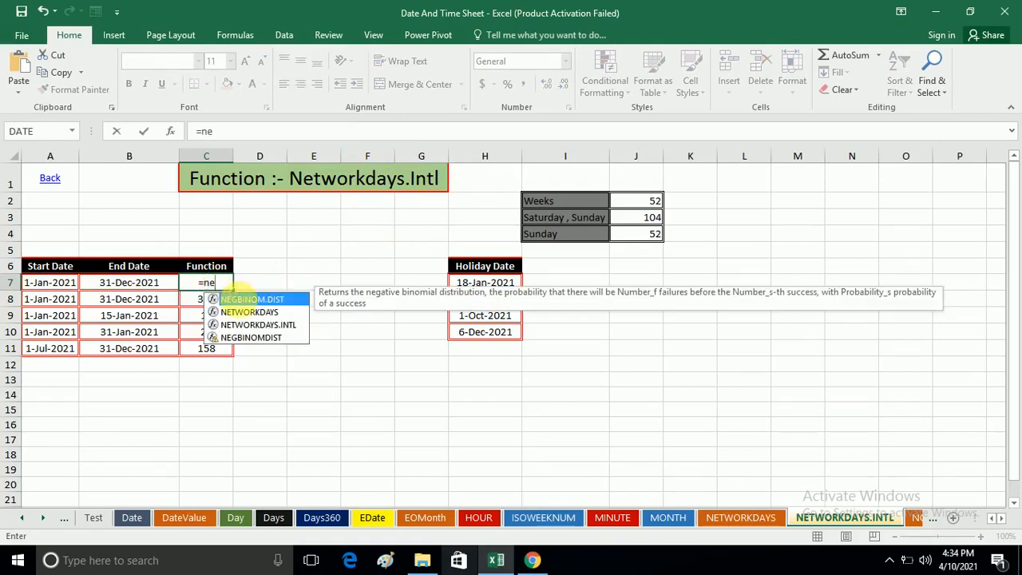
double_click(260, 325)
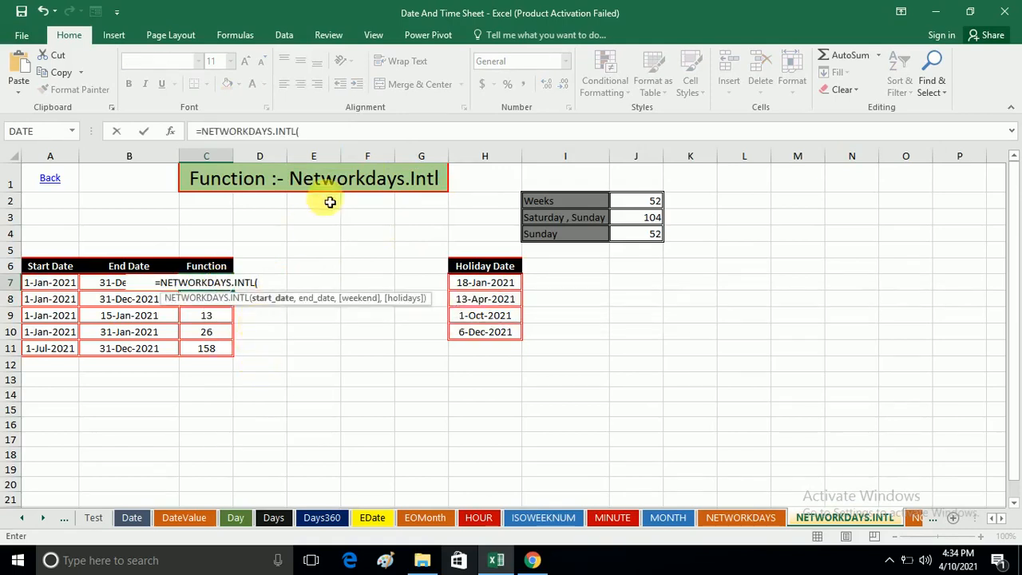
left_click(316, 132)
key("BackSpace")
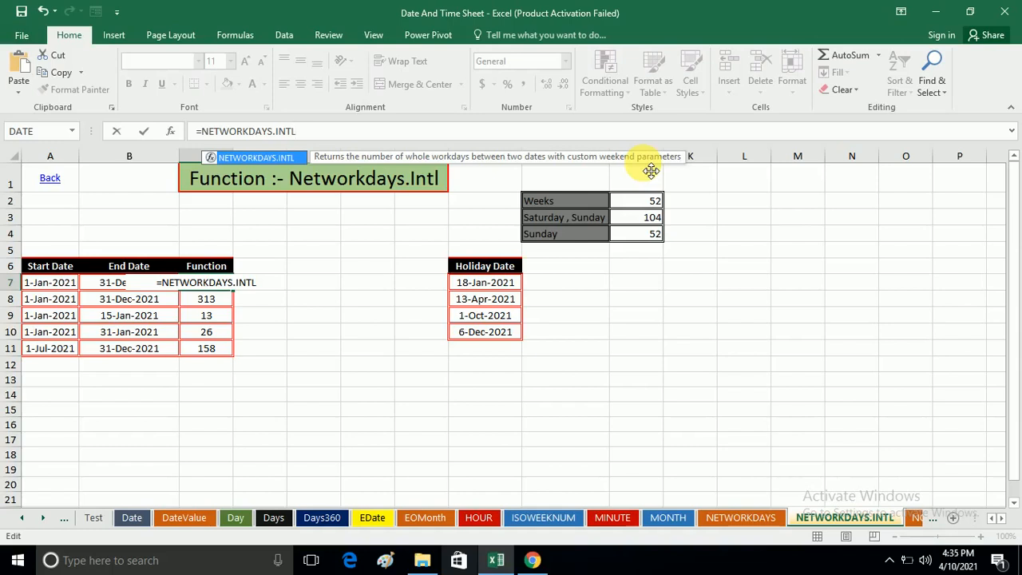
type("(")
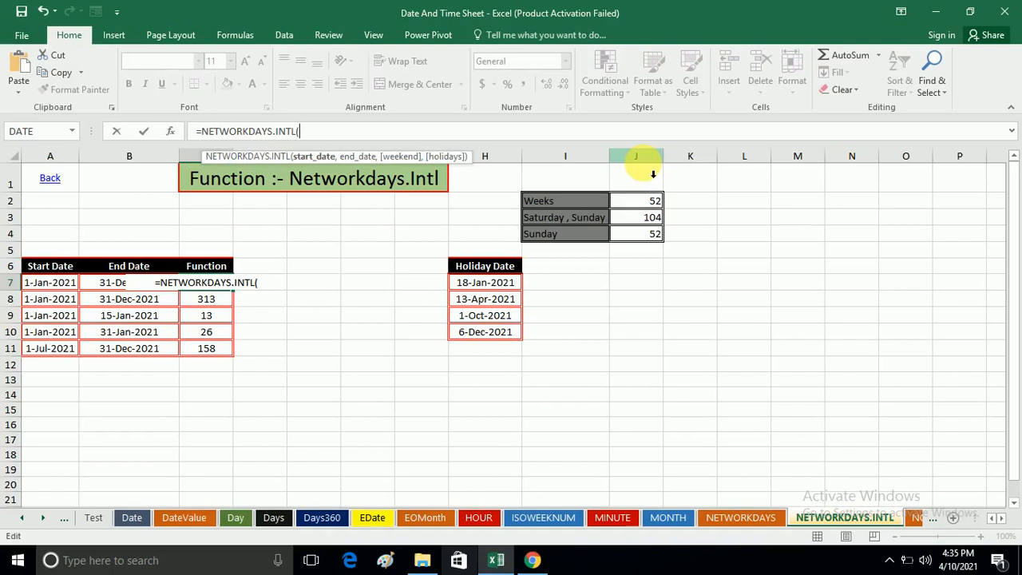
Supply A7 as the start date, B7 as the end date and 5 - Wednesday, Thursday as the weekend
left_click(70, 290)
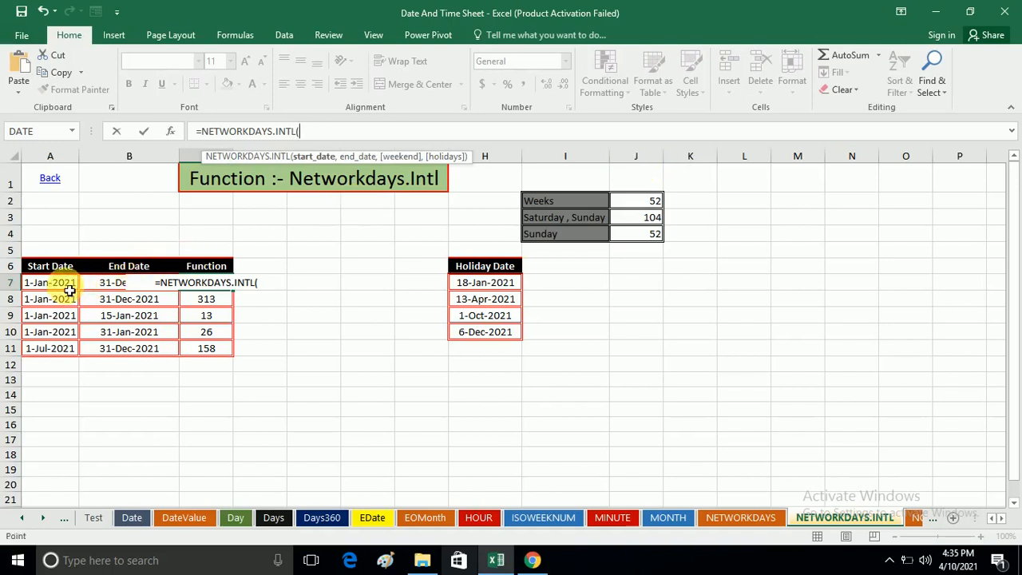
type(",")
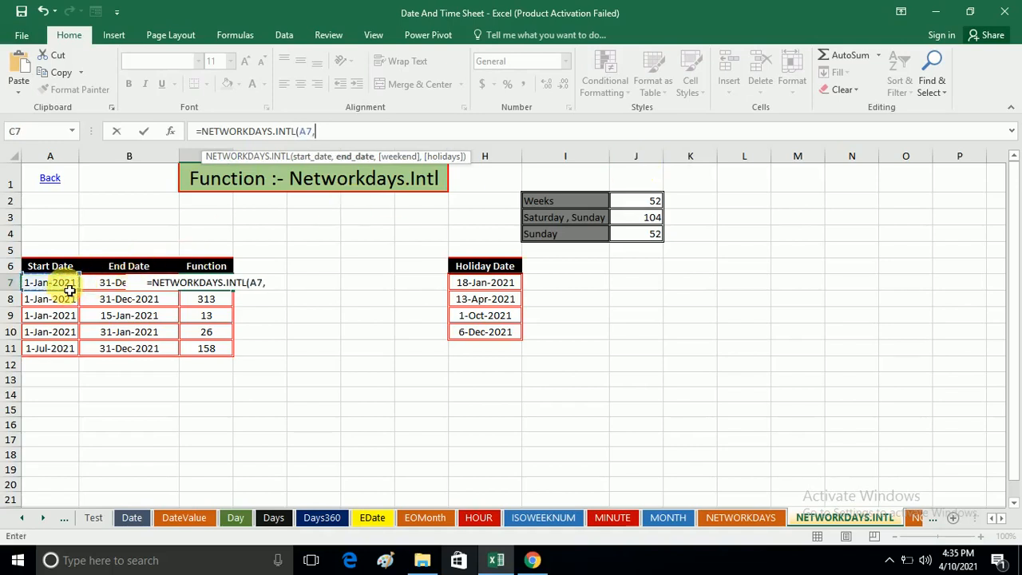
left_click(112, 292)
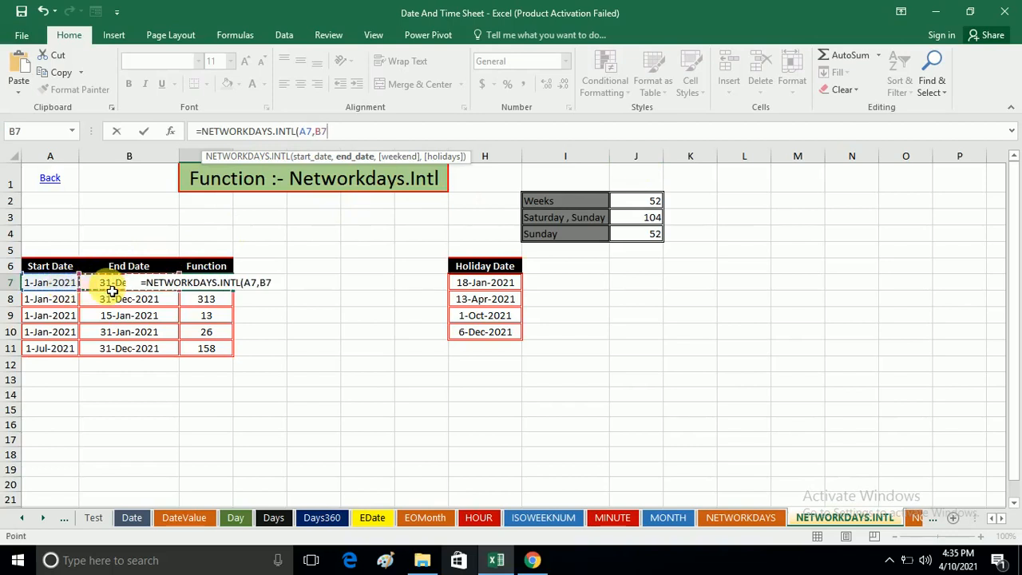
type(",")
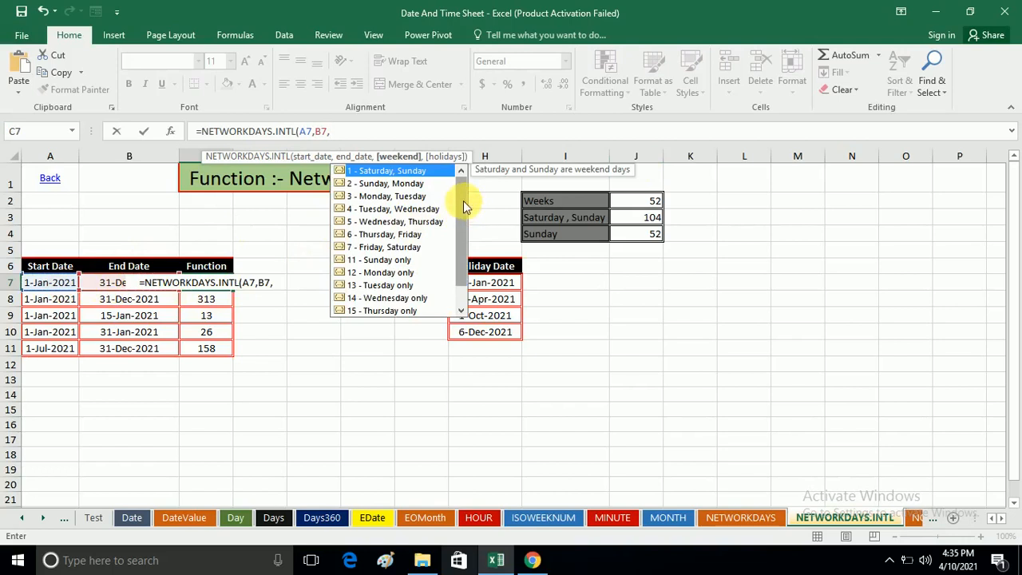
mouse_move(463, 201)
left_mouse_down()
mouse_move(461, 256)
mouse_move(462, 195)
left_mouse_up()
double_click(385, 224)
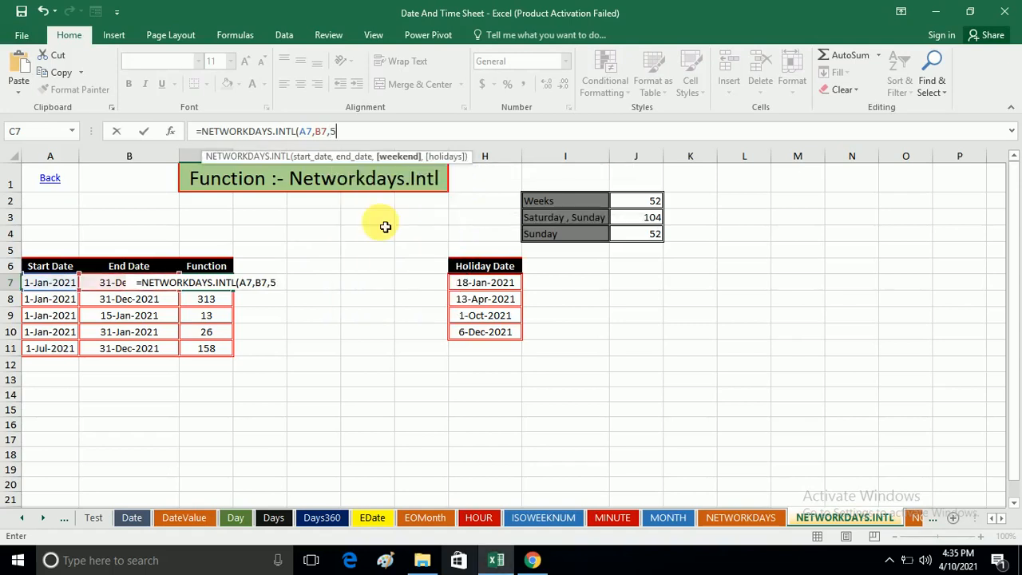
Add the holiday dates H7:H10 as the last argument and complete the formula =NETWORKDAYS.INTL(A7,B7,5,H7:H10)
type(",")
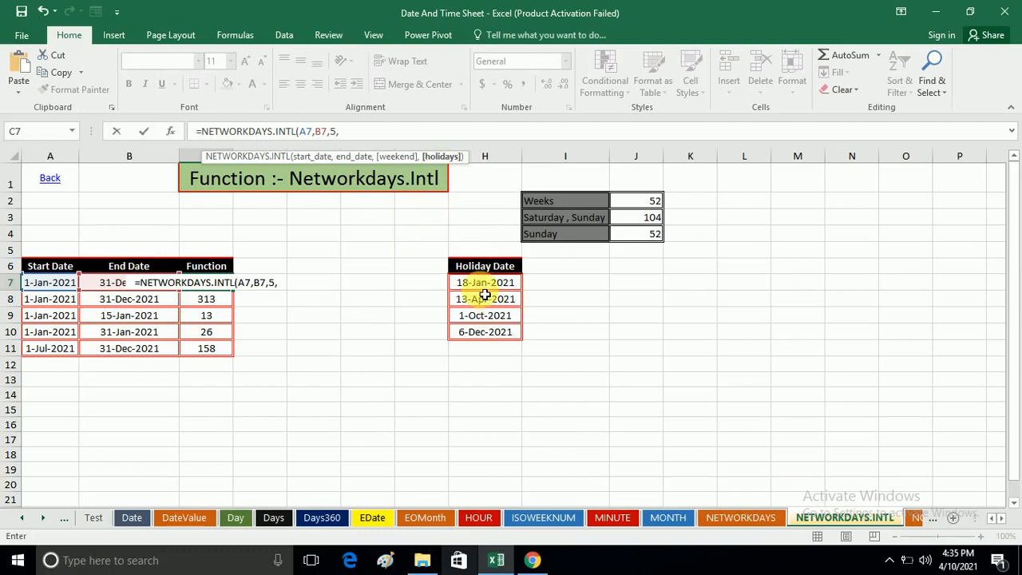
left_click_drag(484, 289, 492, 332)
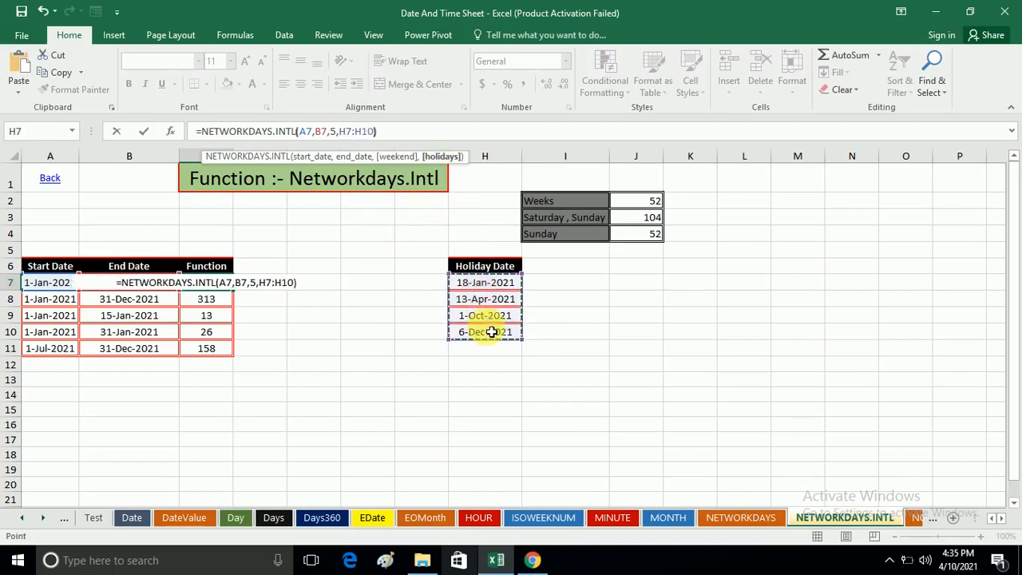
type(")")
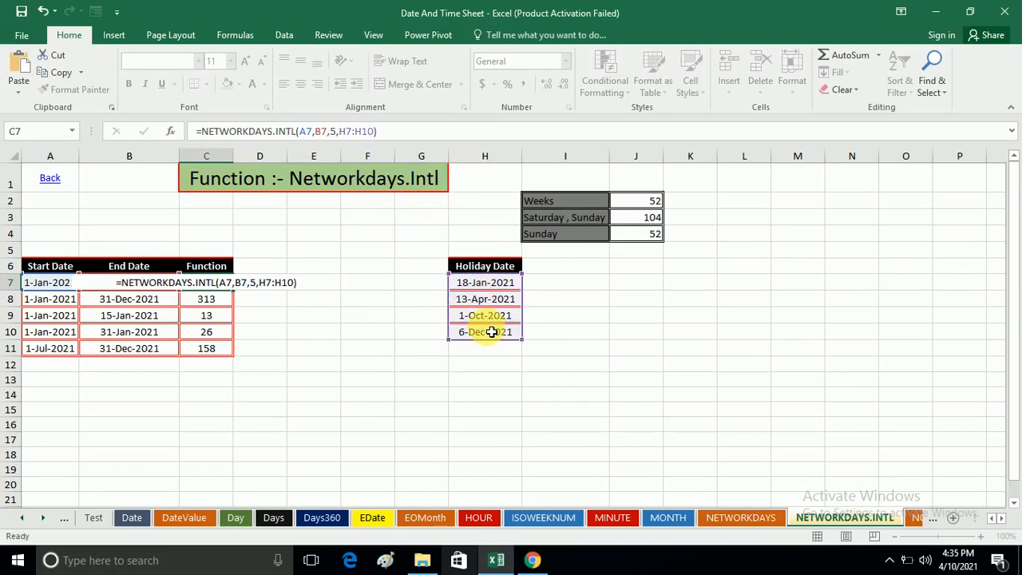
key("Return")
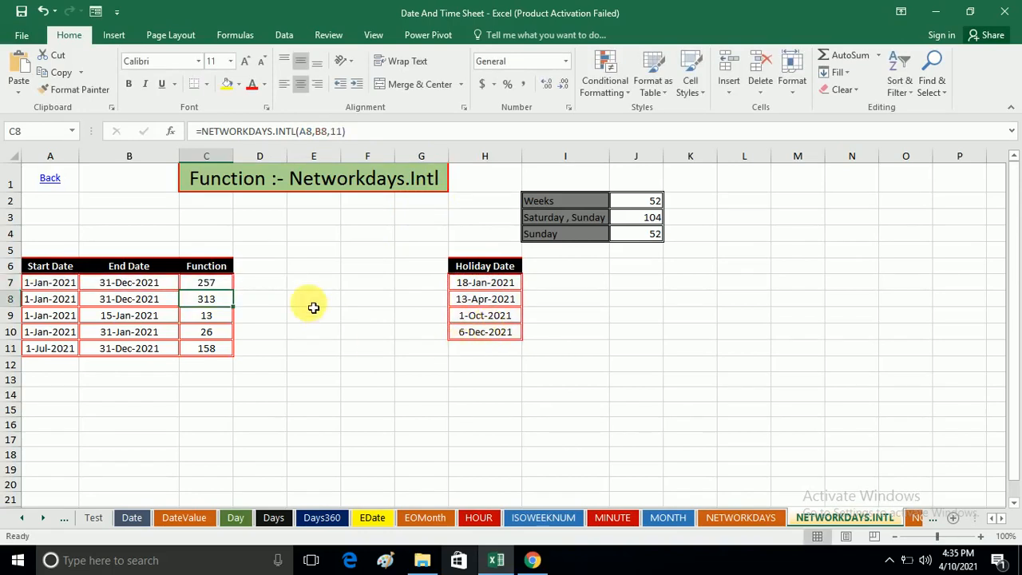
Fill the C7 formula down the Function column through C11
left_click(209, 283)
double_click(234, 291)
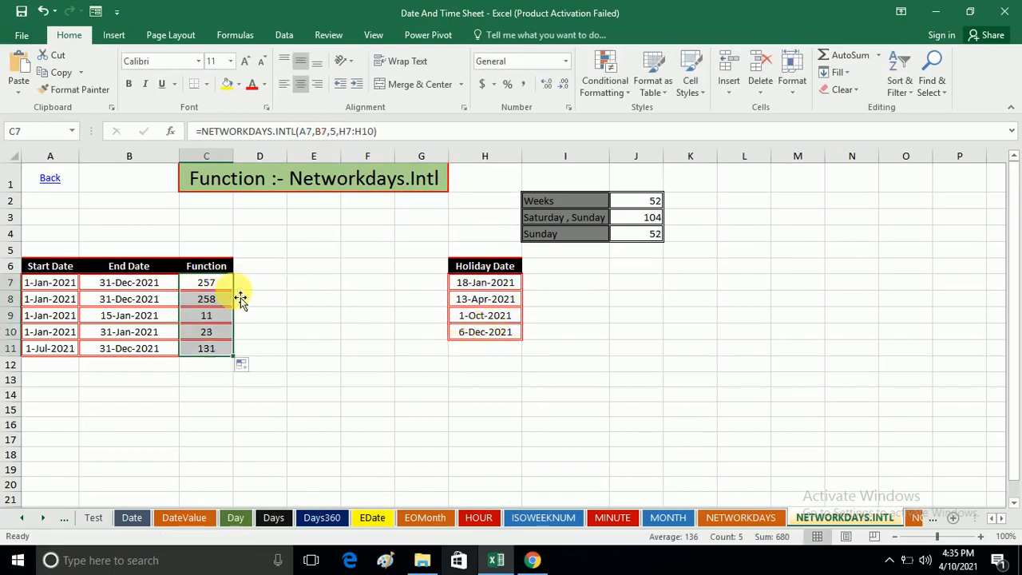
left_click(214, 285)
left_click_drag(213, 285, 212, 349)
left_click(276, 358)
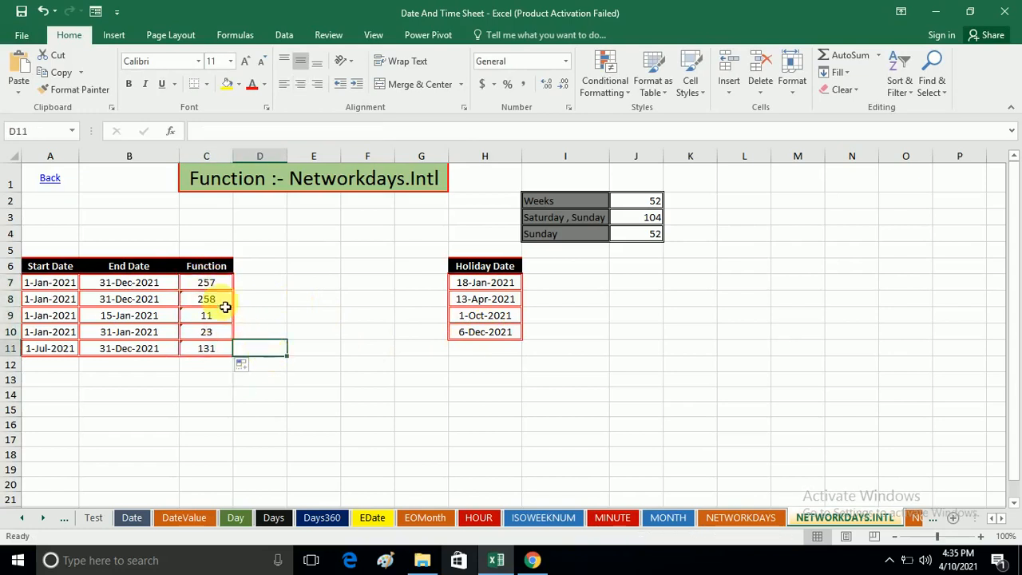
Compare the formulas in C7 and C8, and return to the Date And Time Function index sheet
left_click(211, 287)
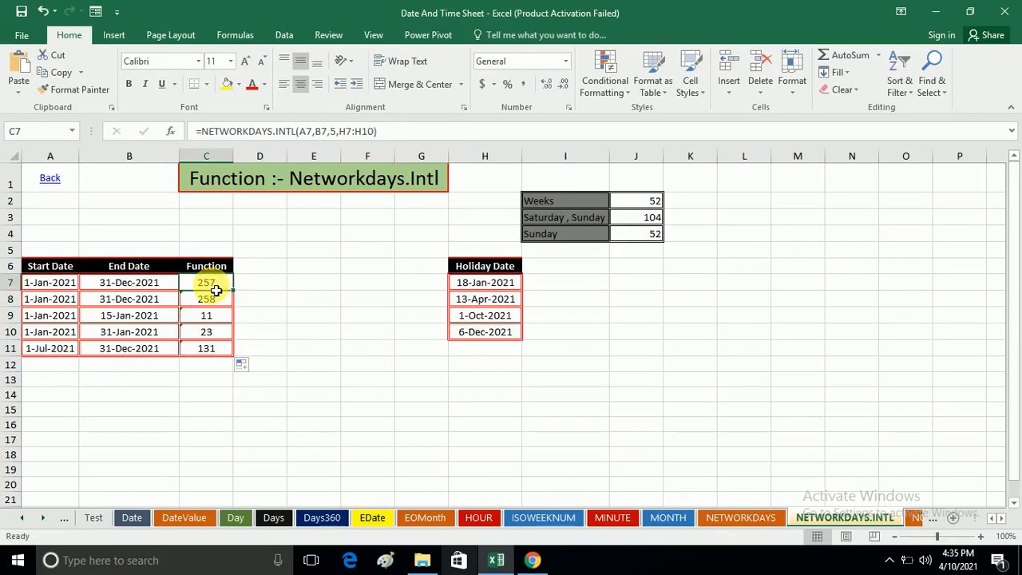
left_click(214, 299)
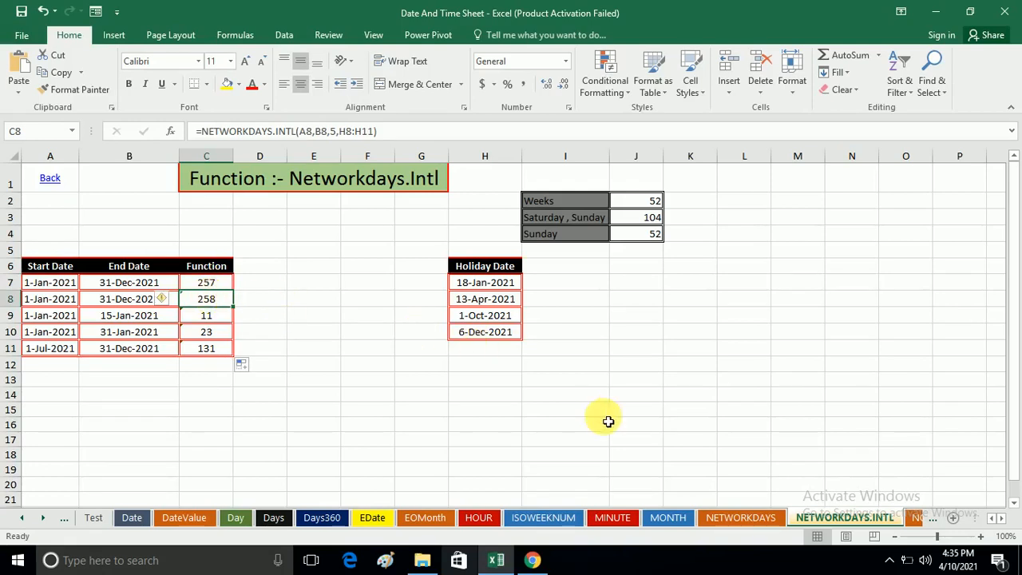
left_click(48, 178)
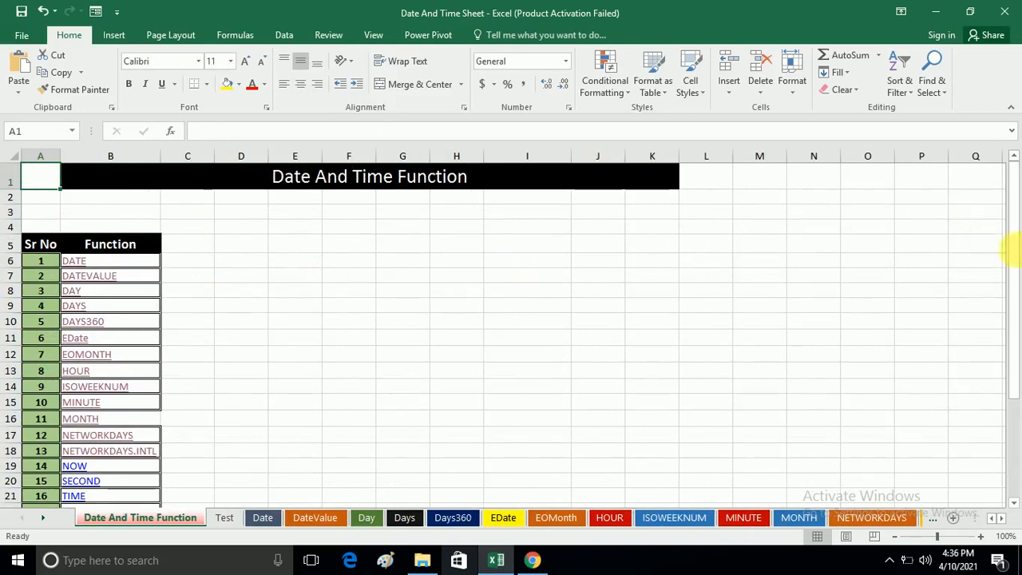
Open the NOW function sheet from its link in the Date And Time Function index
left_click_drag(1015, 237, 1015, 313)
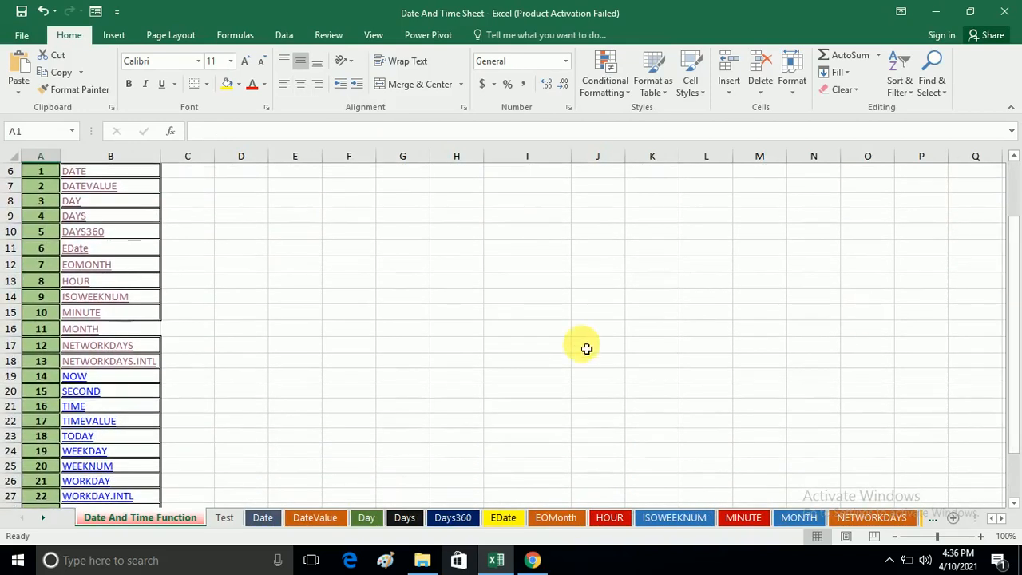
left_click(76, 376)
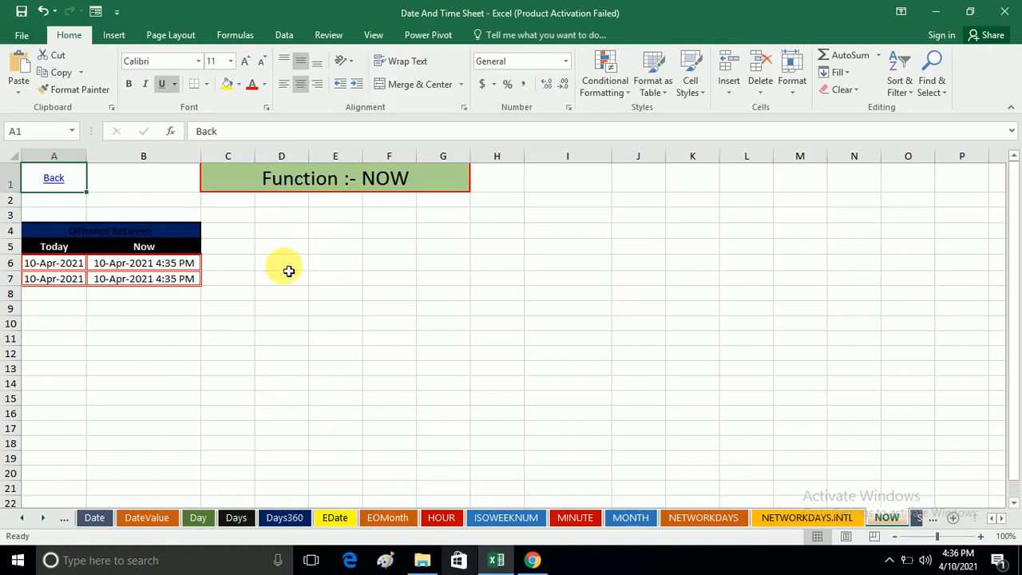
type("=now")
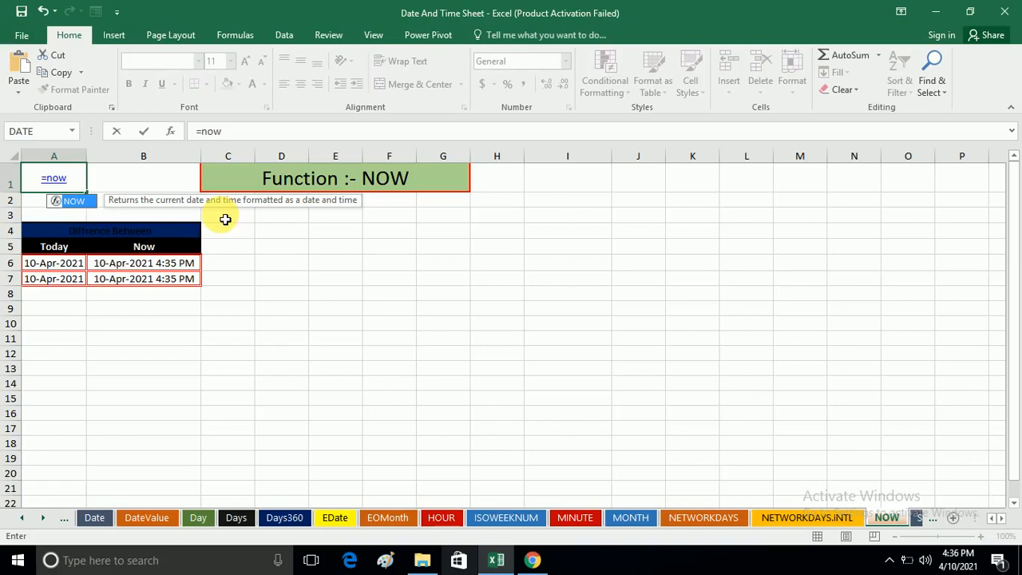
key("BackSpace")
key("BackSpace")
key("BackSpace")
key("BackSpace")
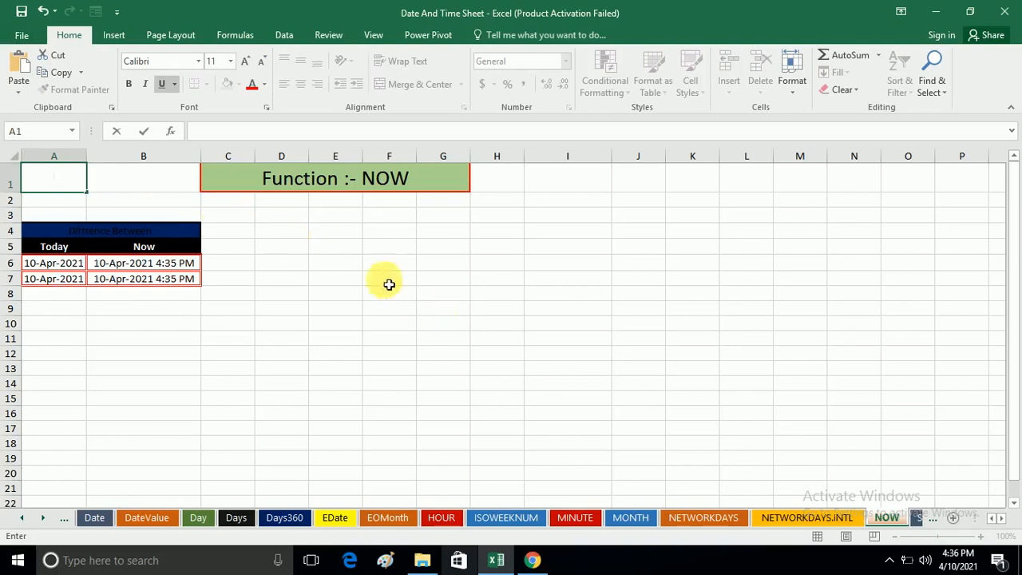
Insert the current time as a static value in cell E5, and clear the cell
left_click(360, 250)
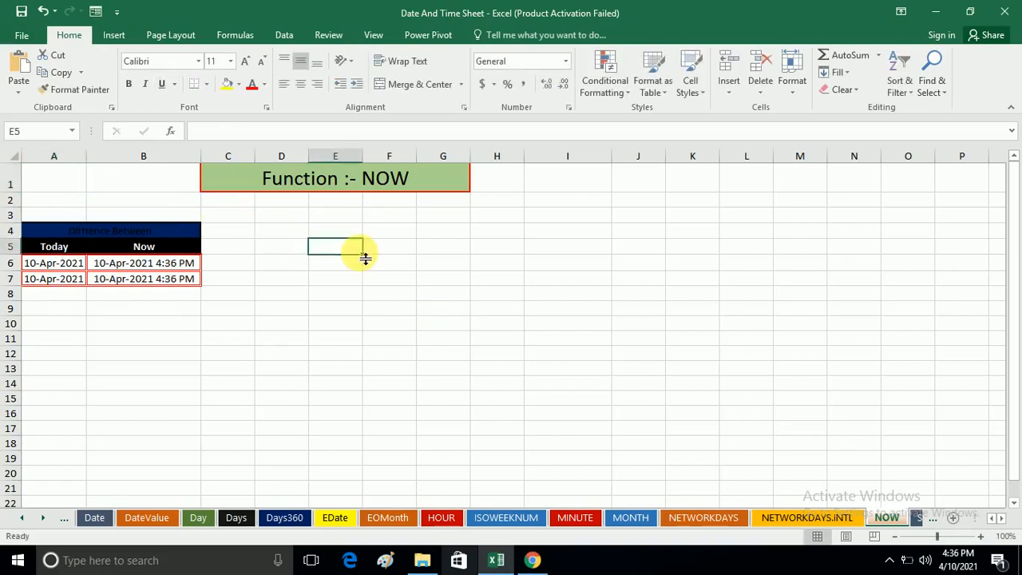
key("ctrl+shift+semicolon")
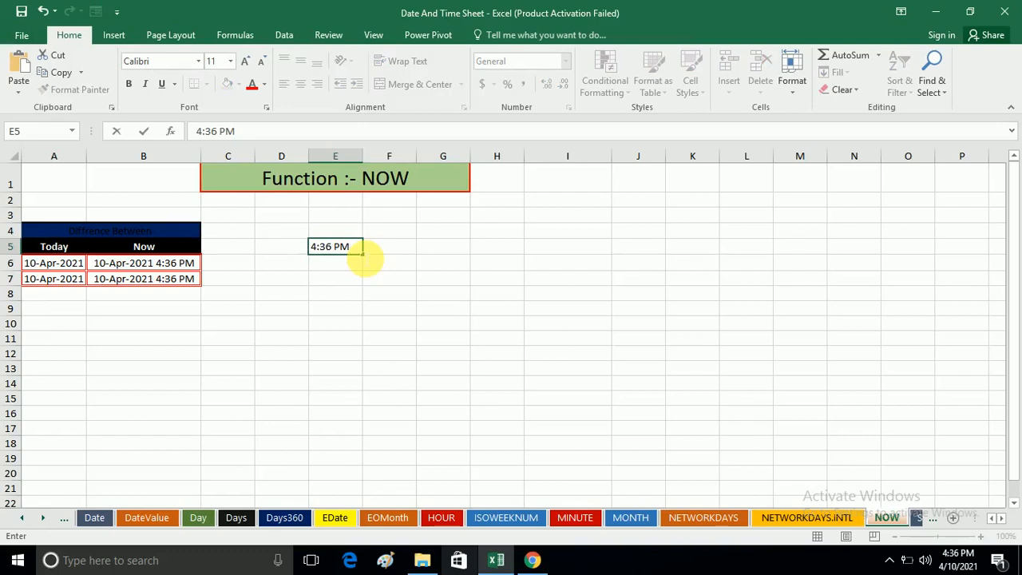
key("Return")
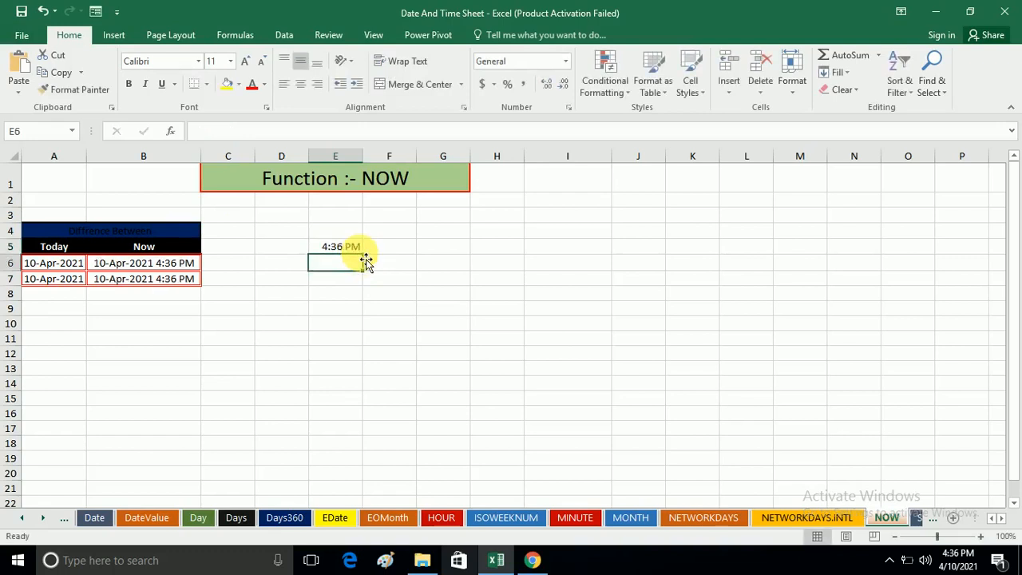
left_click(357, 251)
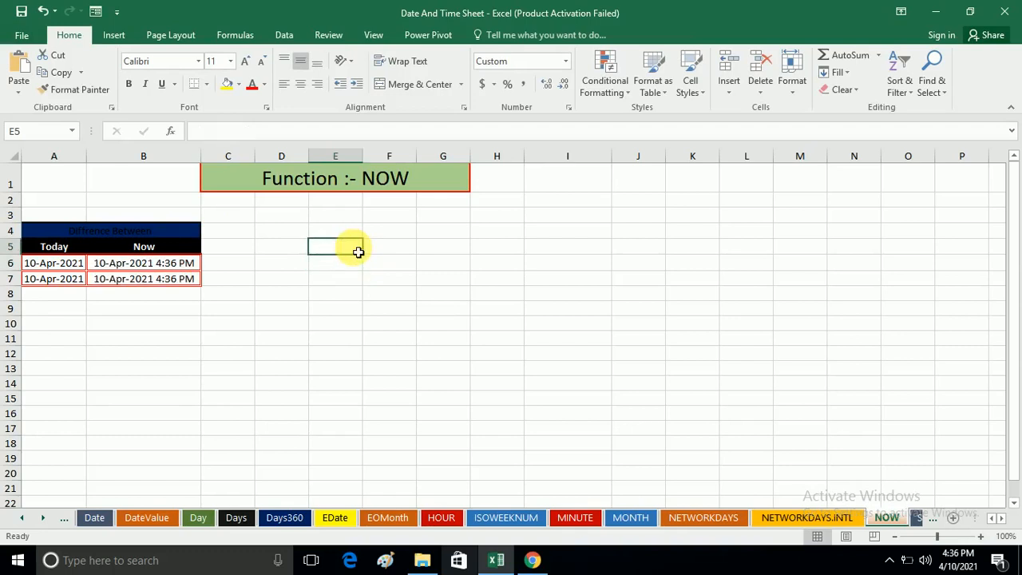
Enter =NOW() in B6 under the Now heading, and check the formulas in B6 and B7
left_click(148, 268)
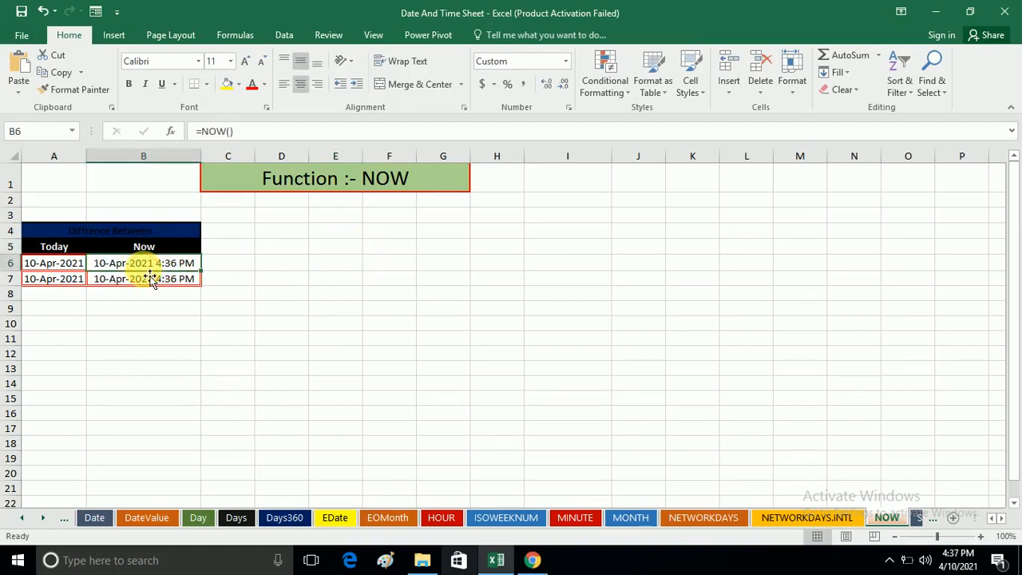
type("=now")
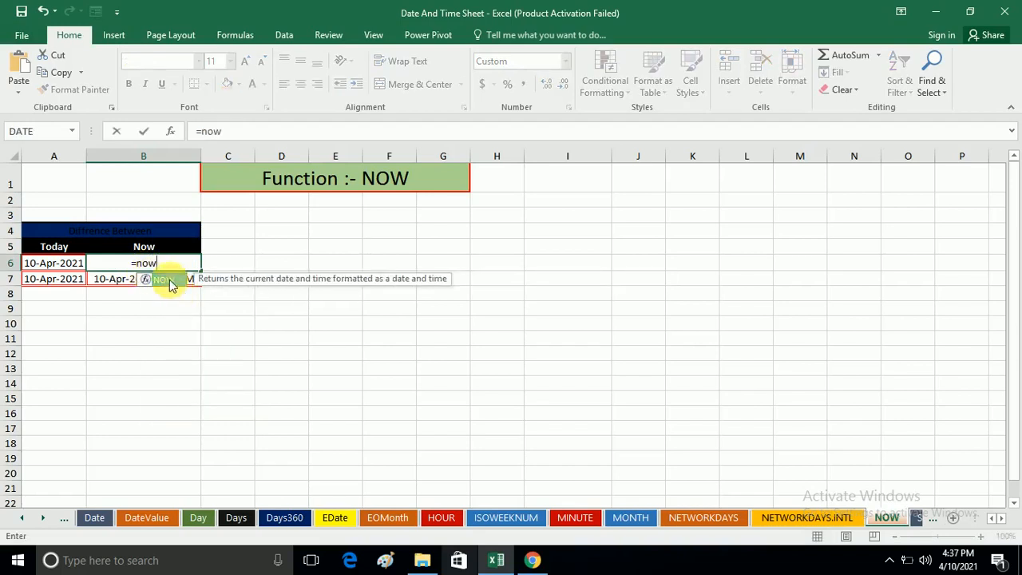
double_click(169, 281)
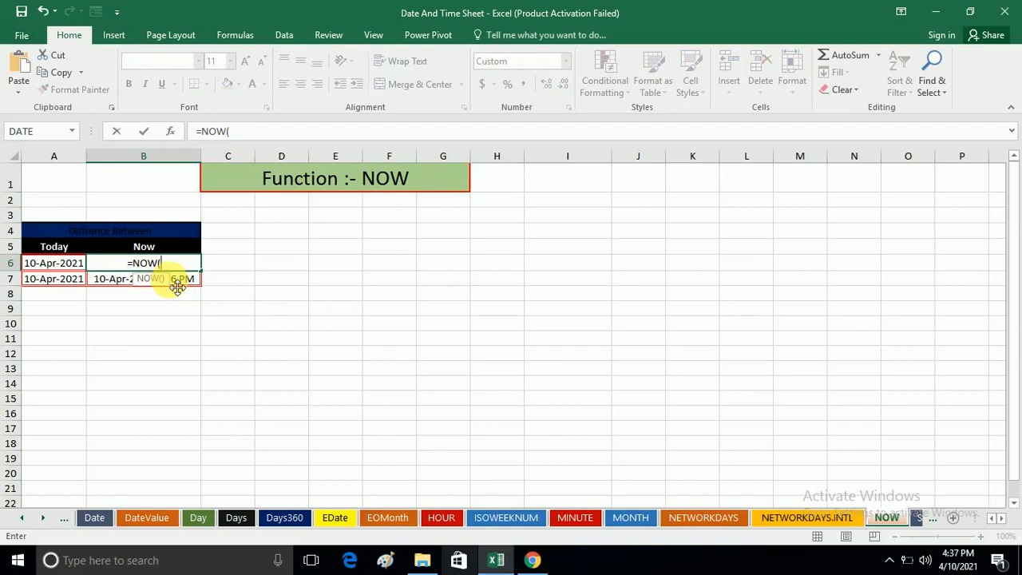
type(")")
key("Return")
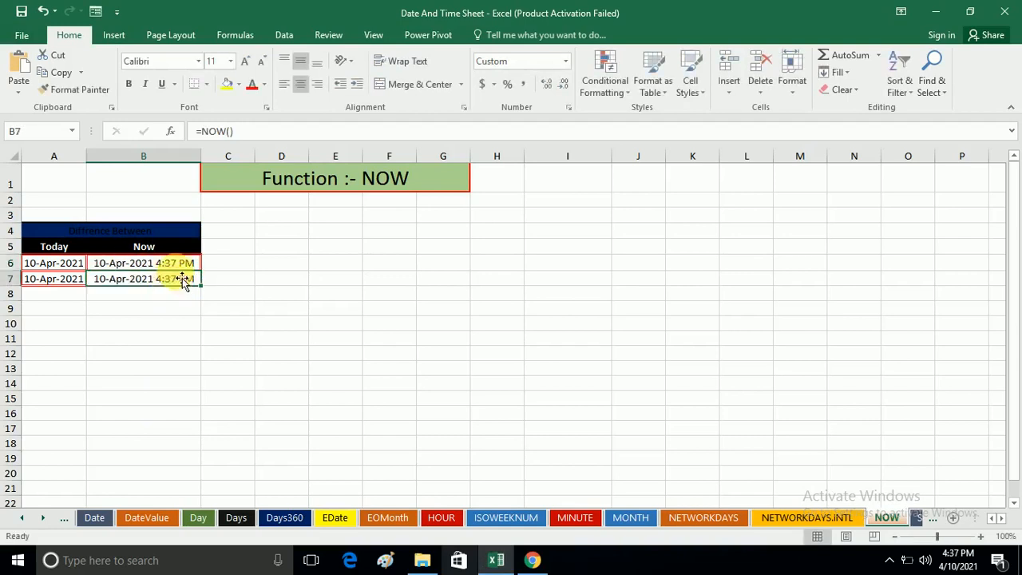
left_click(173, 264)
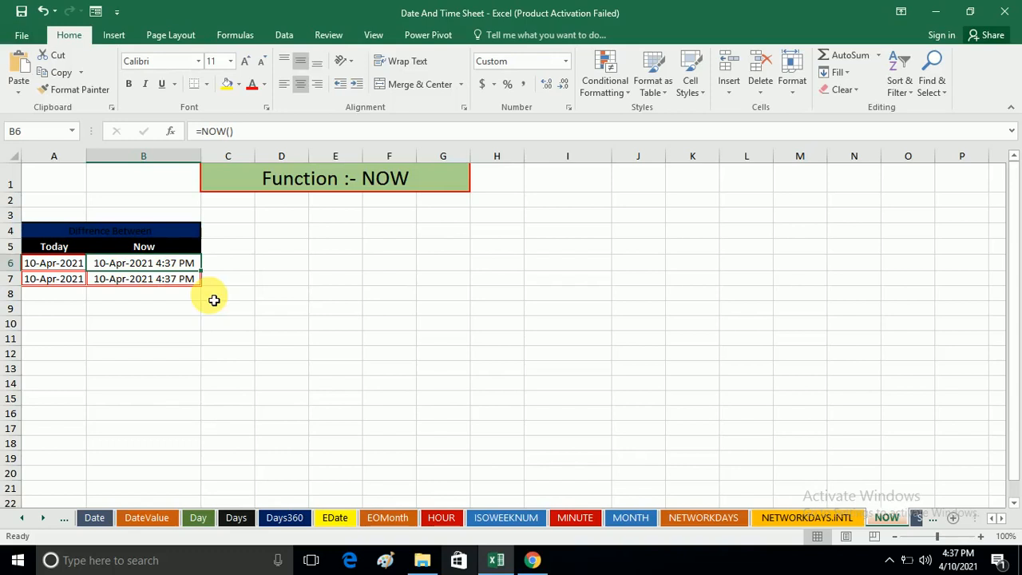
key("Down")
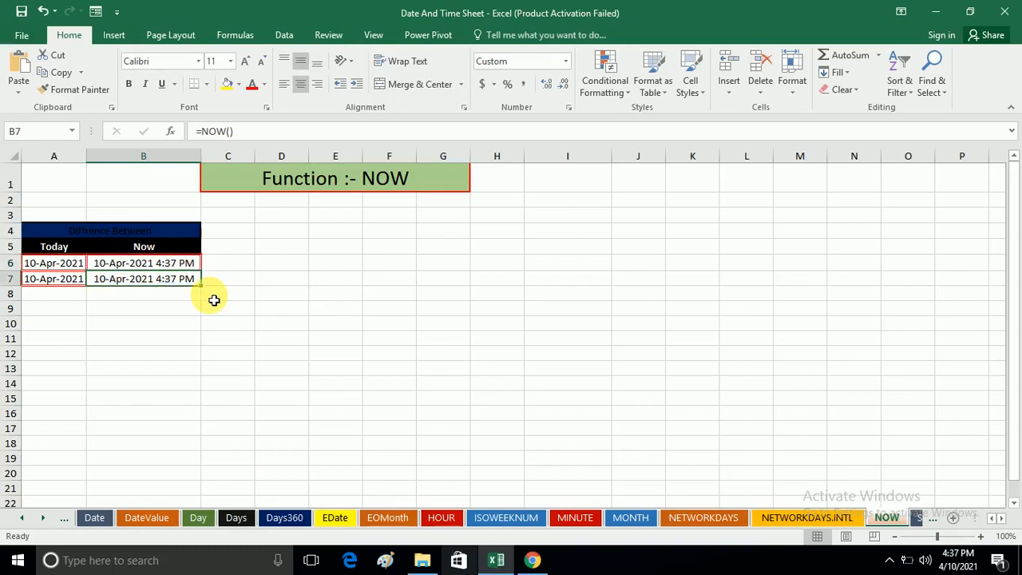
Check the formulas in A6 and A7 of the Today column, and clear both cells
left_click(72, 269)
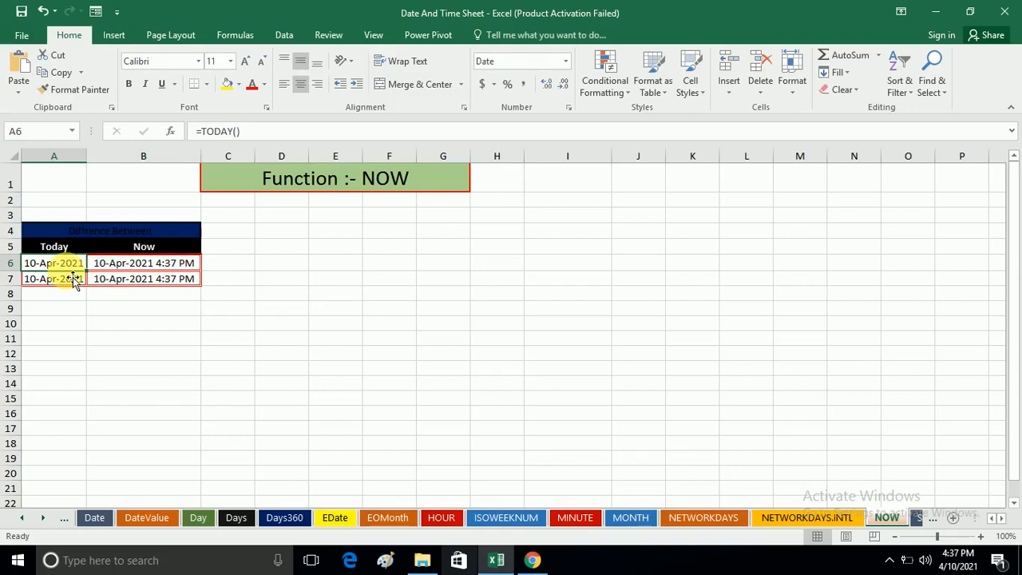
left_click(73, 279)
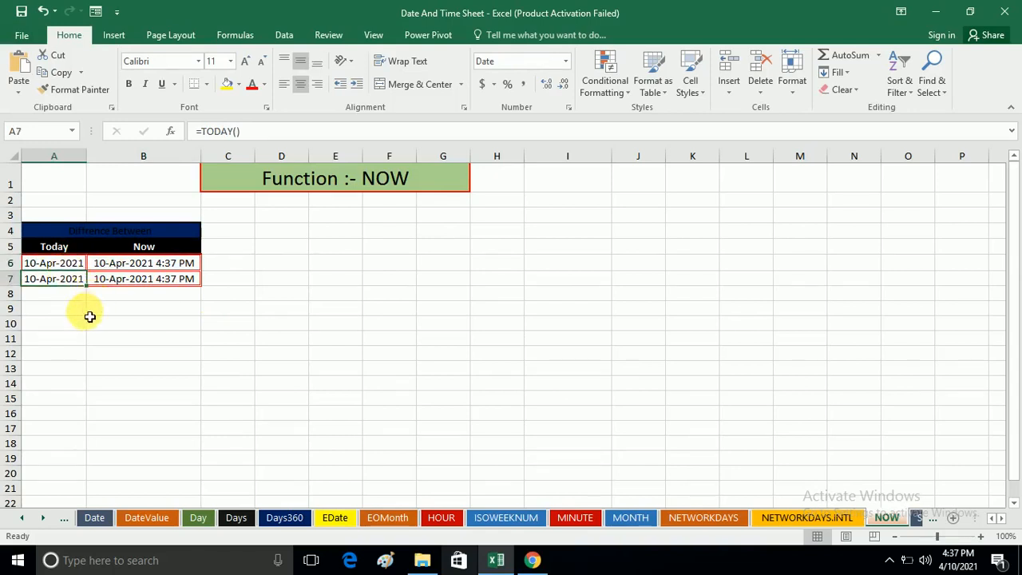
left_click(75, 289)
left_click_drag(71, 263, 71, 283)
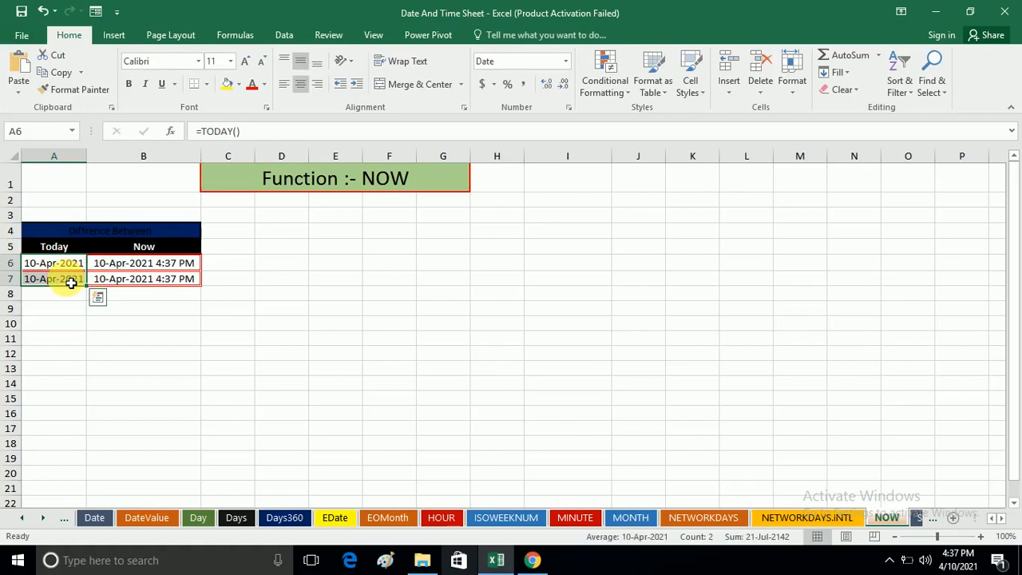
key("Delete")
Enter =TODAY() in A6 under the Today heading and fill it down to A7
left_click(57, 266)
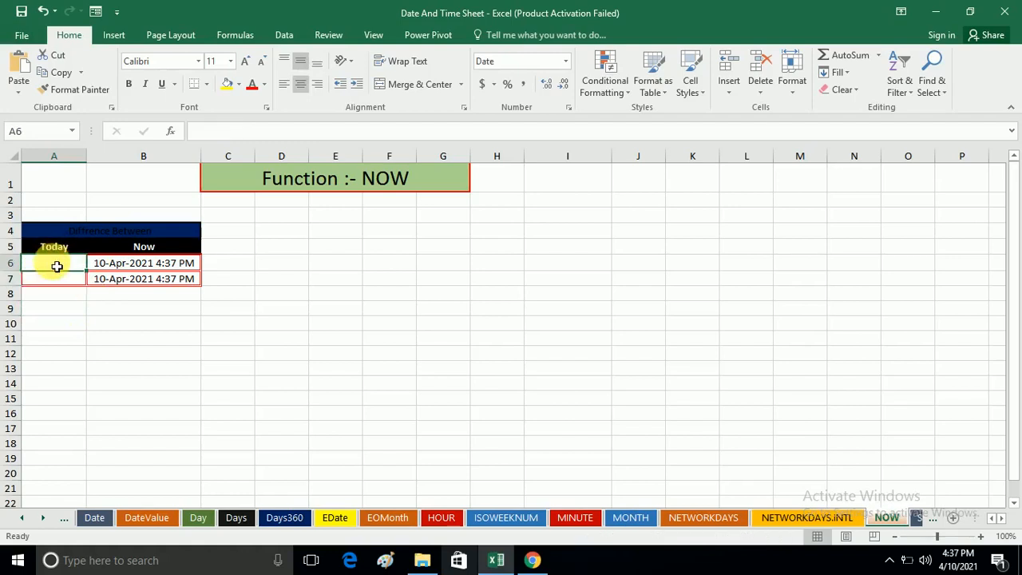
type("=toda")
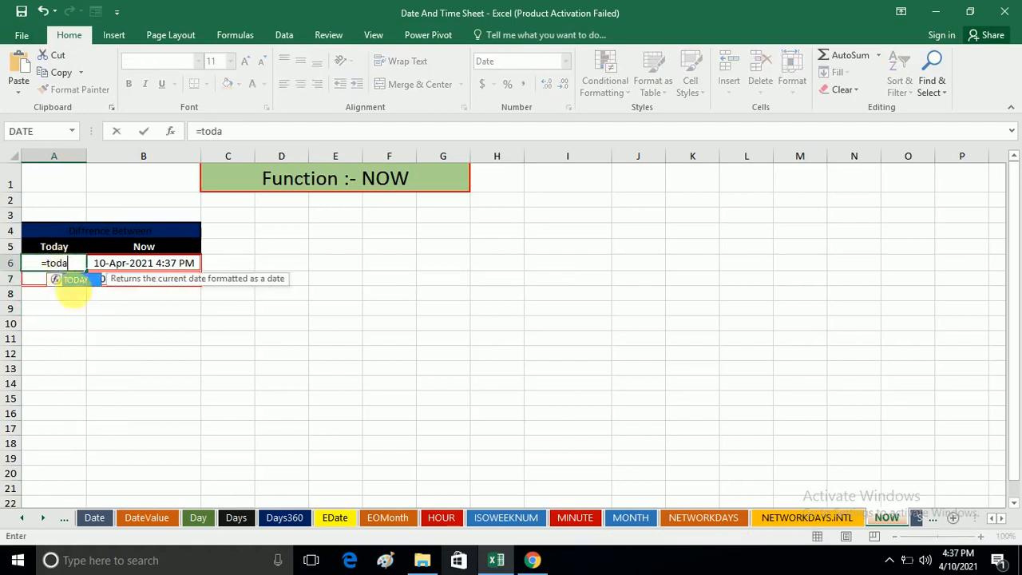
double_click(75, 280)
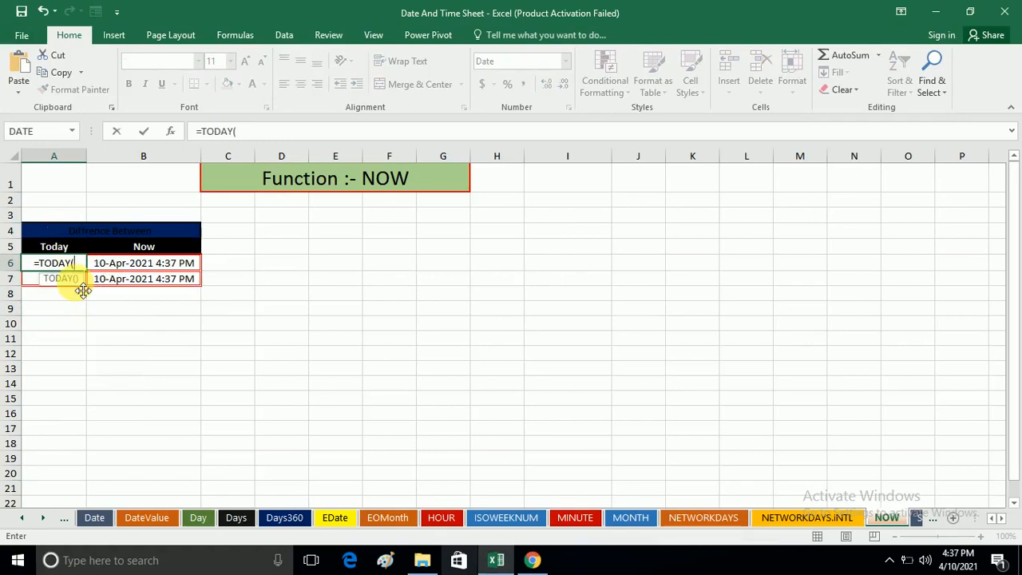
key("Return")
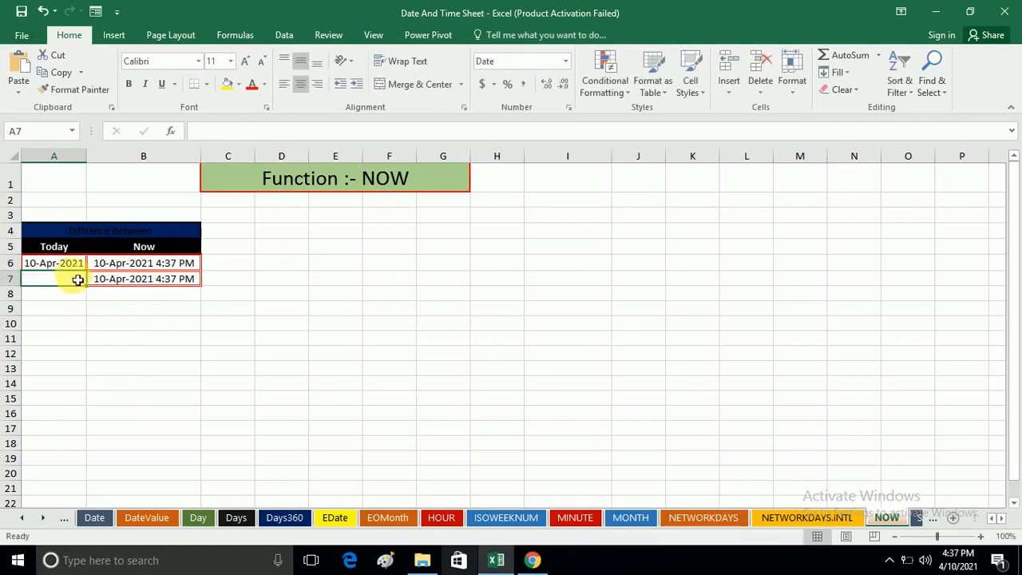
left_click(68, 263)
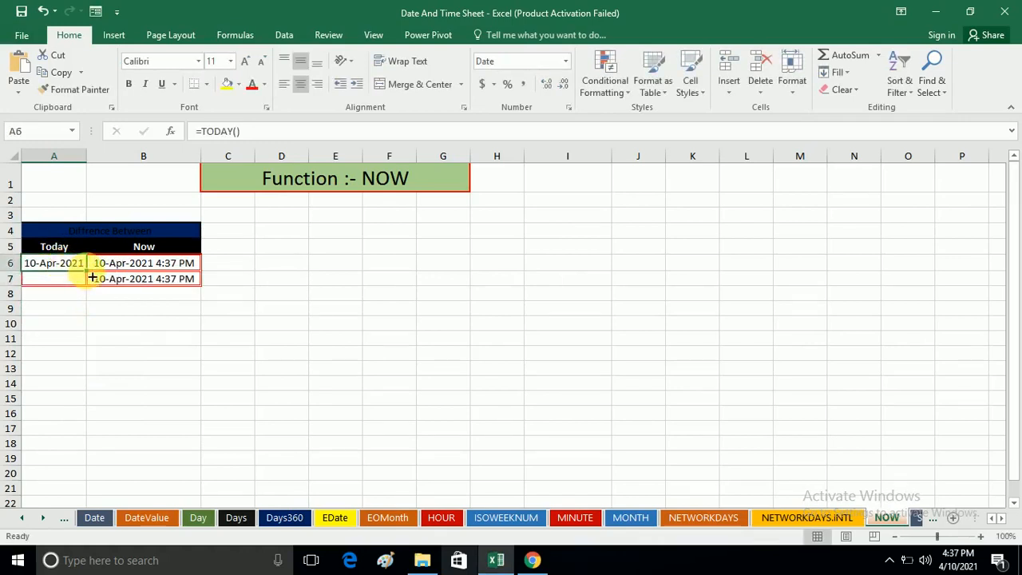
left_click_drag(89, 272, 94, 294)
Compare the Today formula in A6 with the Now formula in B6
left_click(71, 263)
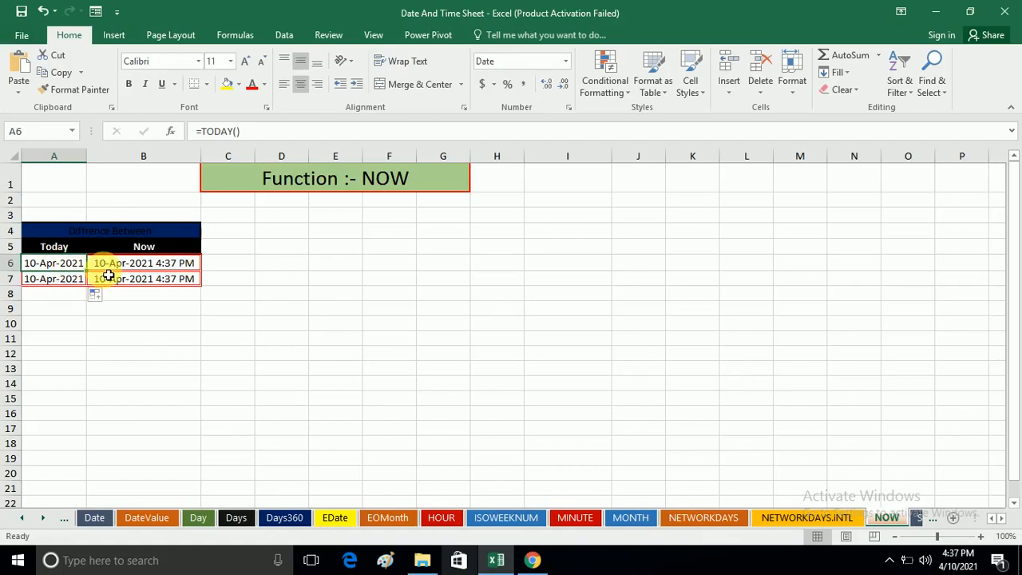
left_click(103, 266)
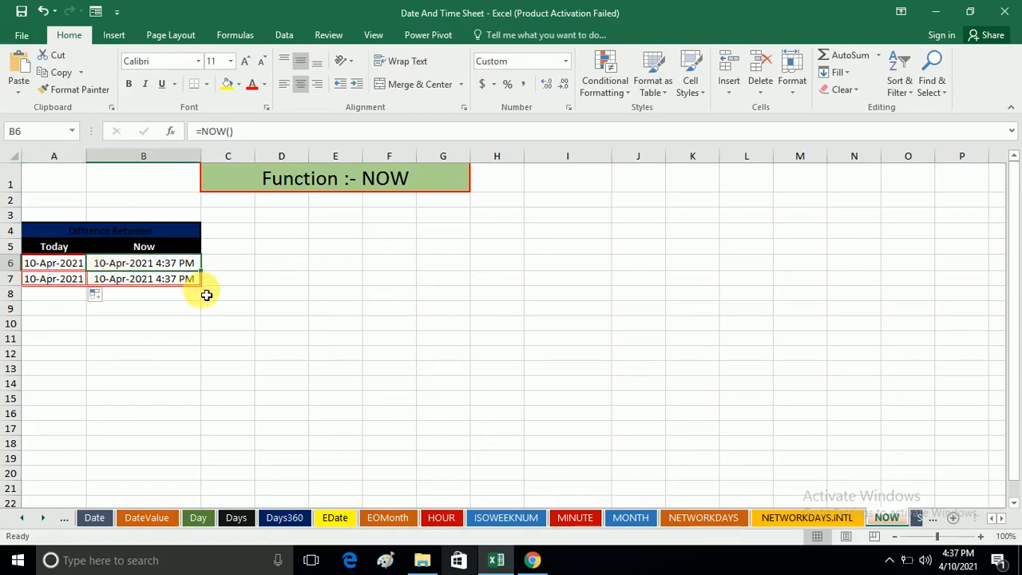
left_click(244, 131)
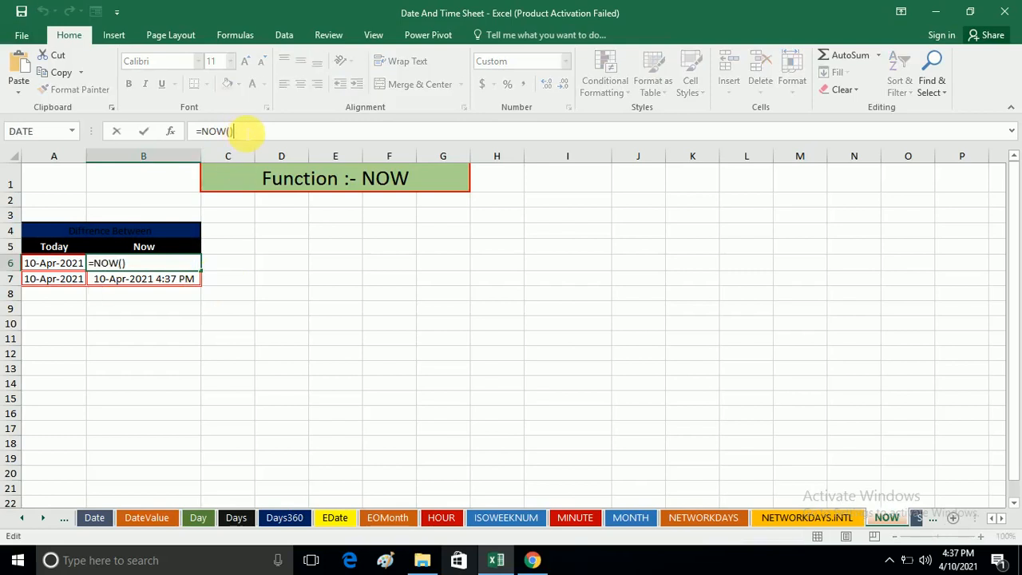
key("Return")
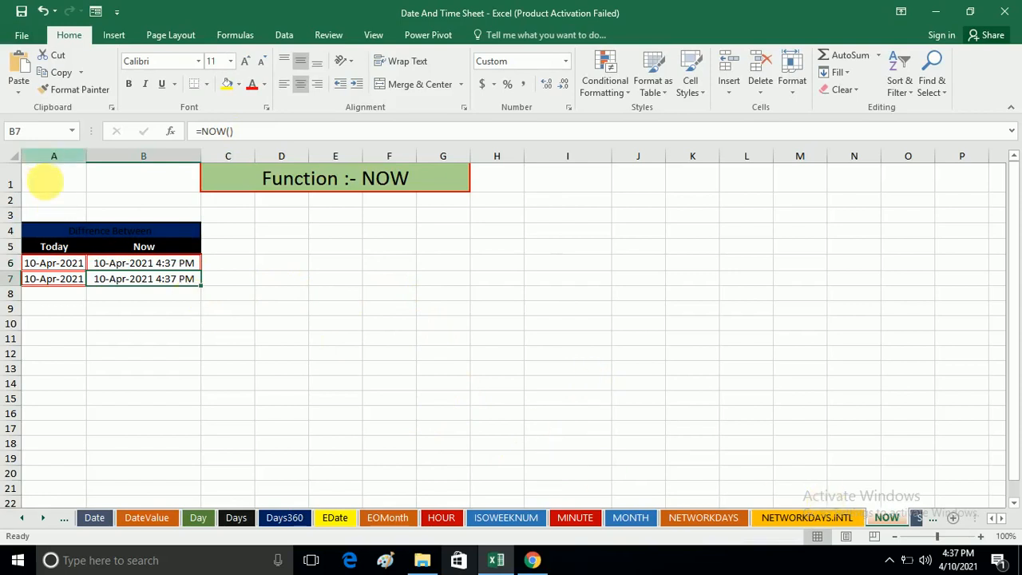
Restore the link text in cell A1 as Back
left_click(48, 182)
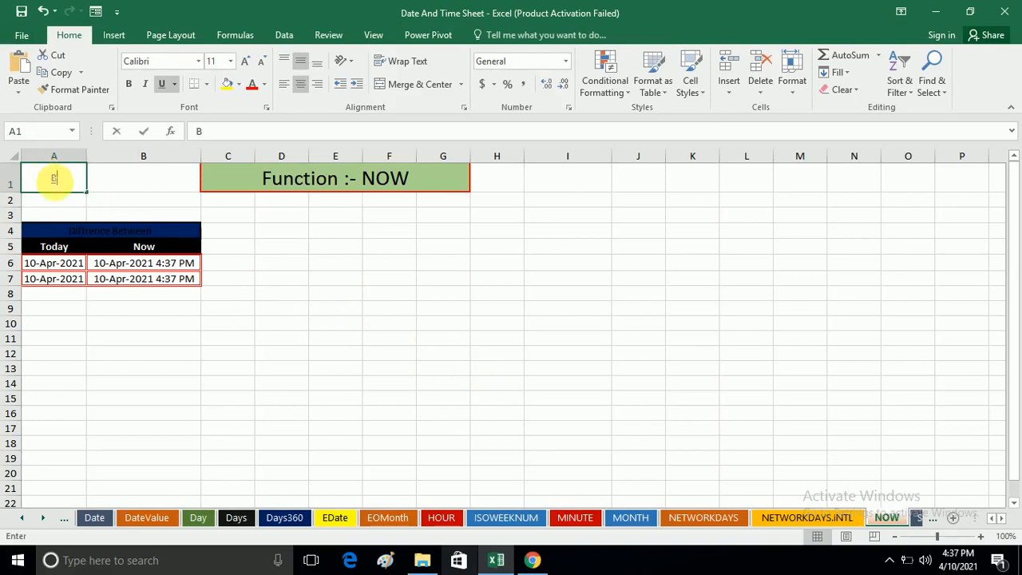
type("Back")
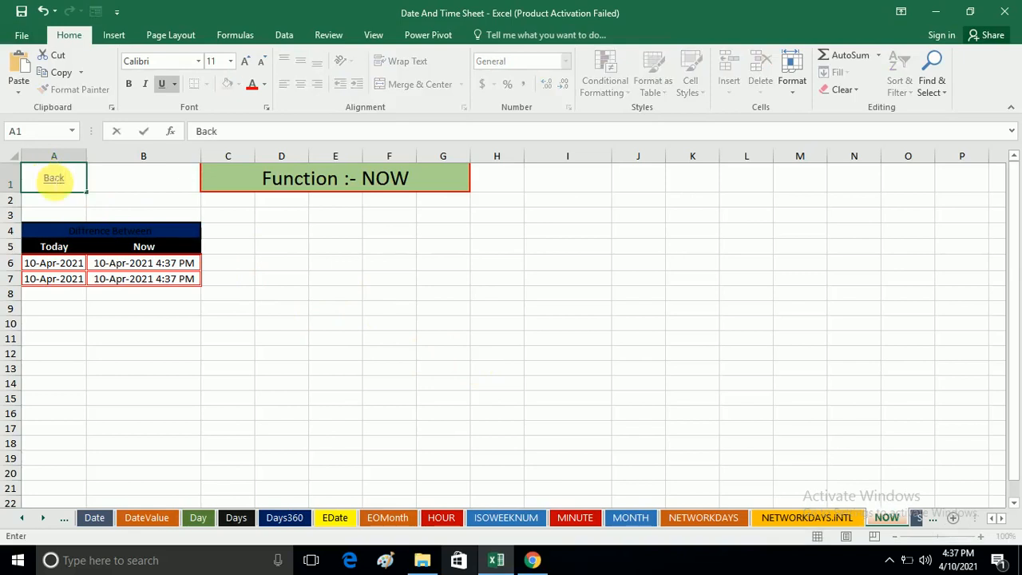
left_click(383, 278)
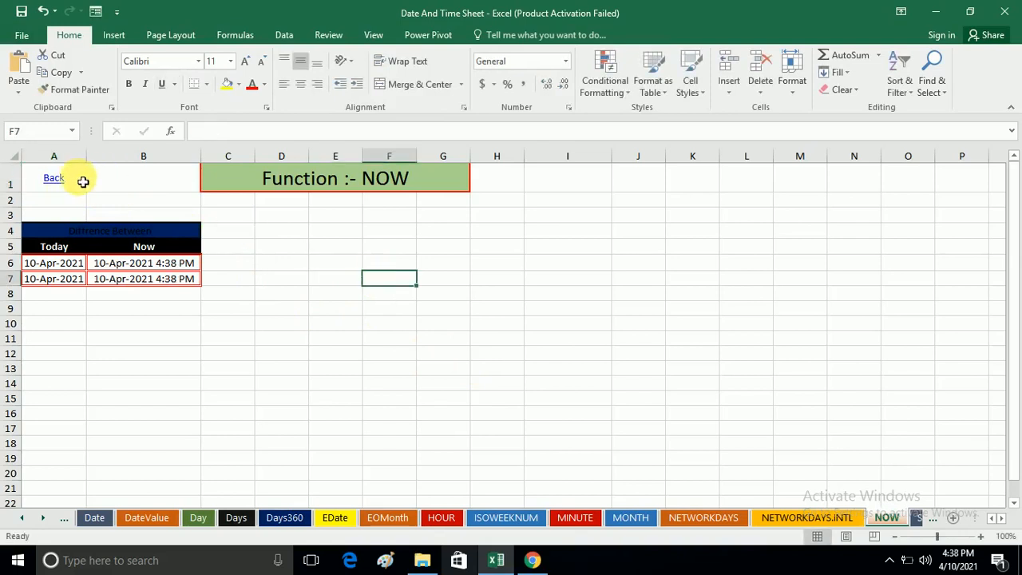
Try to follow the Back link in A1 to the index sheet
left_click(289, 234)
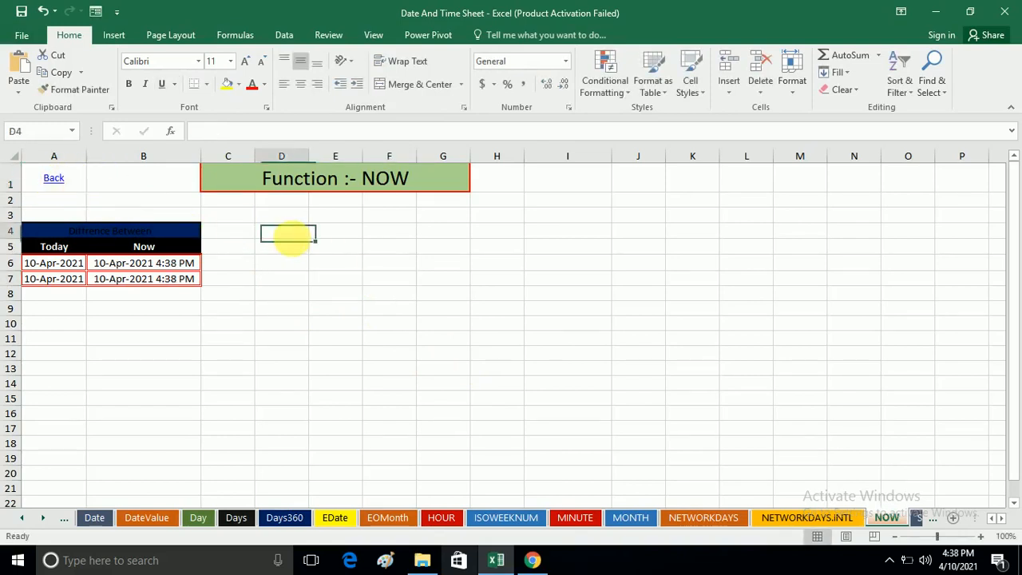
left_click(56, 185)
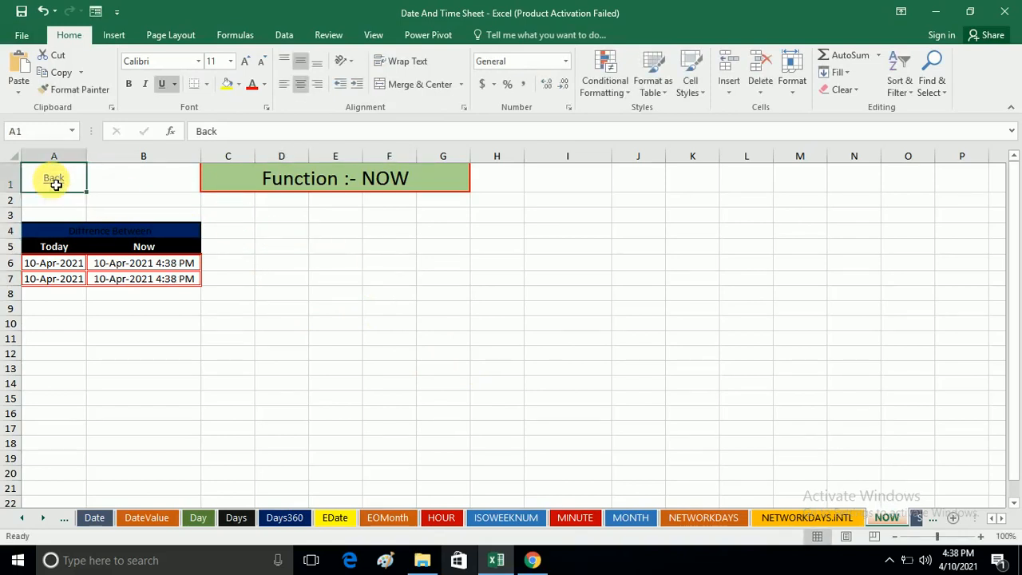
left_click(351, 276)
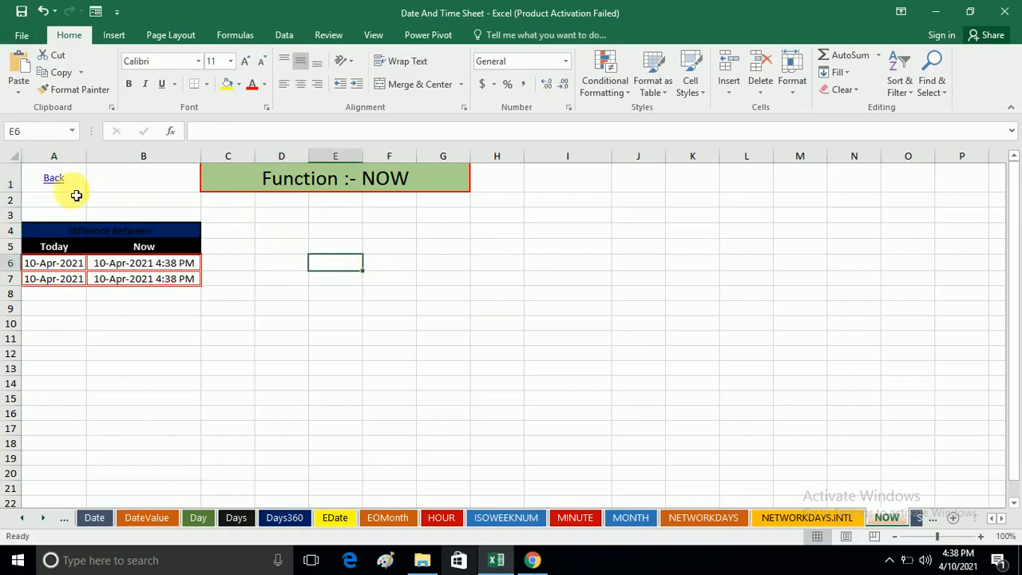
left_click(54, 182)
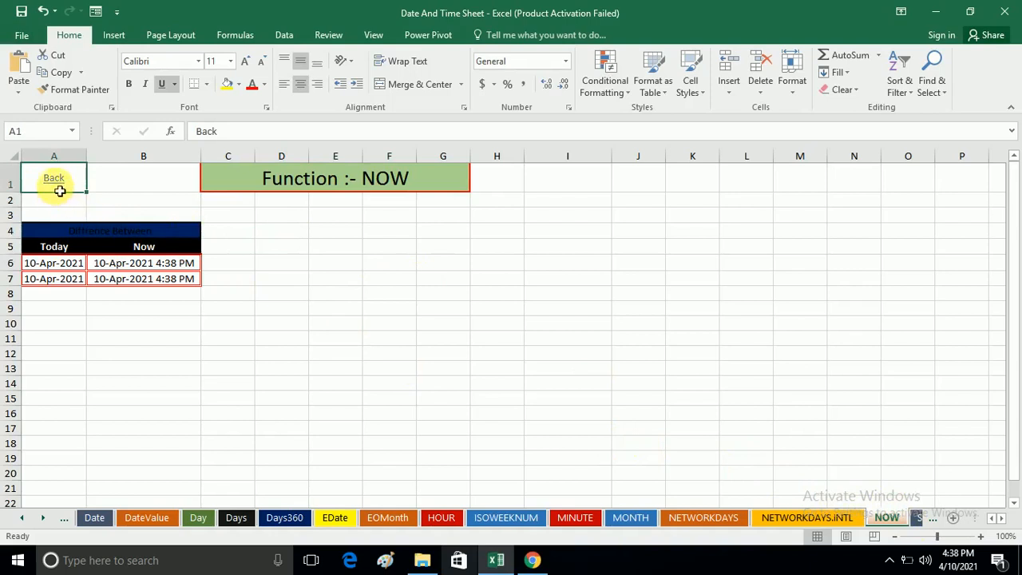
left_click(171, 214)
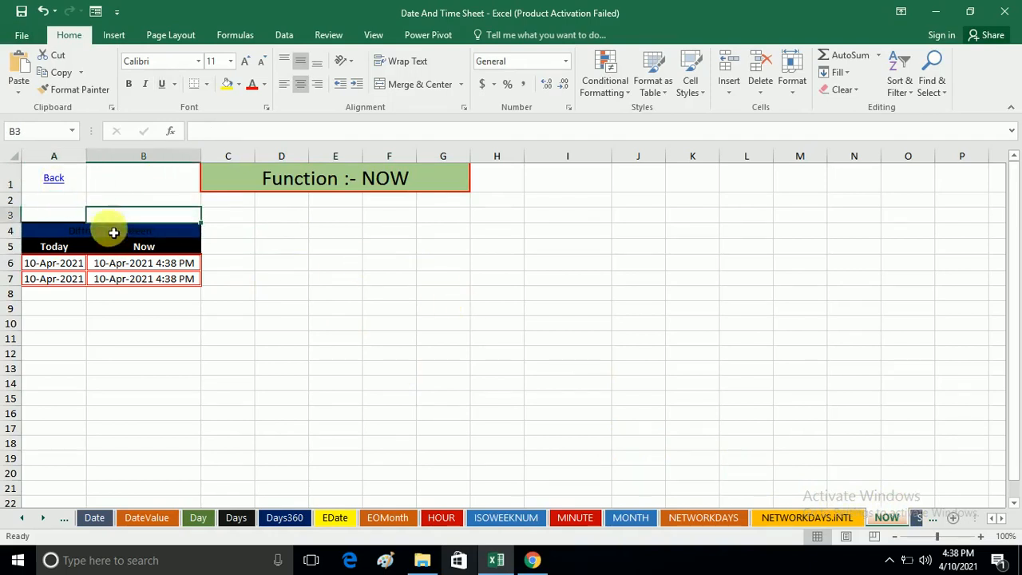
left_click(349, 308)
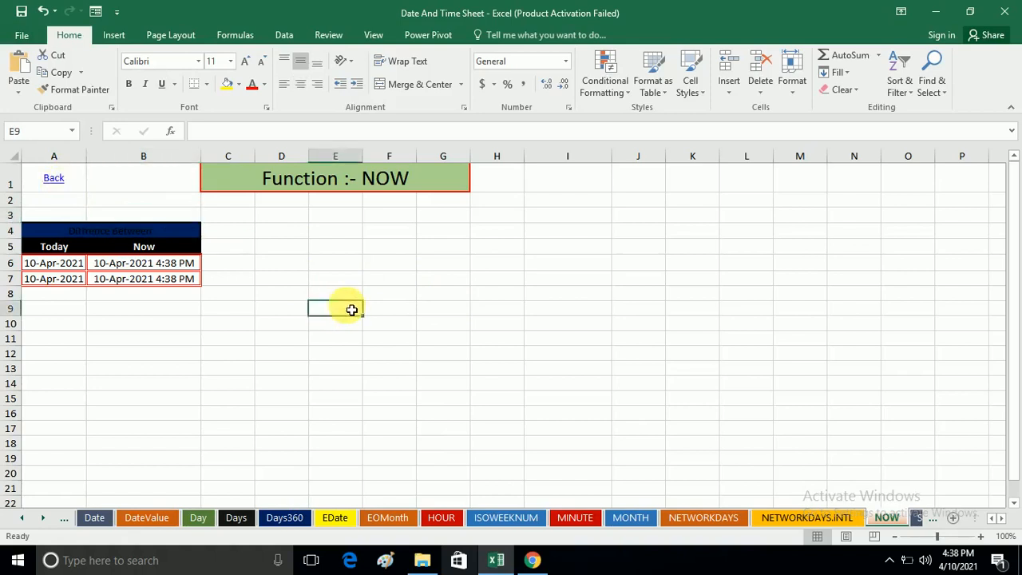
Return to the Date And Time Function index sheet and follow its SECOND link to the Second function's sheet
left_click(423, 281)
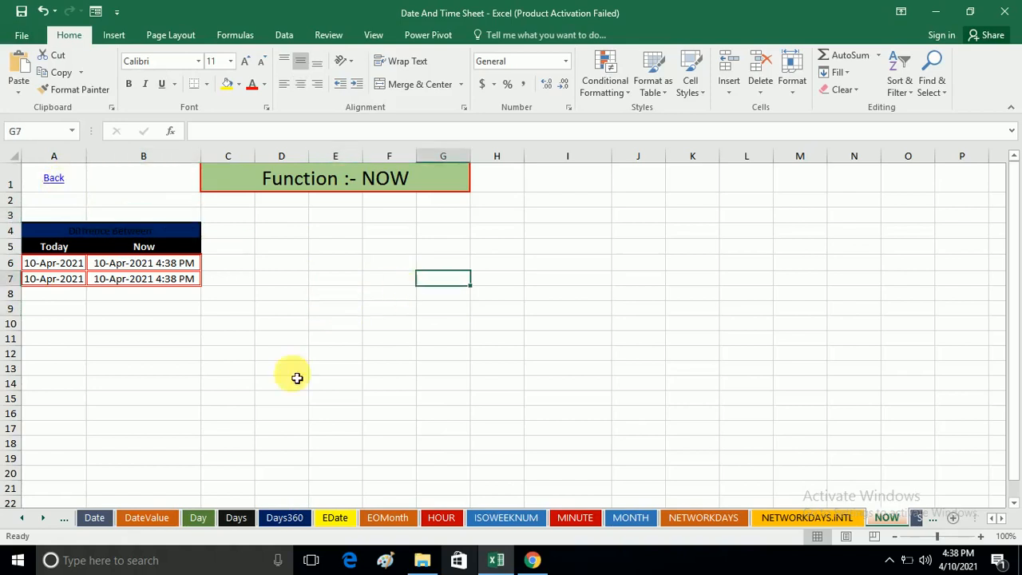
left_click(21, 519)
left_click(22, 519)
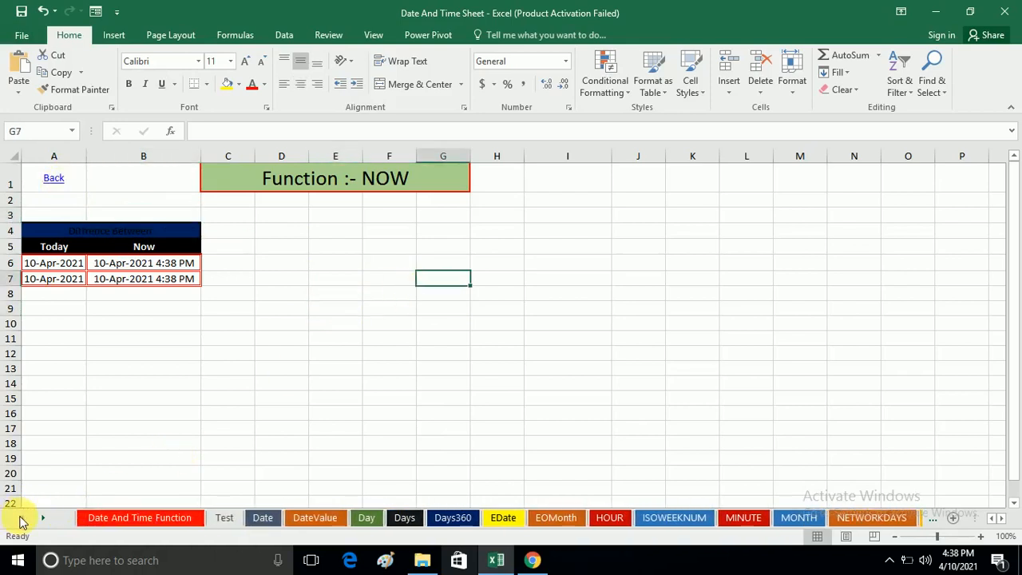
left_click(121, 520)
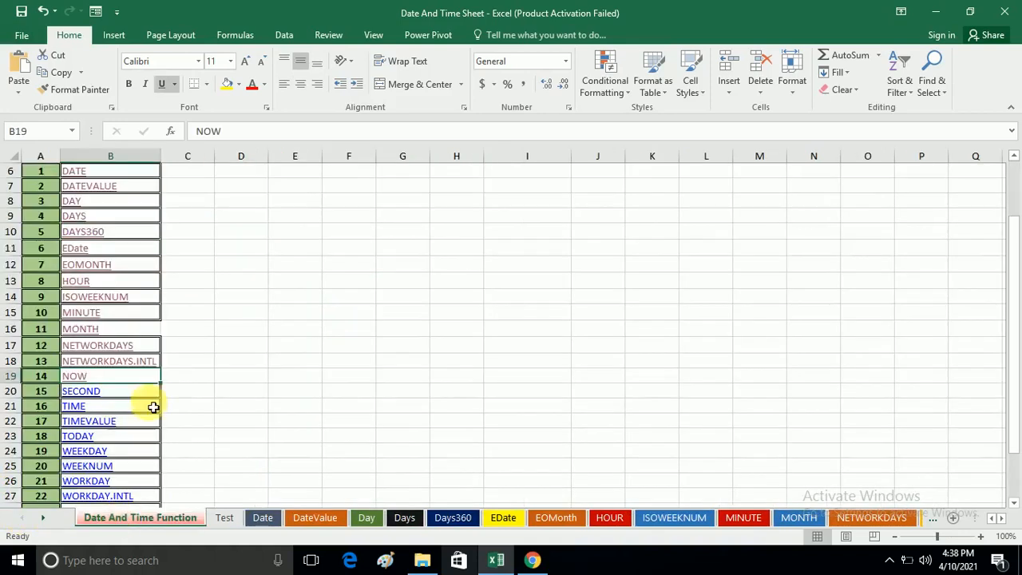
left_click(81, 396)
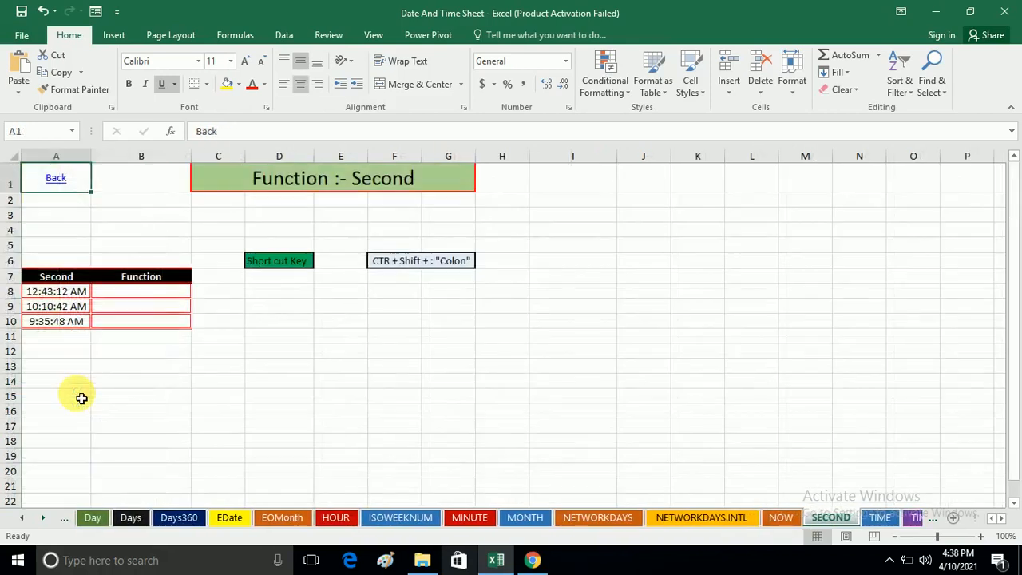
left_click(109, 352)
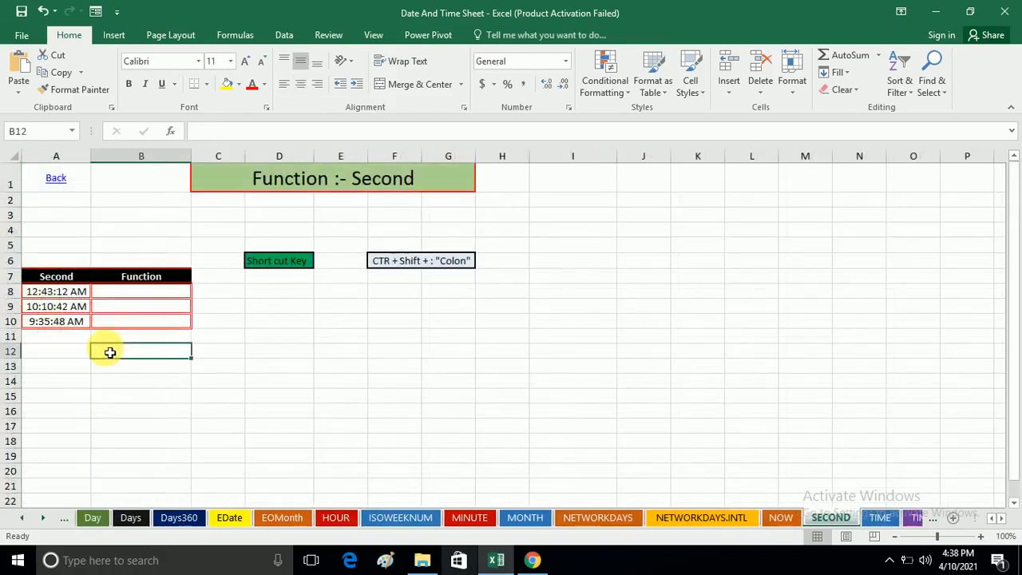
Enter =SECOND(A8) in B8 under the Function heading and fill it down to B10
left_click(154, 279)
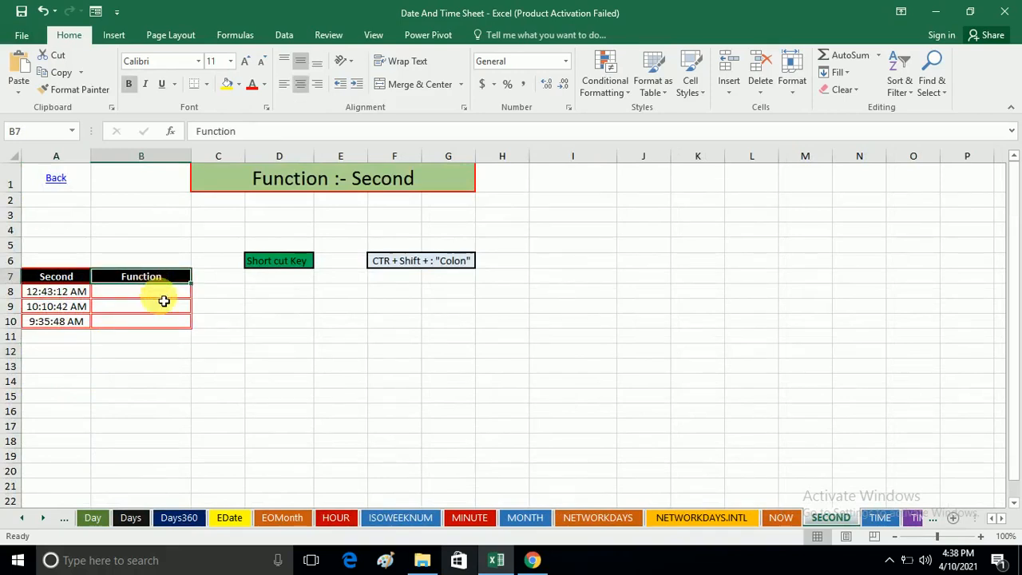
left_click(162, 297)
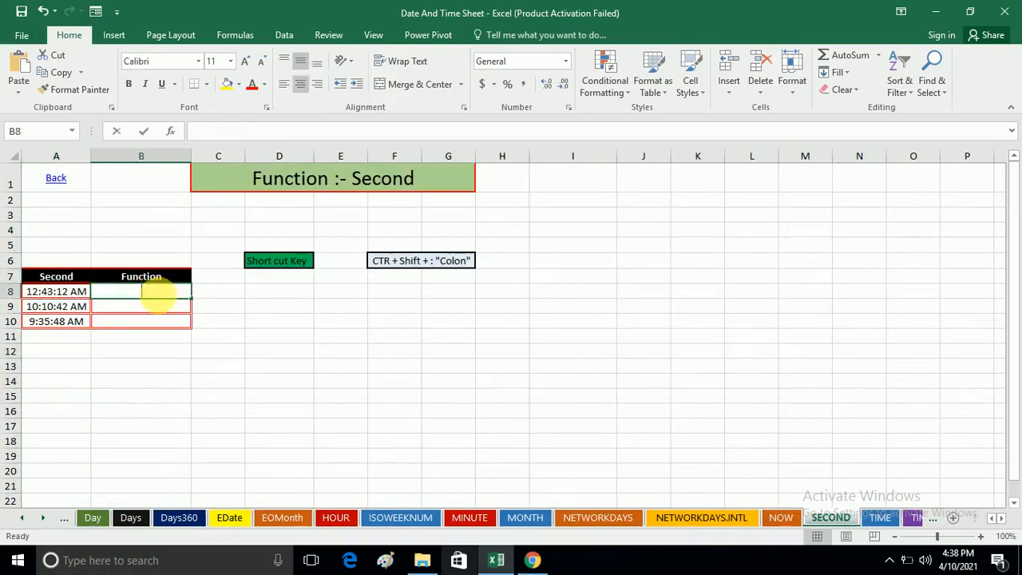
type("=second")
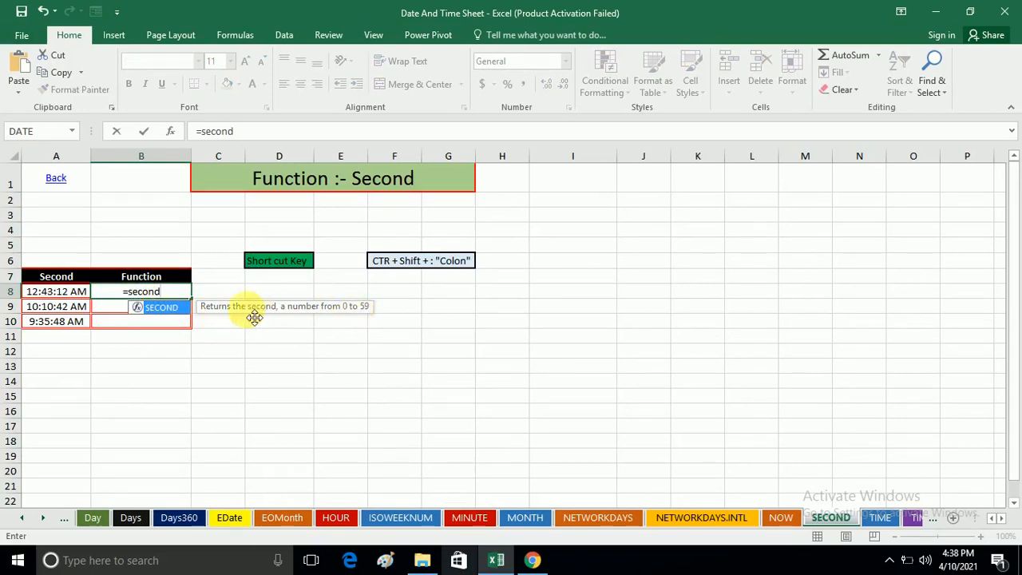
double_click(164, 309)
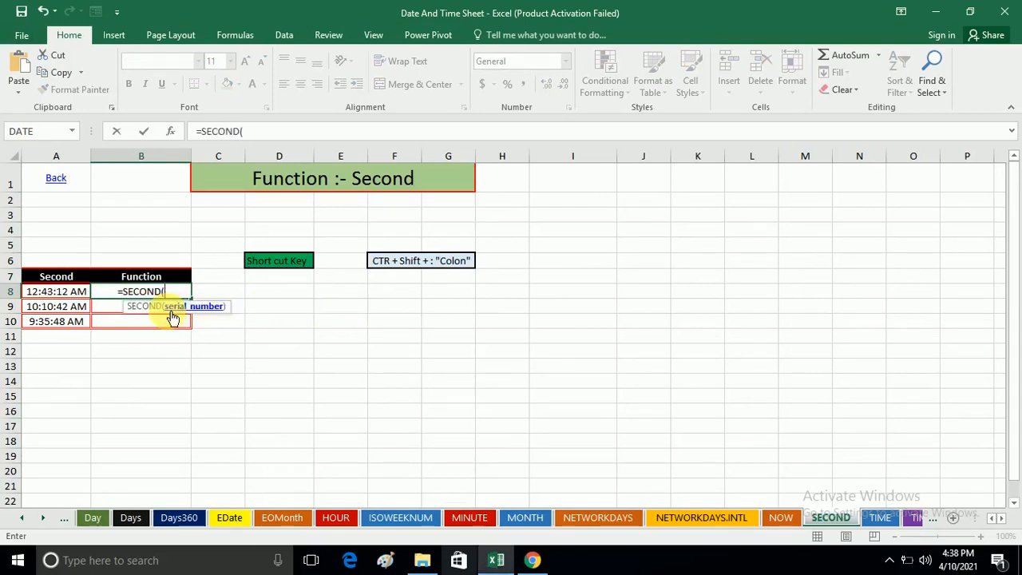
left_click(50, 294)
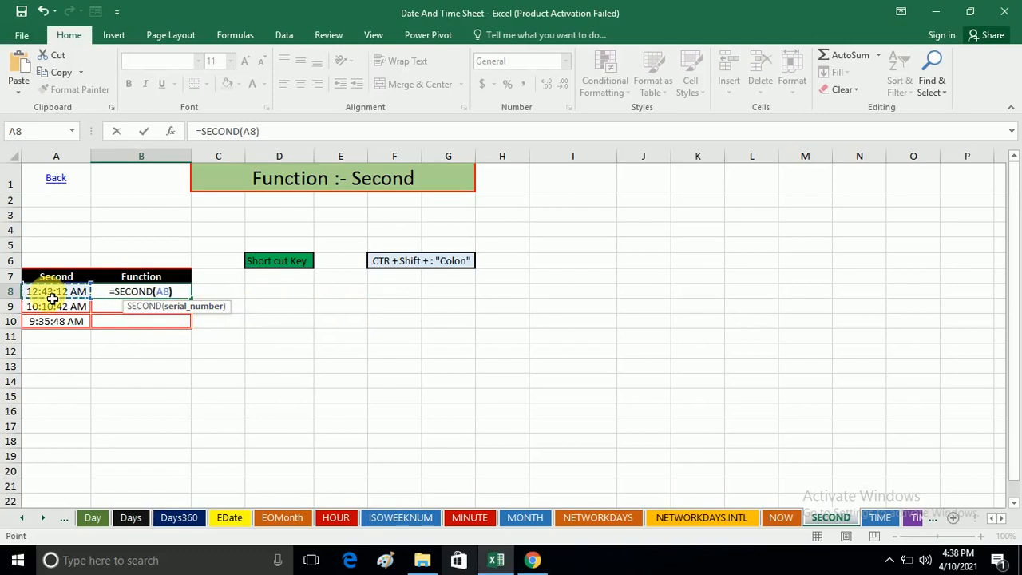
type(")")
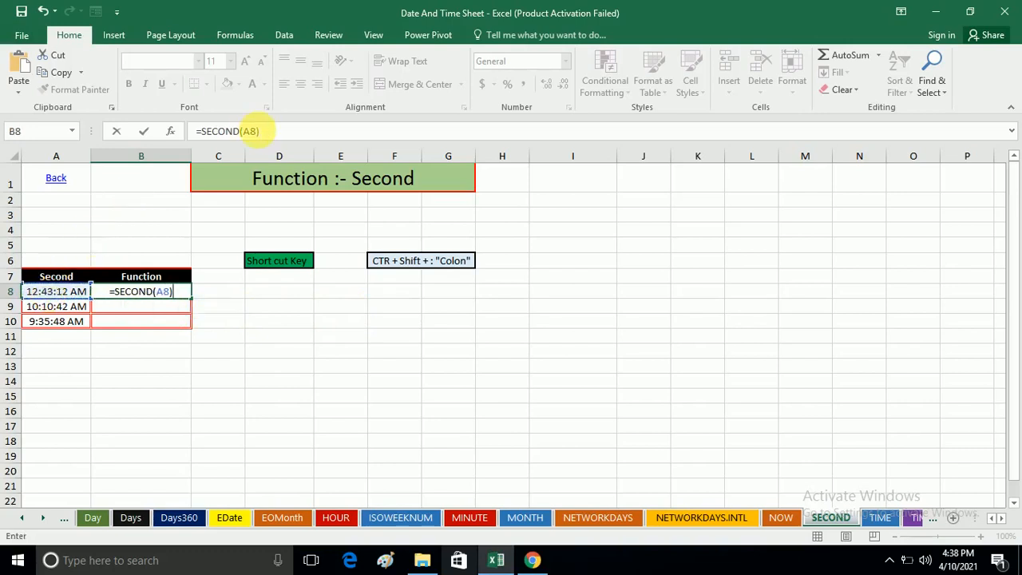
key("Return")
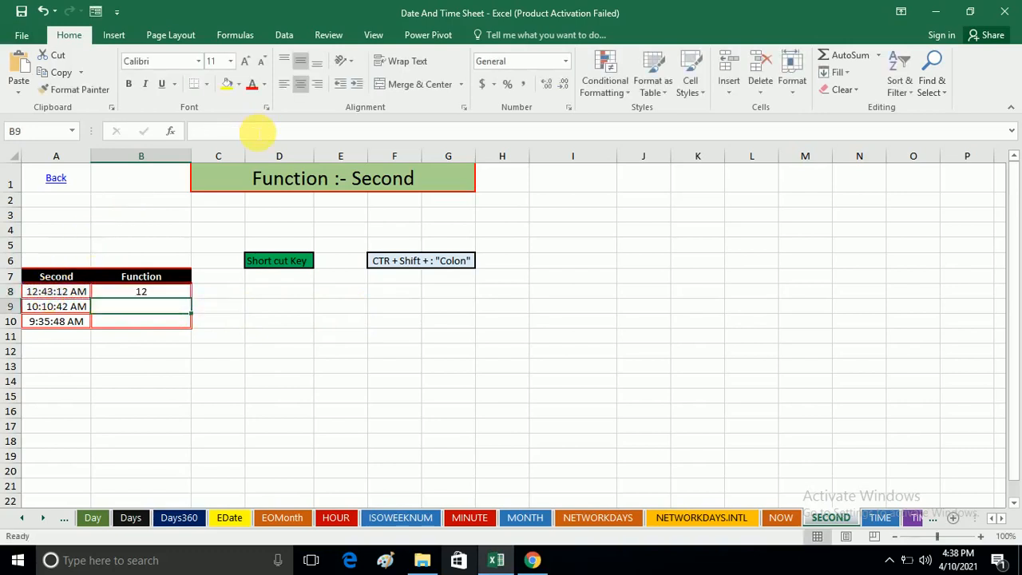
left_click(171, 295)
left_click_drag(191, 299, 194, 321)
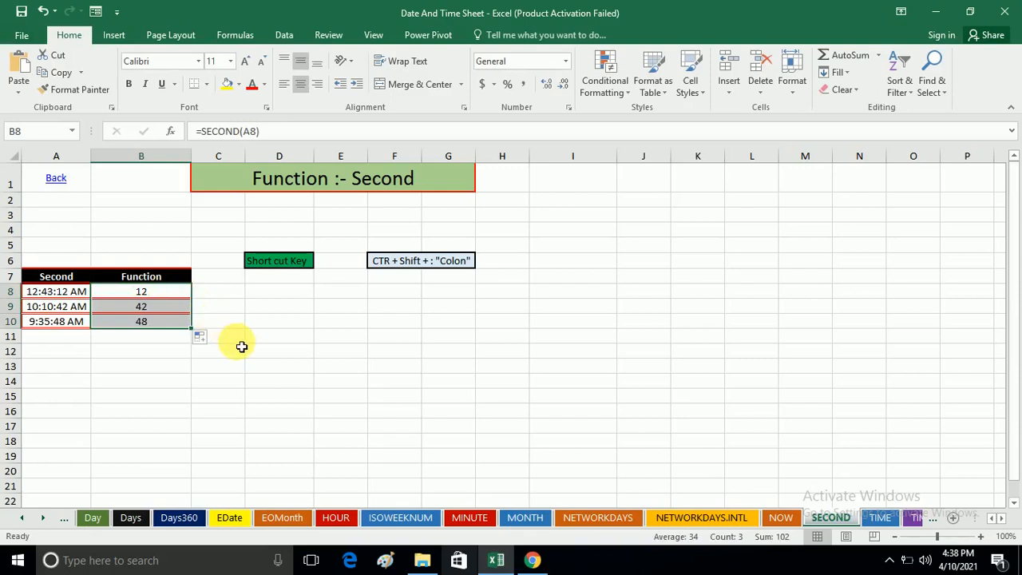
Follow the Back link to the index sheet and open the TIME function's sheet from its link
left_click(57, 179)
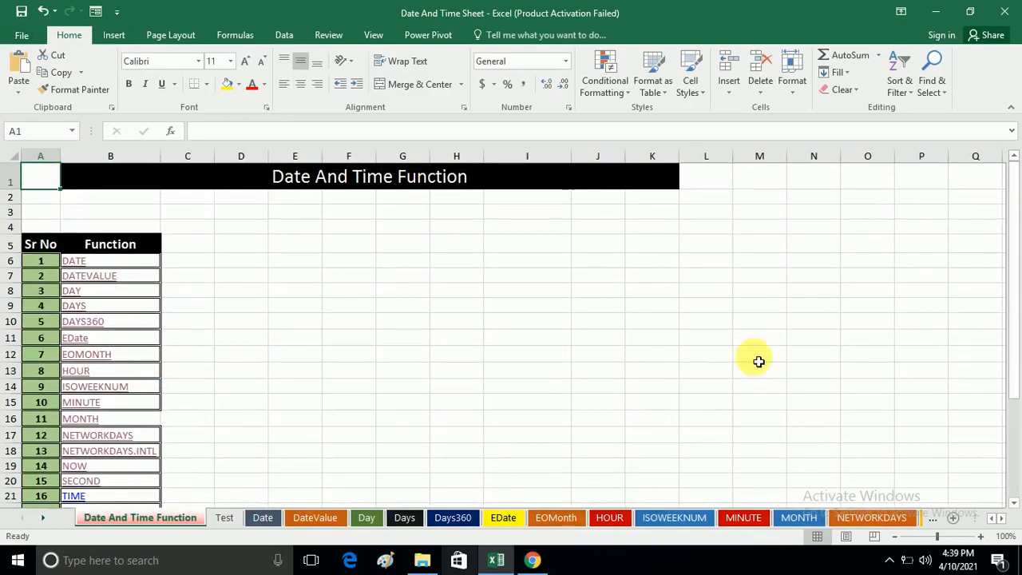
left_click_drag(1013, 327, 1013, 339)
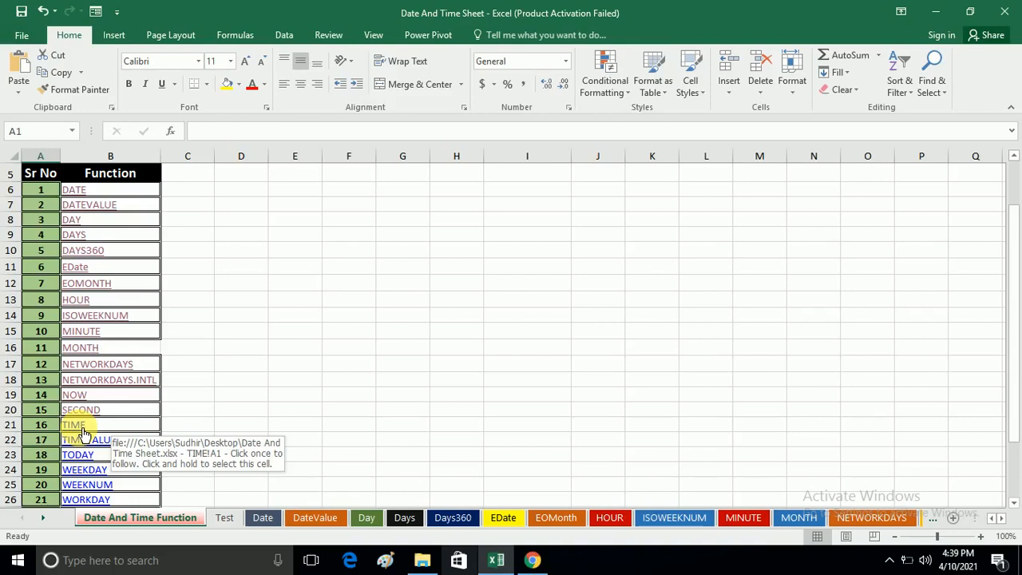
left_click(81, 431)
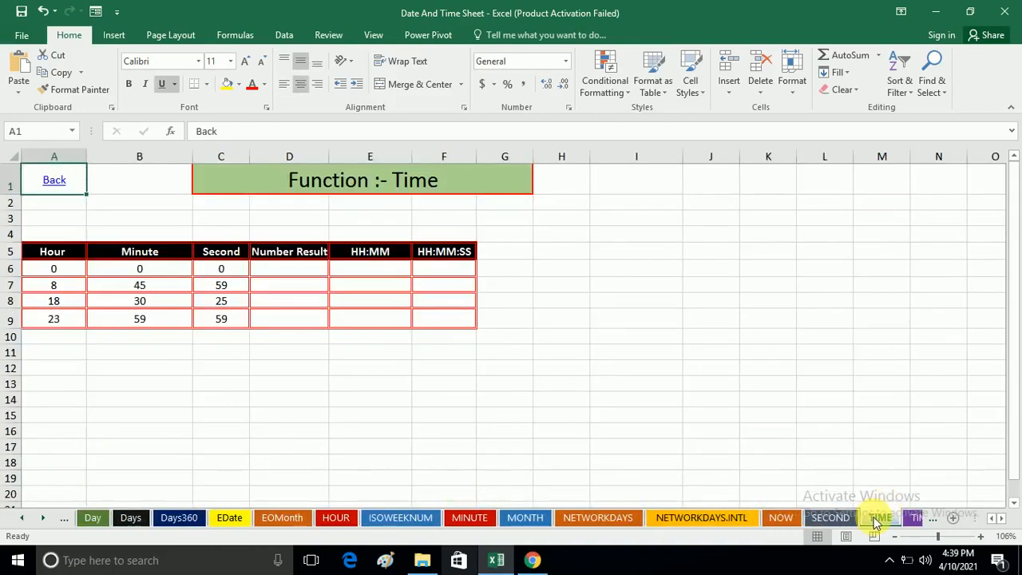
left_click(402, 385)
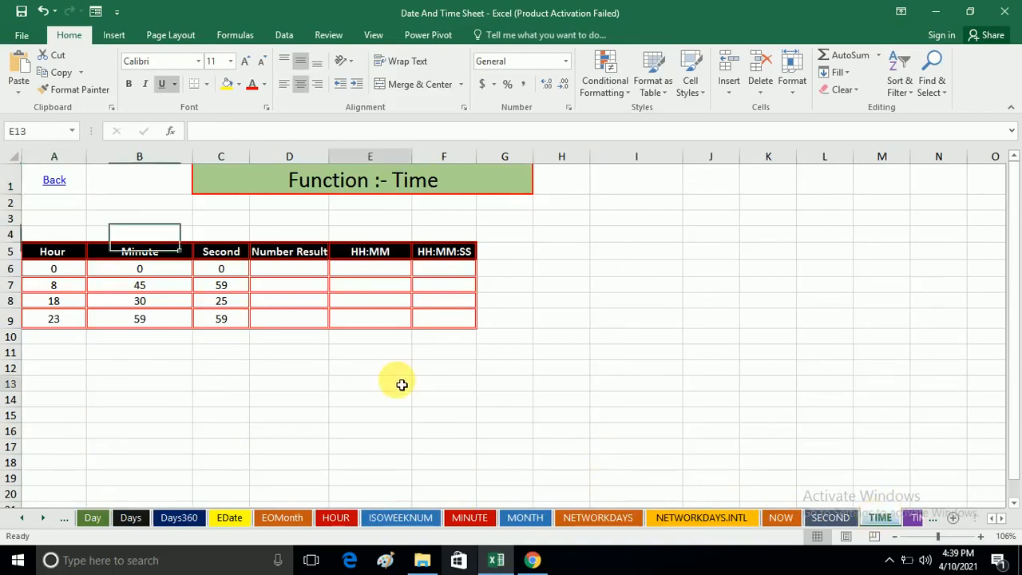
left_click(272, 373)
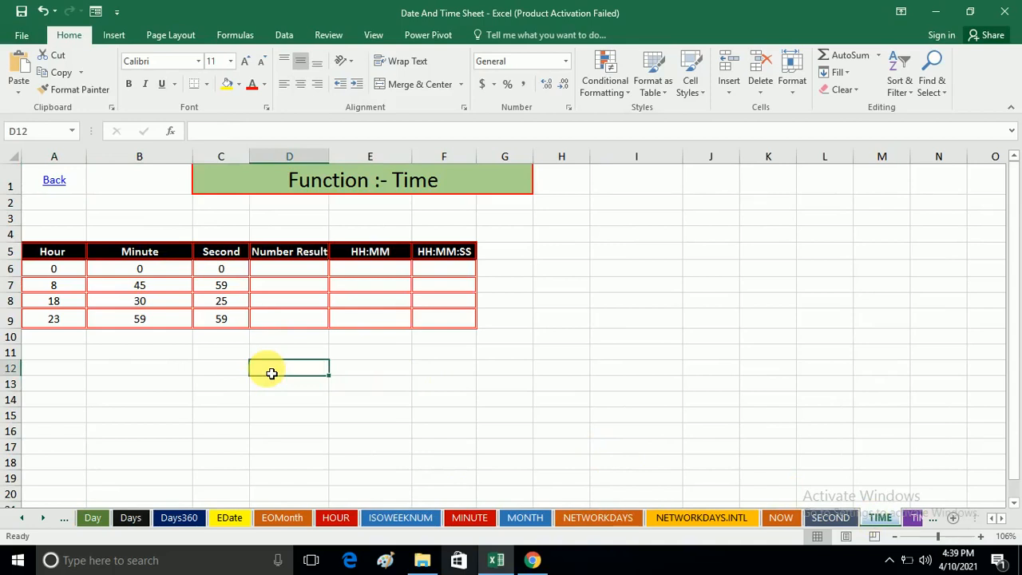
Enter =TIME(A6,B6,C6) in D6 under the Number Result heading and fill it down to D9
left_click(285, 276)
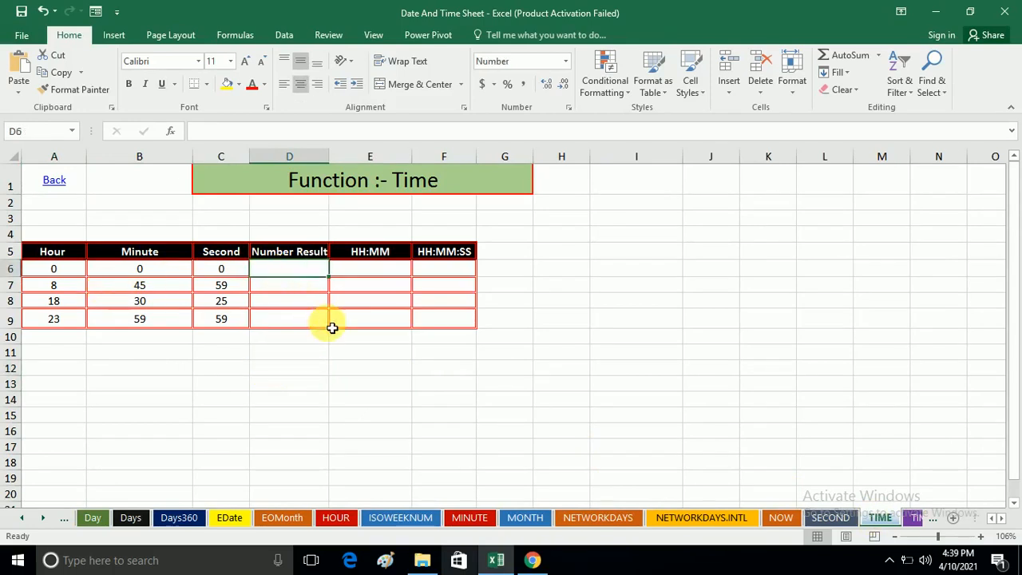
type("=time")
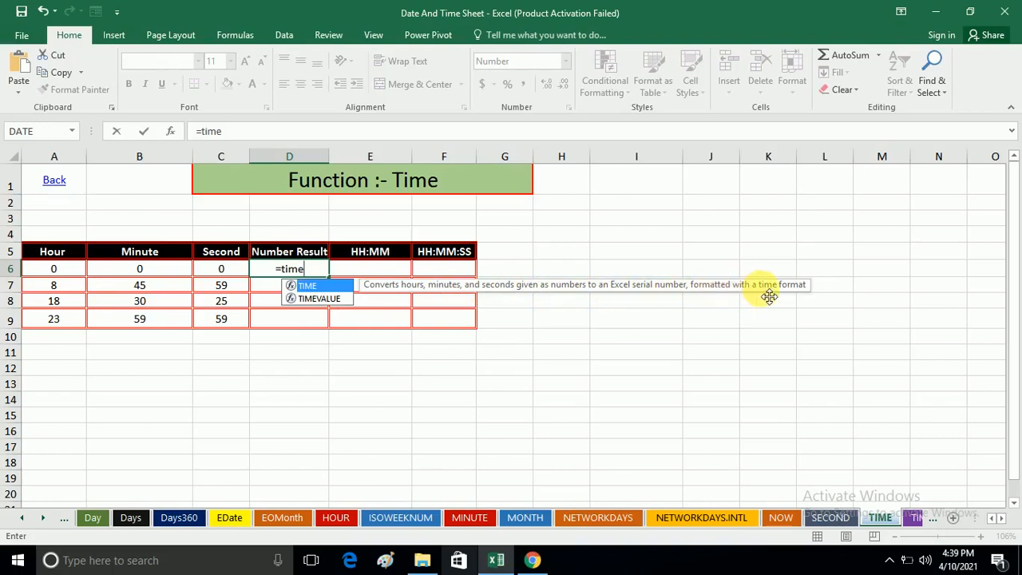
left_click(303, 286)
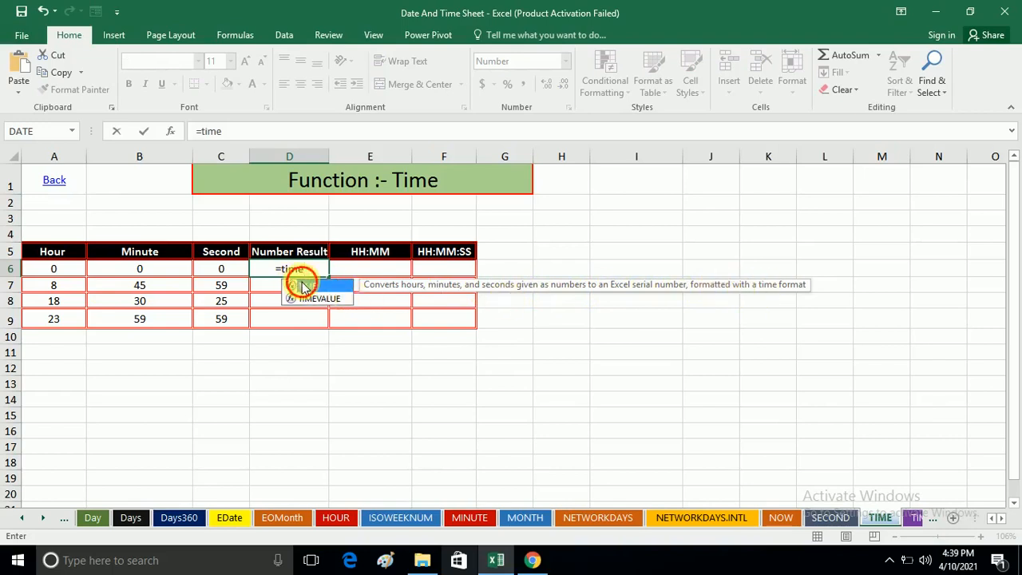
left_click(61, 273)
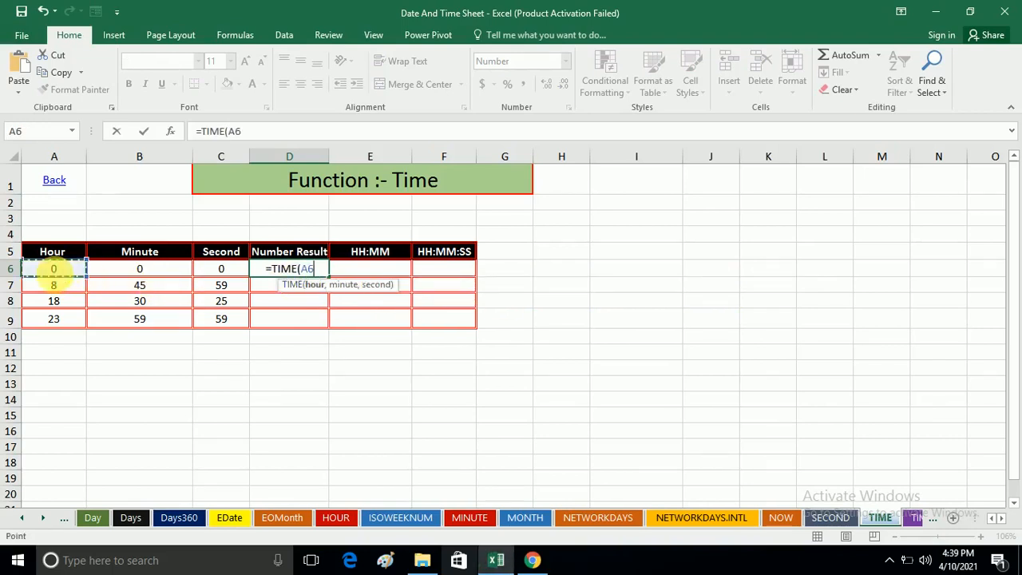
type(",")
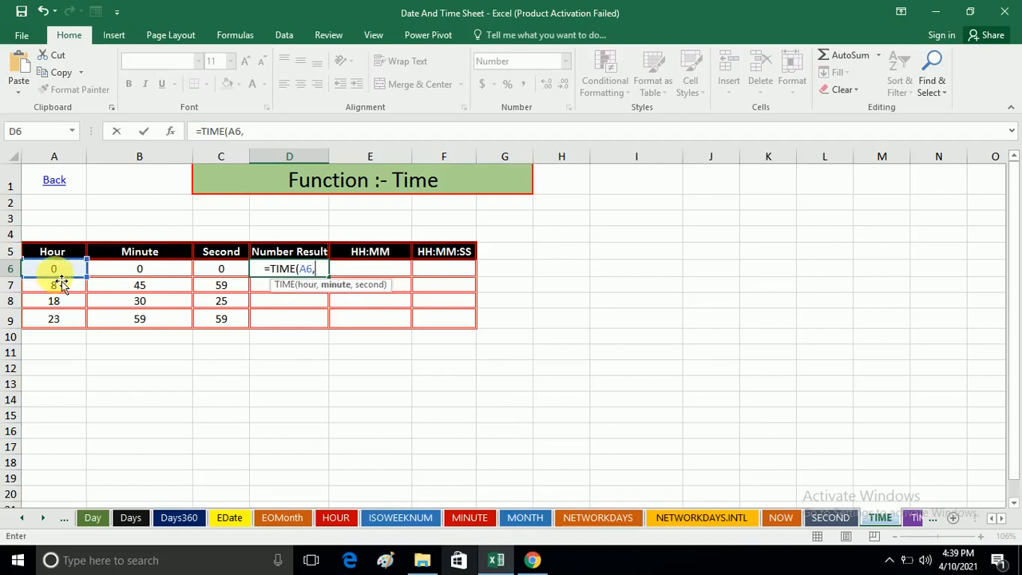
left_click(156, 277)
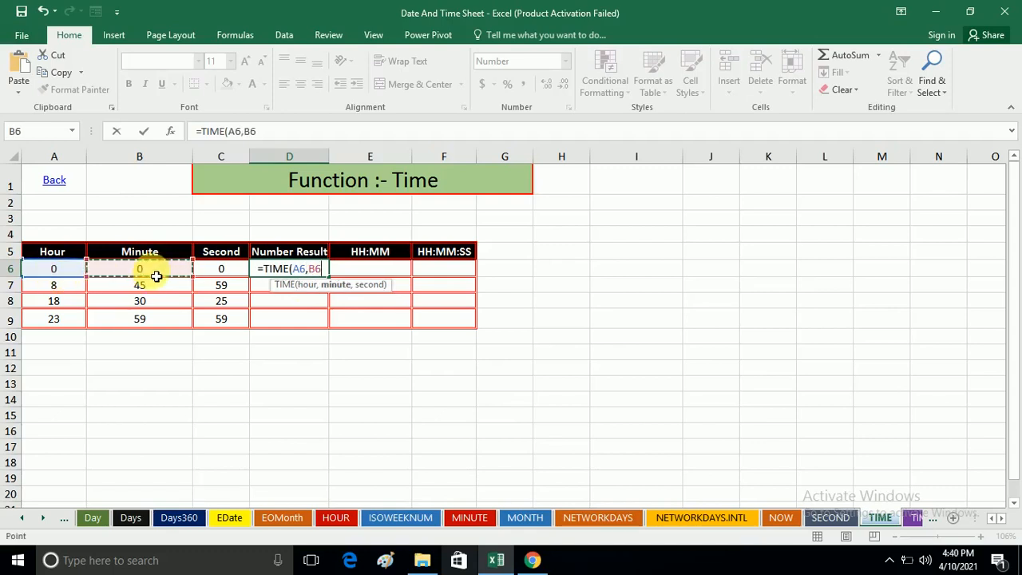
type(",")
left_click(216, 271)
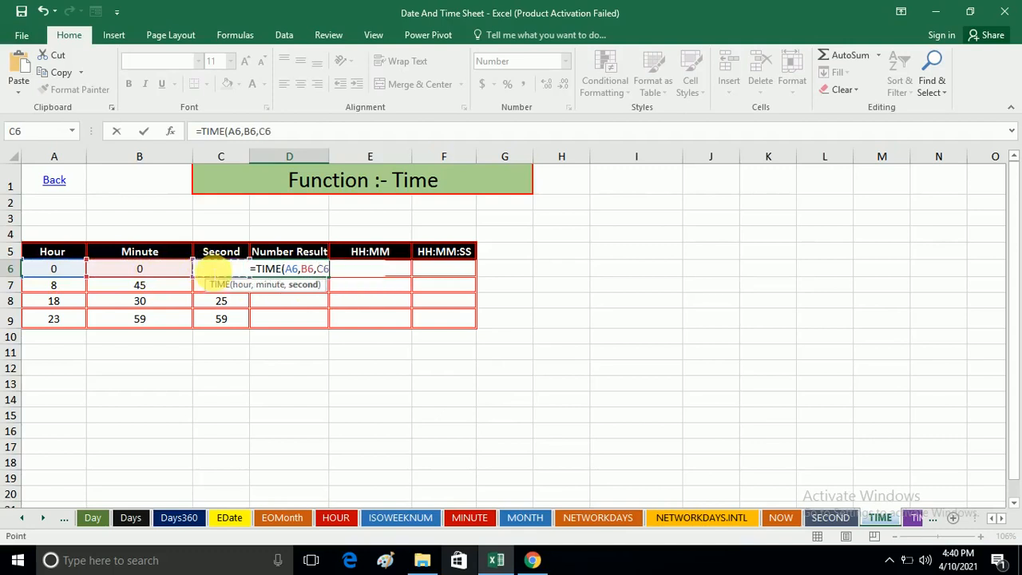
type(")")
key("Return")
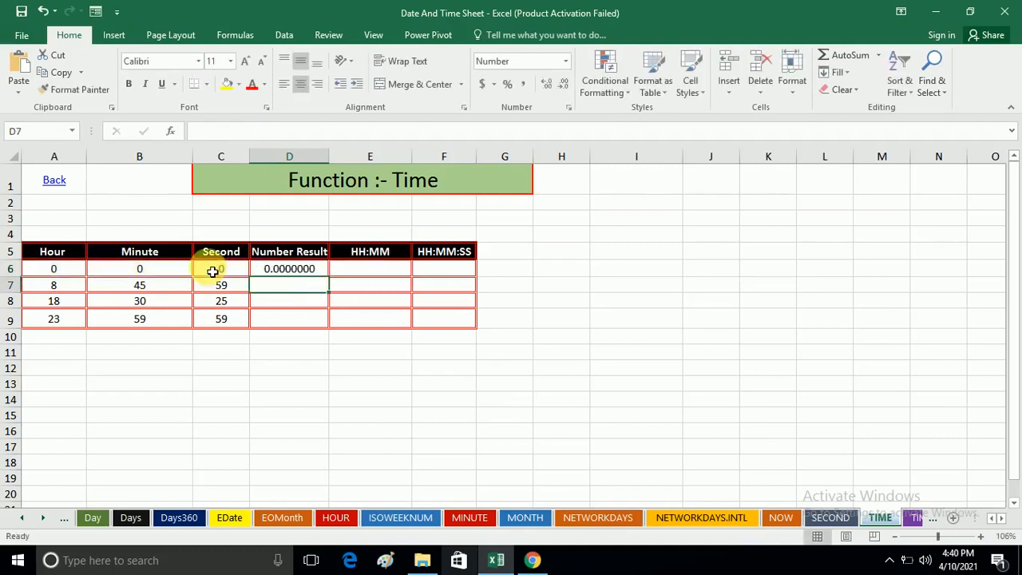
left_click(282, 271)
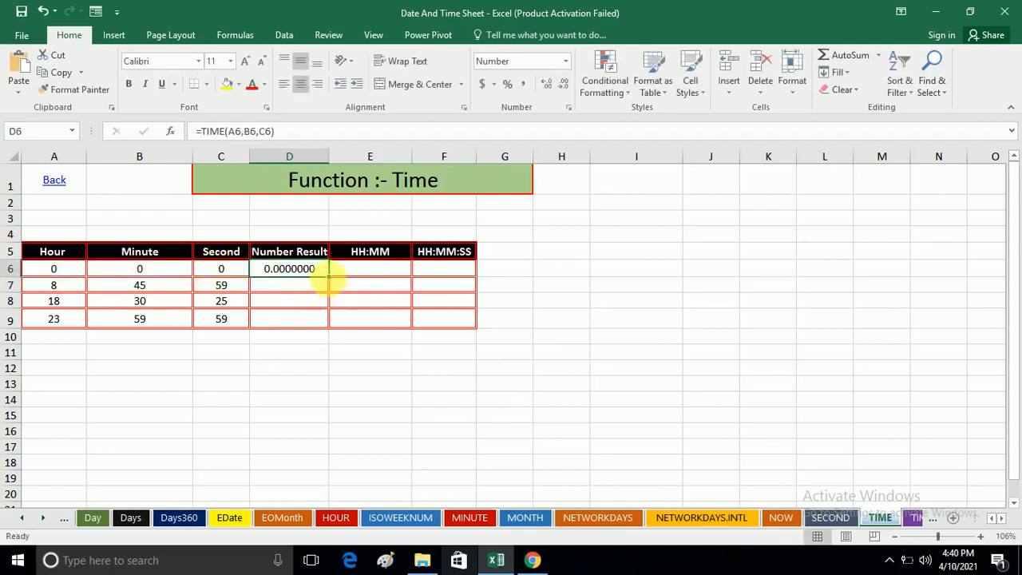
left_click_drag(332, 281, 333, 327)
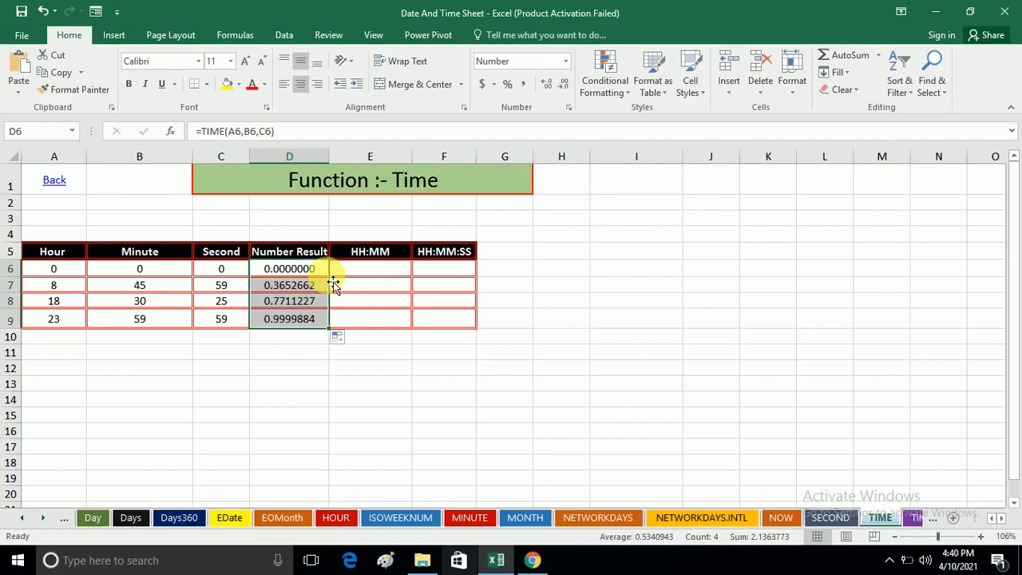
Format the Number Result cells D6:D9 with the Time category's 13:30:55 type
right_click(298, 270)
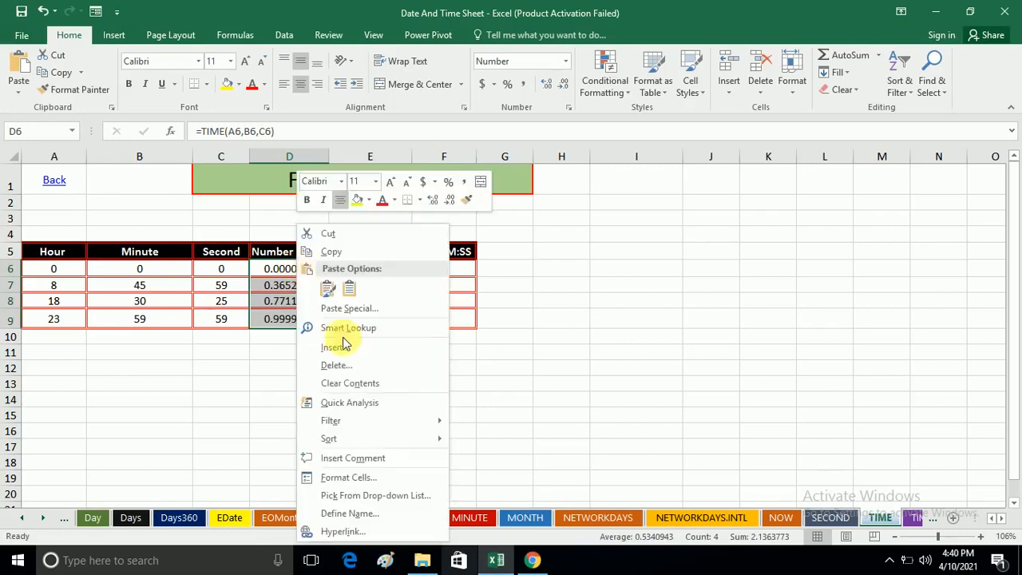
left_click(378, 480)
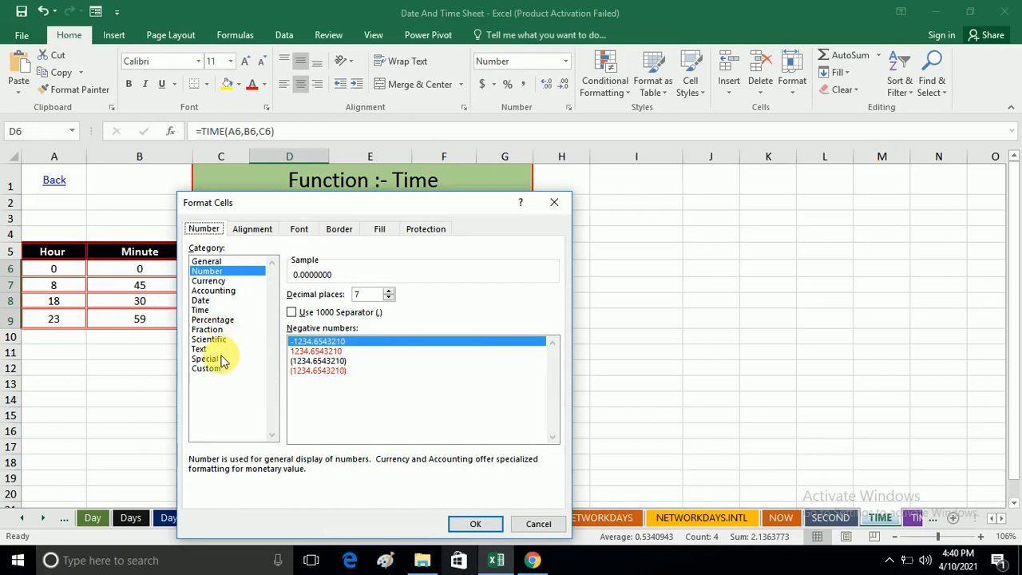
left_click(201, 311)
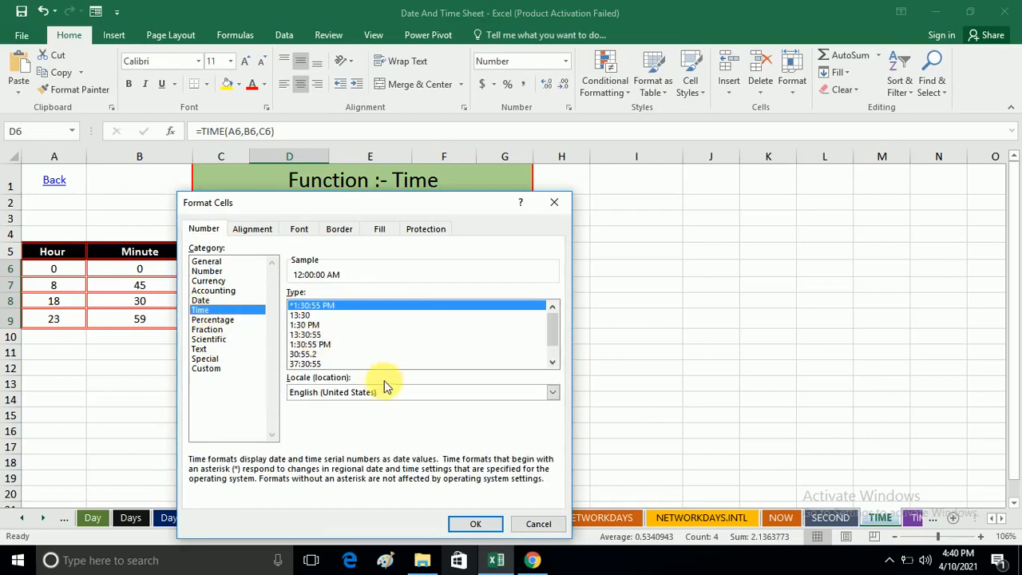
mouse_move(550, 338)
left_mouse_down()
mouse_move(552, 365)
mouse_move(552, 331)
left_mouse_up()
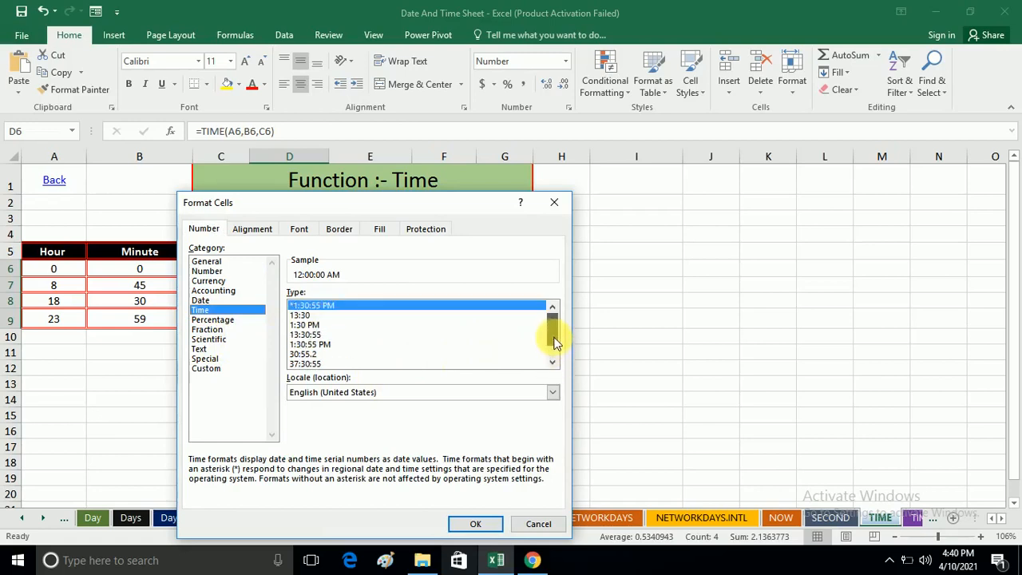
left_click(323, 334)
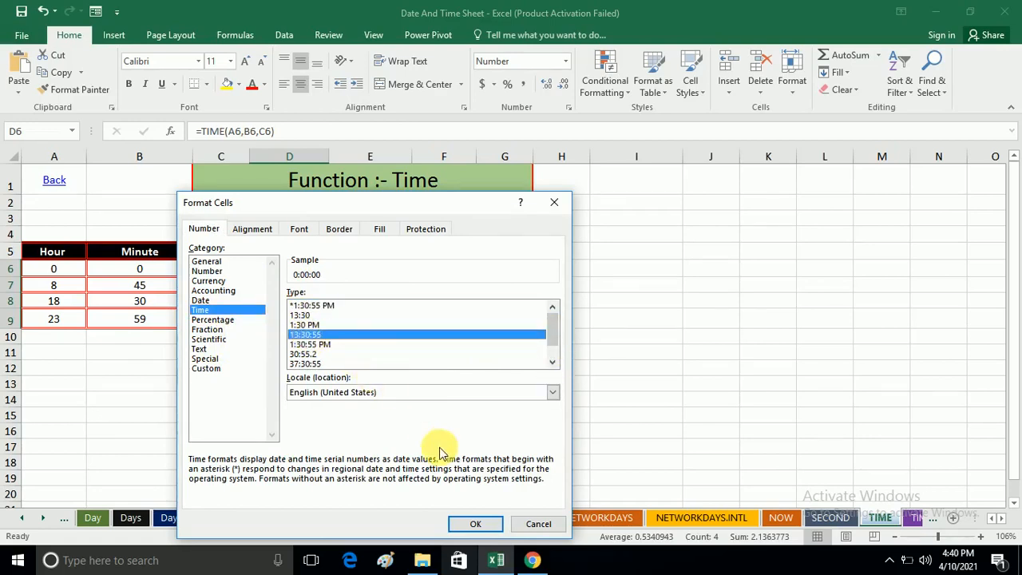
left_click(477, 526)
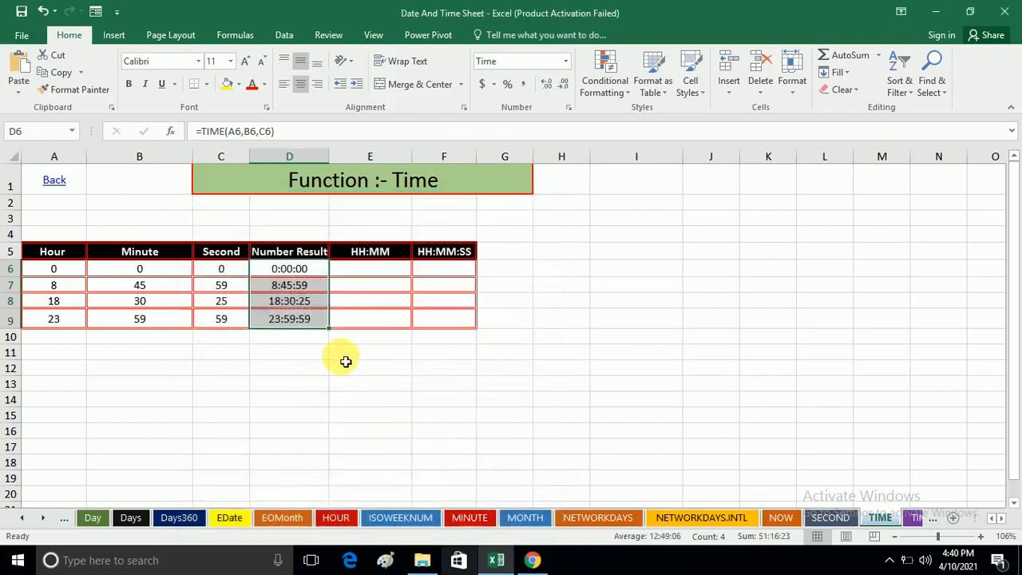
left_click(344, 359)
left_click(302, 269)
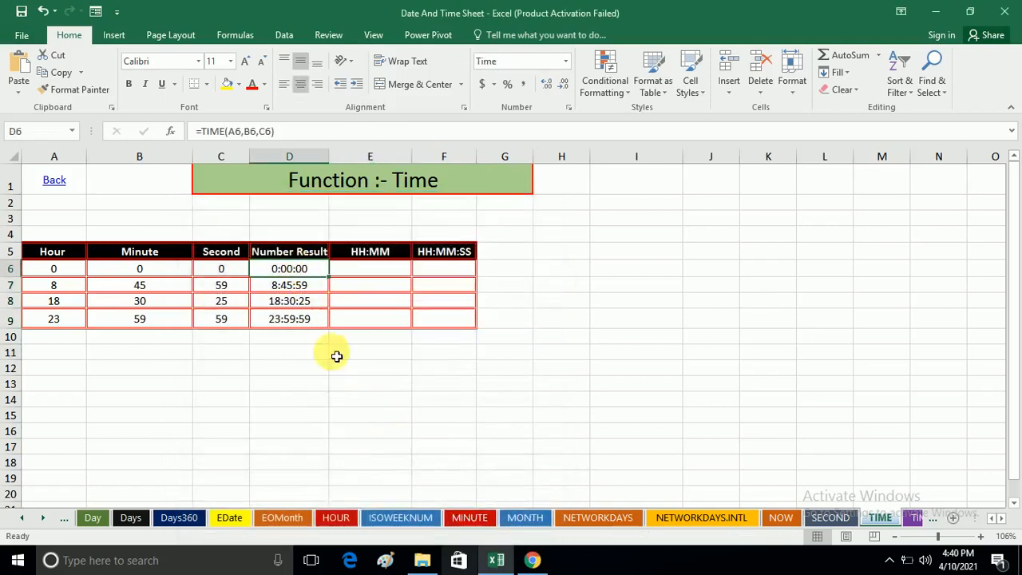
left_click(343, 385)
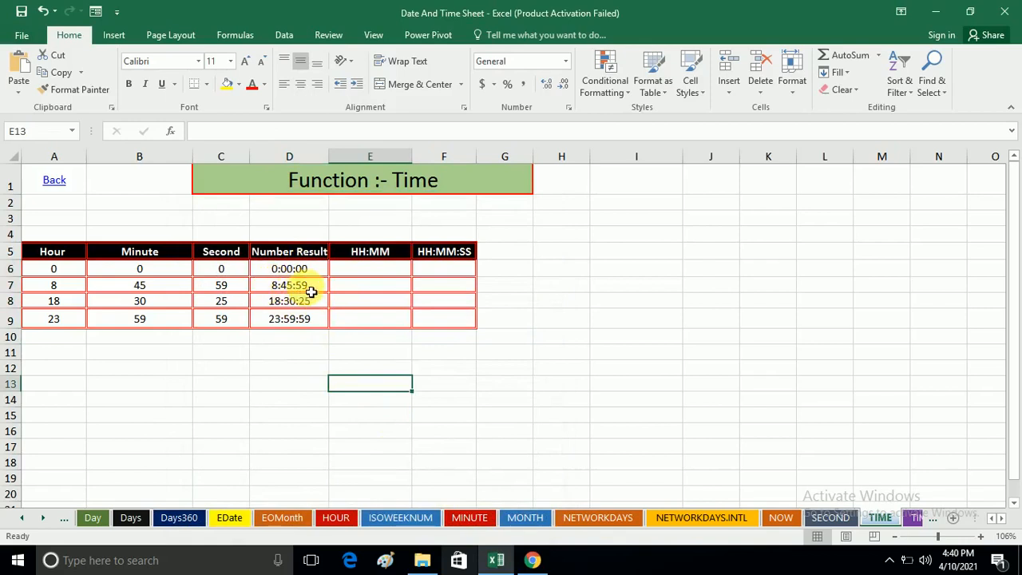
left_click(309, 289)
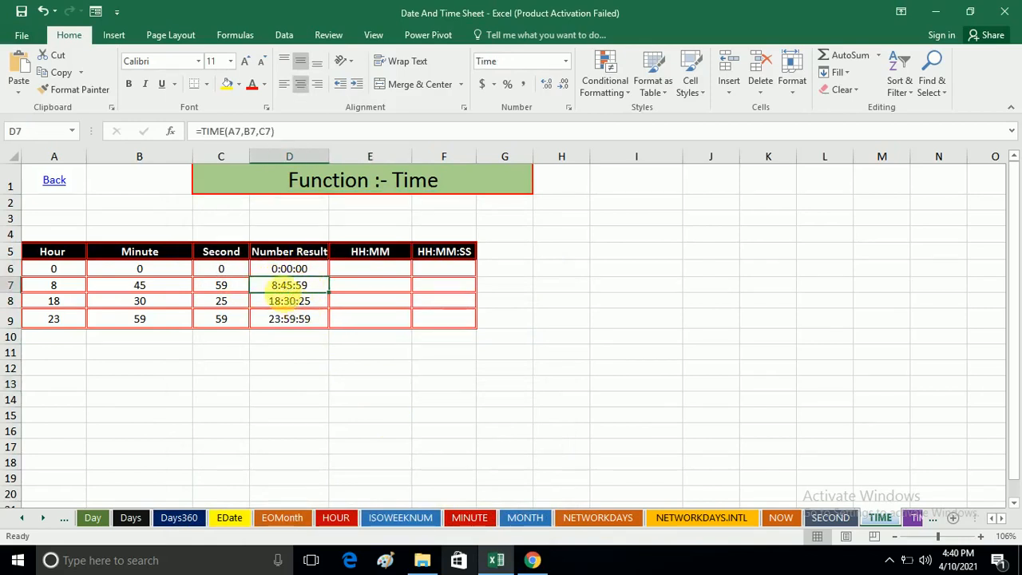
left_click(309, 304)
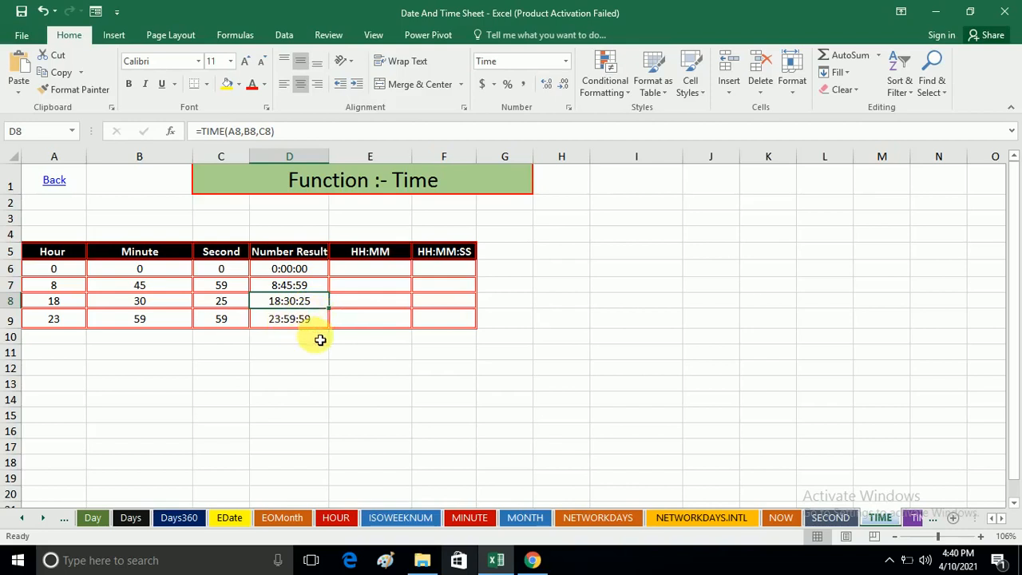
left_click(320, 338)
left_click(309, 323)
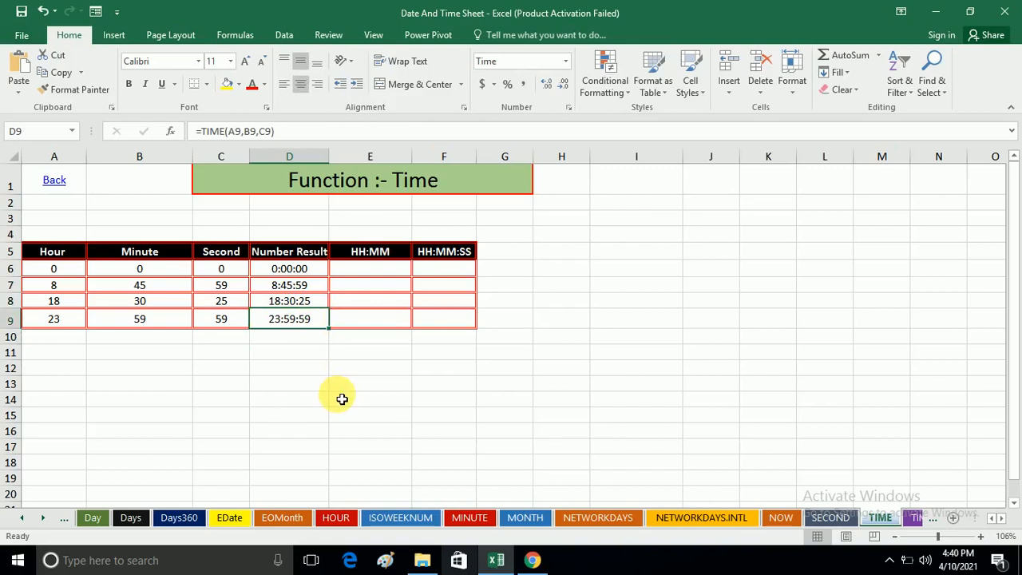
Enter =TIME(A6,B6,C6) in E6 under the HH:MM heading and fill it down to E9
left_click(387, 276)
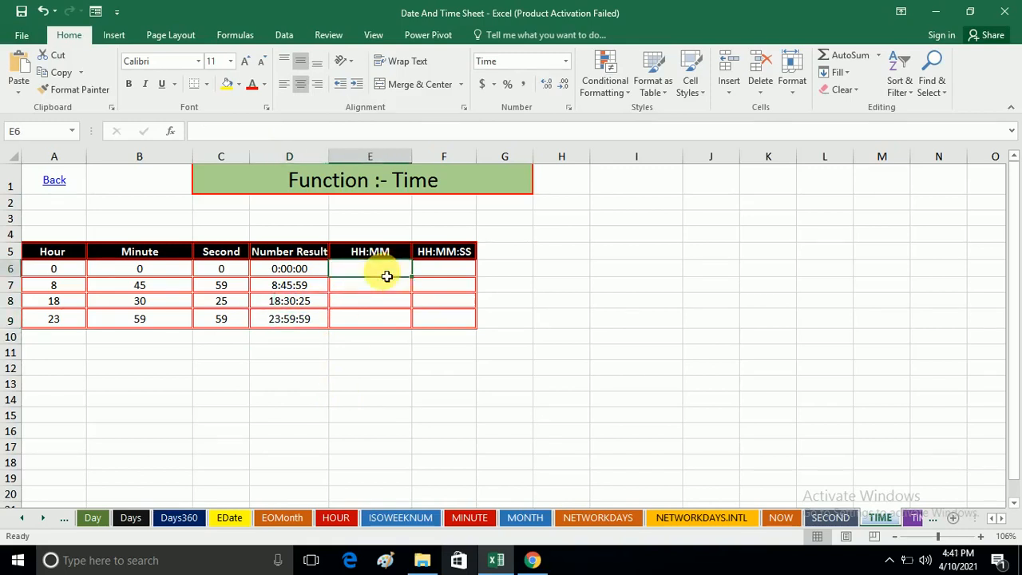
type("=time")
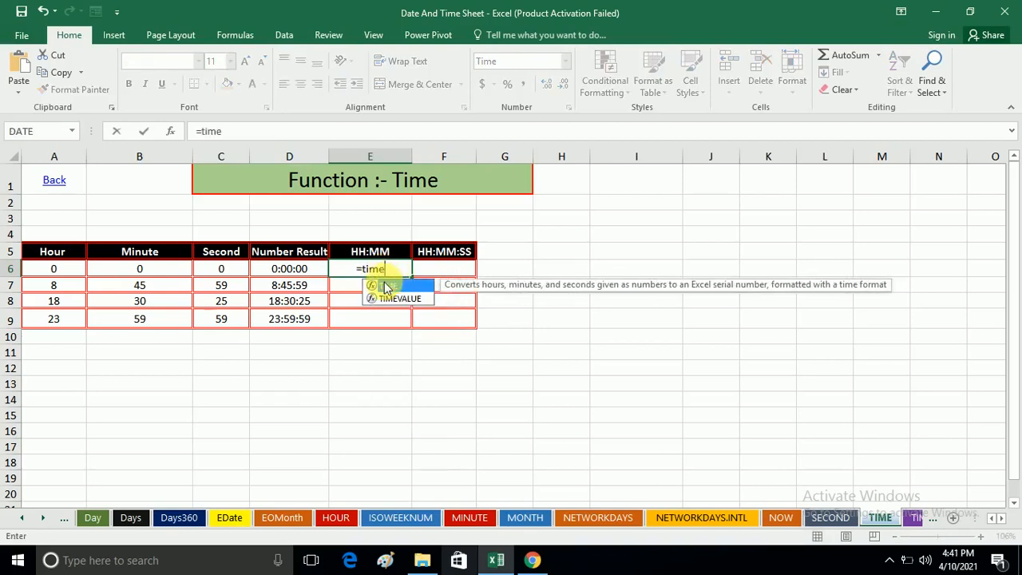
double_click(388, 286)
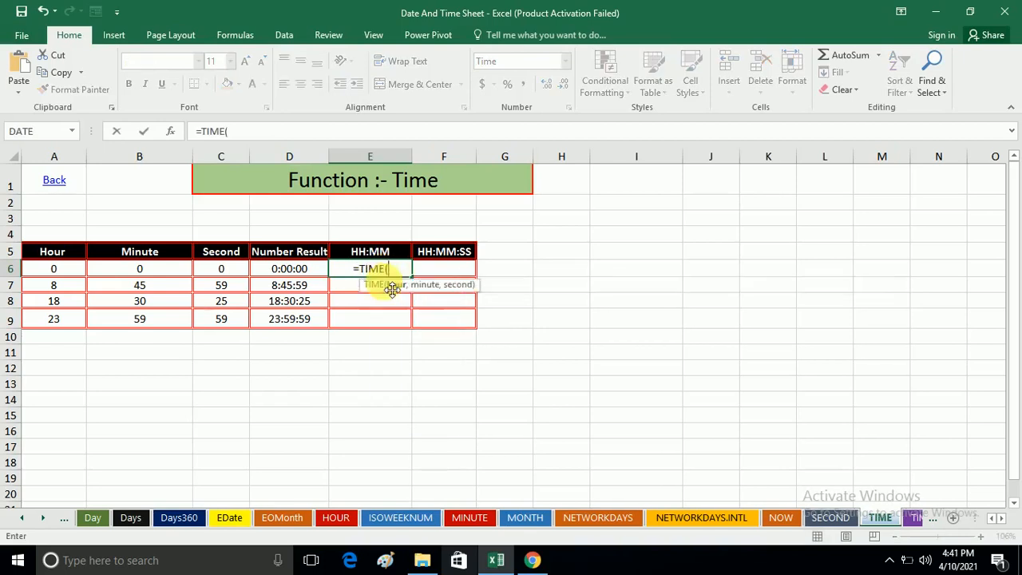
left_click(49, 270)
type(",")
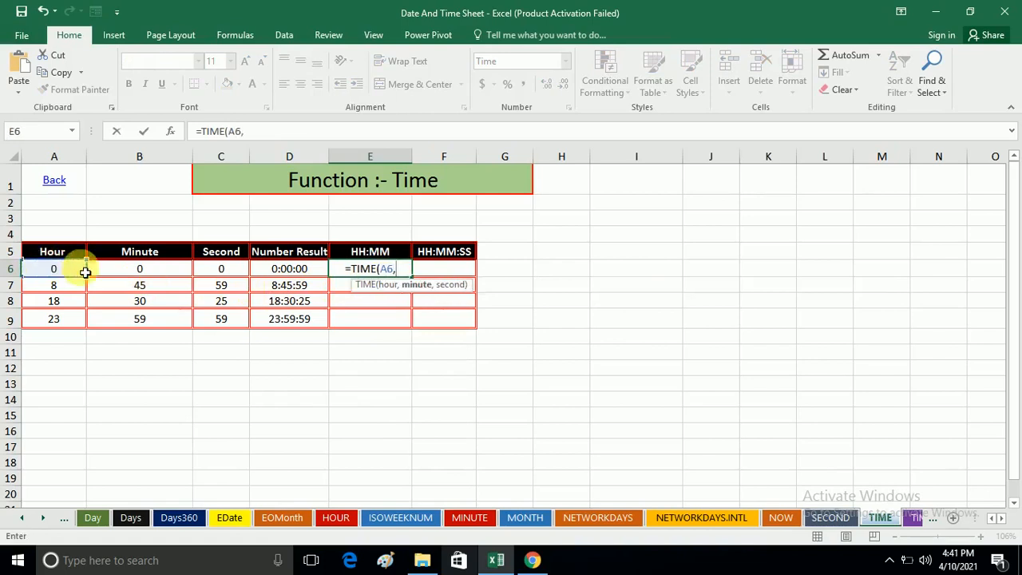
left_click(148, 271)
key("Return")
key("Return")
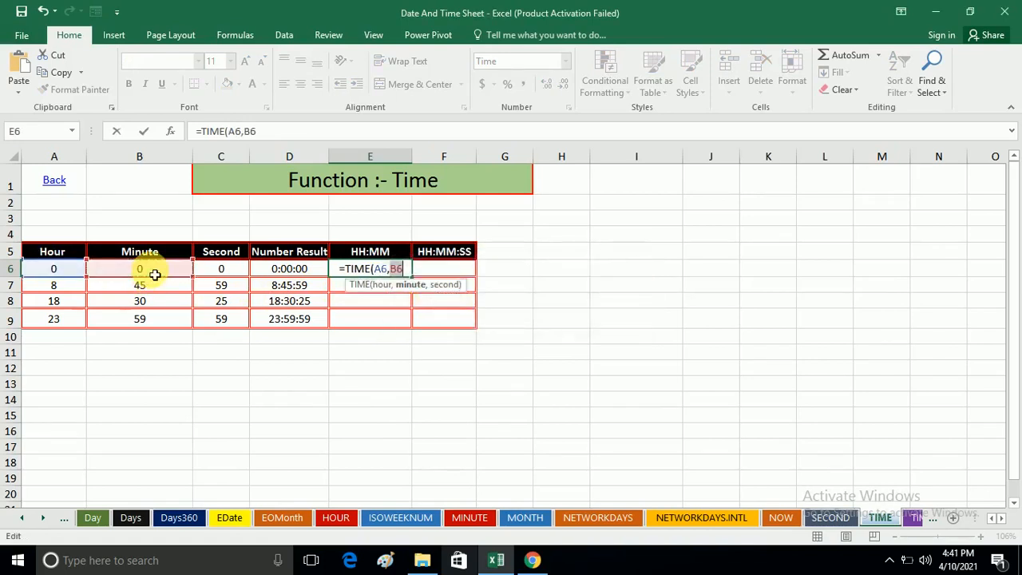
key("BackSpace")
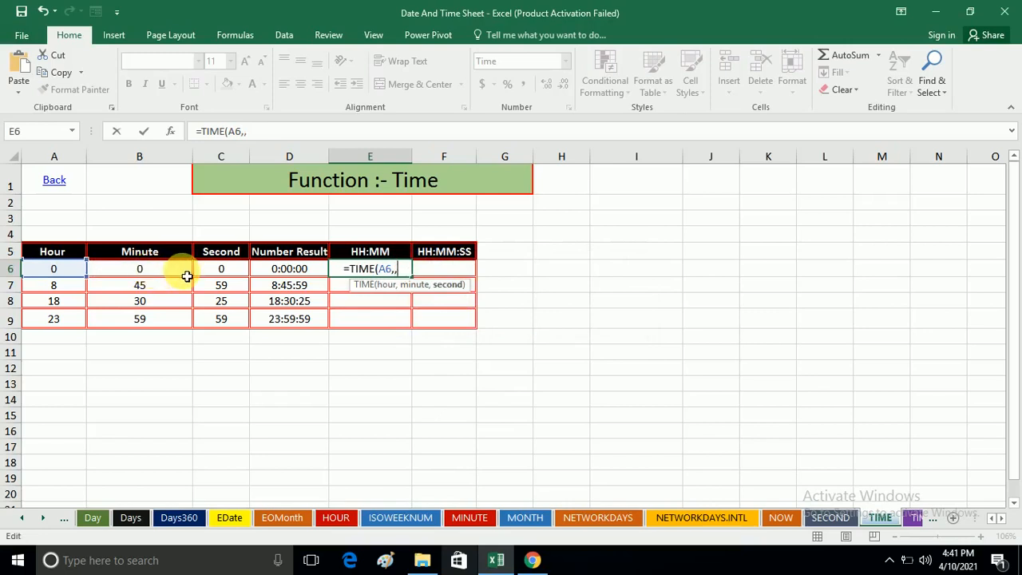
left_click(170, 277)
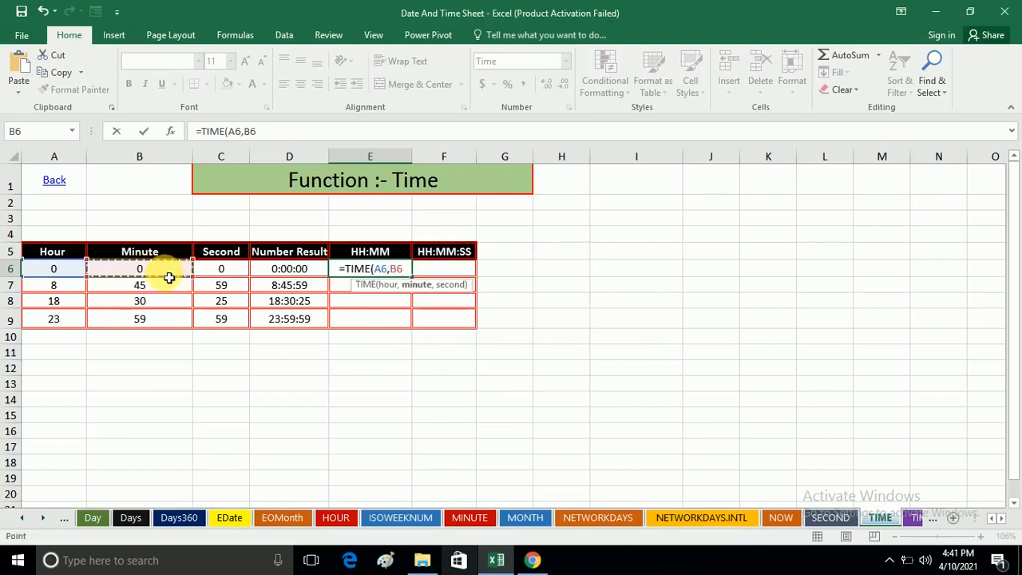
type(",")
left_click(223, 274)
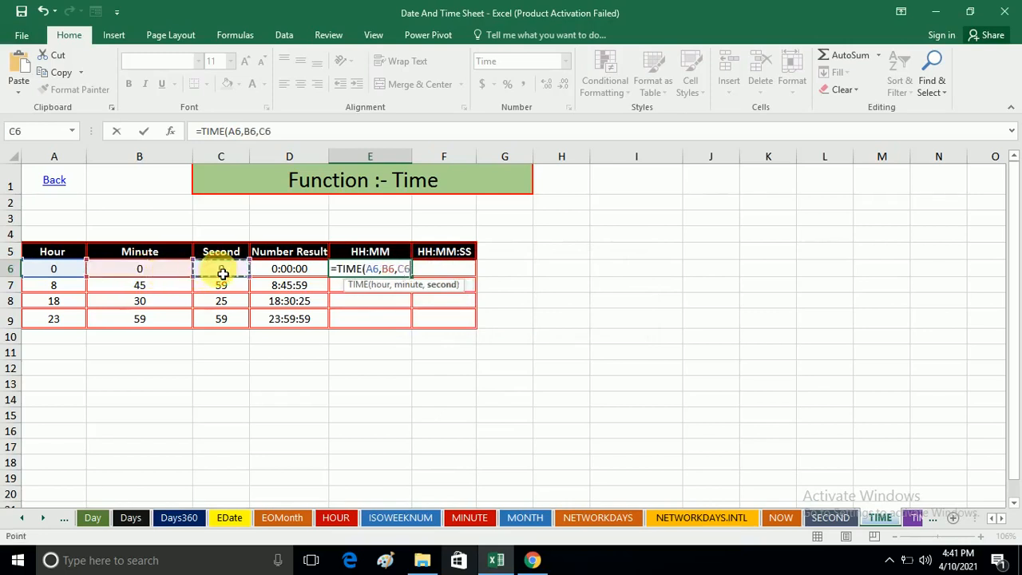
key("Return")
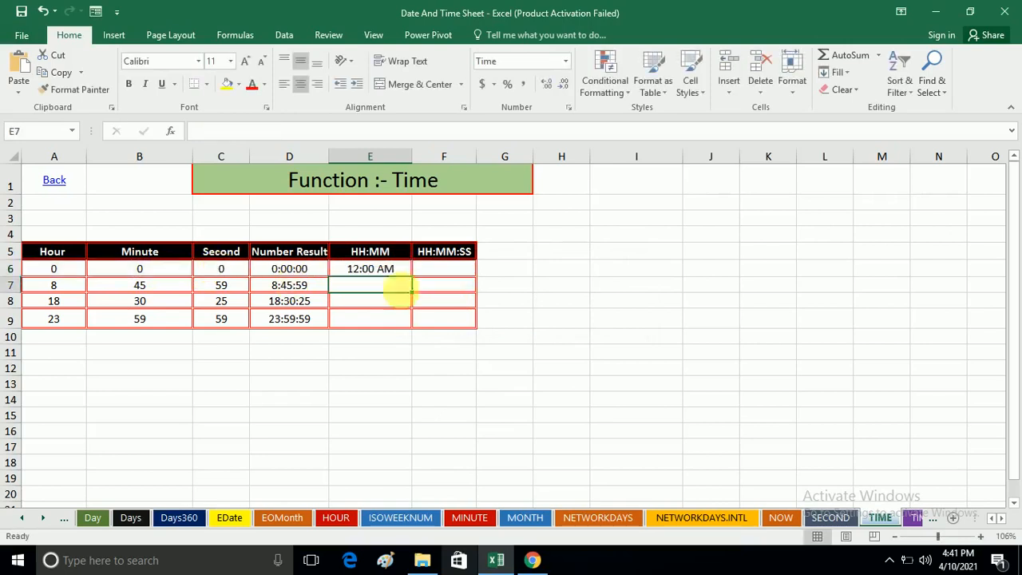
left_click(402, 273)
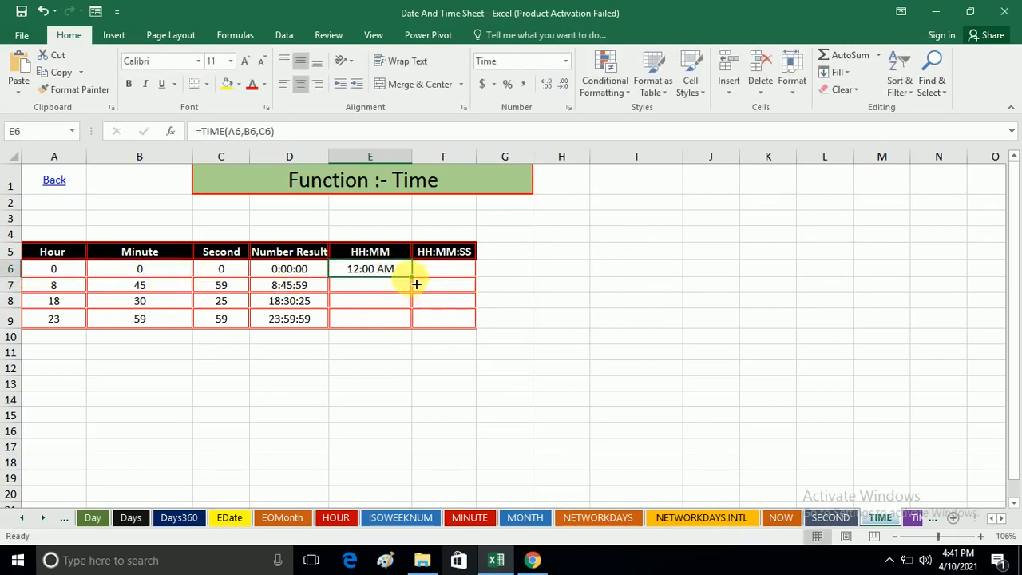
double_click(416, 285)
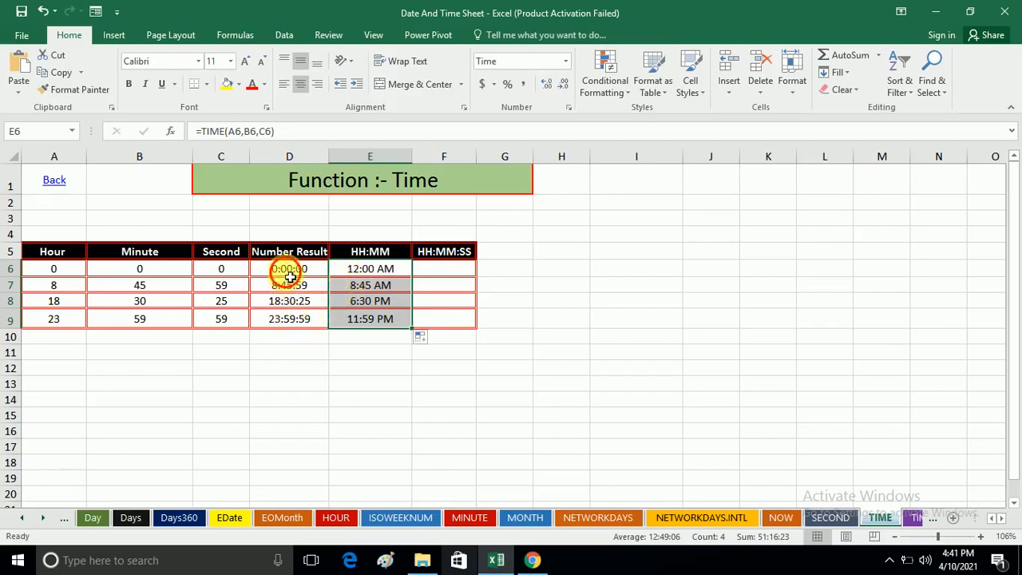
Format the Number Result cells D6:D9 with the Number category and 6 decimal places
left_click_drag(283, 270, 292, 320)
right_click(292, 320)
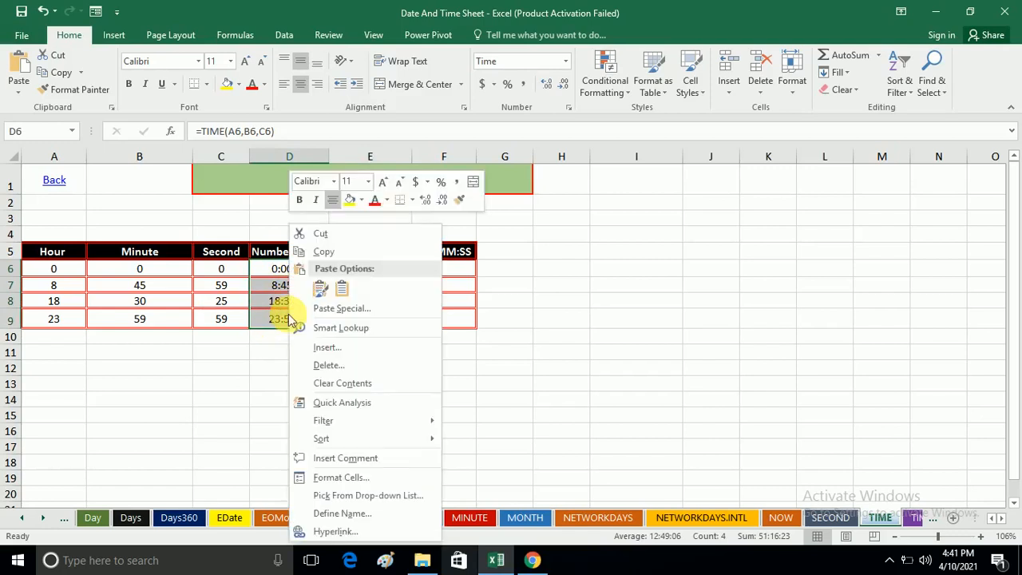
left_click(361, 480)
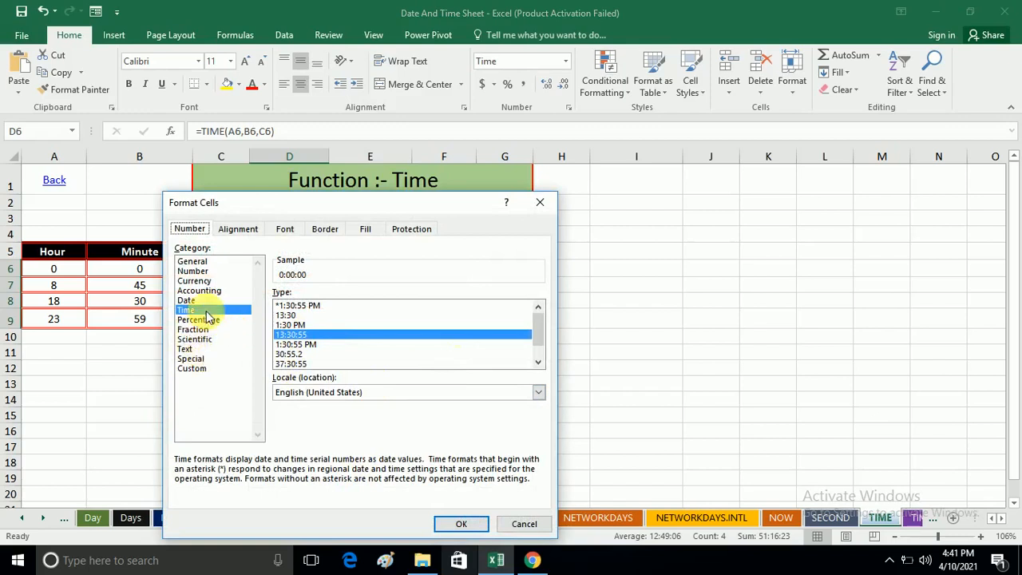
left_click(193, 271)
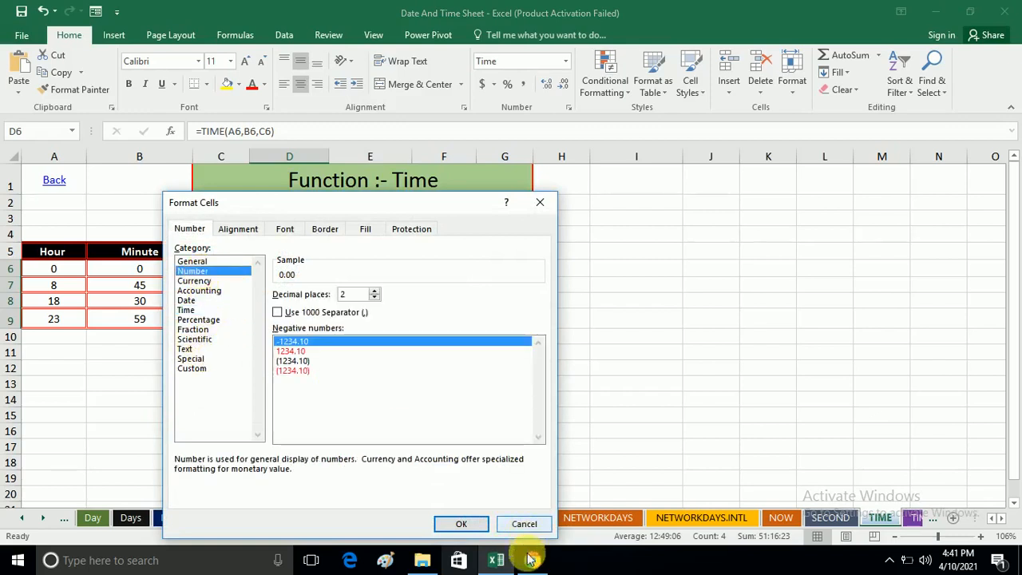
left_click(373, 290)
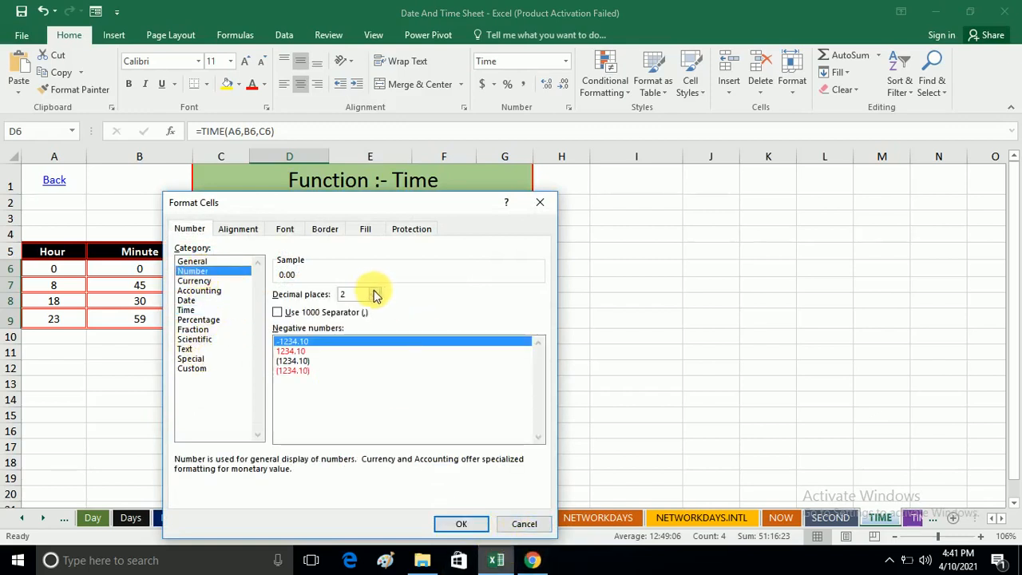
left_click(374, 290)
left_click(373, 291)
left_click(373, 290)
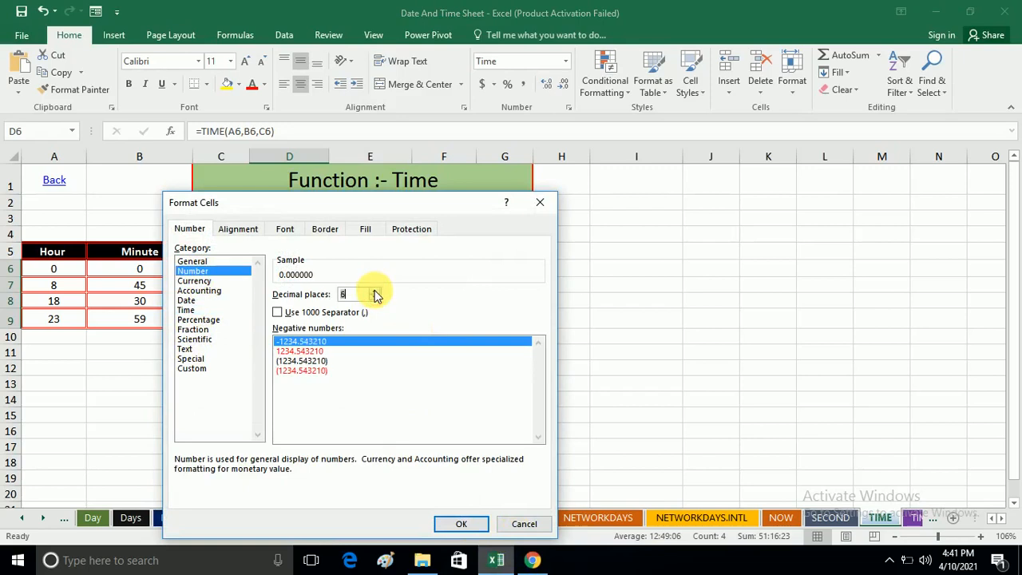
left_click(469, 525)
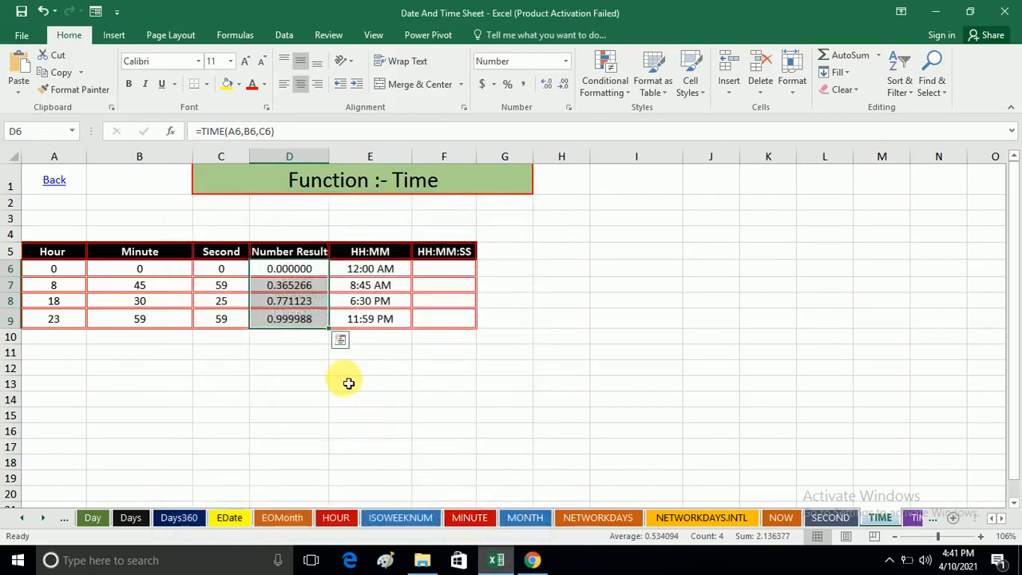
left_click(347, 383)
left_click(290, 269)
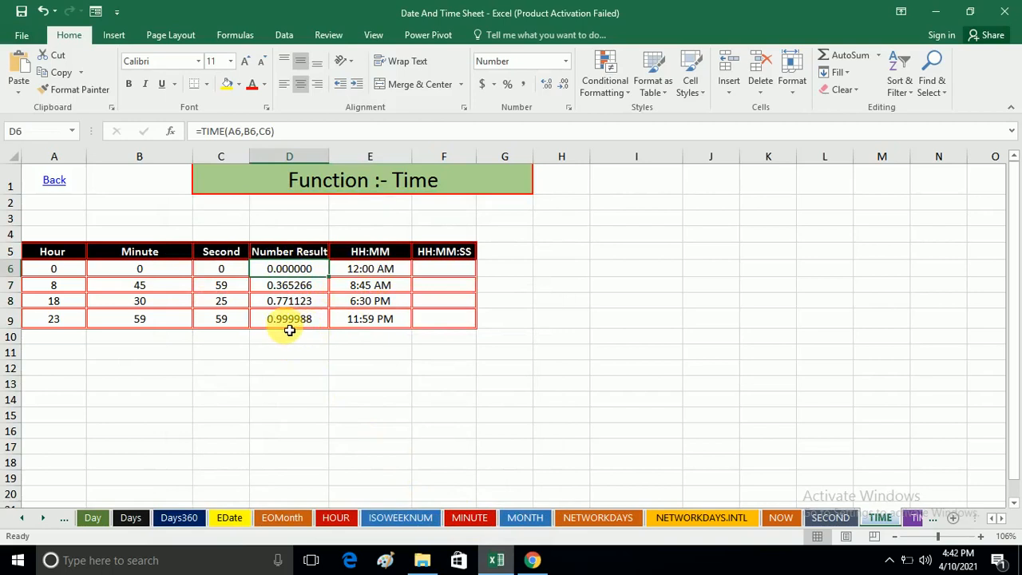
left_click(347, 326)
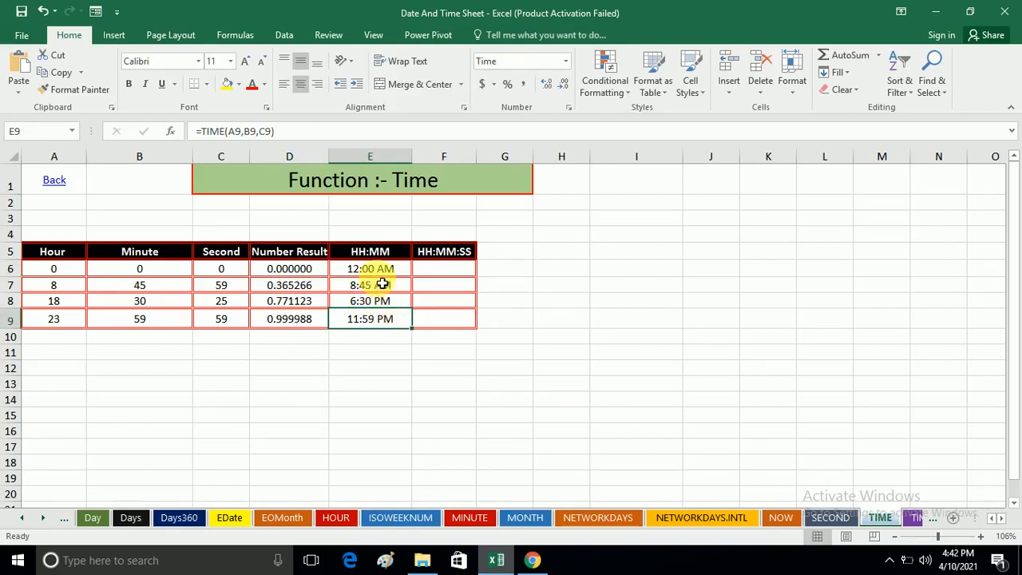
left_click(407, 373)
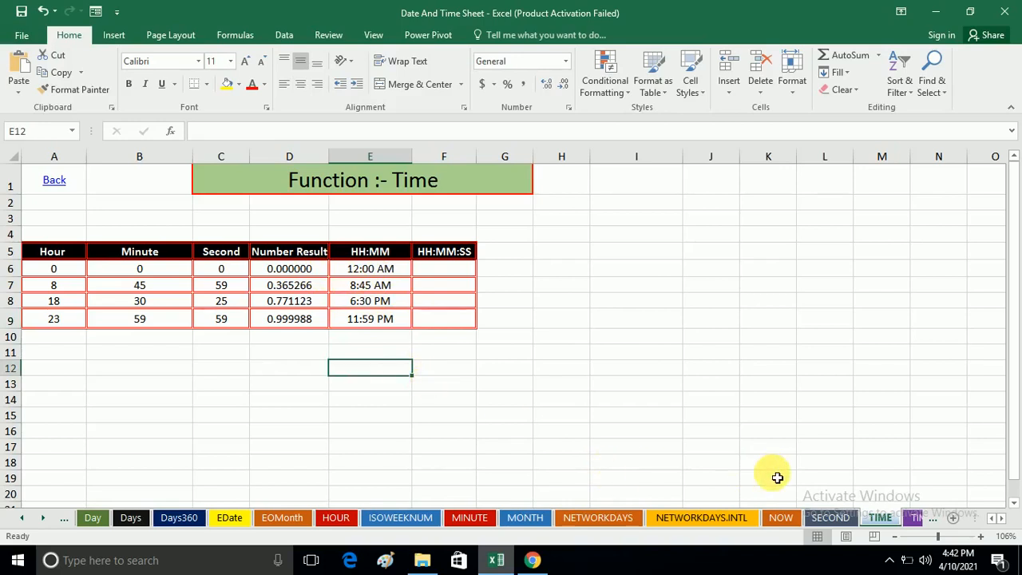
Enter =TIME(A6,B6,C6) in F6 under the HH:MM:SS heading and autofit the width of column F
left_click(445, 270)
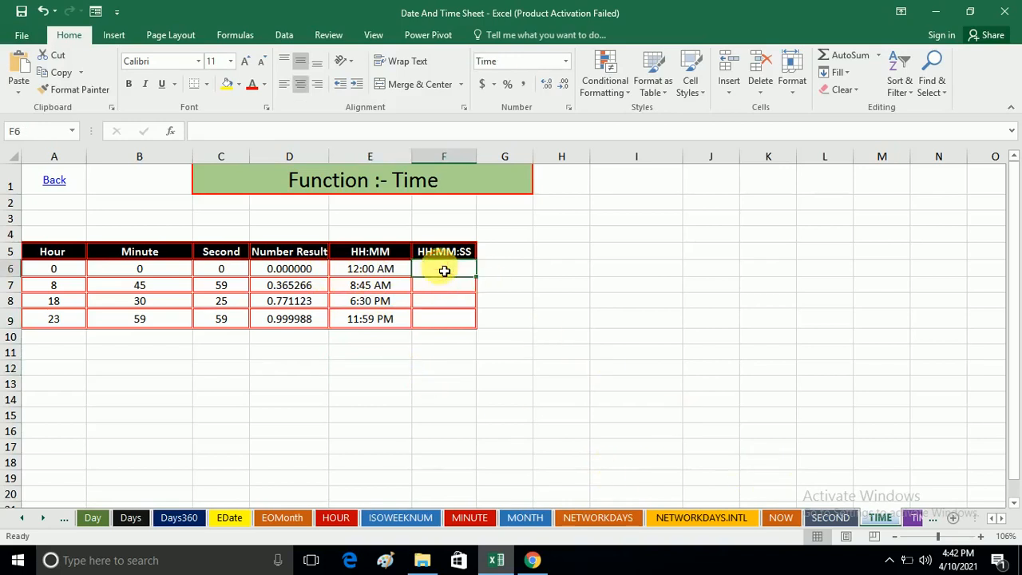
type("=")
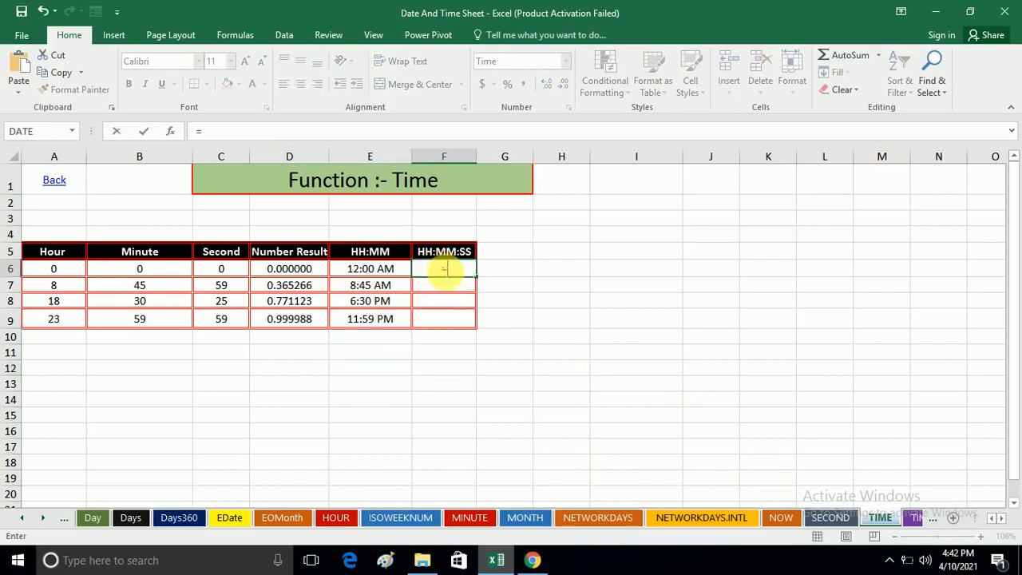
type("time")
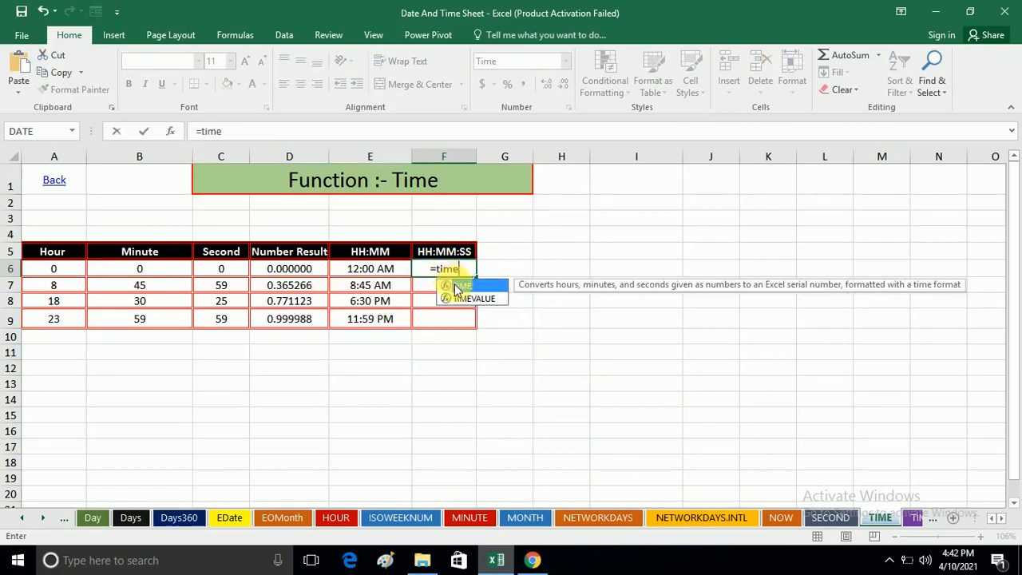
double_click(457, 287)
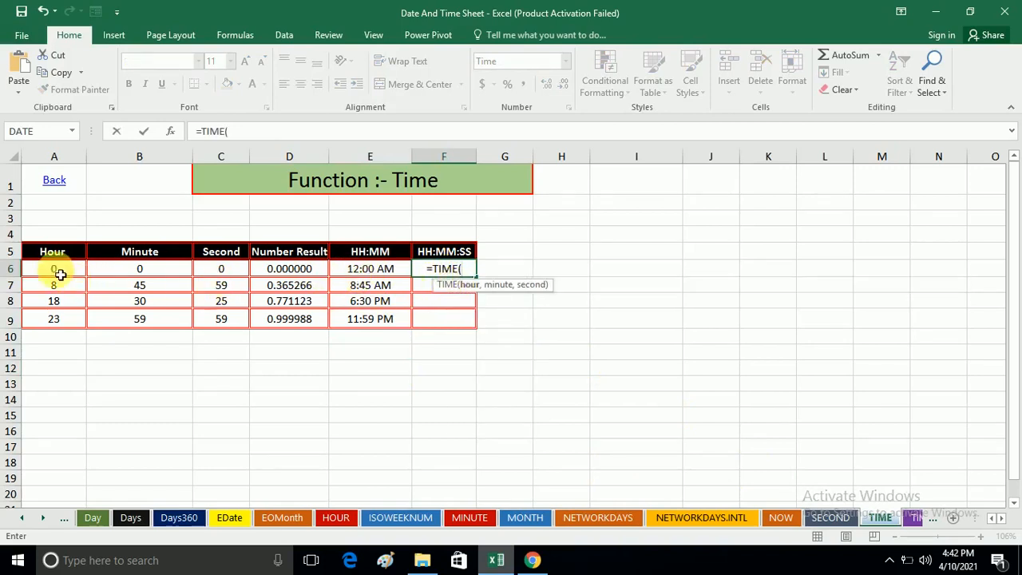
left_click(59, 274)
type(",")
left_click(142, 275)
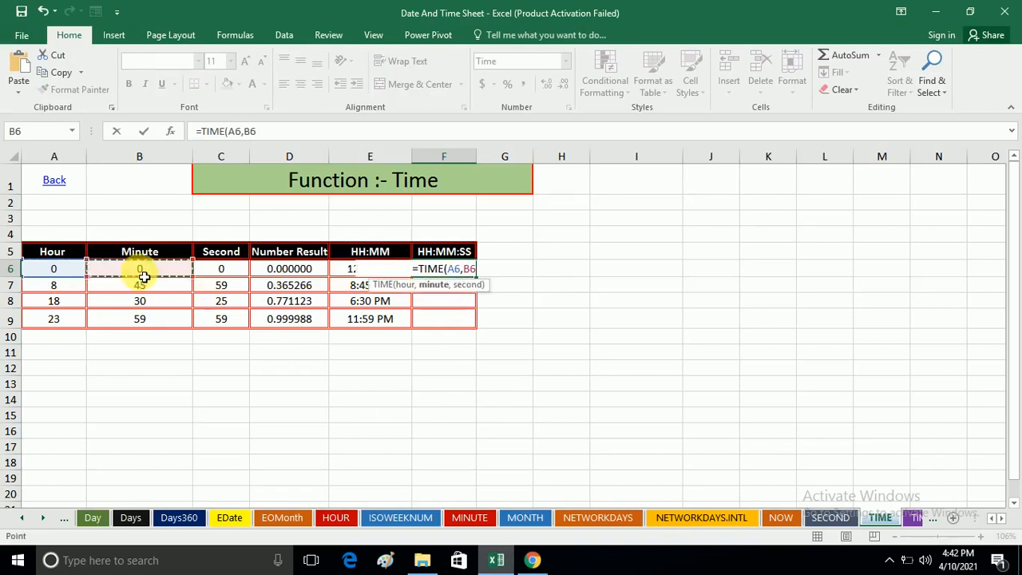
type(",")
left_click(227, 273)
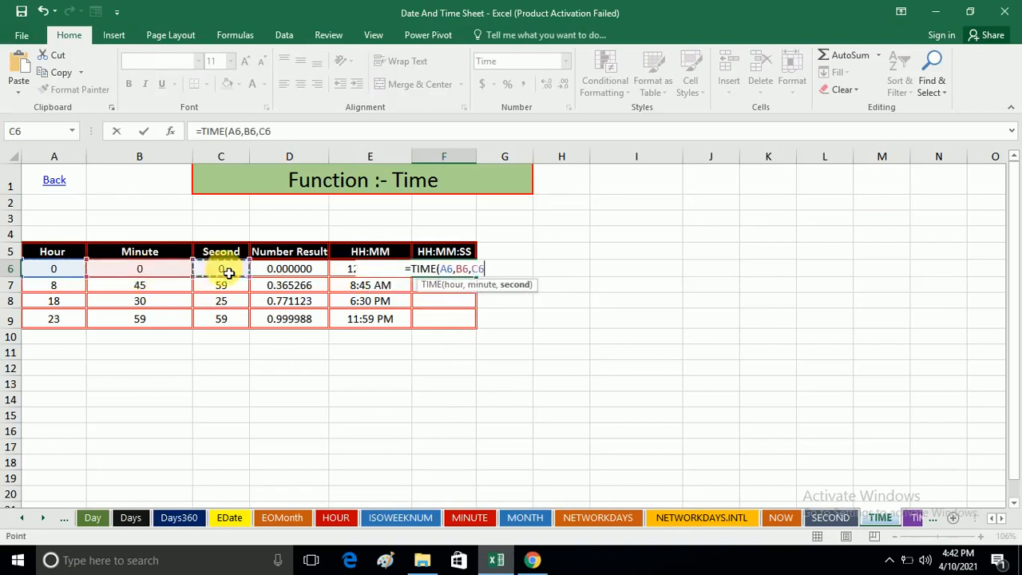
type(")")
key("Return")
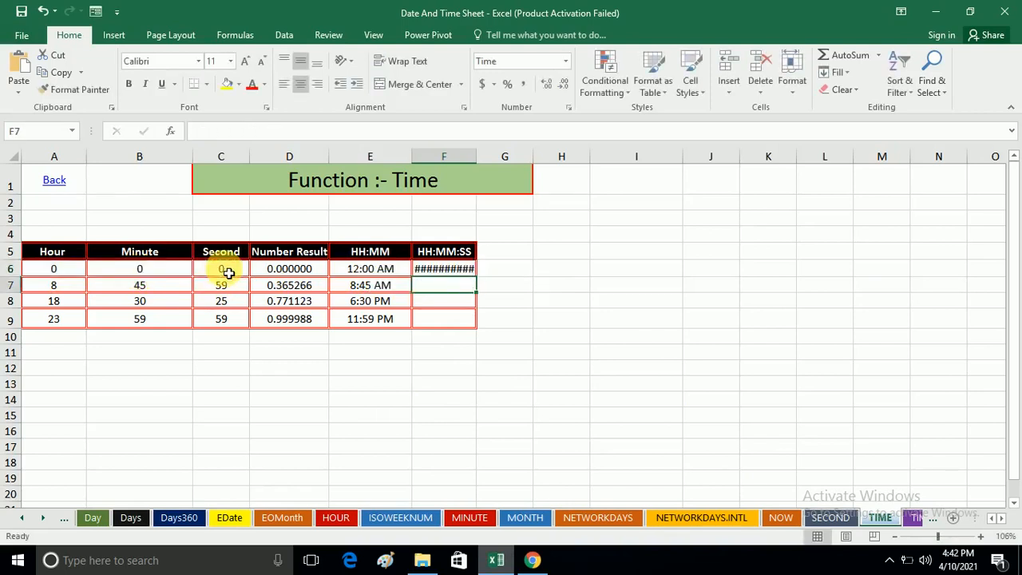
double_click(477, 157)
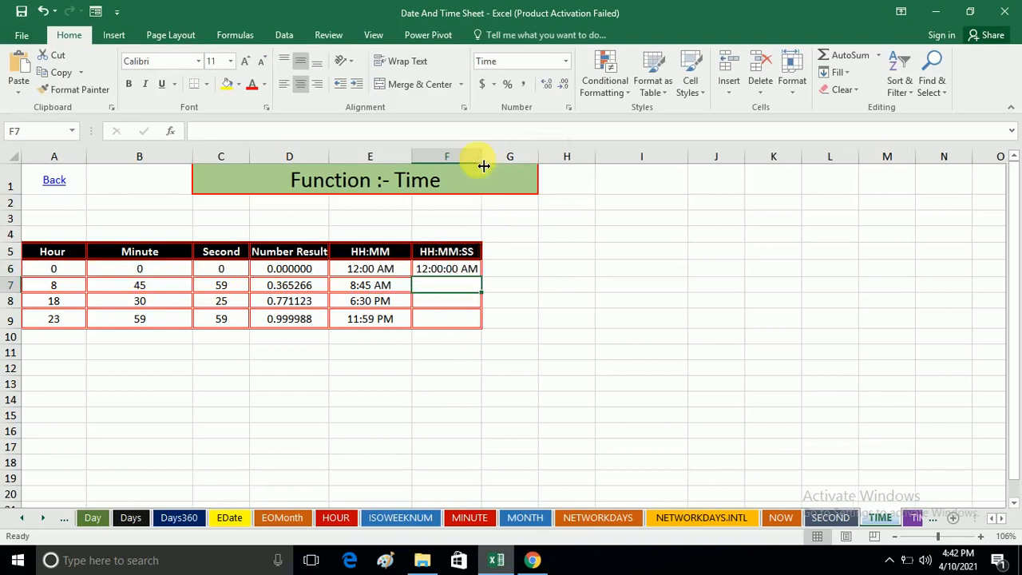
Fill the F6 formula down to F9 and follow the Back link to the index sheet
left_click(465, 270)
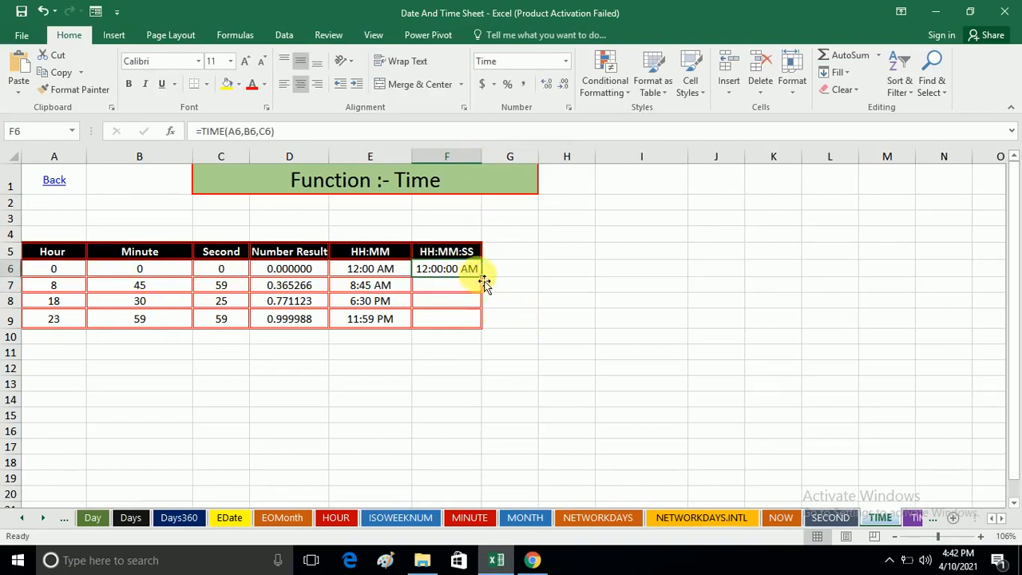
double_click(484, 280)
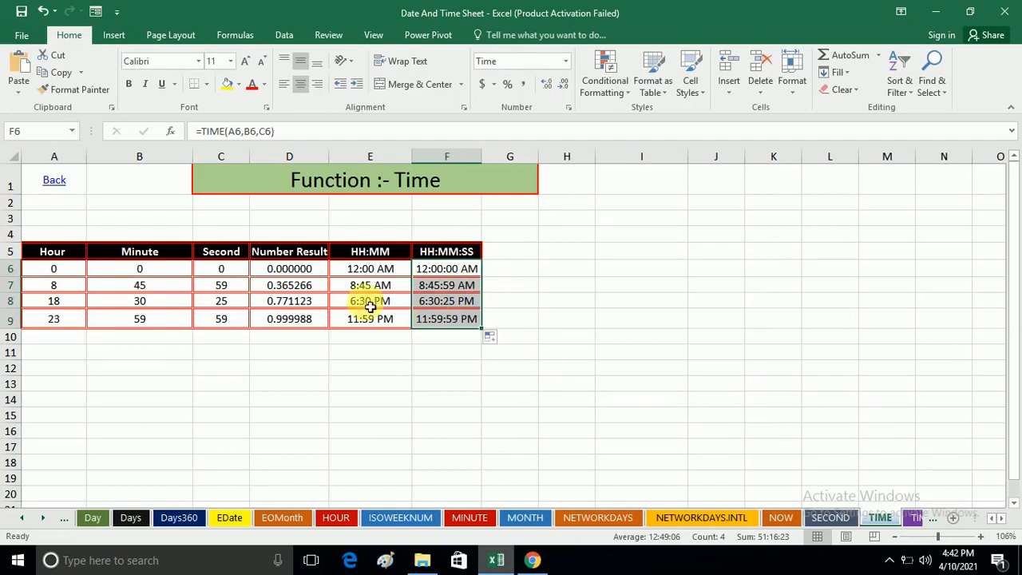
left_click(61, 191)
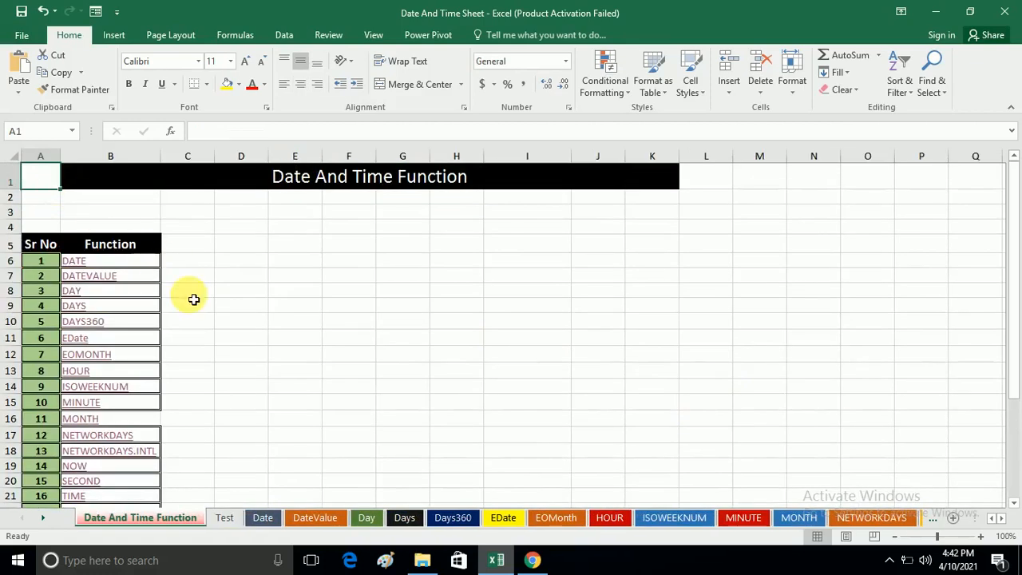
Open the TIMEVALUE sheet from the index and inspect the Result formulas for Case 1 and Case 2
left_click_drag(1017, 292, 1018, 384)
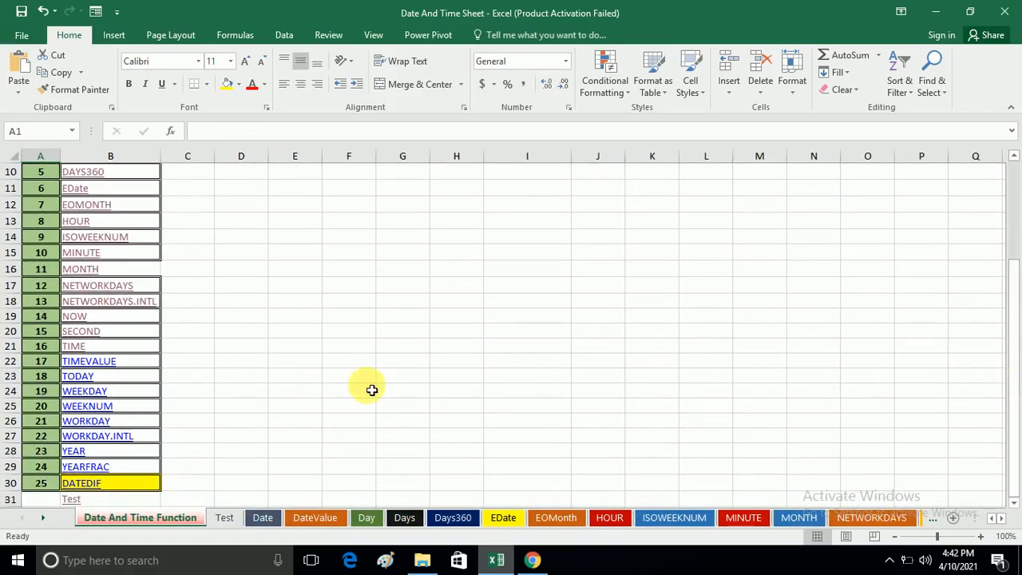
left_click(94, 362)
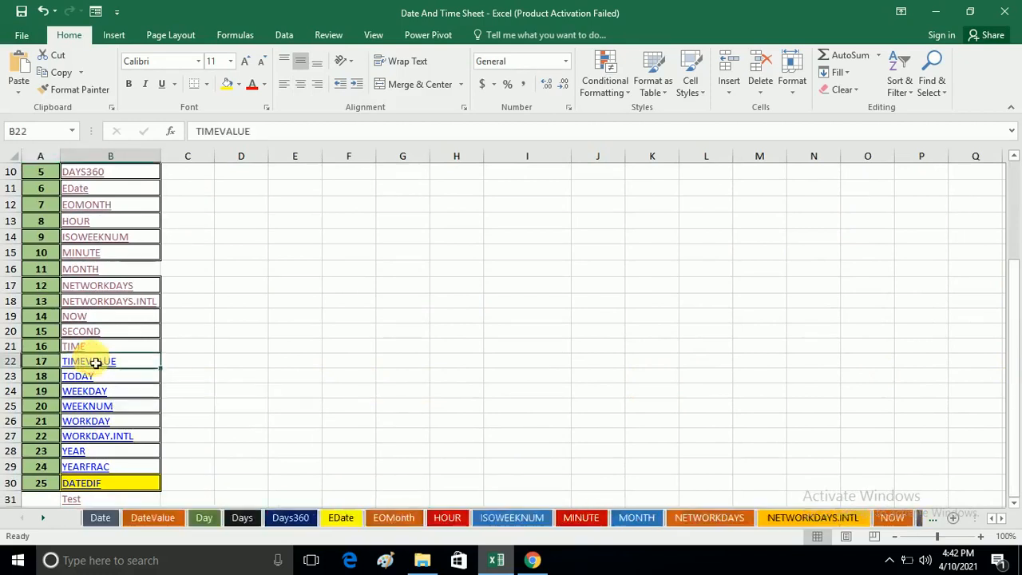
left_click(300, 395)
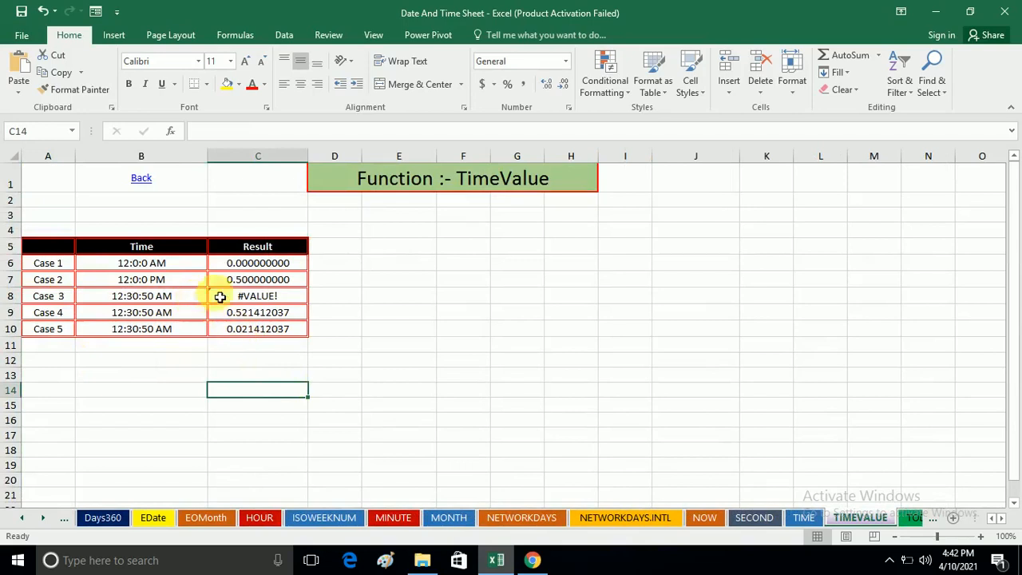
left_click(257, 269)
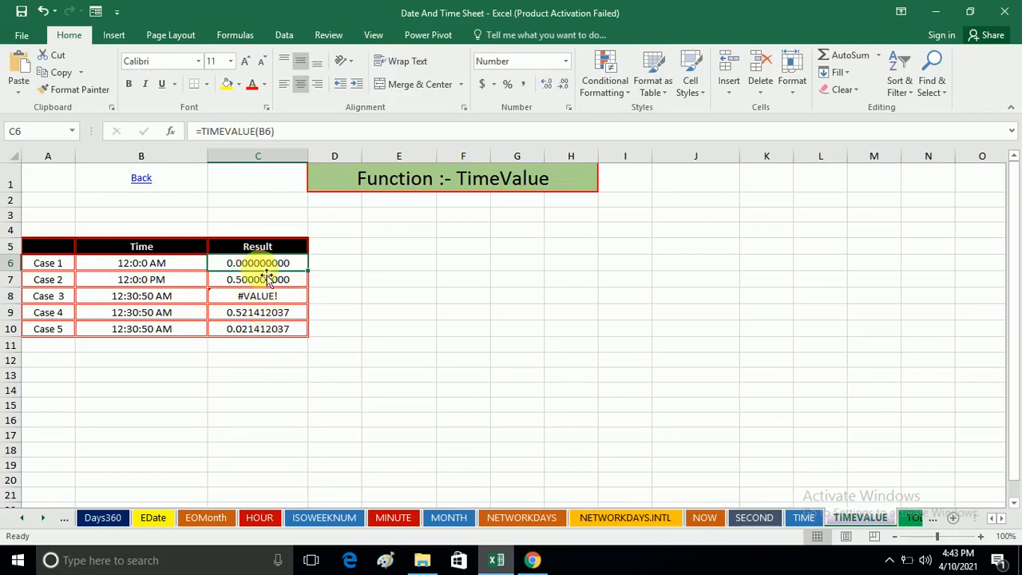
left_click(265, 285)
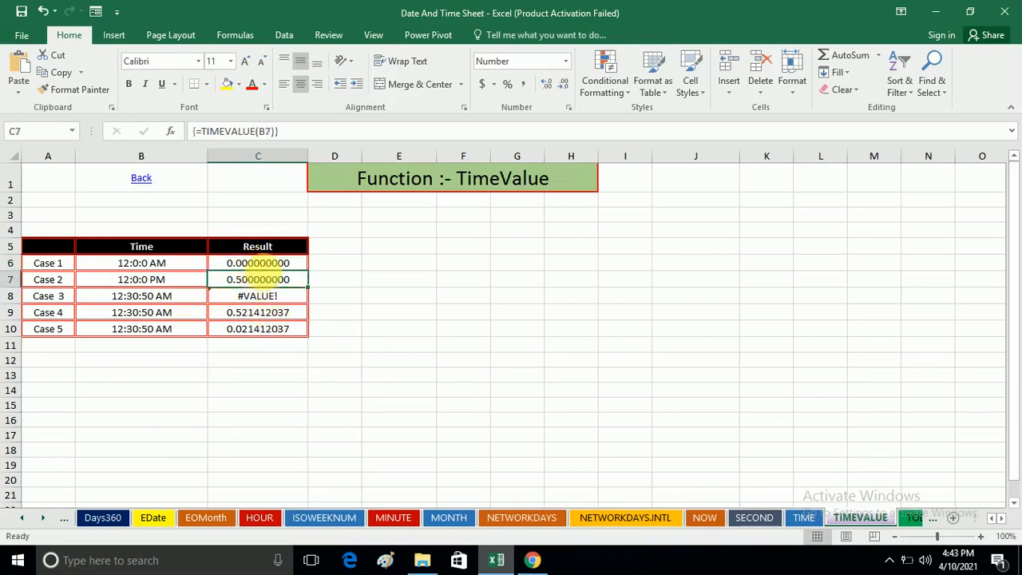
Enter =TIMEVALUE(B6) in C6 for Case 1 and fill it down to C7
left_click(269, 263)
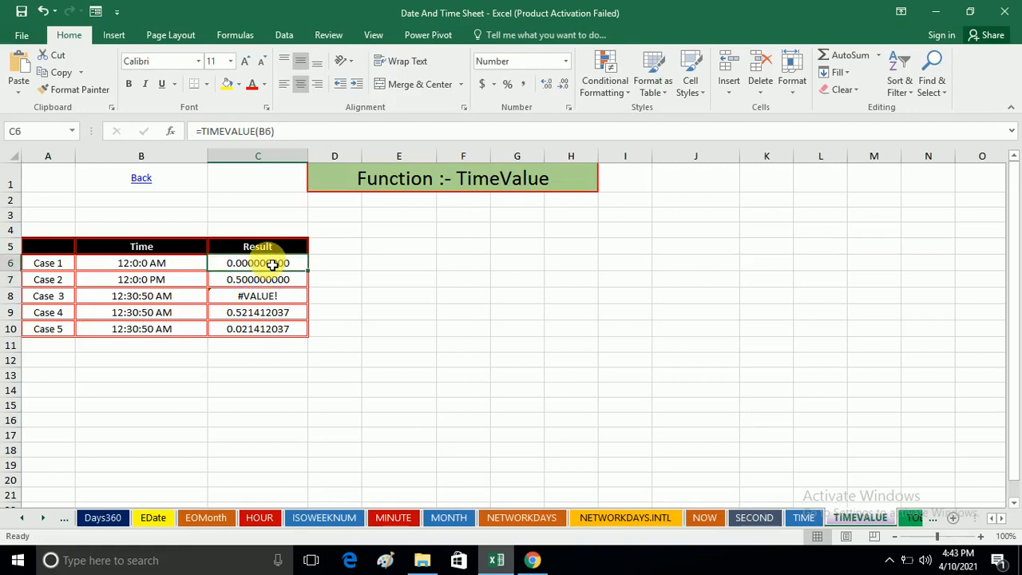
type("=time")
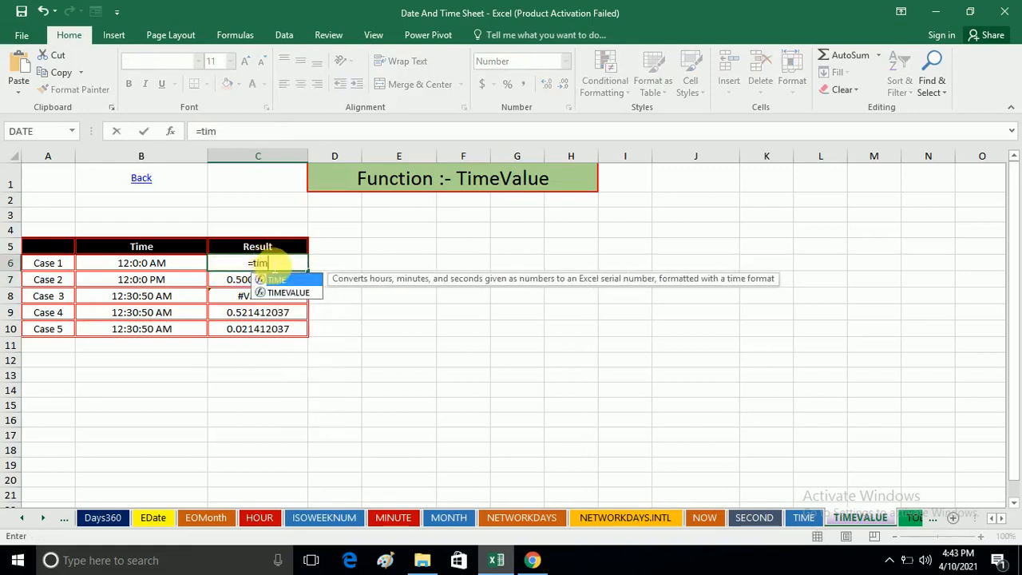
left_click(279, 293)
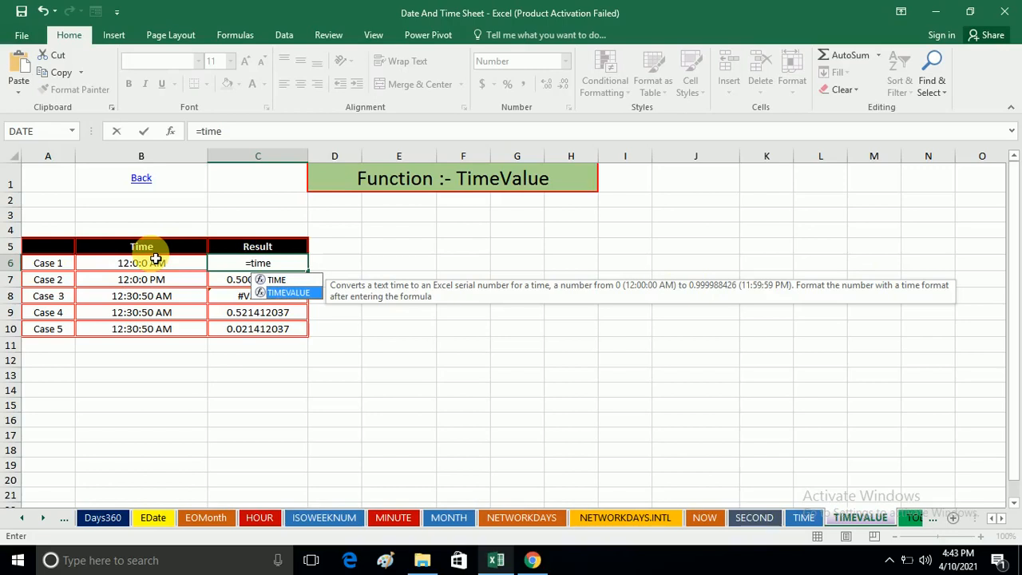
double_click(295, 294)
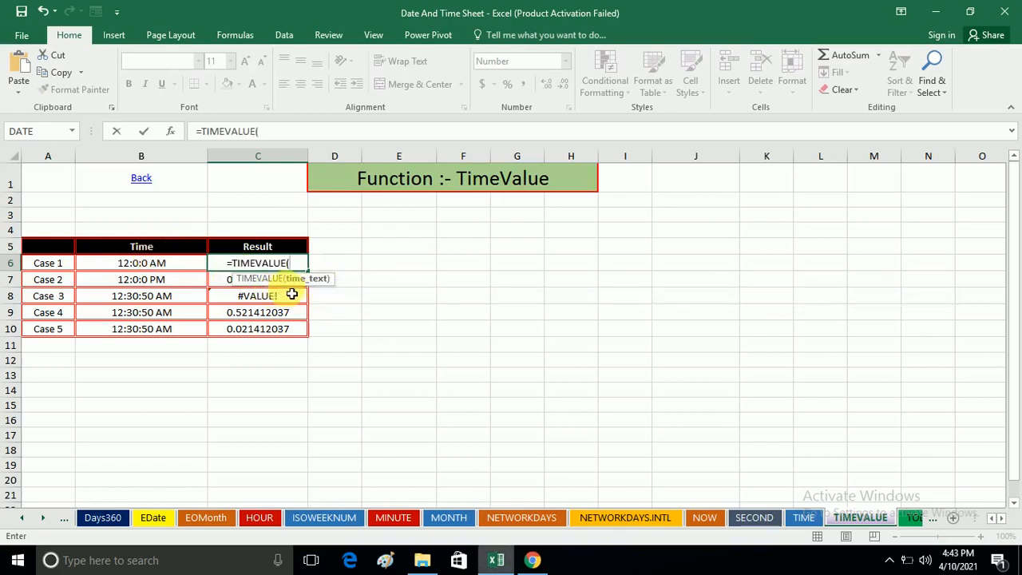
key("BackSpace")
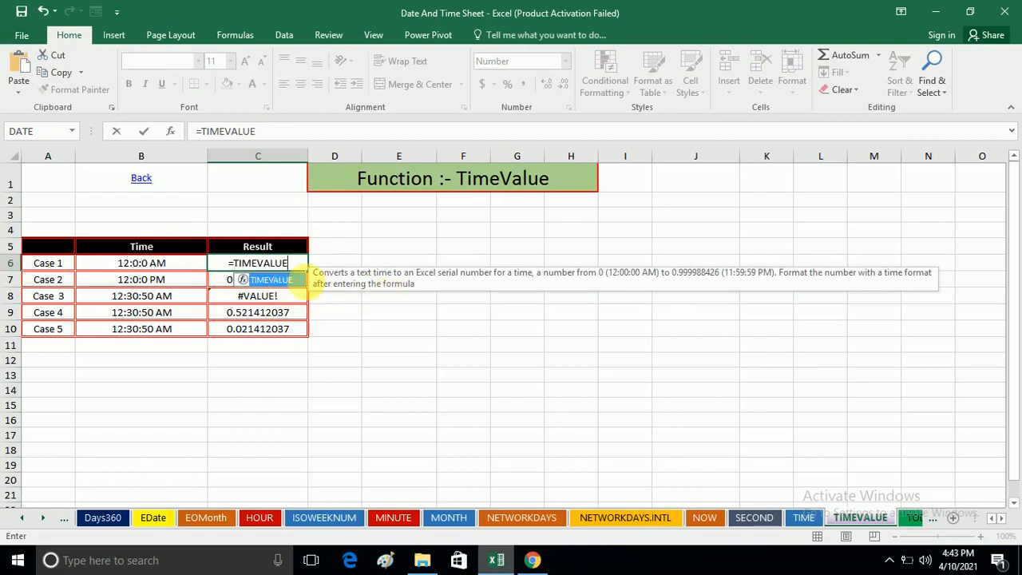
type("(")
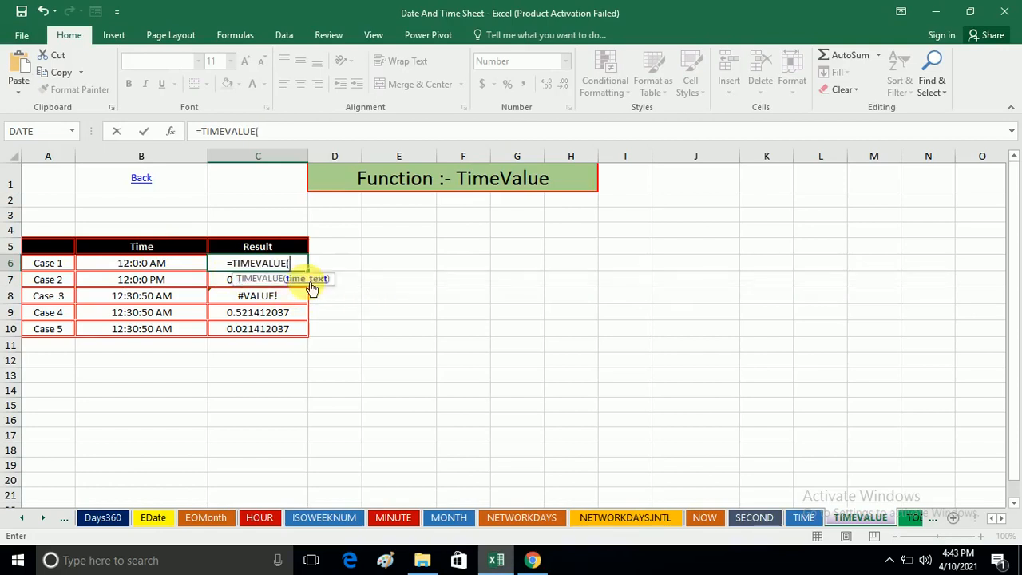
left_click(130, 269)
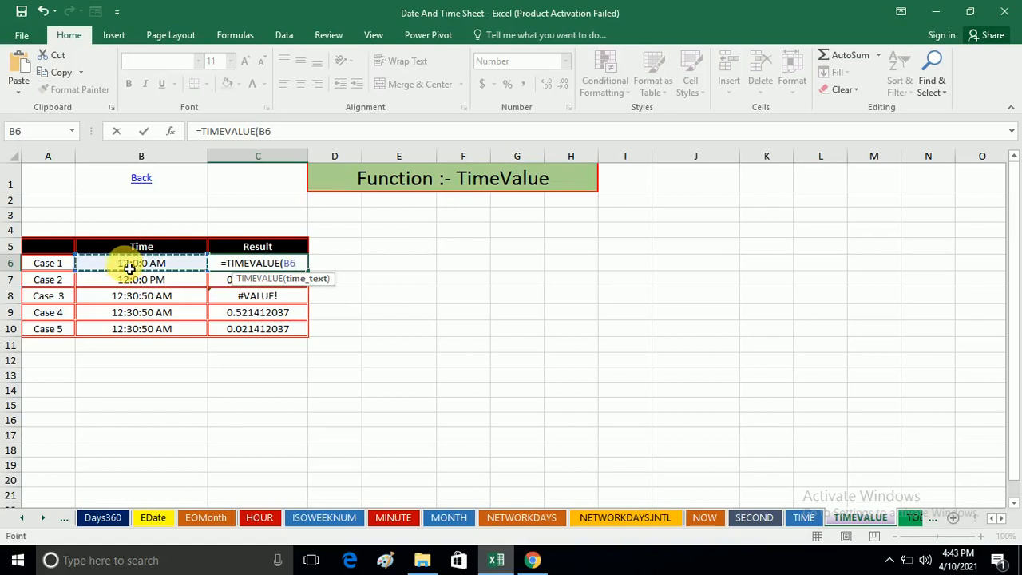
type(")")
key("Return")
mouse_move(268, 270)
left_mouse_down()
mouse_move(267, 281)
mouse_move(314, 295)
left_mouse_up()
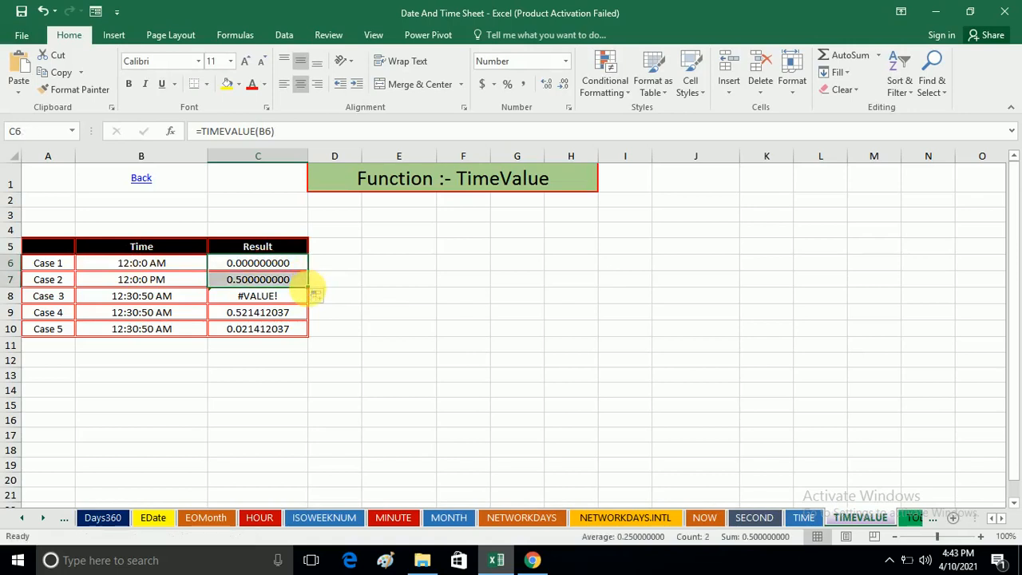
Examine the number formats of the Time cells B6:B8 and the Case 3 formula in C8
left_click(141, 279)
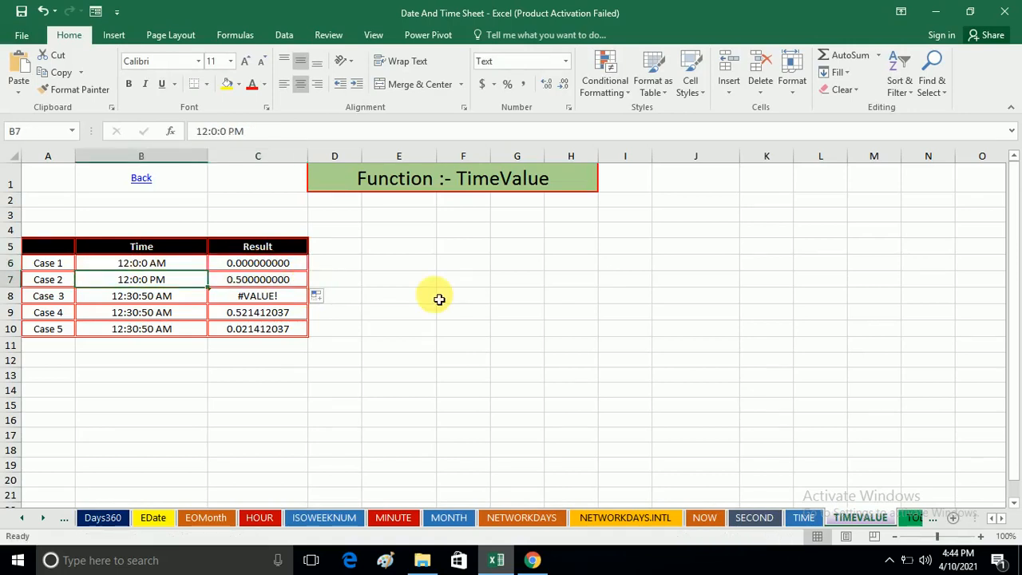
left_click(167, 266)
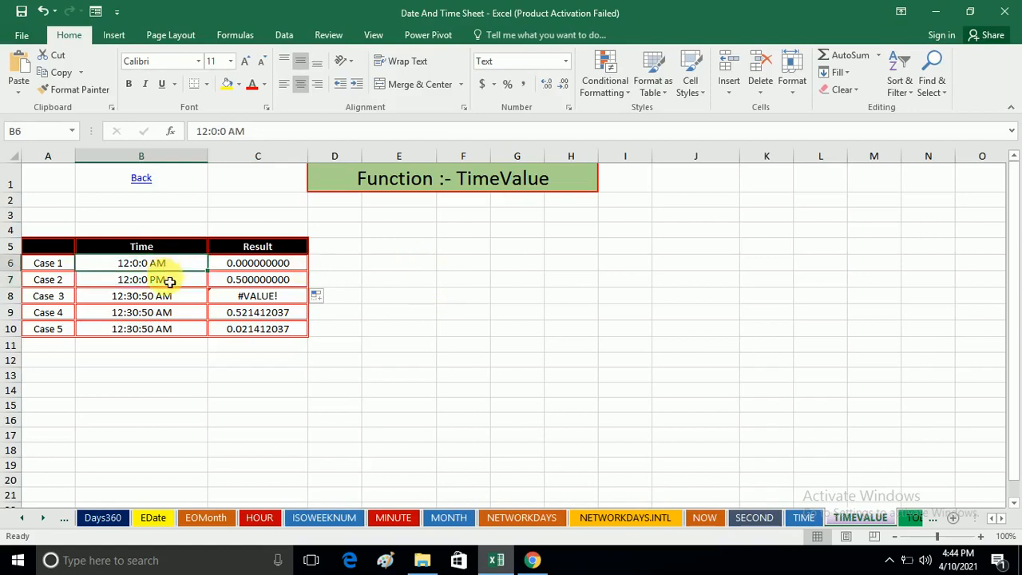
left_click(169, 281)
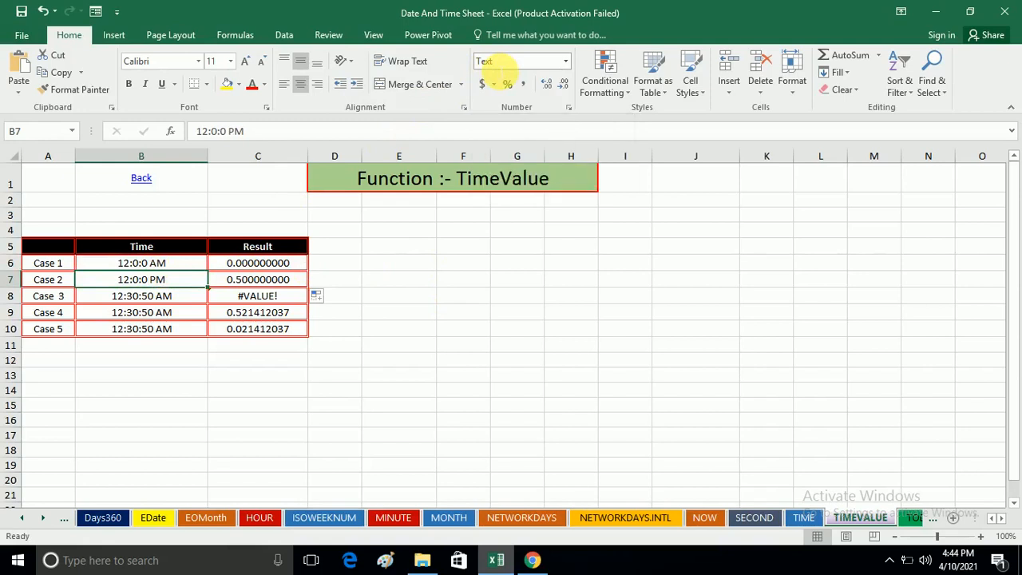
key("super+plus")
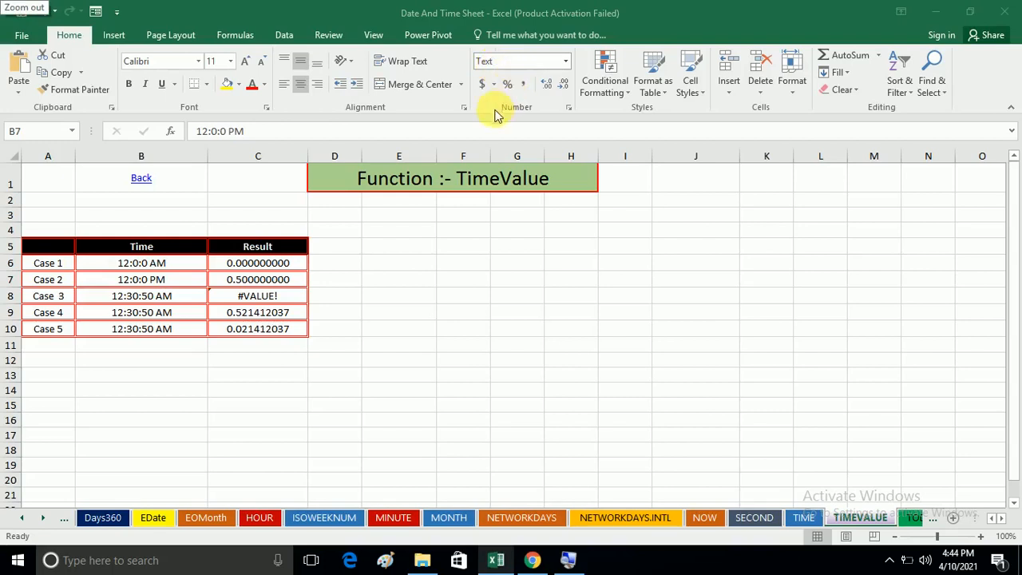
left_click(298, 288)
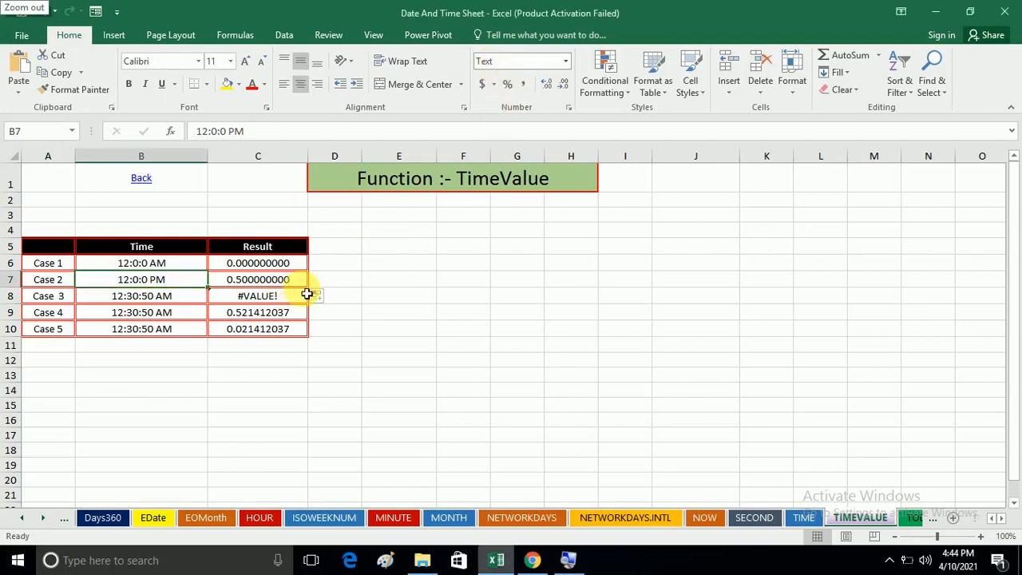
left_click(294, 302)
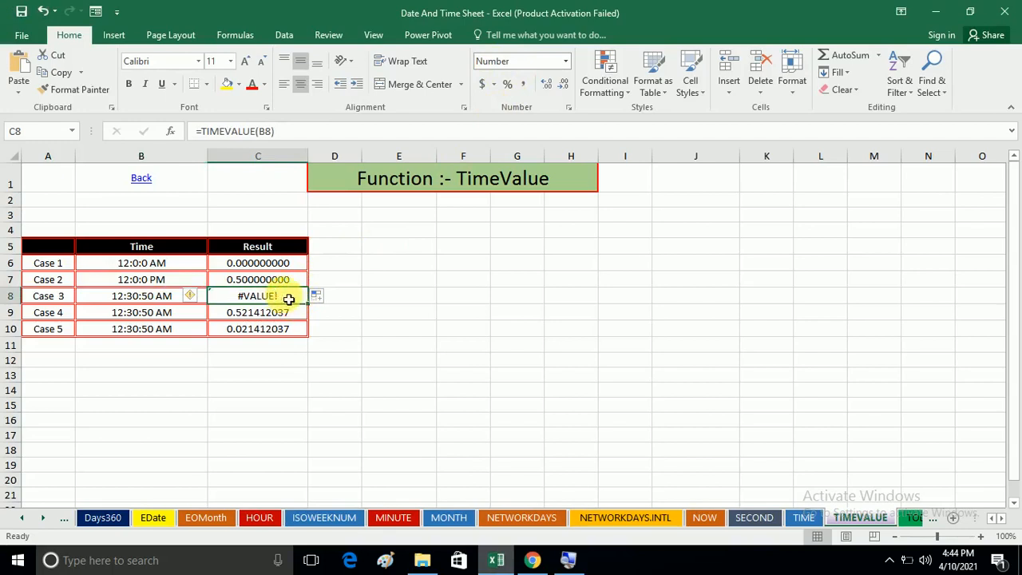
left_click(169, 297)
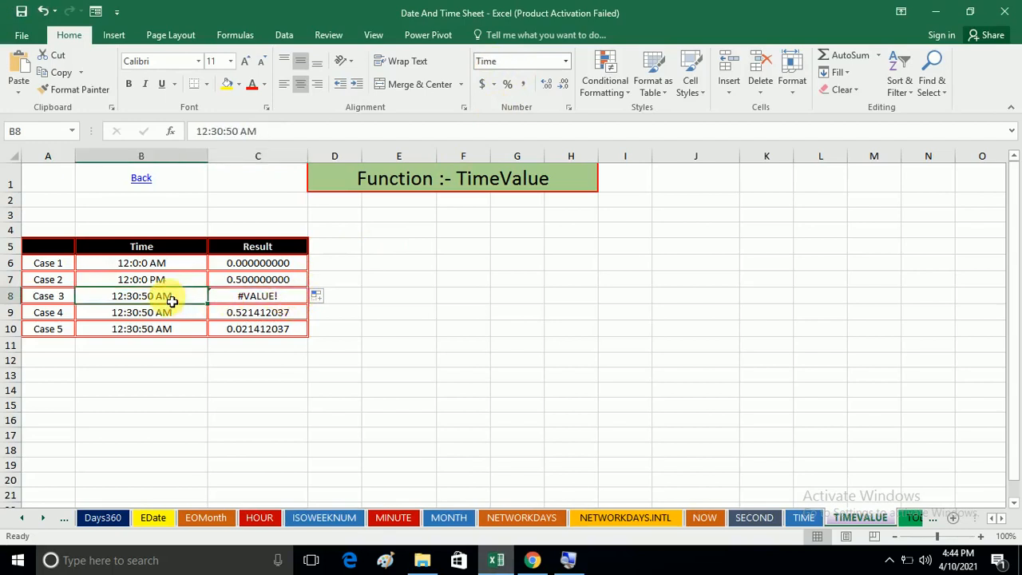
left_click(271, 304)
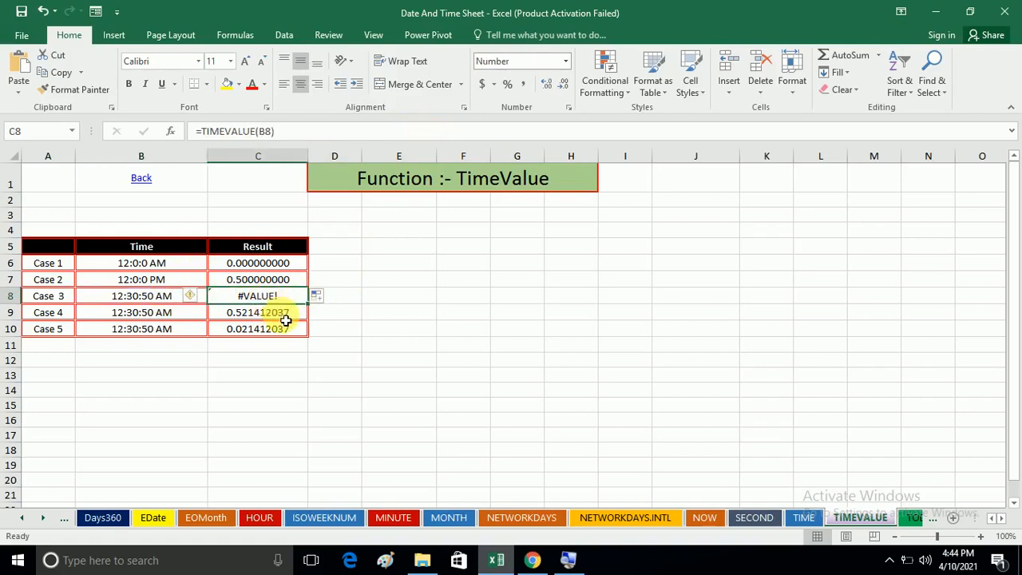
Replace the Case 4 formula in C9 with =TIMEVALUE("12:30:30")
left_click(286, 319)
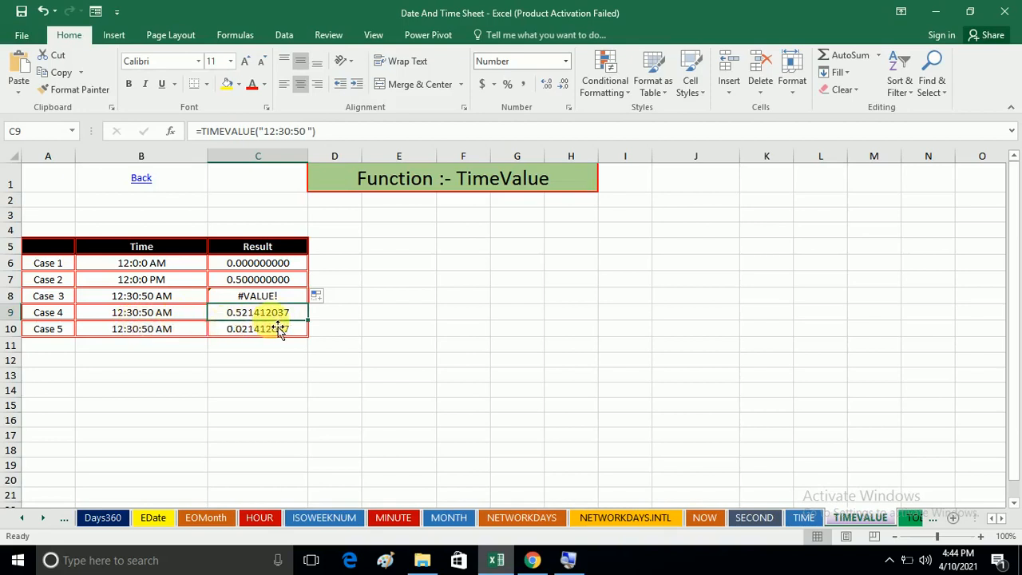
left_click(316, 131)
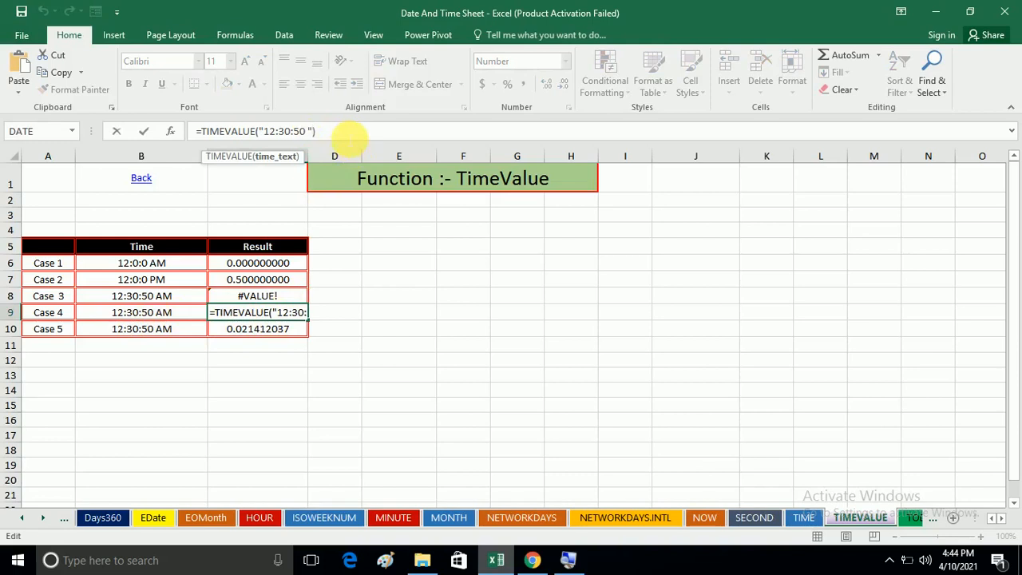
key("BackSpace")
key("BackSpace")
key("BackSpace")
key("BackSpace")
key("BackSpace")
key("BackSpace")
key("BackSpace")
key("BackSpace")
key("BackSpace")
key("BackSpace")
key("BackSpace")
key("BackSpace")
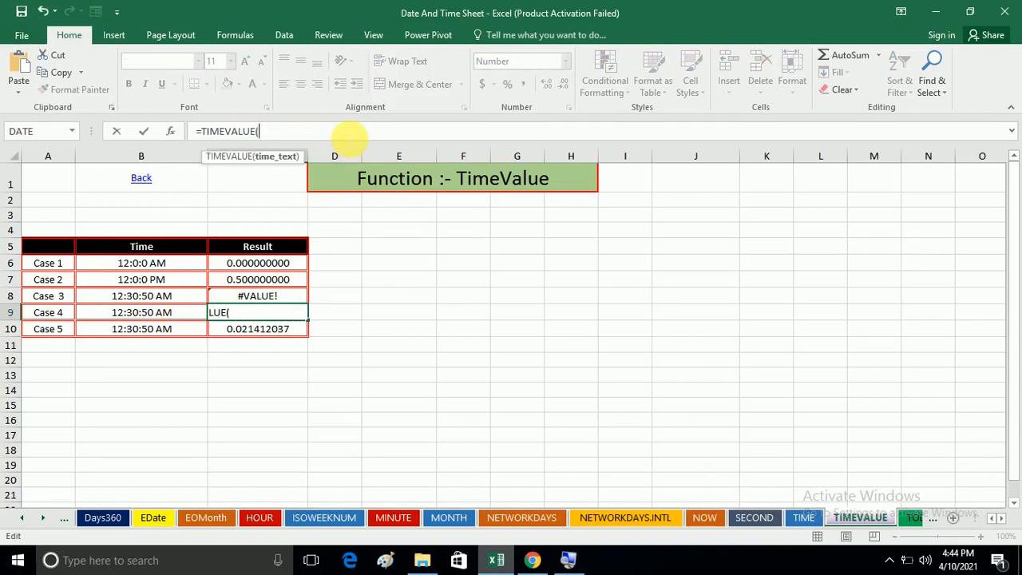
type("\"12:30:30")
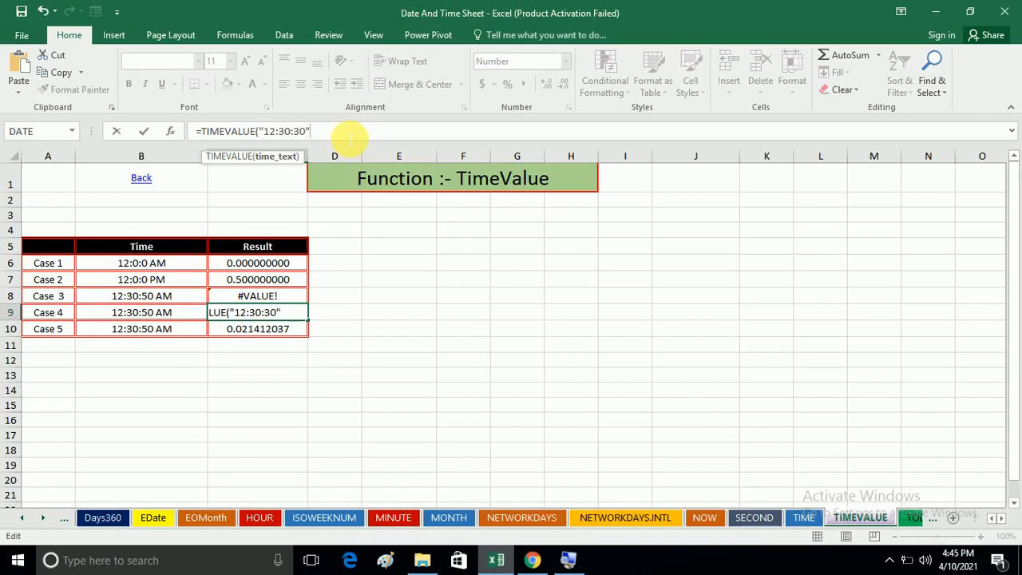
type("\")")
key("Return")
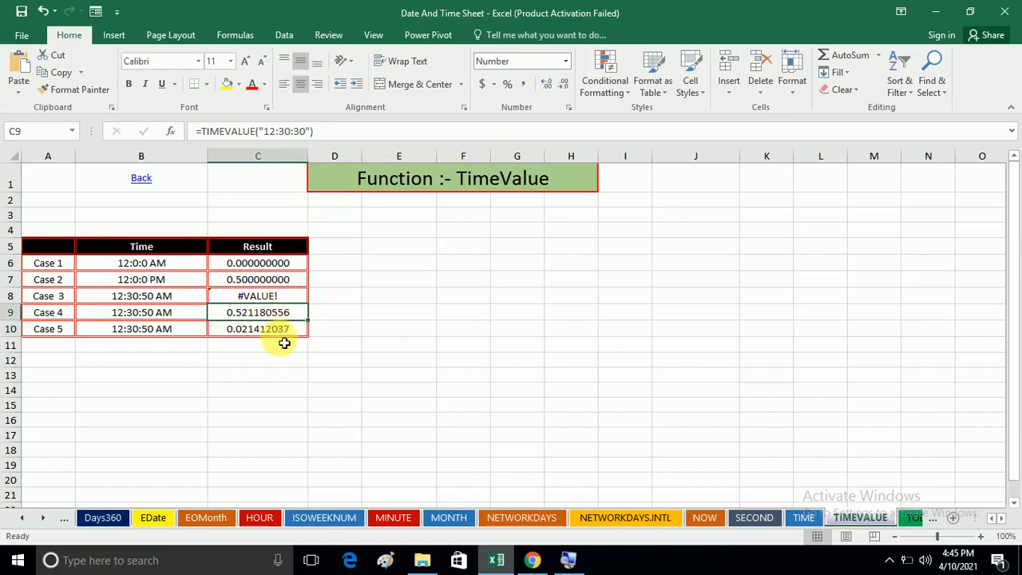
left_click(276, 342)
left_click(279, 314)
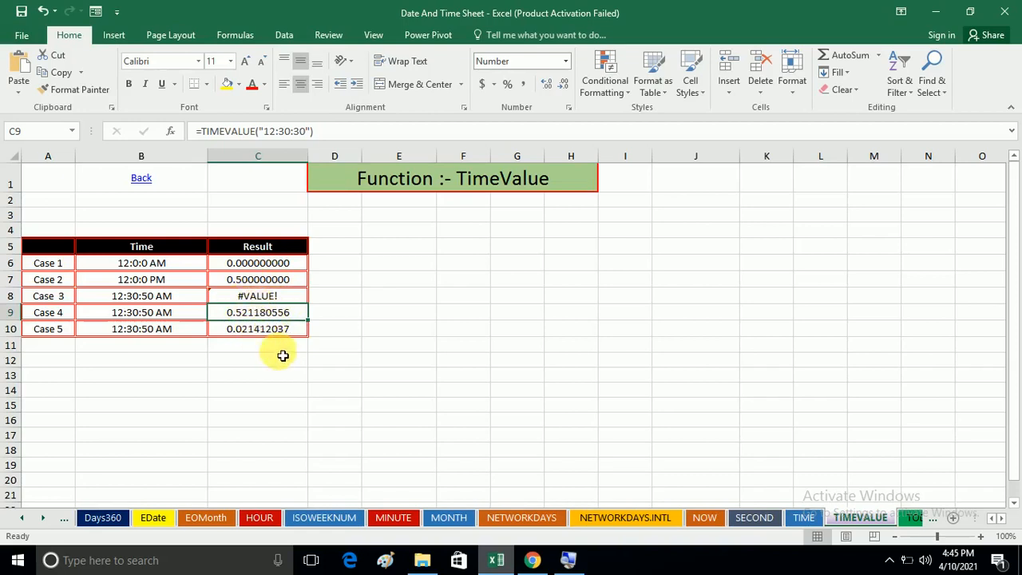
Re-enter the Case 5 formula in C10 as =TIMEVALUE("12:30:50 AM") and compare it with the Case 4 formula in C9
left_click(258, 330)
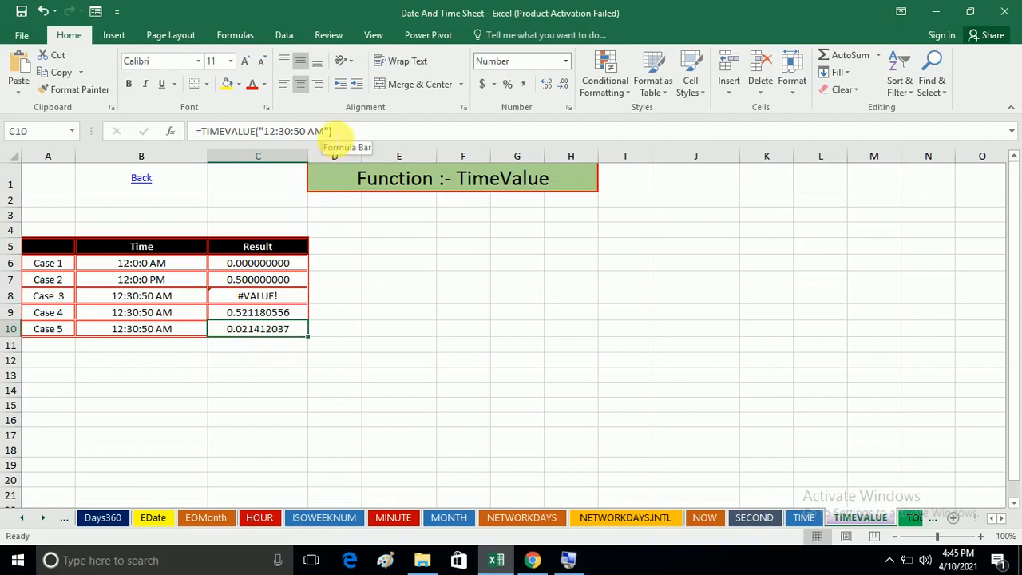
left_click(328, 133)
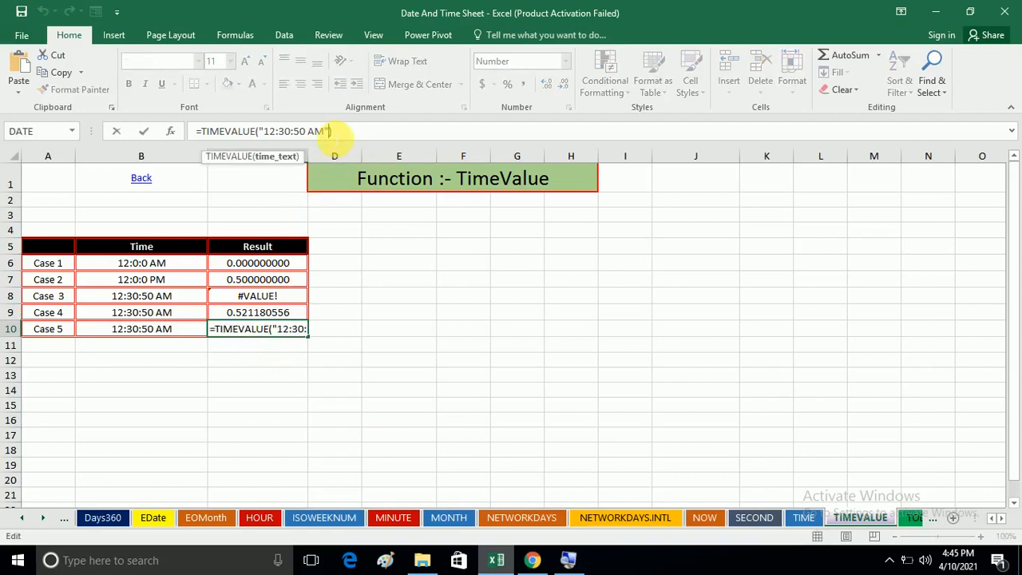
key("BackSpace")
key("BackSpace")
key("BackSpace")
key("BackSpace")
key("BackSpace")
key("BackSpace")
key("BackSpace")
key("BackSpace")
key("BackSpace")
key("BackSpace")
key("BackSpace")
key("BackSpace")
key("BackSpace")
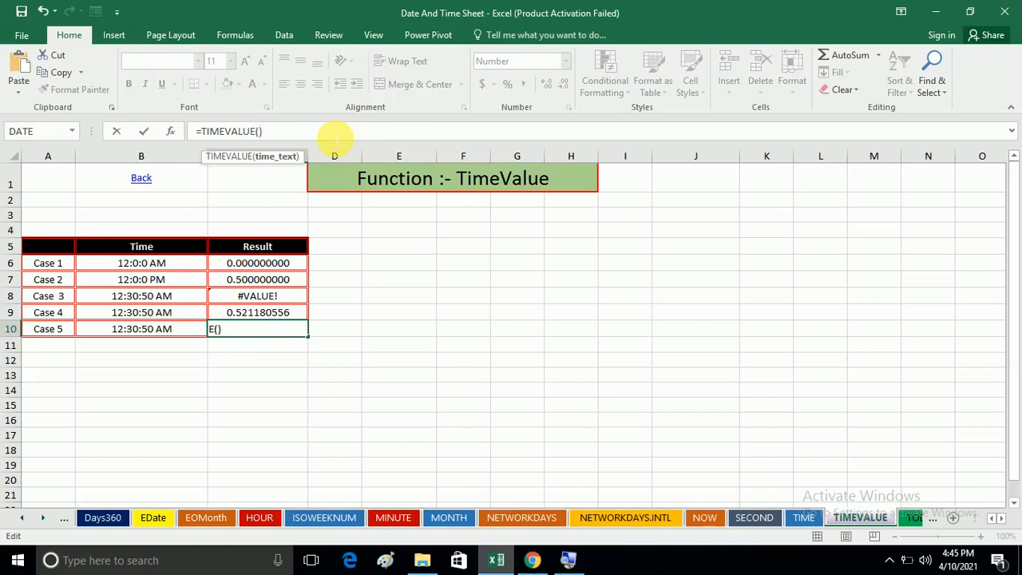
type("\"")
type("12:30:50")
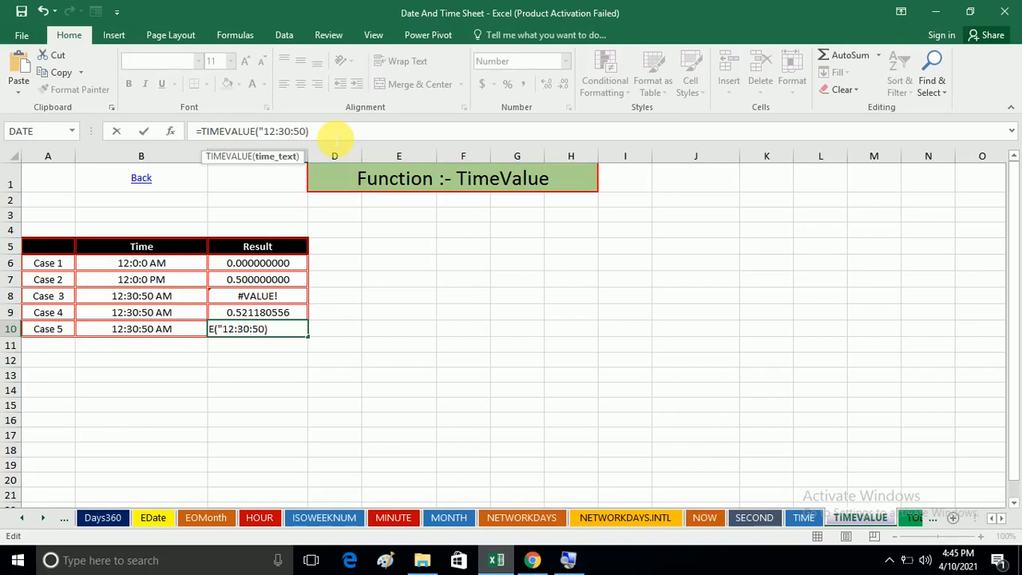
type(" AM\"")
key("Return")
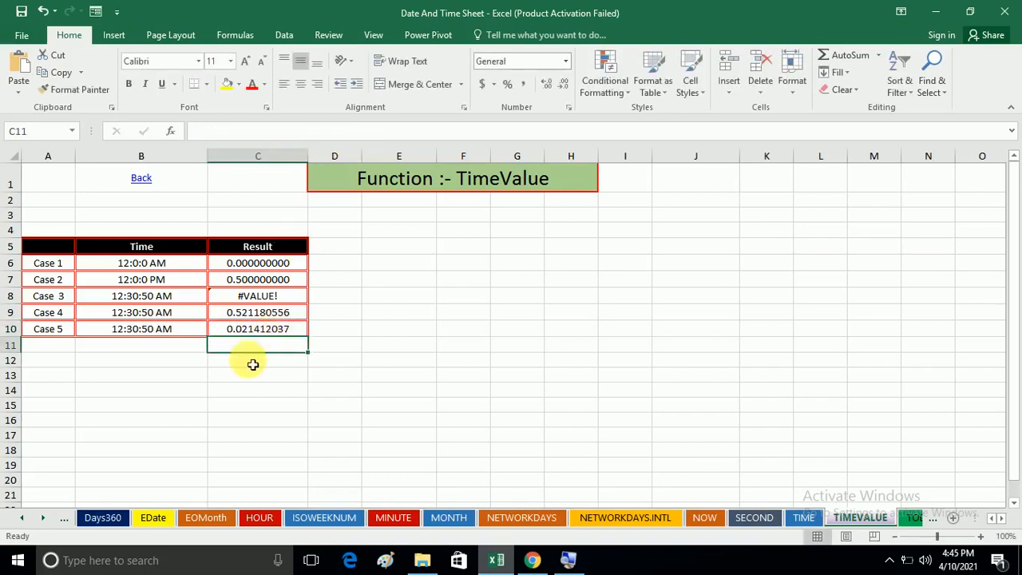
left_click(264, 332)
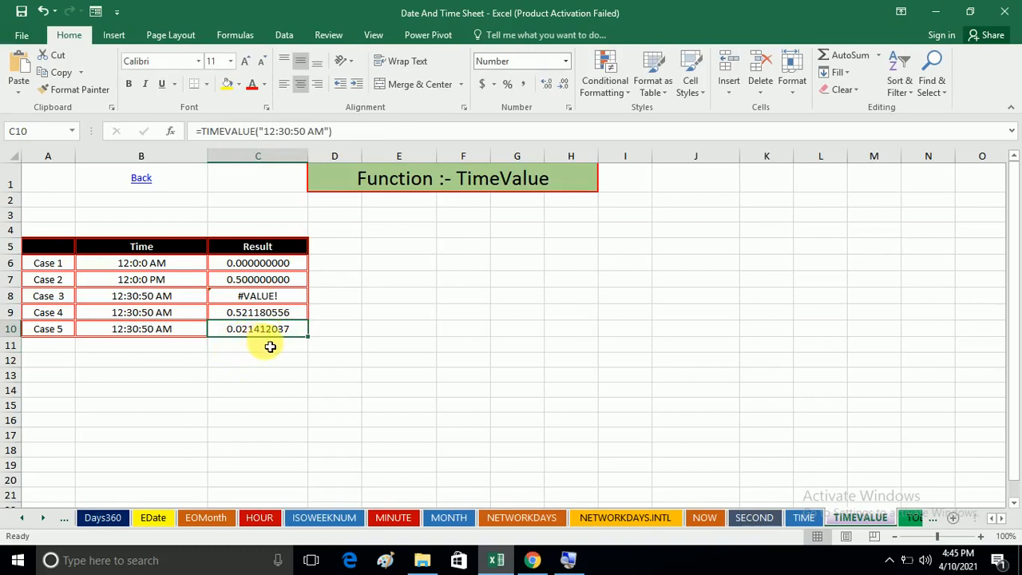
left_click(260, 318)
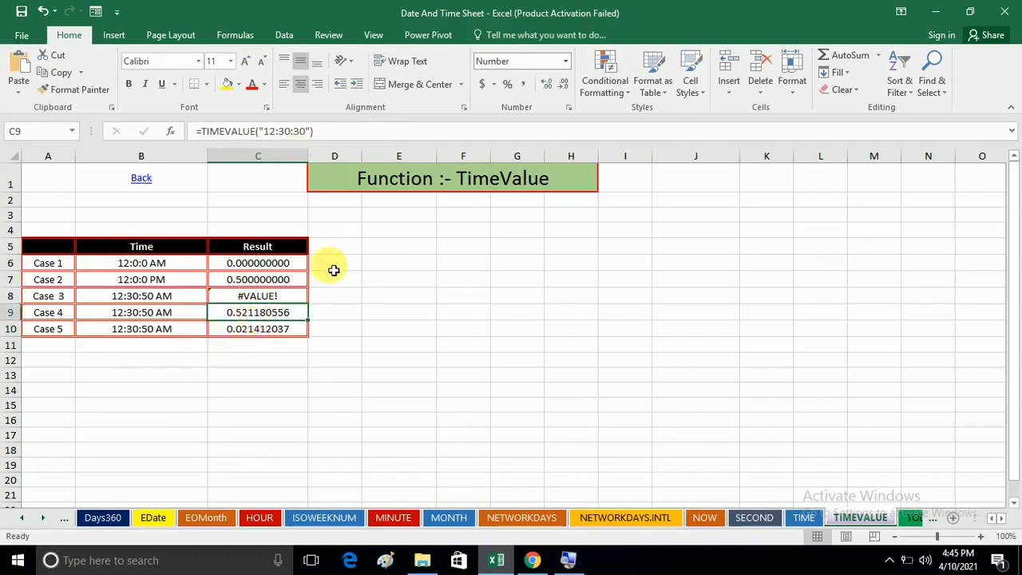
left_click(260, 328)
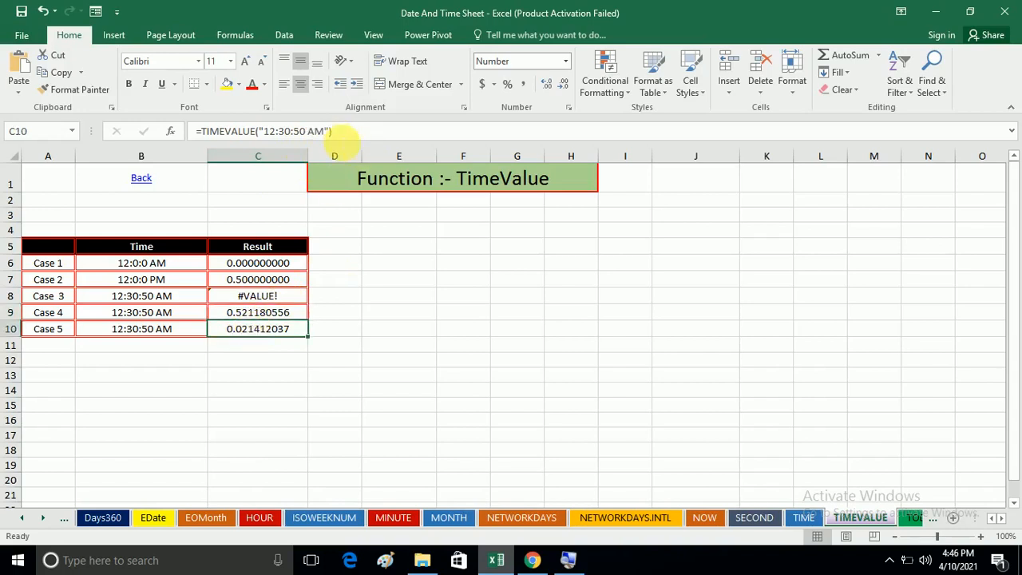
Try the Case 5 formula in C10 as =TIMEVALUE("12:30:50 PM"), and undo the change
left_click(327, 132)
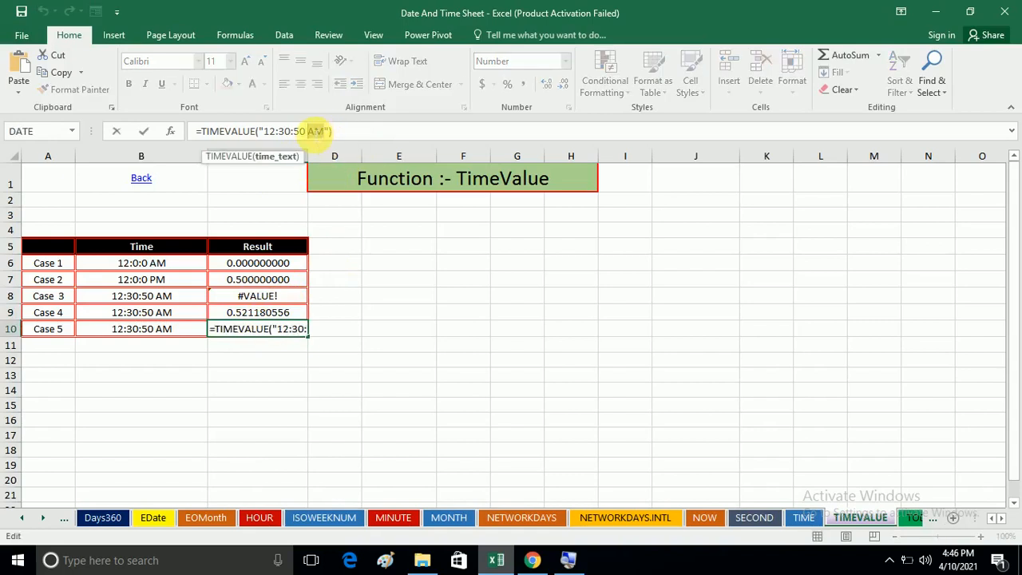
key("BackSpace")
key("BackSpace")
type("PM")
key("Return")
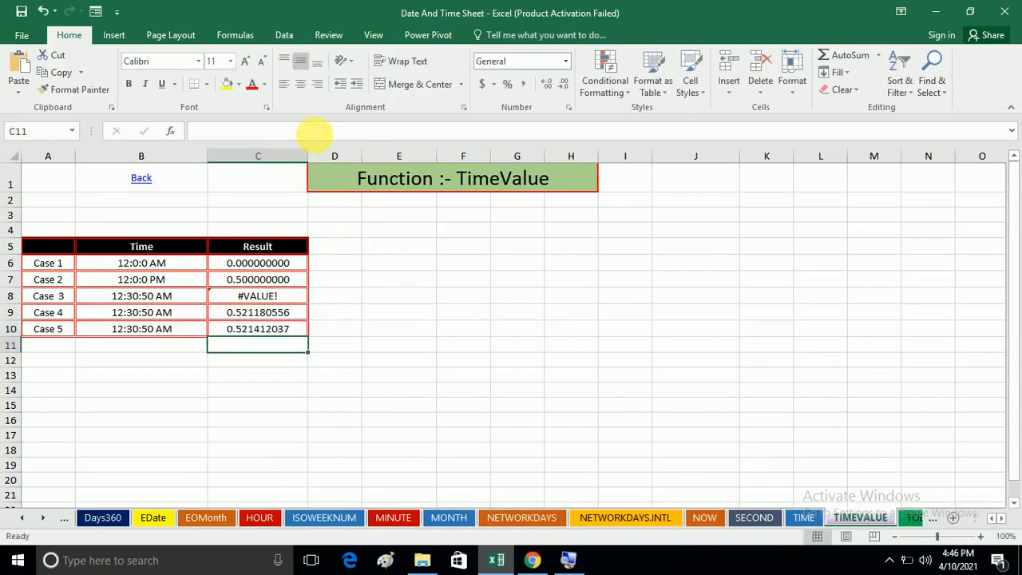
left_click(264, 330)
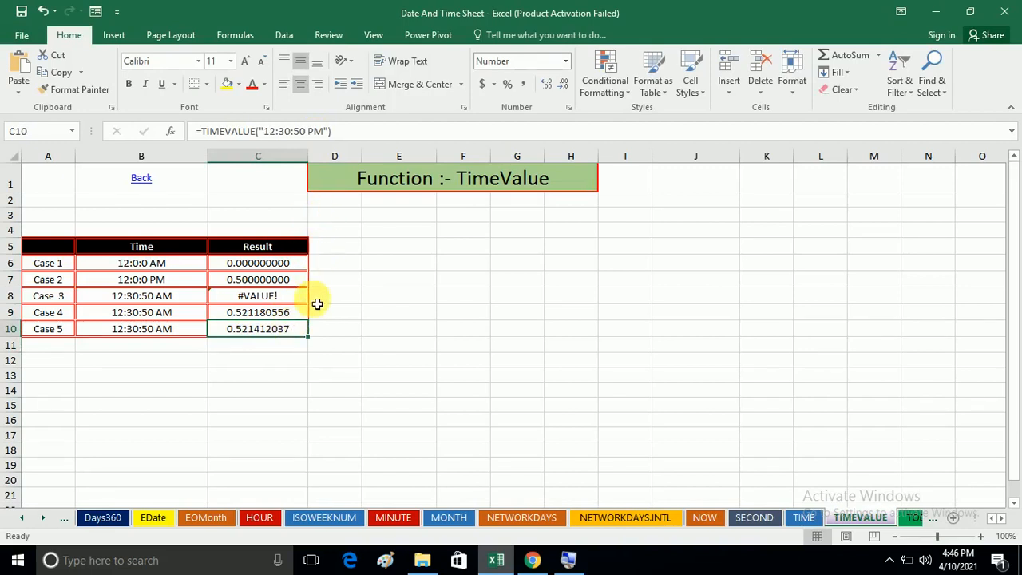
left_click(377, 396)
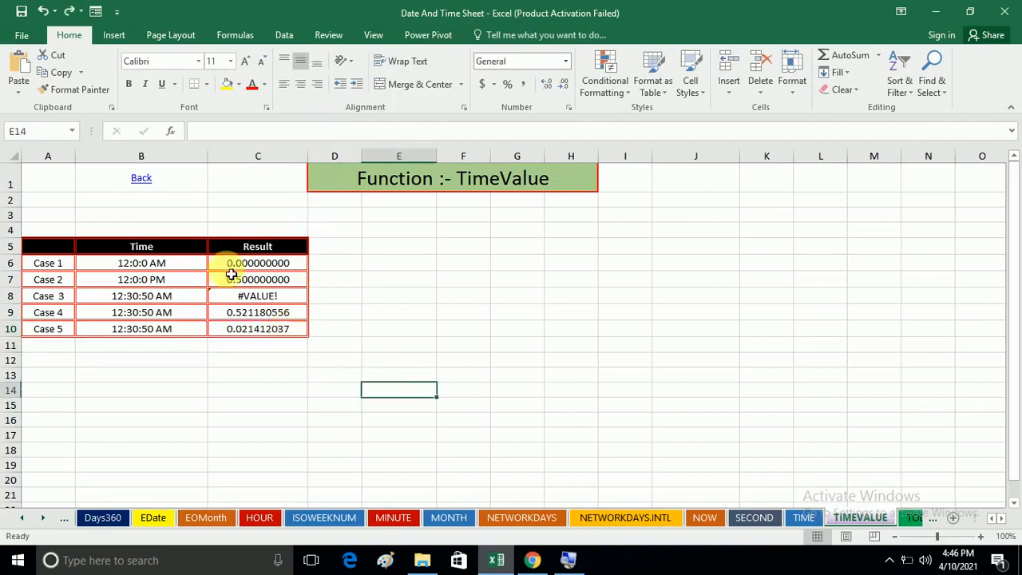
Return to the Date And Time Function index sheet and follow the link to the TODAY sheet
left_click(144, 181)
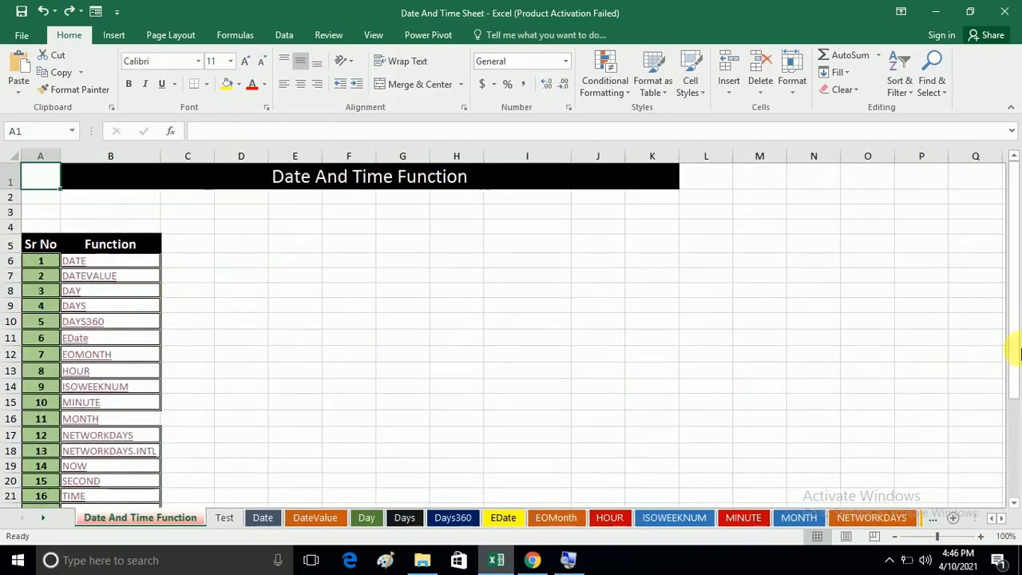
left_click_drag(1015, 340, 1016, 478)
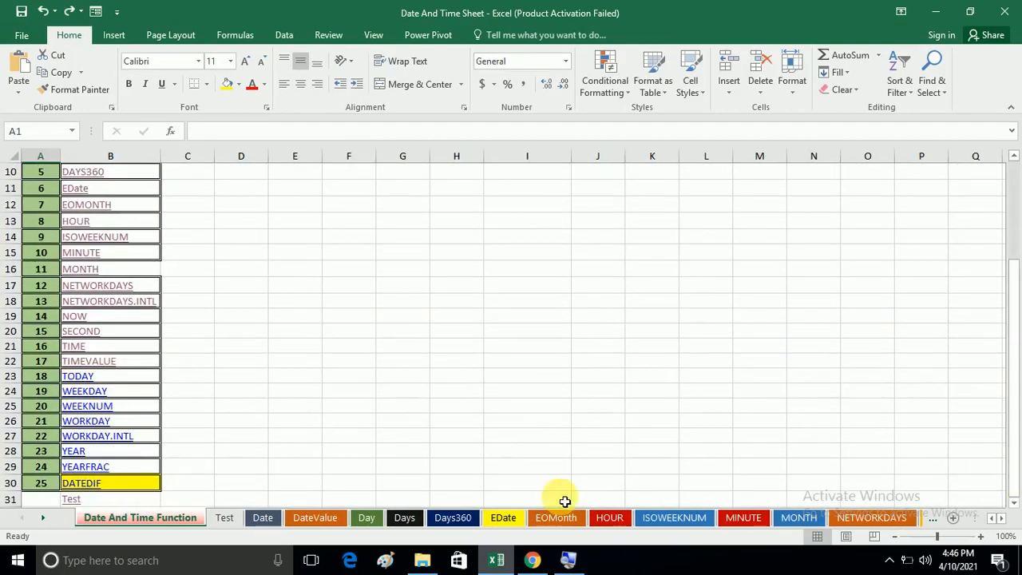
left_click(80, 376)
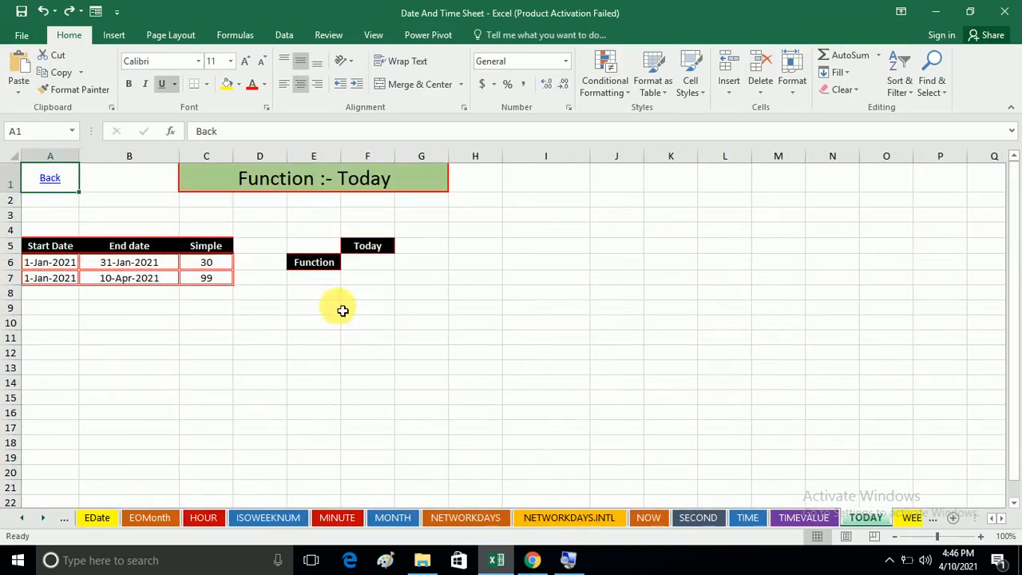
left_click(304, 310)
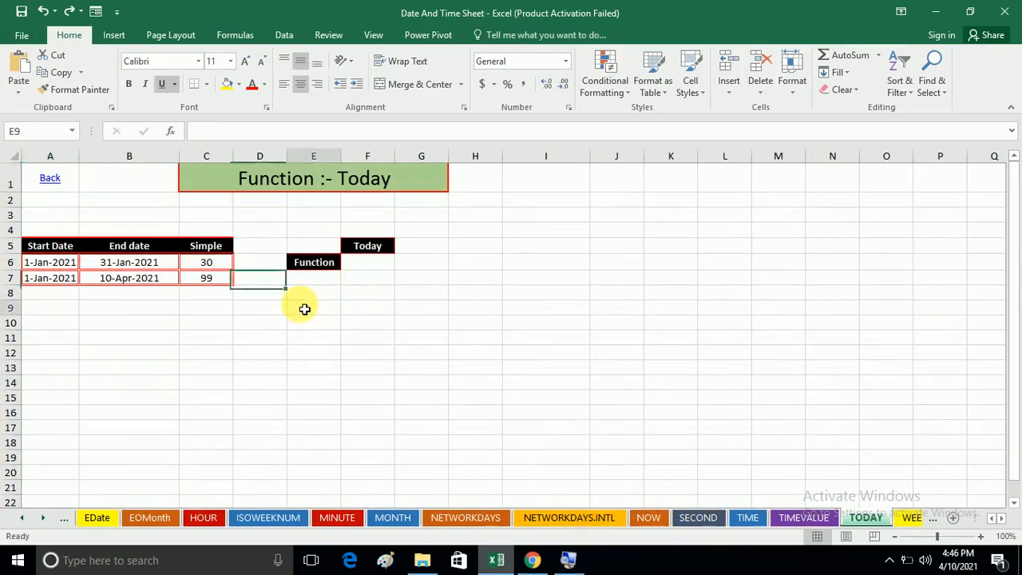
type("=ta")
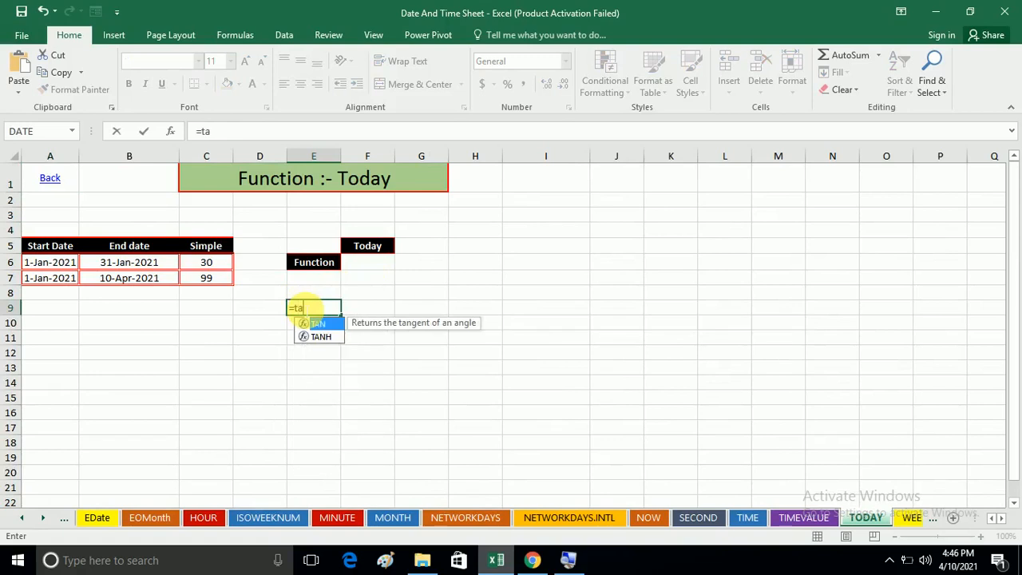
key("BackSpace")
type("od")
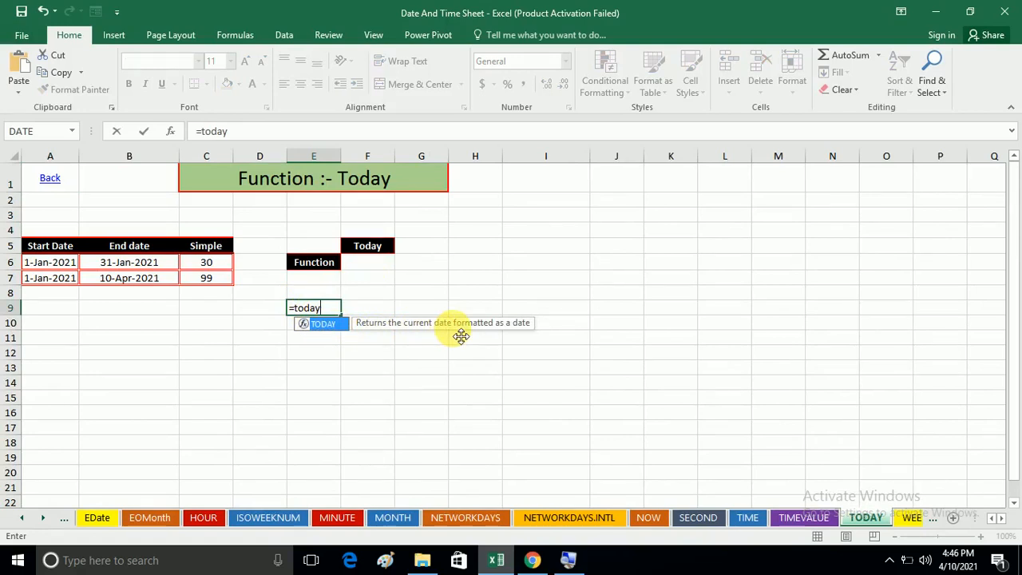
key("Escape")
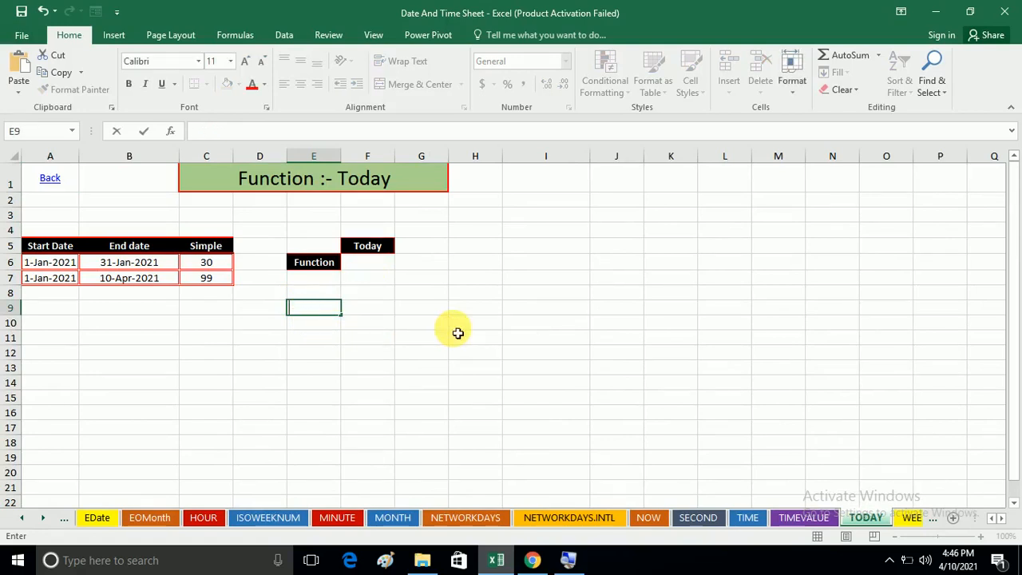
Enter =TODAY() in F6, below the Today header
left_click(374, 268)
type("=today")
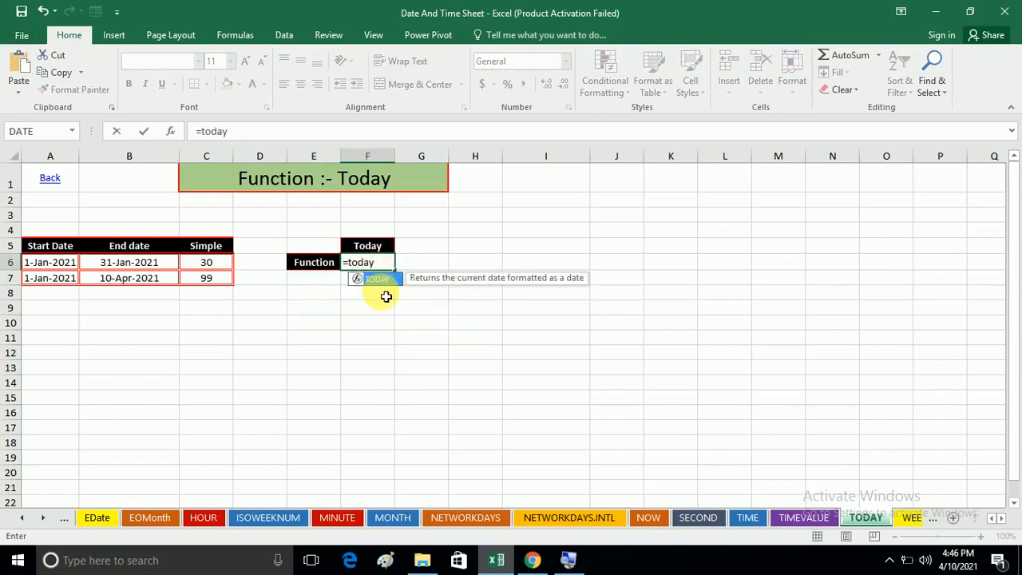
double_click(381, 285)
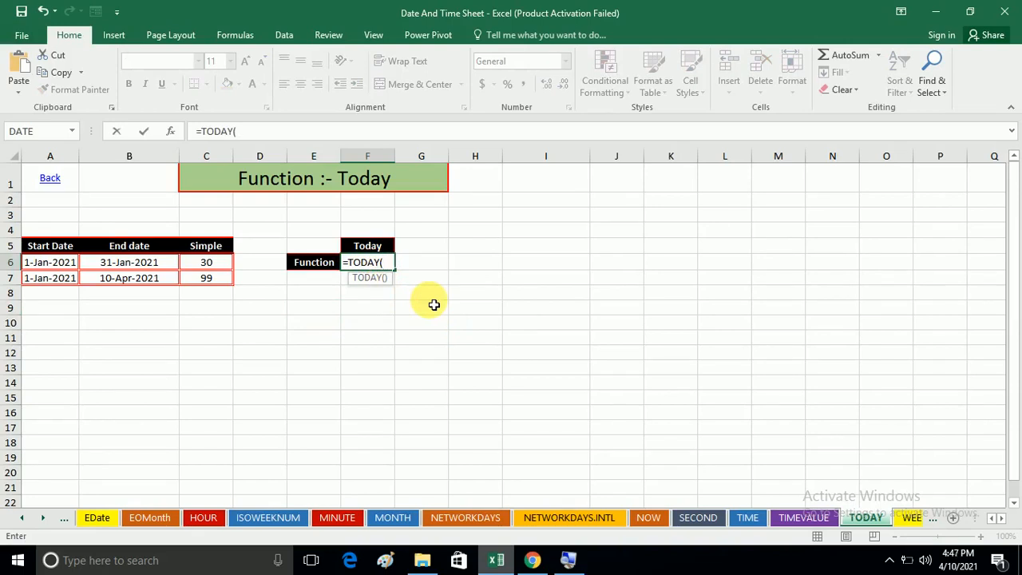
type(")")
key("Return")
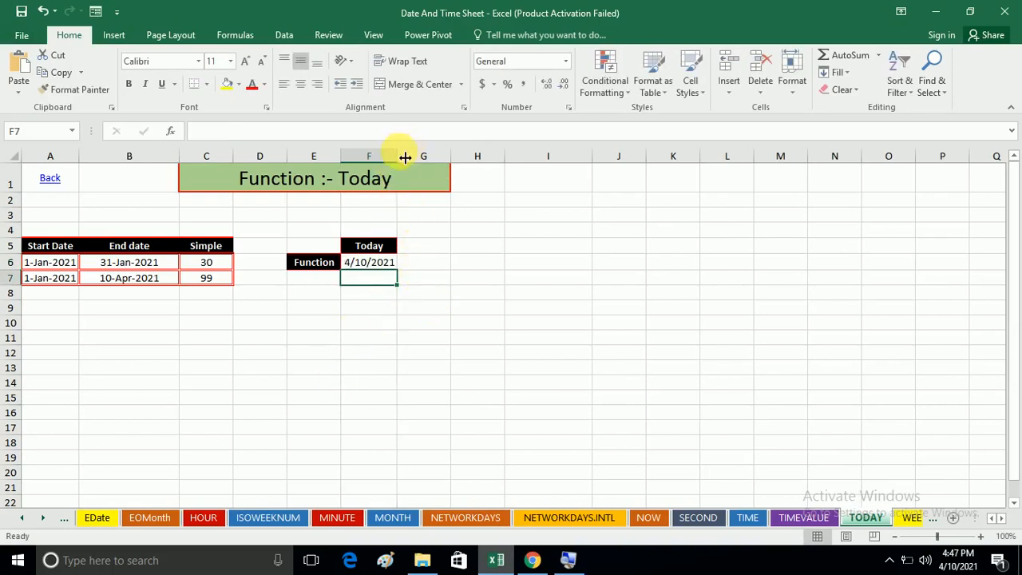
Widen column F and format the date in F6 with the 14-Mar-2012 date type
left_click_drag(417, 164, 421, 164)
left_click(387, 263)
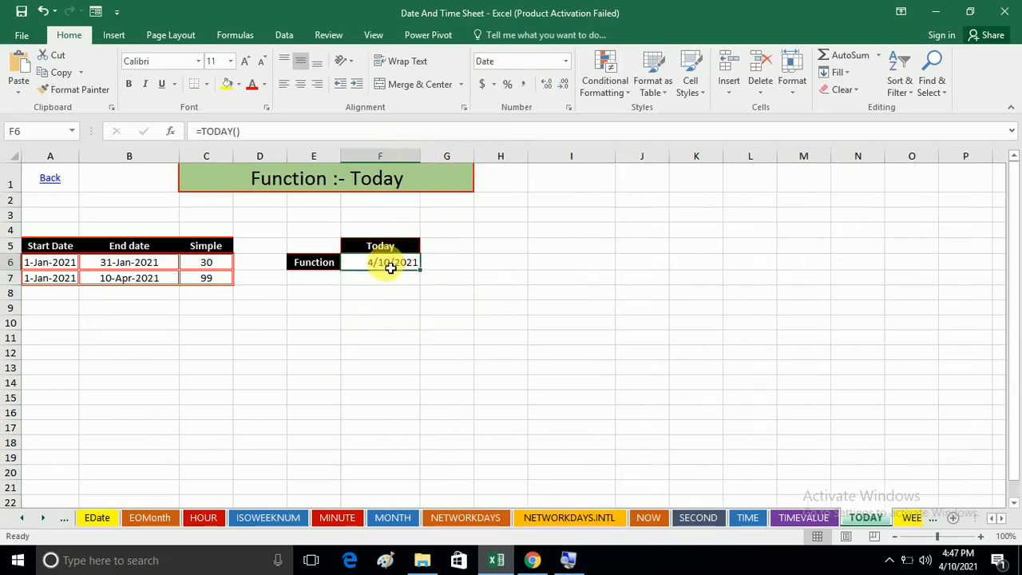
right_click(386, 267)
left_click(439, 477)
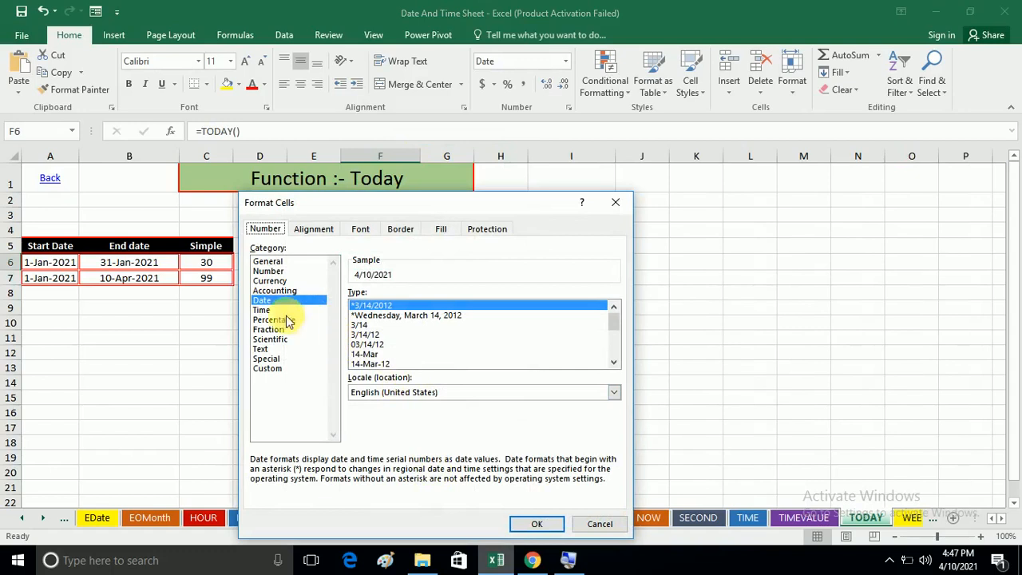
scroll(613, 335, "down", 3)
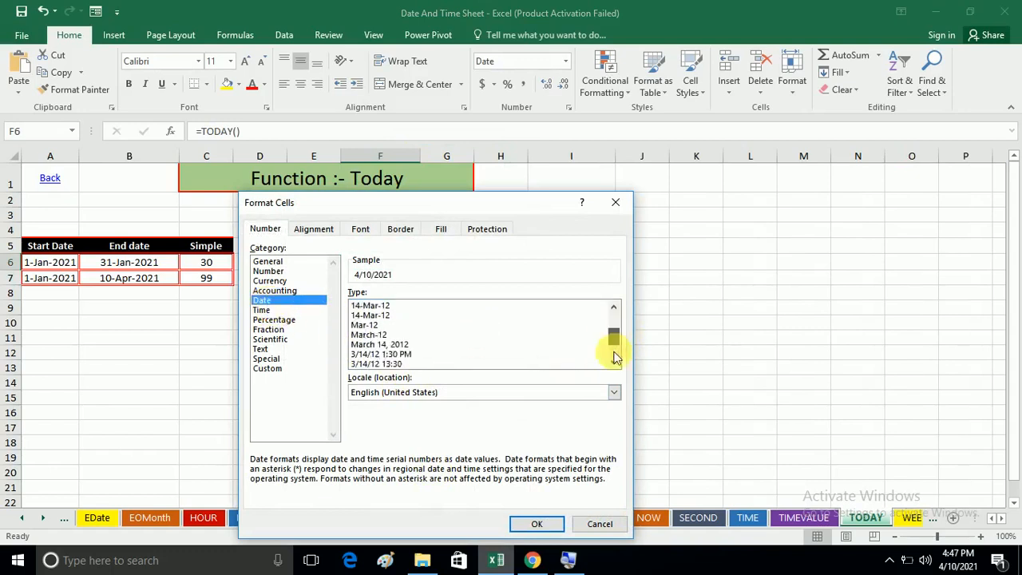
left_click(372, 363)
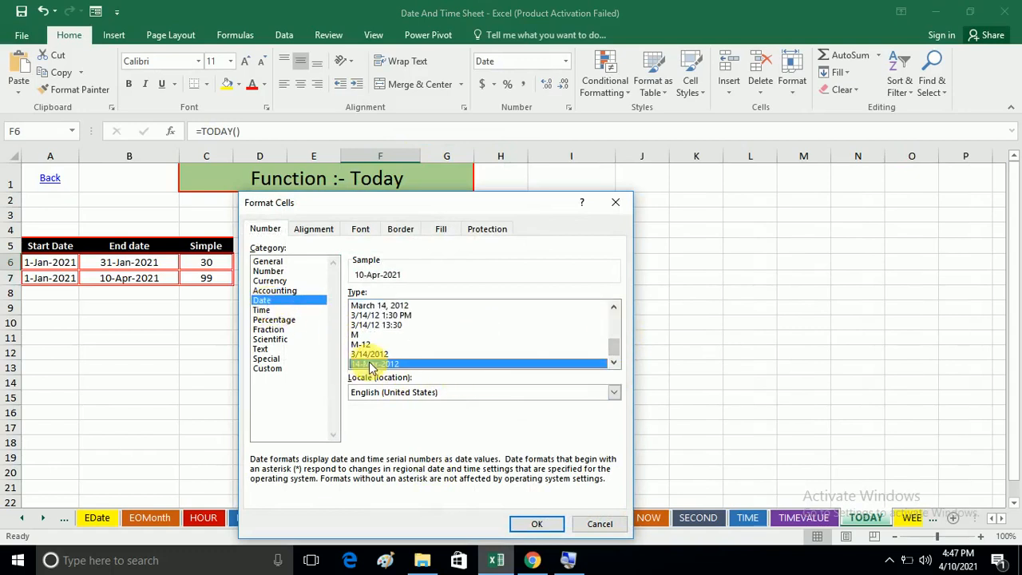
left_click(537, 525)
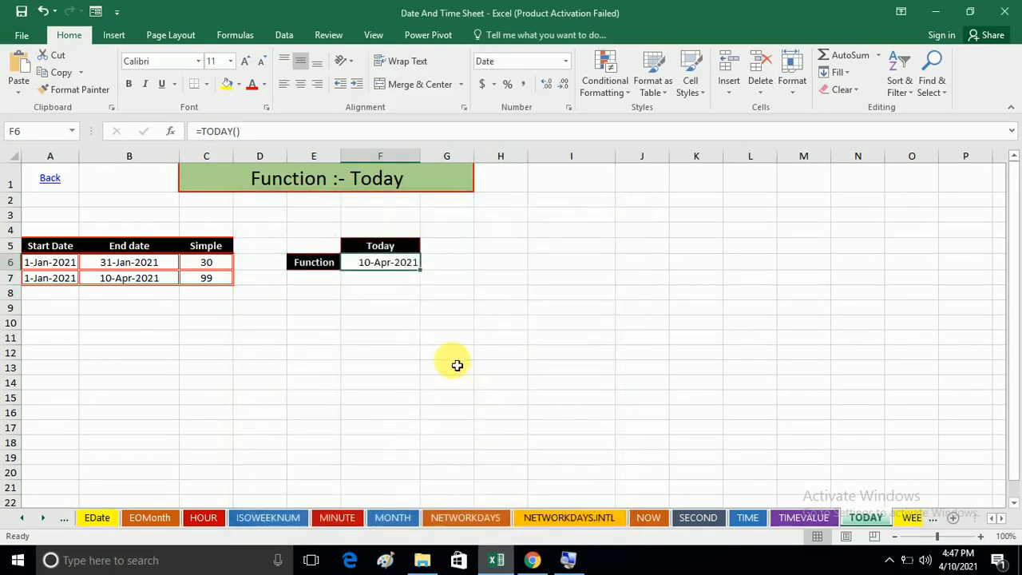
Examine the subtraction formulas in the Simple column, C6:C7, alongside their start and end dates
left_click(381, 295)
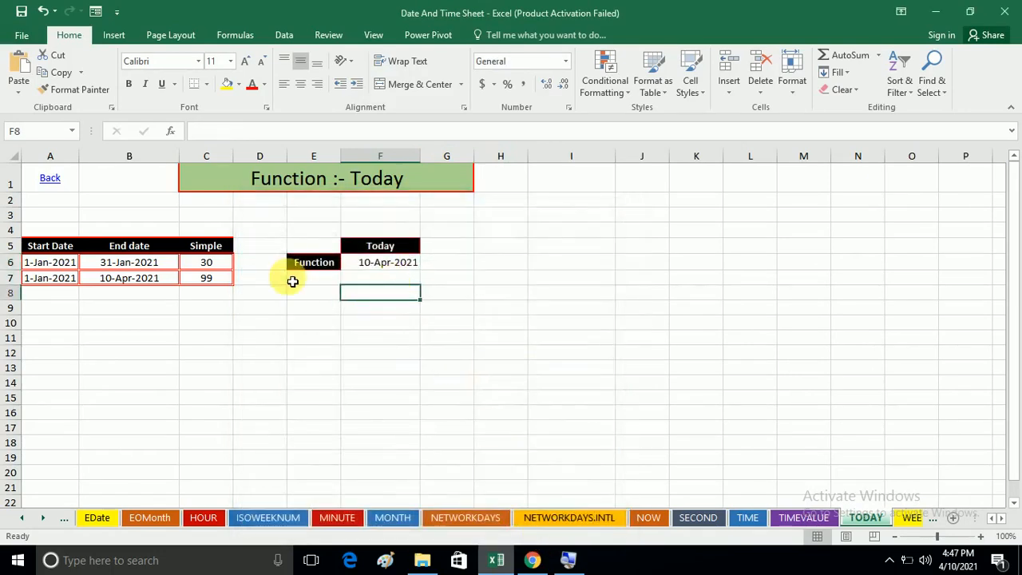
left_click(224, 268)
left_click(225, 280)
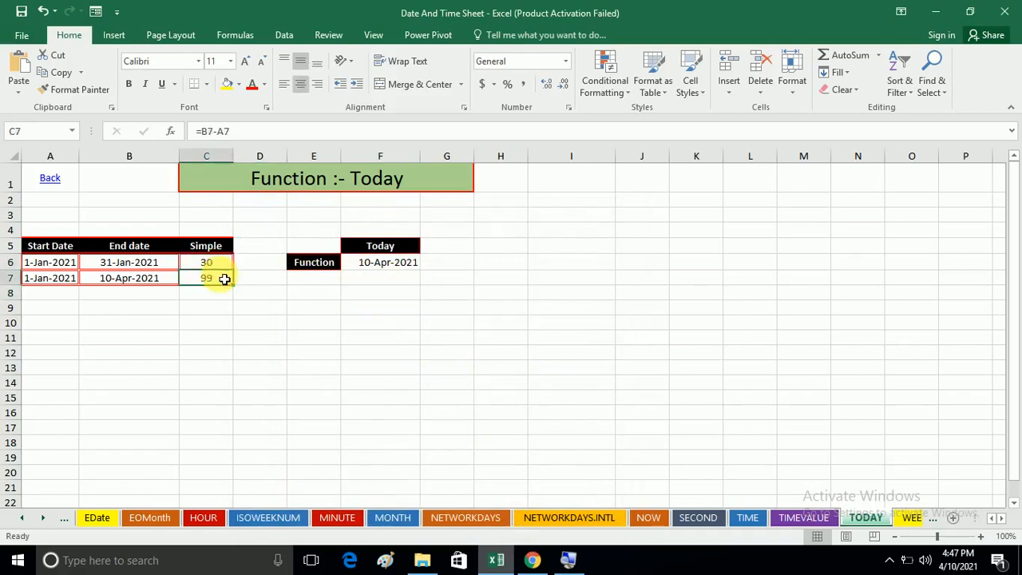
left_click(204, 250)
left_click(215, 307)
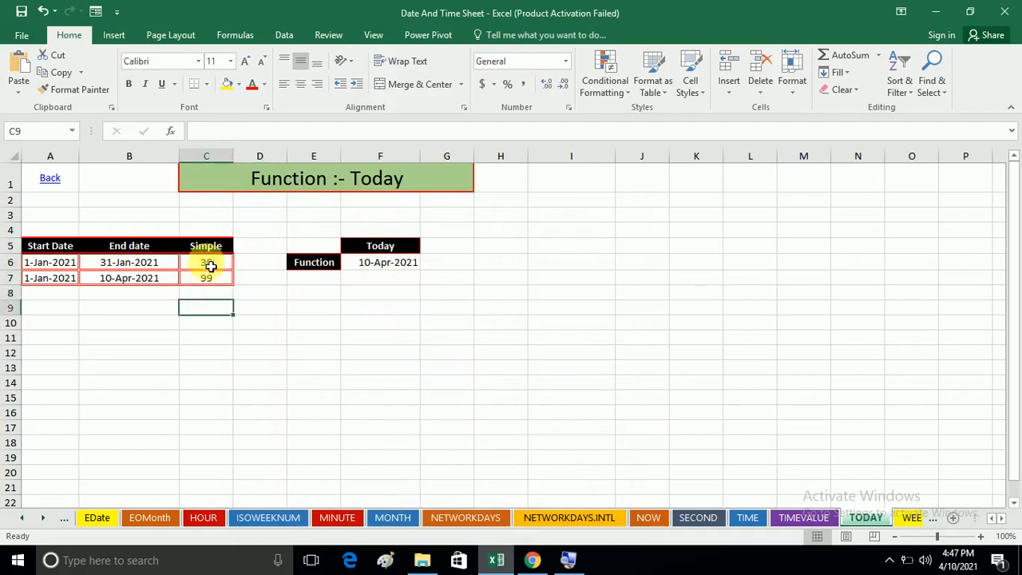
left_click_drag(210, 265, 211, 279)
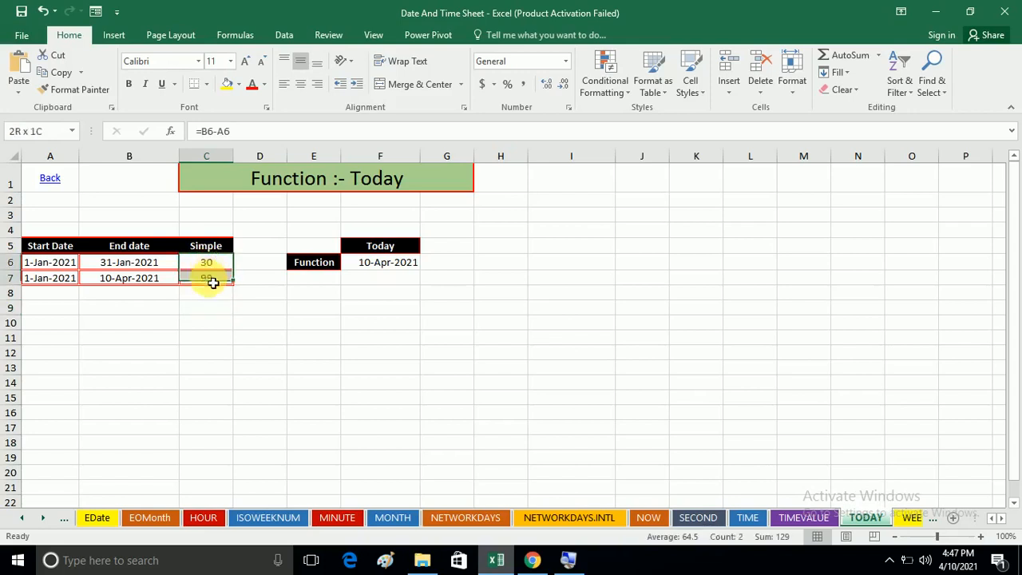
left_click(226, 339)
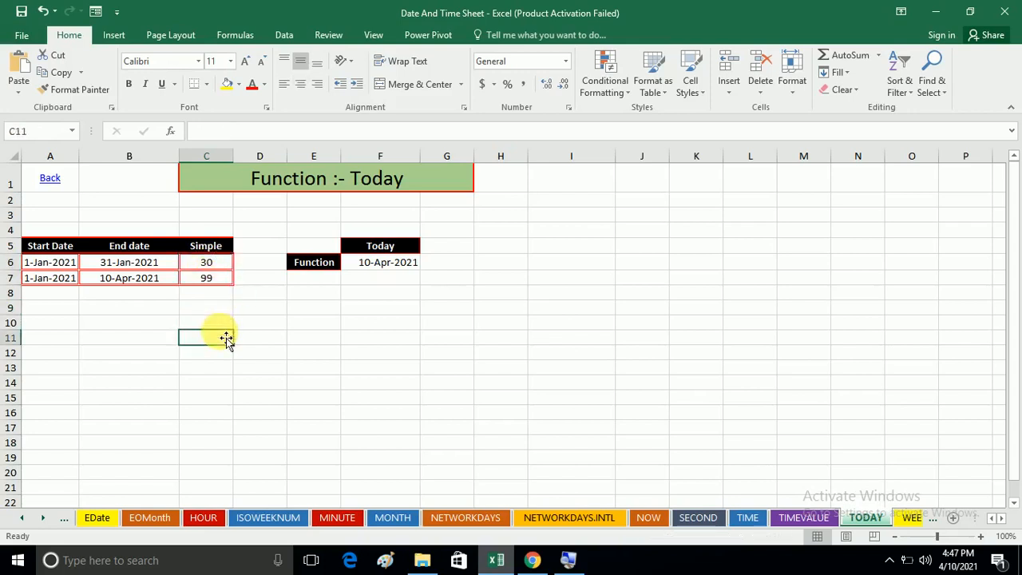
left_click(210, 265)
left_click(329, 292)
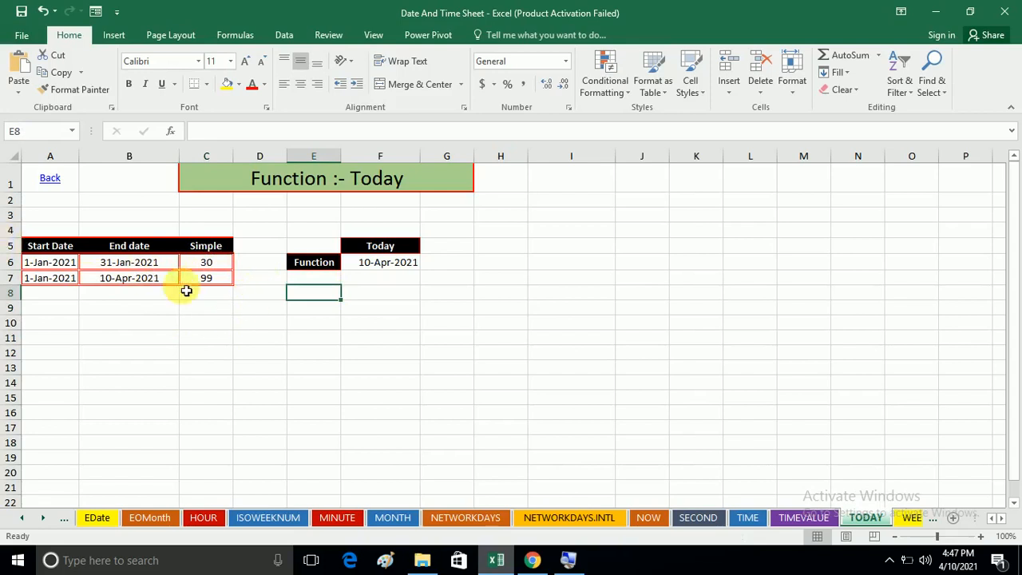
left_click(373, 324)
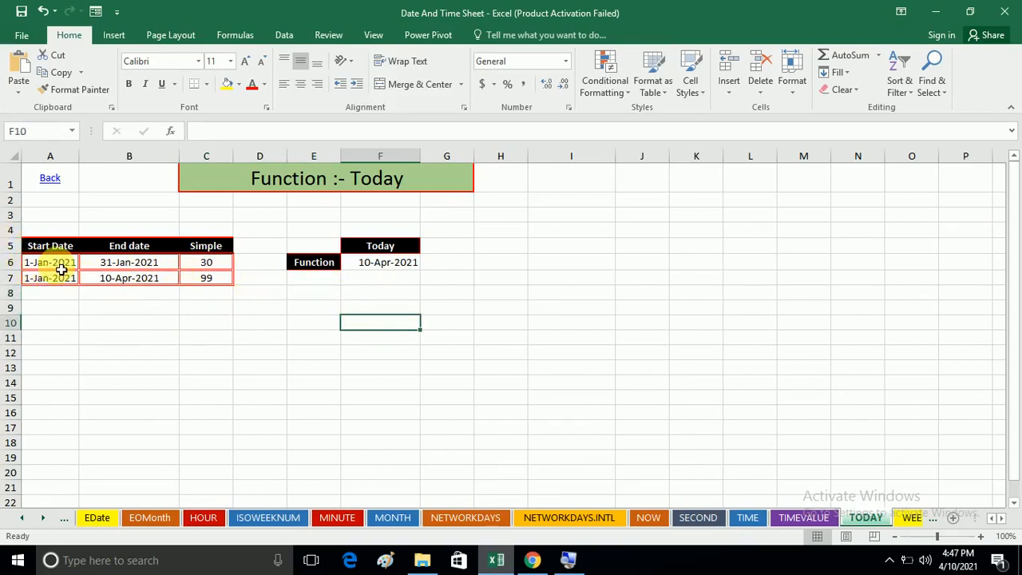
Enter =A6-F6 in G6 to subtract today's date from the start date
left_click(452, 270)
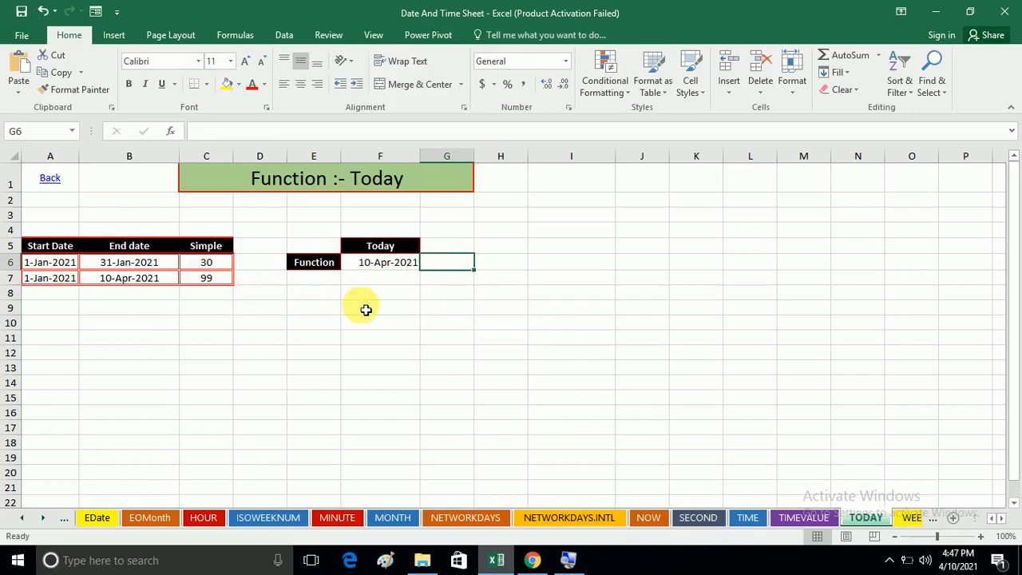
type("=")
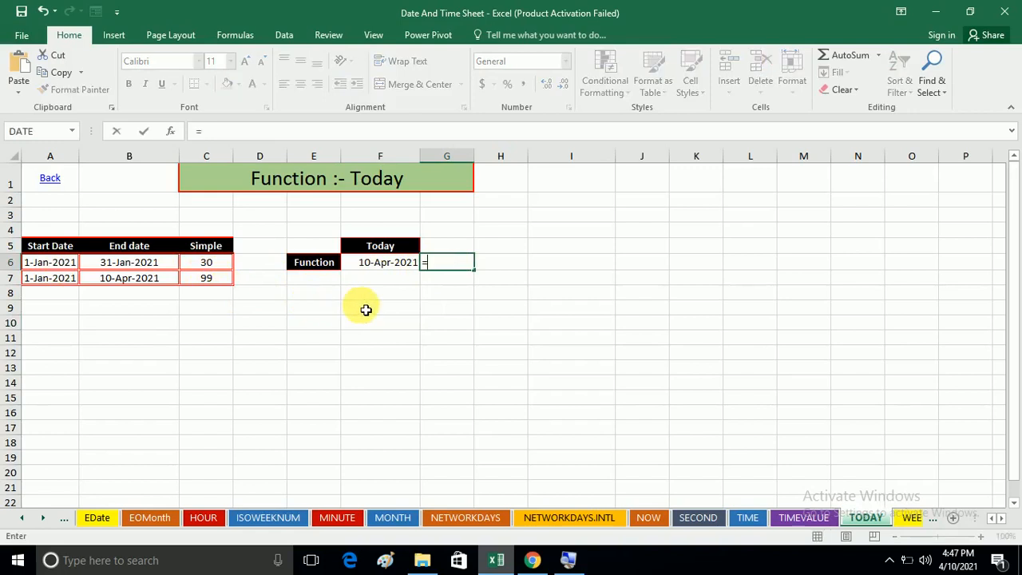
left_click(65, 271)
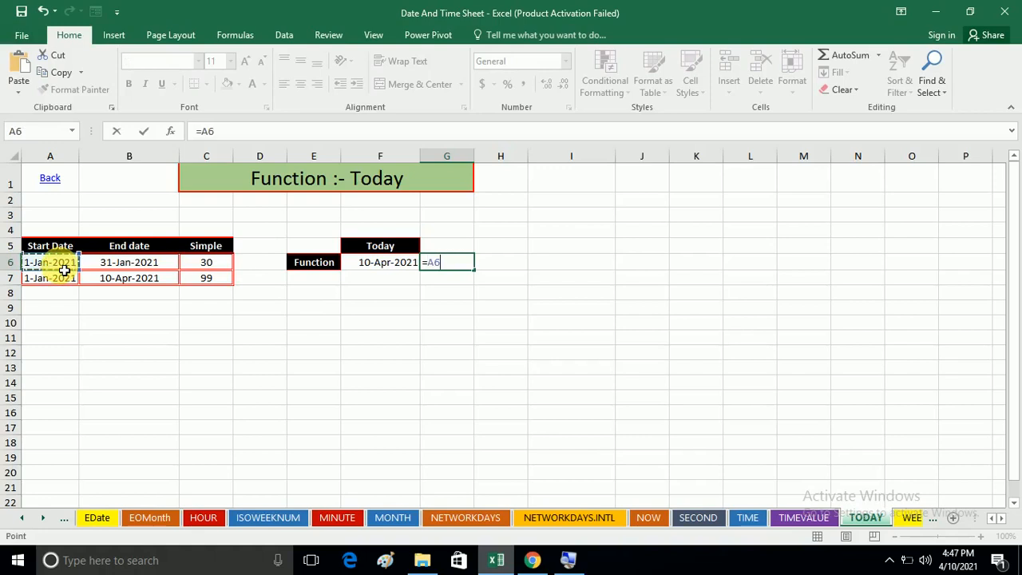
type("-")
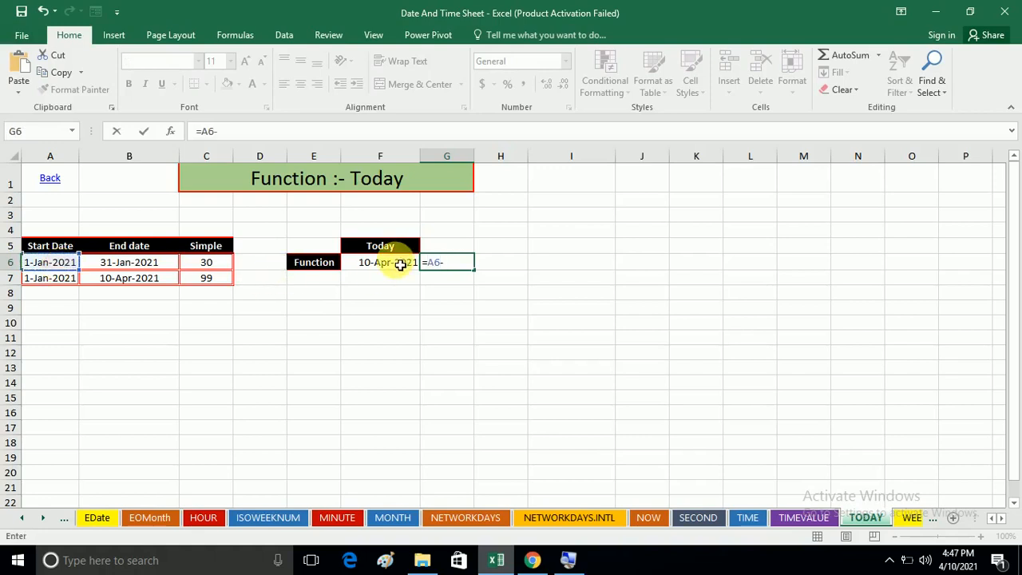
left_click(400, 264)
key("Return")
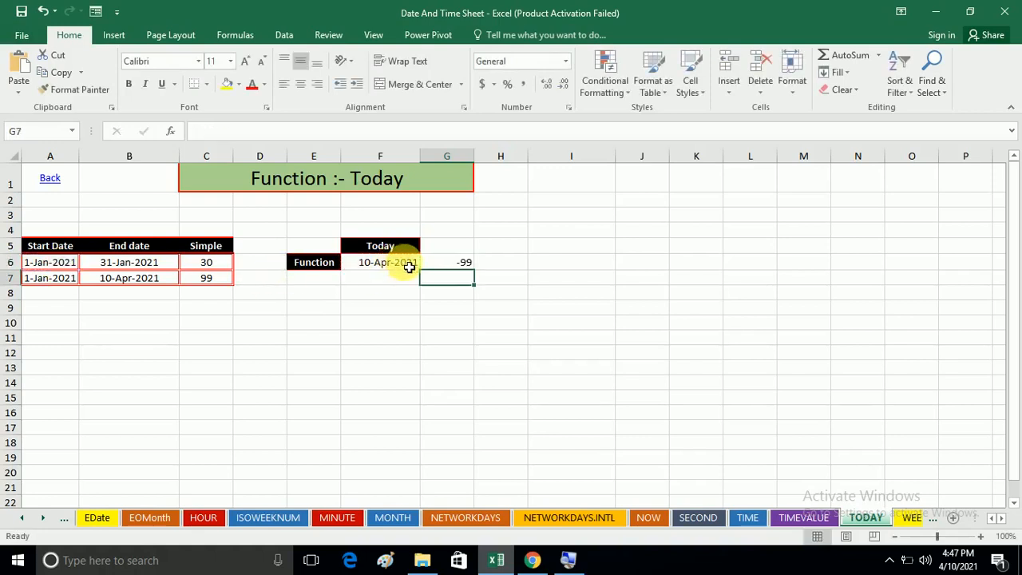
Try appending a multiplication to the end of the =A6-F6 formula in G6, and undo the edit
left_click(462, 269)
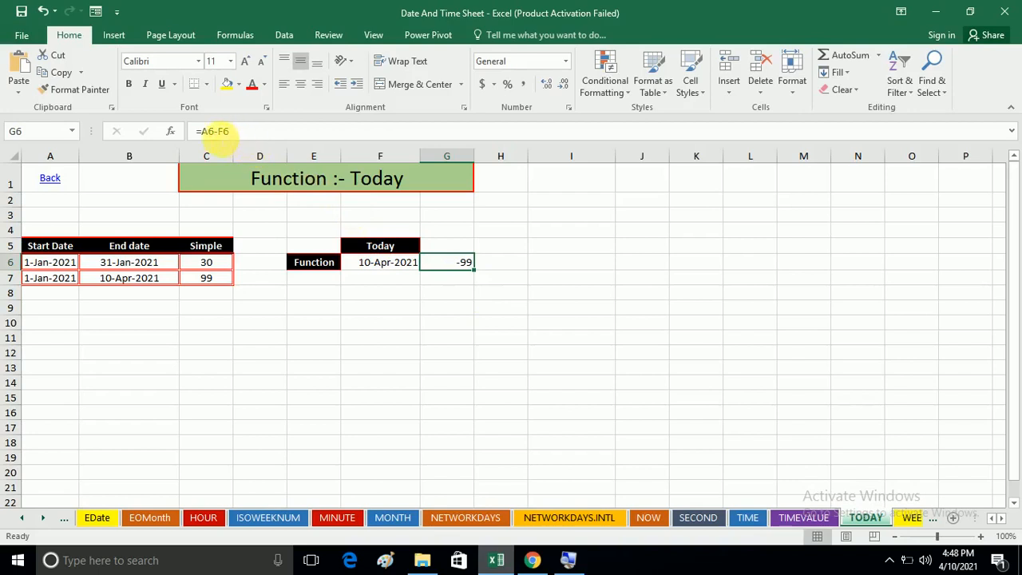
left_click(213, 132)
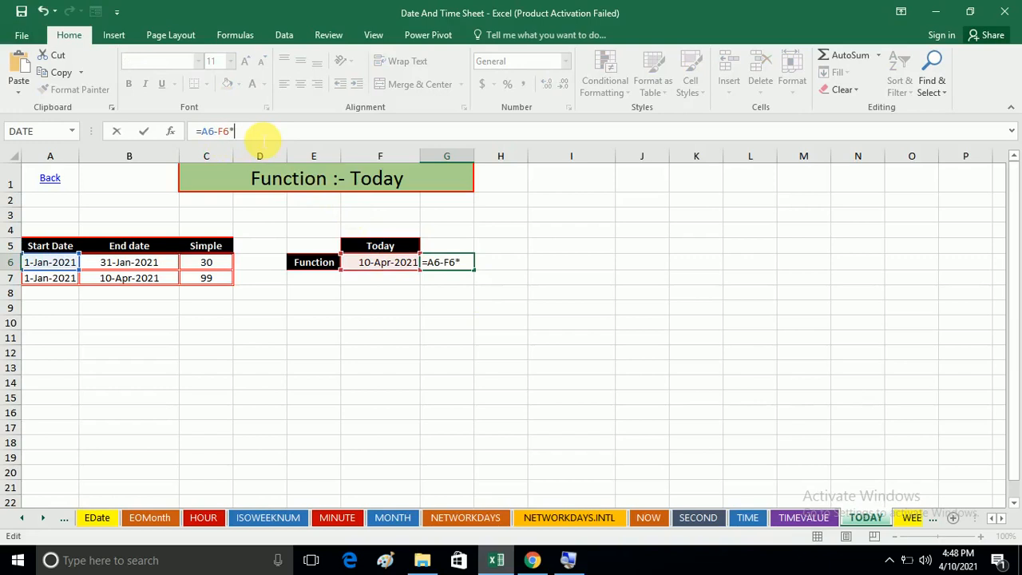
key("Return")
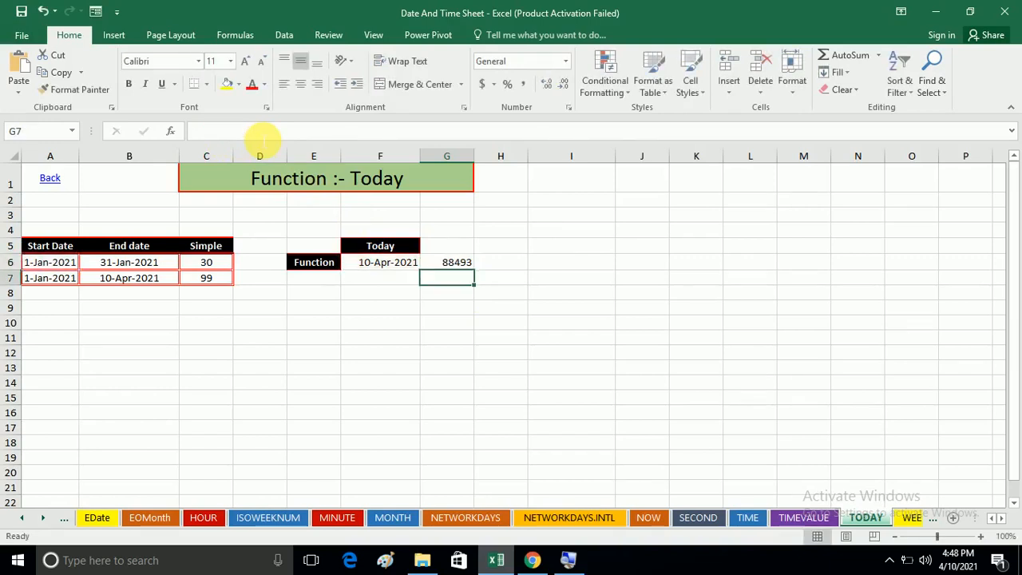
key("ctrl+z")
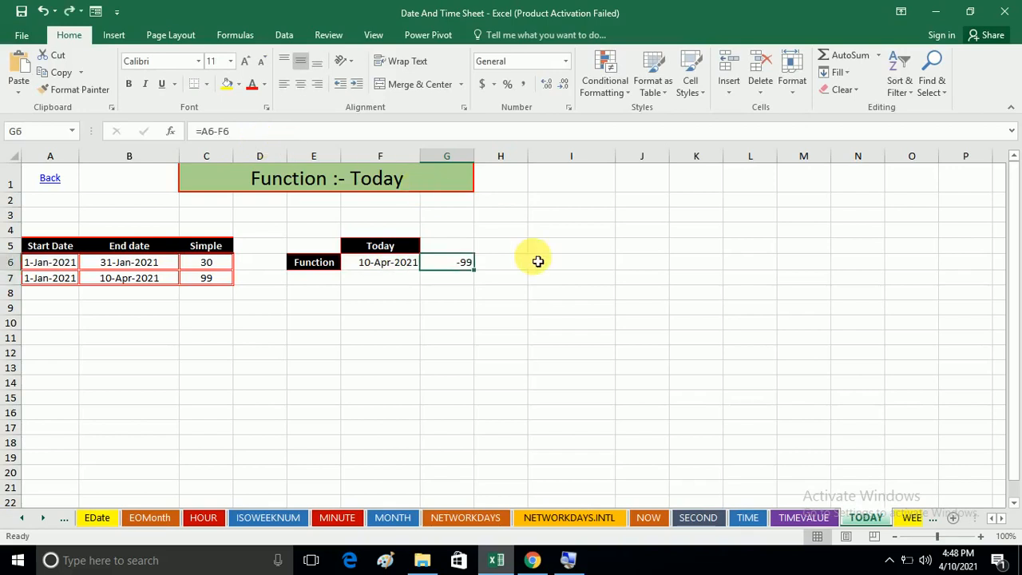
Replace the formula in G6 with =F6-A6 to subtract the start date from today's date
key("Delete")
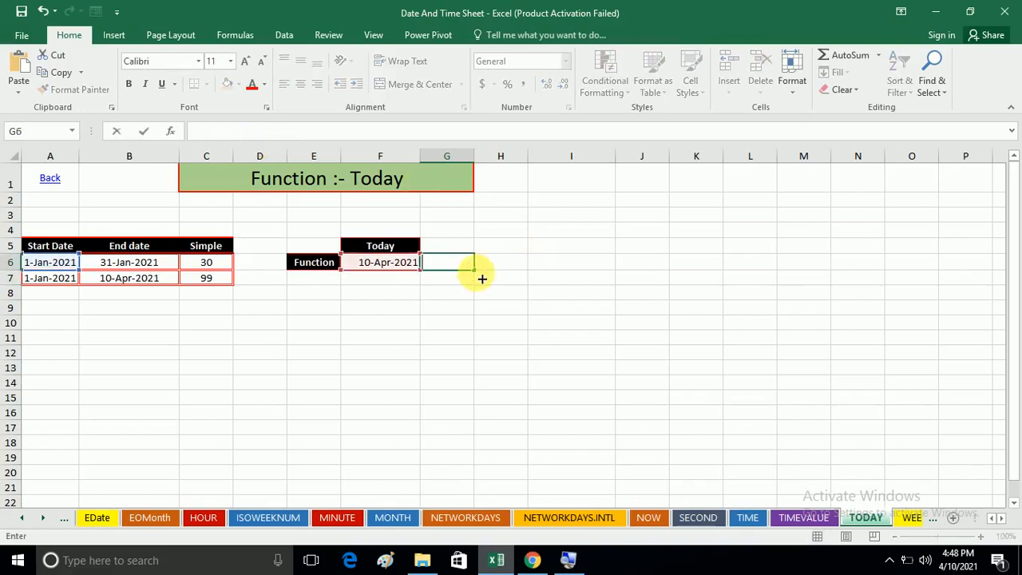
left_click(445, 292)
left_click(445, 278)
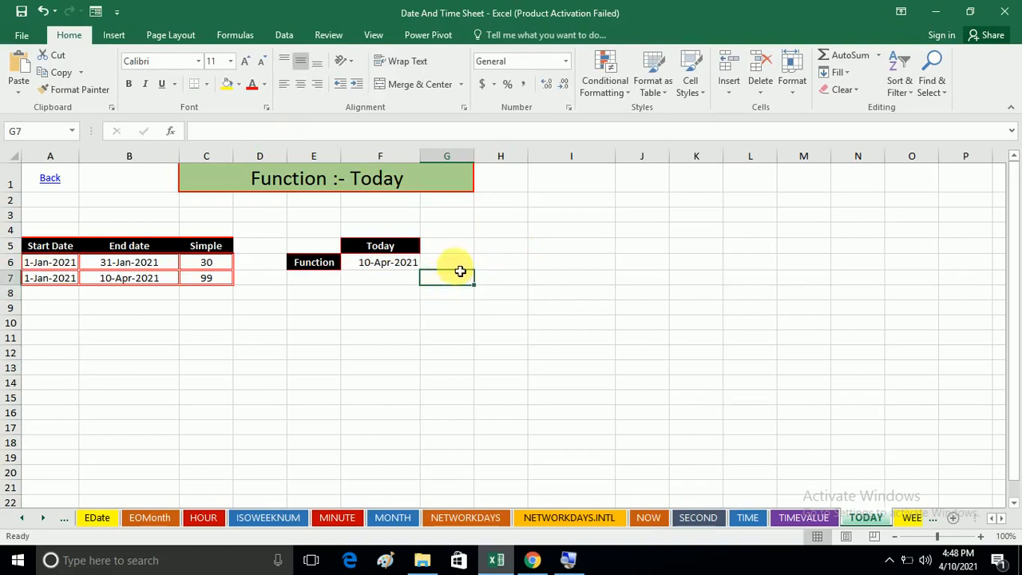
left_click(461, 269)
type("=")
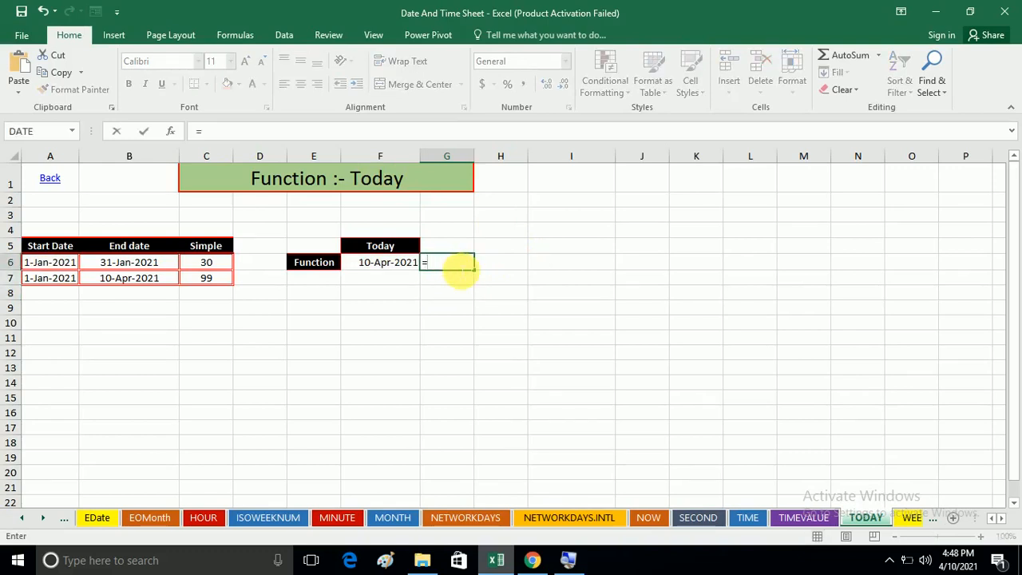
left_click(407, 270)
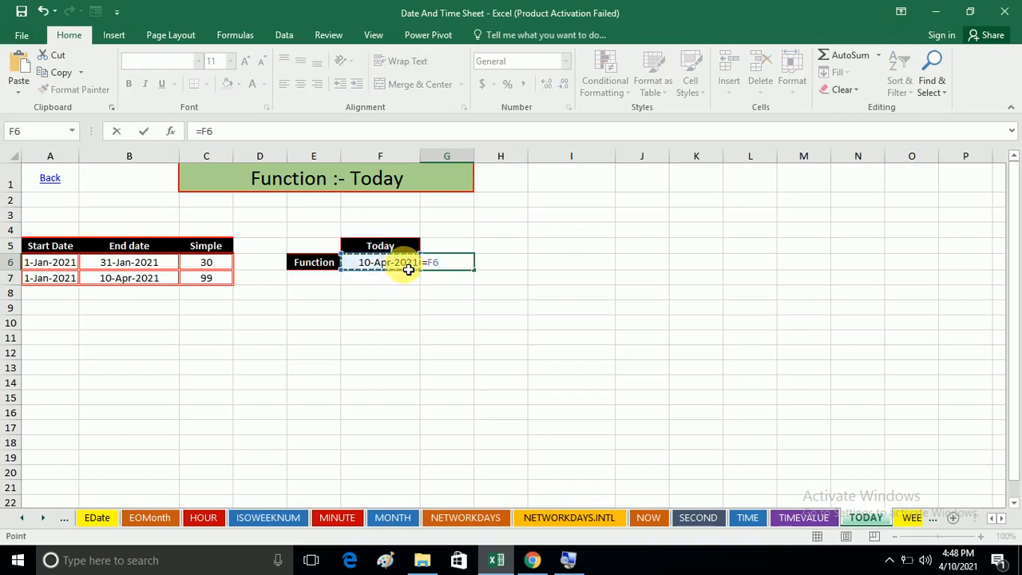
type("-")
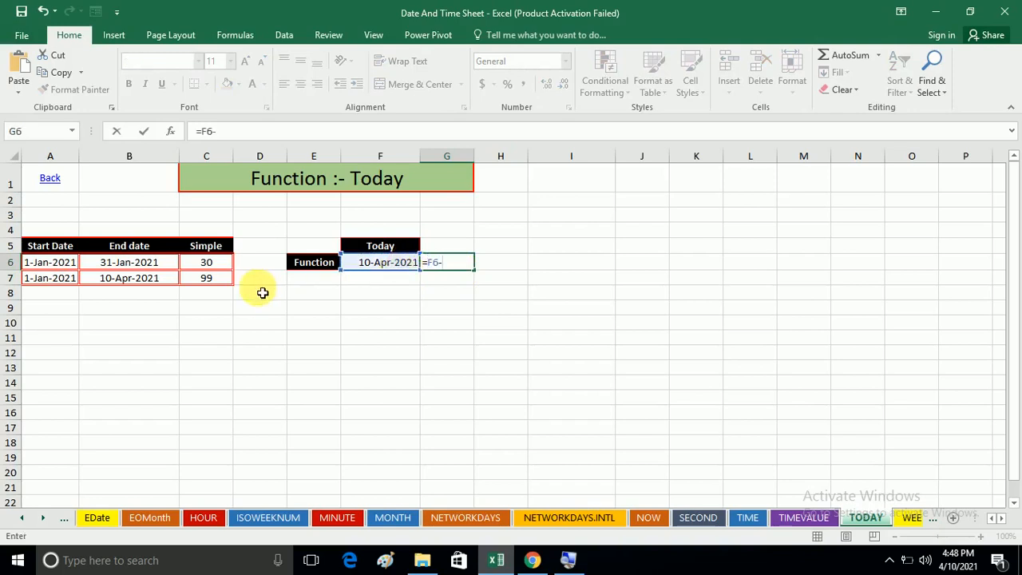
left_click(69, 266)
key("ctrl+Return")
key("Return")
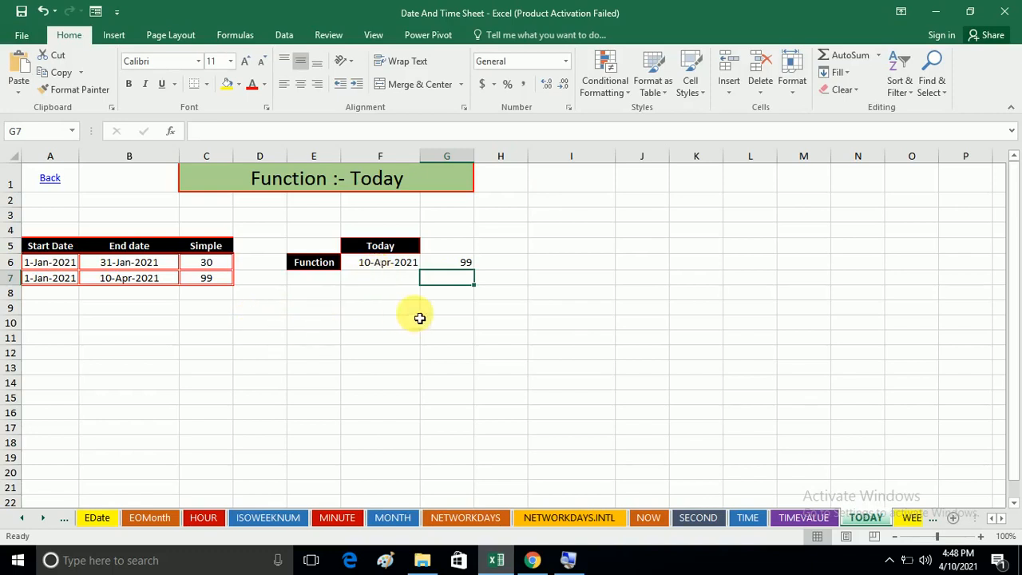
Enter =TODAY()-A6 in G7 to calculate the days since the start date directly with the TODAY function
type("=")
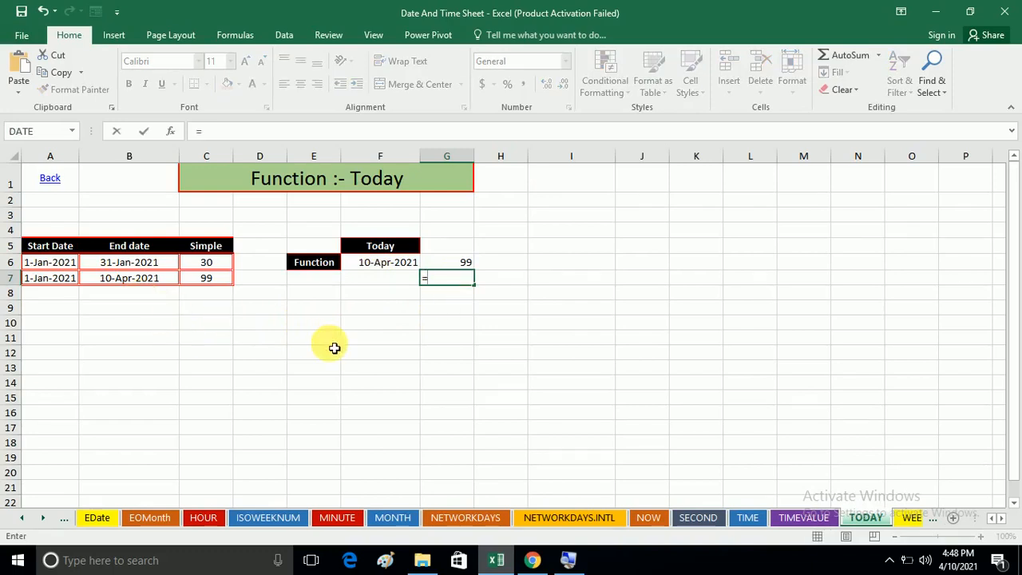
type("to")
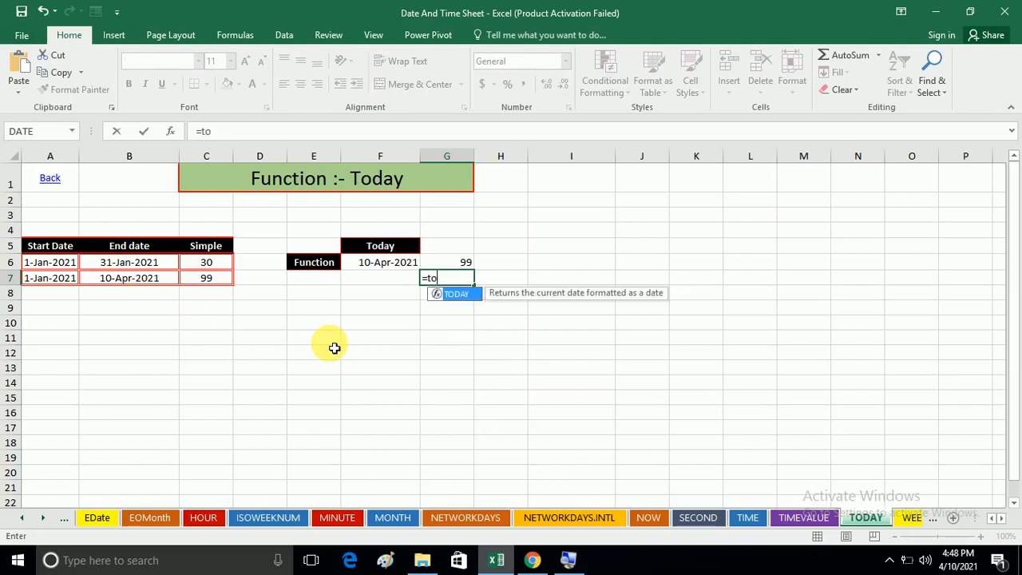
double_click(457, 294)
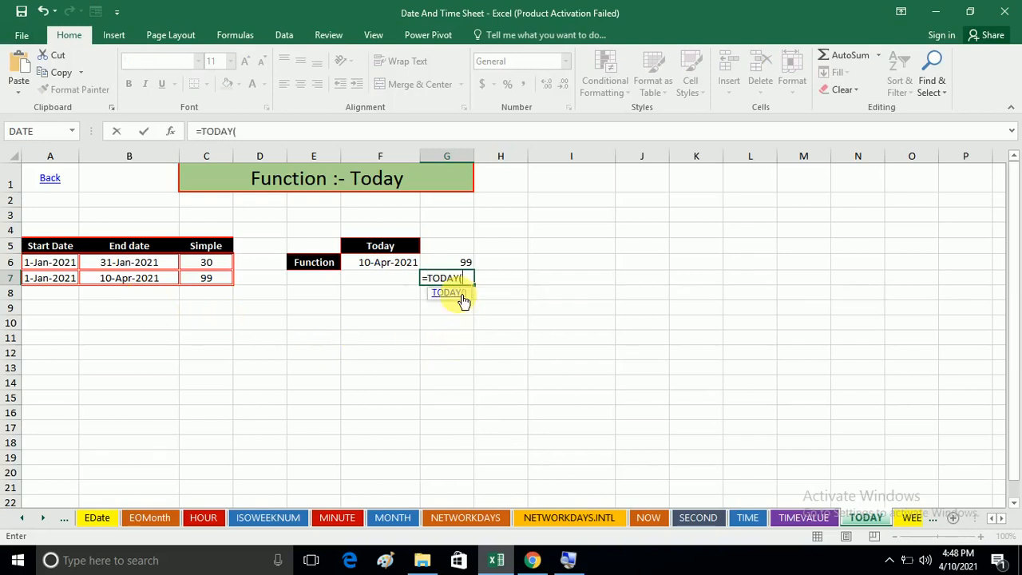
type(")-")
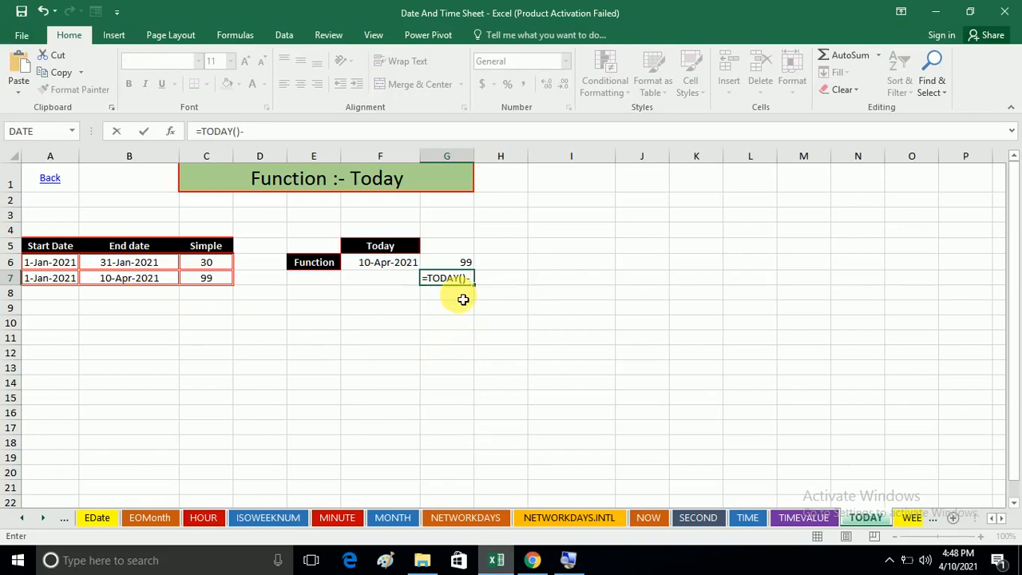
left_click(40, 264)
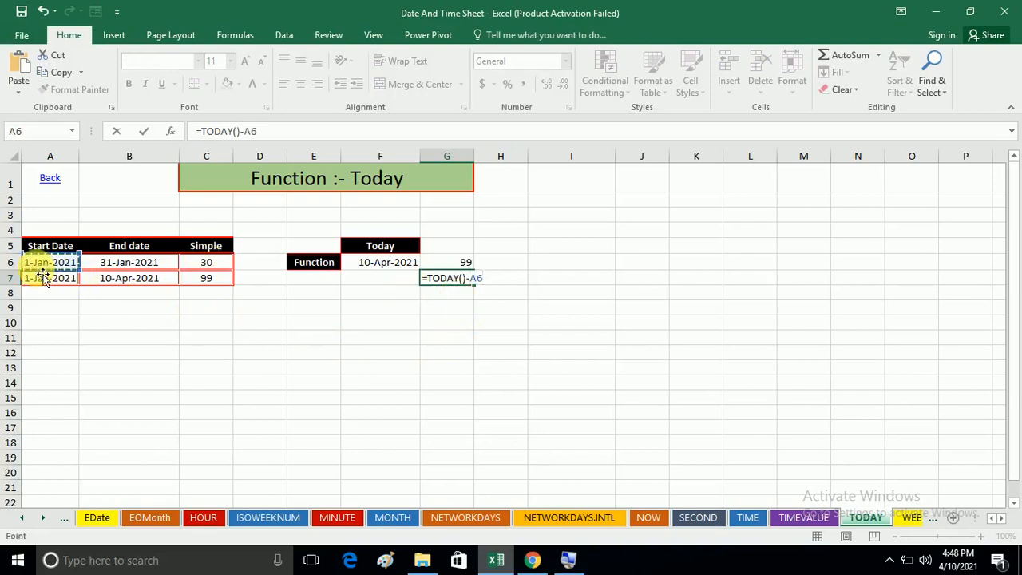
key("Return")
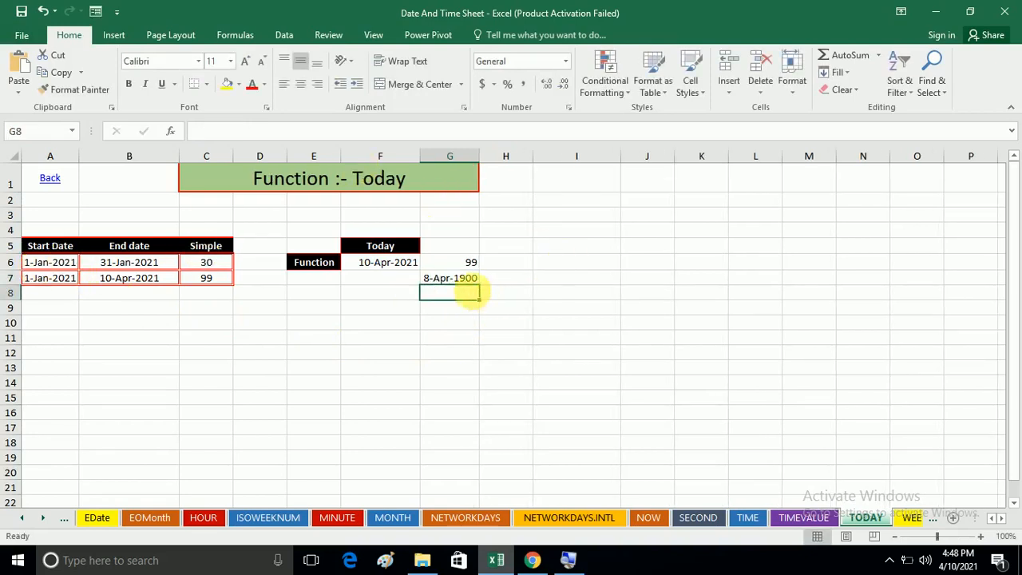
Format the result in G7 as a Number with 0 decimal places
left_click(450, 278)
right_click(450, 278)
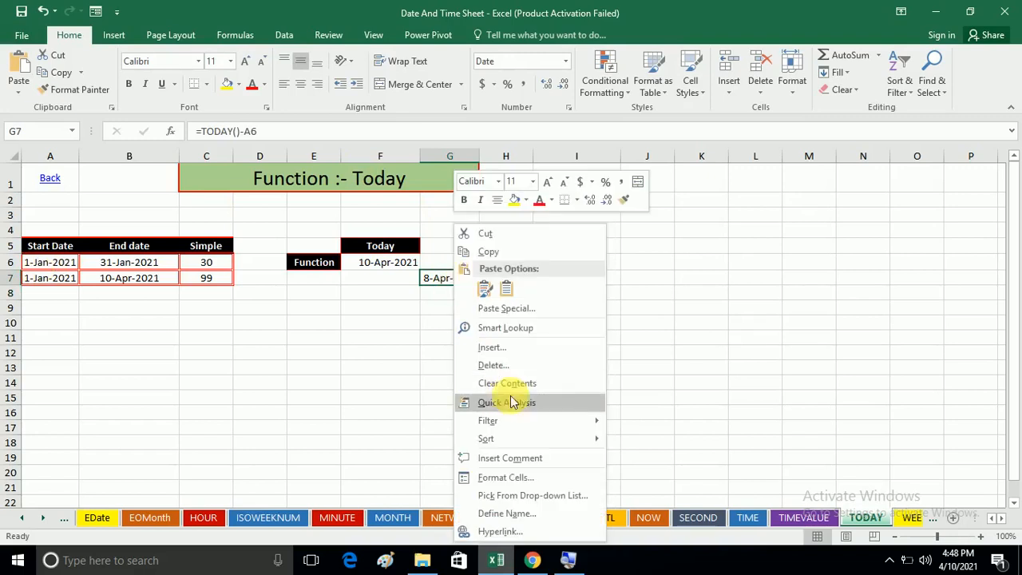
left_click(509, 475)
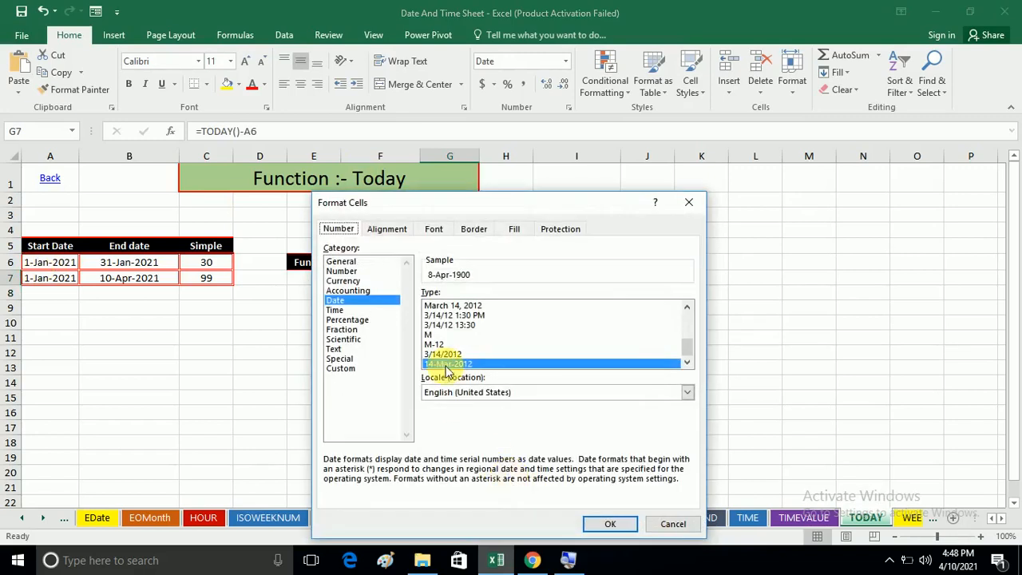
left_click(345, 298)
left_click(343, 271)
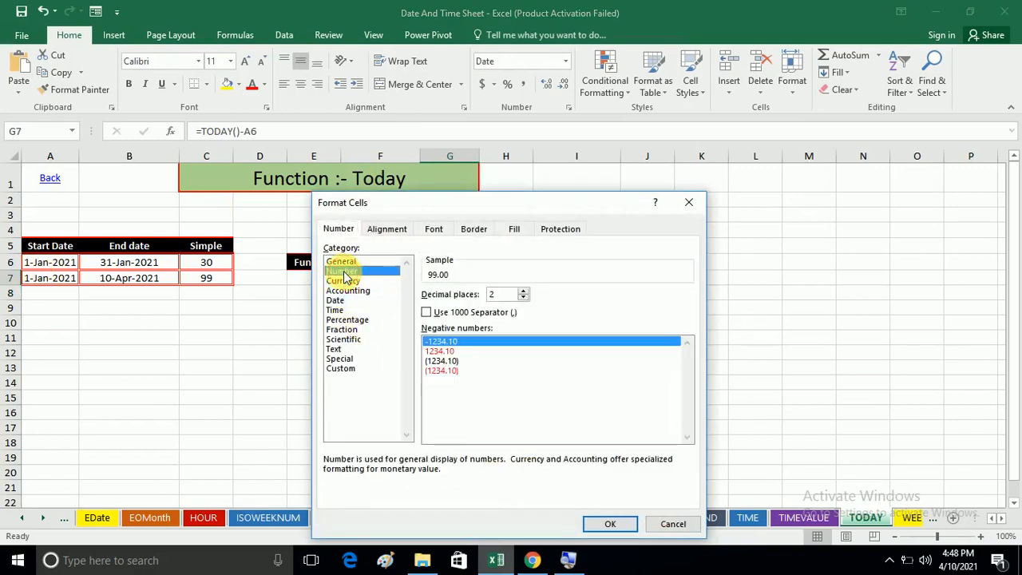
left_click(524, 298)
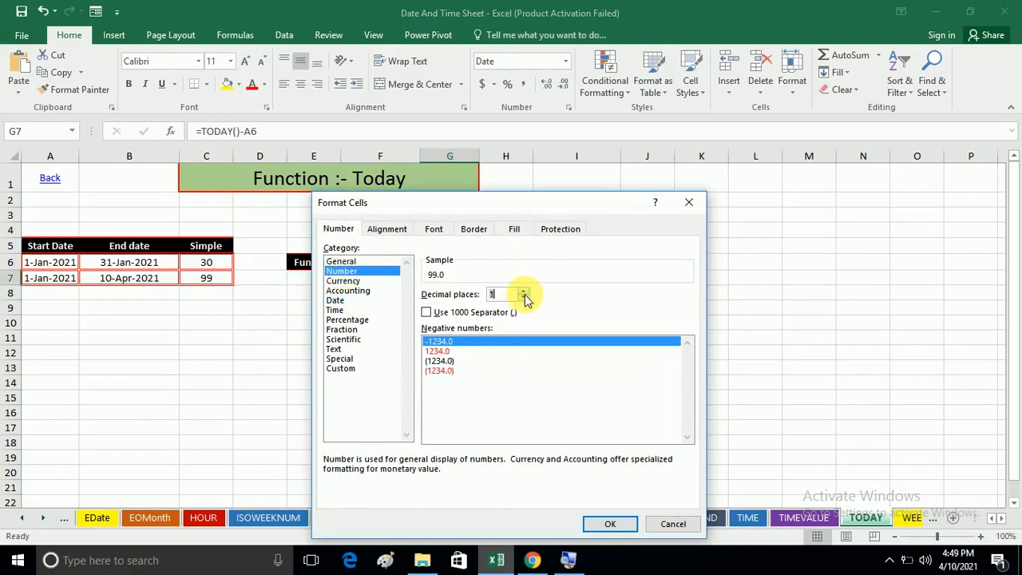
left_click(524, 297)
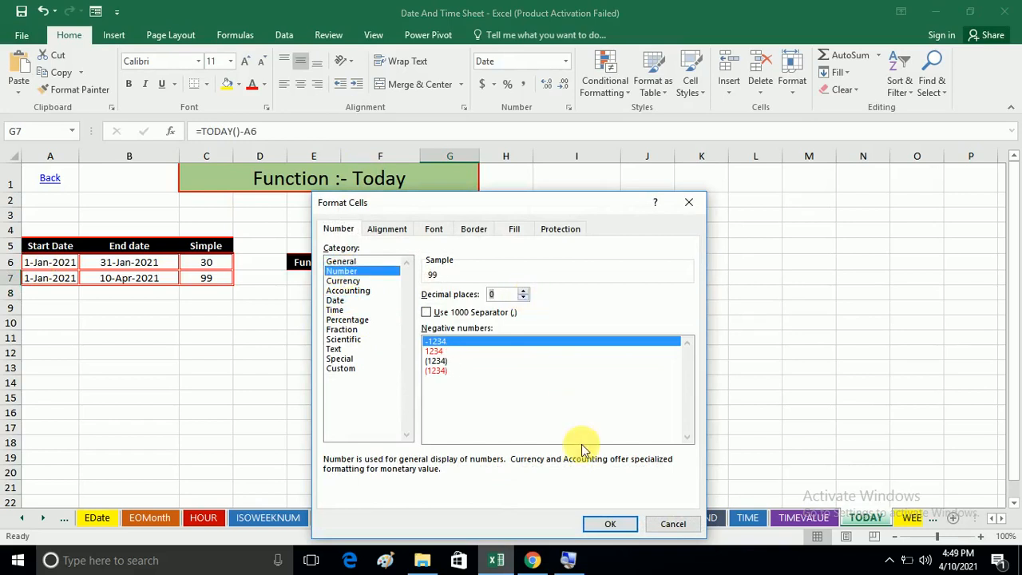
left_click(610, 524)
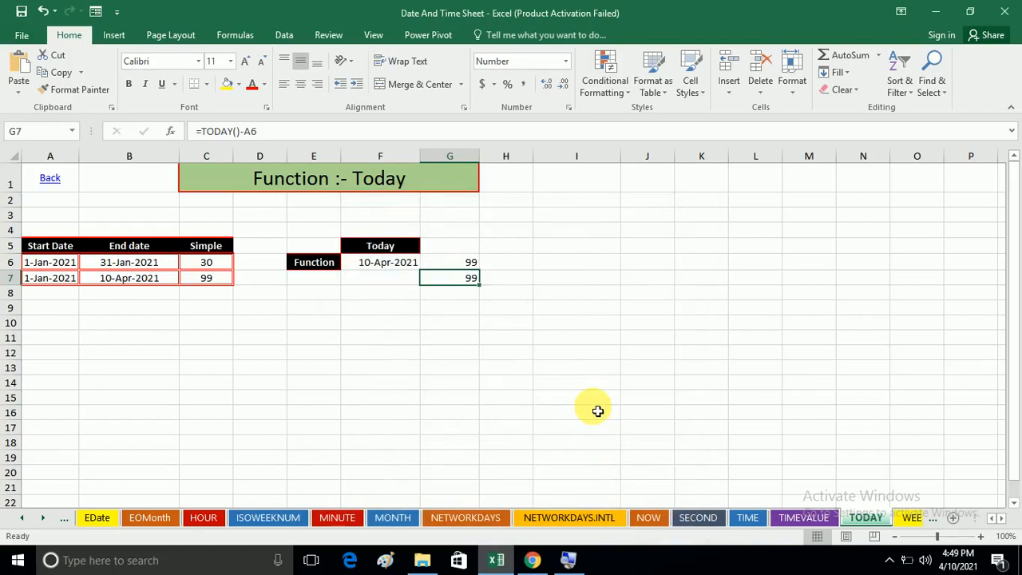
Return from the TODAY sheet to the Date And Time Function index sheet
key("Up")
key("Up")
key("Up")
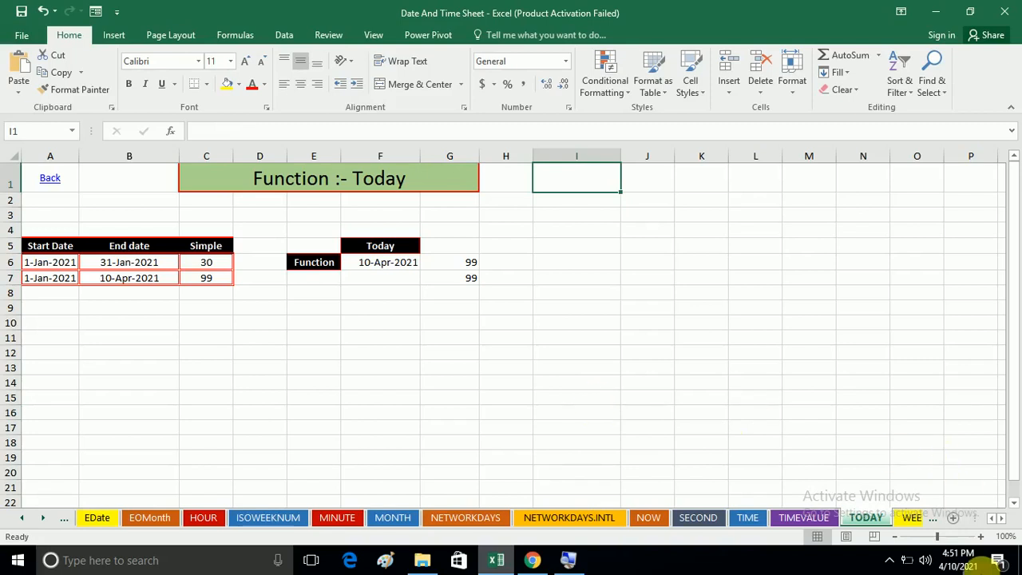
mouse_move(961, 562)
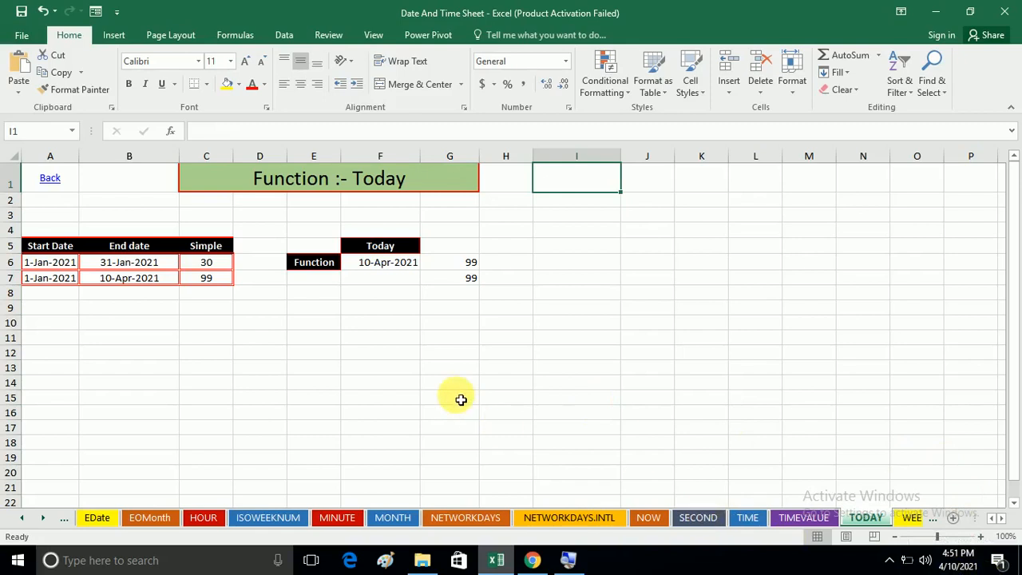
left_click(54, 179)
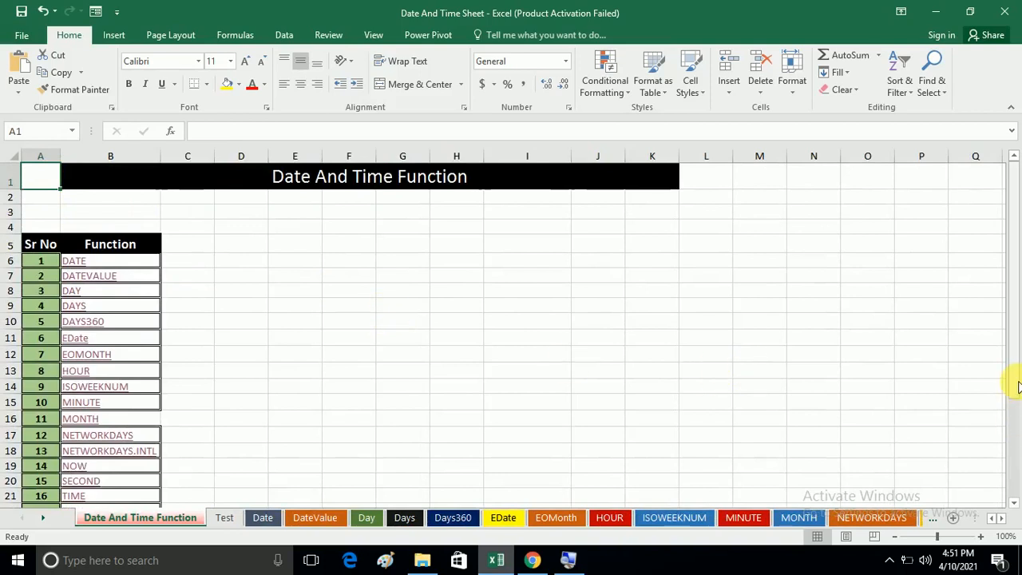
Open the WEEKDAY sheet from its link in the function list
left_click_drag(1018, 386, 1016, 500)
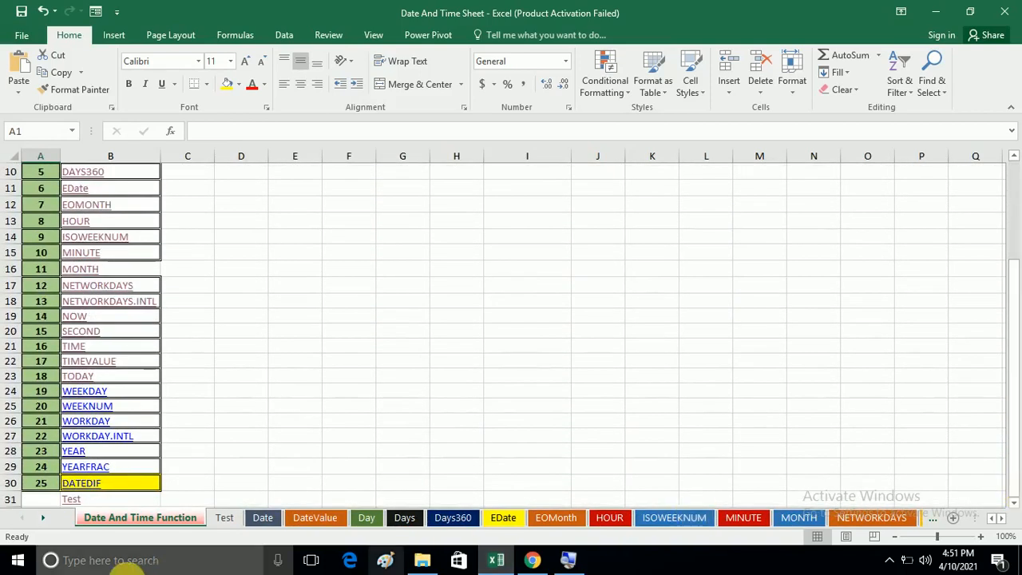
left_click(86, 393)
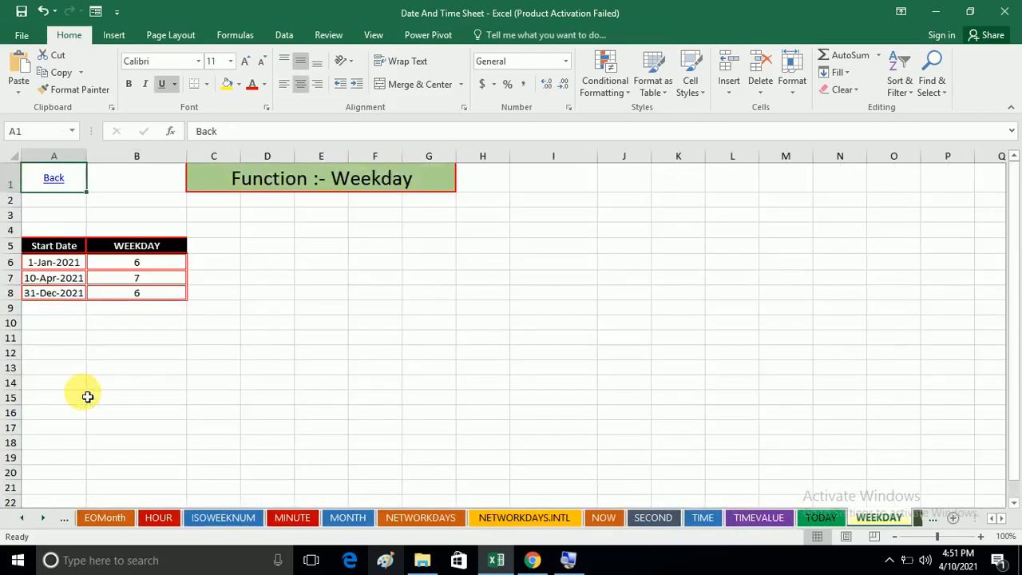
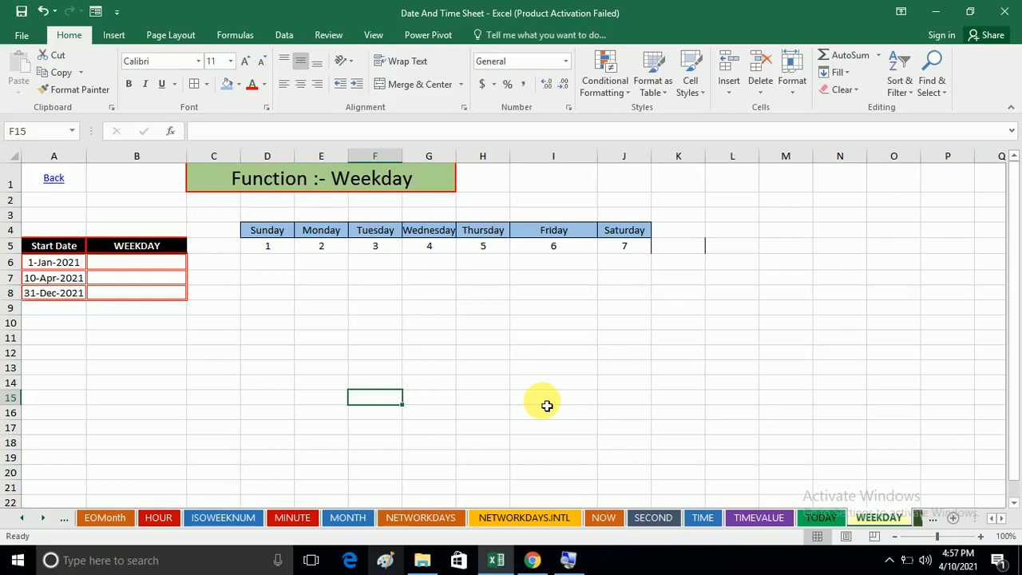
Enter =WEEKDAY(A6) in cell B6 to get the weekday number of the first start date, leaving out the return type
left_click(158, 270)
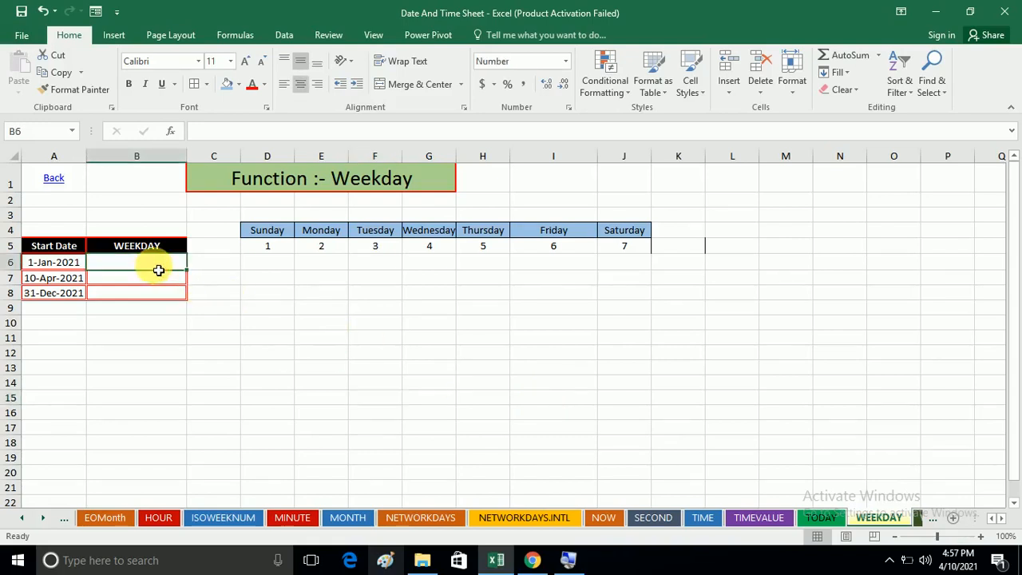
type("=we")
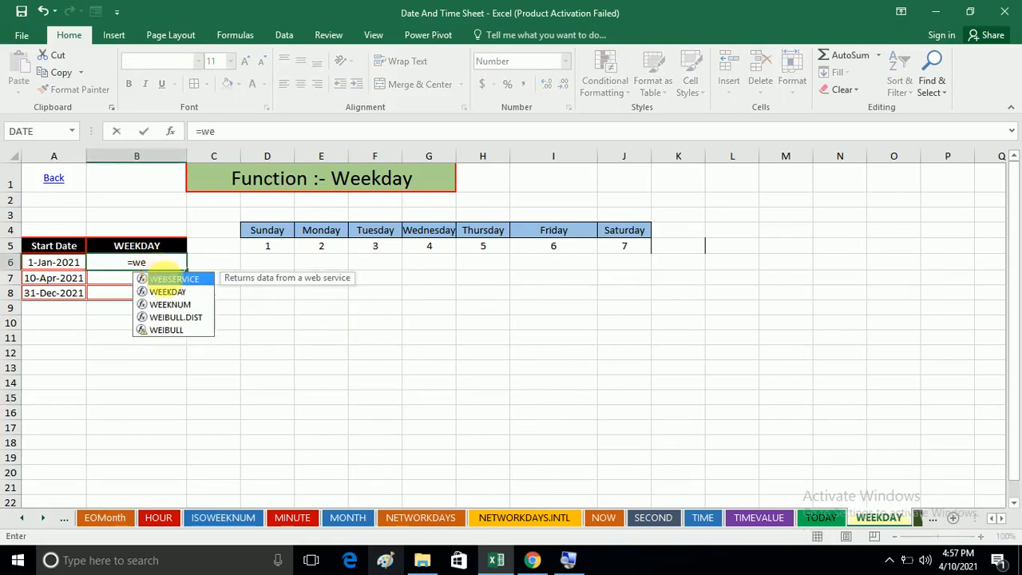
double_click(169, 292)
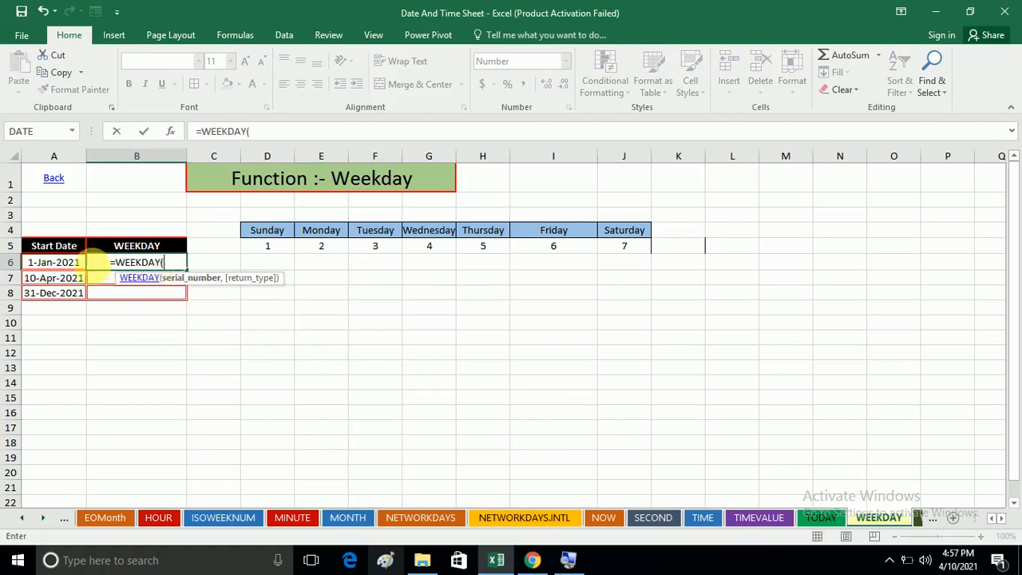
left_click(61, 265)
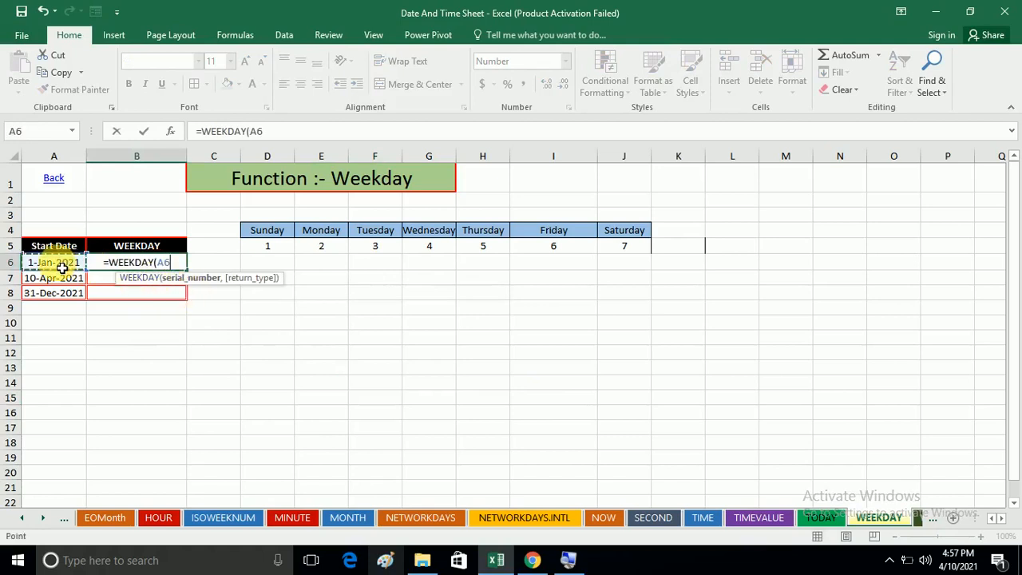
type(",")
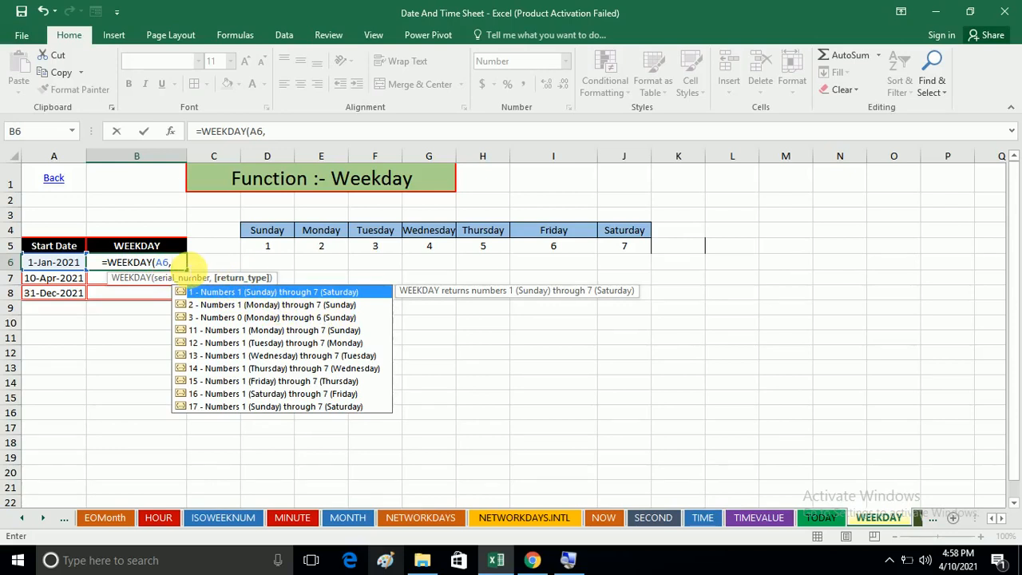
key("BackSpace")
type(")")
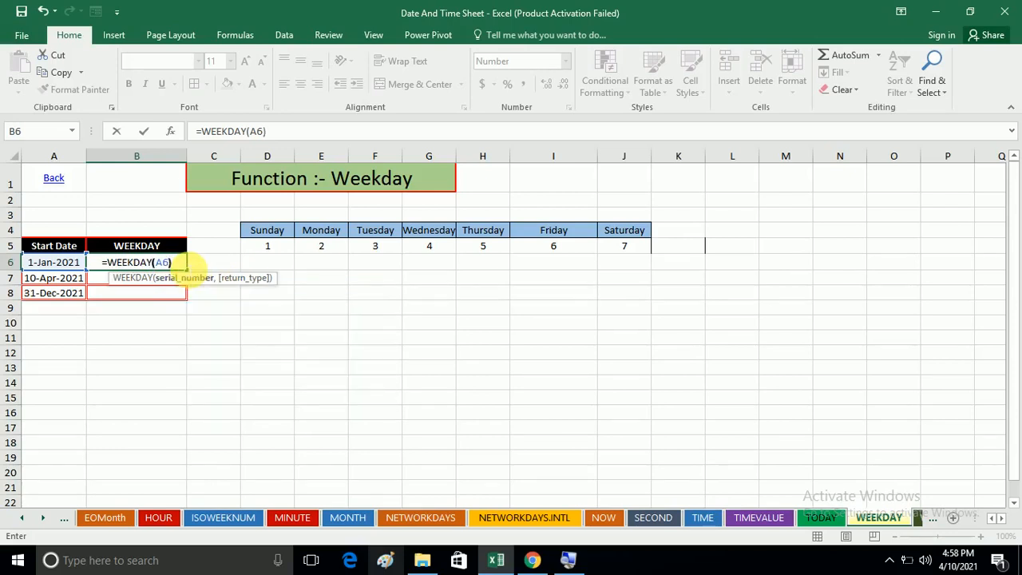
key("Return")
left_click(166, 265)
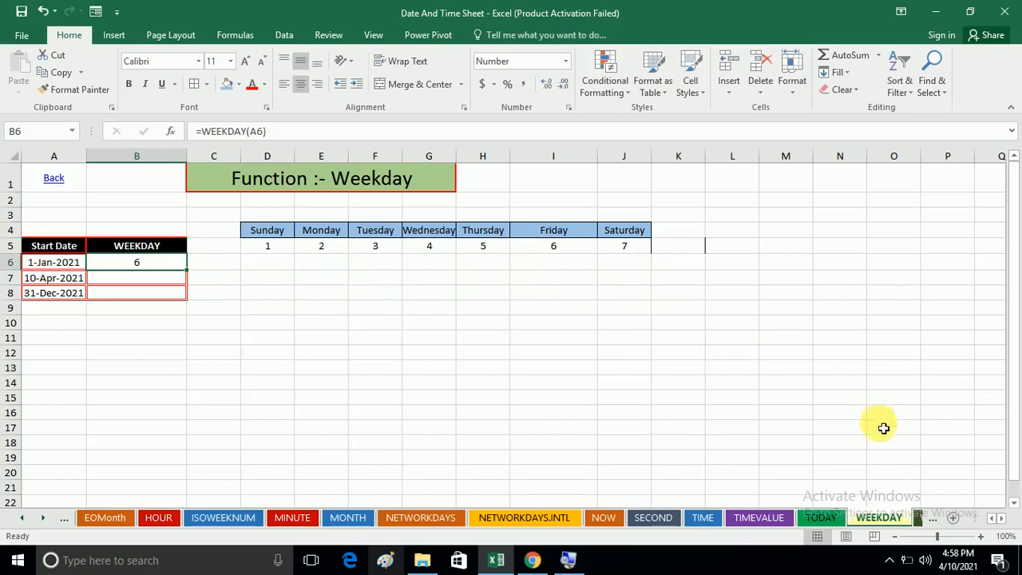
Check in the system calendar which weekday 1 January 2021 falls on
left_click(953, 565)
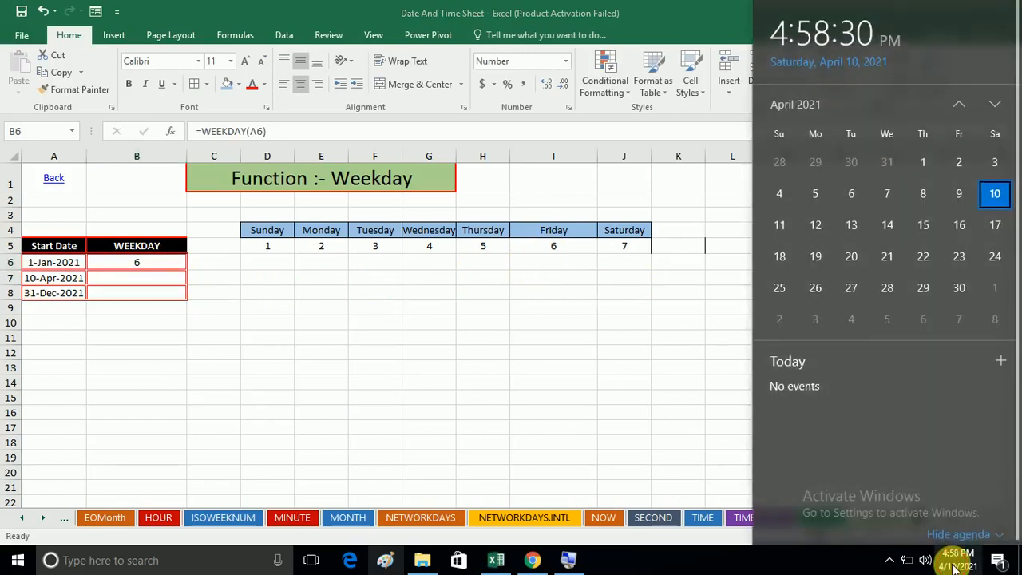
left_click(958, 106)
left_click(959, 106)
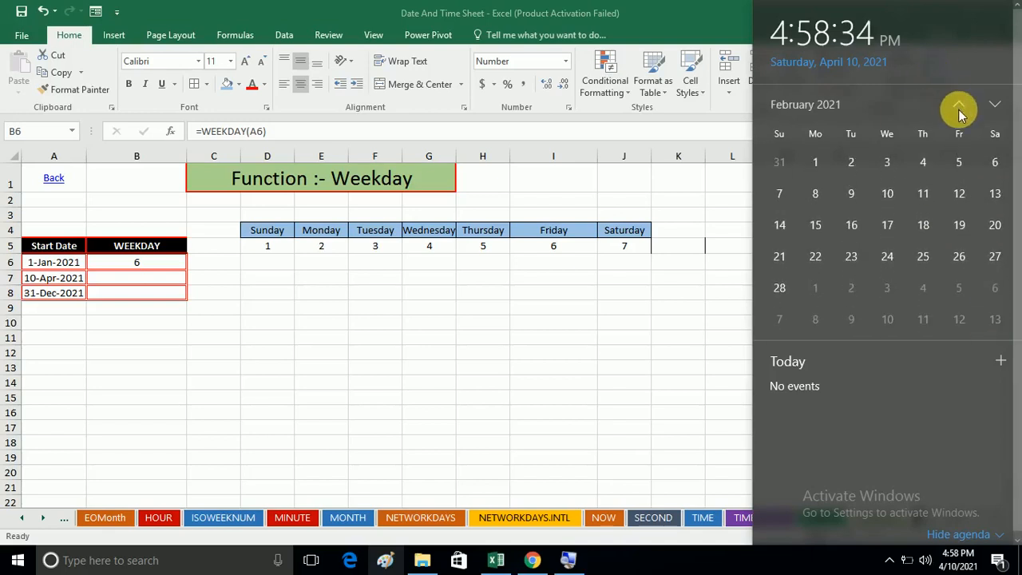
left_click(958, 106)
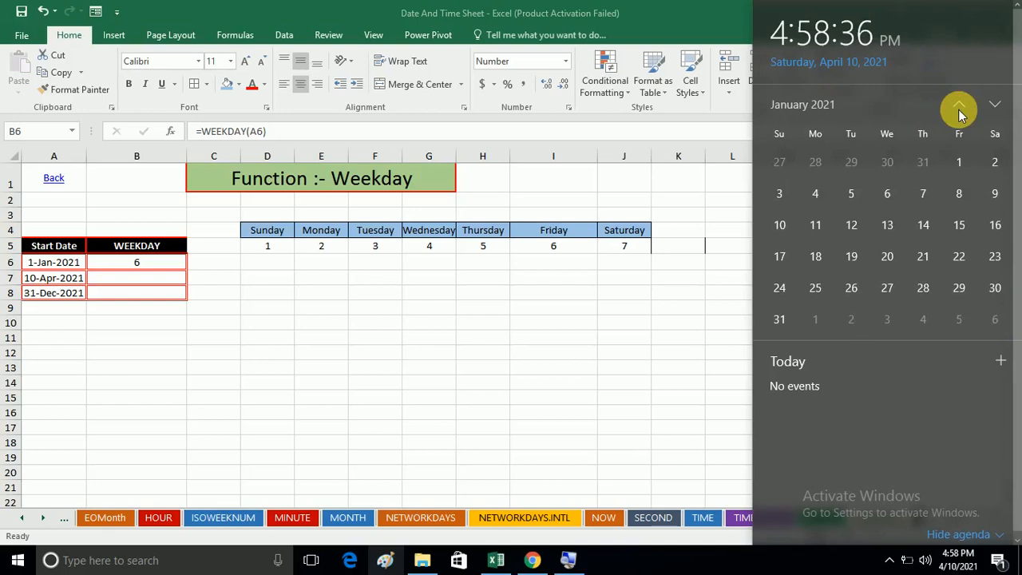
left_click(958, 107)
left_click(996, 110)
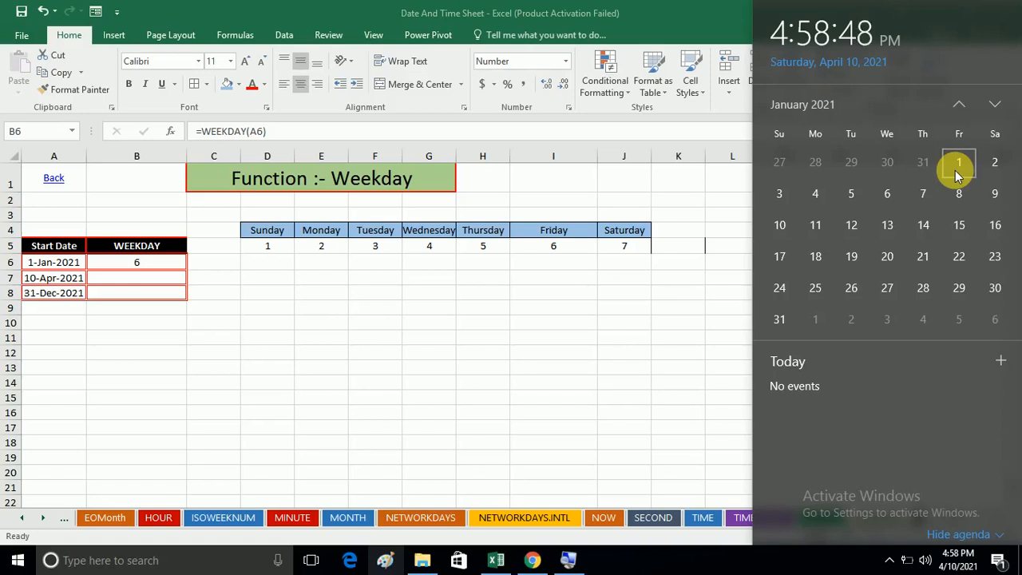
left_click(276, 284)
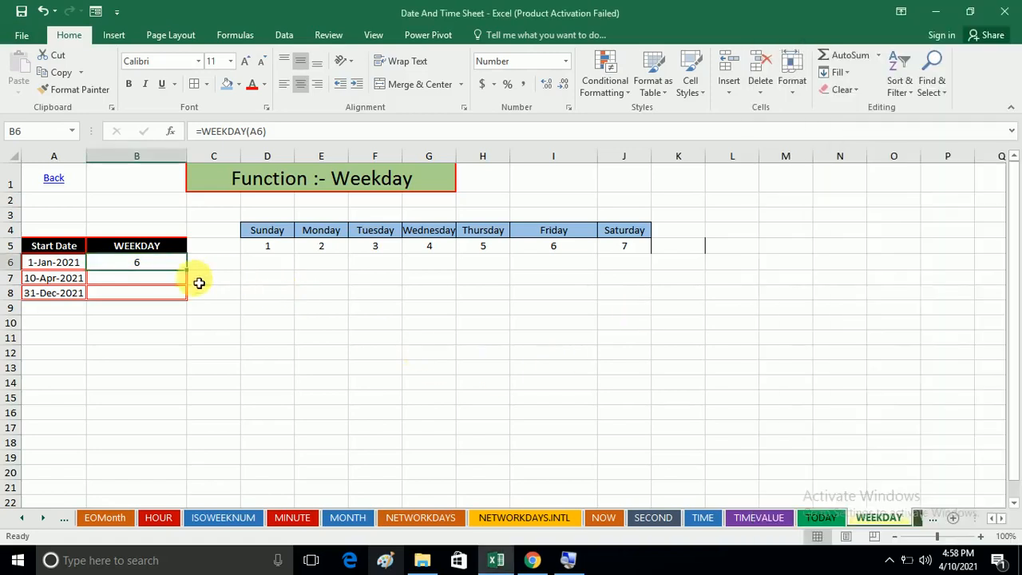
Change the formula in B6 to =WEEKDAY(A6,2) so the week is numbered from Monday to Sunday
mouse_move(171, 267)
left_mouse_down()
mouse_move(246, 165)
mouse_move(213, 251)
mouse_move(164, 267)
left_mouse_up()
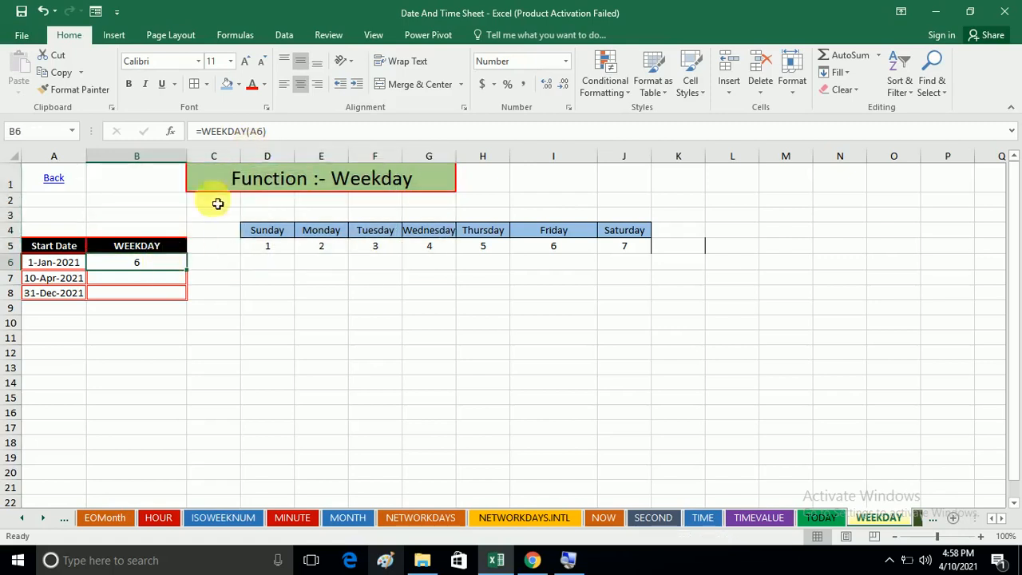
left_click(260, 132)
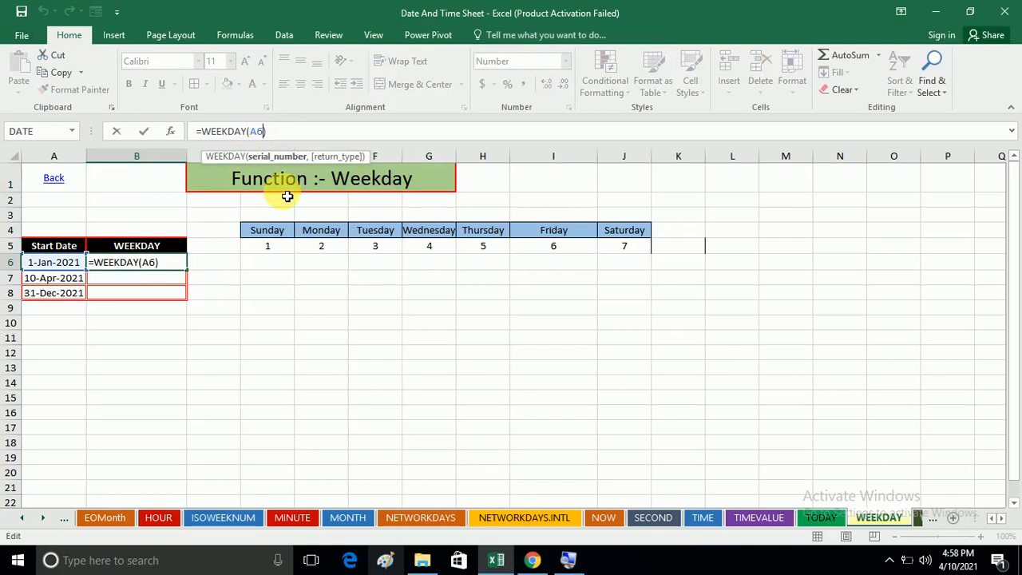
key("Return")
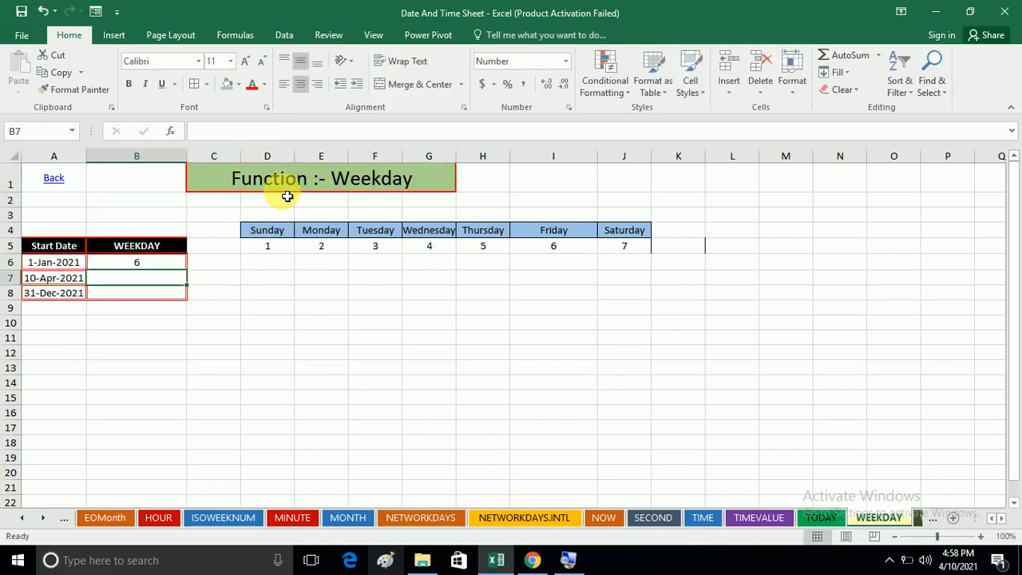
left_click(175, 265)
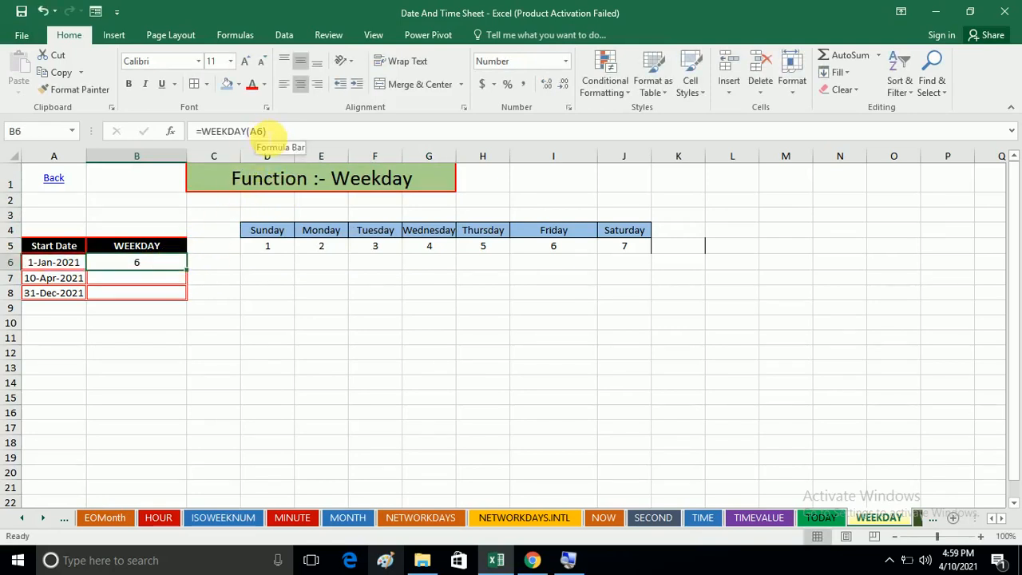
left_click(262, 131)
type(",")
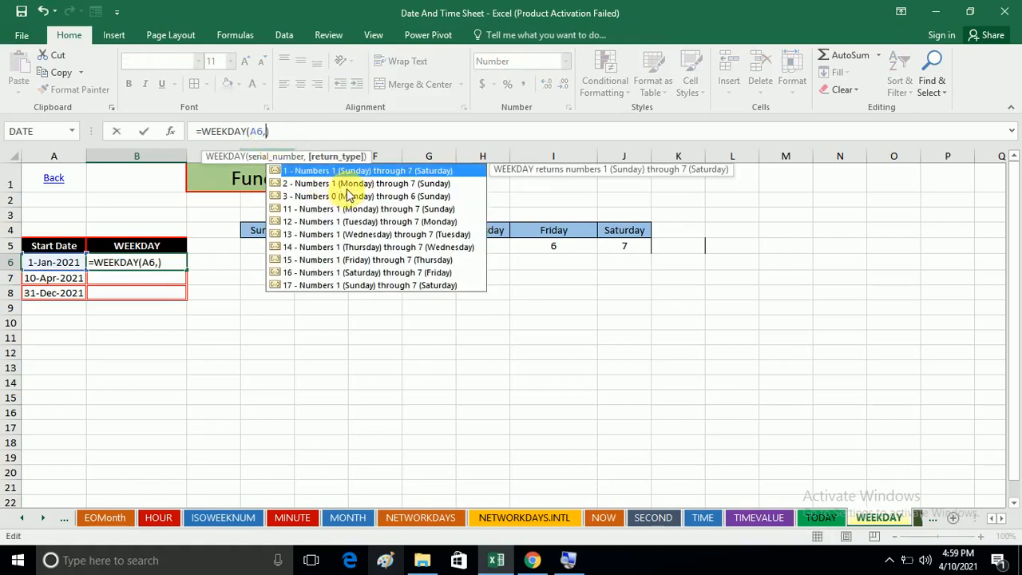
key("Down")
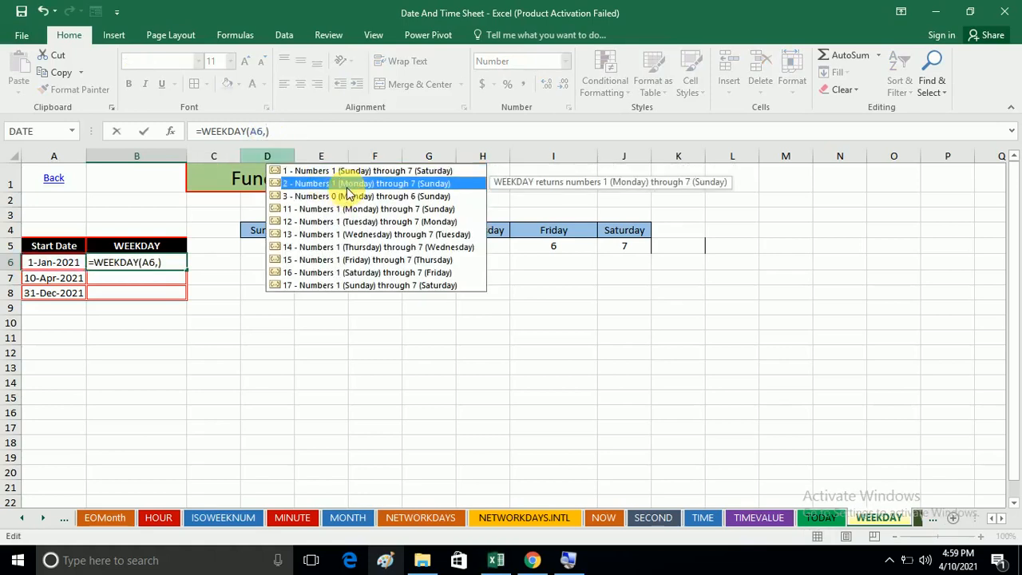
key("Tab")
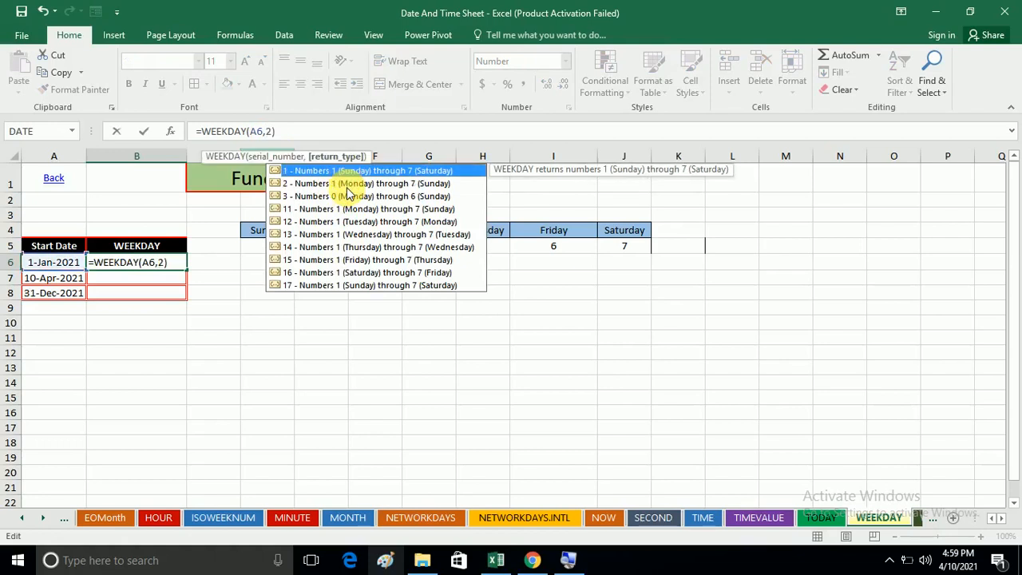
key("Return")
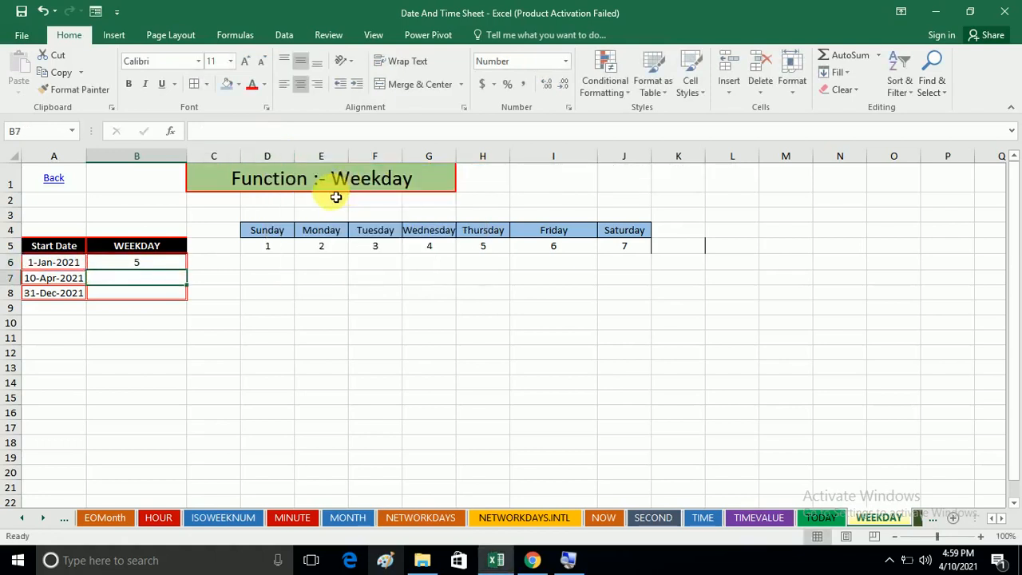
Review the result in B6 and undo the return type change in its WEEKDAY formula
left_click(149, 270)
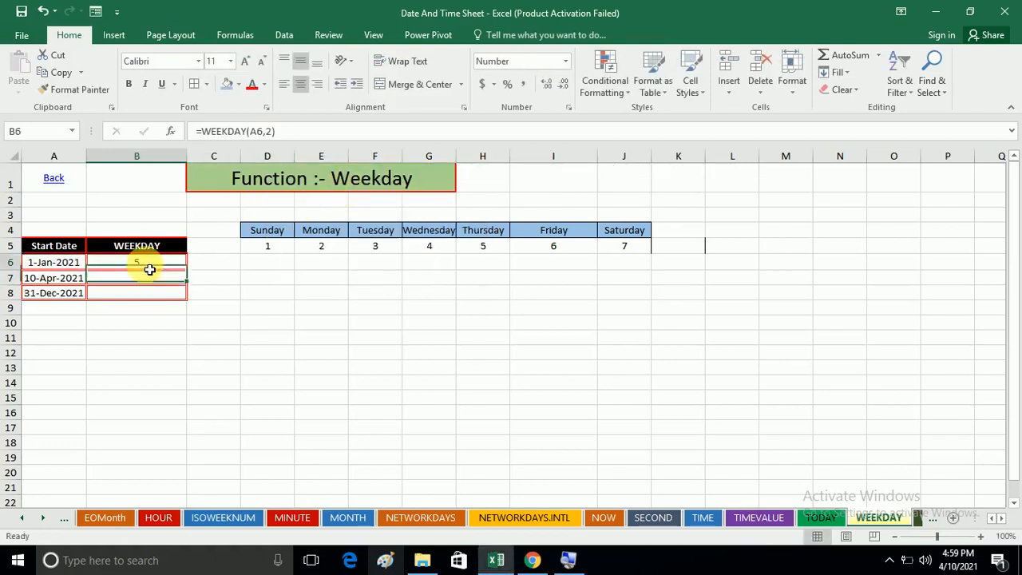
left_click(192, 276)
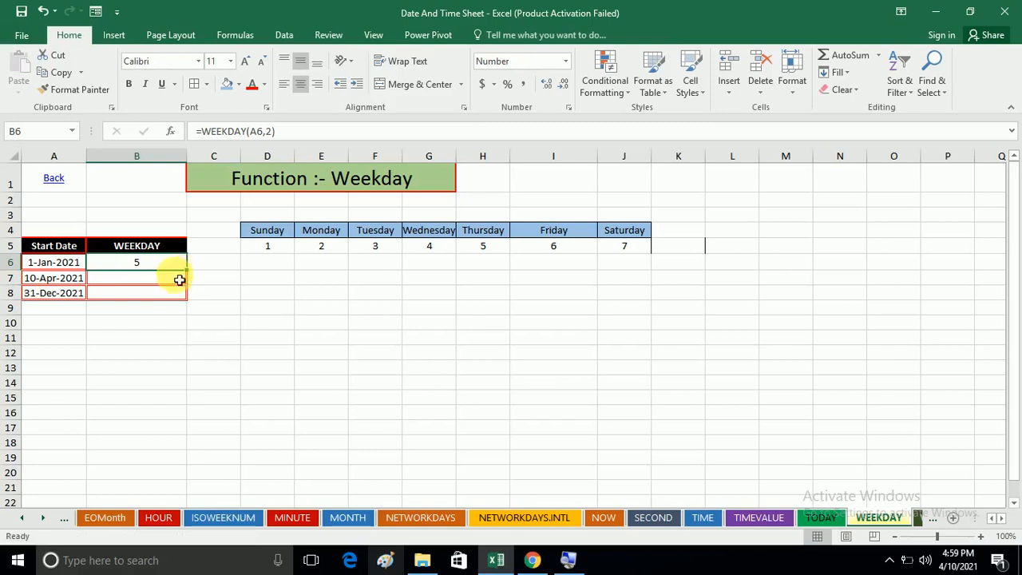
left_click(230, 297)
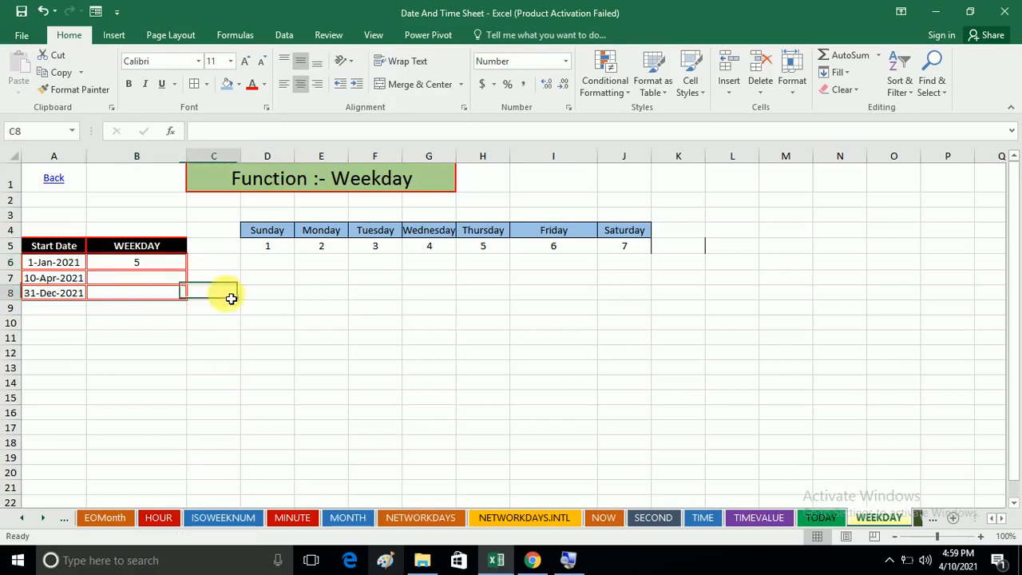
left_click(168, 274)
key("ctrl+z")
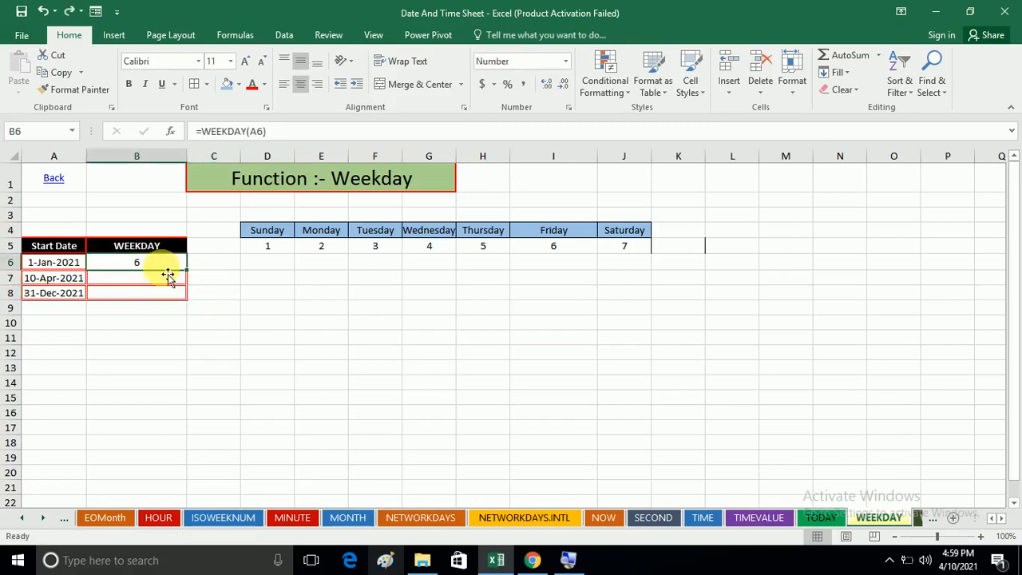
Fill the WEEKDAY formula from B6 down to B8 for the remaining start dates
left_click_drag(192, 280, 197, 304)
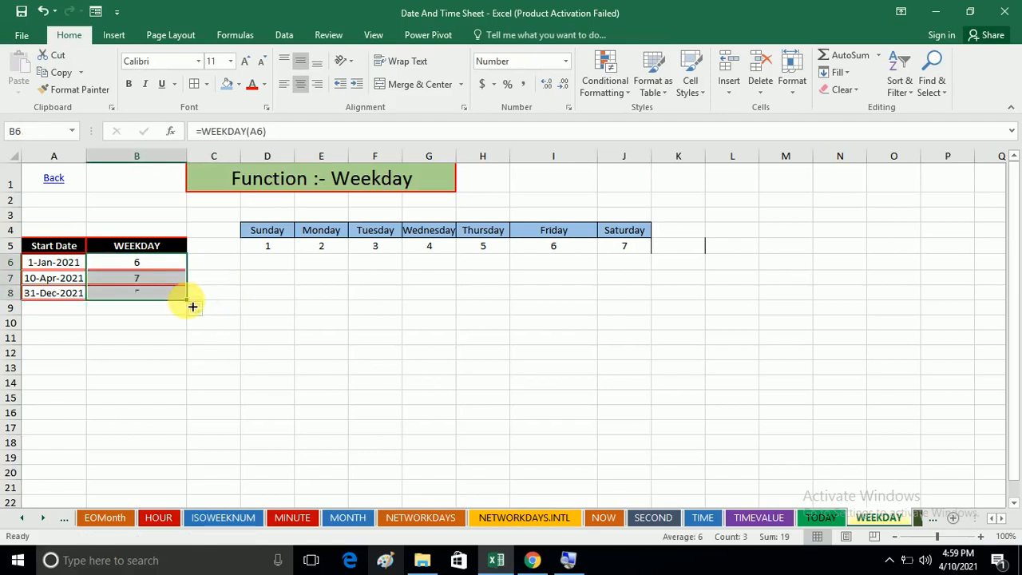
Return to the Date And Time Function list and open the WEEKNUM sheet from its link
left_click(52, 181)
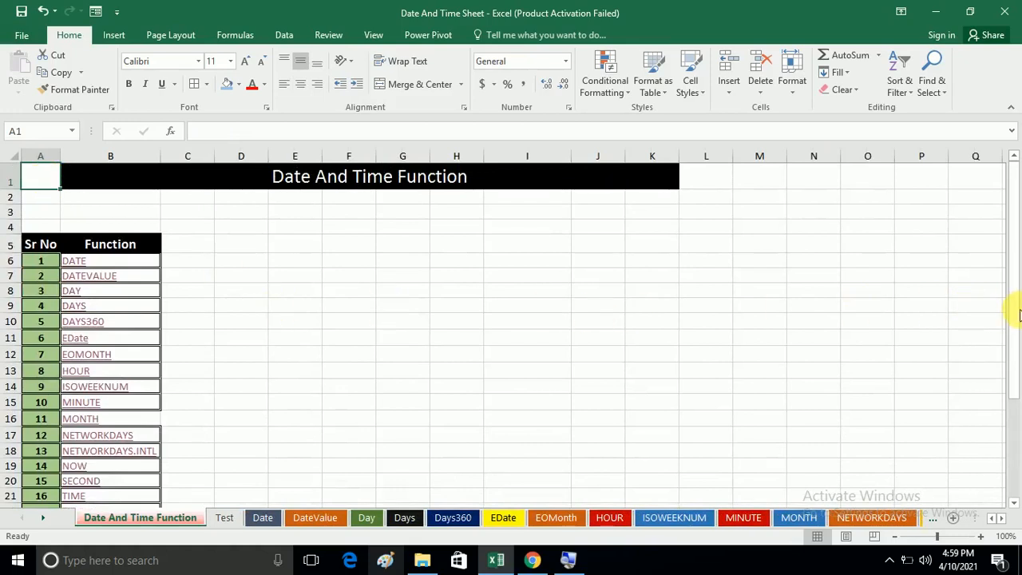
left_click_drag(1015, 319, 1020, 429)
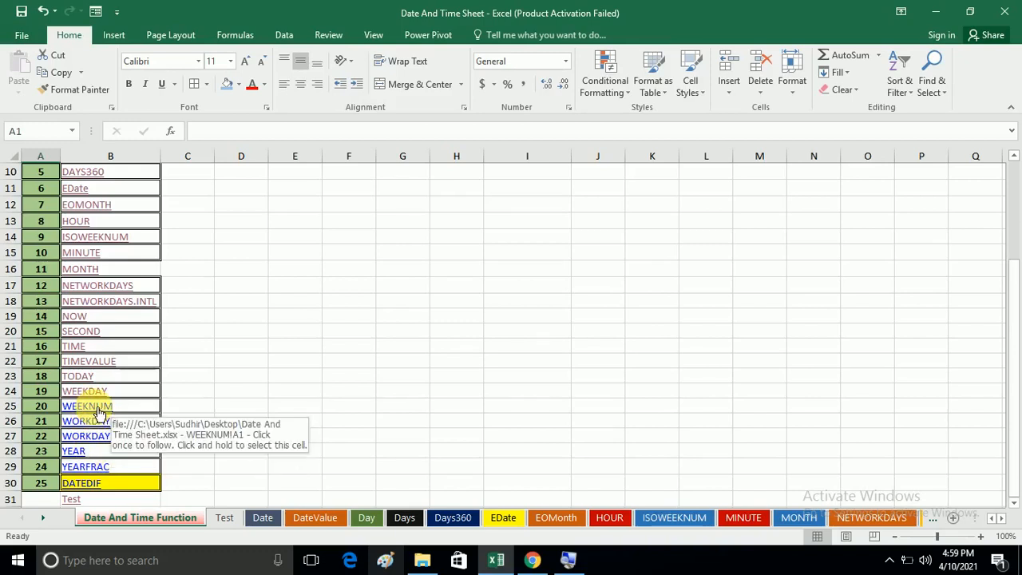
left_click(99, 412)
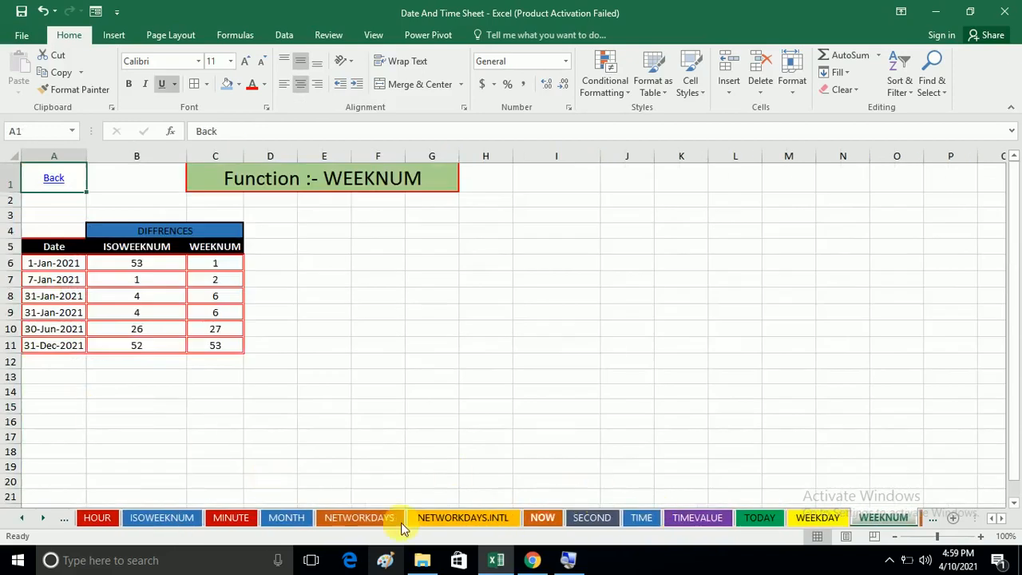
Look through the workbook's sheets as far as DateDif and back toward ISOWEEKNUM
left_click(44, 519)
left_click(44, 518)
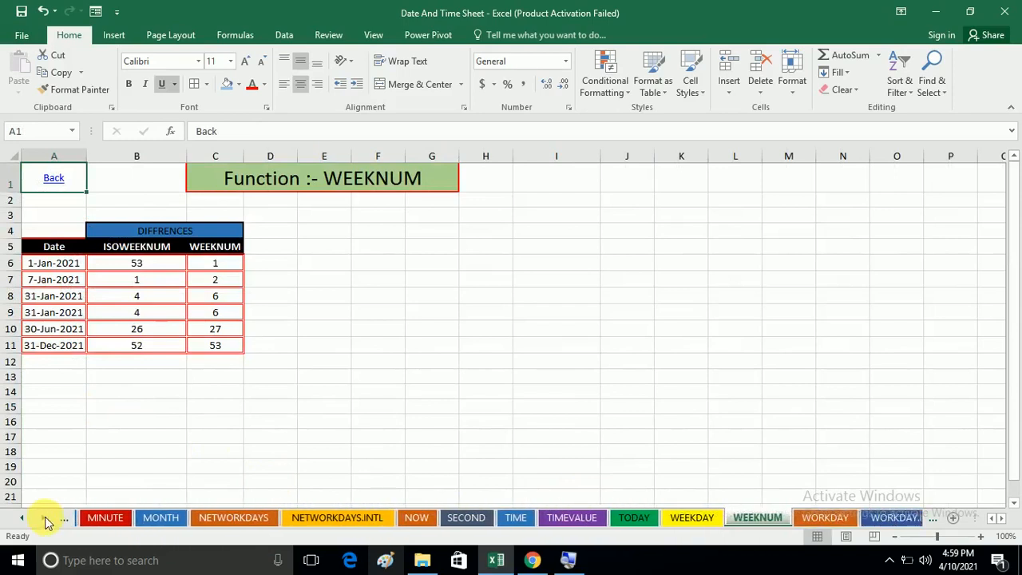
left_click(44, 519)
left_click(44, 519)
left_click(44, 518)
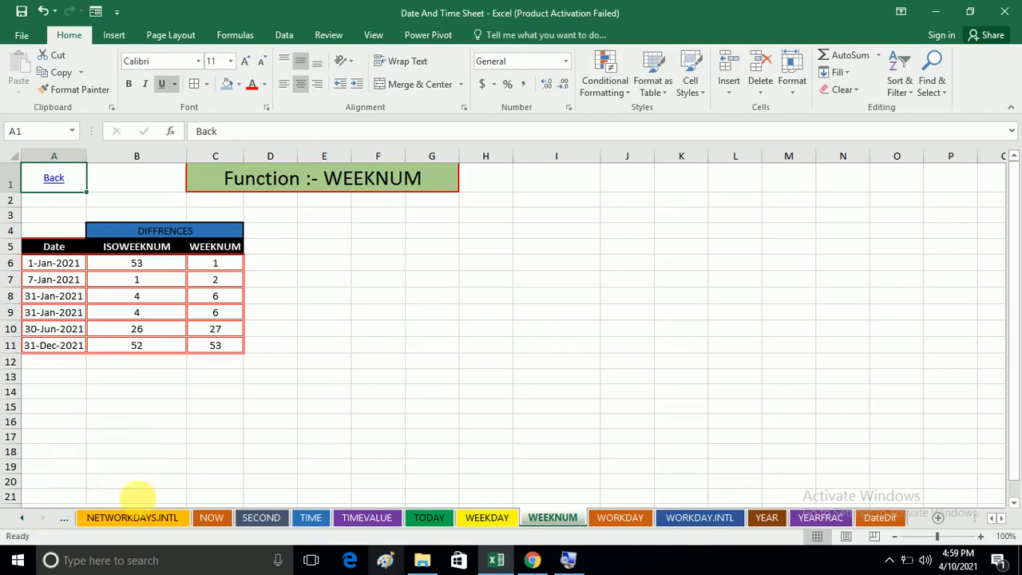
left_click(24, 519)
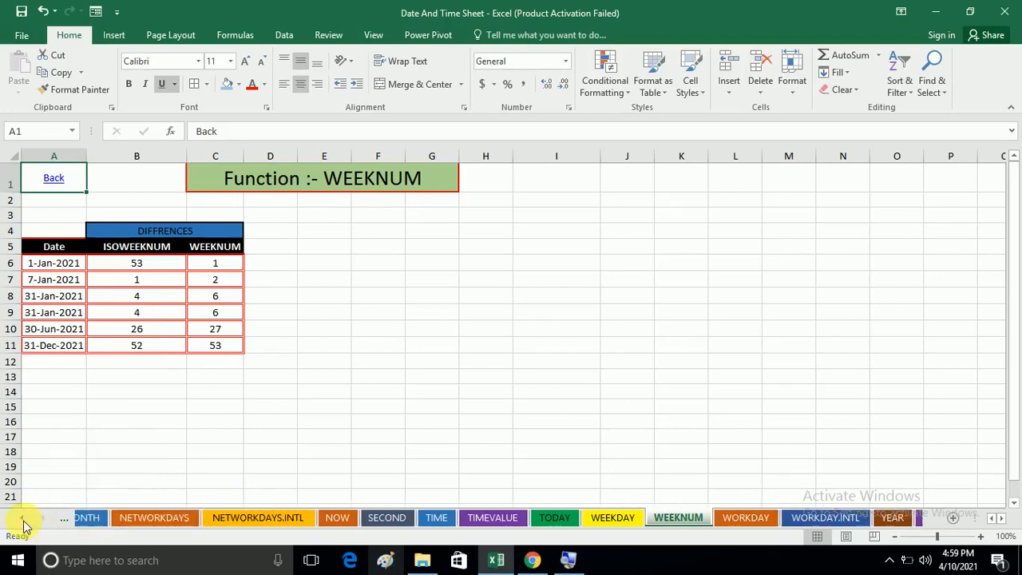
left_click(24, 519)
left_click(24, 519)
left_click(24, 519)
left_click(24, 519)
left_click(24, 519)
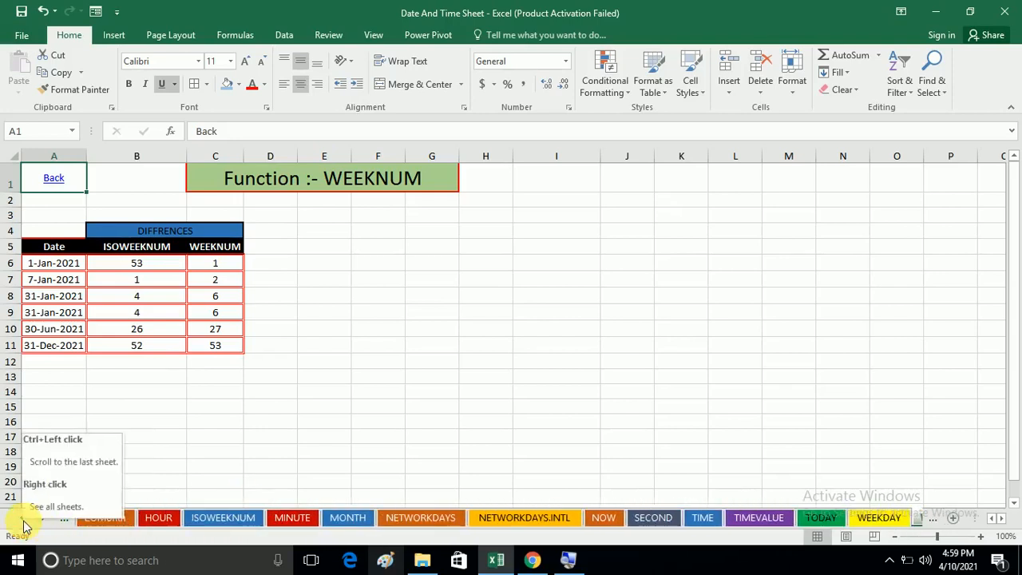
Check the ISOWEEKNUM formula in B6 and the International Organization for Standardization note in I1 on the ISOWEEKNUM sheet
left_click(236, 522)
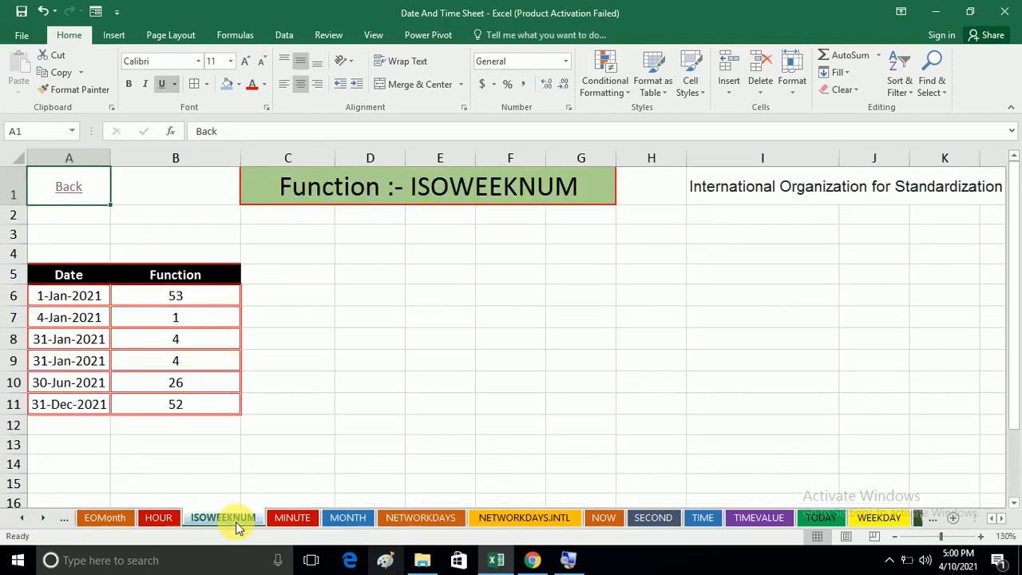
left_click(193, 304)
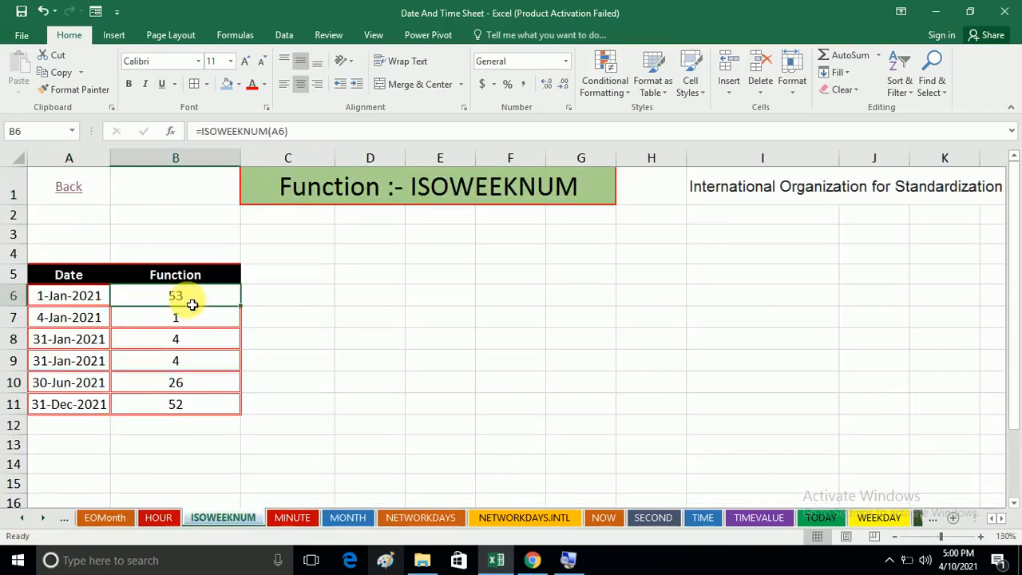
left_click(349, 324)
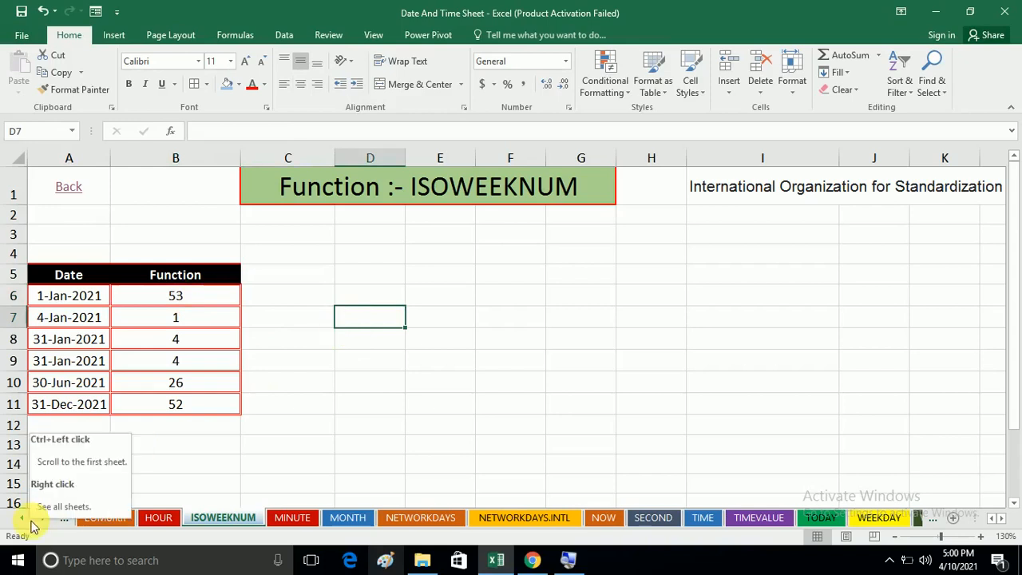
left_click(197, 305)
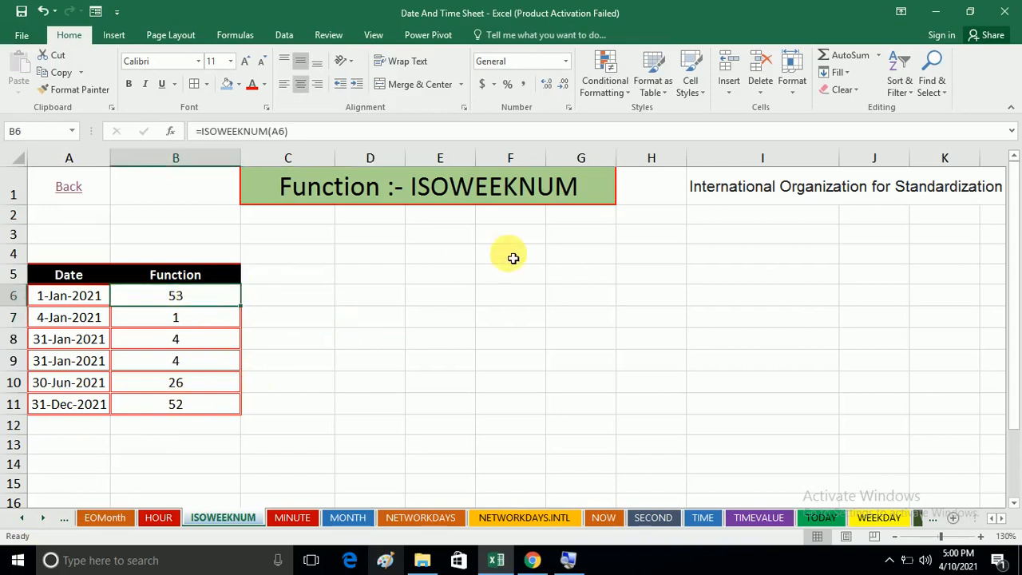
left_click(730, 195)
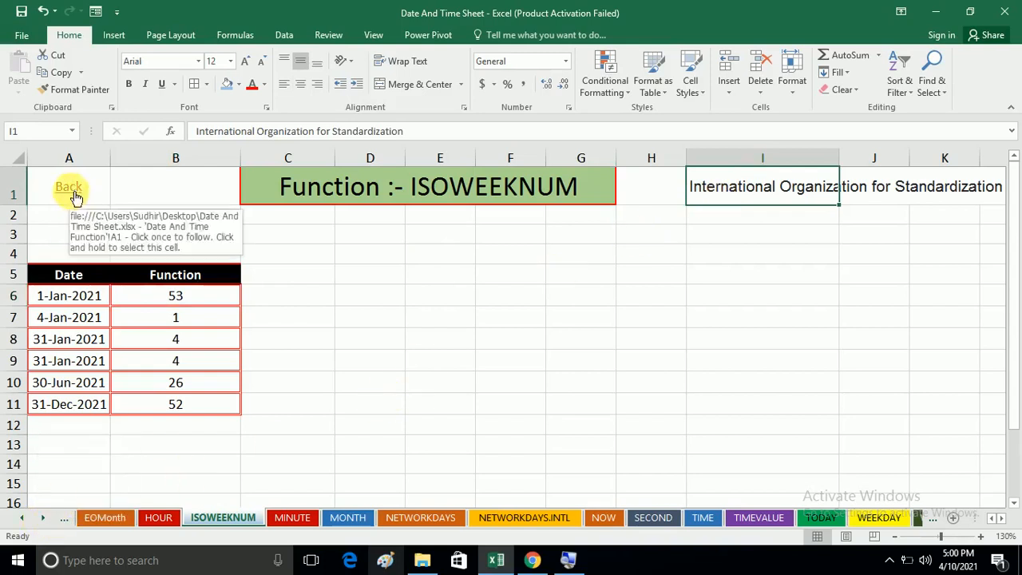
Return to the Date And Time Function list and open the WEEKNUM sheet from its link
left_click(72, 197)
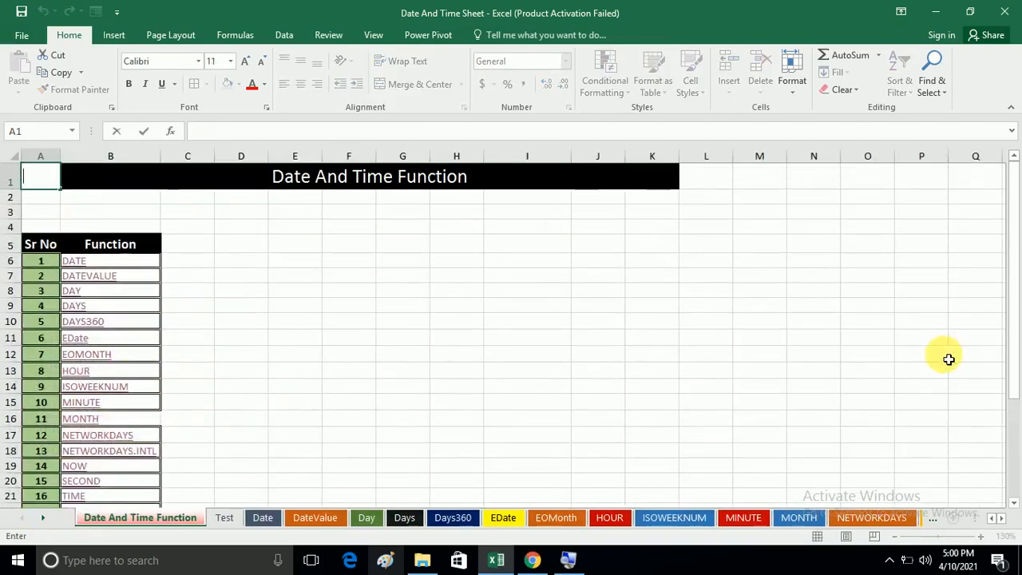
left_click_drag(1016, 385, 1013, 468)
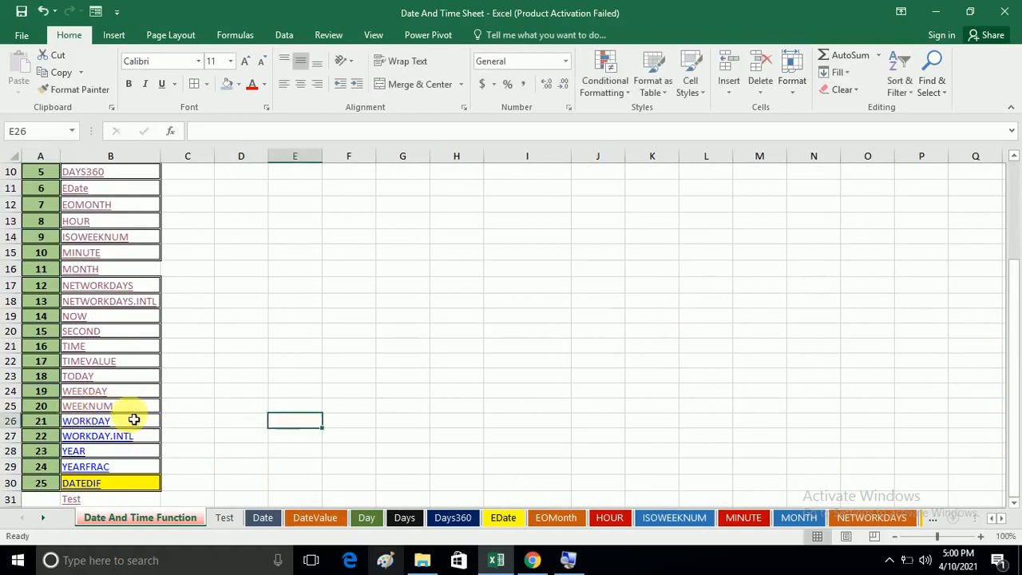
left_click(82, 407)
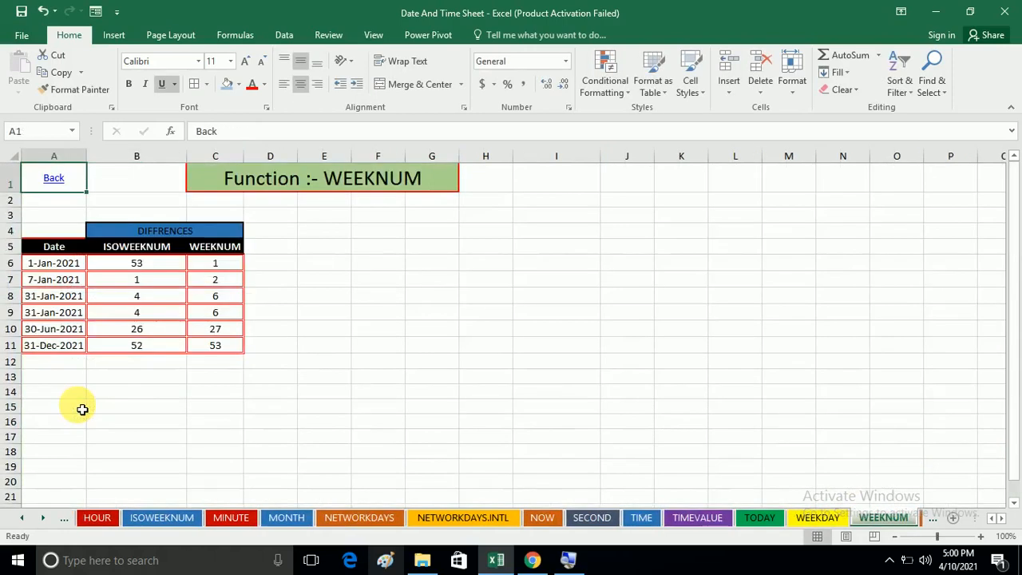
Compare the ISOWEEKNUM formula in B6 with the WEEKNUM formulas in C6 and C11
left_click(141, 268)
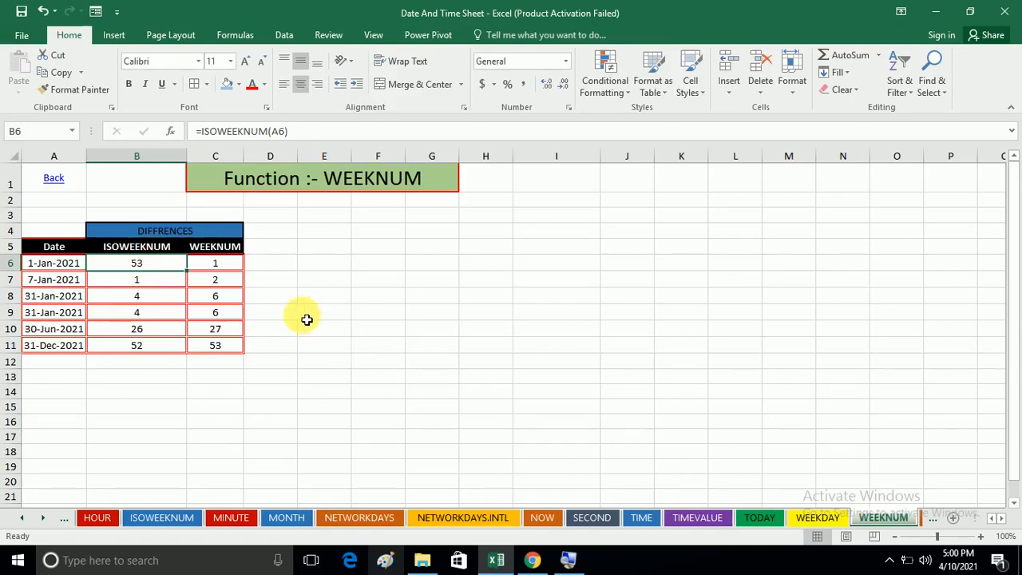
left_click(227, 271)
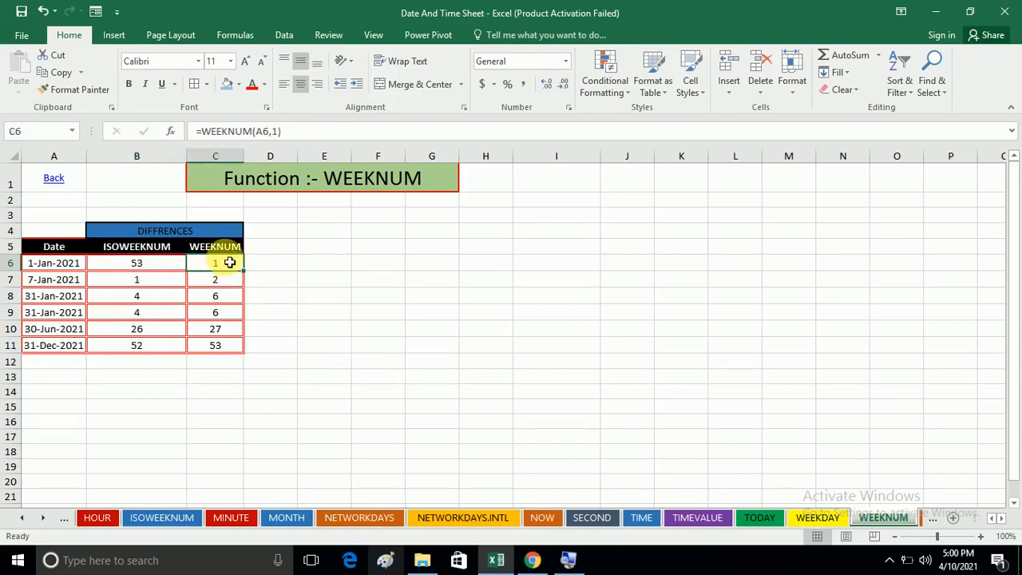
left_click(300, 131)
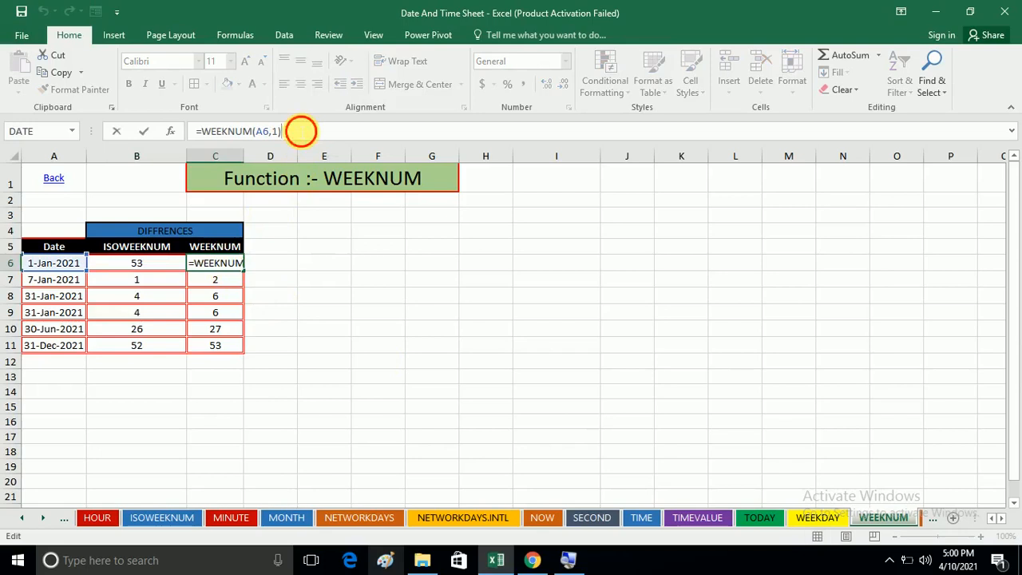
key("Return")
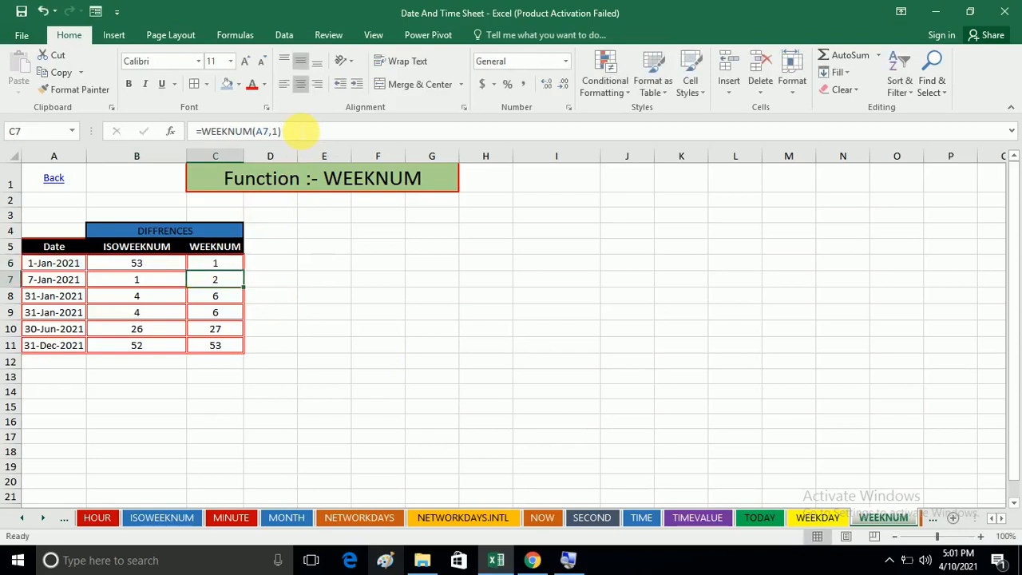
left_click(157, 270)
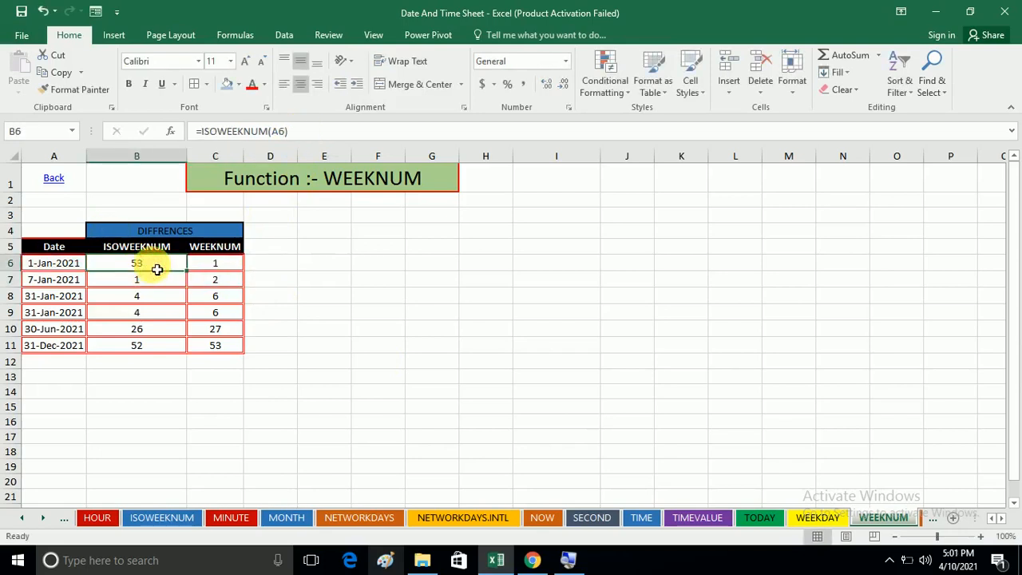
left_click(216, 268)
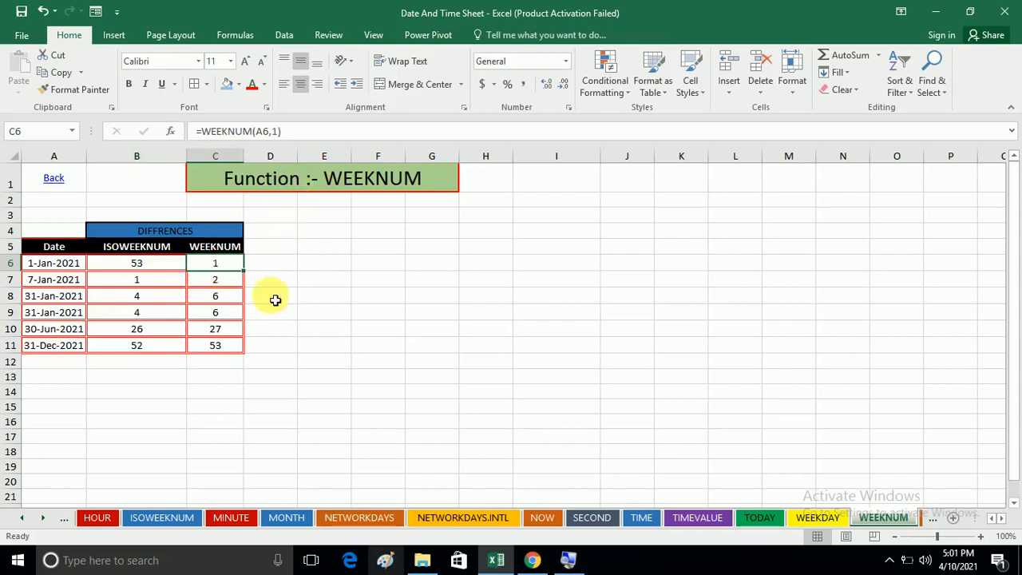
left_click(228, 347)
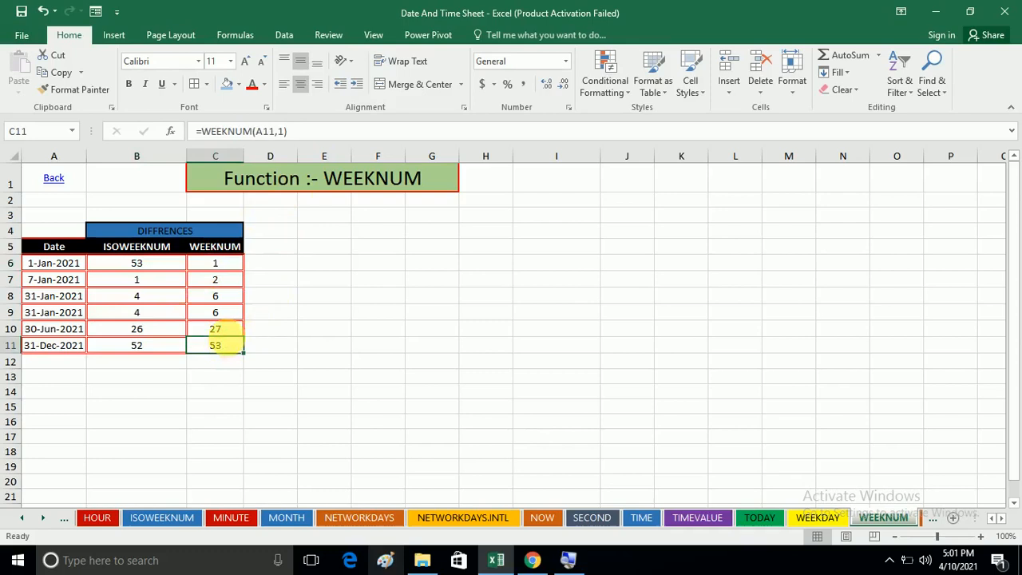
Enter =WEEKNUM(A6) in C6 without a return type and fill it down to C11
left_click(218, 268)
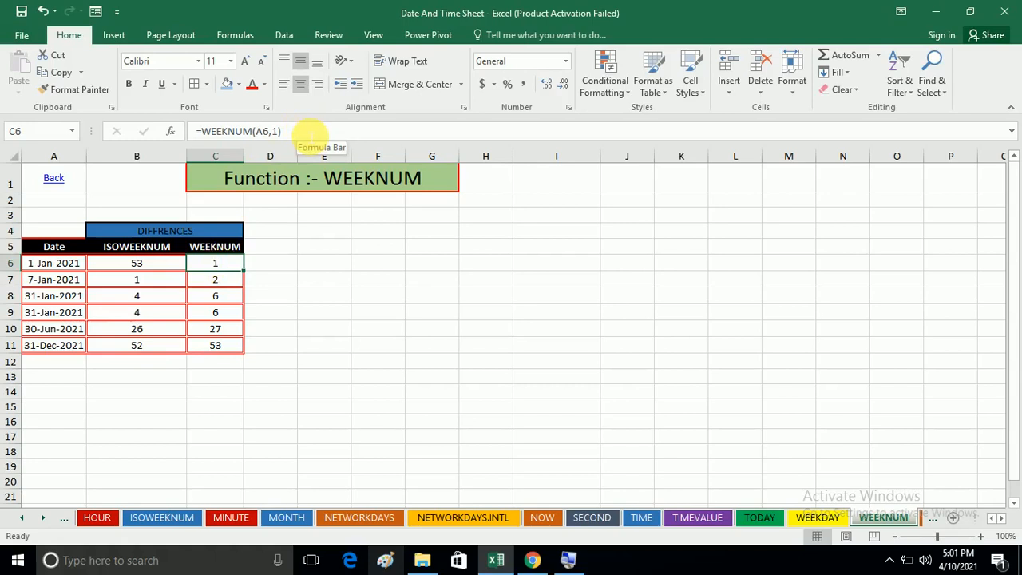
key("Down")
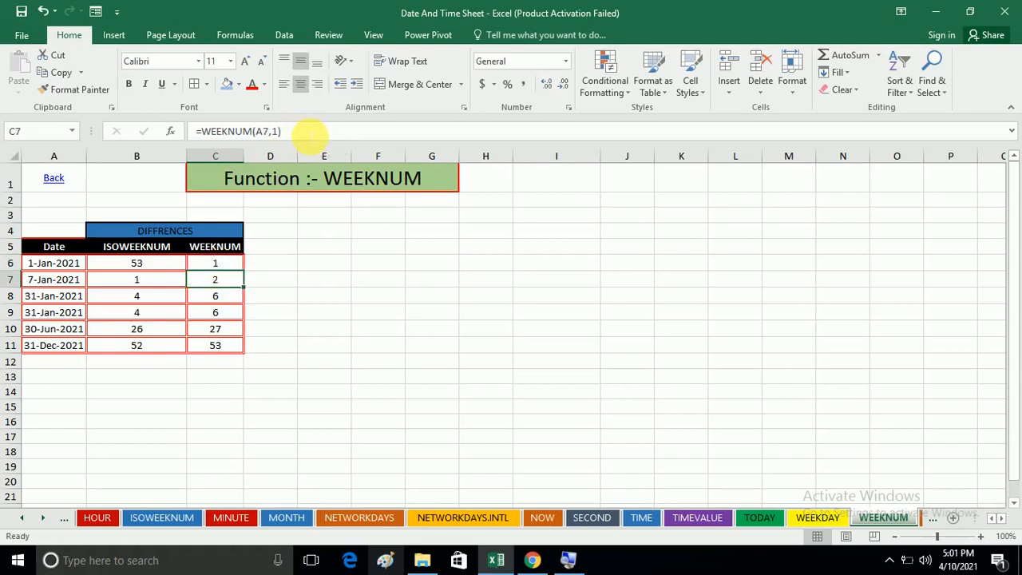
key("Up")
type("=")
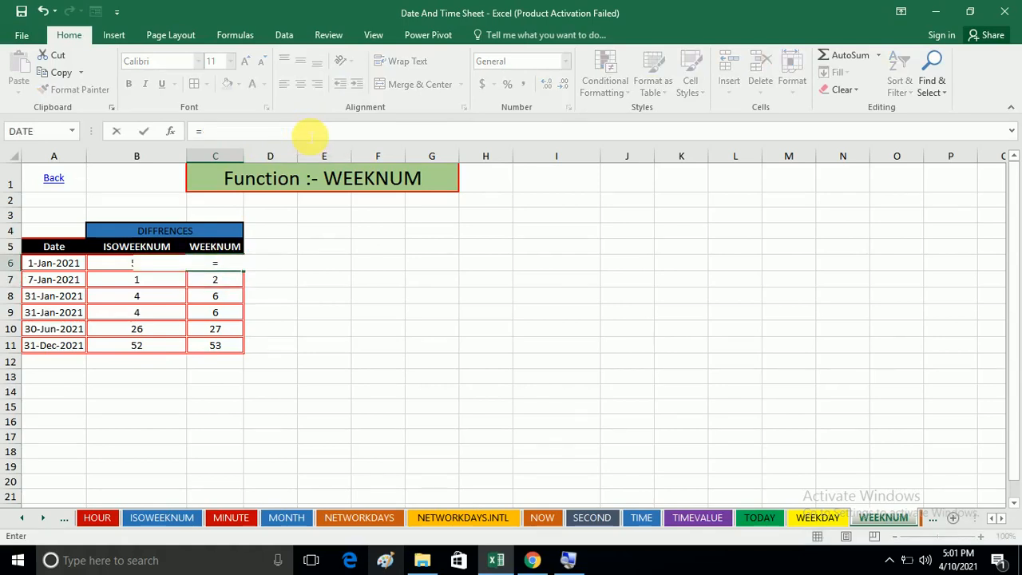
type("week")
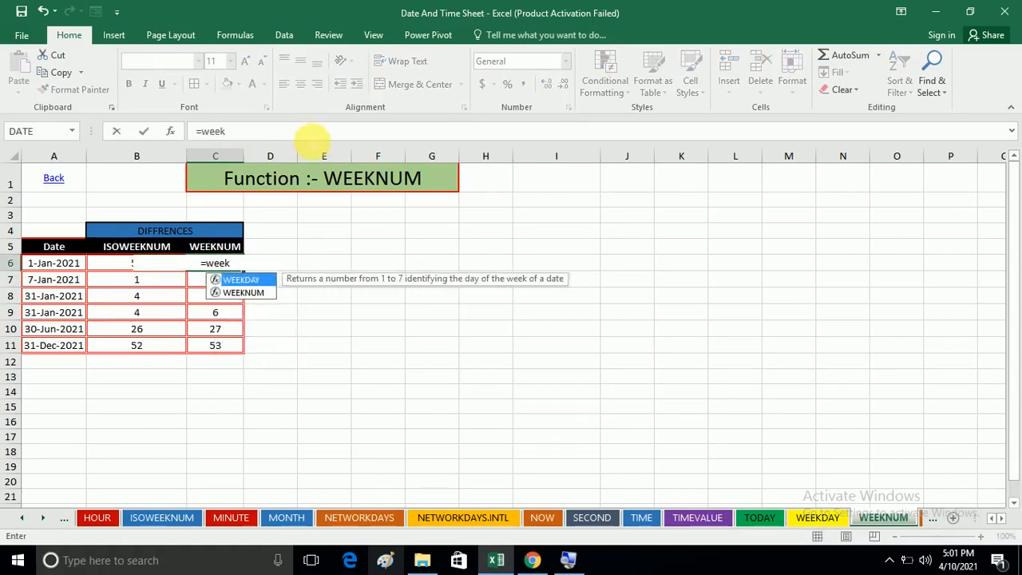
double_click(230, 293)
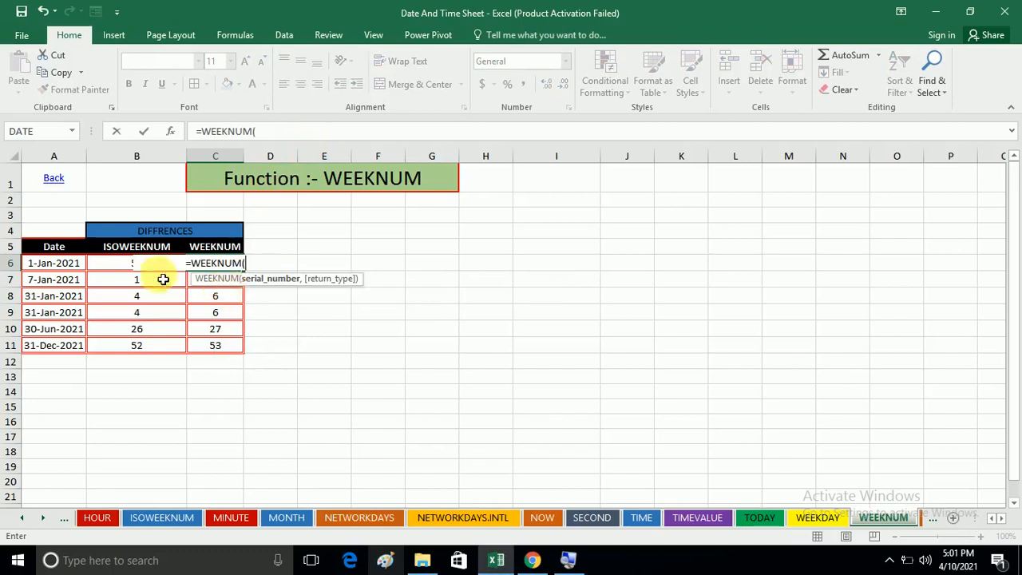
left_click(60, 267)
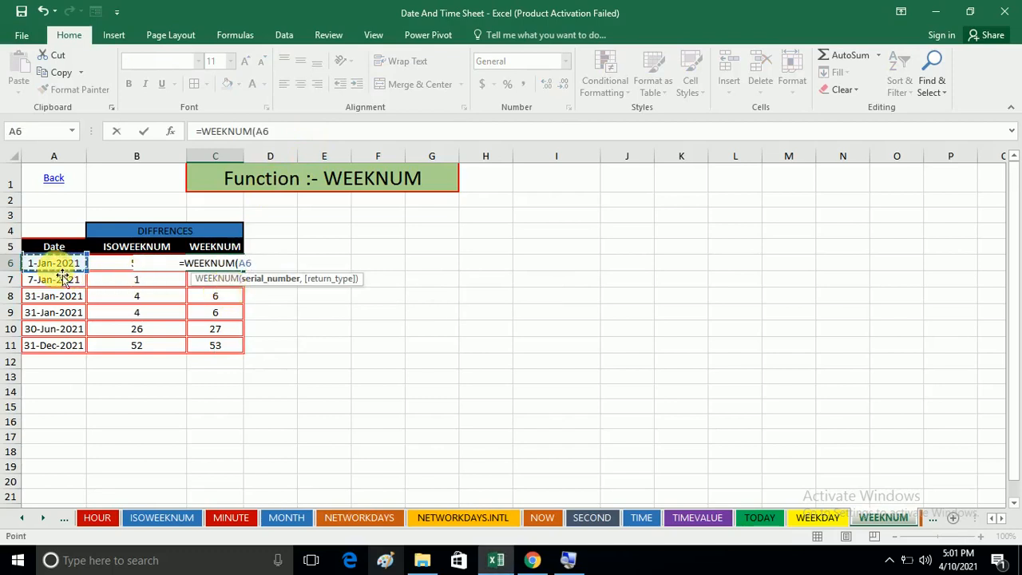
type(",")
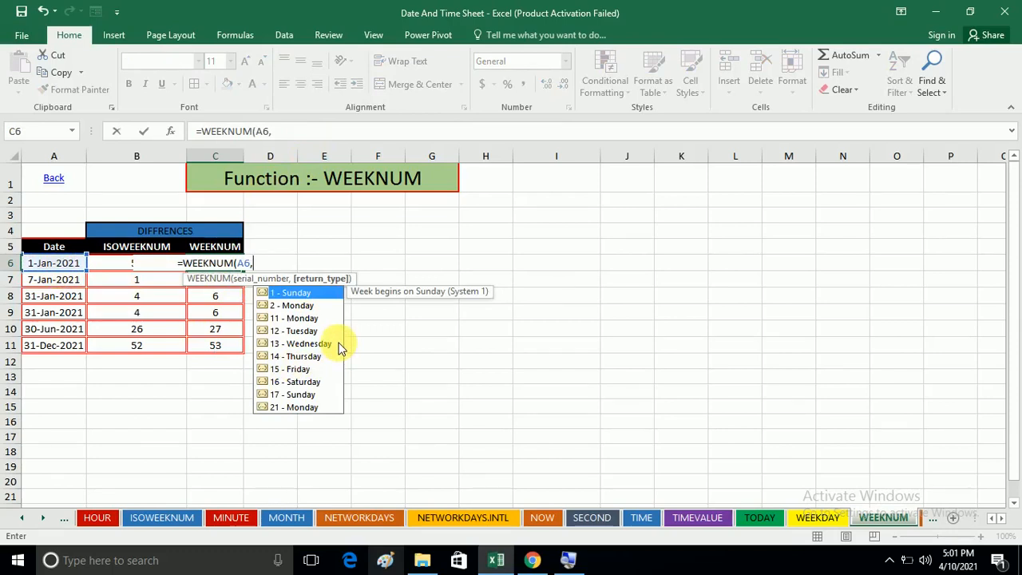
key("BackSpace")
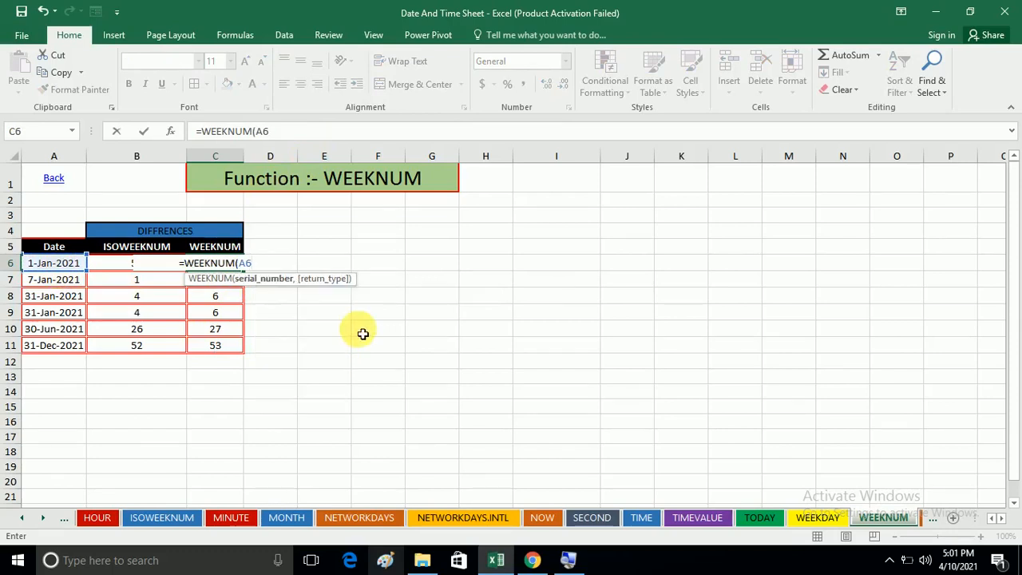
type(")")
key("Return")
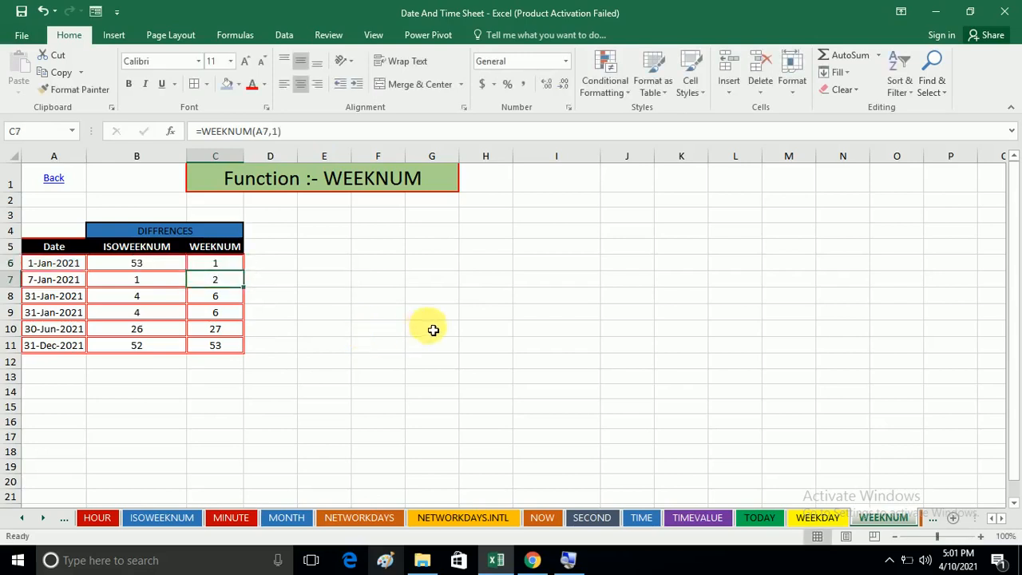
left_click(234, 265)
double_click(250, 276)
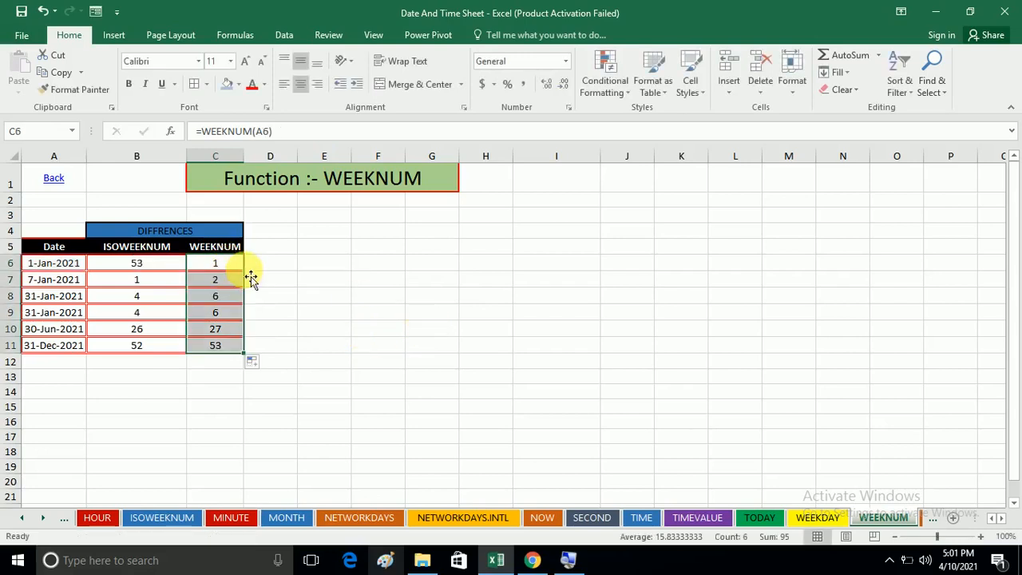
Add return type 1 to the WEEKNUM formula in C6 and fill it down to C11
left_click(229, 266)
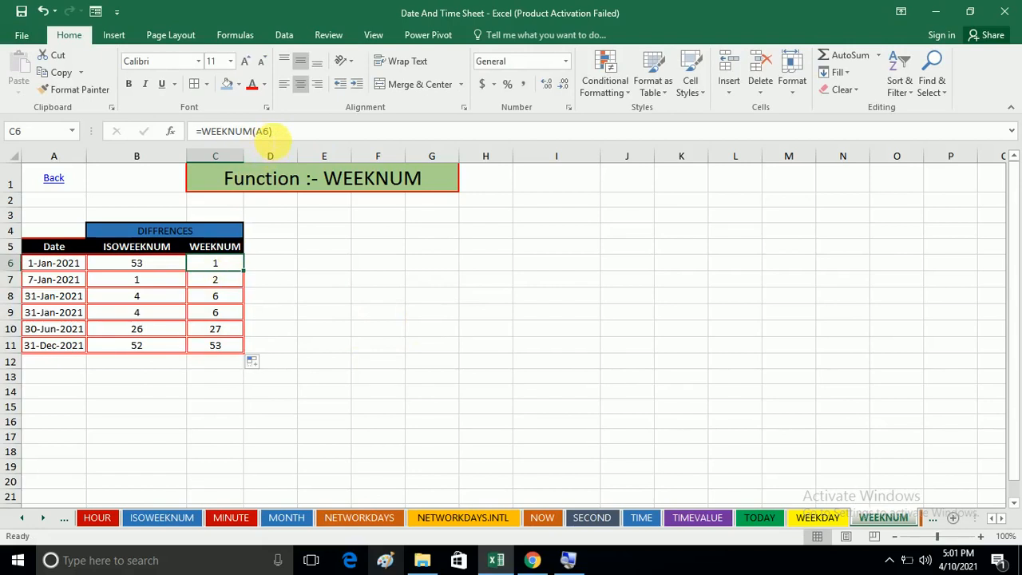
left_click(269, 132)
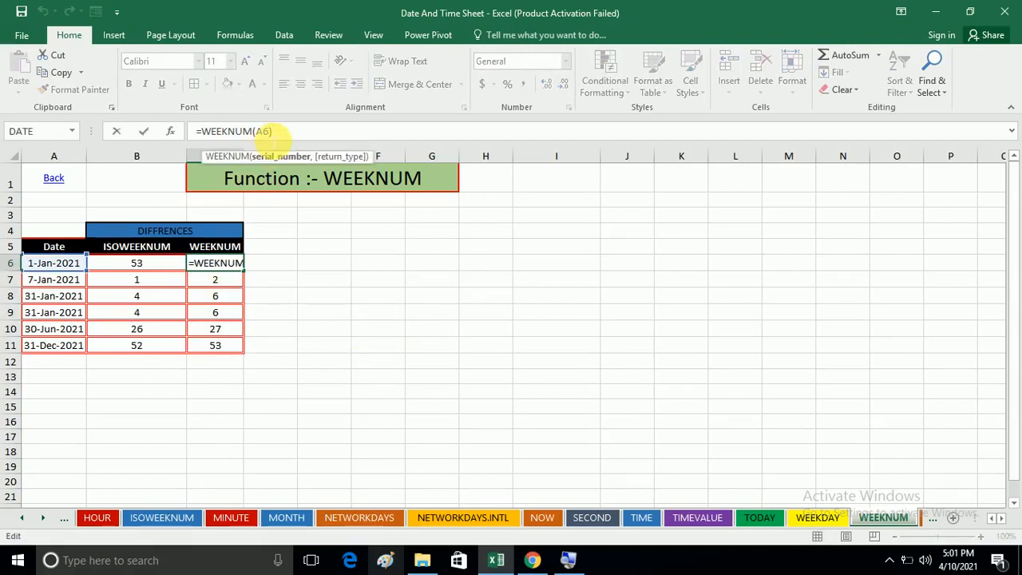
type(",1")
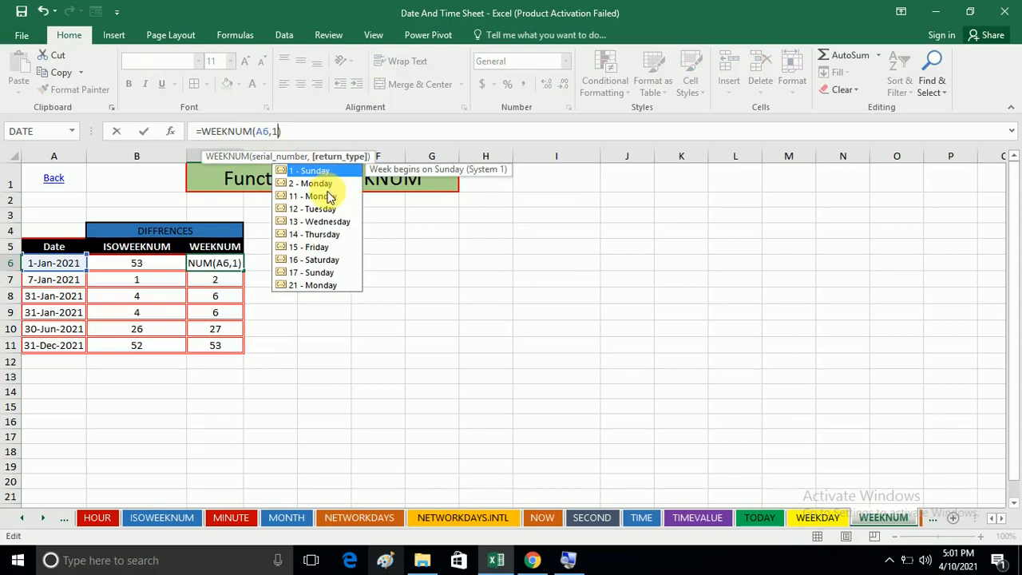
key("Return")
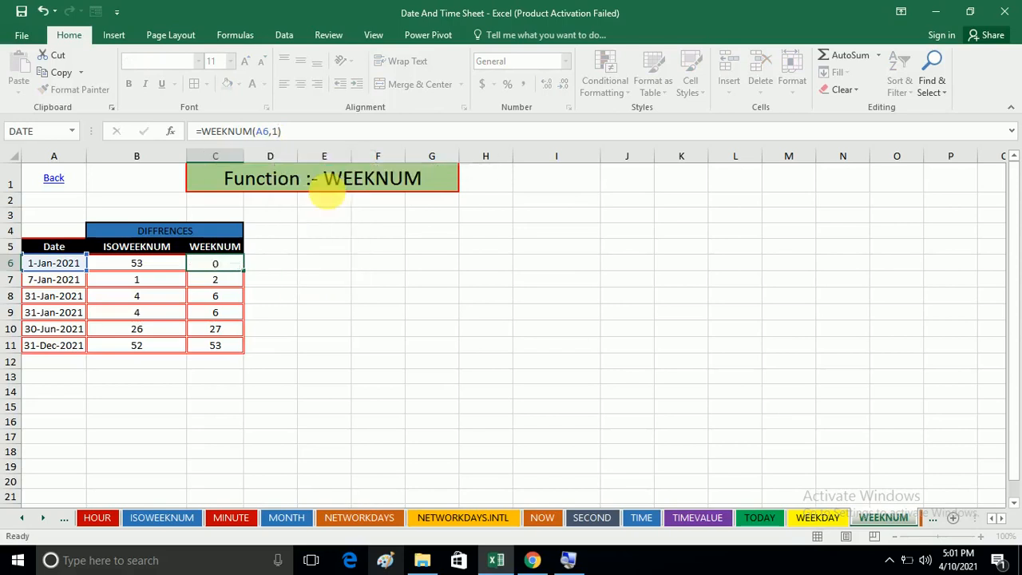
left_click(217, 266)
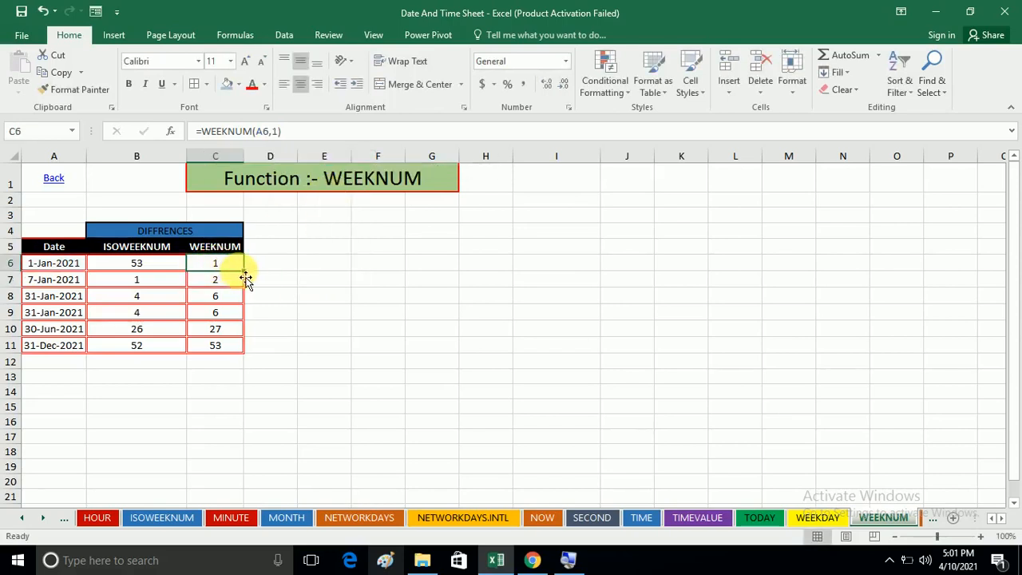
double_click(243, 271)
Change the return type in C6's WEEKNUM formula to 2 (Monday), fill it down to C11 and check C8
left_click(230, 269)
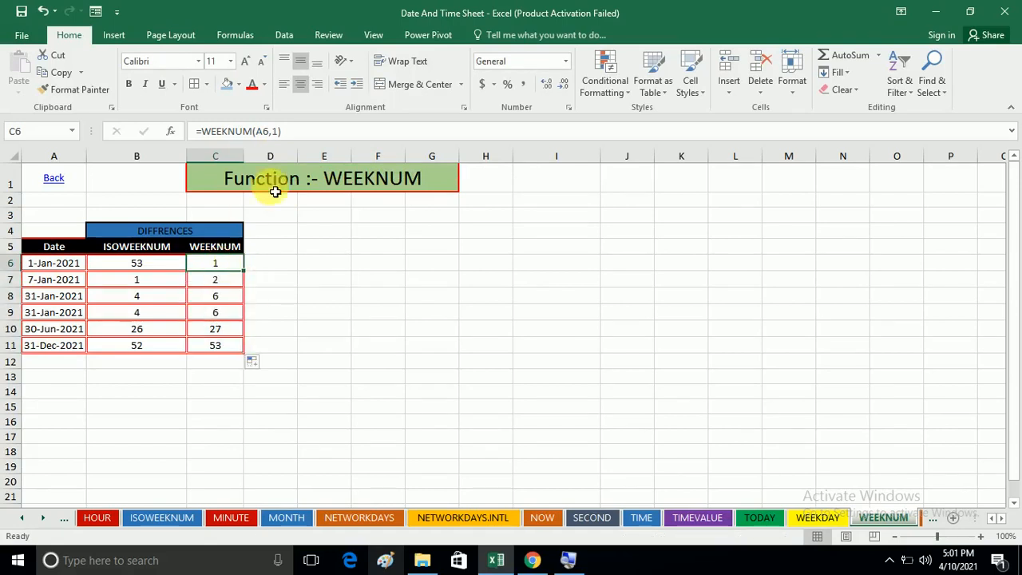
left_click(278, 131)
key("BackSpace")
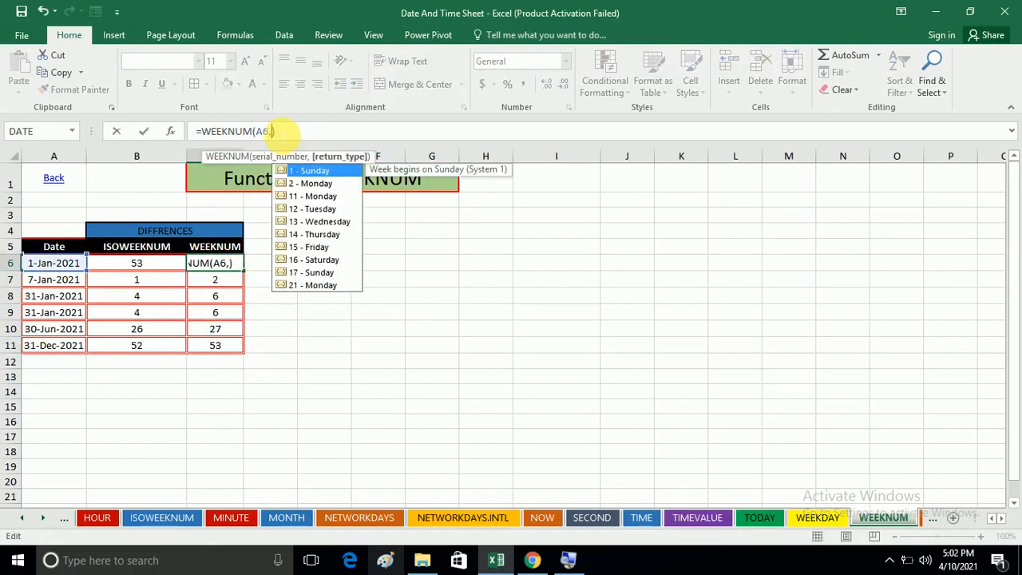
double_click(313, 187)
key("Return")
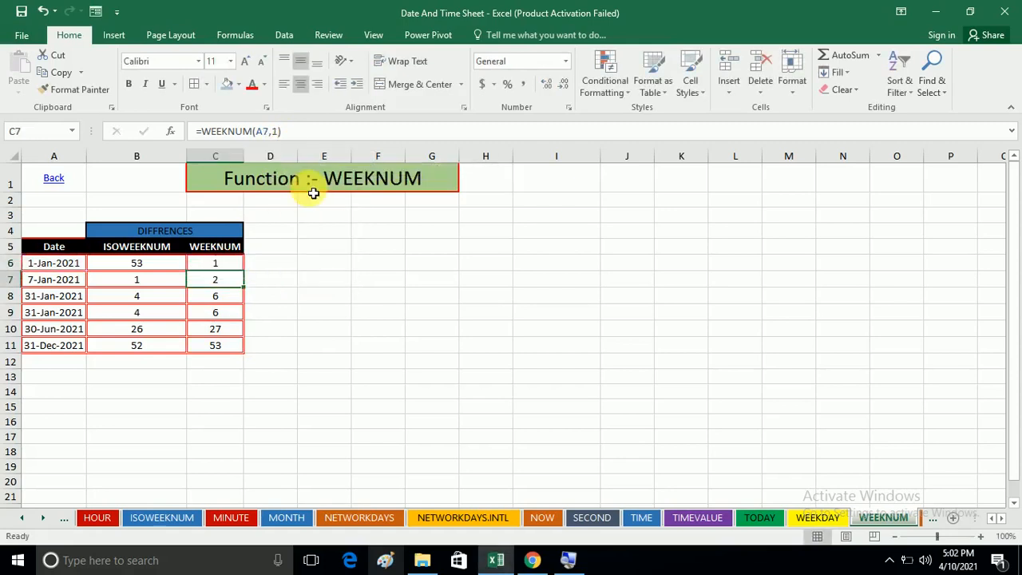
left_click(219, 264)
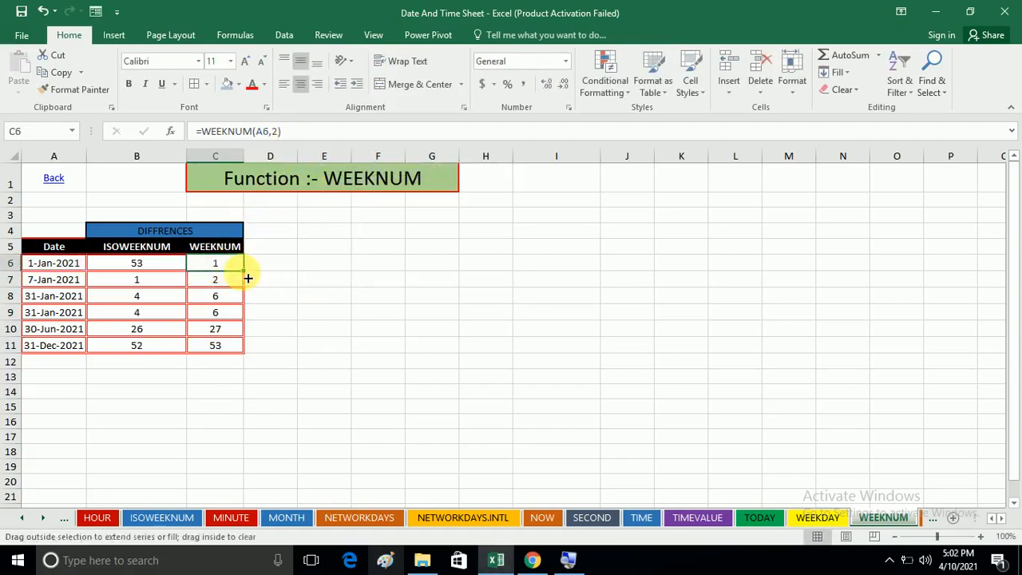
double_click(245, 273)
left_click(237, 299)
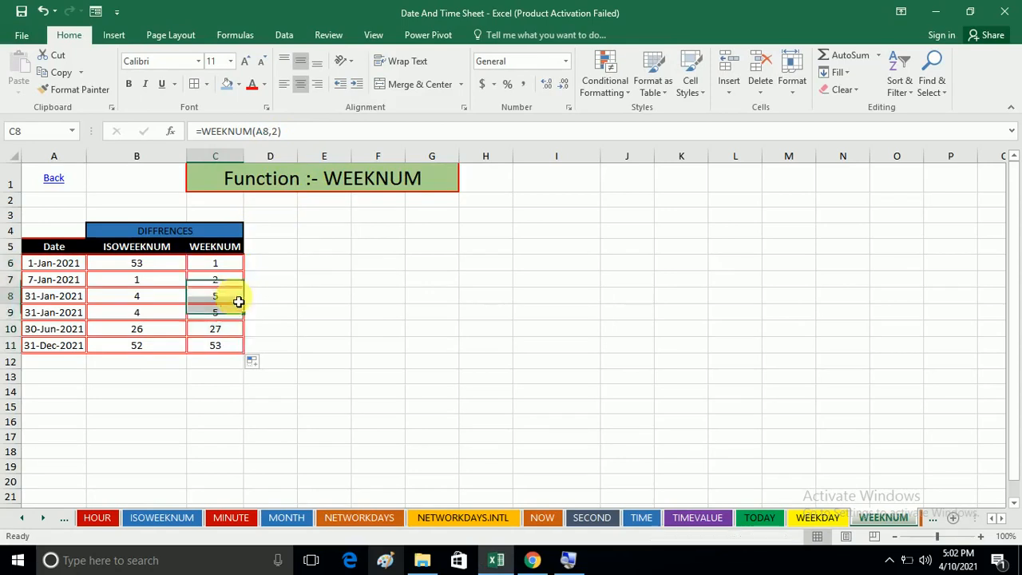
Undo the last fill, change C6's WEEKNUM return type to 14 (Thursday) and fill it down to C11
key("ctrl+z")
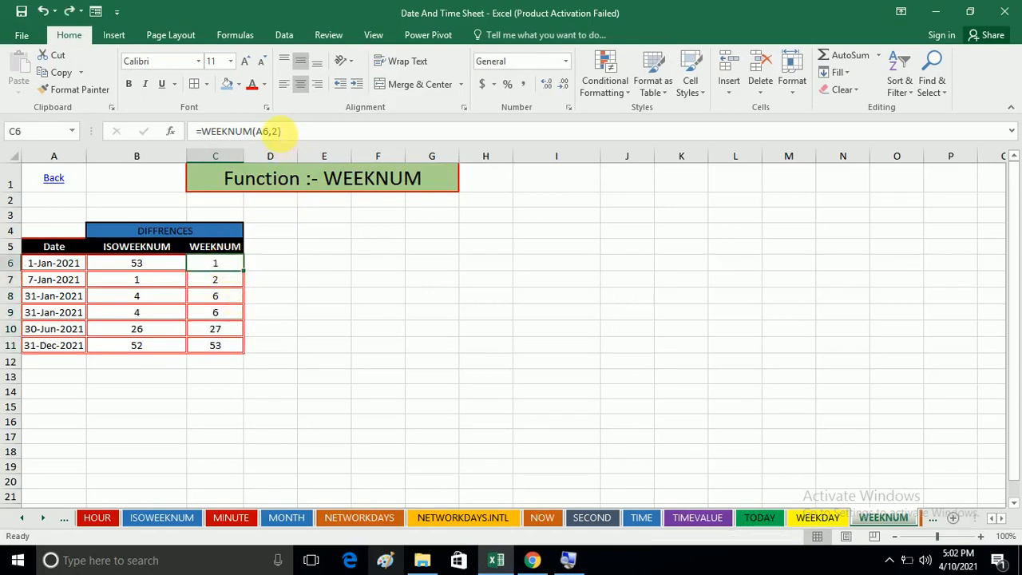
left_click(276, 132)
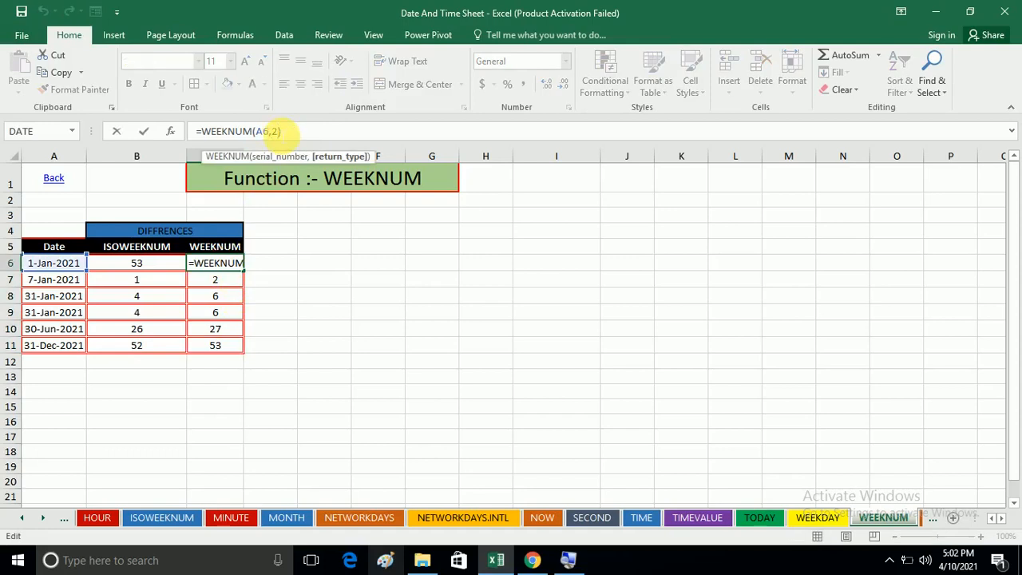
key("BackSpace")
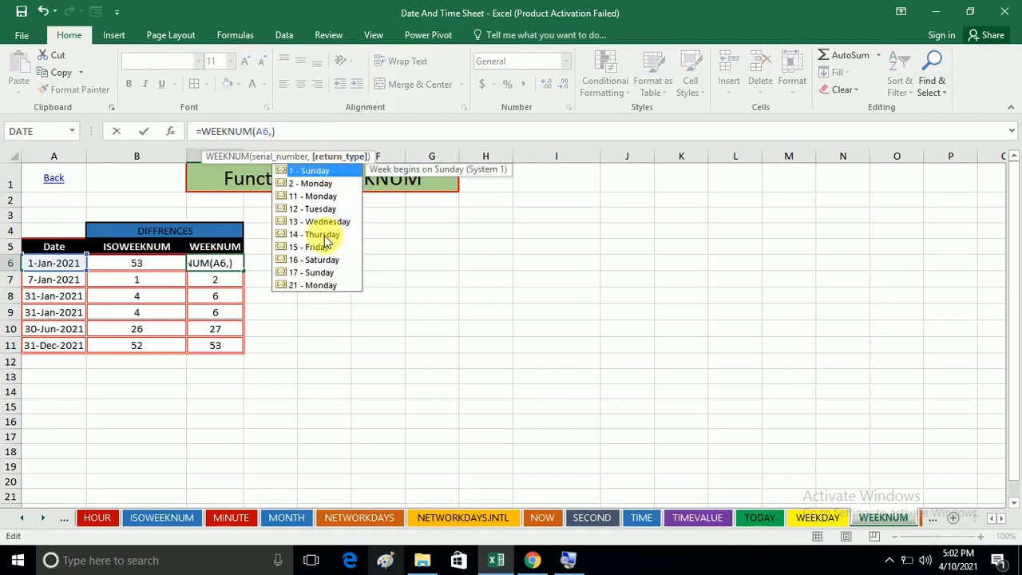
type("1)")
key("Return")
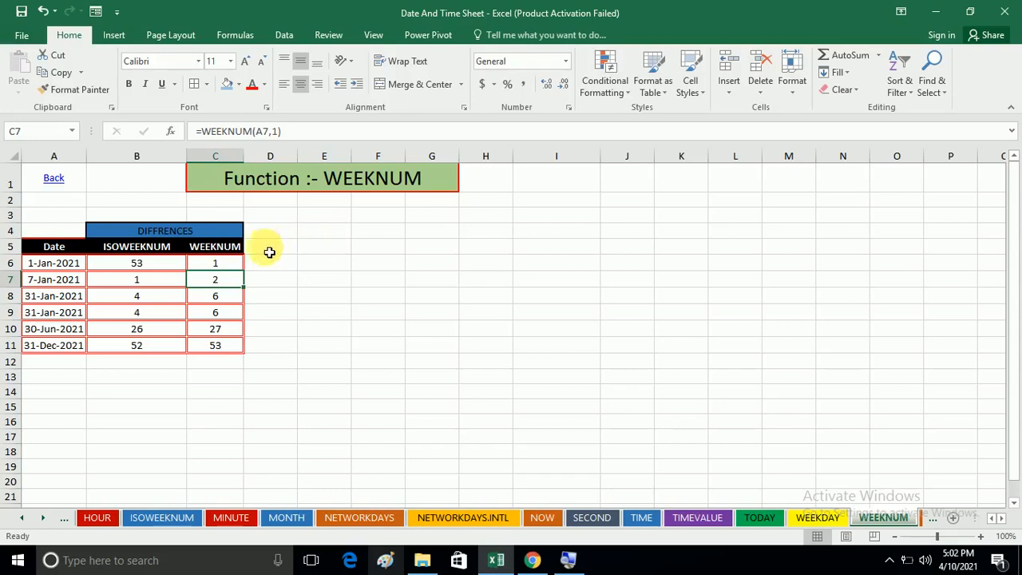
left_click(235, 267)
double_click(245, 272)
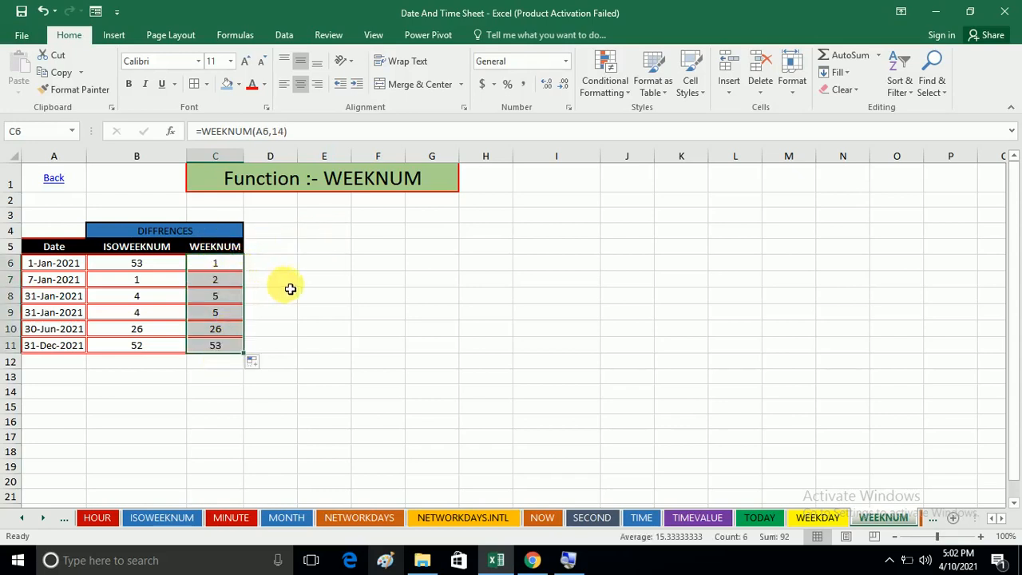
left_click(320, 280)
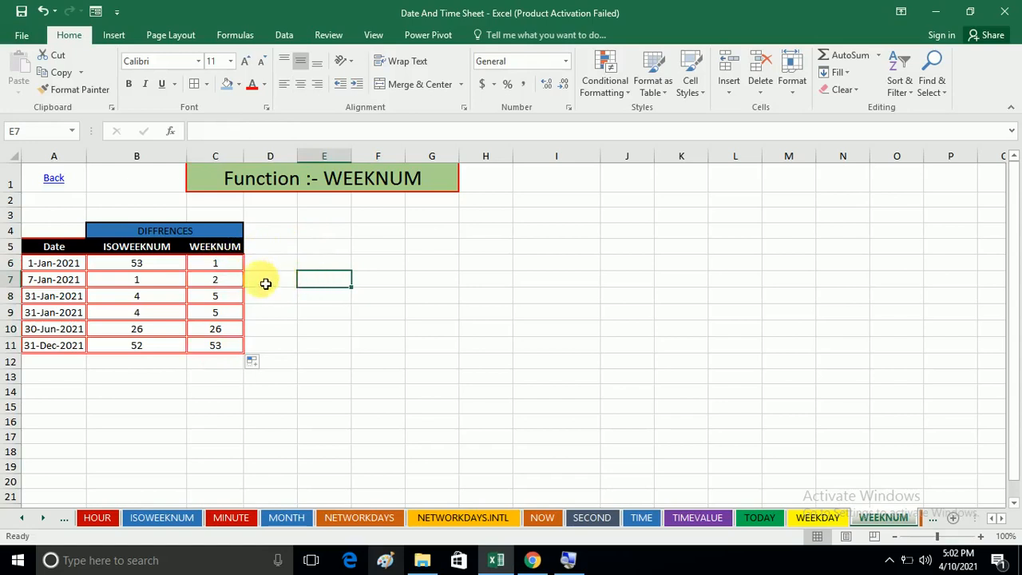
left_click(227, 270)
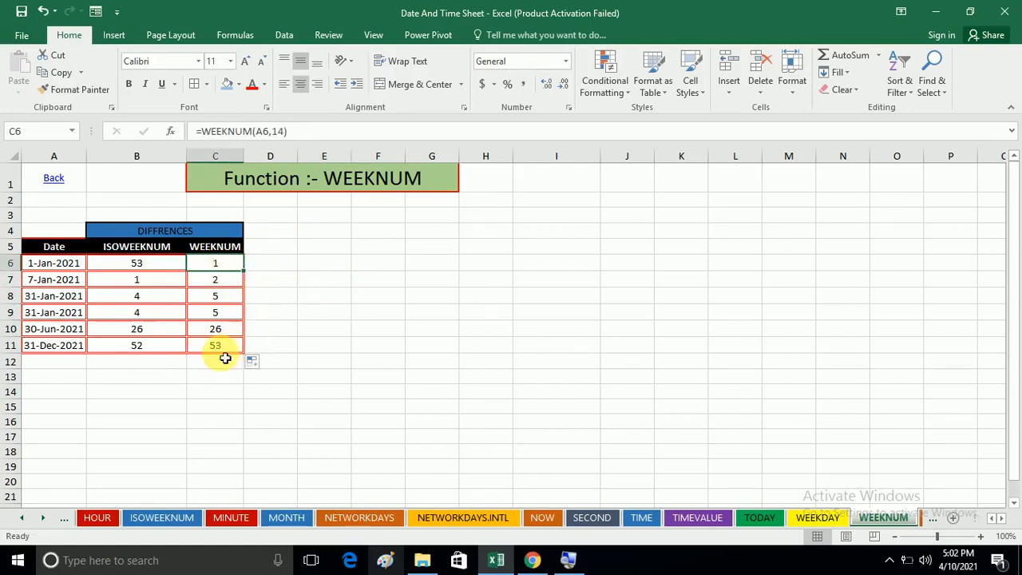
Go back to the function index, open the WORKDAY sheet and check the days in B6 and the formula in C6
left_click(55, 182)
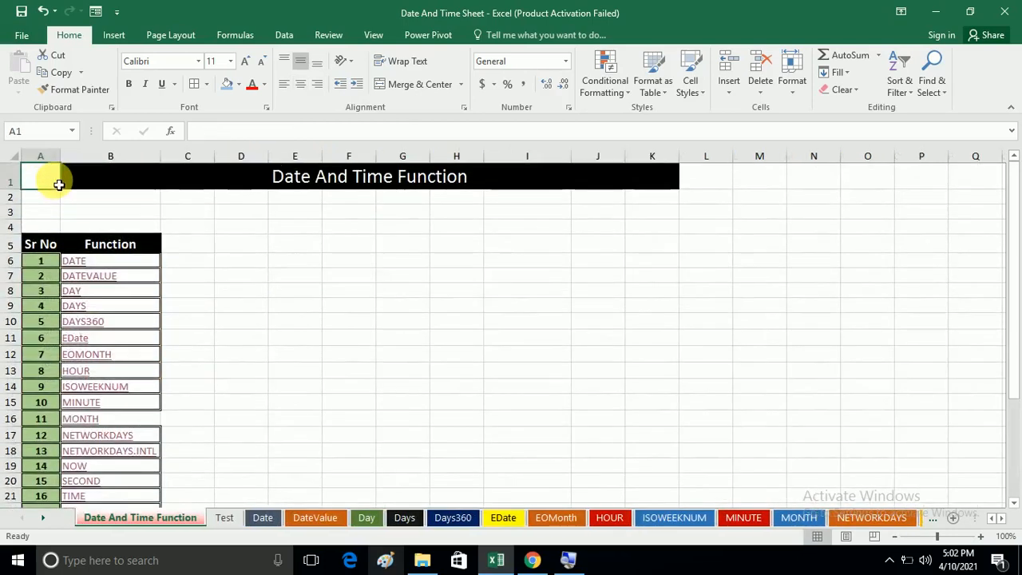
left_click_drag(1011, 319, 1016, 499)
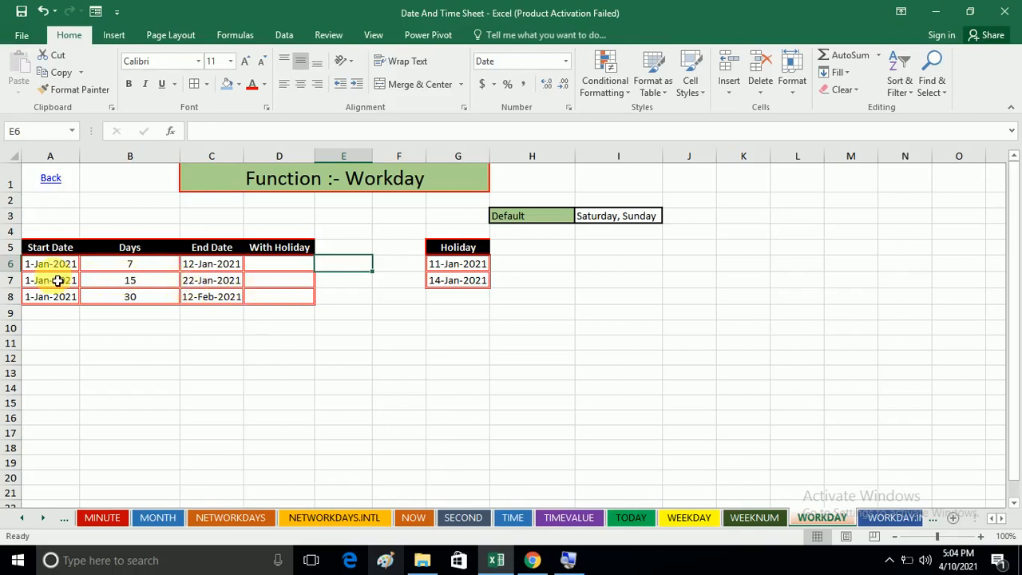
left_click(135, 264)
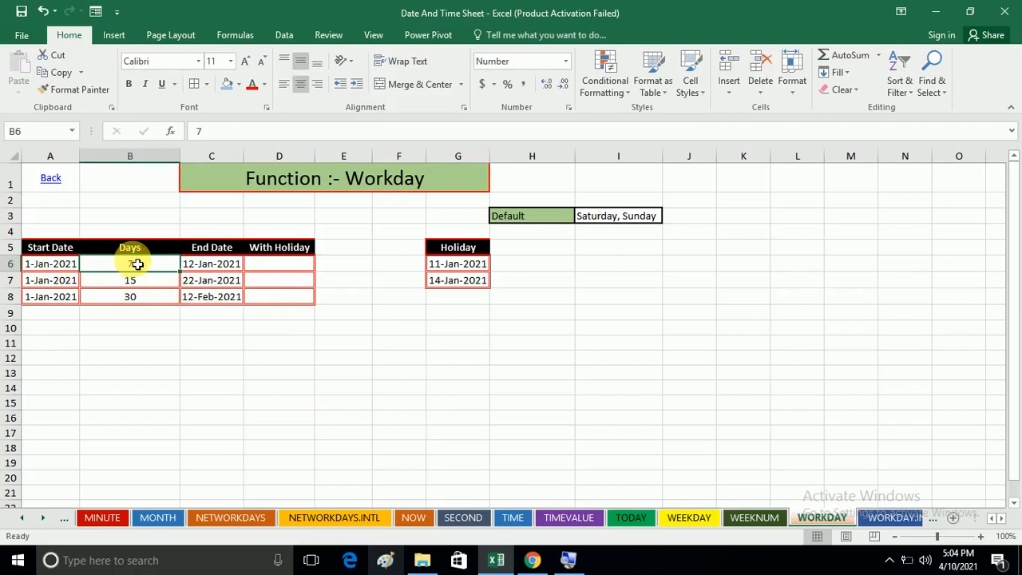
left_click(302, 388)
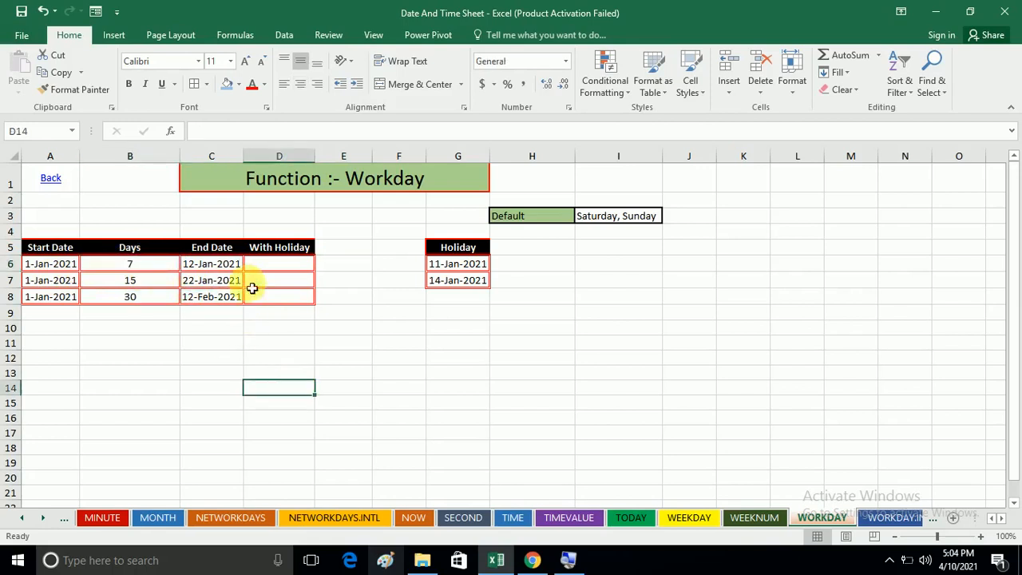
left_click(230, 267)
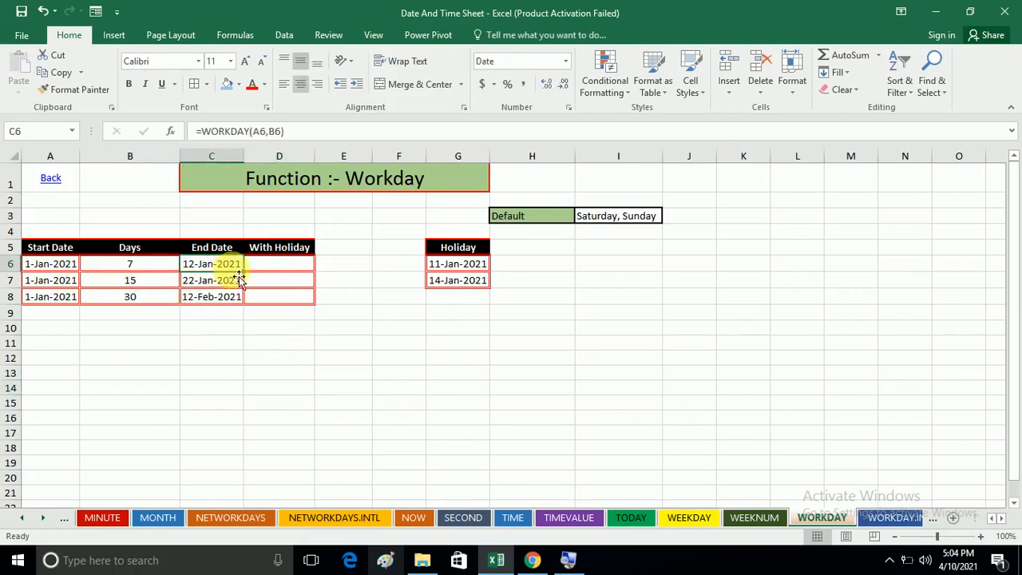
Enter the plain addition =A6+B6 in E6 to compare with the WORKDAY end date
left_click(343, 267)
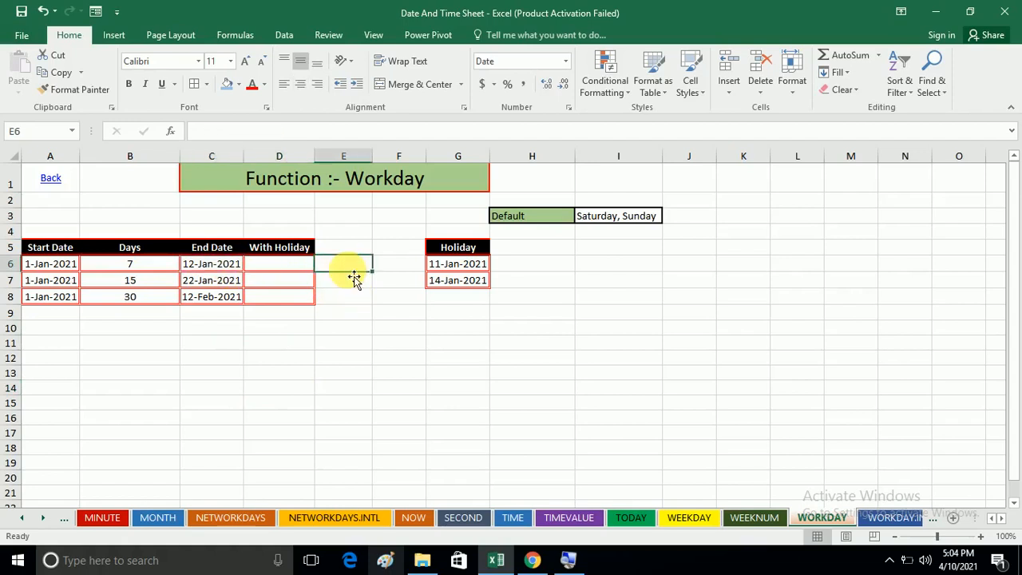
type("=")
left_click(59, 273)
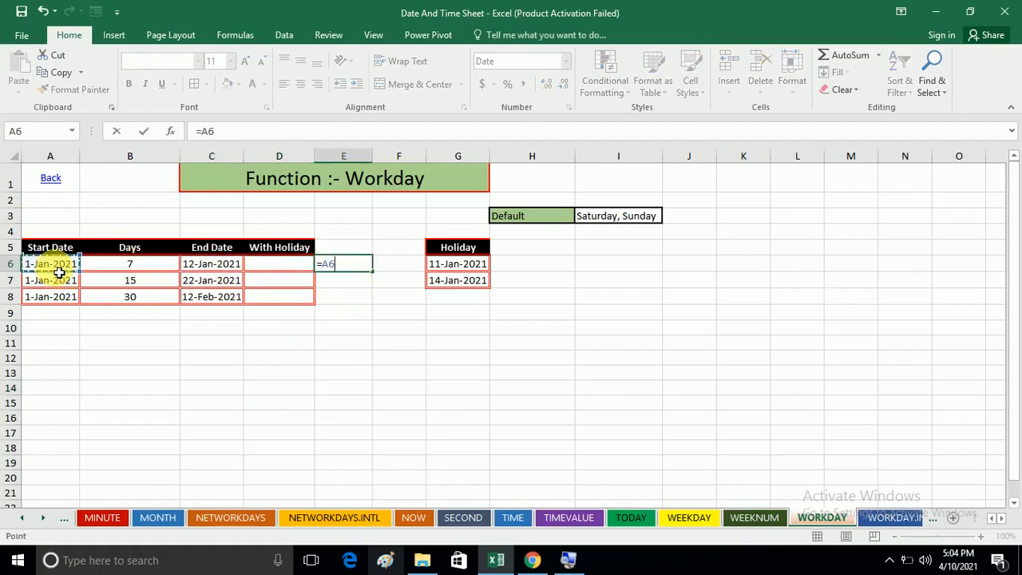
type("+")
left_click(133, 268)
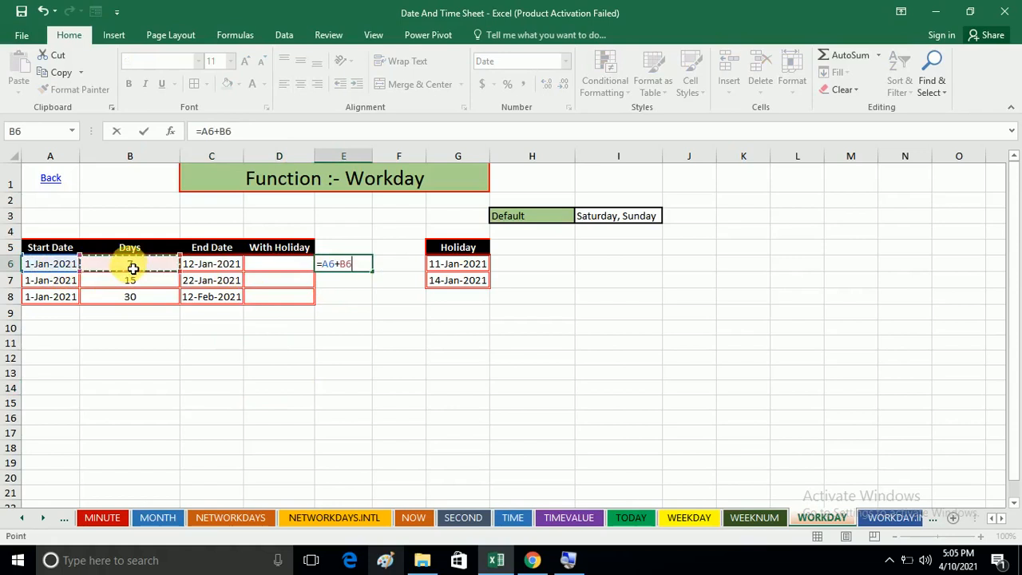
key("Return")
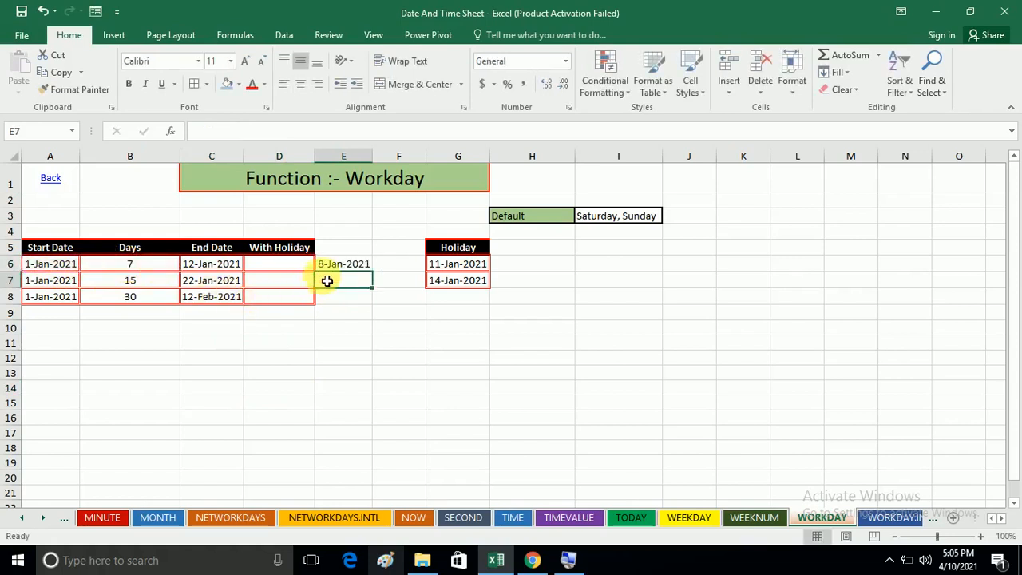
Clear the comparison formula from E6
left_click(366, 266)
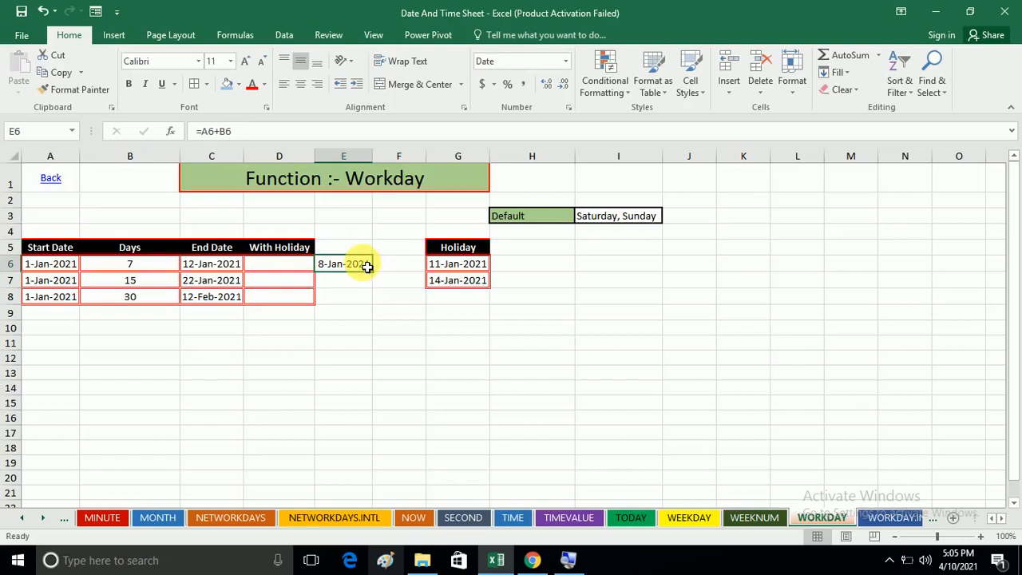
key("BackSpace")
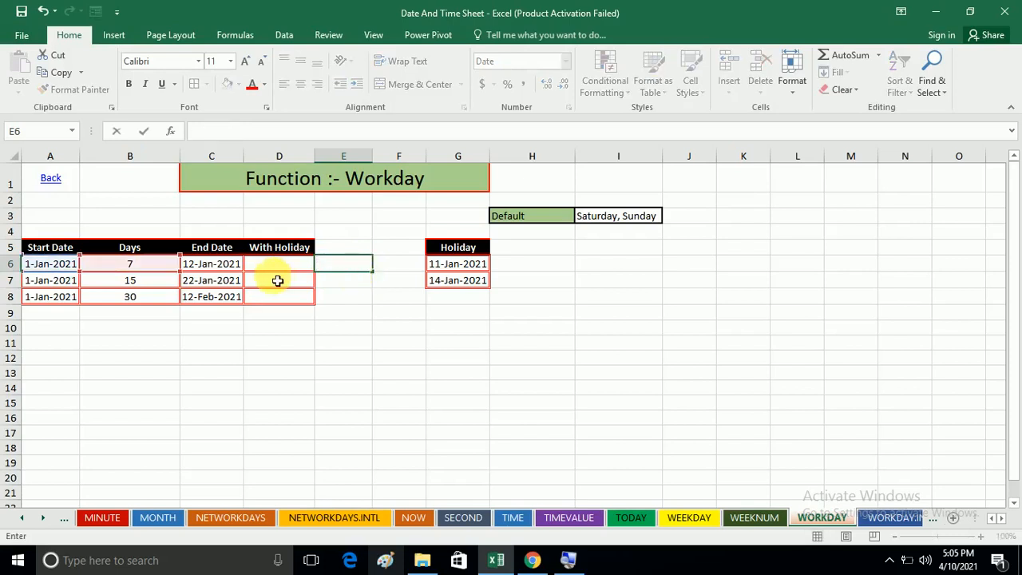
key("Return")
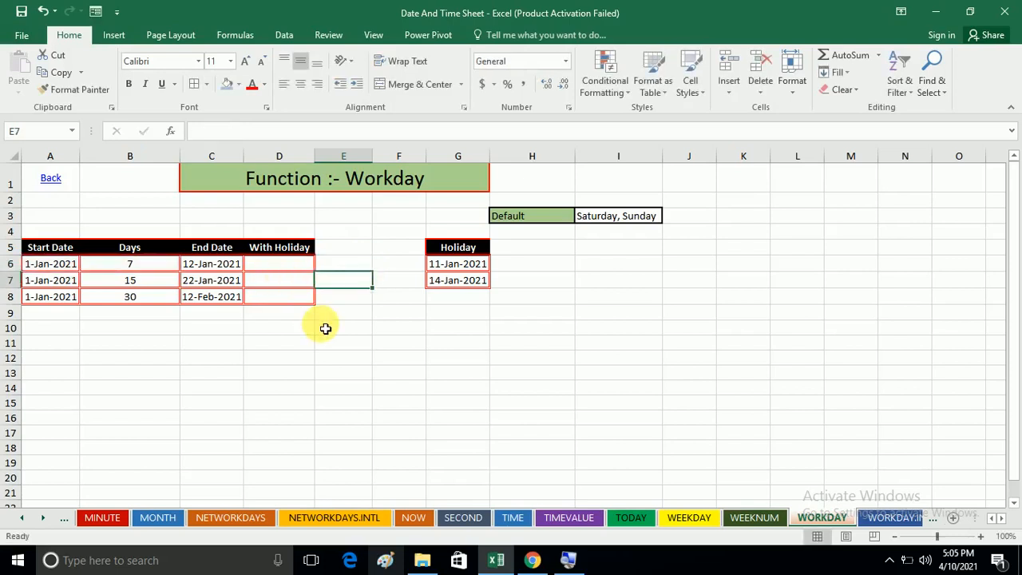
Begin a new WORKDAY formula in the first End Date cell, C6
left_click(219, 267)
type("=wo")
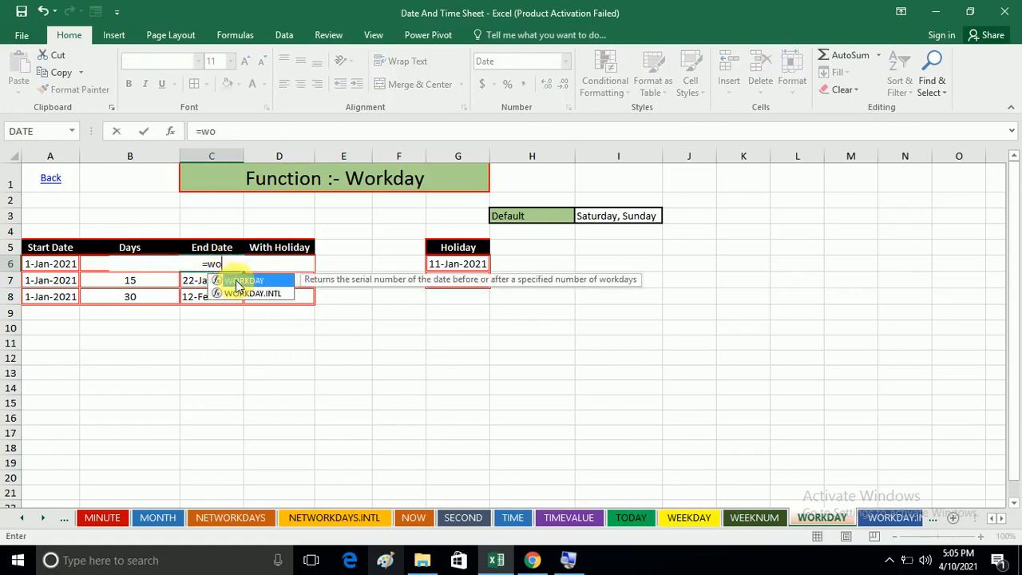
double_click(233, 283)
left_click(98, 270)
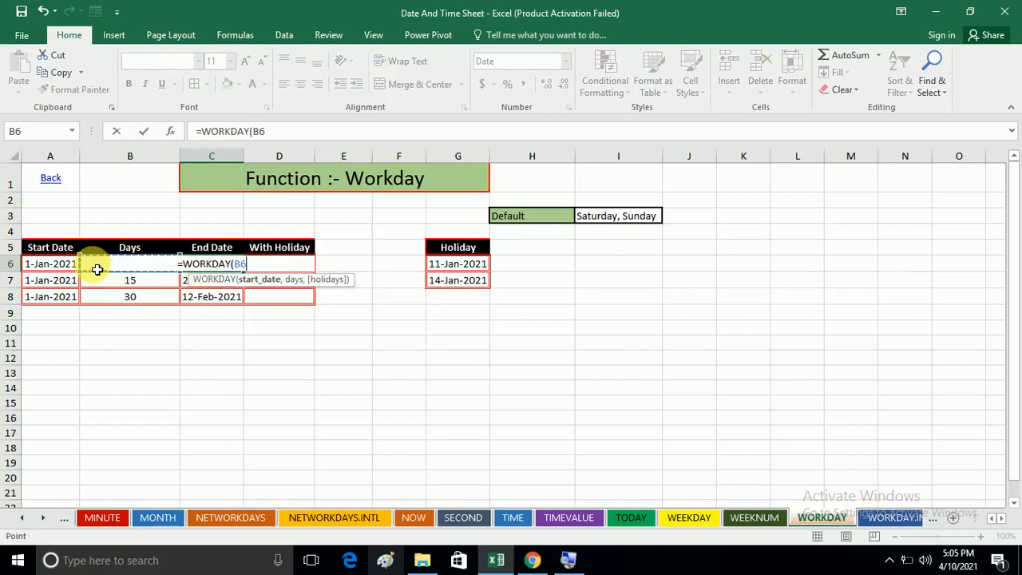
type(",")
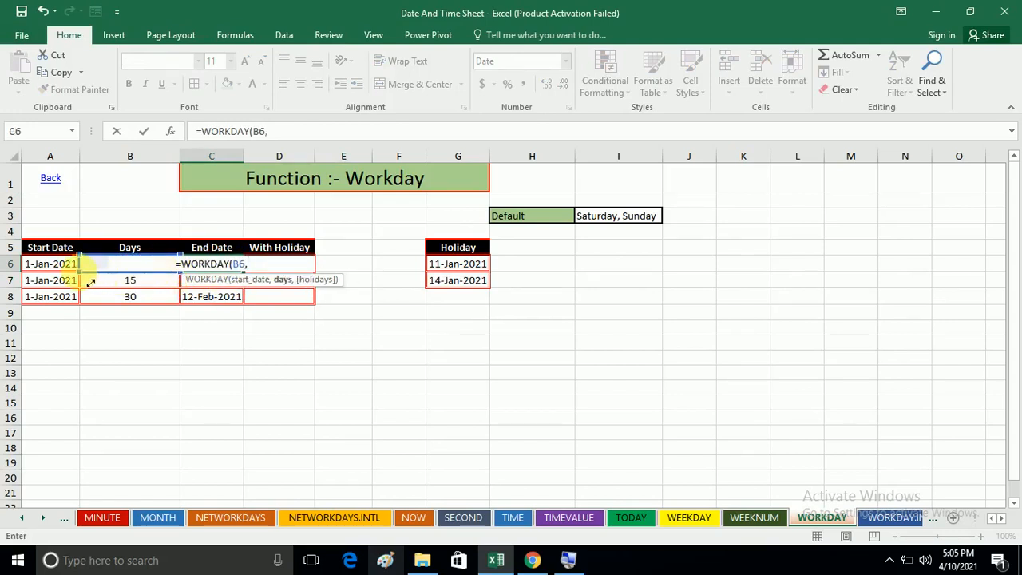
key("BackSpace")
key("BackSpace")
key("BackSpace")
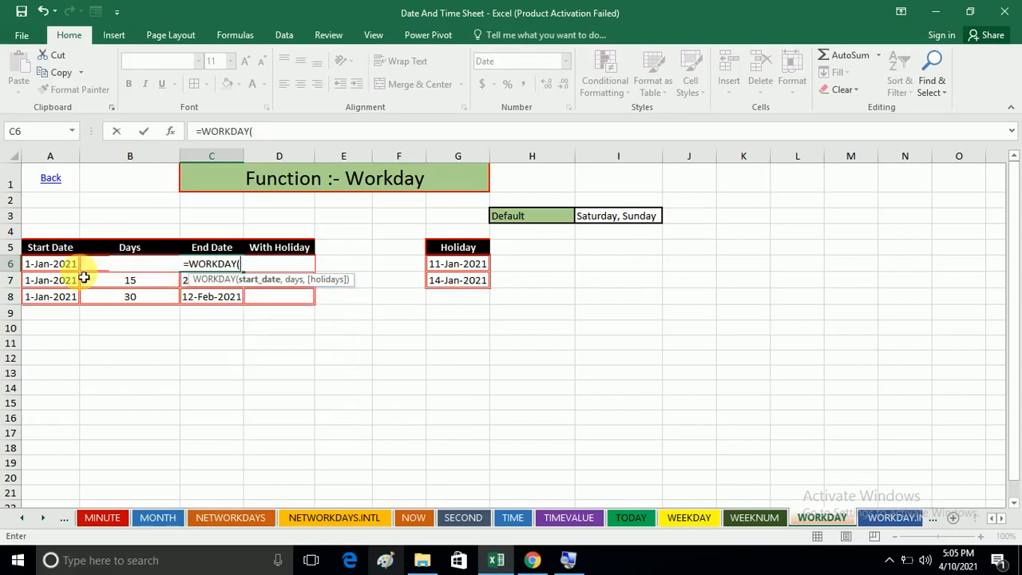
Complete the formula in C6 as =WORKDAY(A6,B6) without holidays and fill it down to C8
left_click(50, 265)
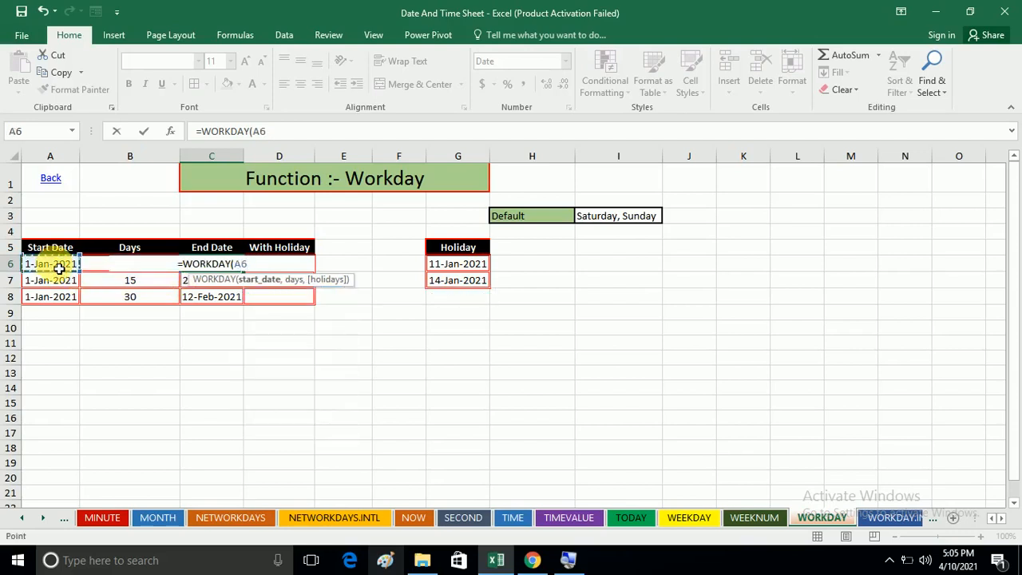
type(",")
left_click(116, 254)
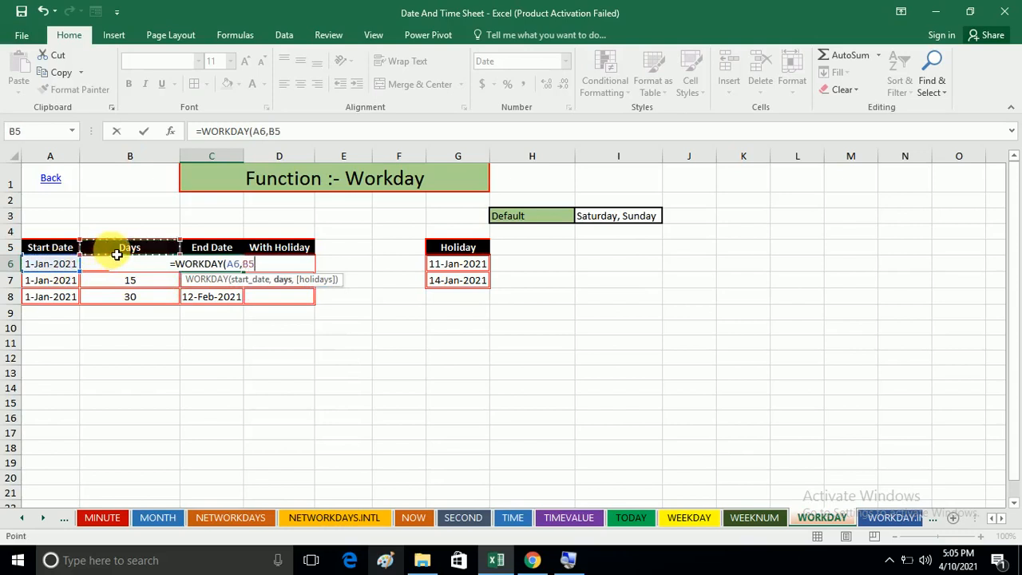
key("Down")
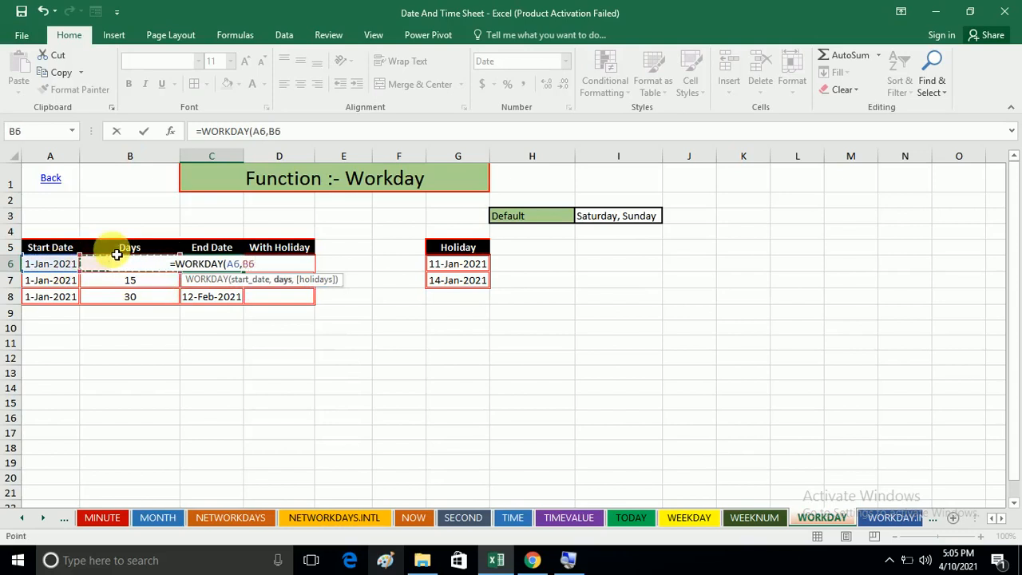
type(",")
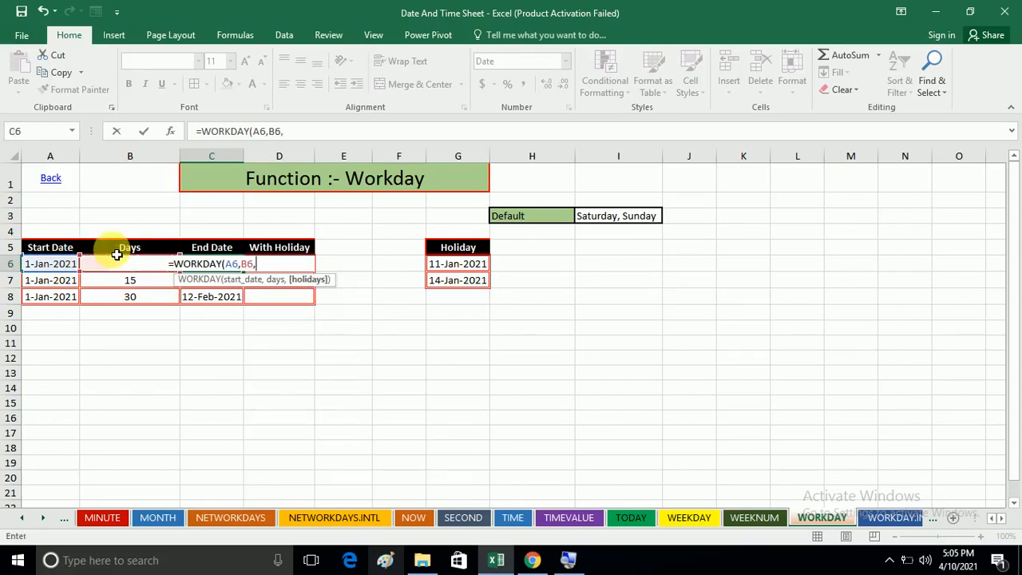
key("BackSpace")
type(")")
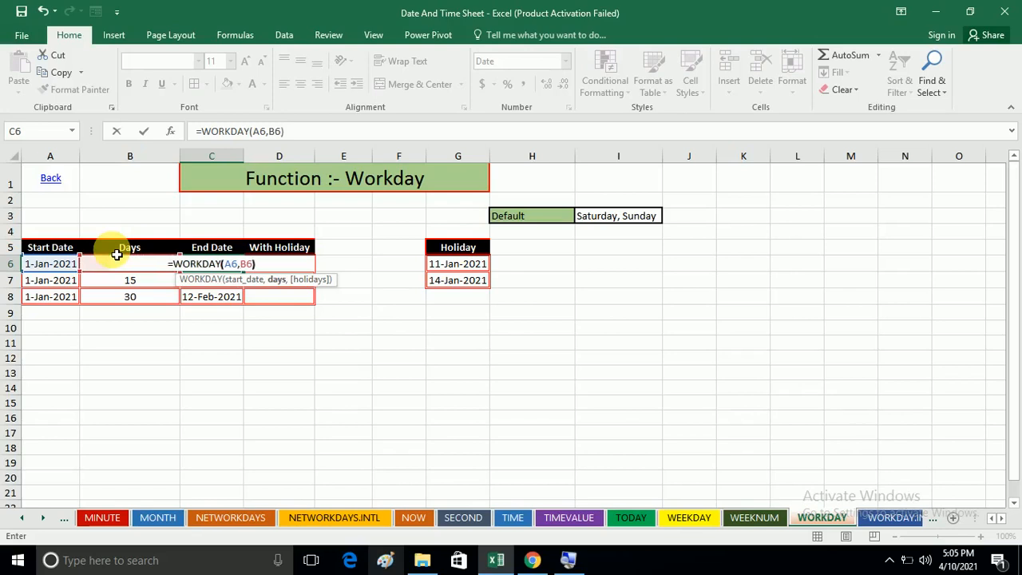
key("Return")
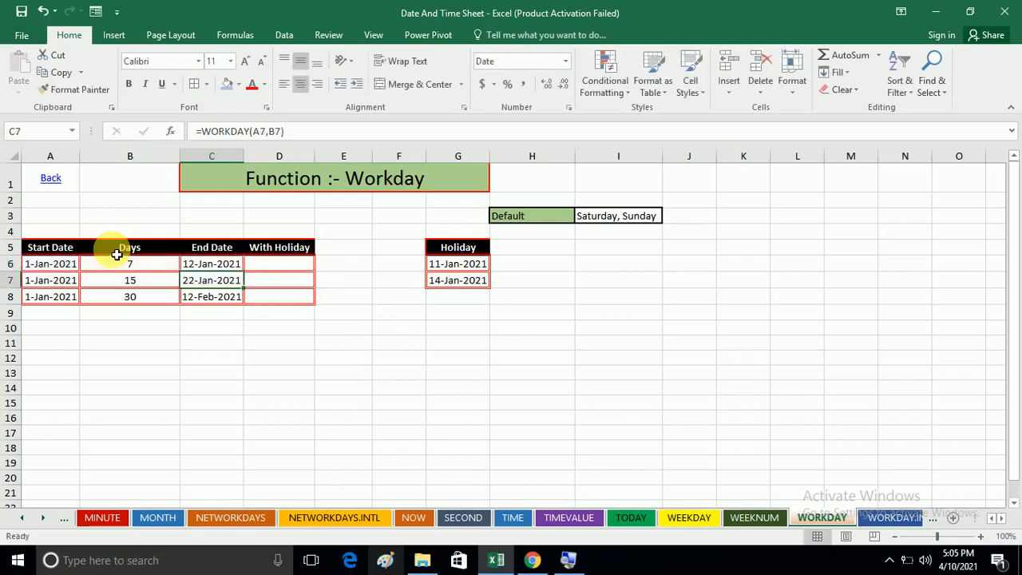
left_click(209, 263)
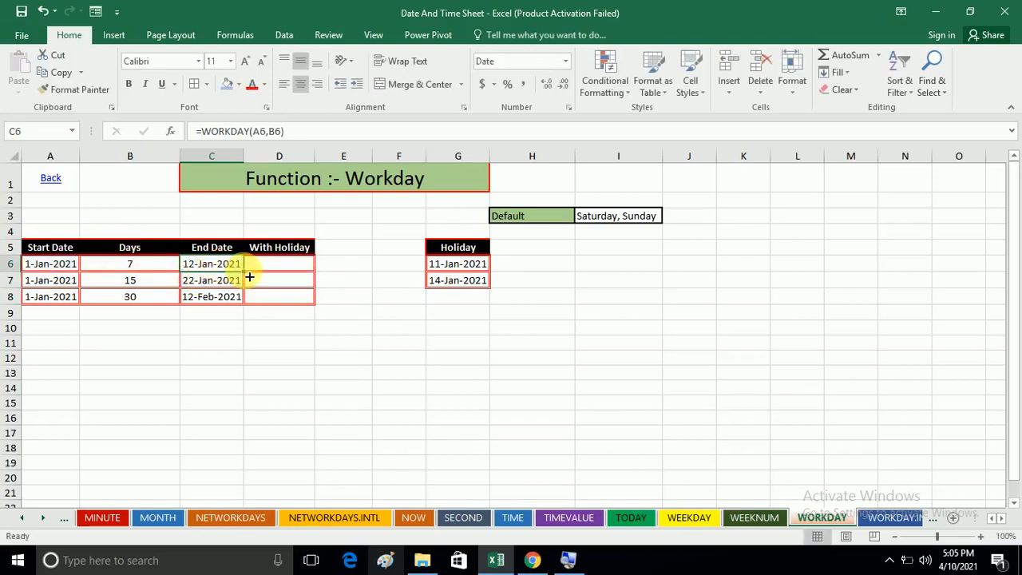
double_click(242, 272)
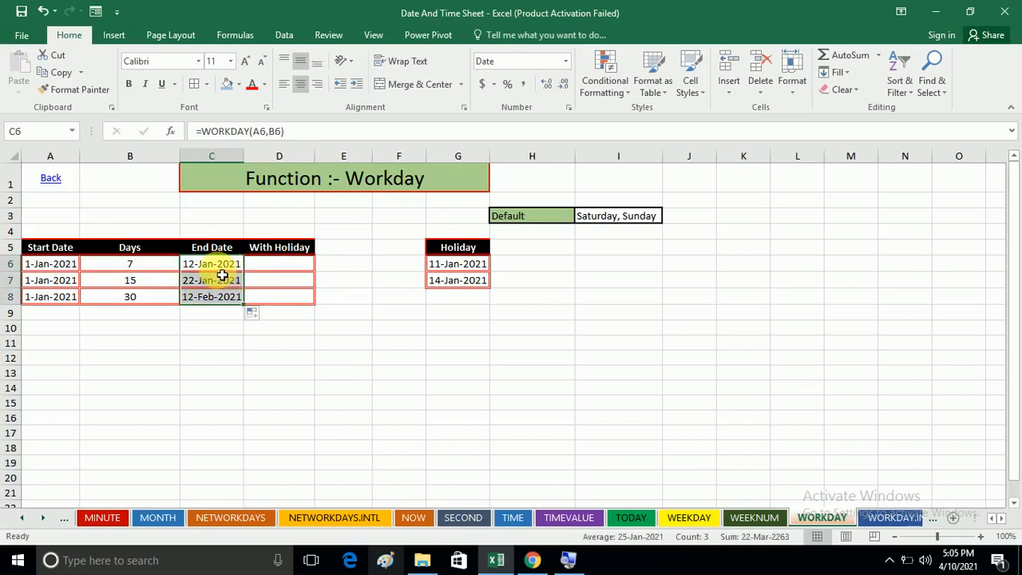
Check the WORKDAY end dates in column C against the January 2021 page of the system calendar, then close the calendar
left_click(145, 286)
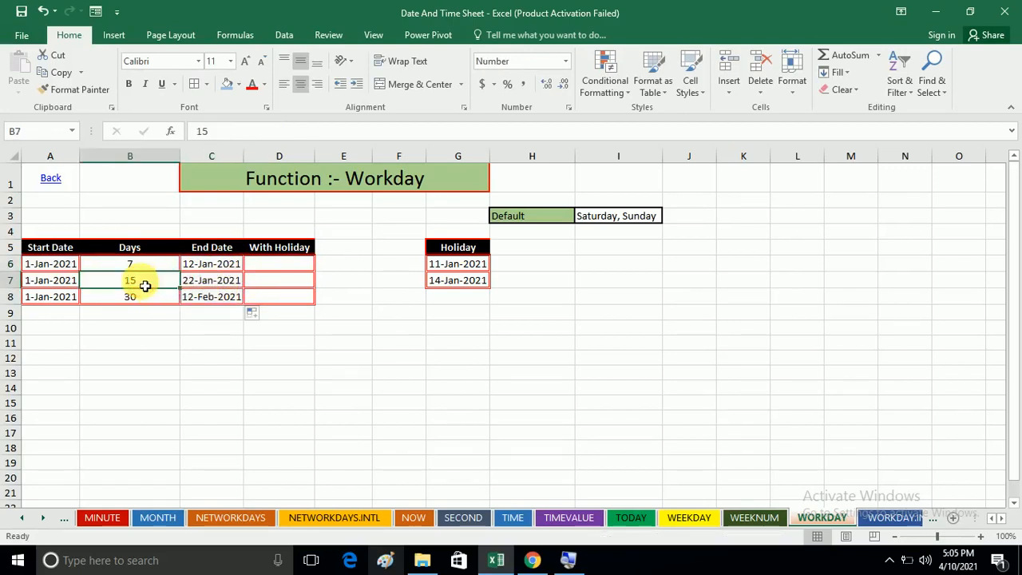
left_click(223, 282)
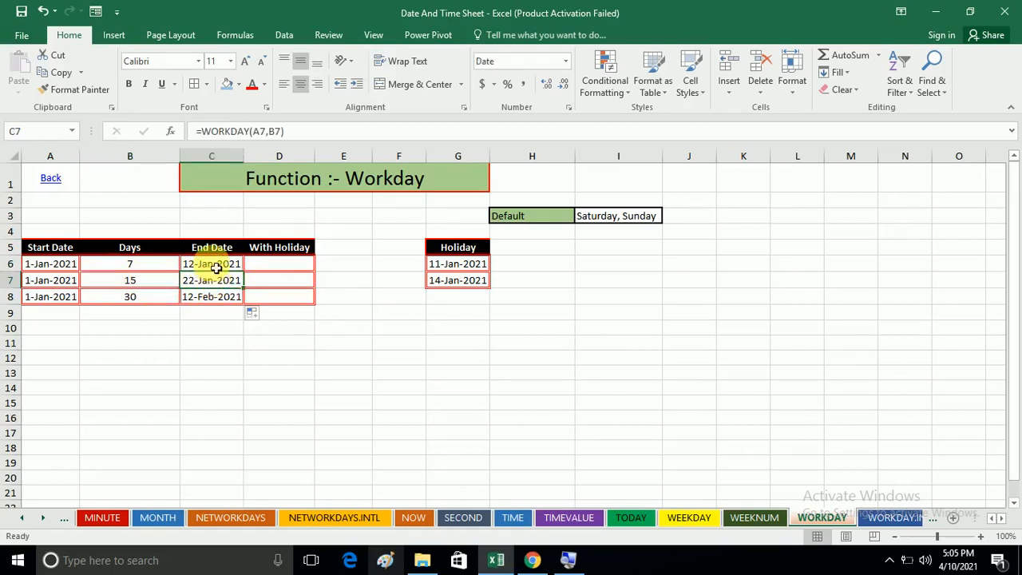
left_click(215, 270)
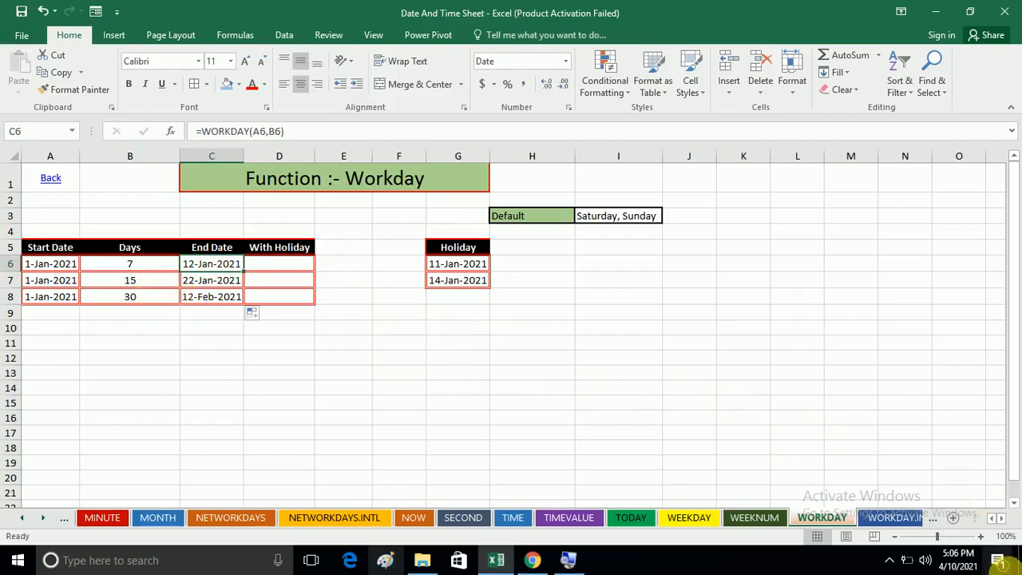
left_click(958, 560)
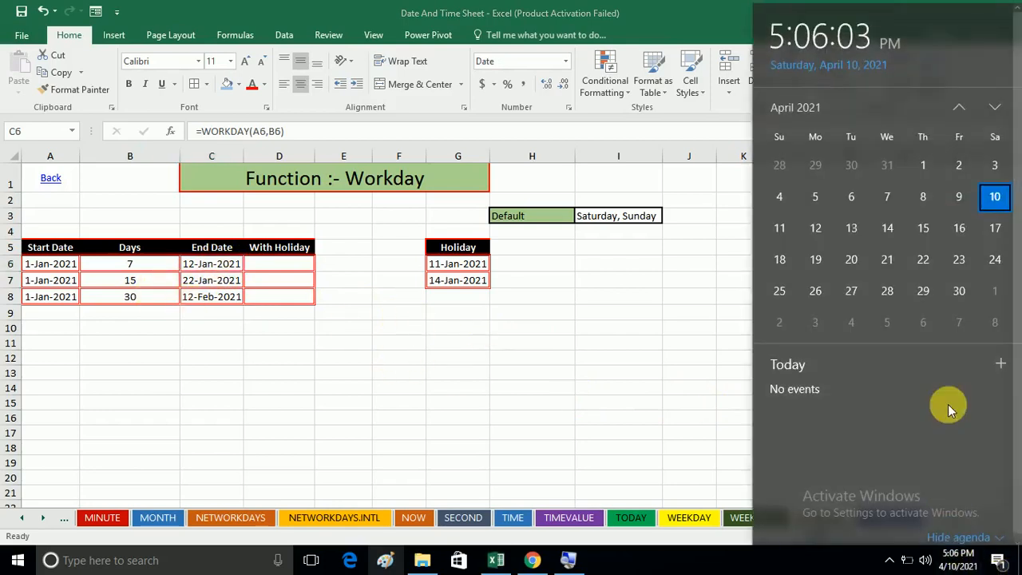
left_click(958, 104)
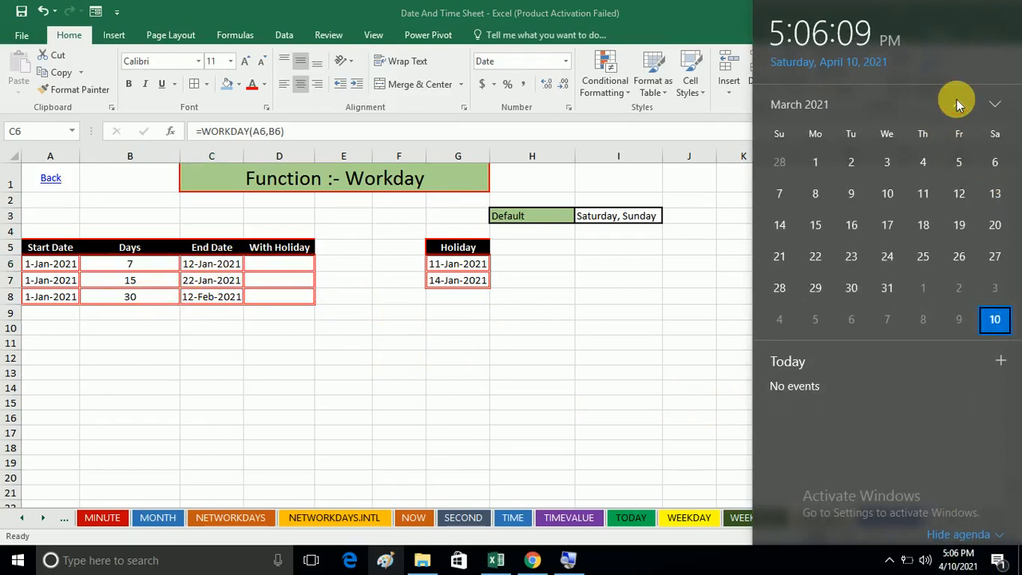
left_click(957, 99)
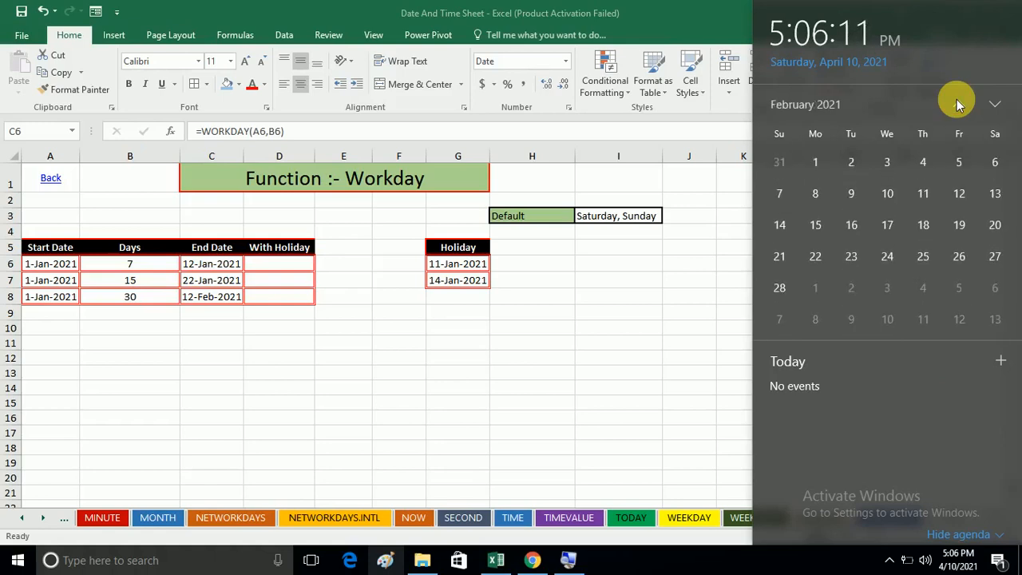
left_click(957, 99)
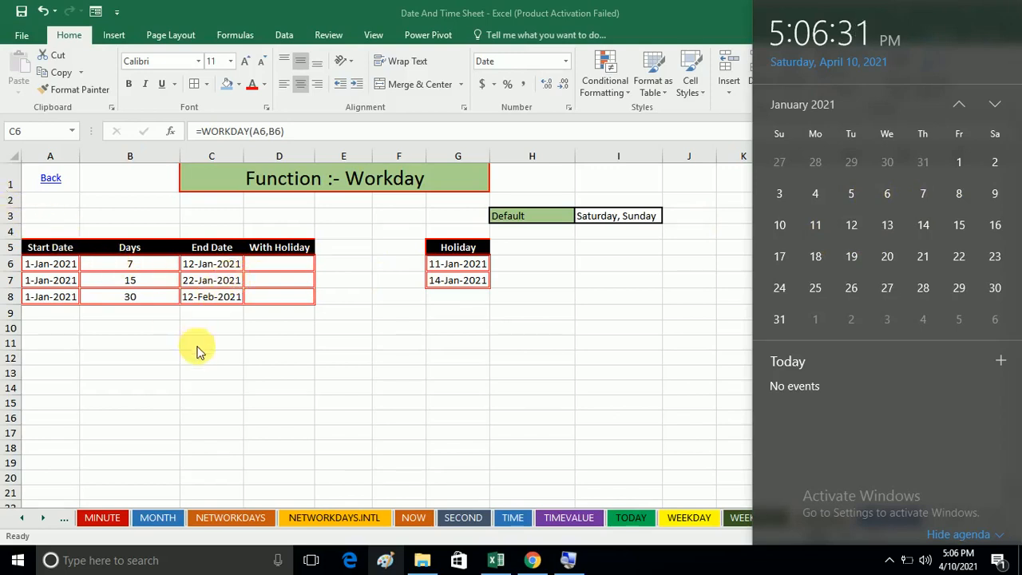
left_click(267, 377)
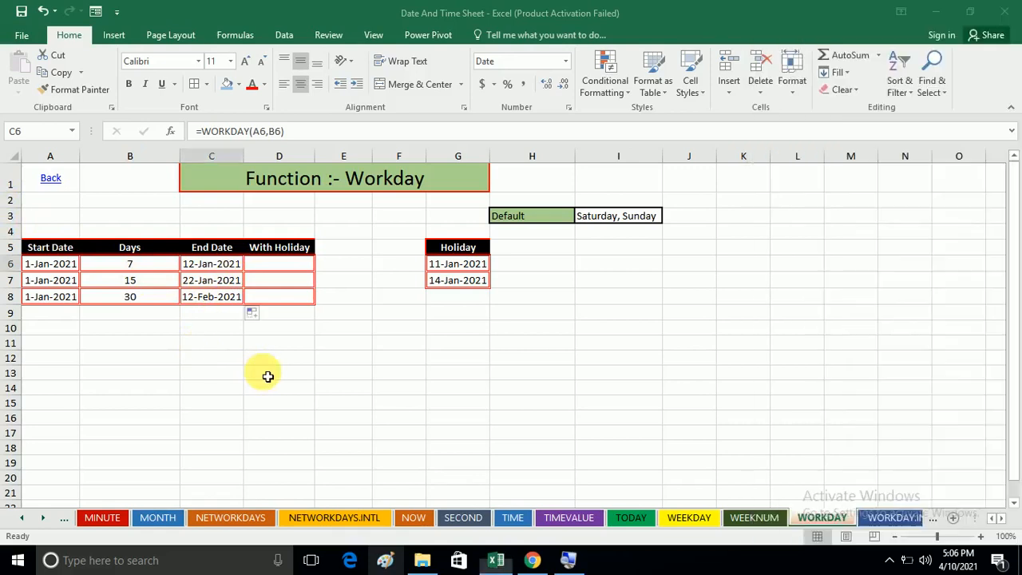
Write a WORKDAY formula in D6 under With Holiday, using start date A6, days B6 and holidays G6:G7
left_click(296, 272)
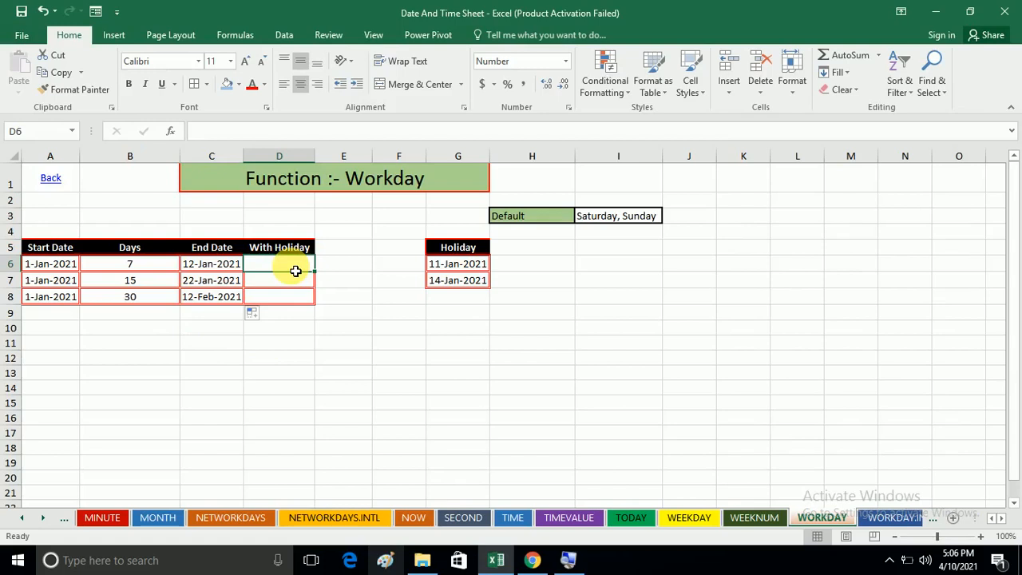
type("=wo")
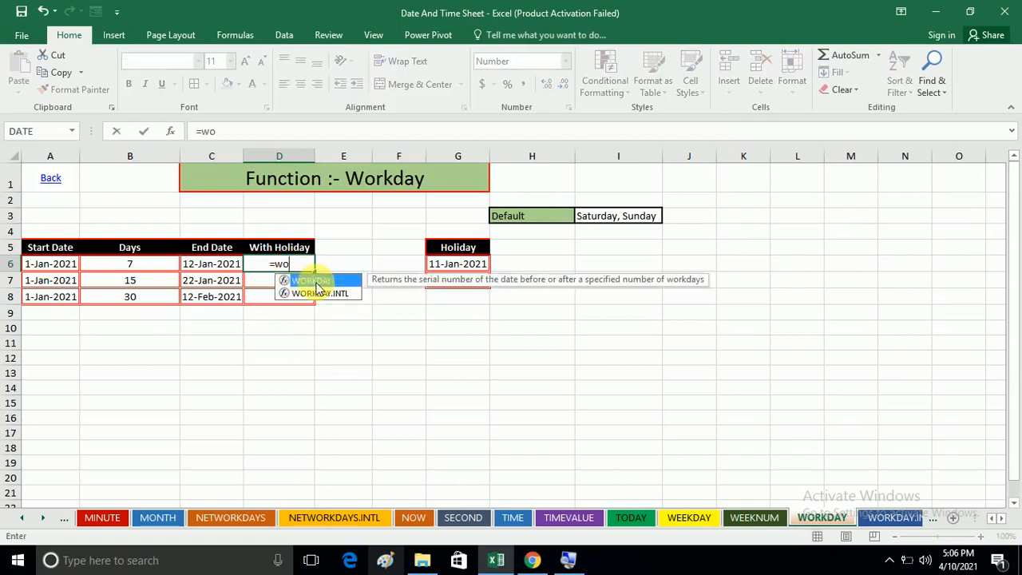
double_click(316, 283)
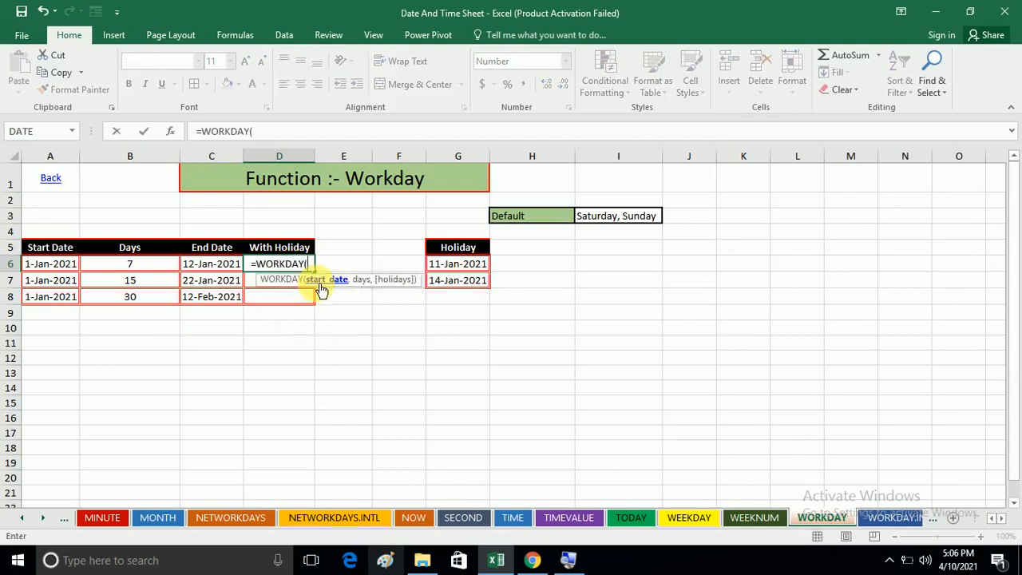
left_click(55, 271)
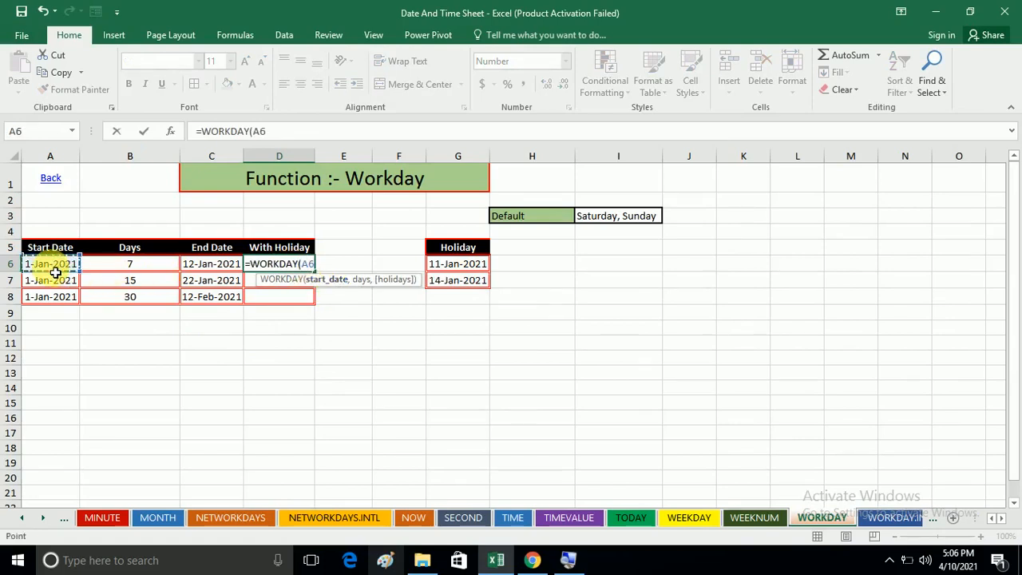
type(",")
left_click(128, 268)
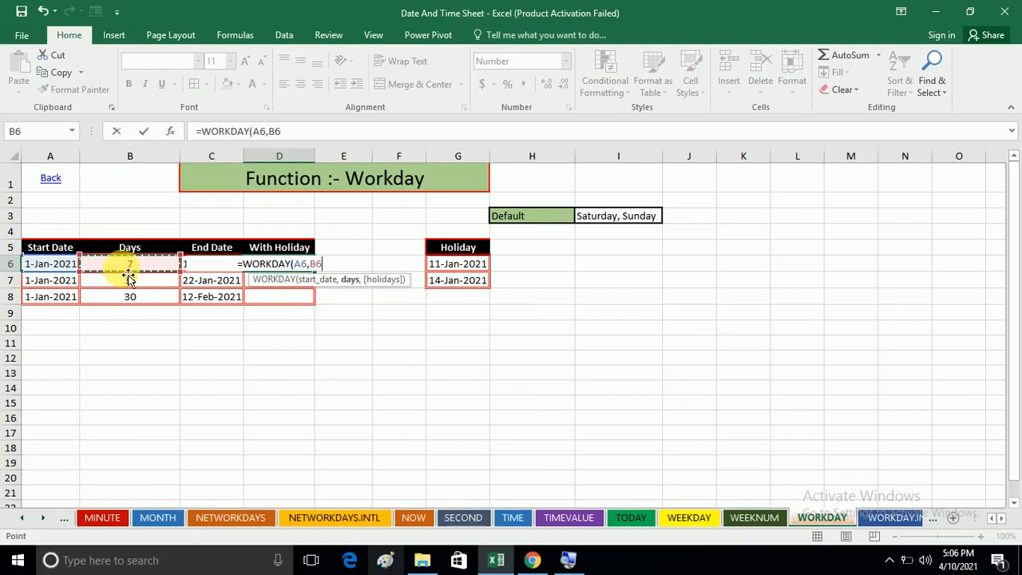
type(",")
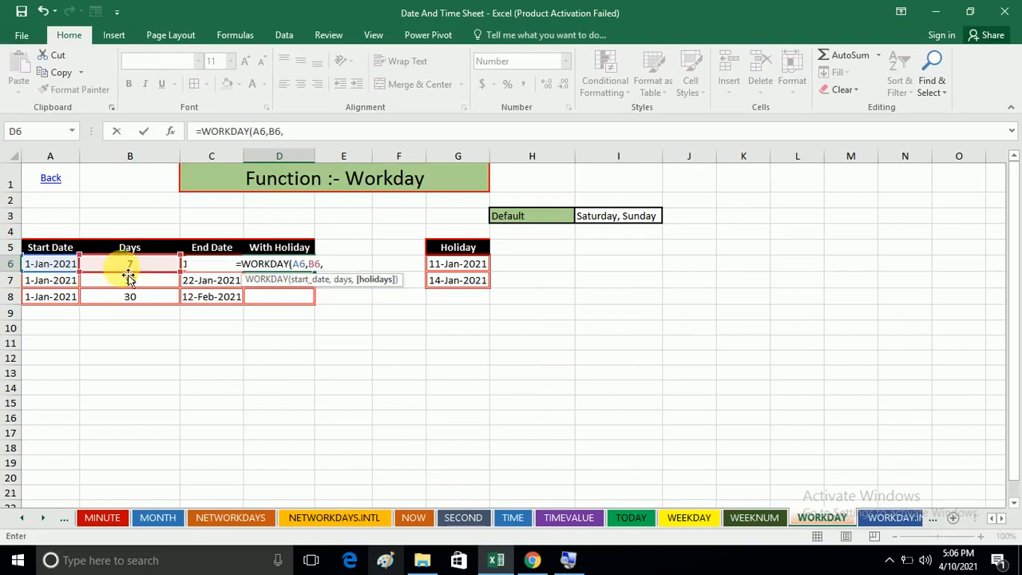
left_click(450, 271)
left_click_drag(450, 274, 450, 282)
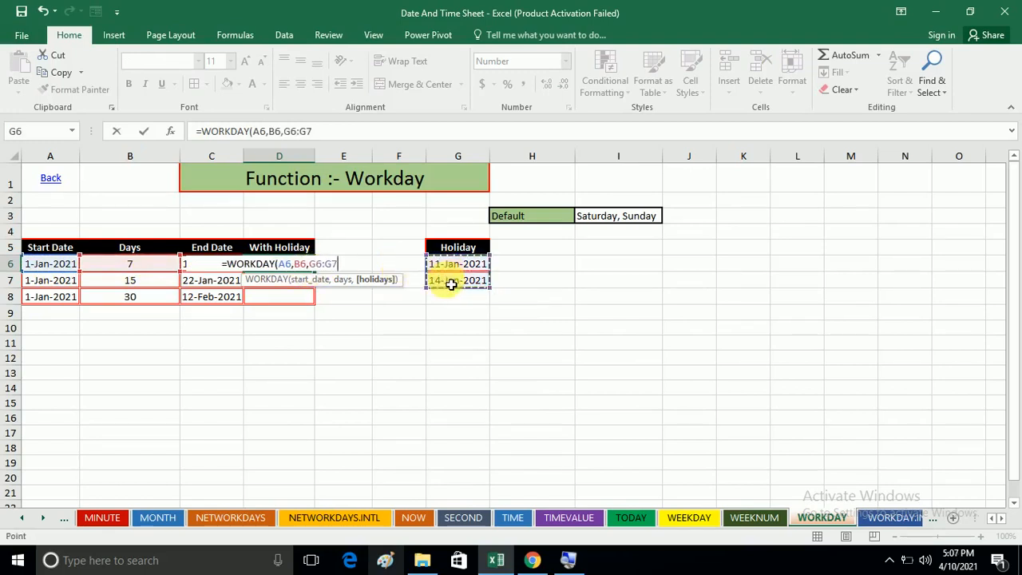
type(")")
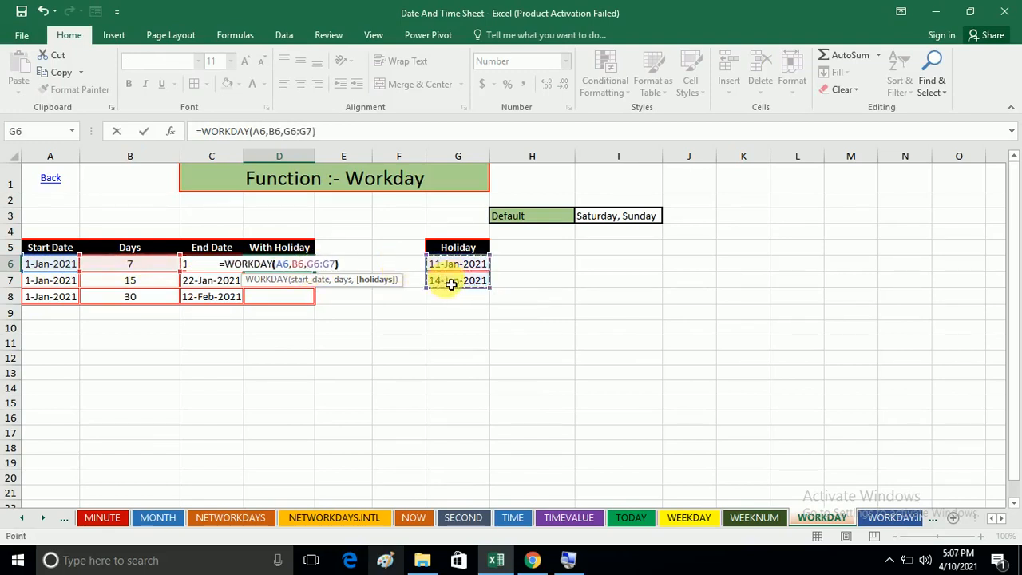
Make the holiday range in D6's formula absolute as $G$6:$G$7 and fill the formula down to D8
left_click(296, 131)
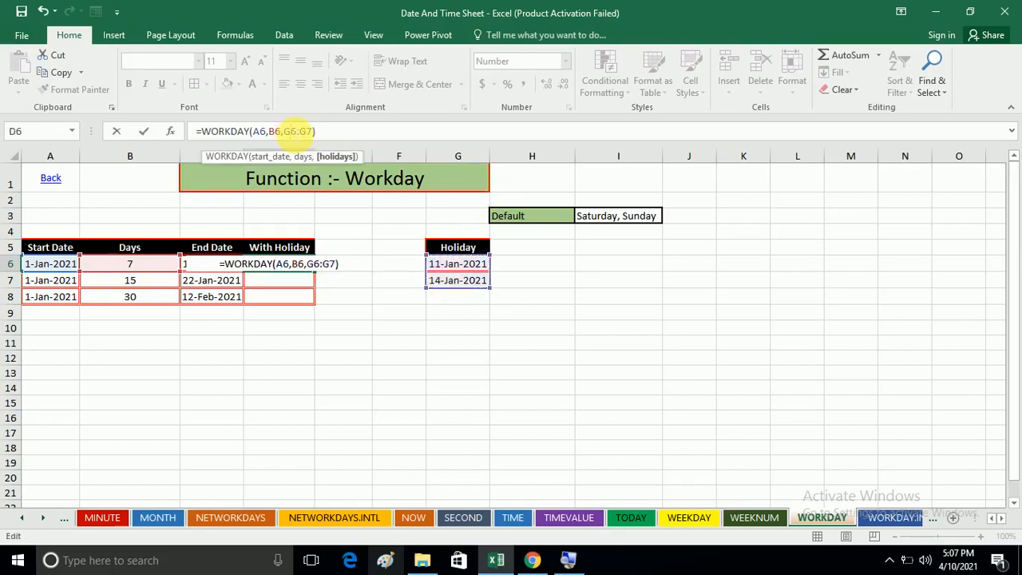
key("XF86MonBrightnessDown")
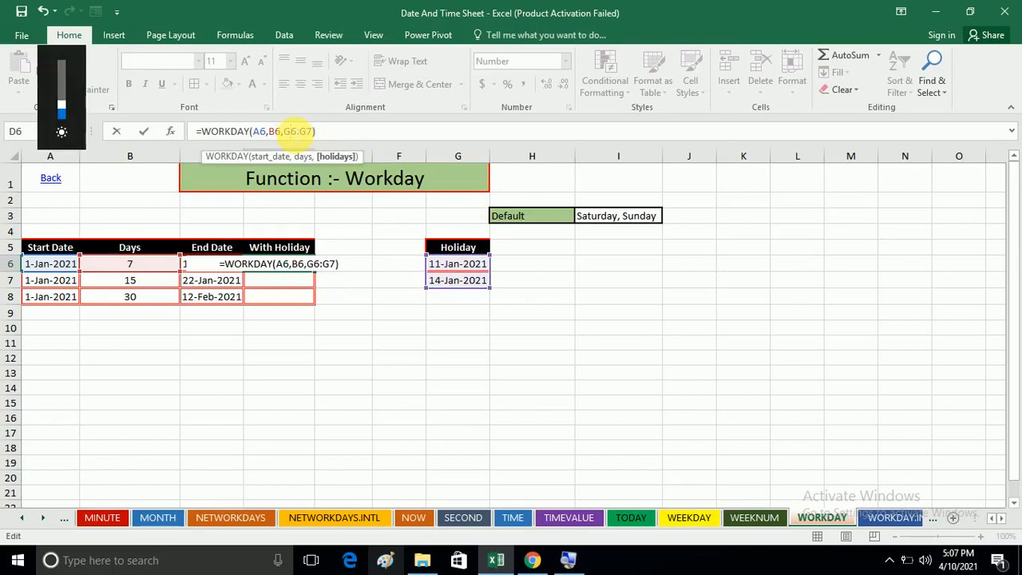
key("F4")
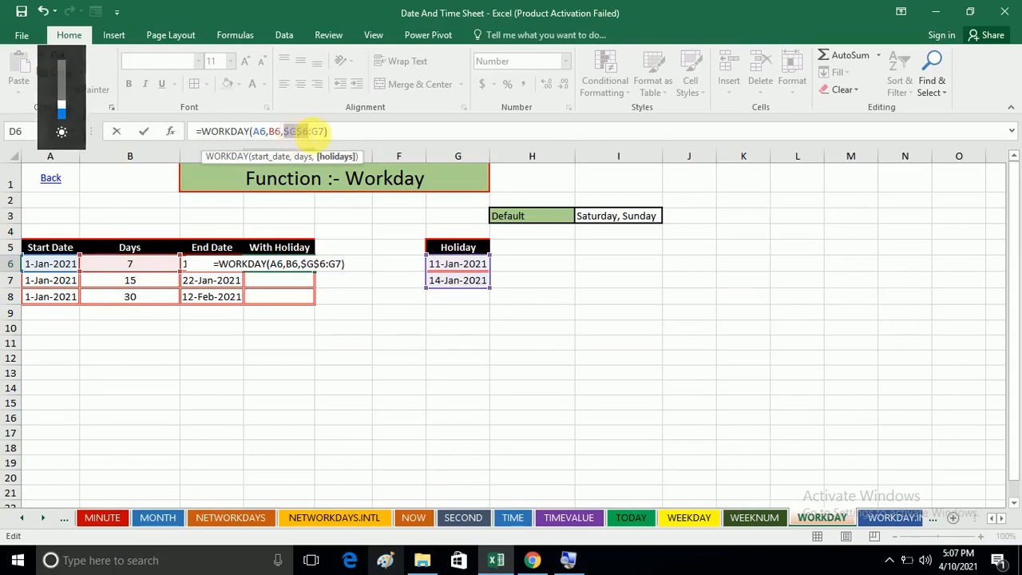
left_click(323, 132)
key("F4")
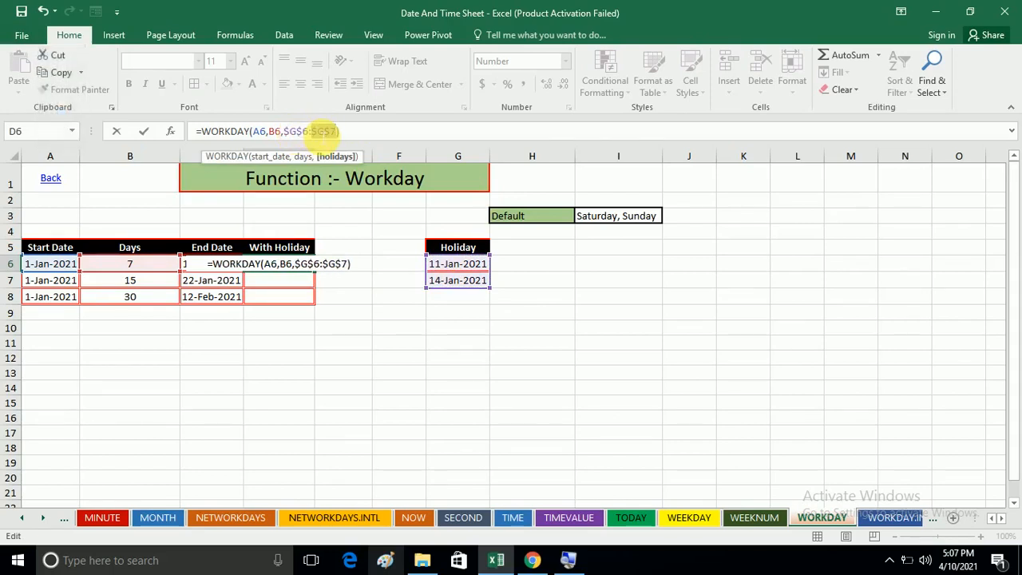
key("Return")
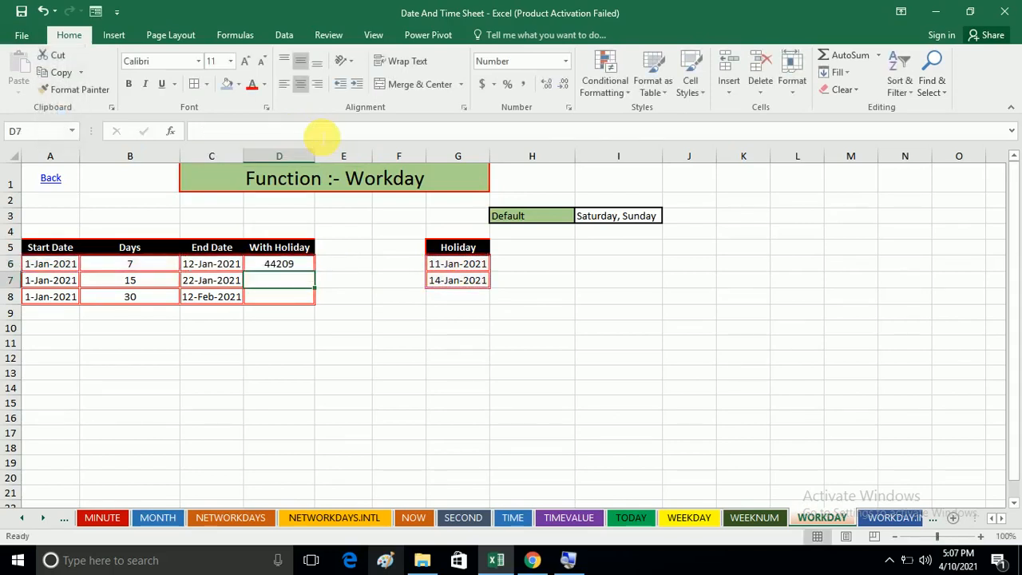
left_click(290, 268)
double_click(317, 273)
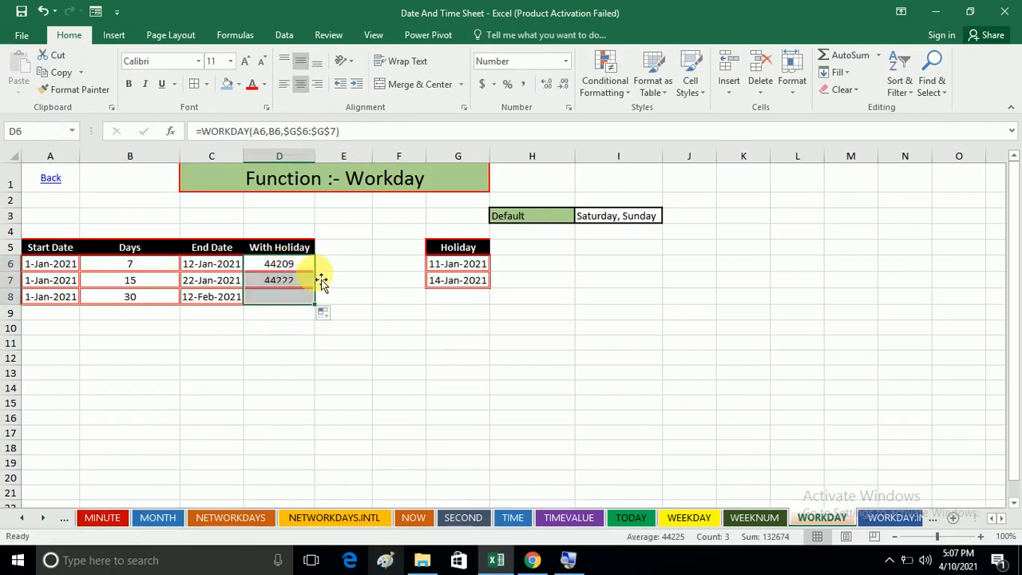
left_click_drag(277, 264, 280, 297)
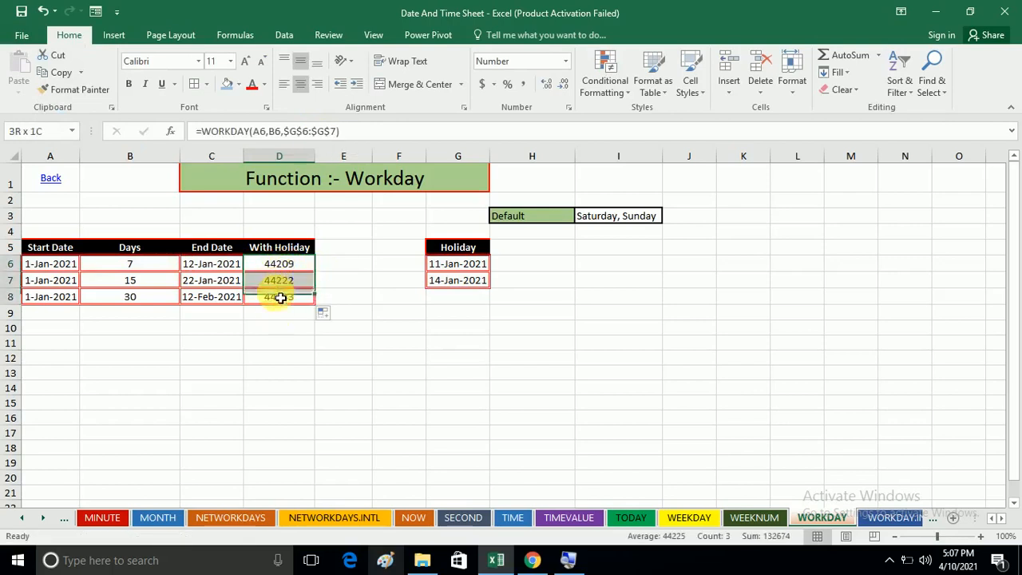
left_click(280, 266)
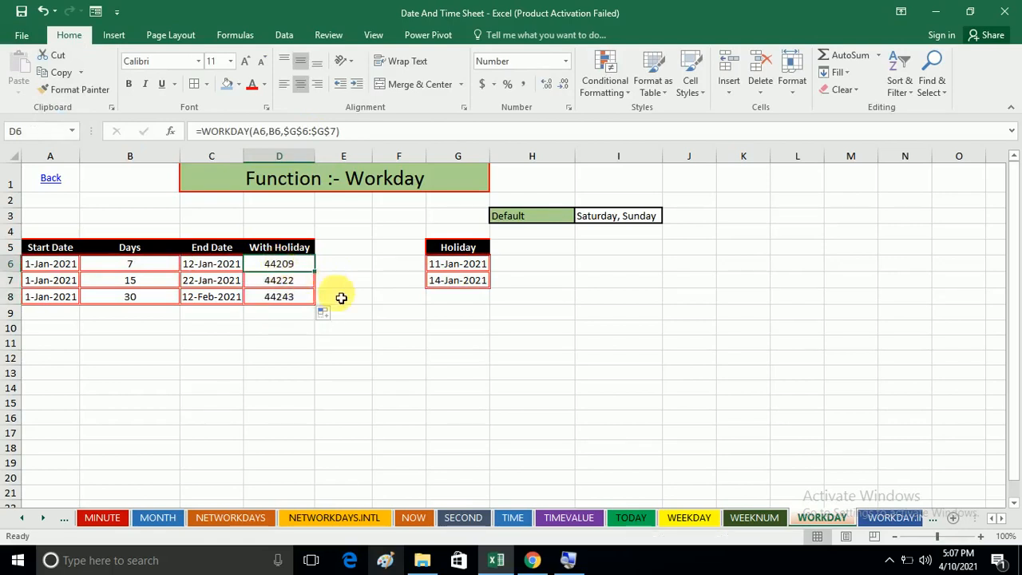
left_click(344, 272)
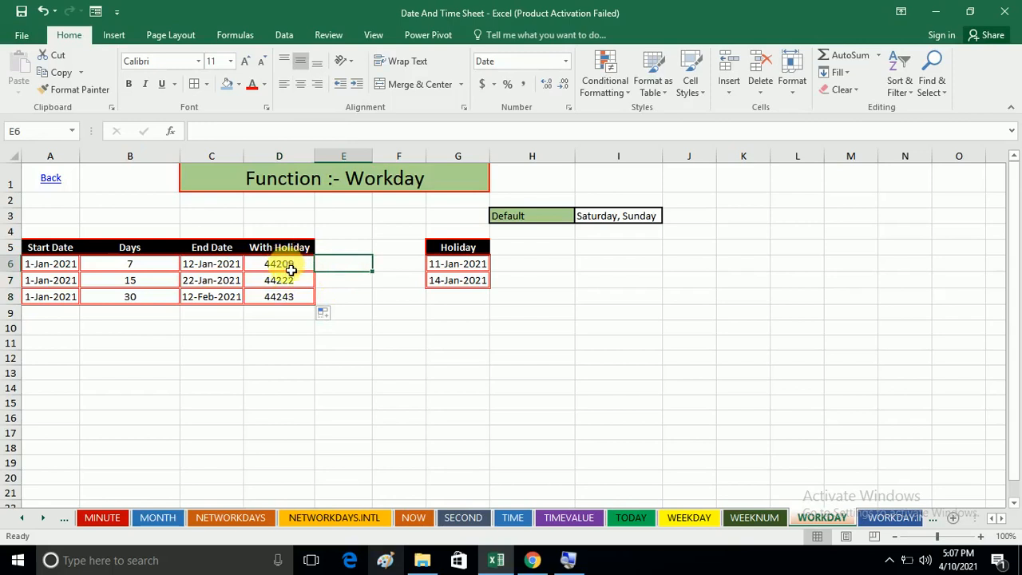
left_click_drag(290, 267, 292, 294)
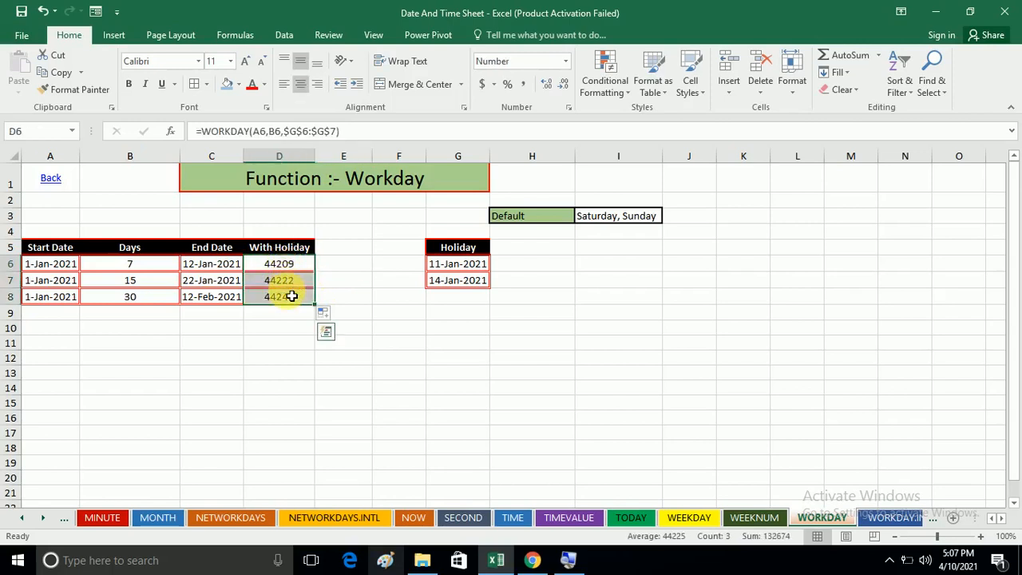
left_click(285, 265)
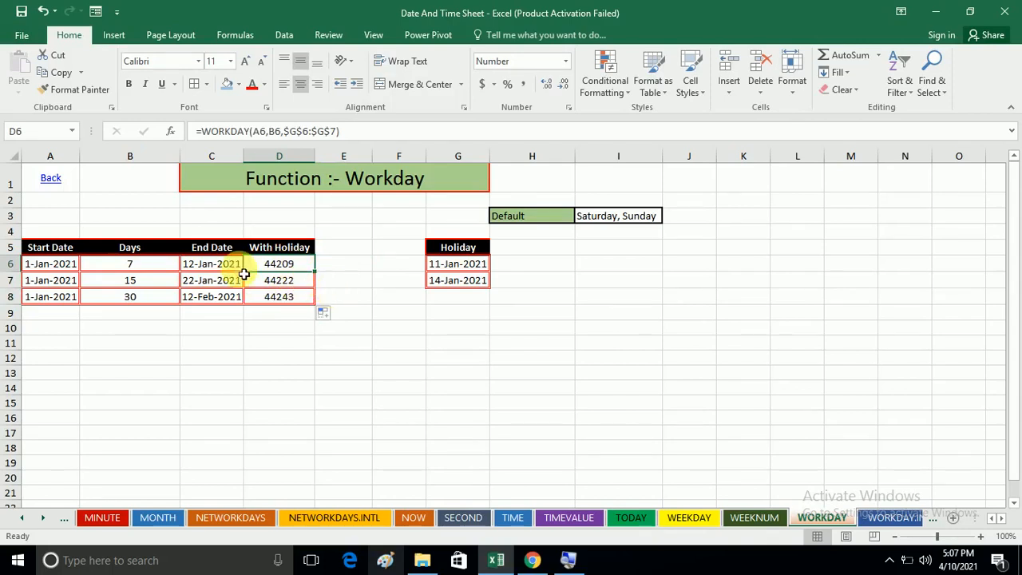
Format the With Holiday results in D6:D8 as dates of the type 14-Mar-2012
left_click_drag(285, 269, 289, 297)
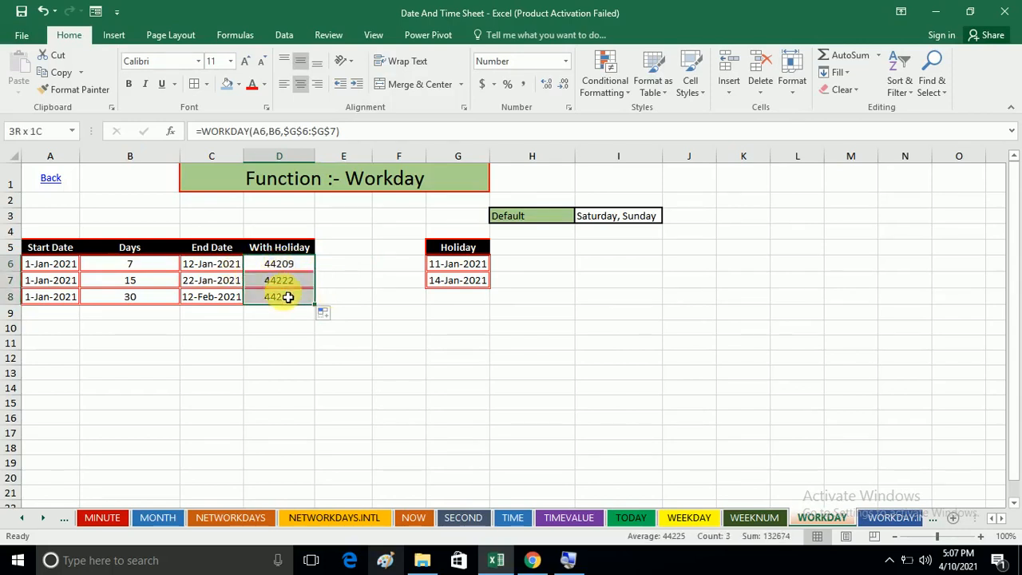
right_click(285, 295)
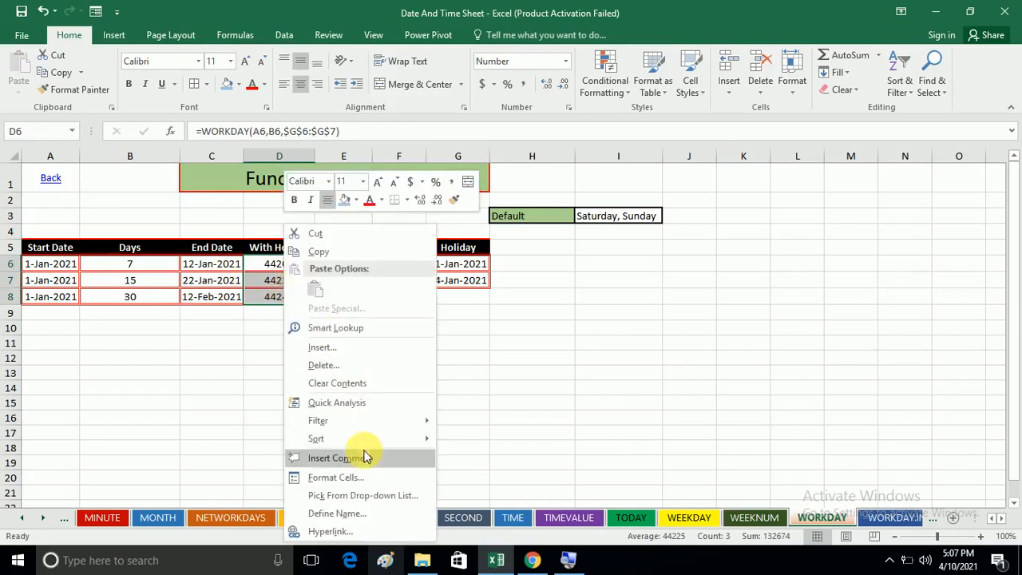
left_click(348, 478)
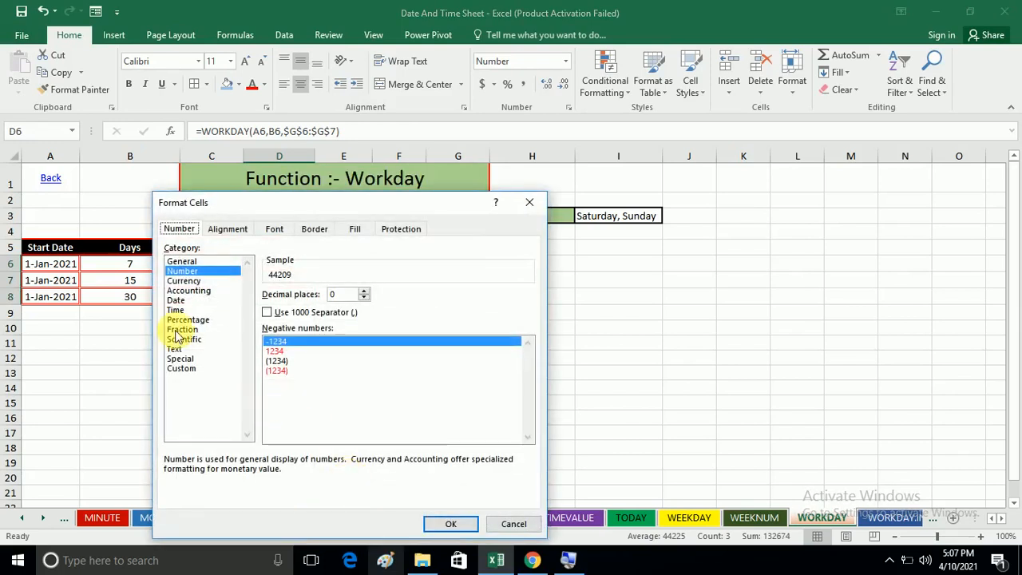
left_click(176, 301)
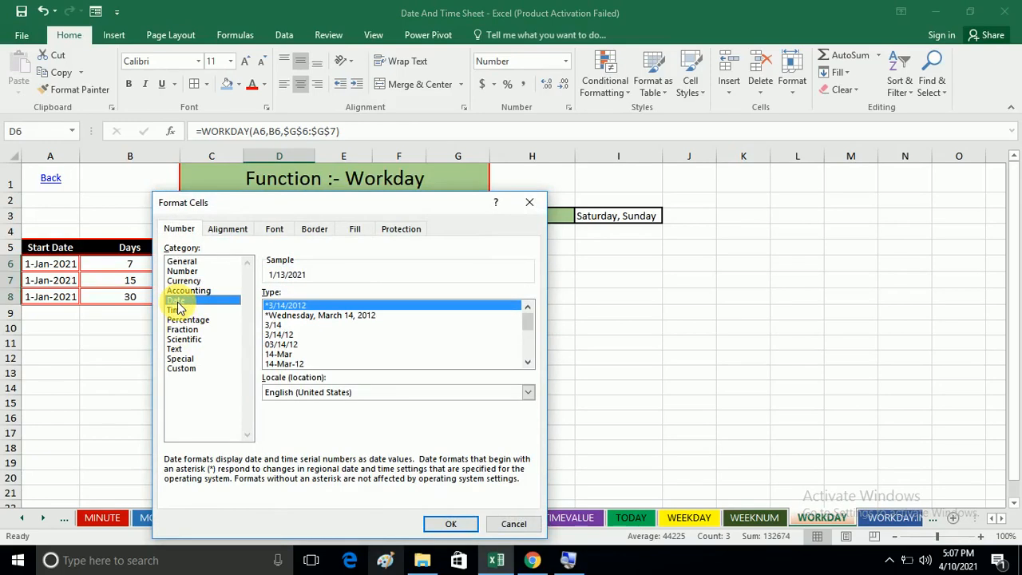
left_click_drag(527, 328, 534, 355)
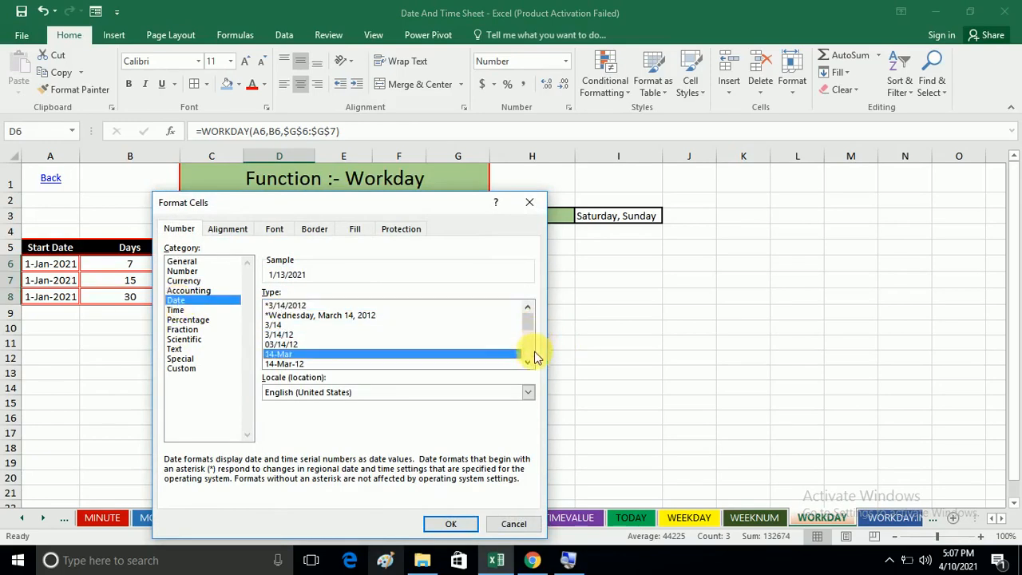
left_click_drag(528, 321, 528, 353)
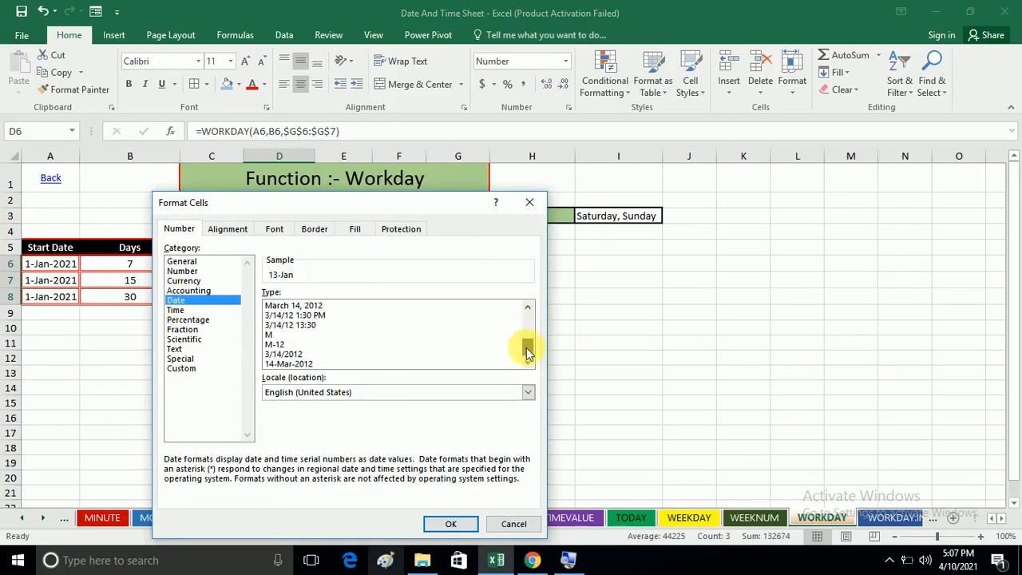
left_click(294, 363)
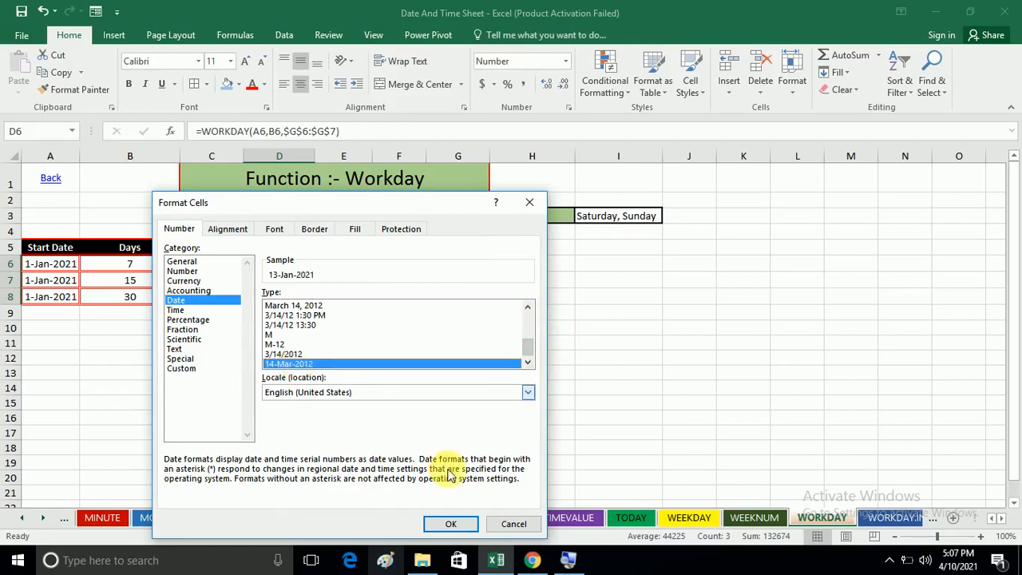
left_click(453, 525)
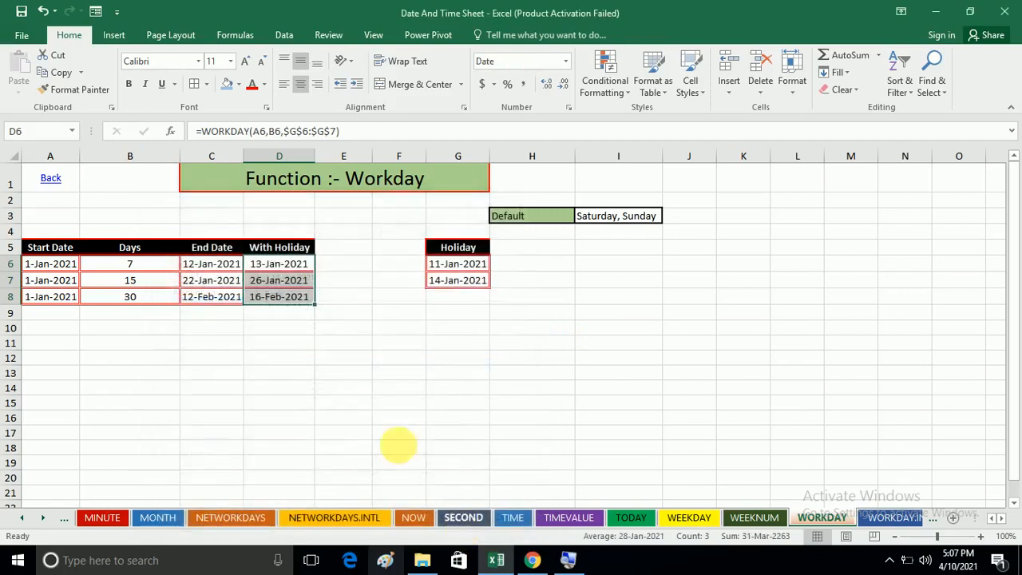
Compare the WORKDAY formula in C6 under End Date with the holiday version in D6
left_click(339, 370)
left_click(286, 272)
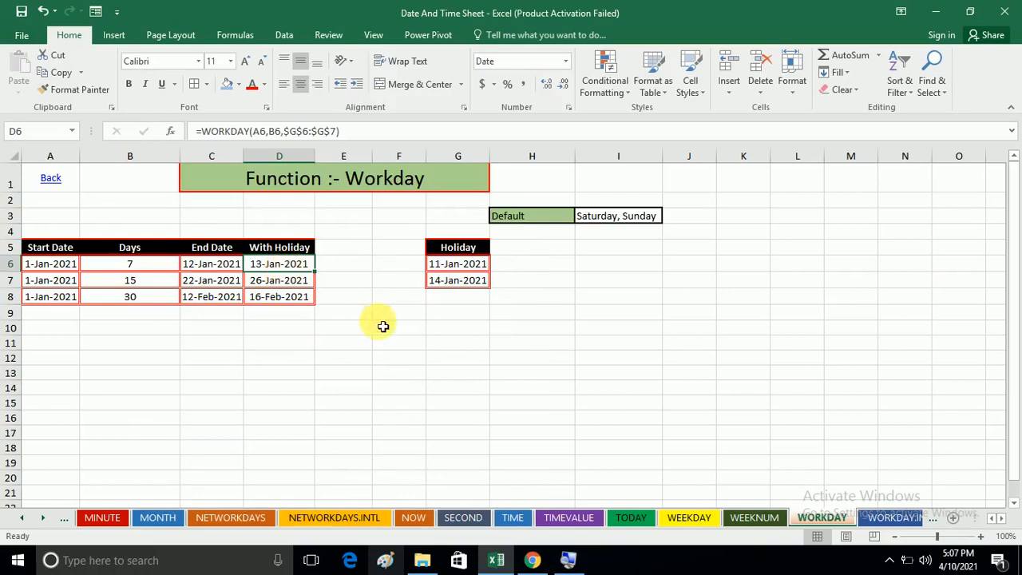
left_click(216, 266)
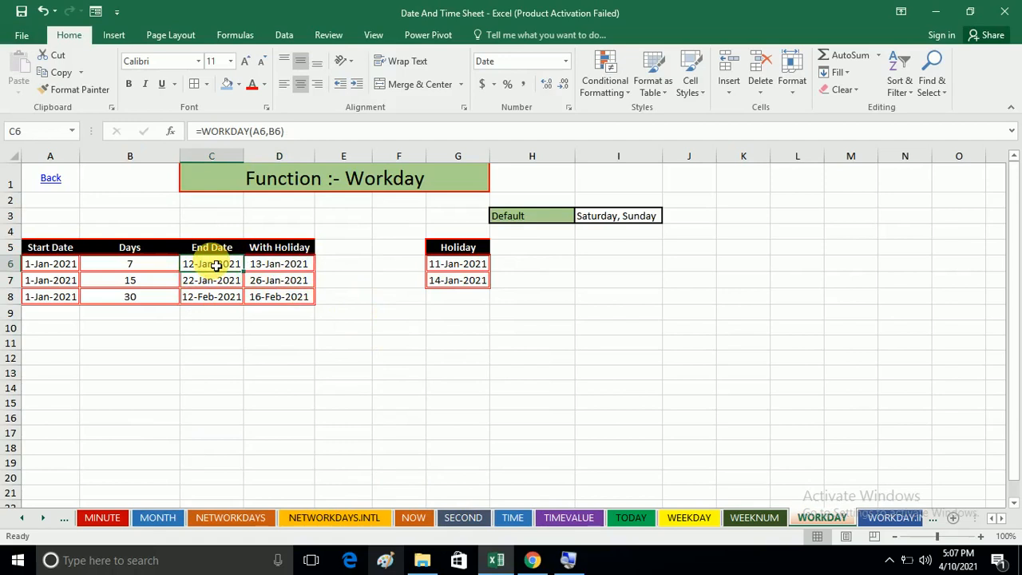
left_click(264, 267)
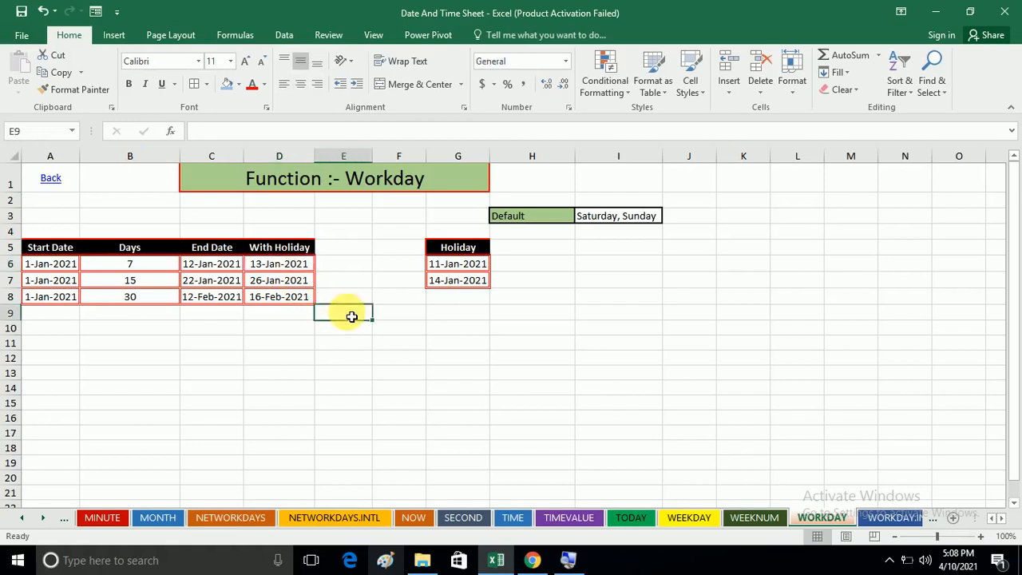
type("=wor")
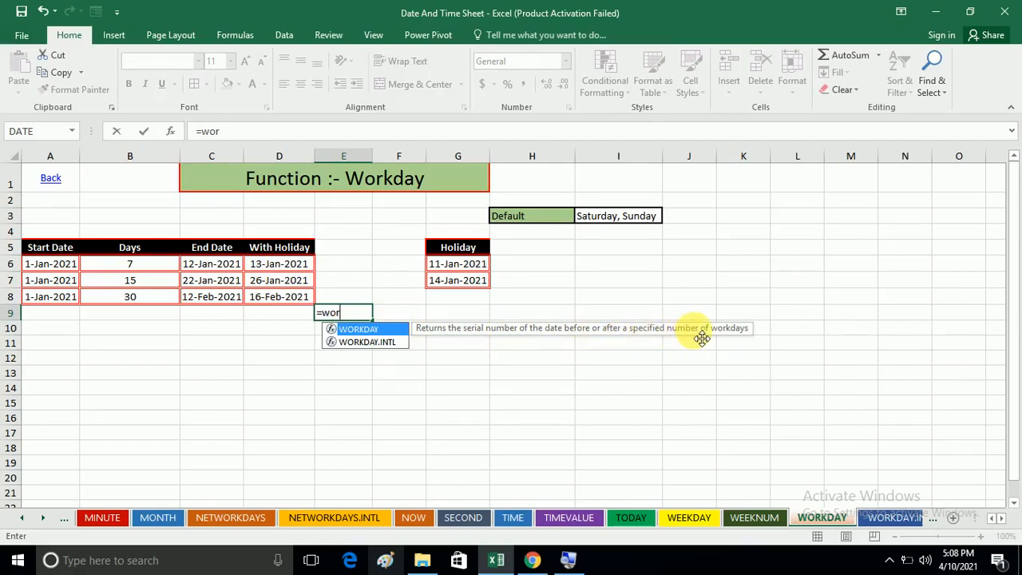
key("BackSpace")
key("BackSpace")
key("BackSpace")
key("BackSpace")
key("Escape")
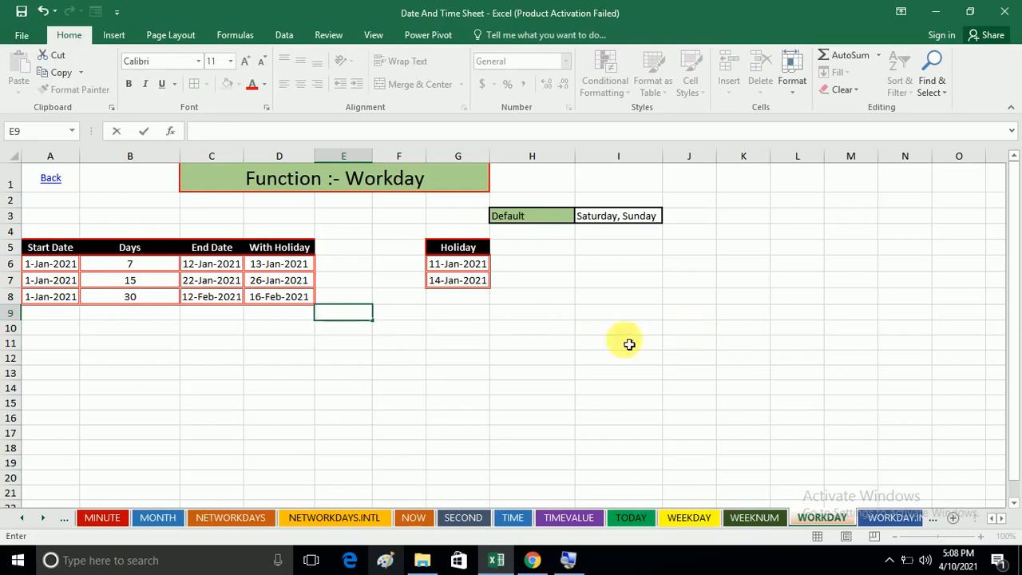
left_click(284, 360)
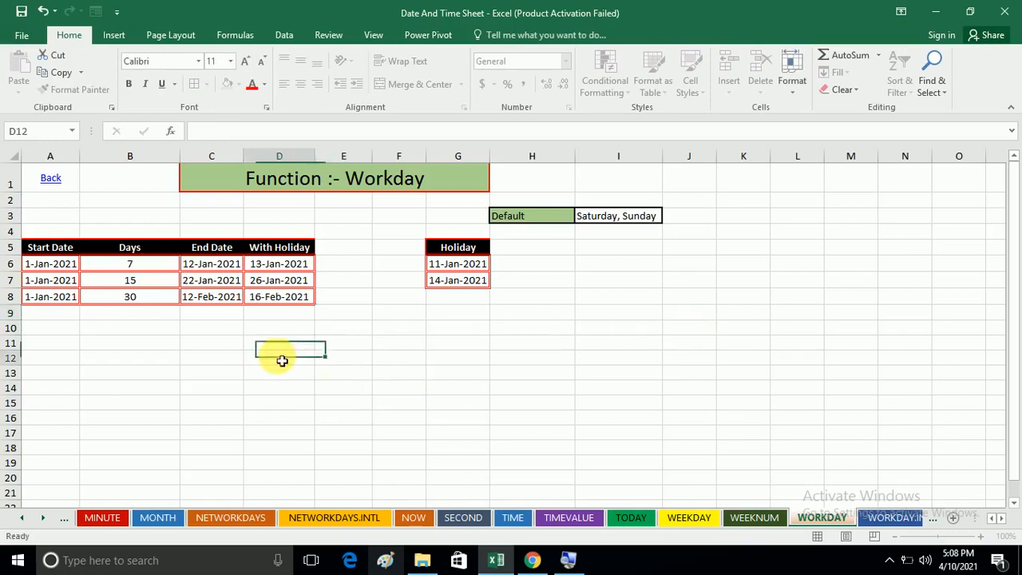
Try a negative day count of -7 in B6 and undo the change
left_click(132, 266)
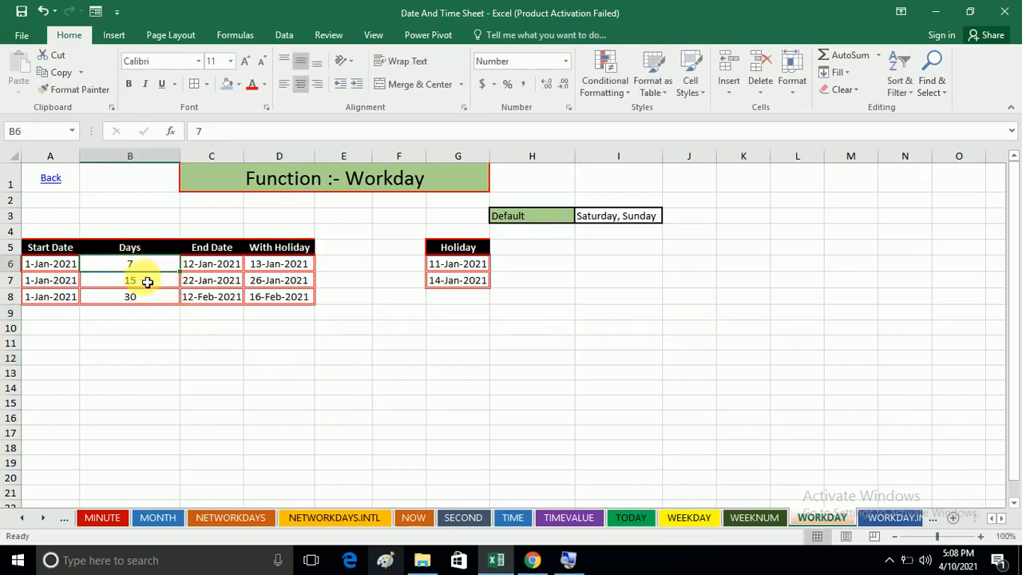
type("-7")
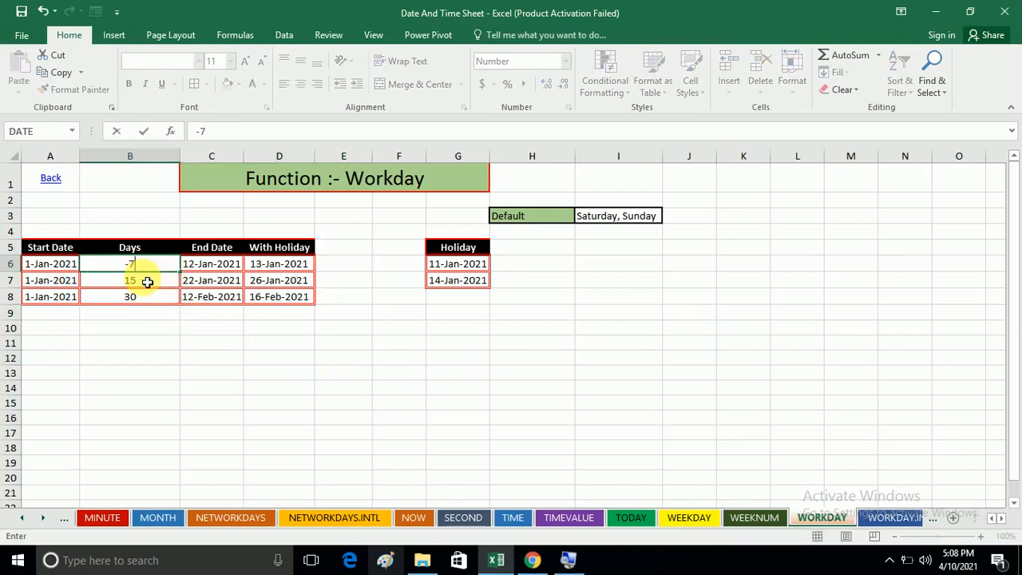
key("Return")
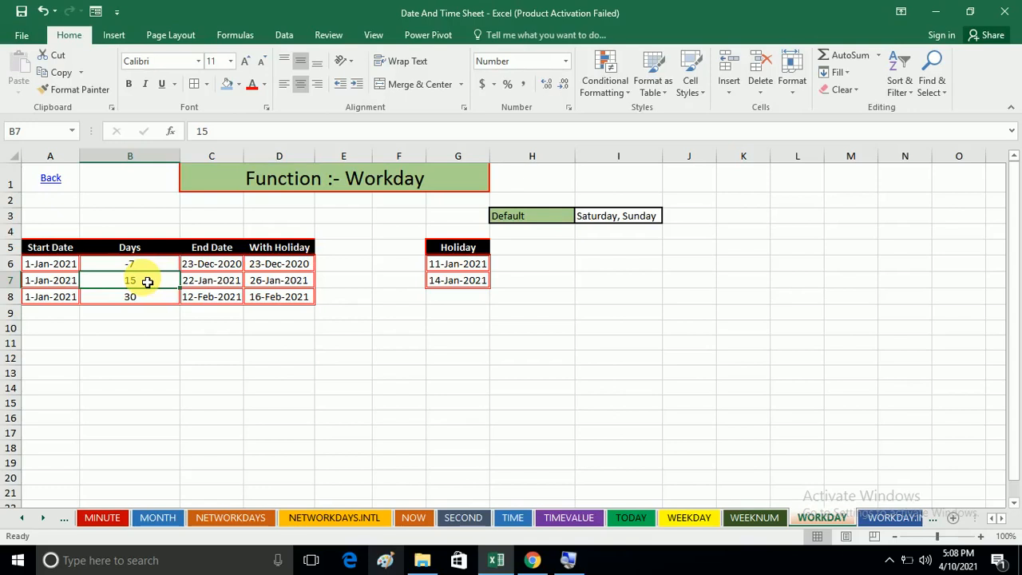
key("ctrl+z")
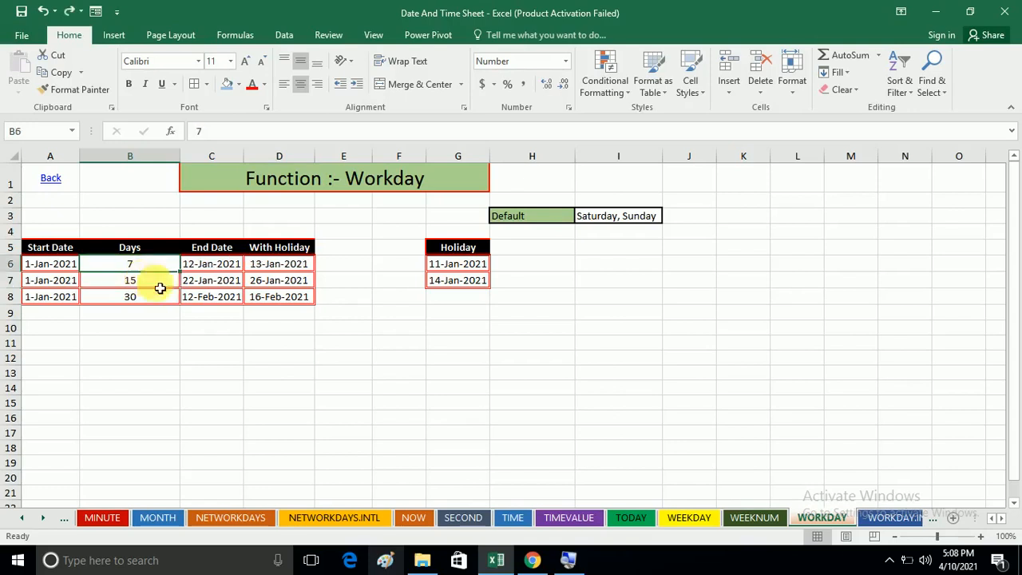
Open the WORKDAY.INTL sheet through the function index and review the existing End Date formulas in C6 and C7
left_click(60, 189)
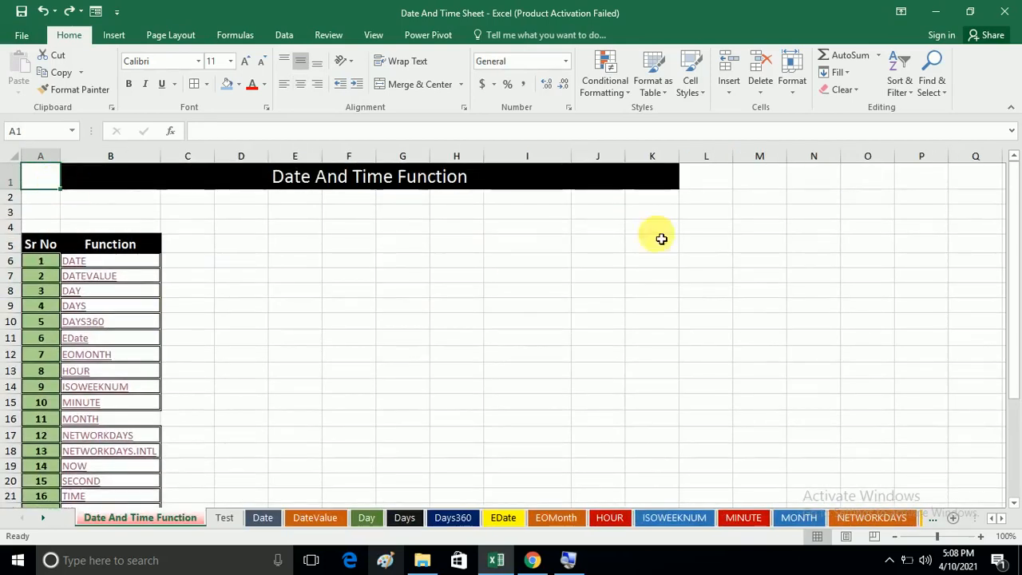
left_click_drag(1010, 317, 1017, 419)
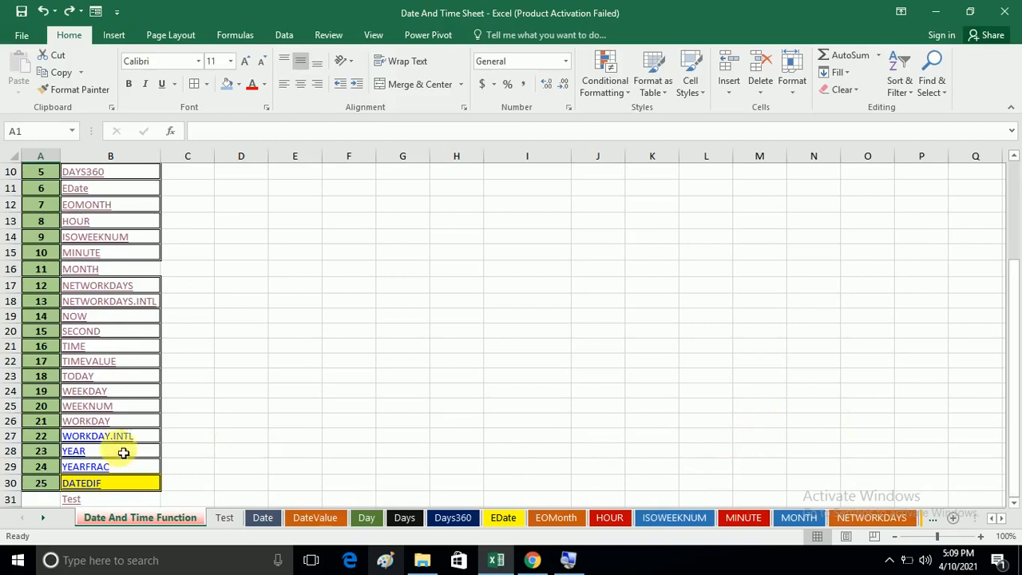
left_click(86, 438)
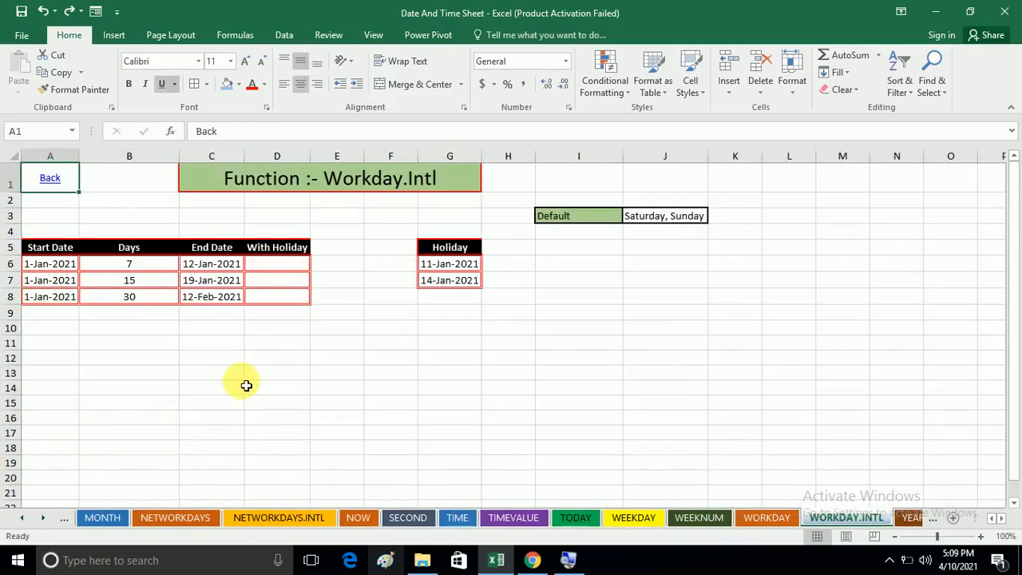
left_click(218, 266)
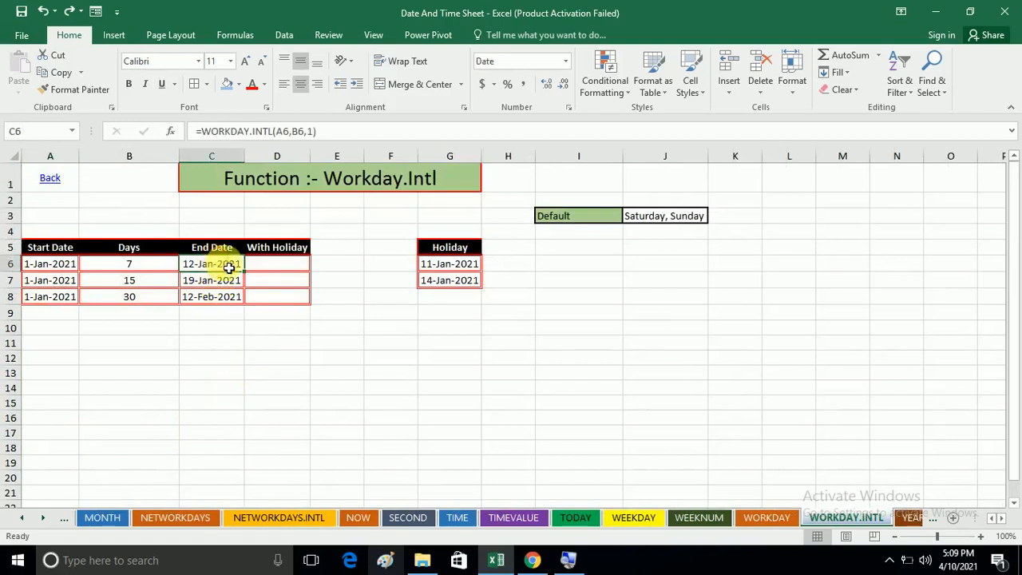
key("Down")
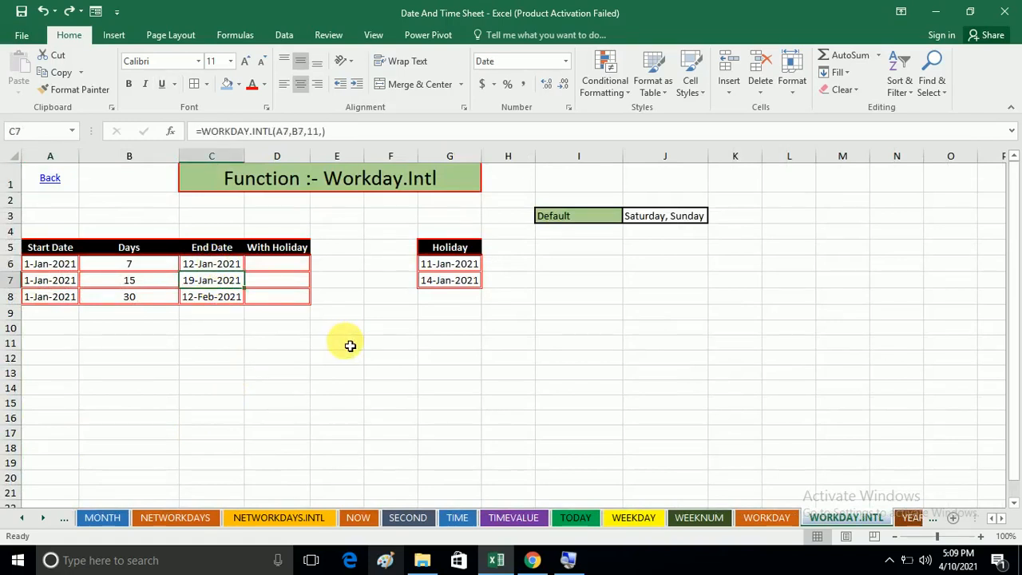
left_click(218, 267)
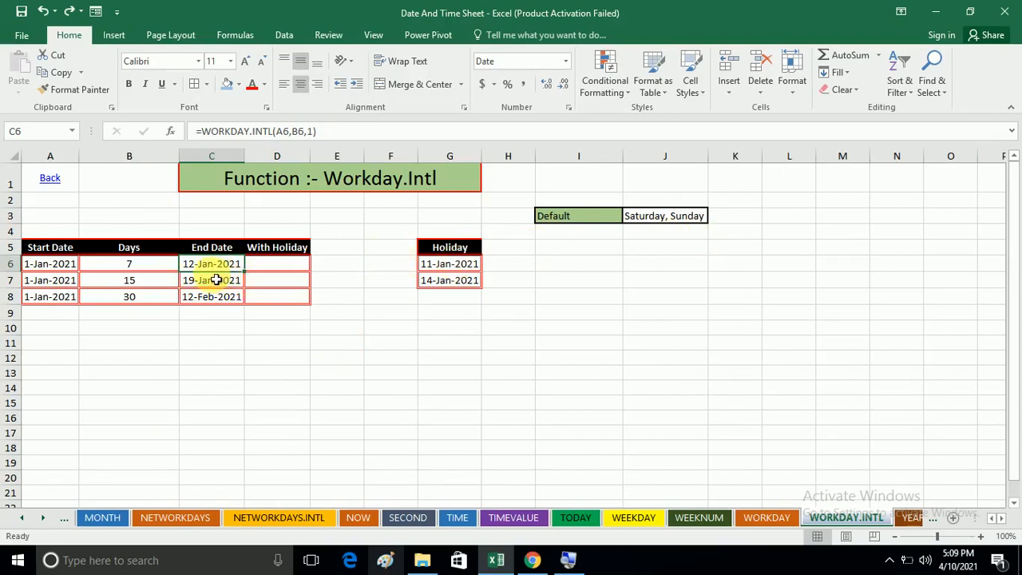
left_click(309, 344)
Replace the End Date formula in C6 with WORKDAY using start date A6 and days B6, and fill it down to C8
left_click(238, 266)
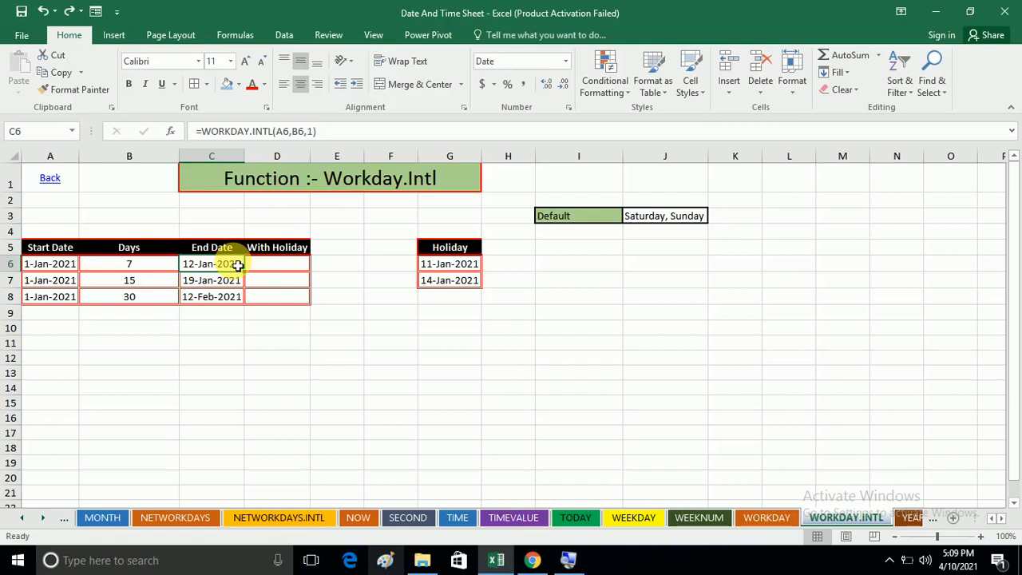
type("=wo")
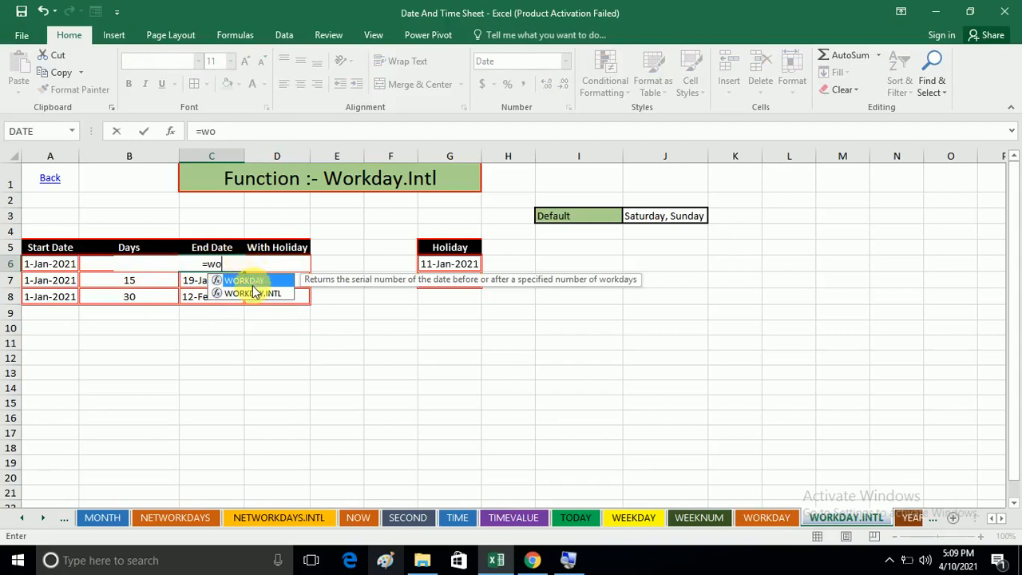
double_click(258, 282)
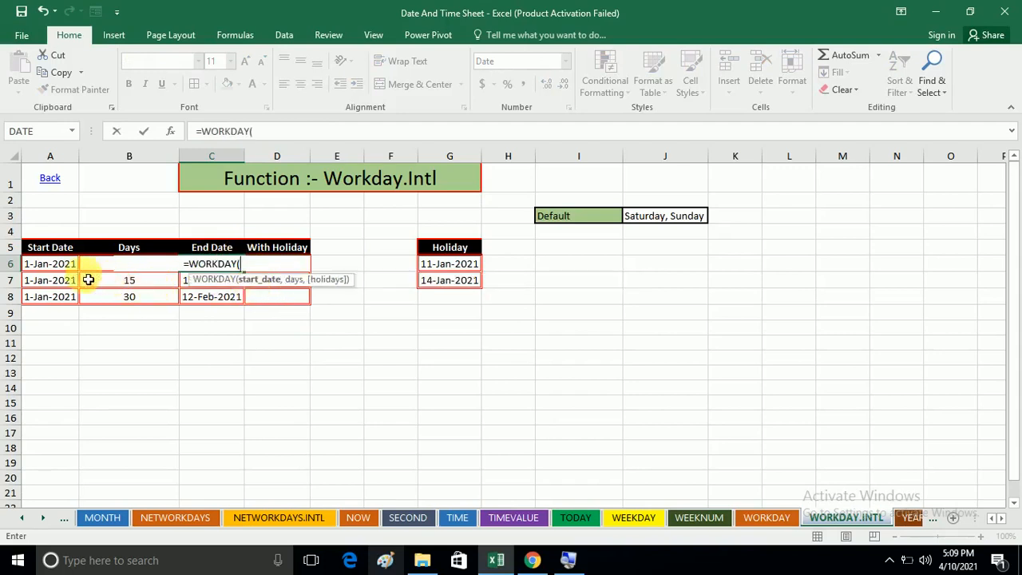
left_click(62, 266)
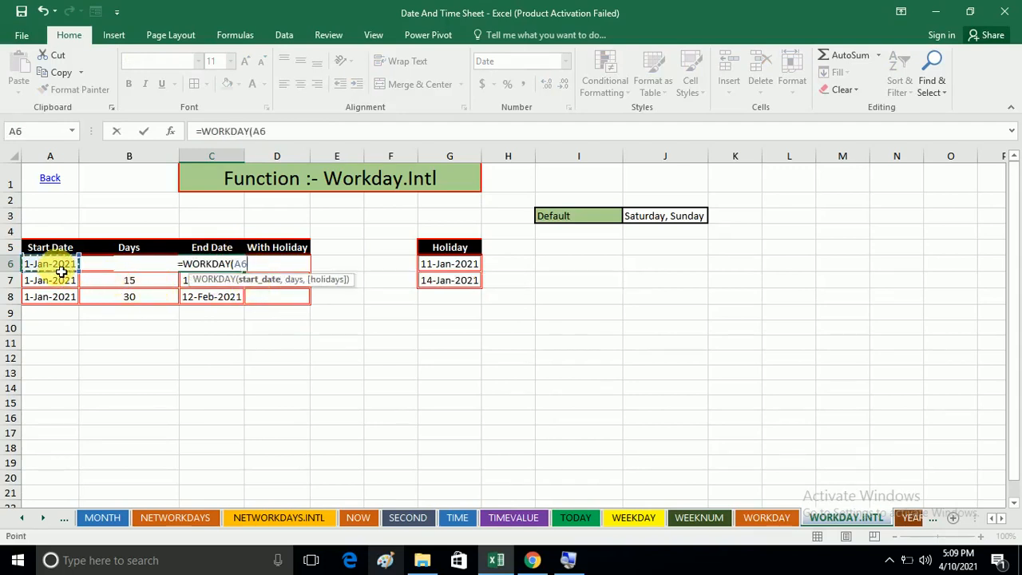
type(",")
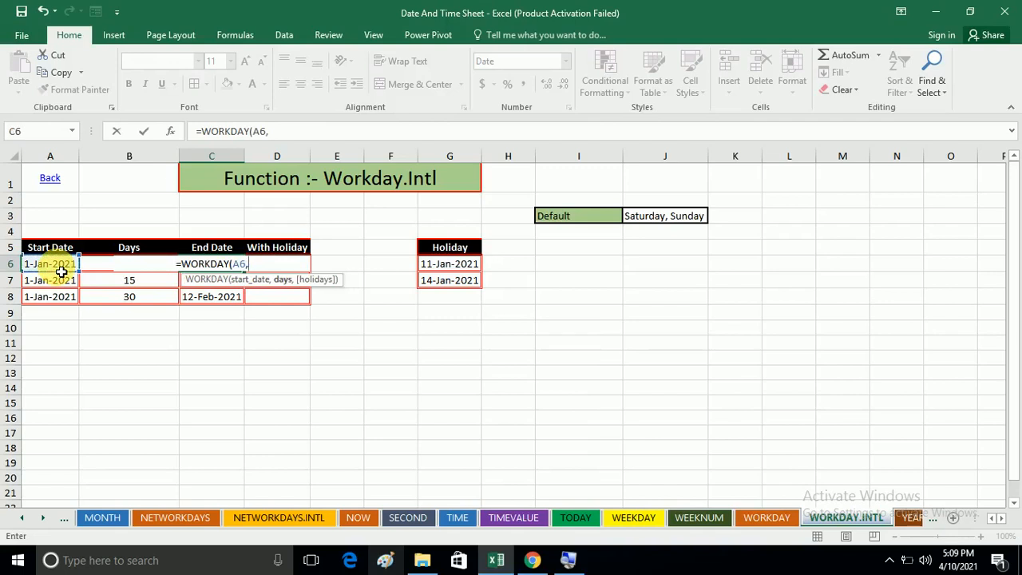
left_click(102, 270)
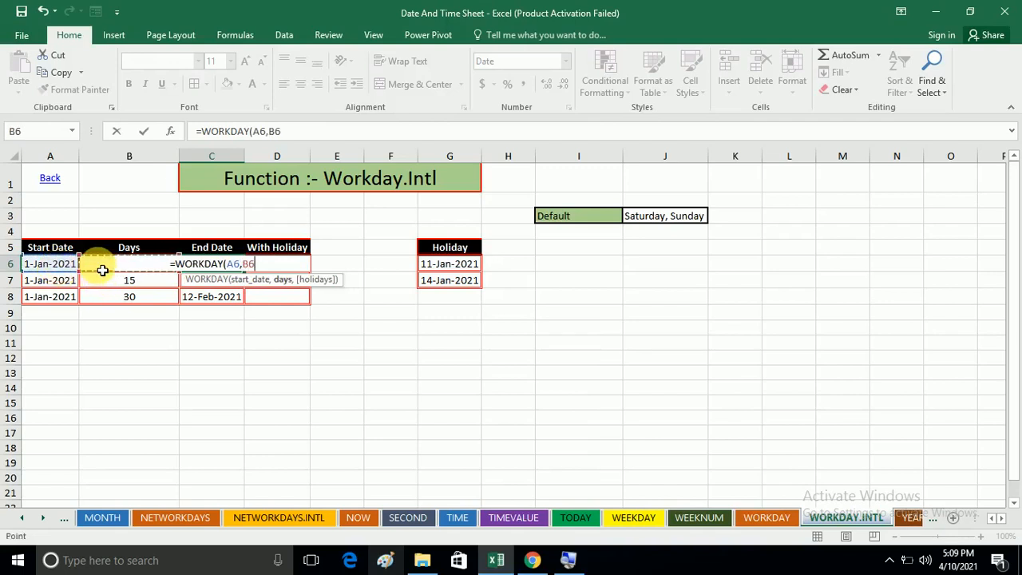
key("Return")
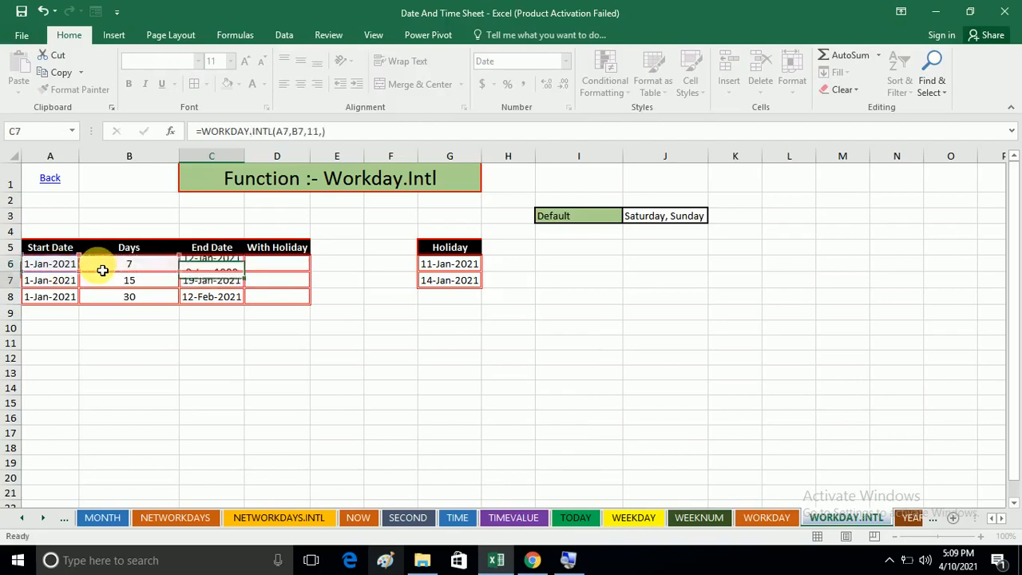
left_click(233, 270)
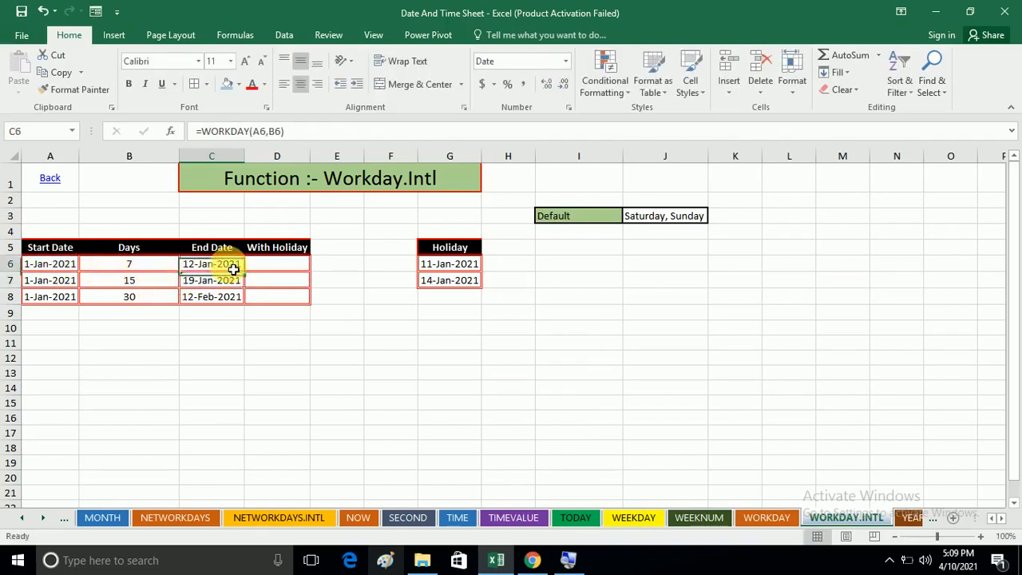
double_click(244, 272)
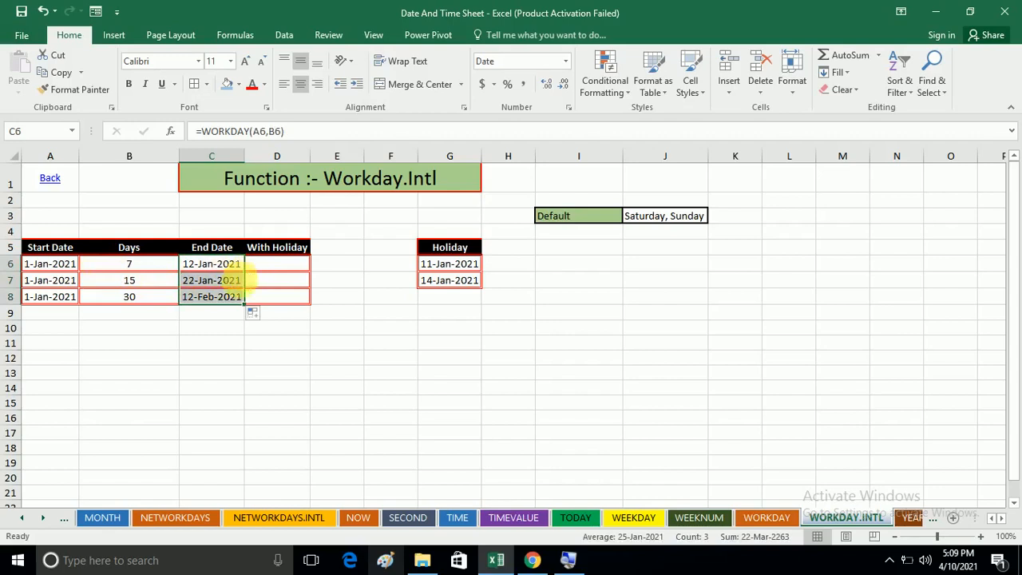
Change the function in C6 to WORKDAY.INTL and add weekend option 3 (Monday, Tuesday), giving =WORKDAY.INTL(A6,B6,3)
left_click(228, 270)
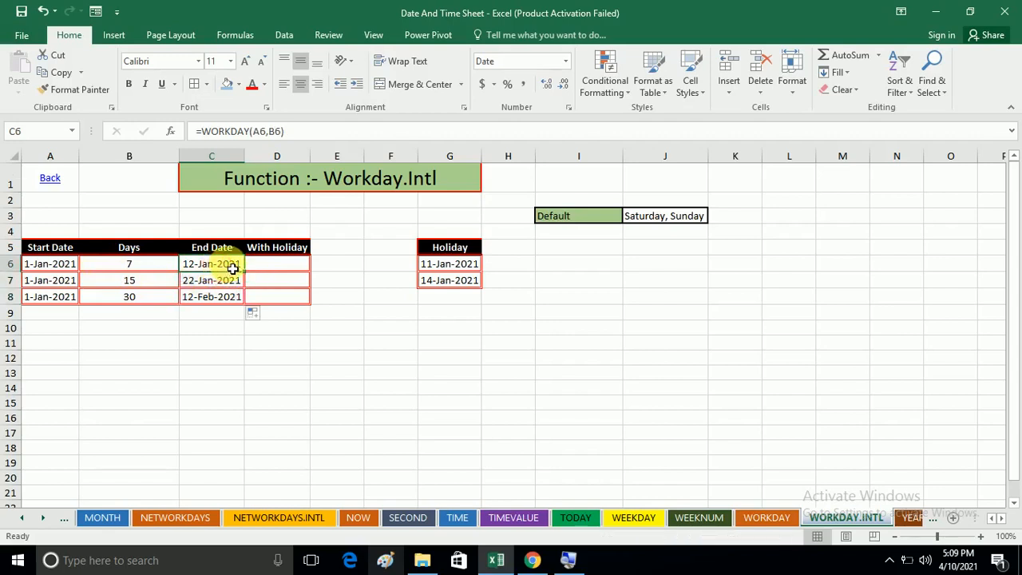
left_click(253, 131)
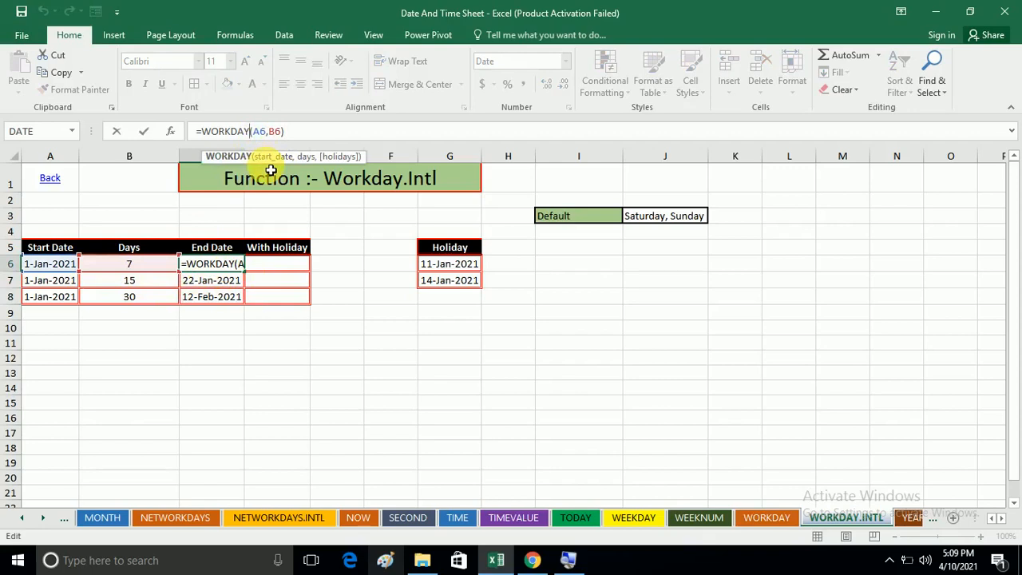
type(".intl")
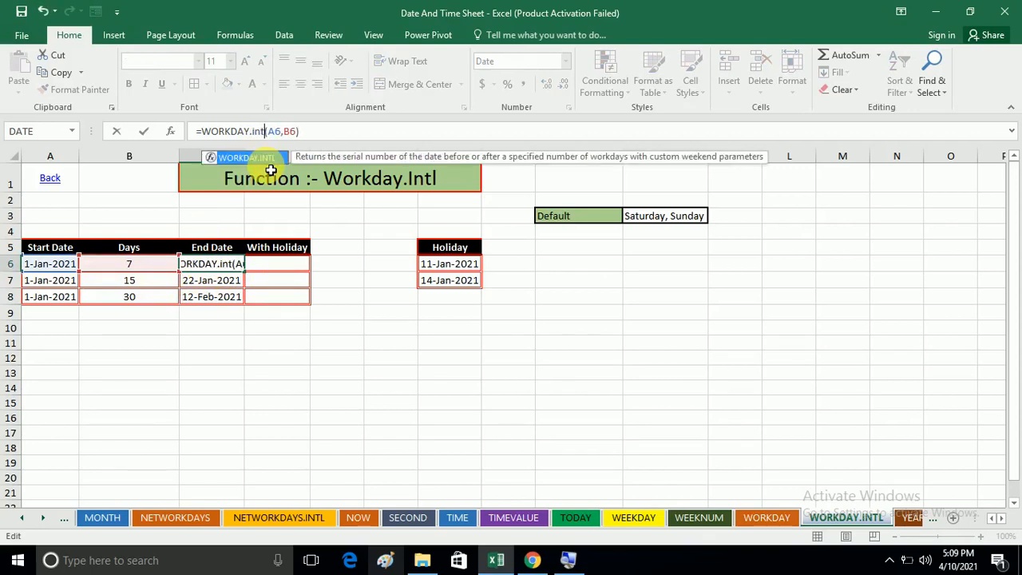
double_click(243, 171)
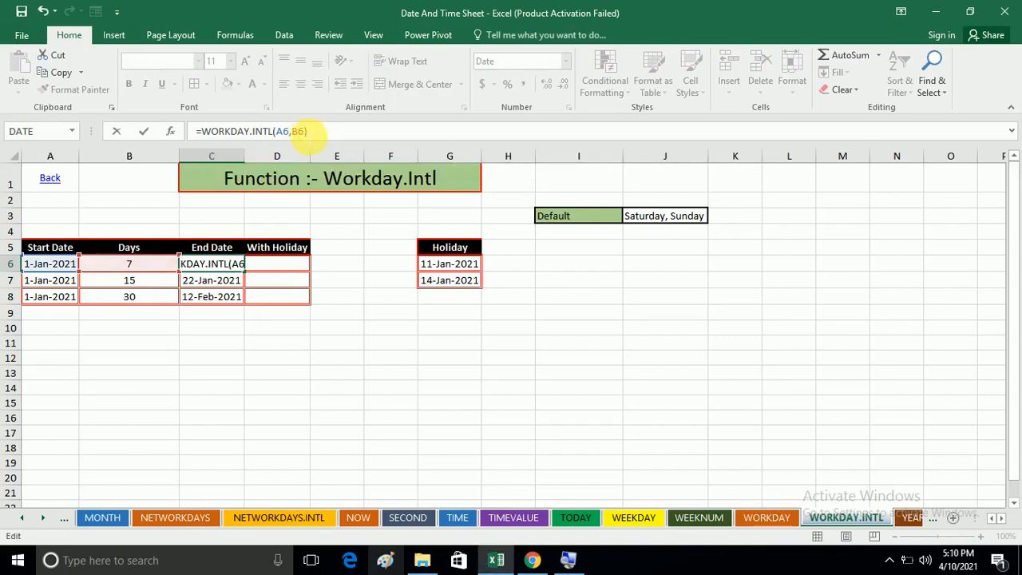
left_click(303, 132)
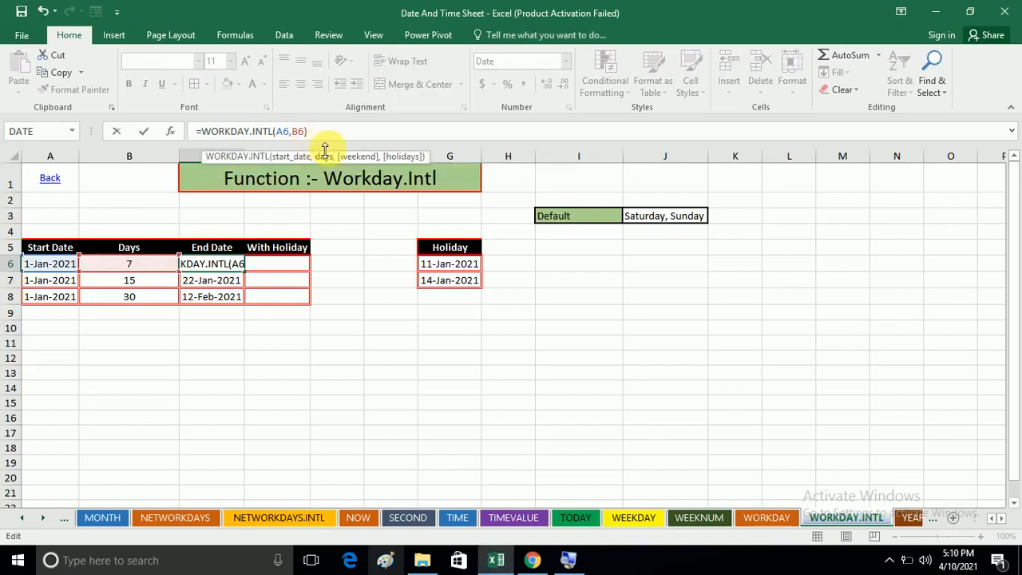
type(",")
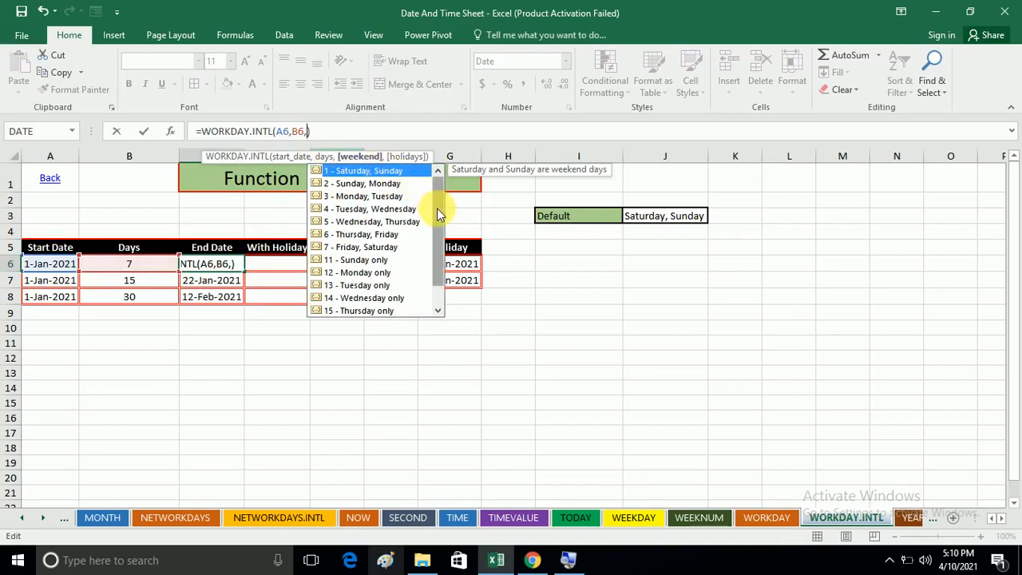
left_click_drag(437, 208, 438, 185)
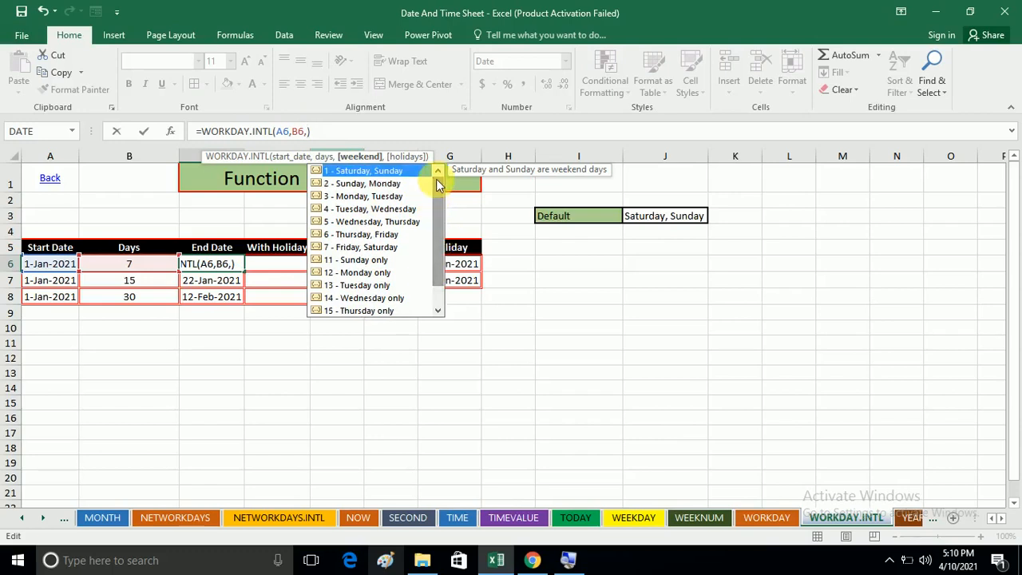
double_click(374, 198)
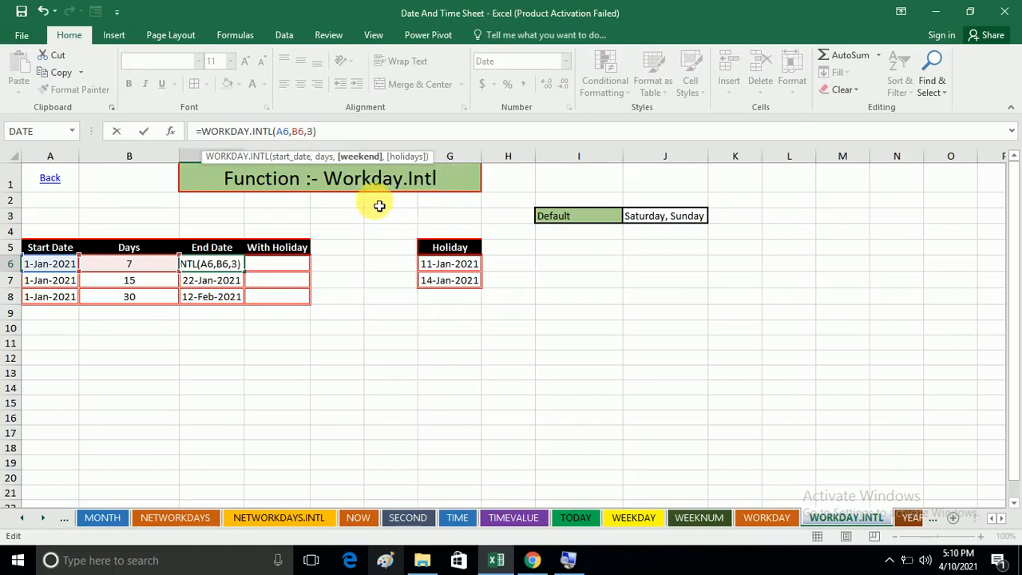
key("Return")
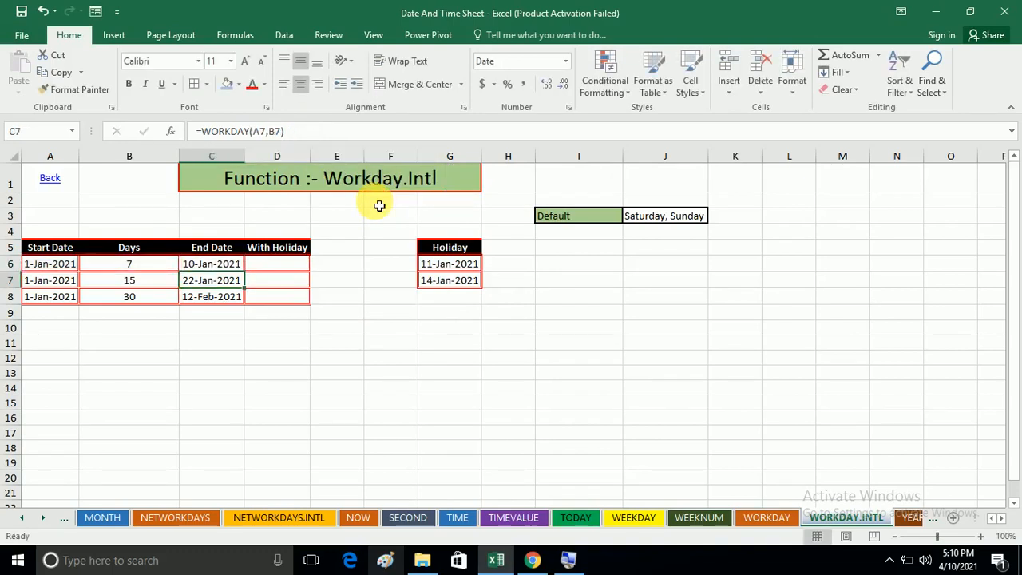
left_click(227, 265)
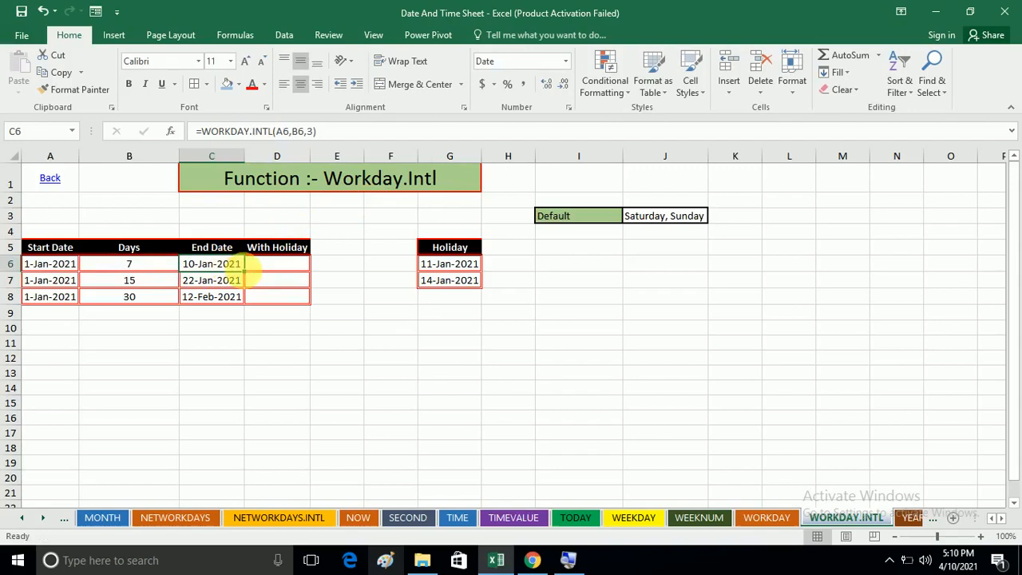
Fill the C6 WORKDAY.INTL formula down to C8, re-entering its weekend option 3 (Monday, Tuesday) and filling down again
double_click(245, 272)
left_click(218, 266)
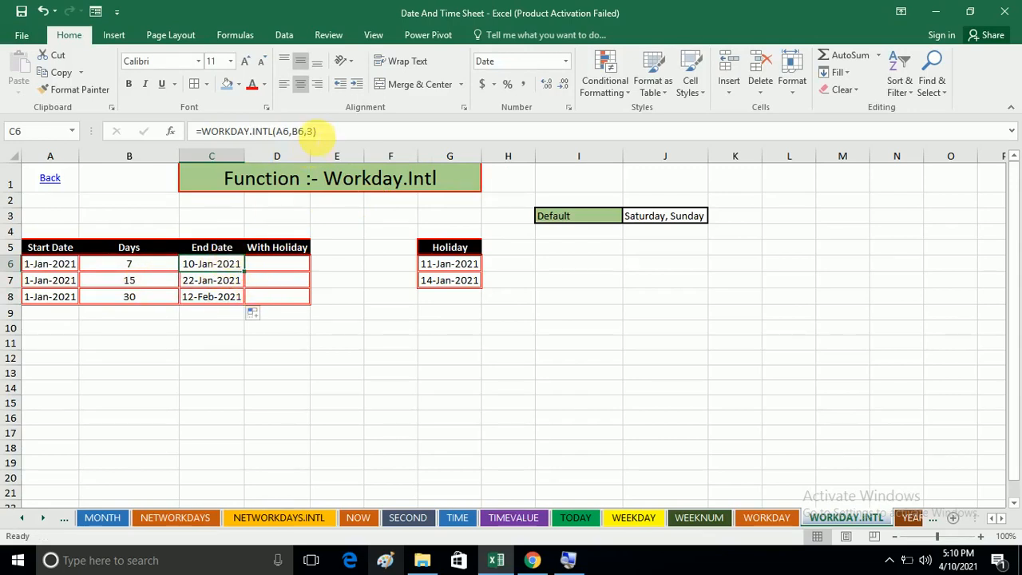
left_click(308, 131)
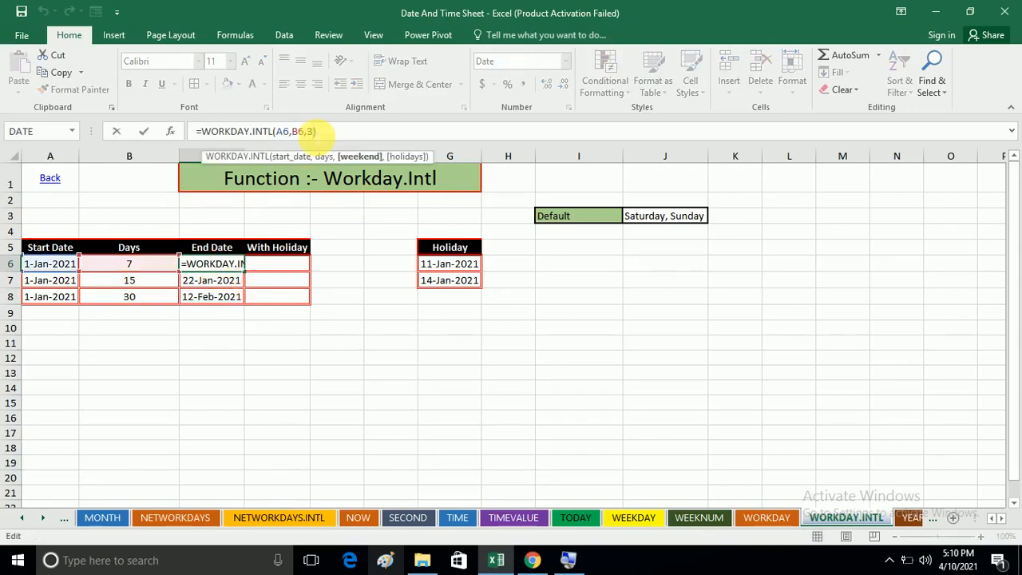
key("BackSpace")
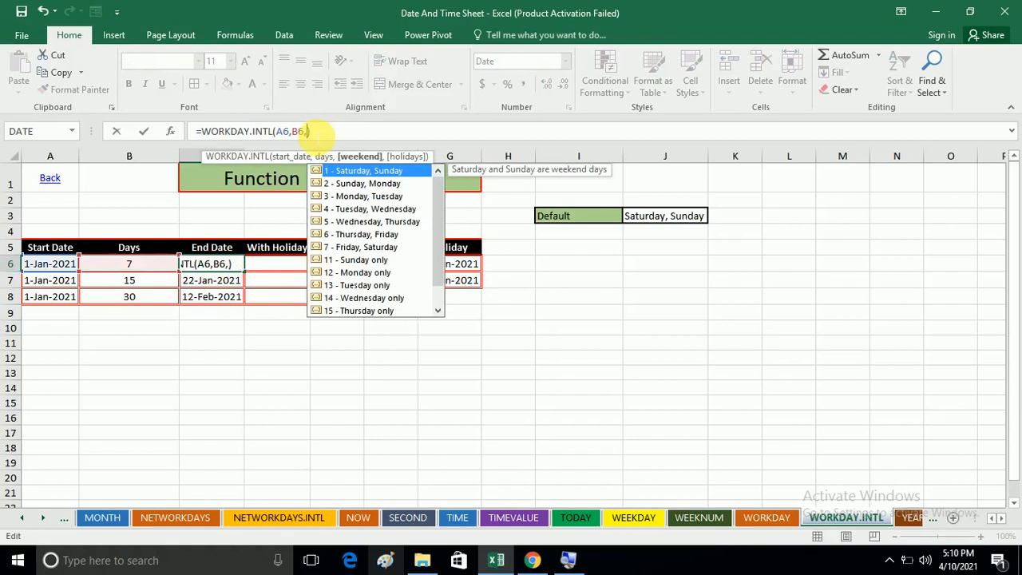
double_click(356, 197)
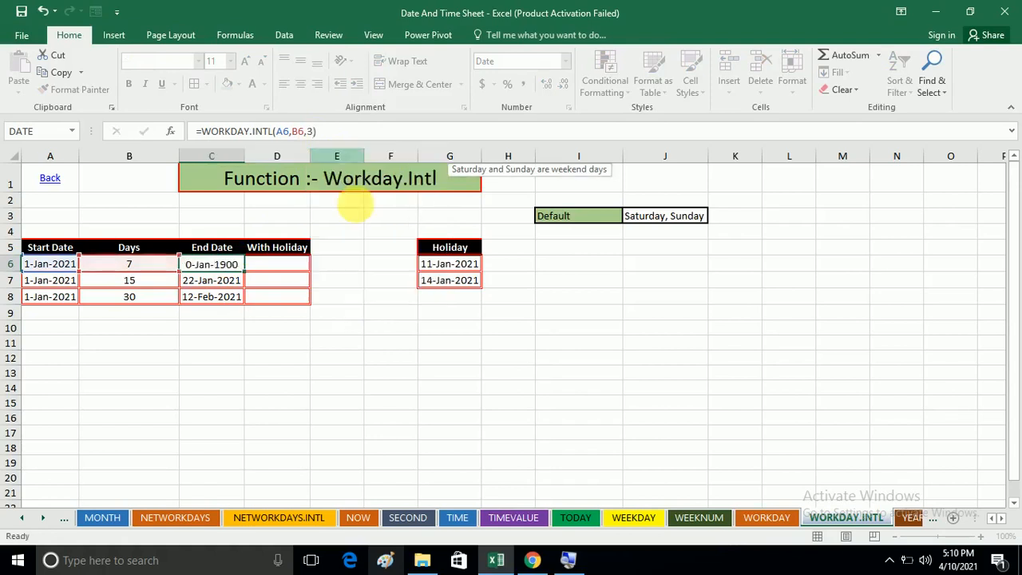
key("Return")
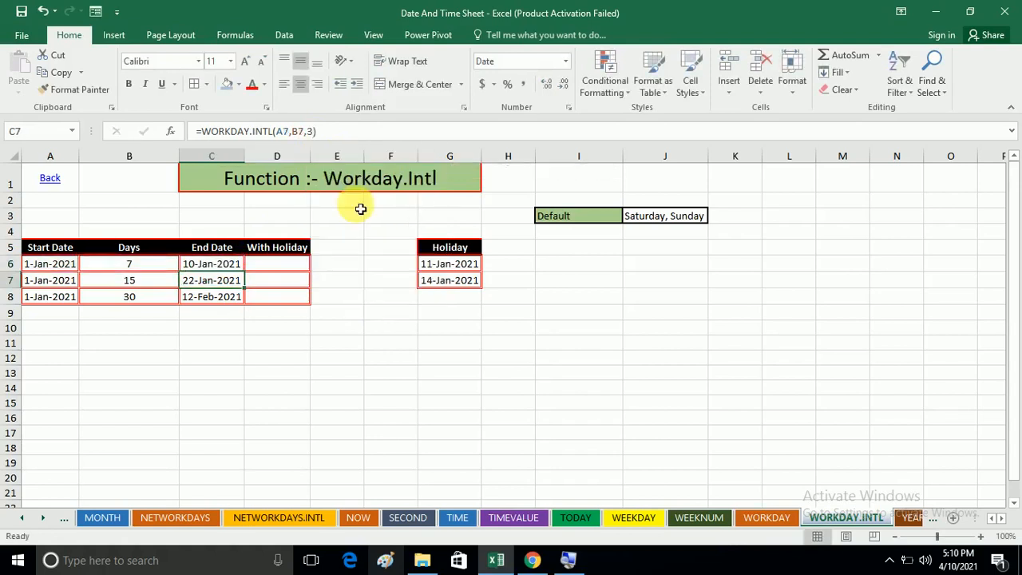
left_click(236, 265)
left_click_drag(243, 272, 243, 299)
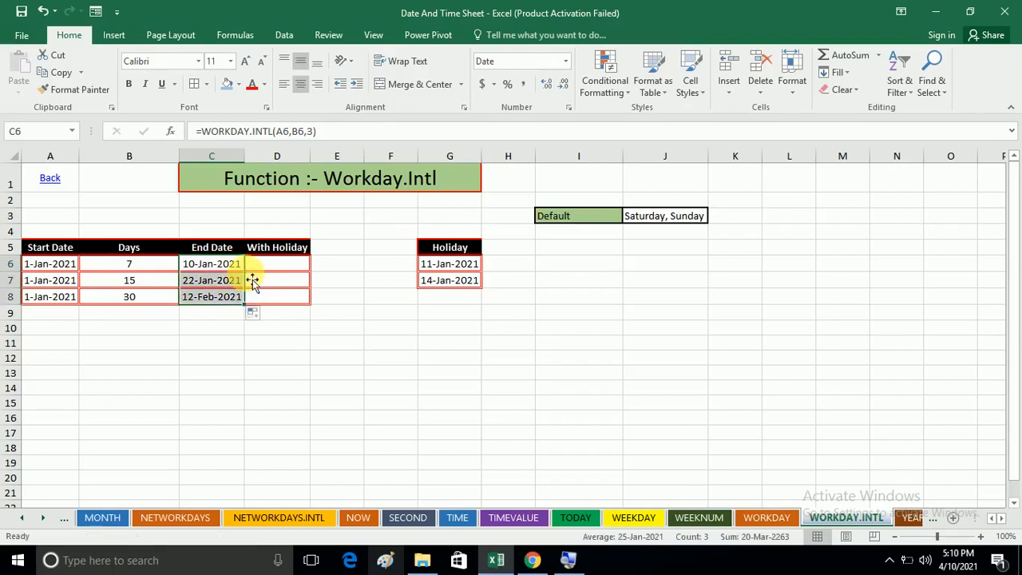
Start a WORKDAY.INTL formula in the With Holiday cell D6 with start date A6 and days B6
left_click(274, 270)
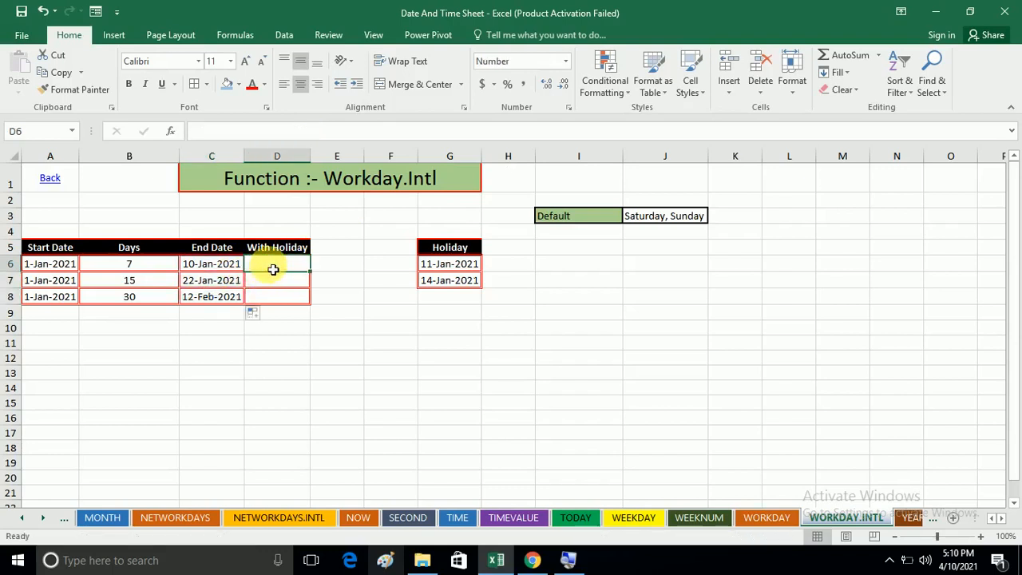
type("=")
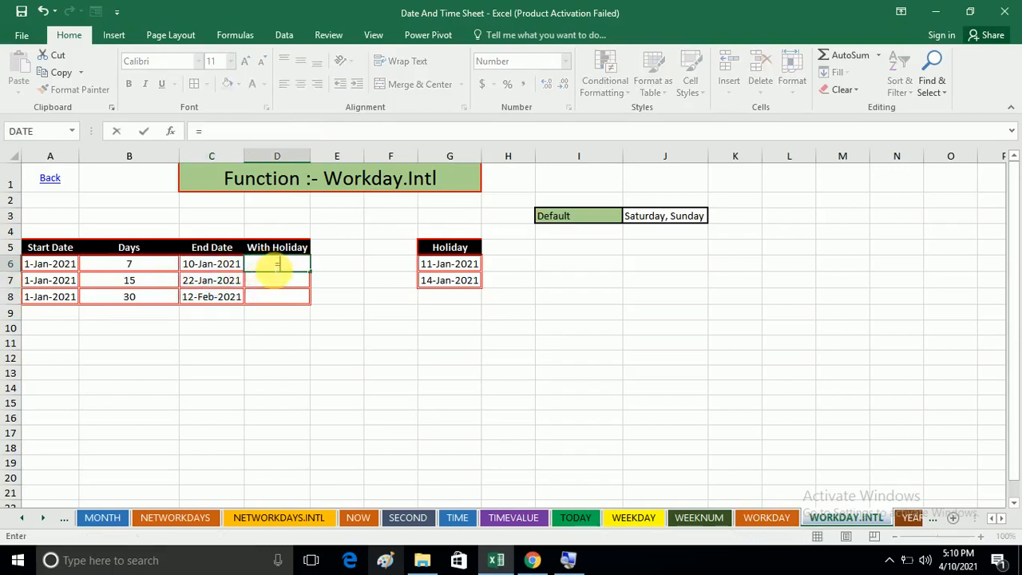
type("w")
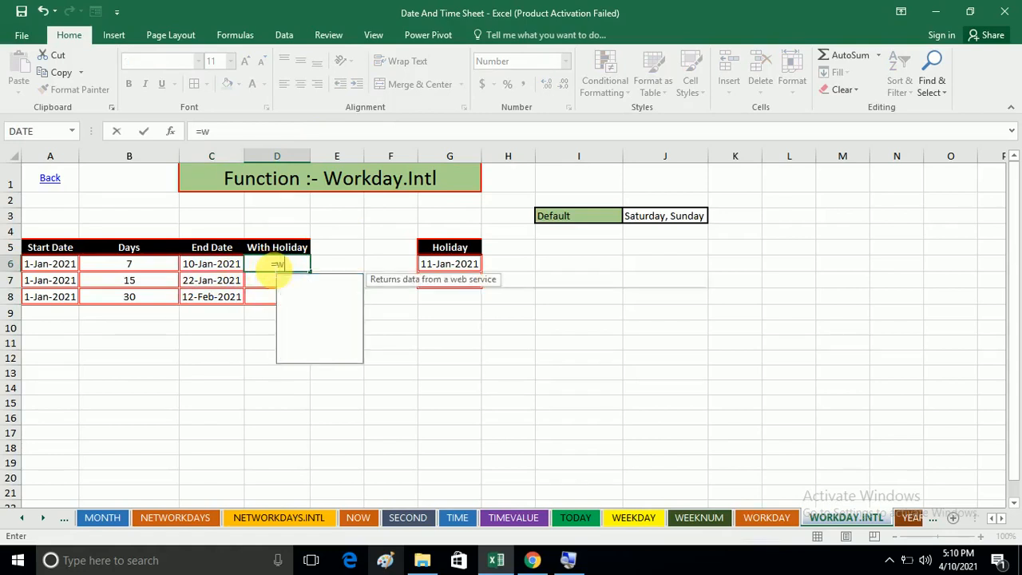
type("ork")
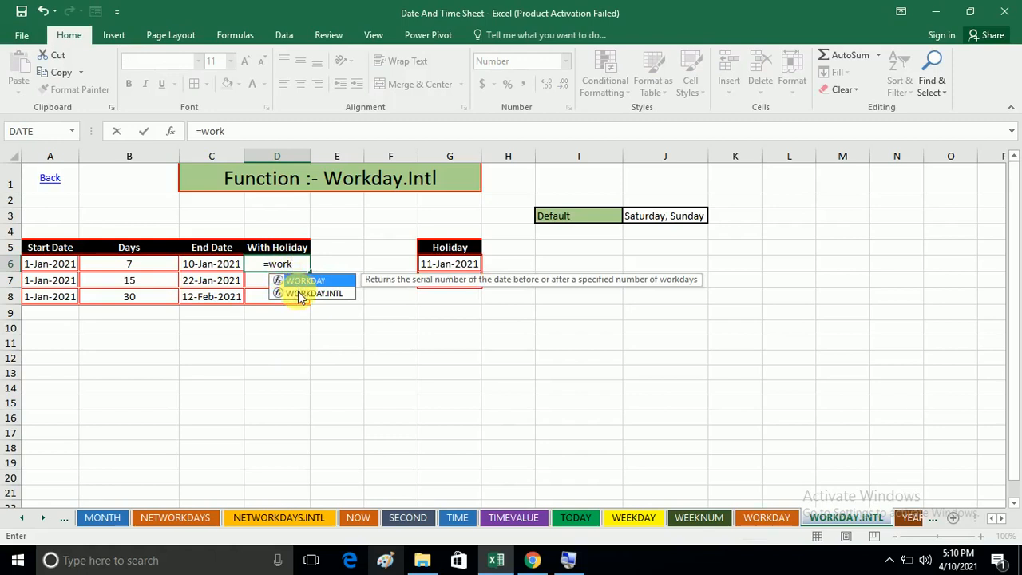
double_click(302, 293)
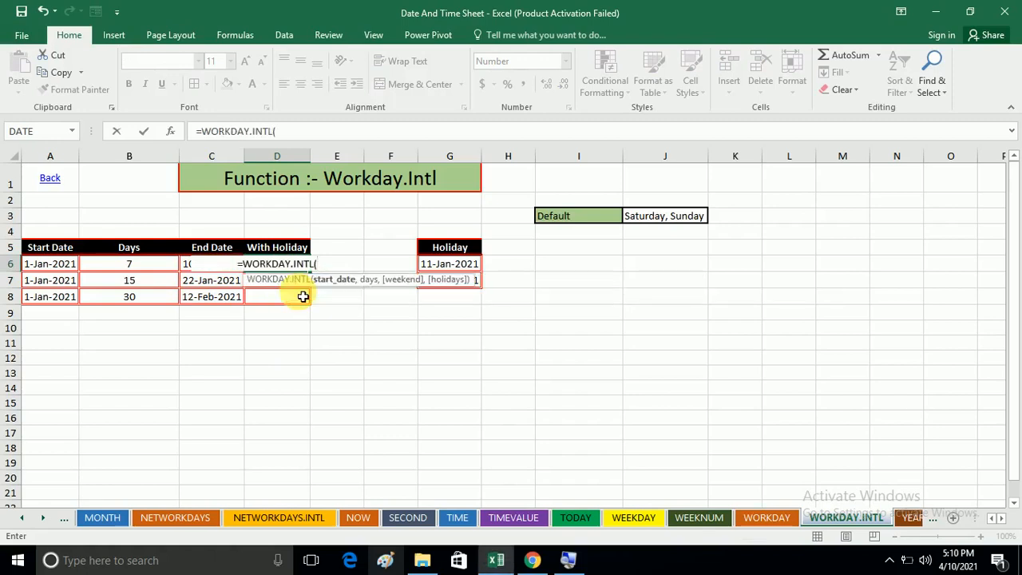
key("BackSpace")
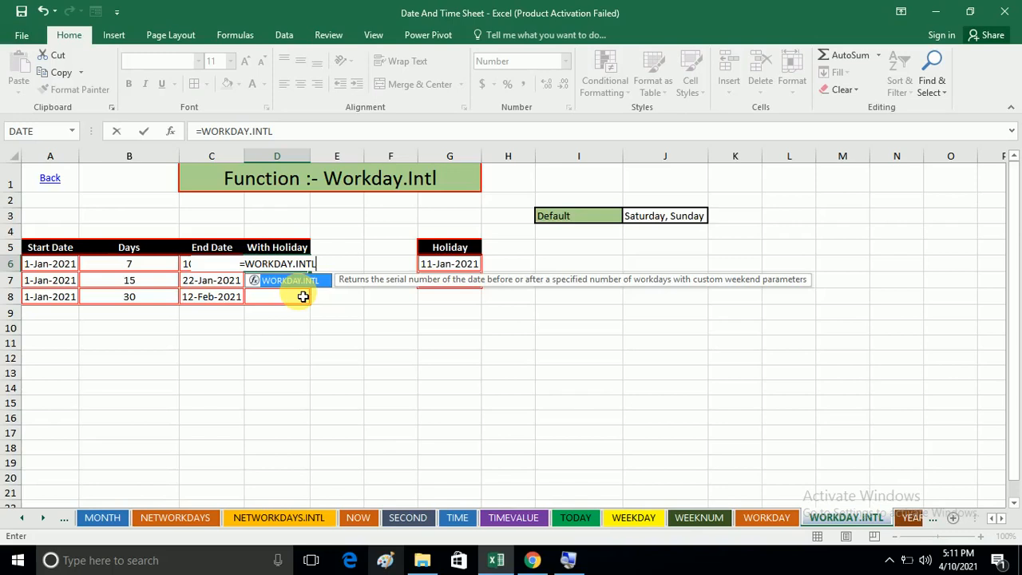
type("(")
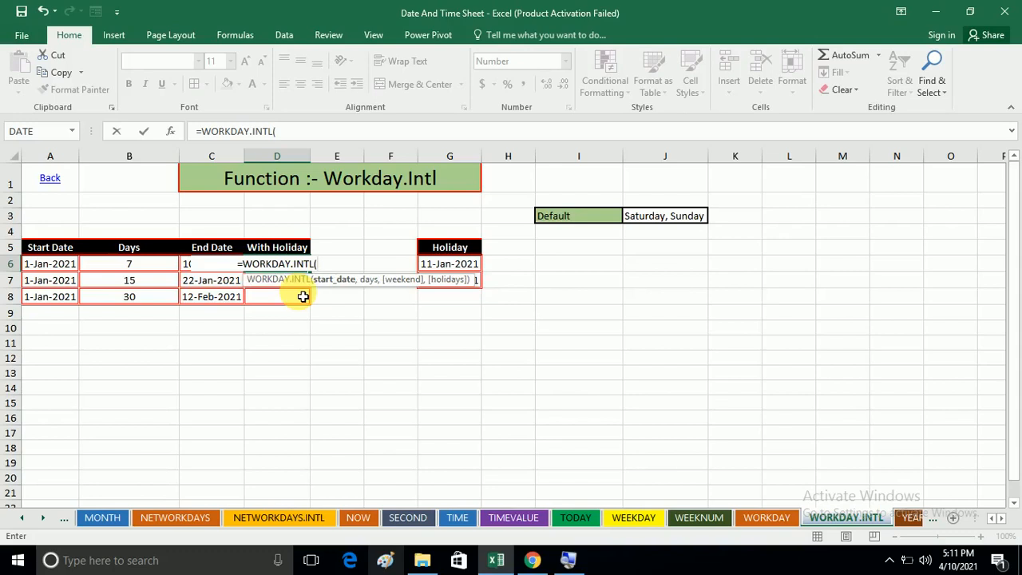
left_click(62, 266)
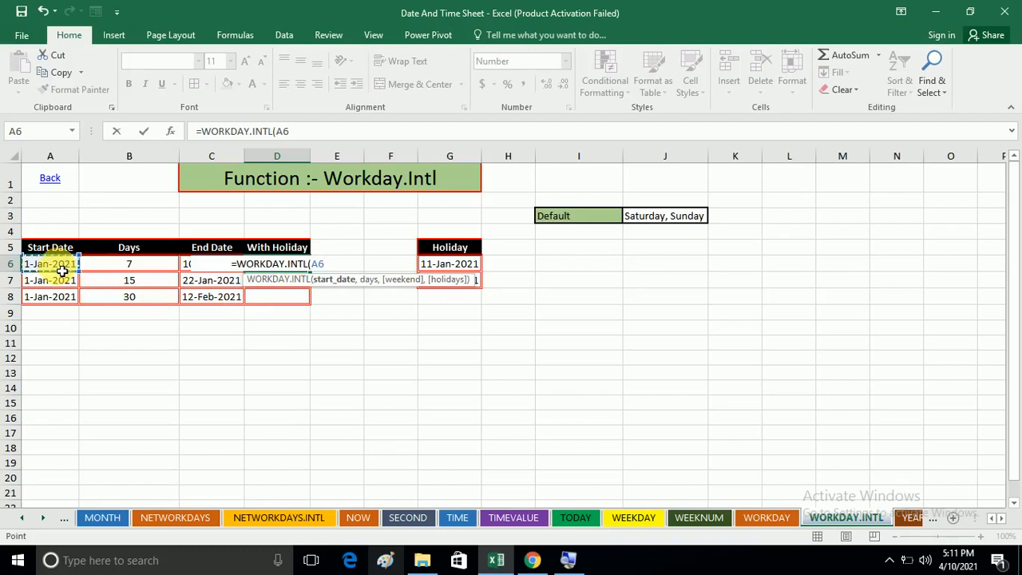
type(",")
left_click(124, 270)
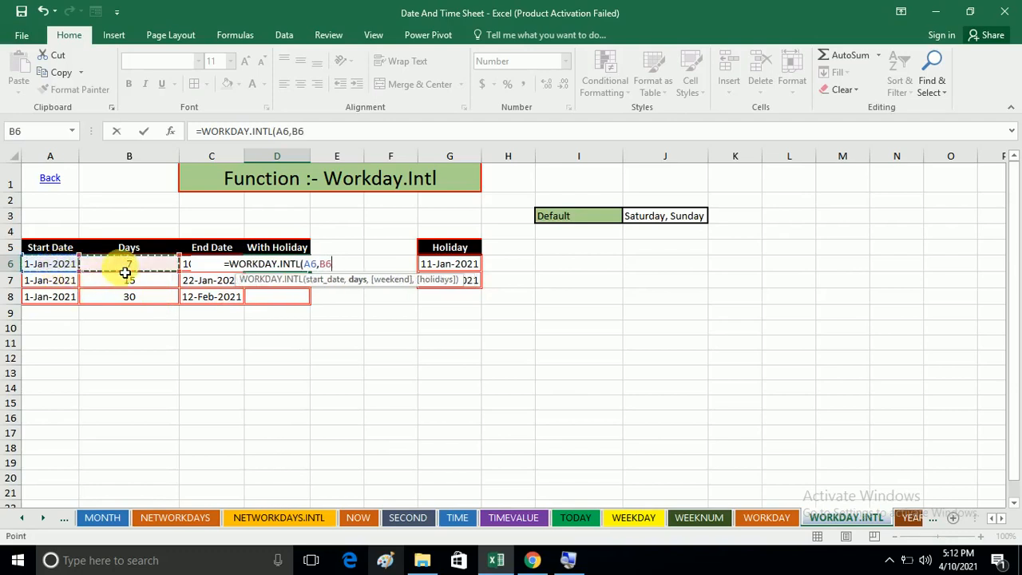
Add weekend option 3 (Monday, Tuesday) and holiday range G6:G7 to the D6 formula, giving =WORKDAY.INTL(A6,B6,3,G6:G7)
type(",")
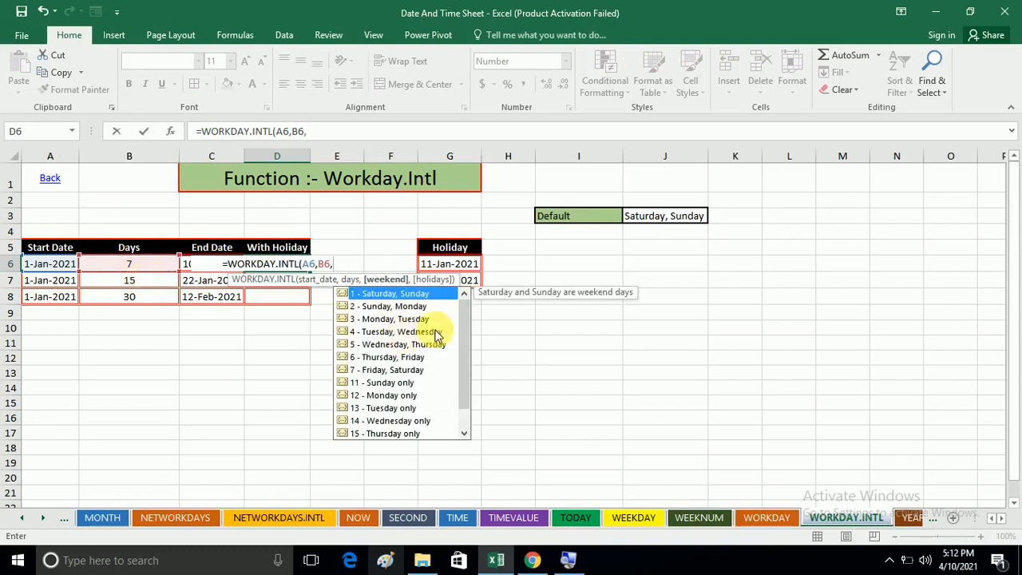
double_click(400, 320)
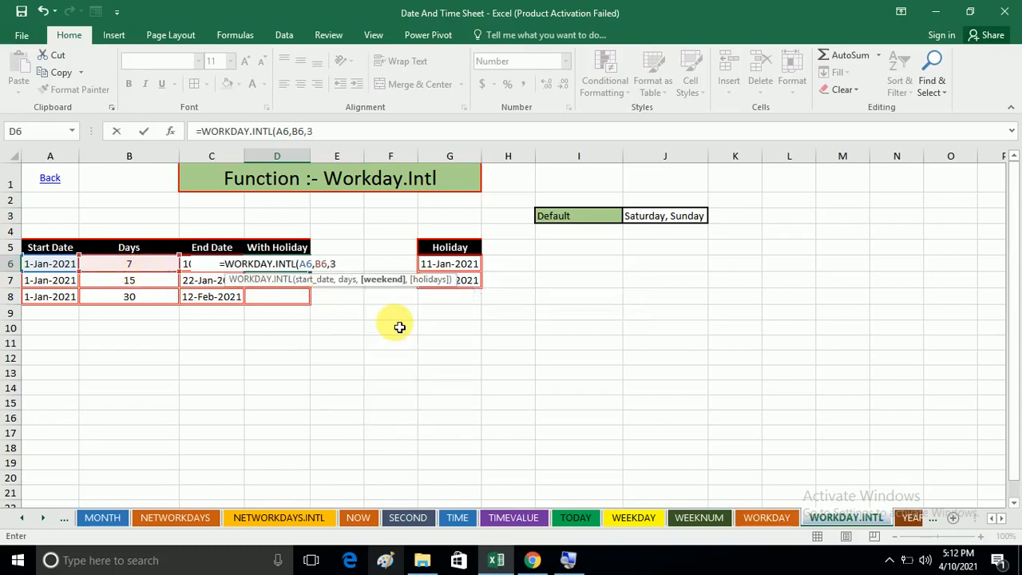
type(",")
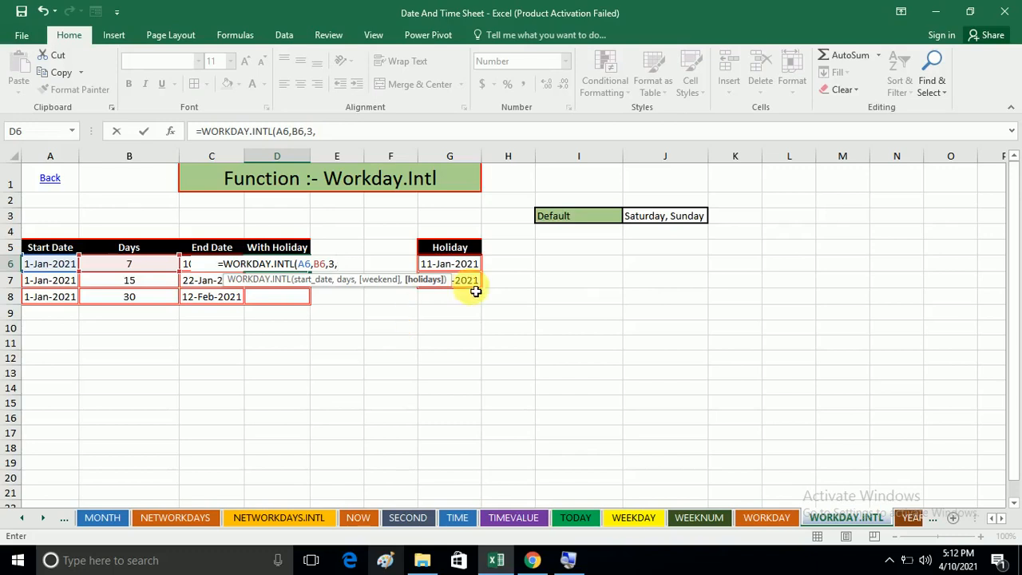
left_click_drag(473, 270, 475, 281)
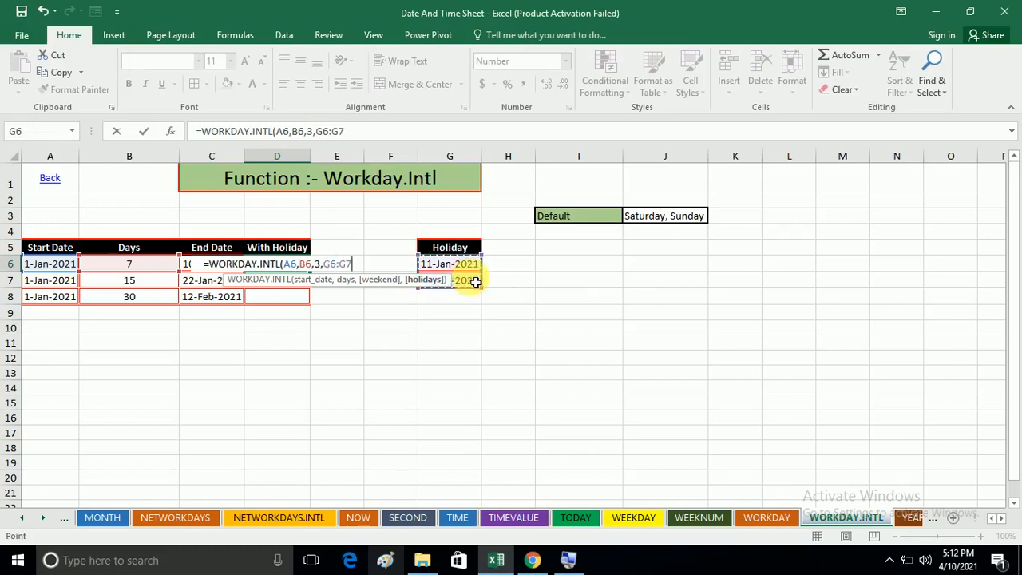
type(")")
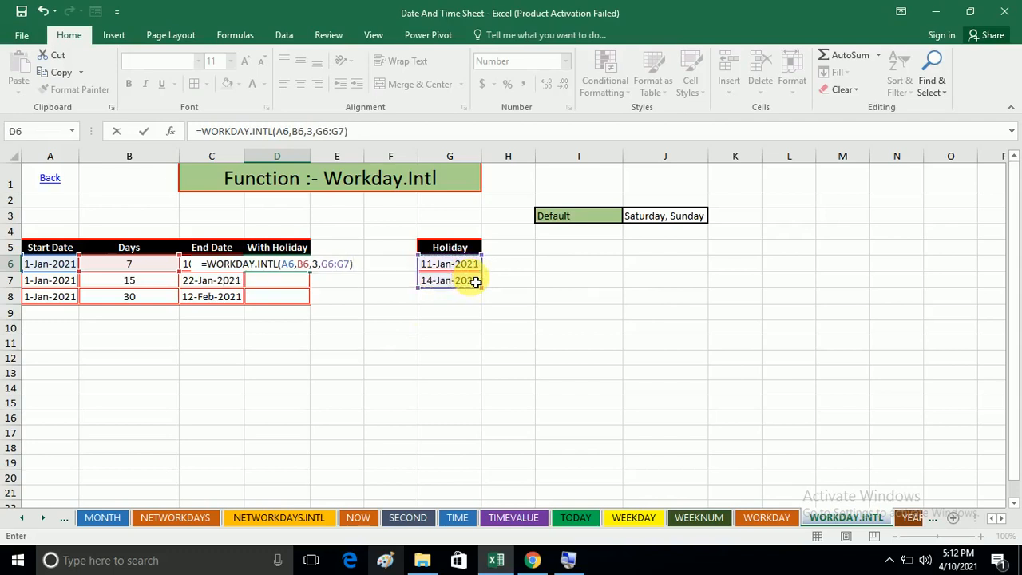
Make the holiday range in the D6 formula absolute as $G$6:$G$7 and enter the formula
left_click(329, 131)
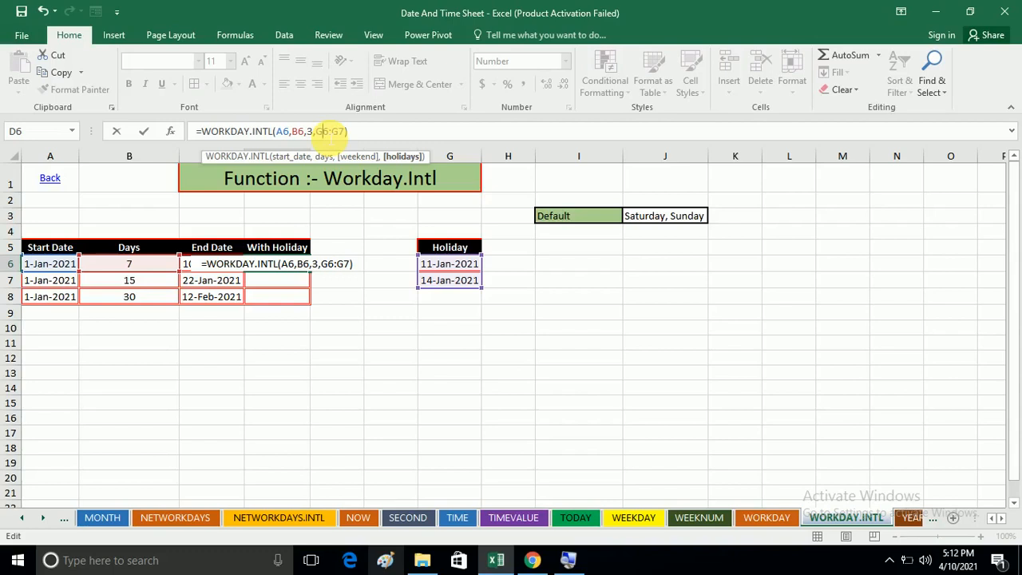
key("F4")
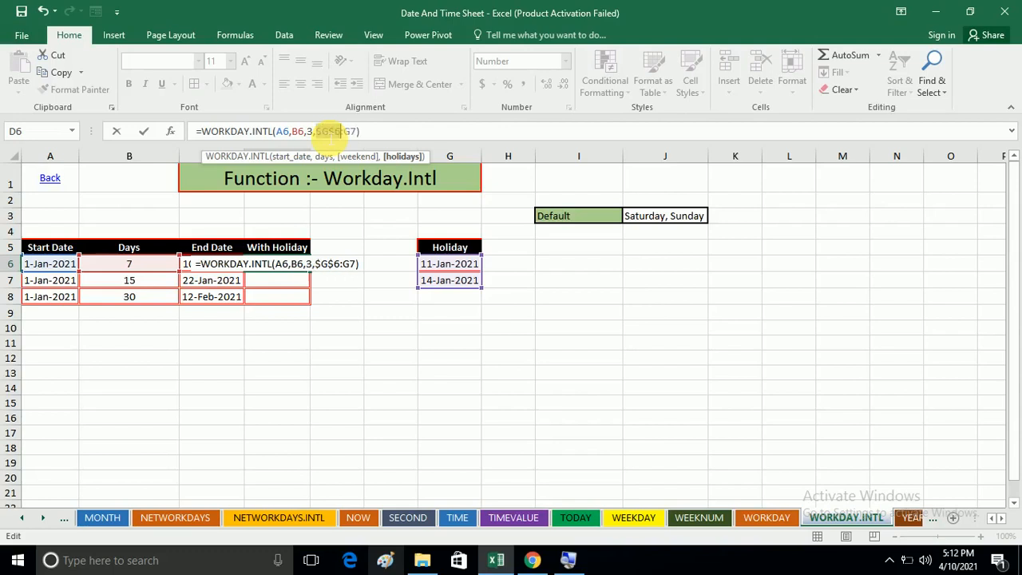
left_click(354, 132)
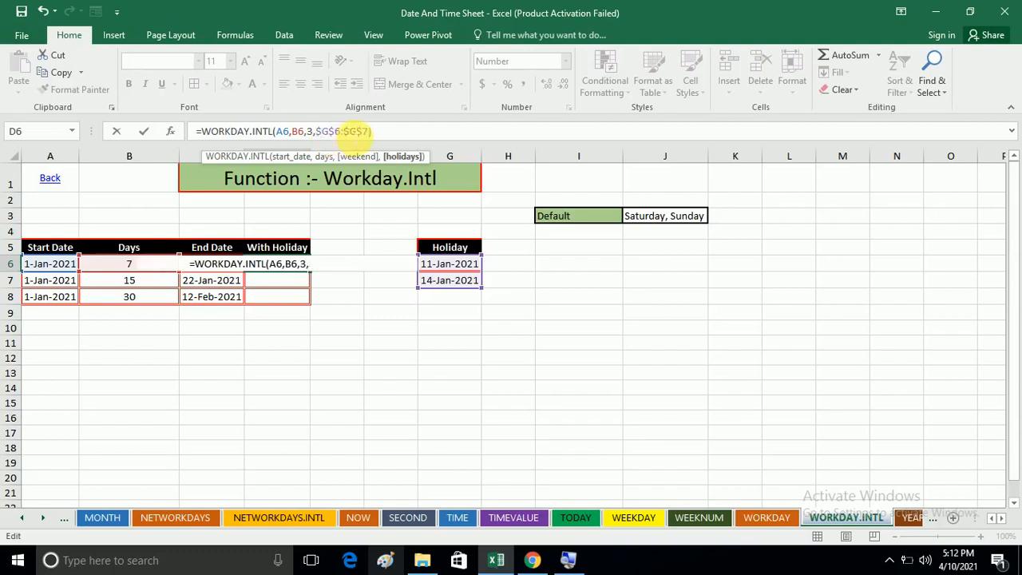
key("F4")
left_click(392, 135)
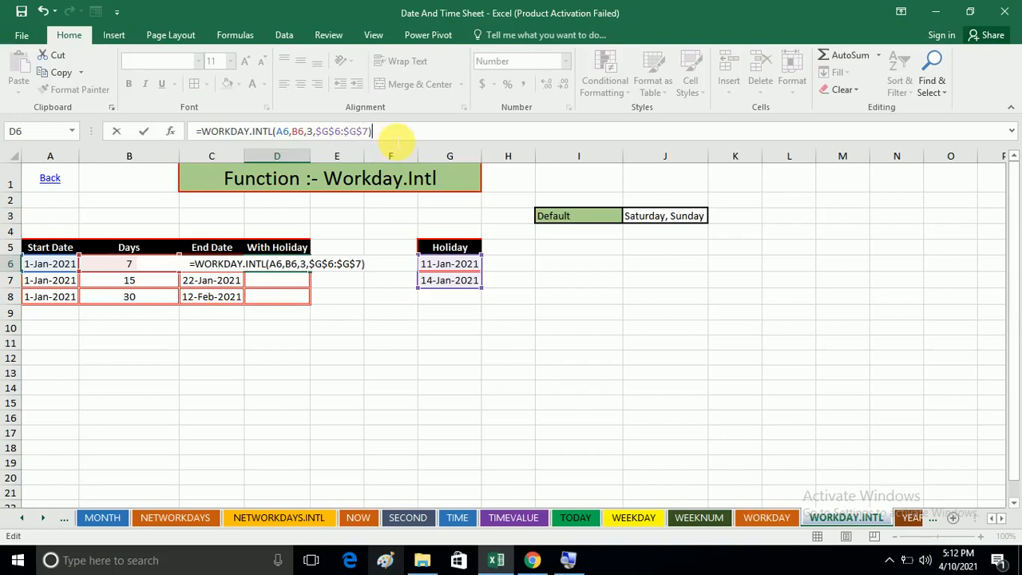
left_click(349, 132)
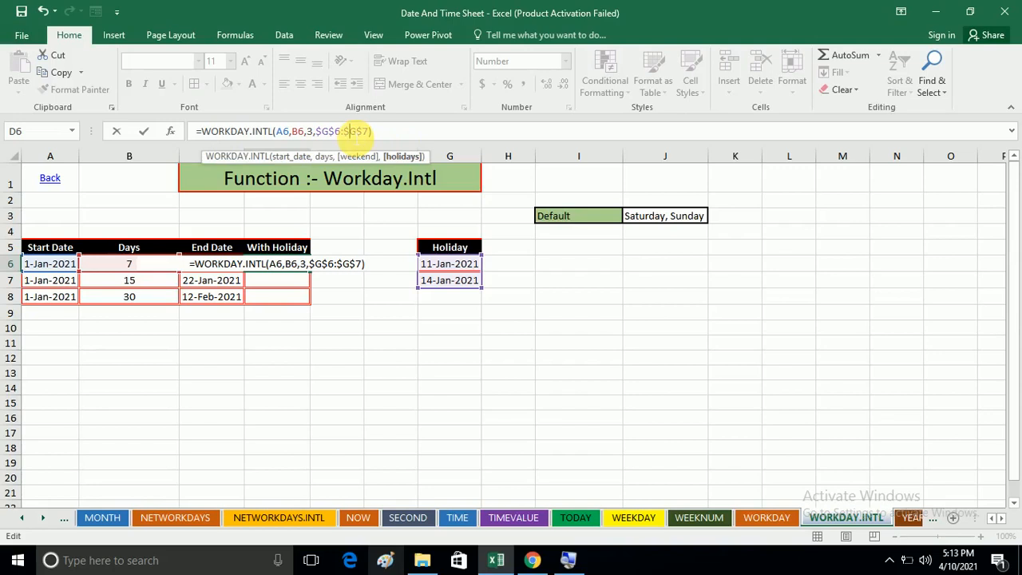
key("Return")
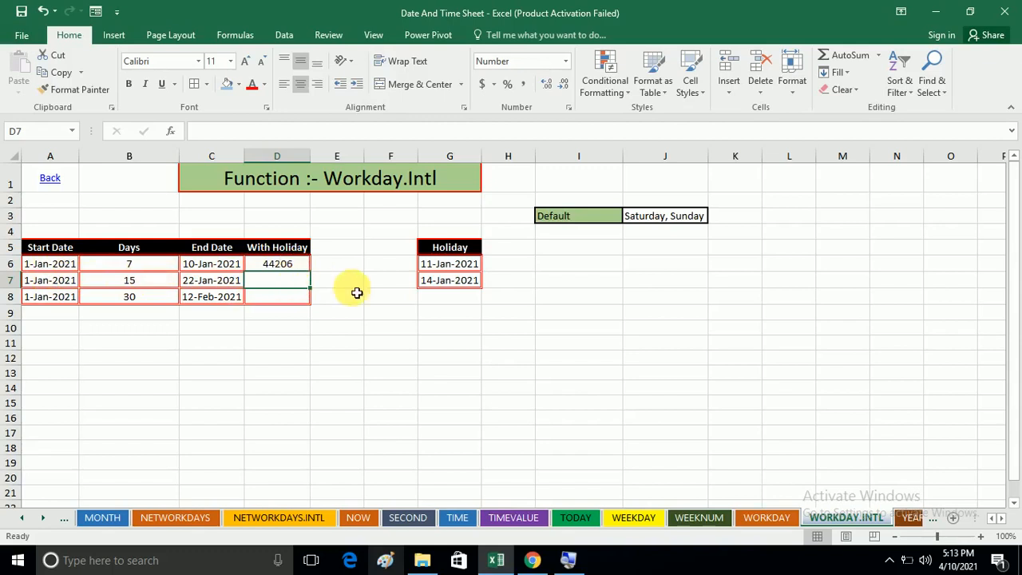
Format the With Holiday result in D6 as a date using the 14-Mar-2012 type
left_click(274, 264)
left_click(311, 312)
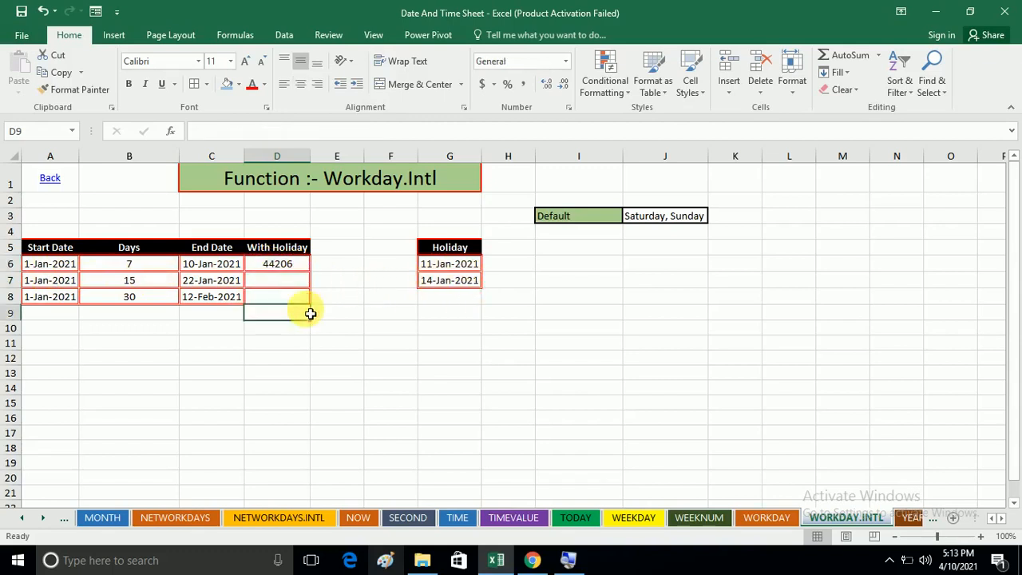
left_click(302, 271)
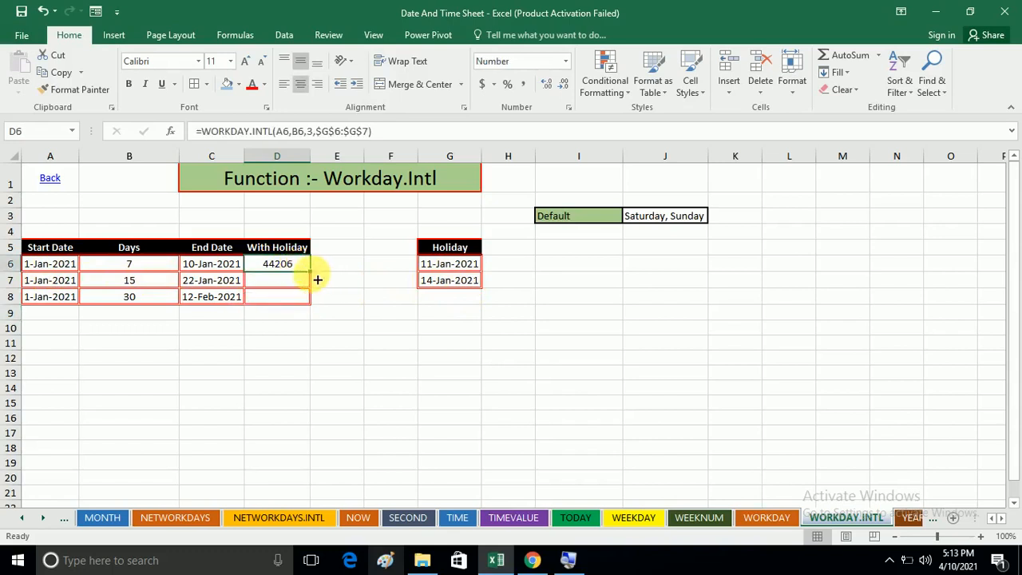
right_click(278, 264)
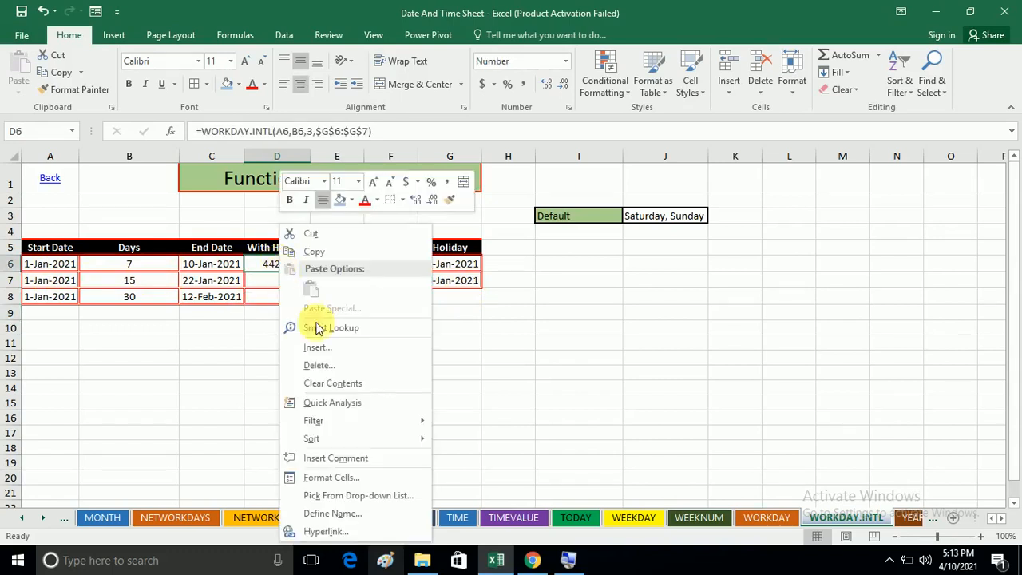
left_click(340, 478)
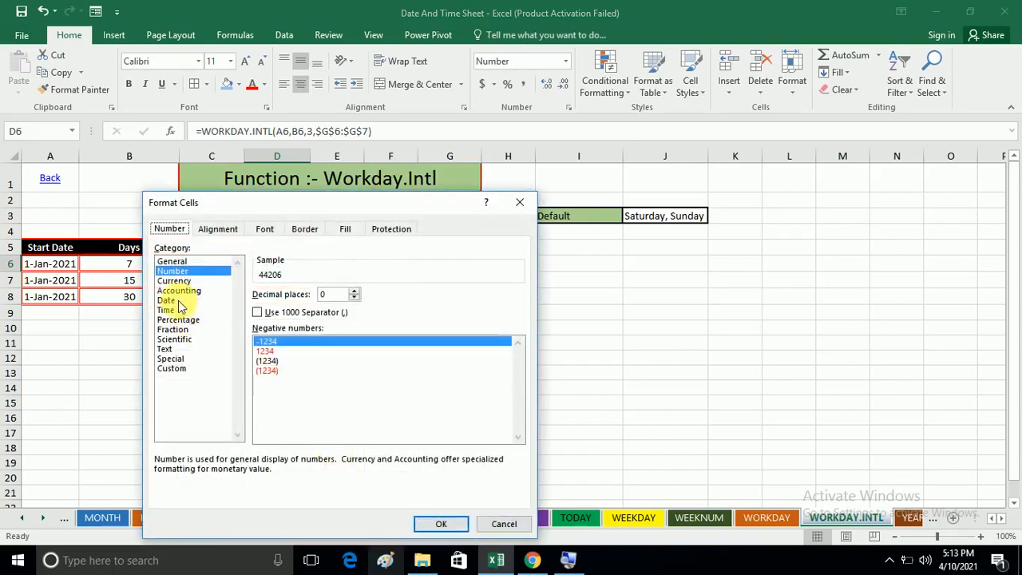
left_click(168, 302)
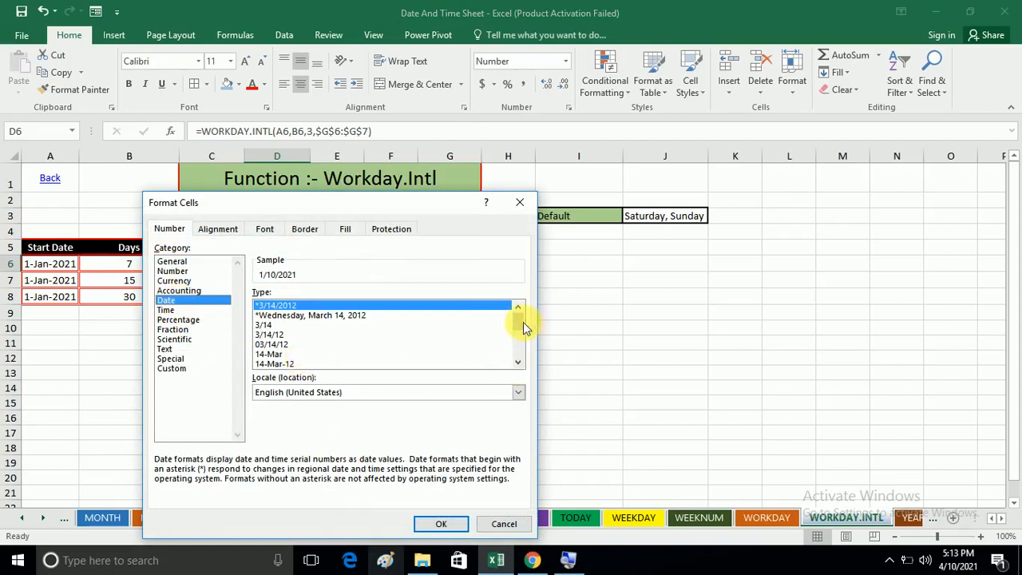
left_click_drag(519, 322, 519, 365)
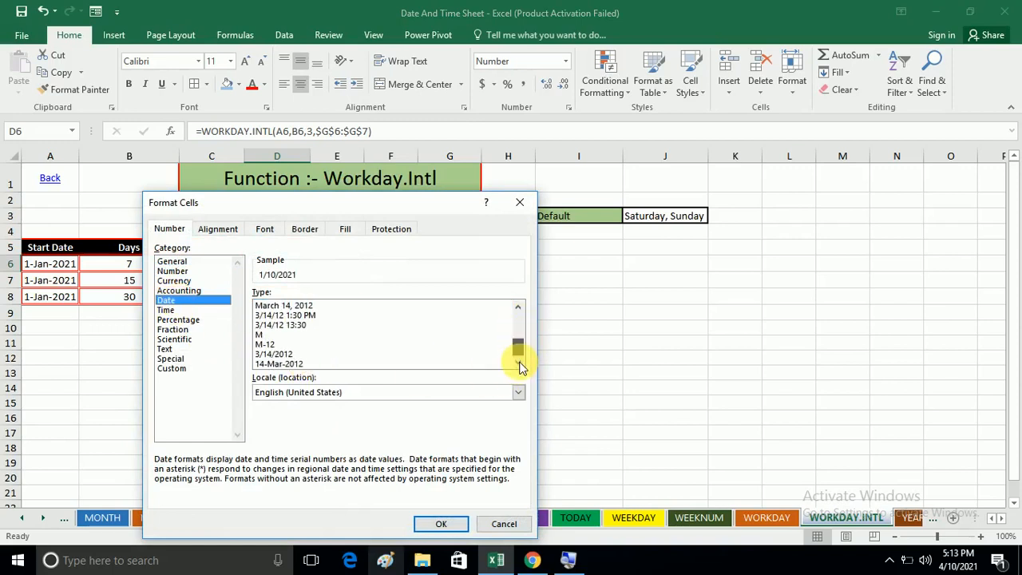
left_click(286, 364)
left_click(440, 523)
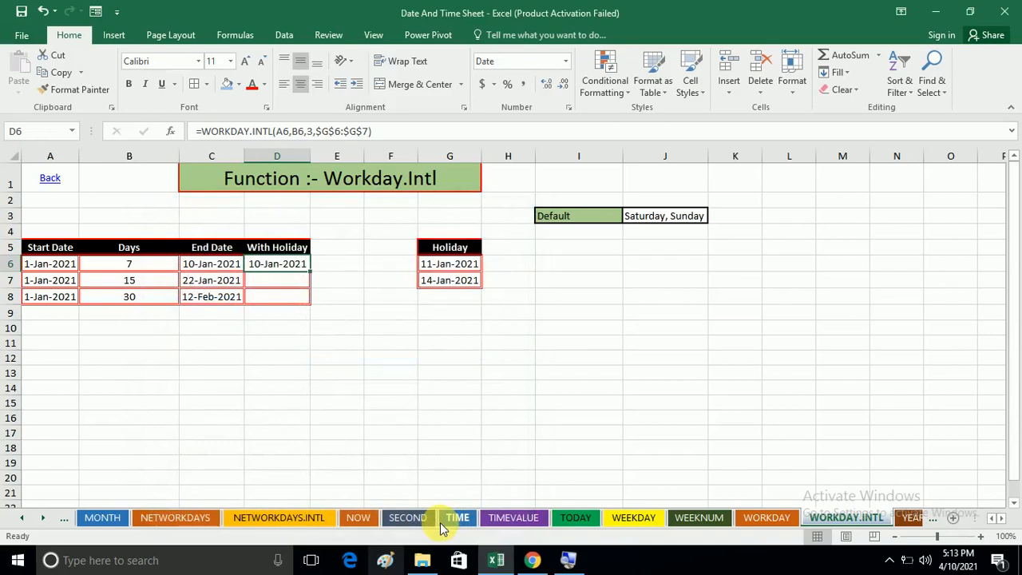
key("Return")
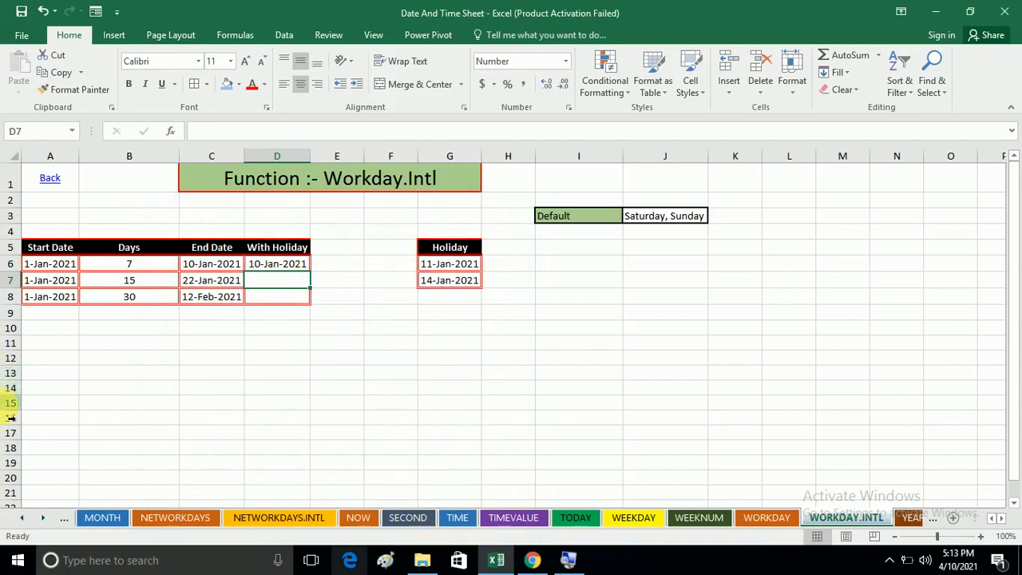
Copy the With Holiday formula from D6 down to D8 and check the filled formulas in D7 and D8
left_click(297, 269)
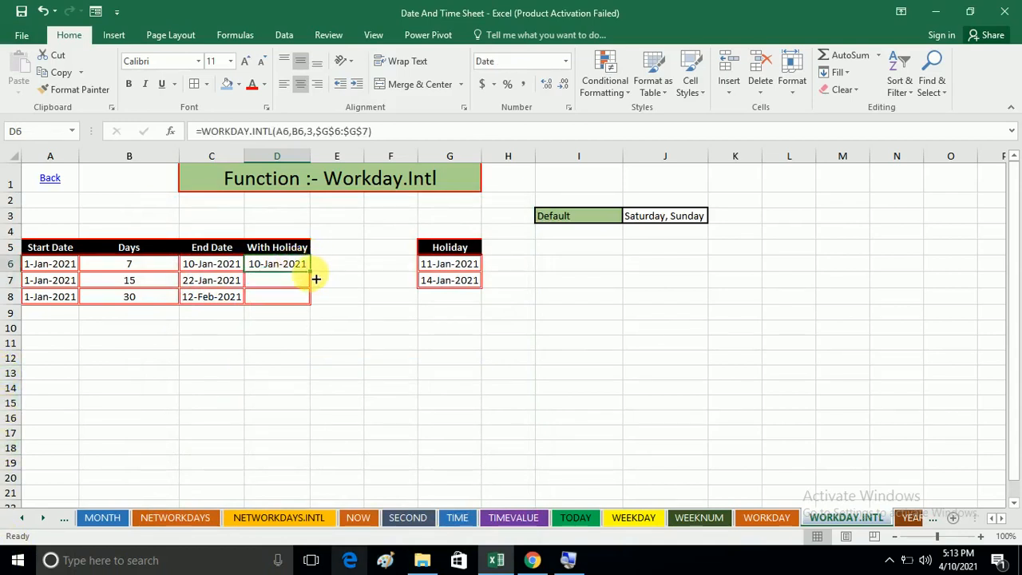
left_click_drag(316, 279, 305, 298)
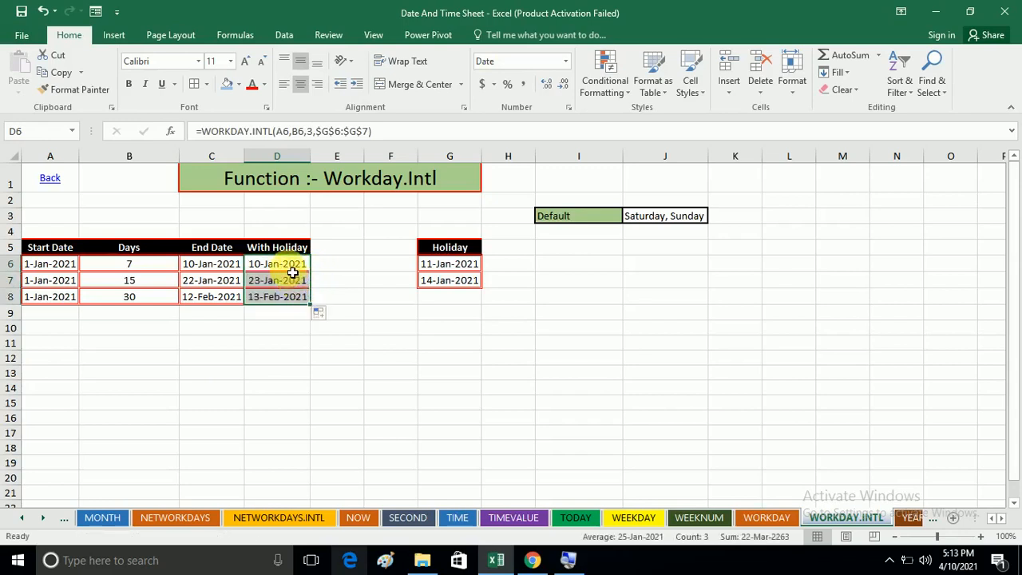
left_click(289, 282)
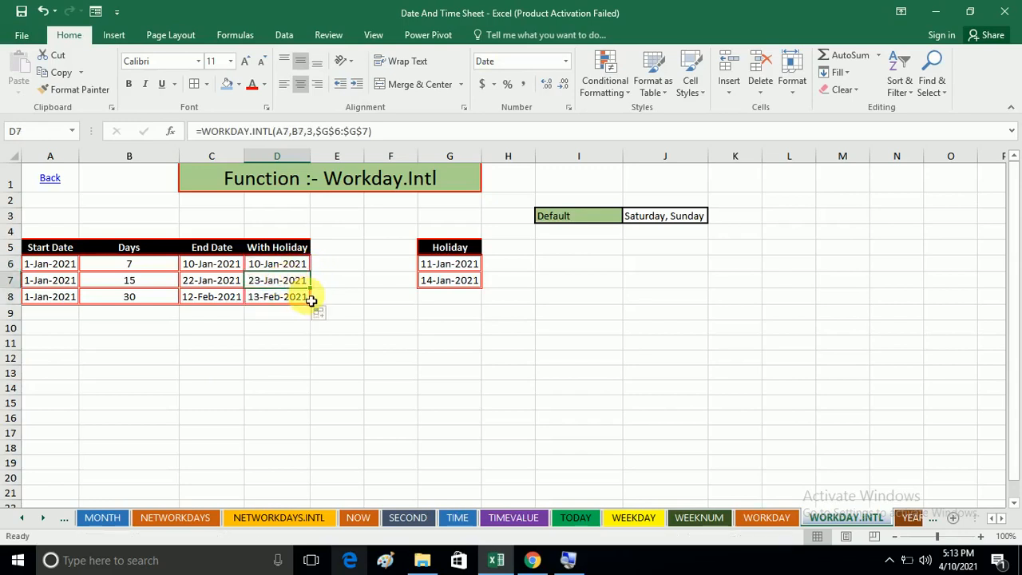
left_click(292, 301)
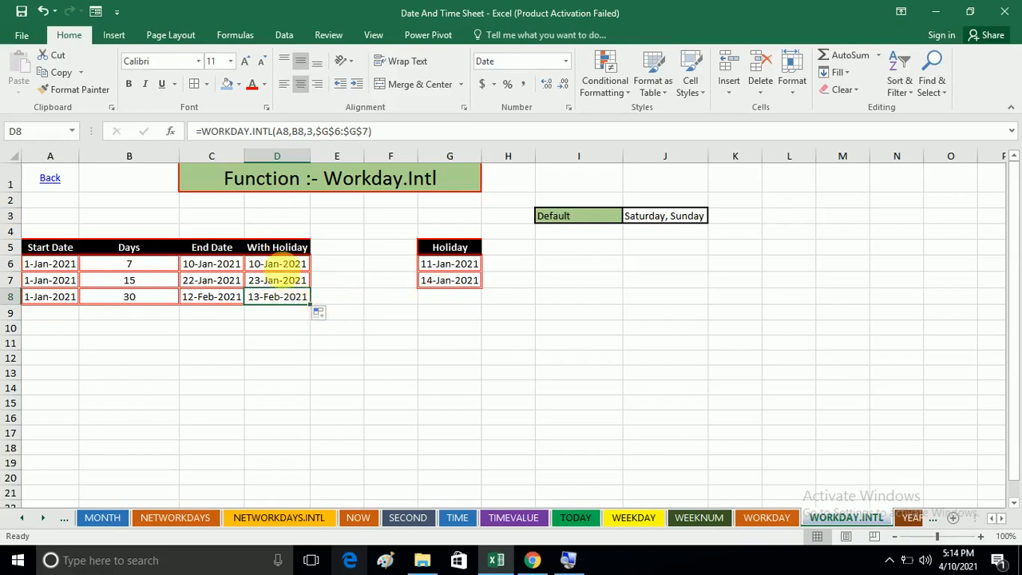
left_click(384, 287)
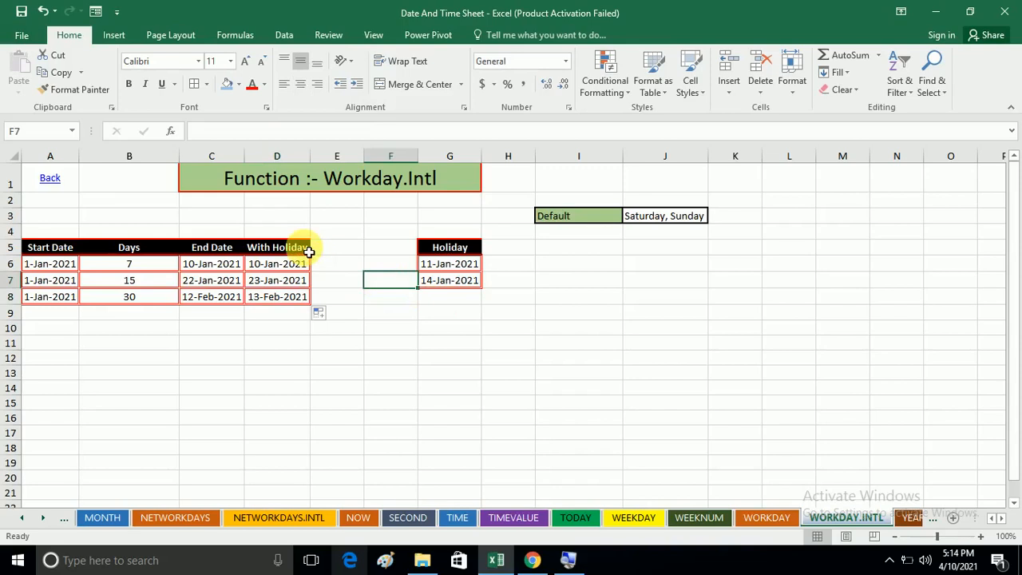
Return to the Date And Time Function index sheet and open the YEAR function's sheet from its list
left_click(50, 182)
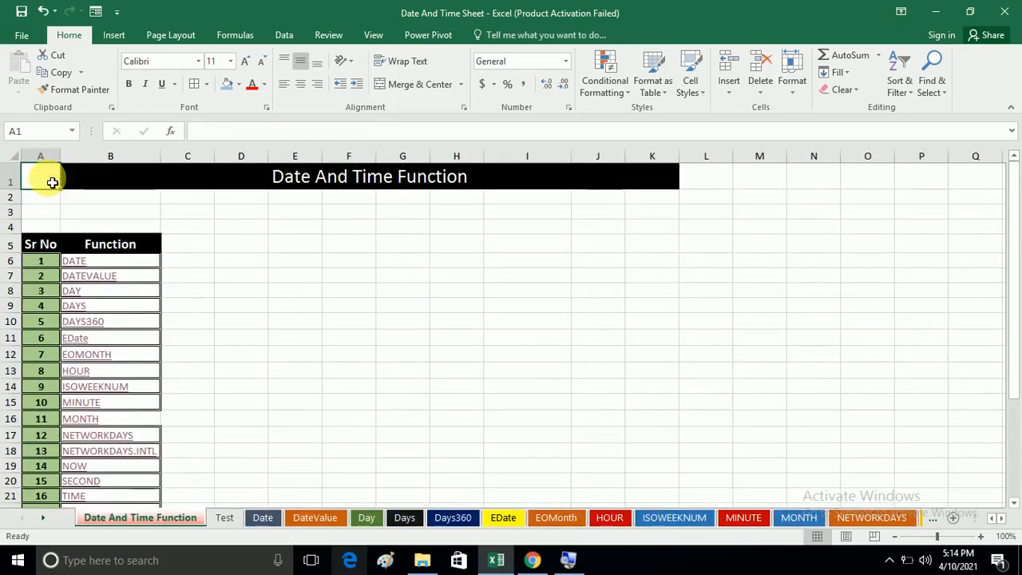
left_click_drag(1016, 257, 1017, 393)
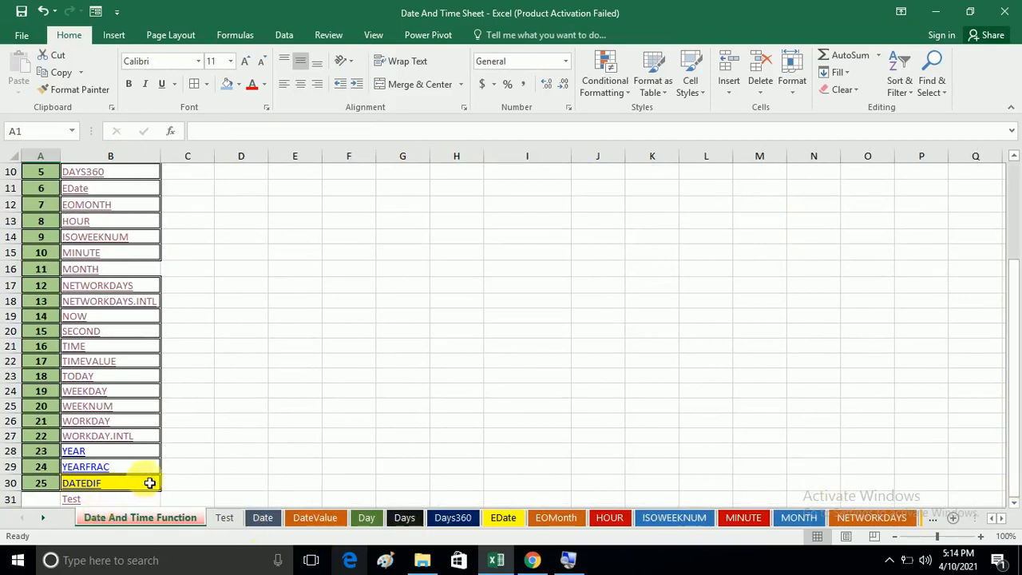
left_click(76, 461)
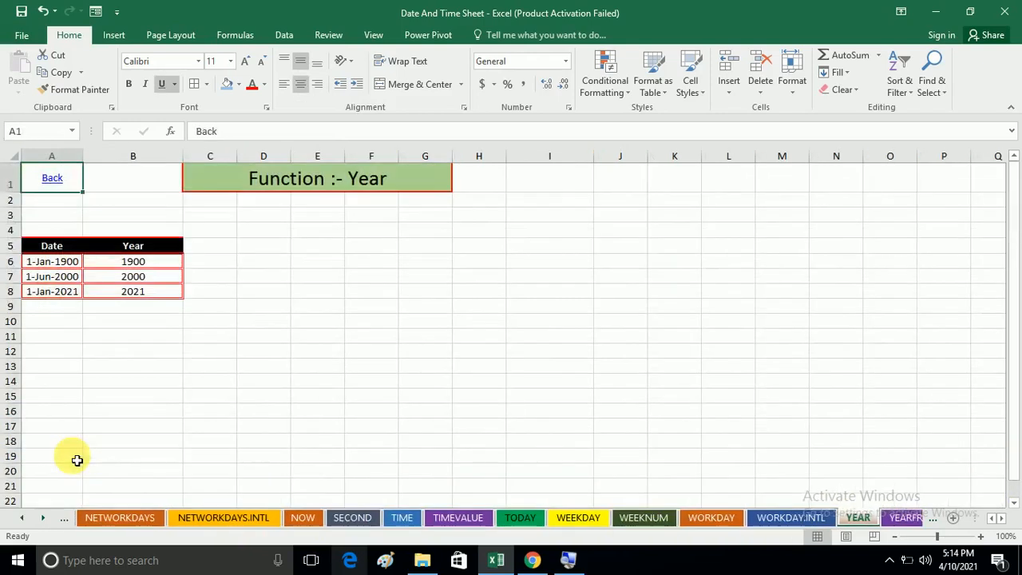
left_click(222, 371)
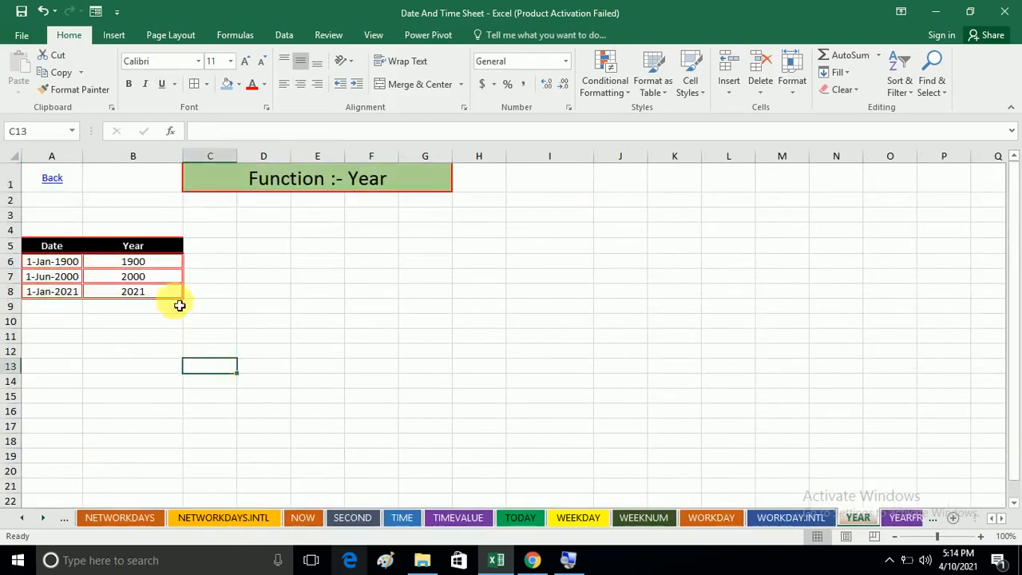
Clear the existing Year results in B6:B8
left_click(163, 268)
left_click_drag(163, 272, 163, 292)
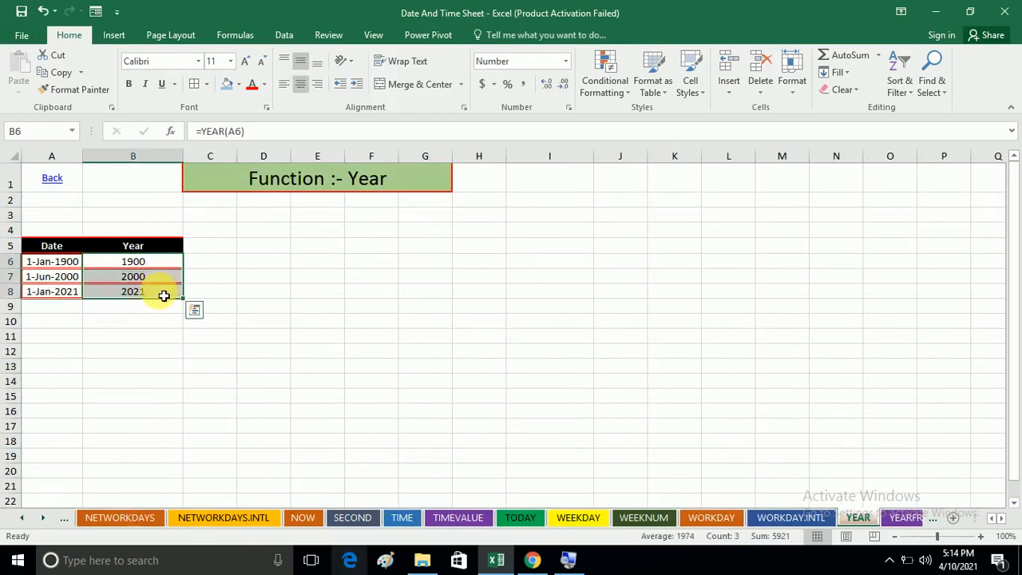
key("Delete")
Enter =YEAR(A6) in the Year cell B6 to extract the year from the first date
left_click(144, 267)
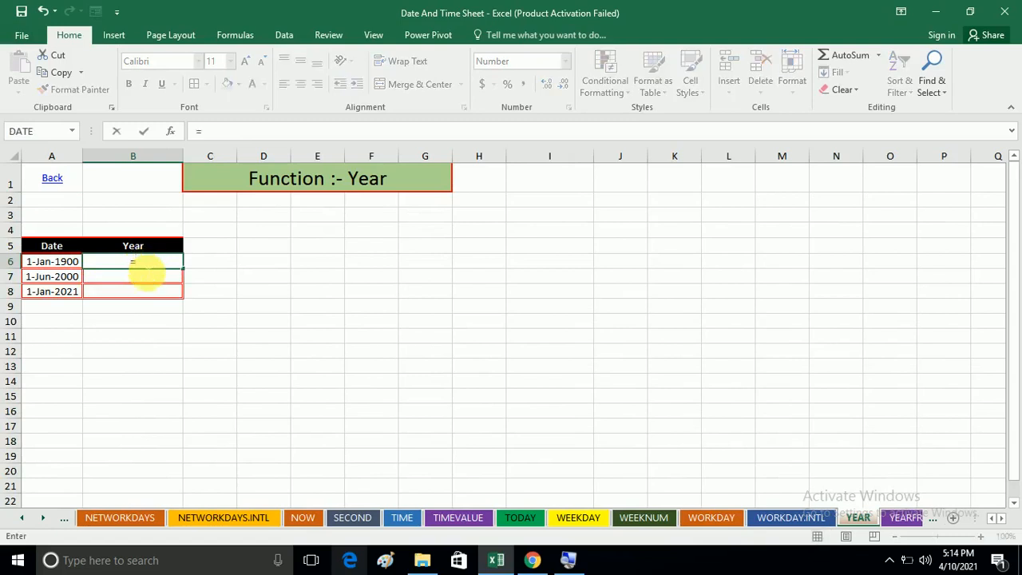
type("=yeat")
key("BackSpace")
double_click(159, 278)
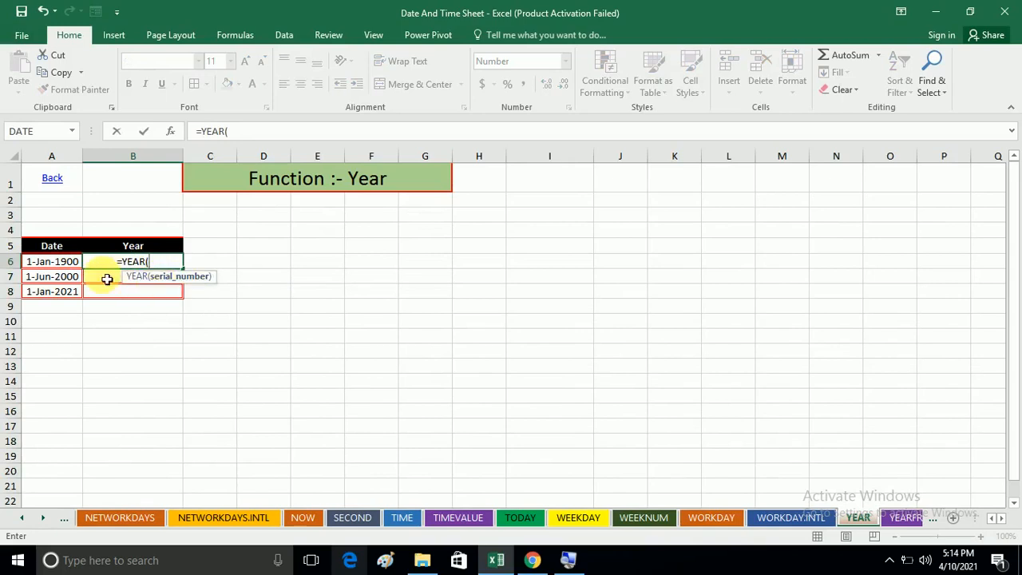
left_click(64, 263)
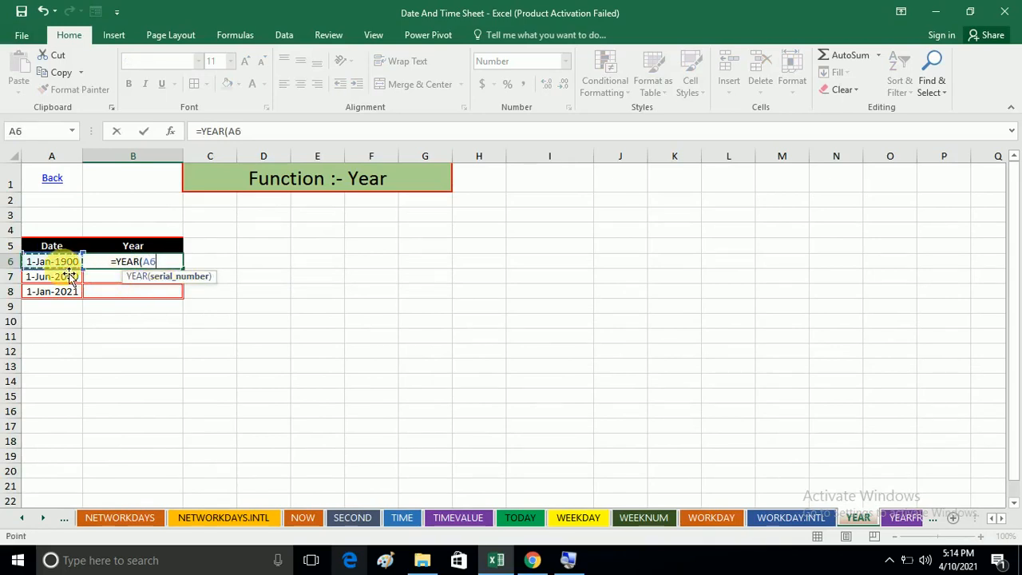
type(")")
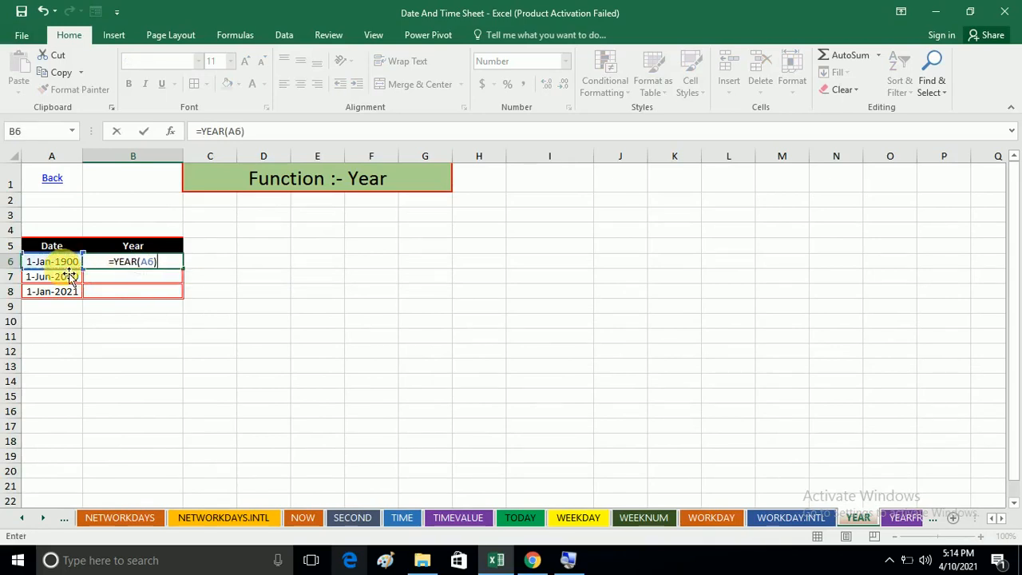
key("Return")
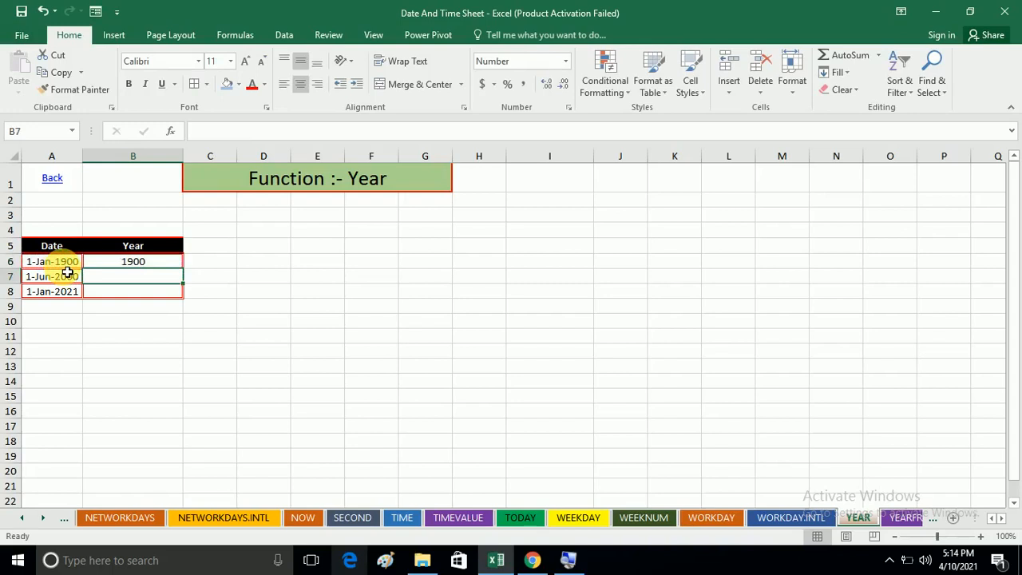
Copy the YEAR formula from B6 down to B8 and check the filled cells
left_click(135, 267)
left_click_drag(183, 269, 190, 290)
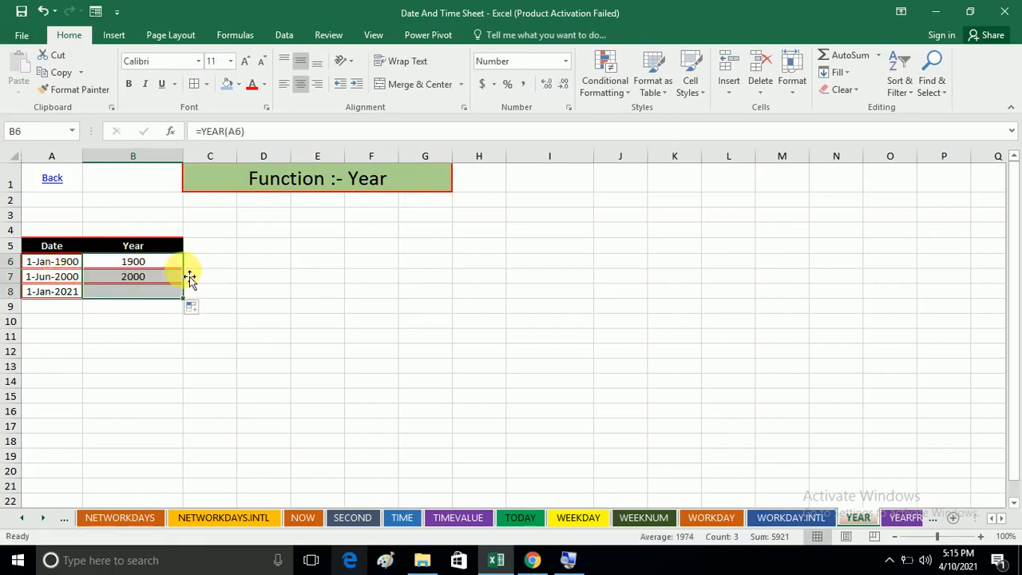
left_click(146, 280)
left_click(150, 294)
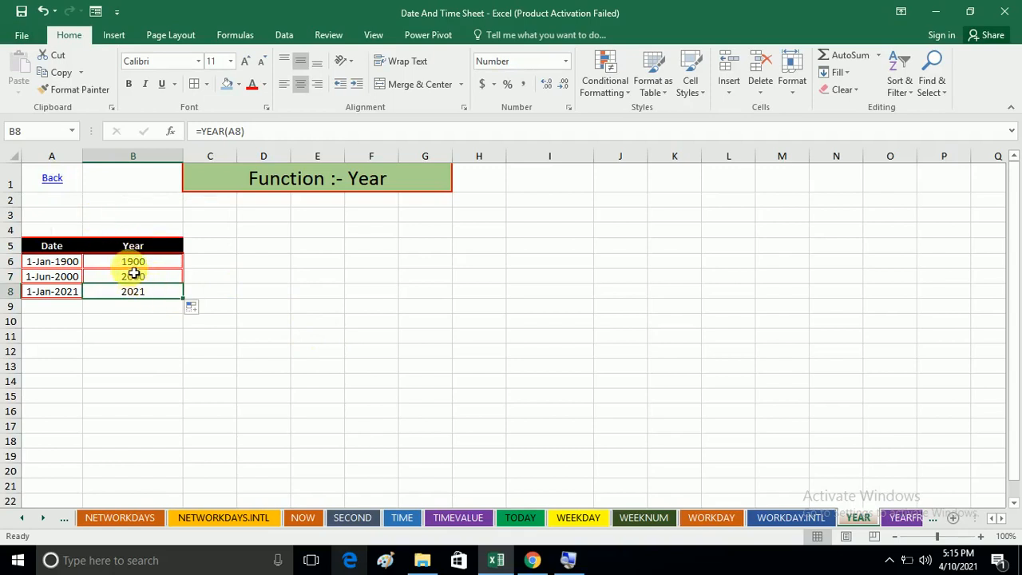
Go back to the function index sheet and open the YEARFRAC sheet from its list
left_click(51, 181)
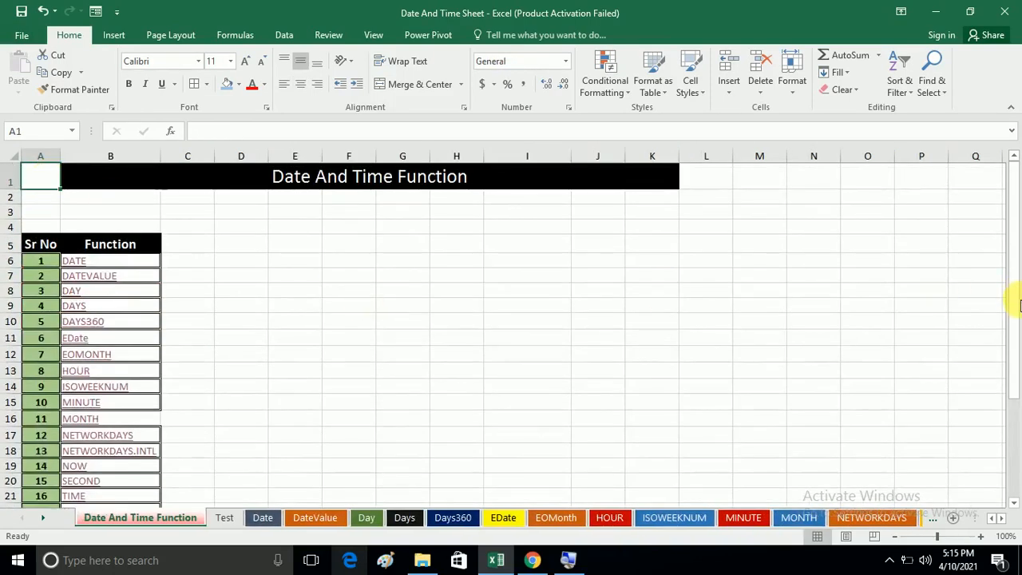
left_click_drag(1015, 301, 1017, 396)
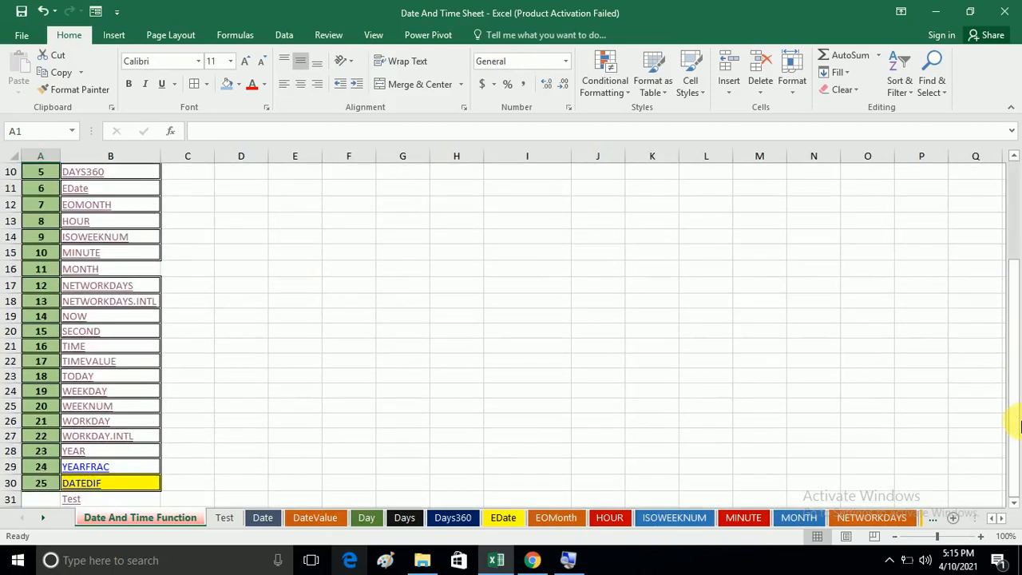
left_click(88, 468)
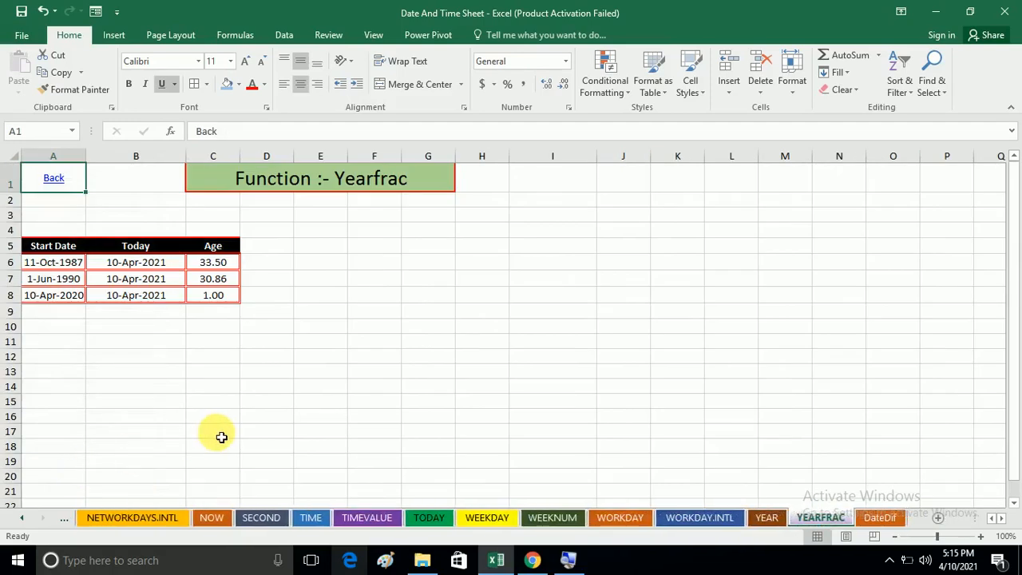
left_click(362, 357)
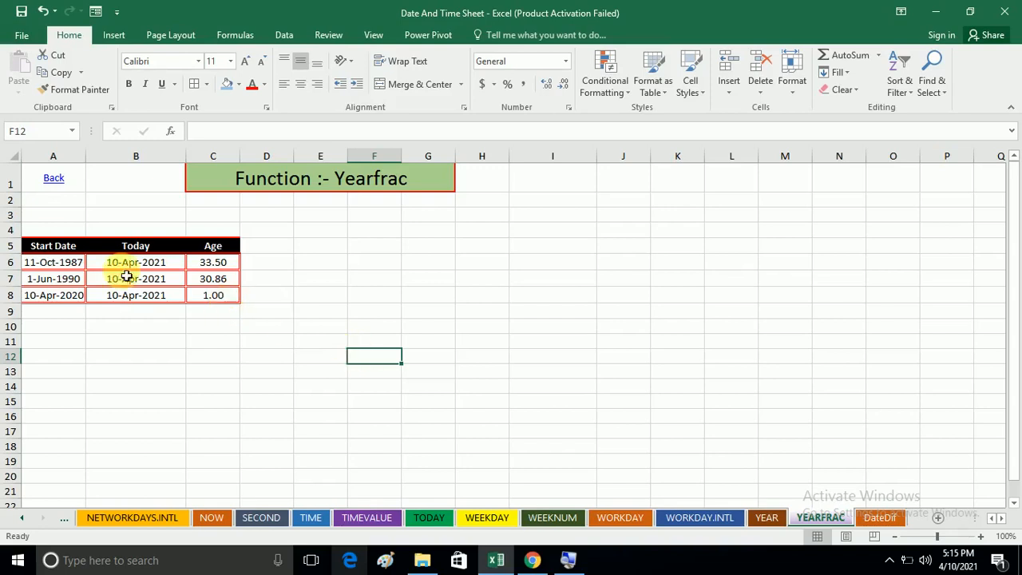
Check the start date in A6 and the TODAY formula in B6, and clear the Age results in C6:C8
left_click(47, 263)
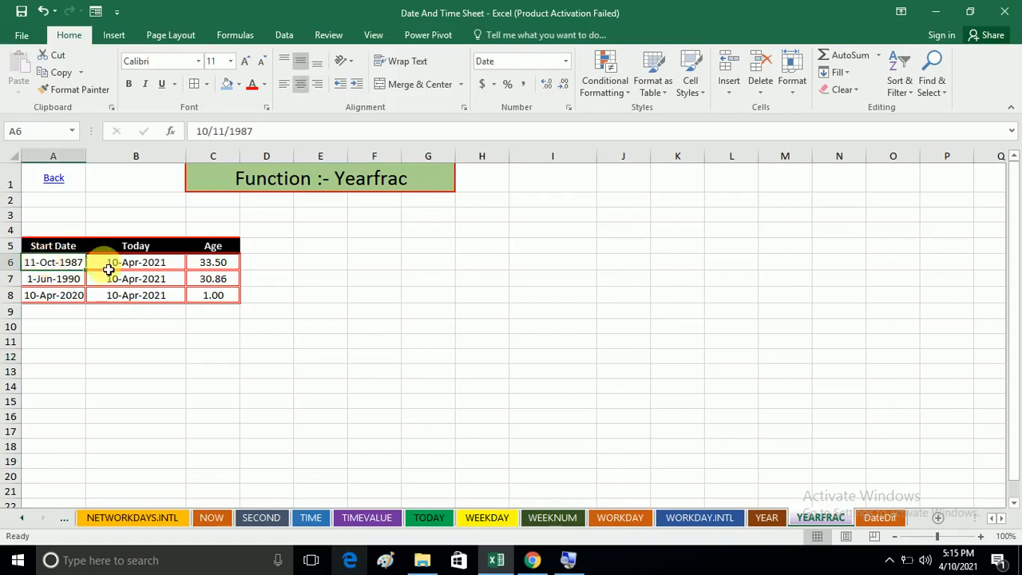
left_click(160, 266)
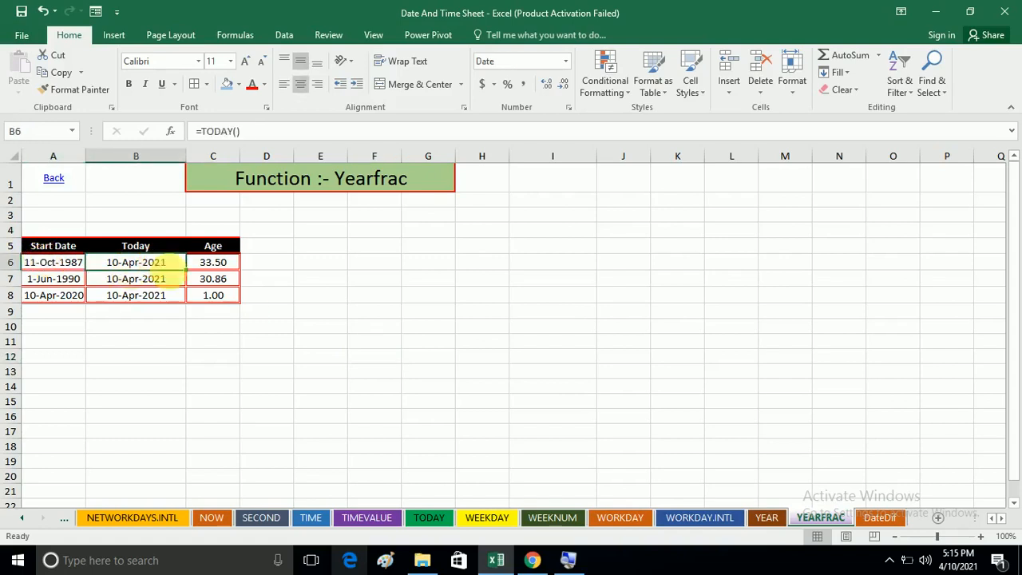
left_click(268, 344)
left_click(144, 267)
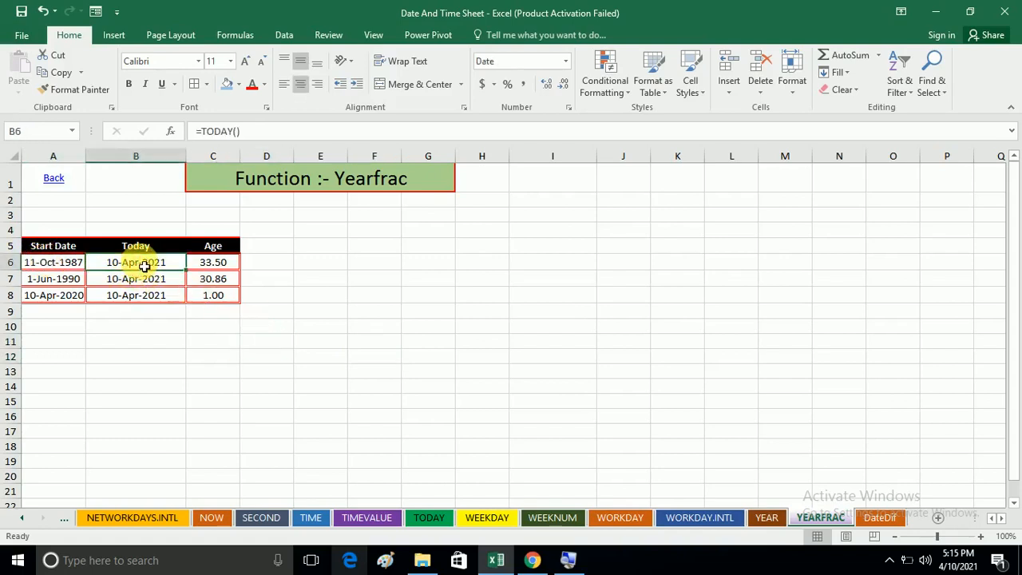
left_click_drag(206, 266, 215, 302)
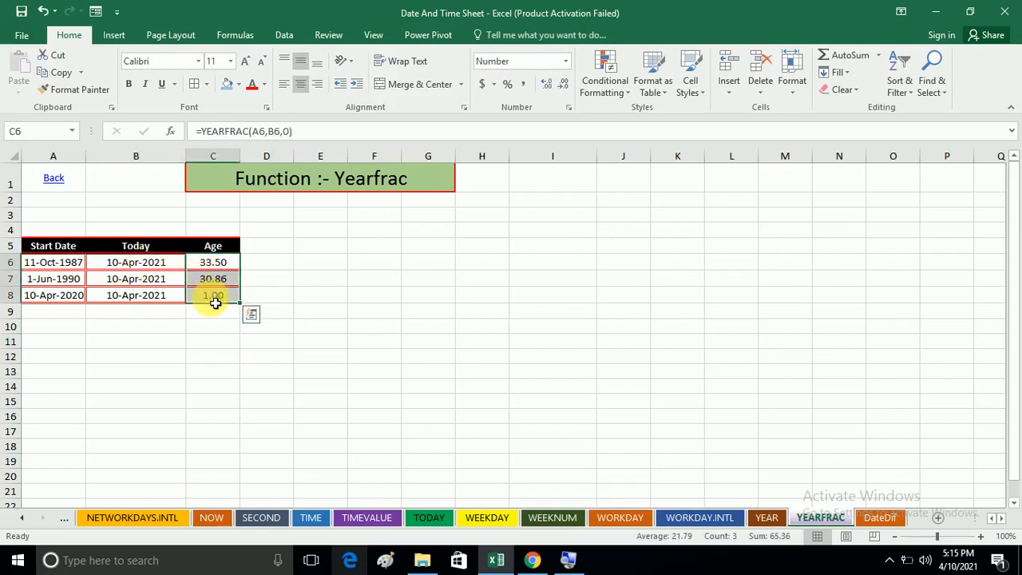
key("Delete")
Enter =YEARFRAC(A6,B6) in the Age cell C6, leaving out the optional basis, and reselect the cell
left_click(224, 267)
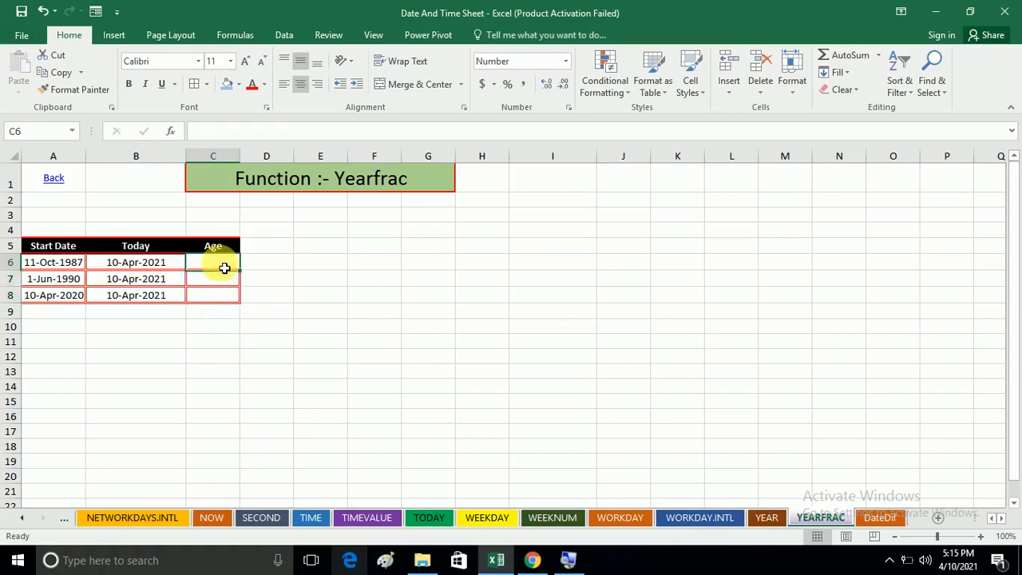
type("=ye")
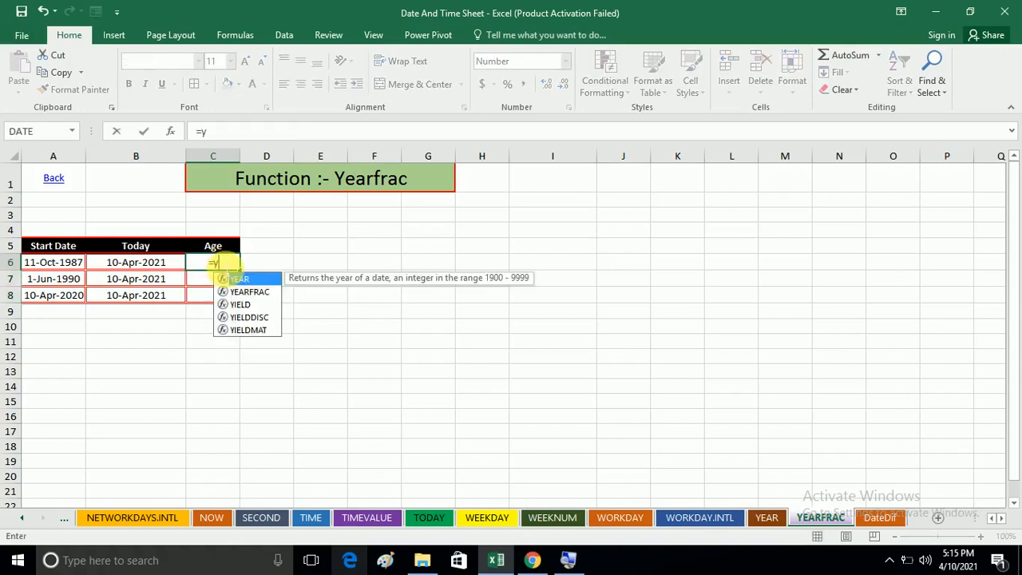
double_click(252, 294)
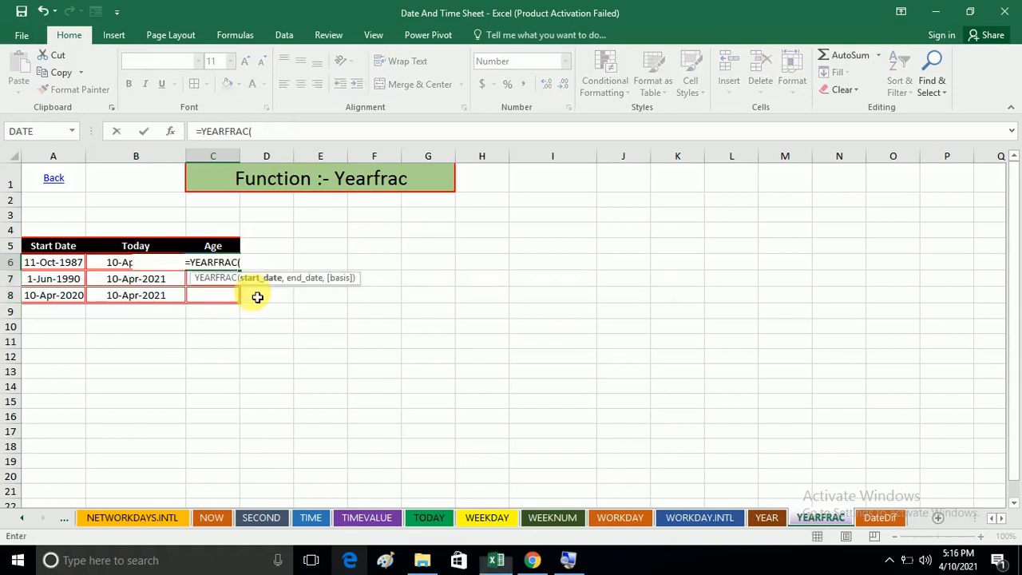
key("BackSpace")
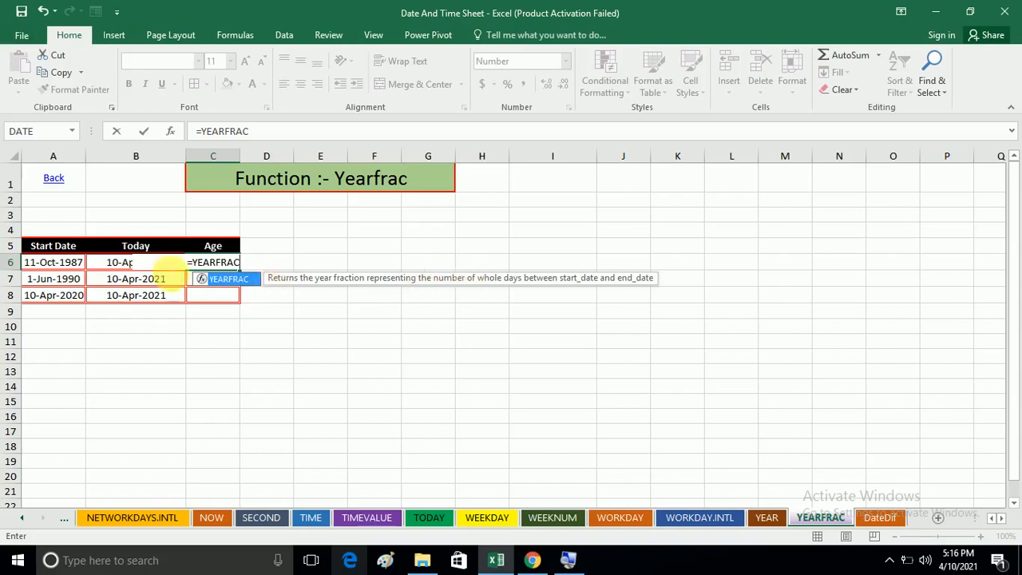
type("(")
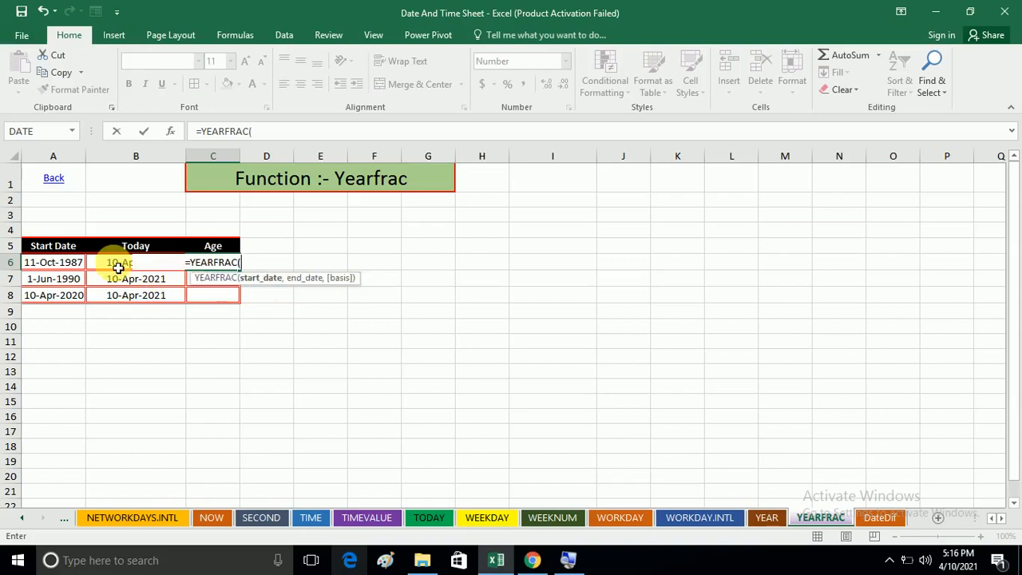
left_click(67, 266)
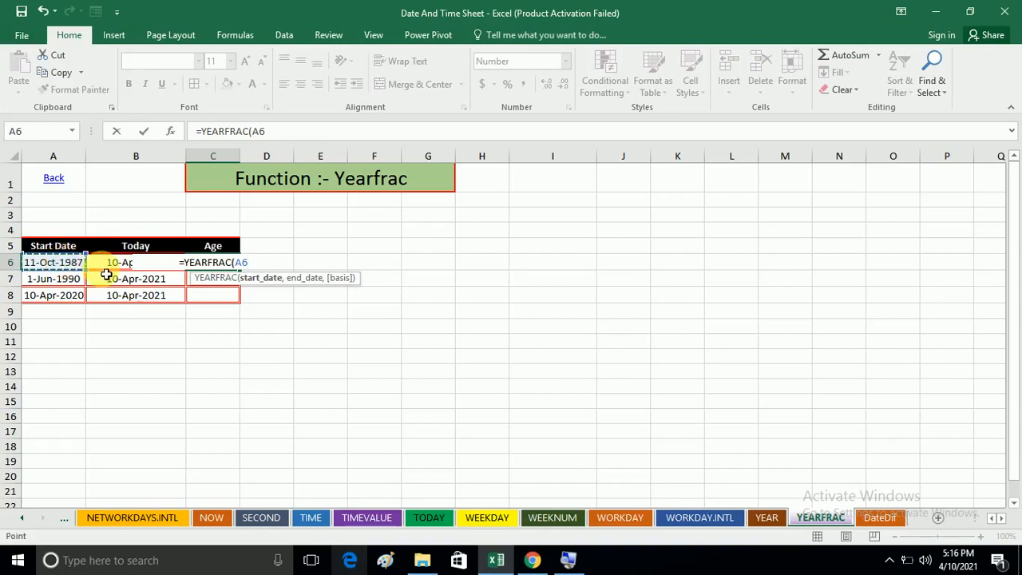
type(",")
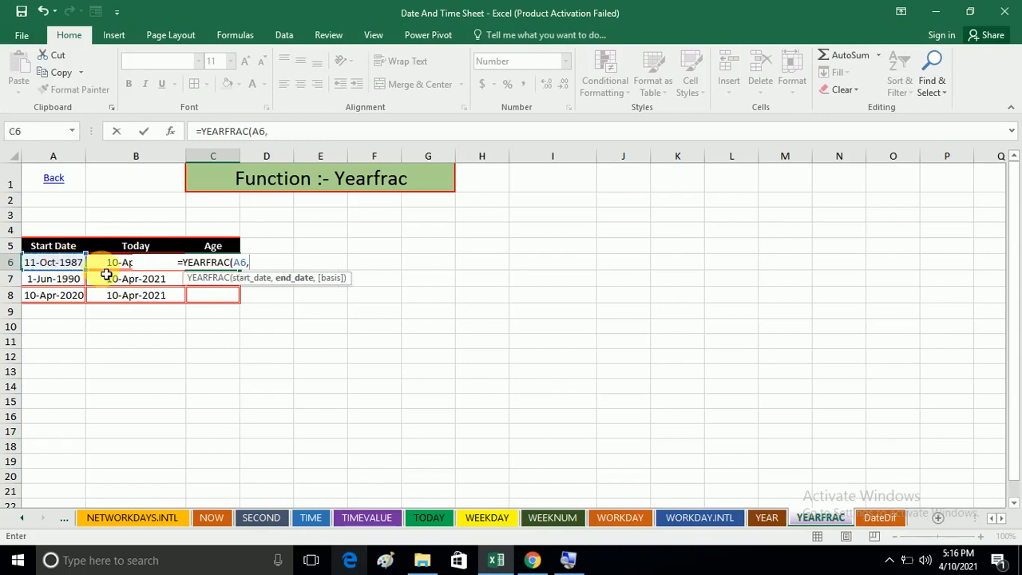
left_click(120, 266)
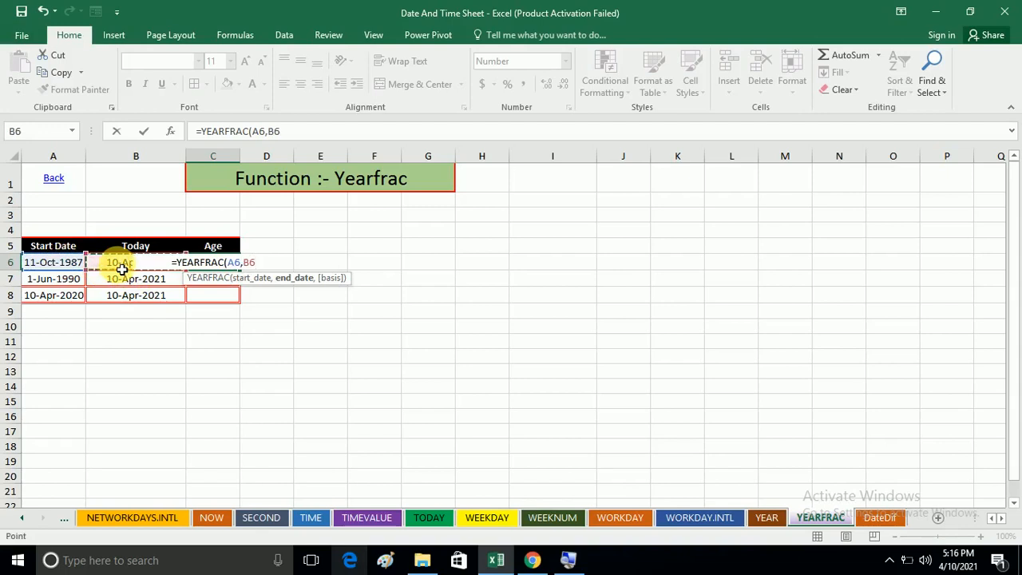
type(")")
key("Return")
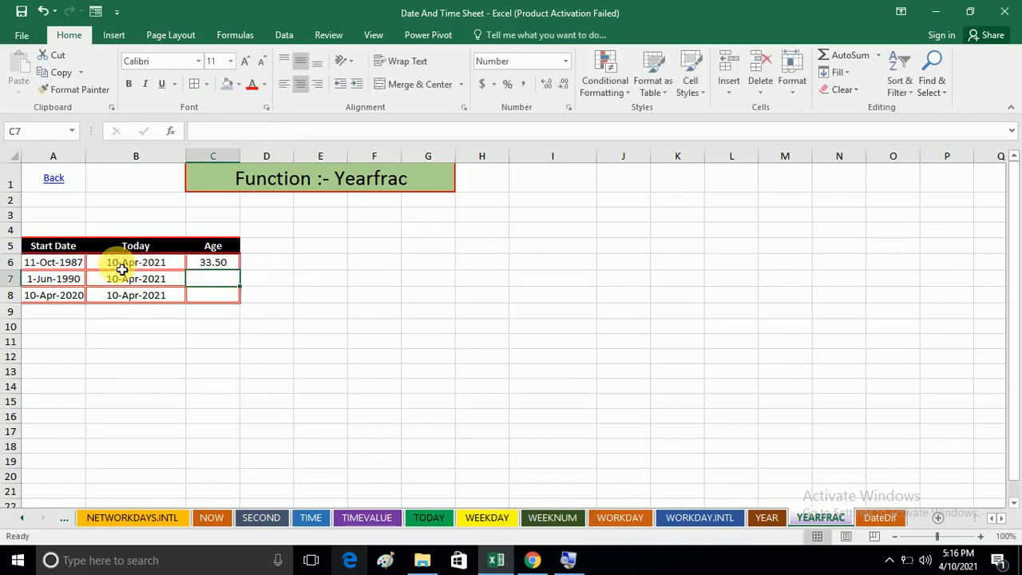
left_click(220, 265)
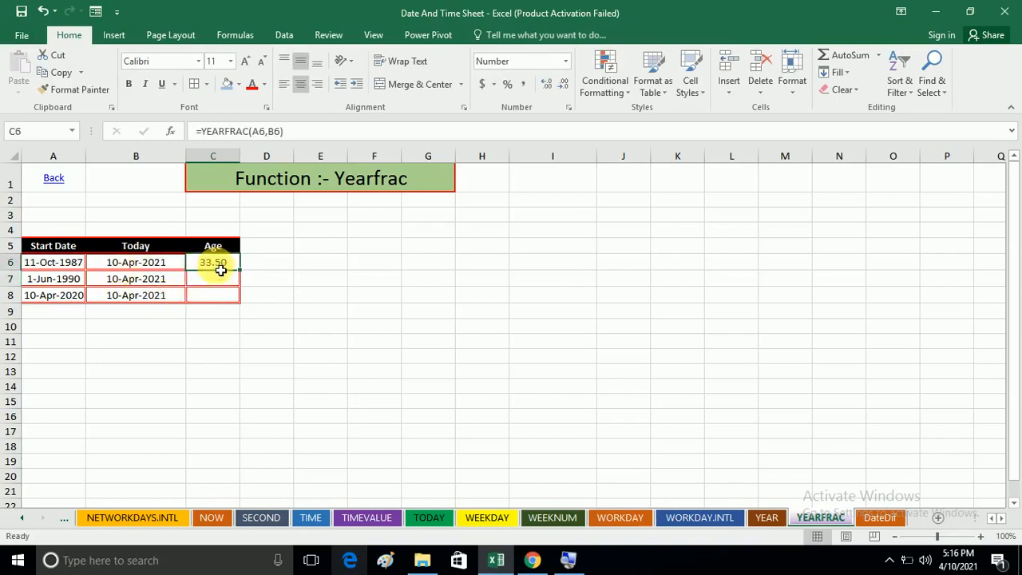
Copy the YEARFRAC formula from C6 down to C8 and check the filled cells
double_click(244, 276)
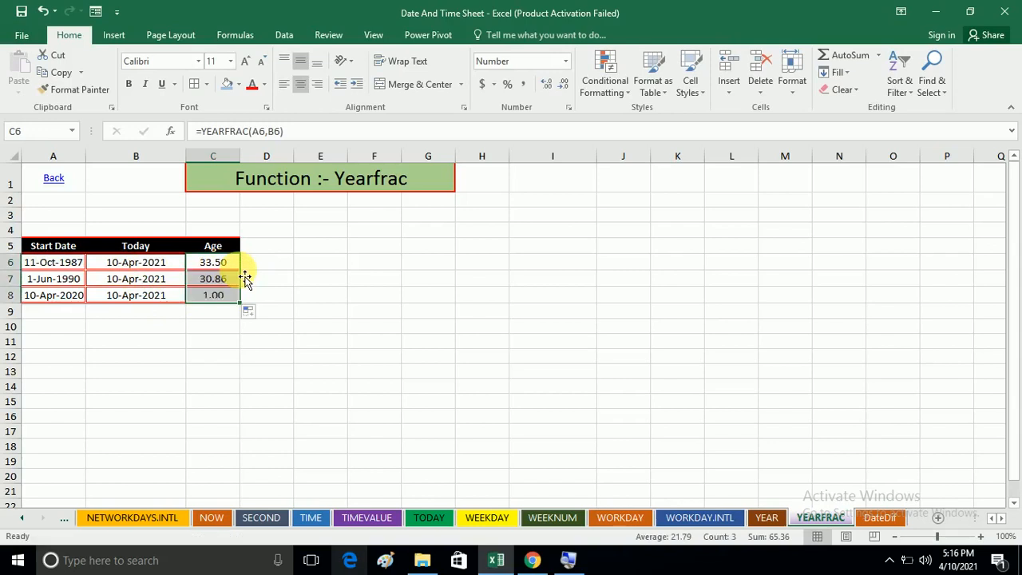
left_click(221, 281)
left_click(223, 302)
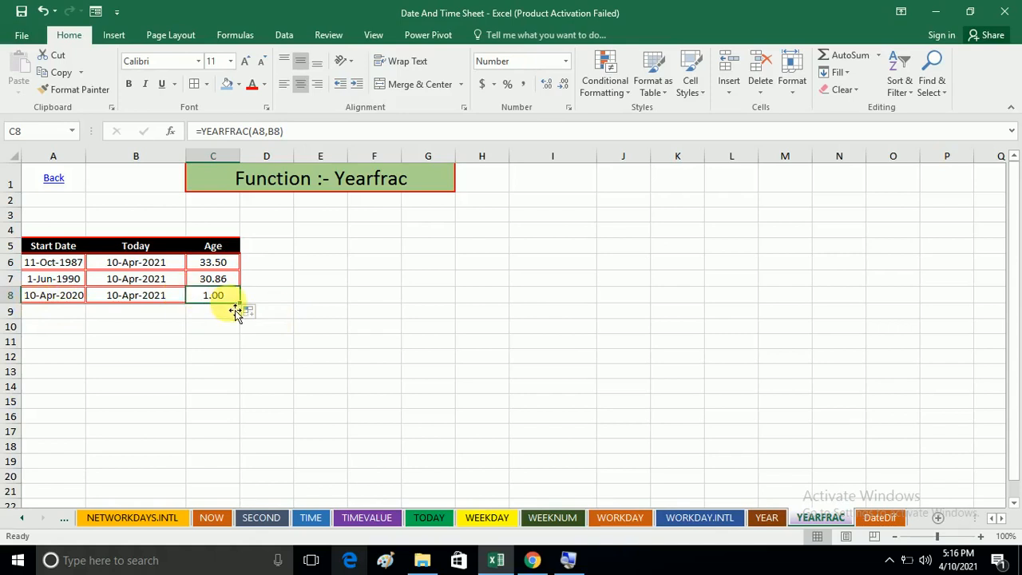
Try to add basis 2 - Actual/360 to the existing YEARFRAC formula in C7, and undo the edit
left_click(230, 280)
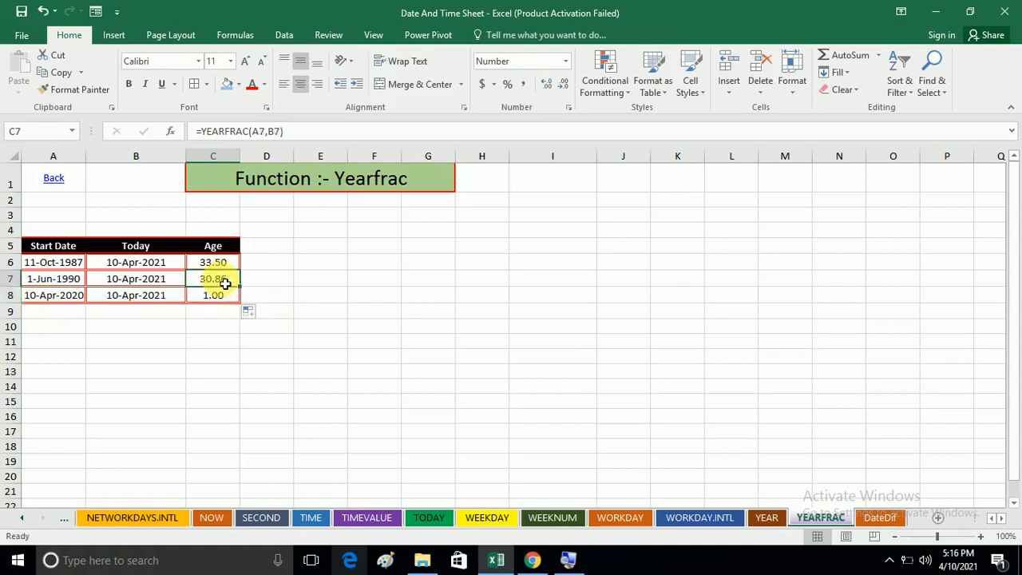
left_click(274, 131)
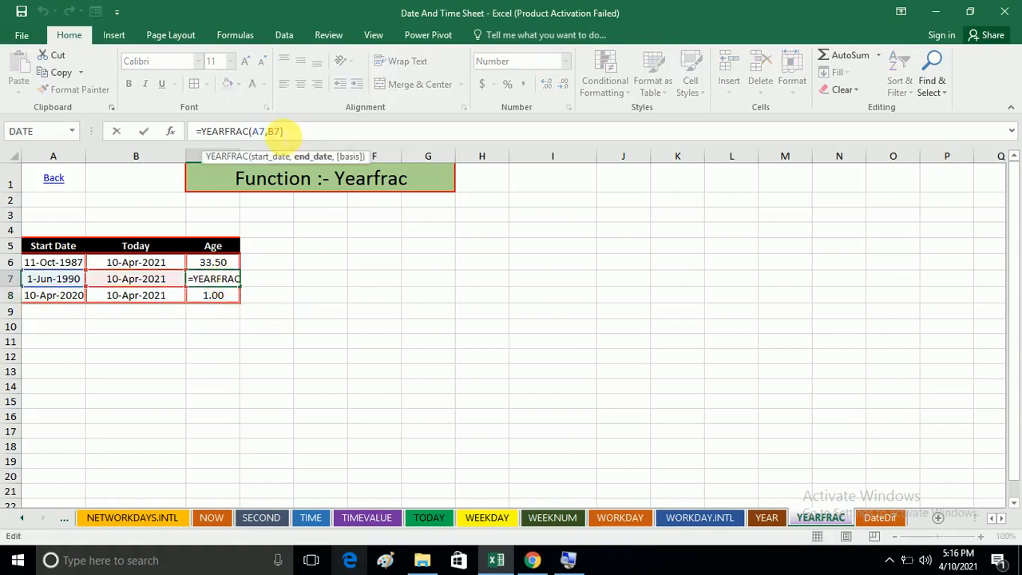
type(",")
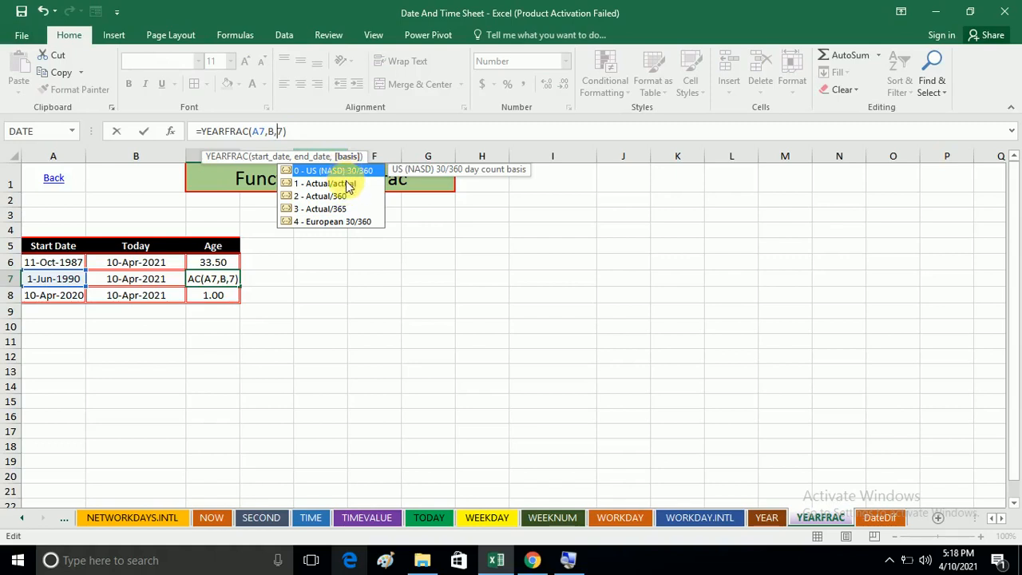
left_click(277, 131)
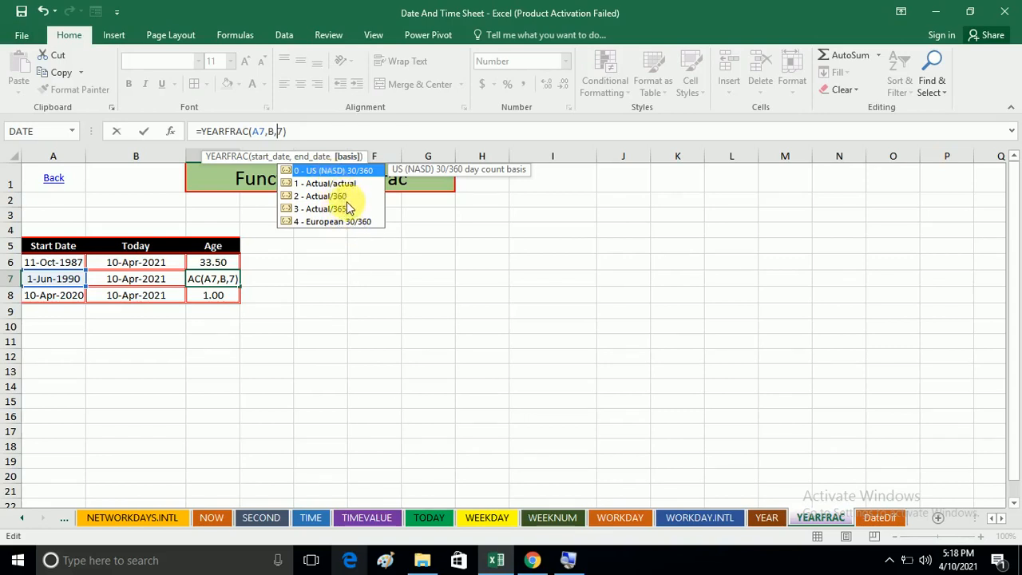
double_click(345, 199)
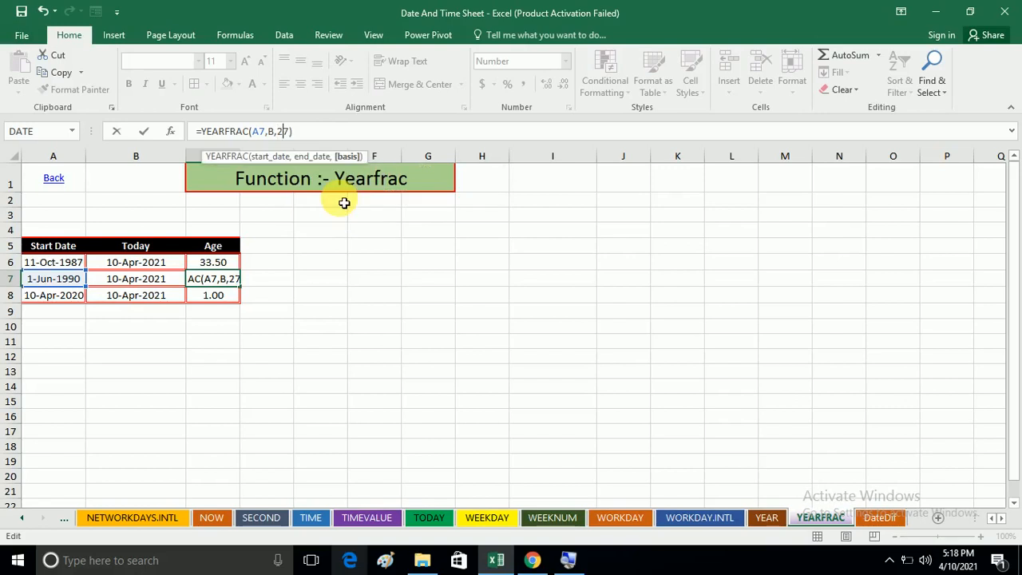
key("Delete")
key("Return")
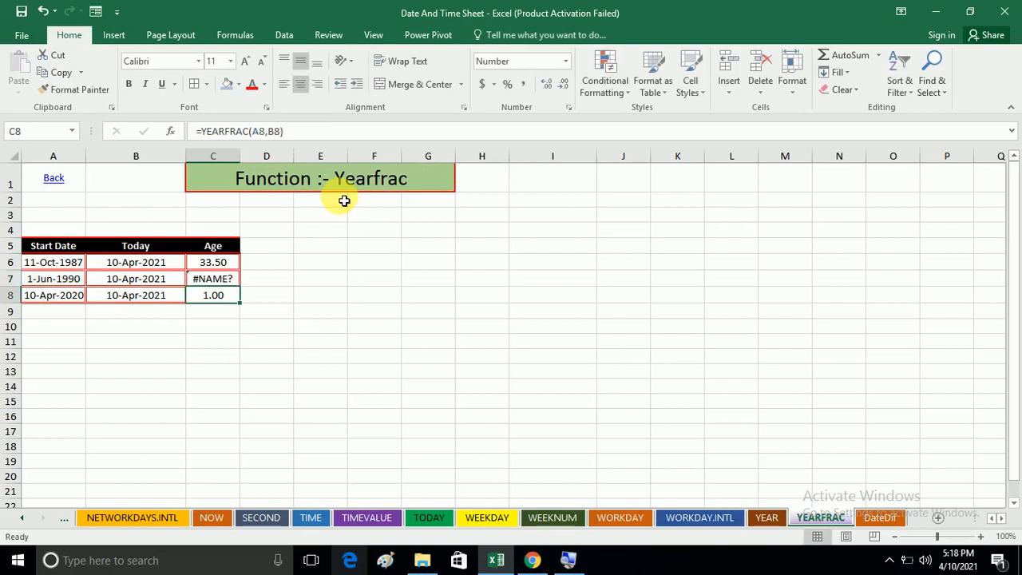
key("ctrl+z")
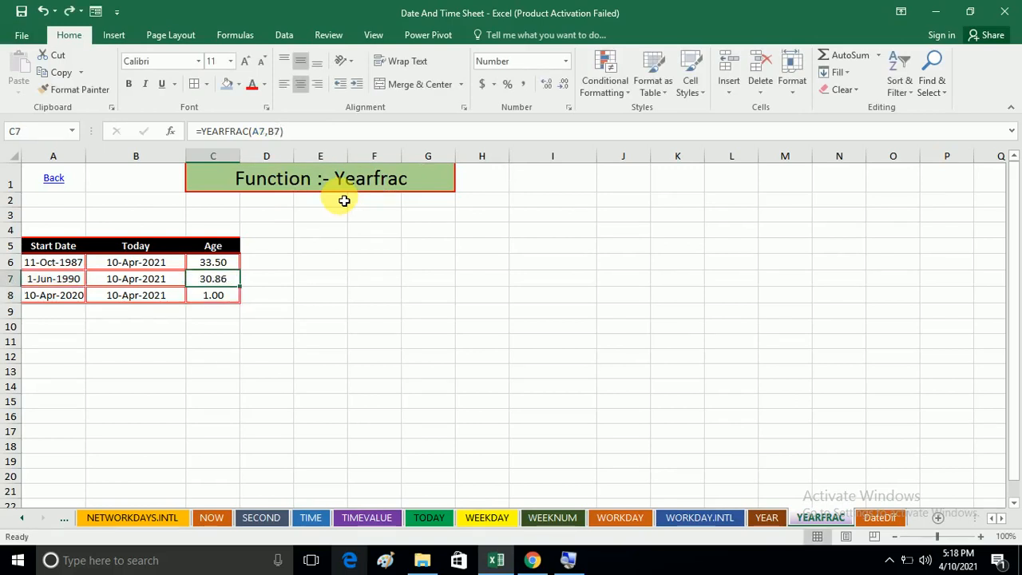
Replace the Age formula in C7 with =YEARFRAC(A7,B7,2), using the Actual/360 basis
key("BackSpace")
type("=ye")
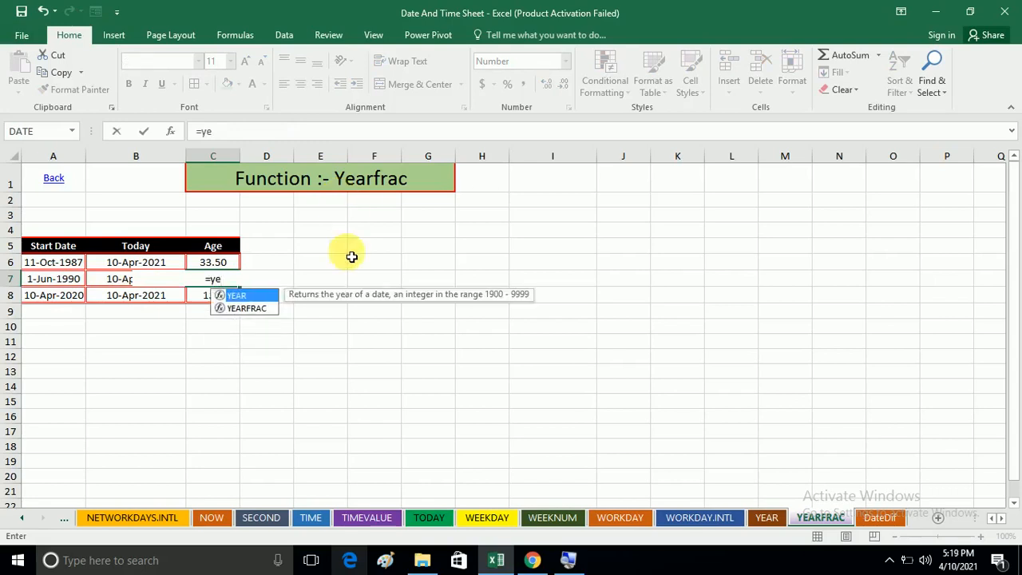
left_click(264, 312)
double_click(263, 311)
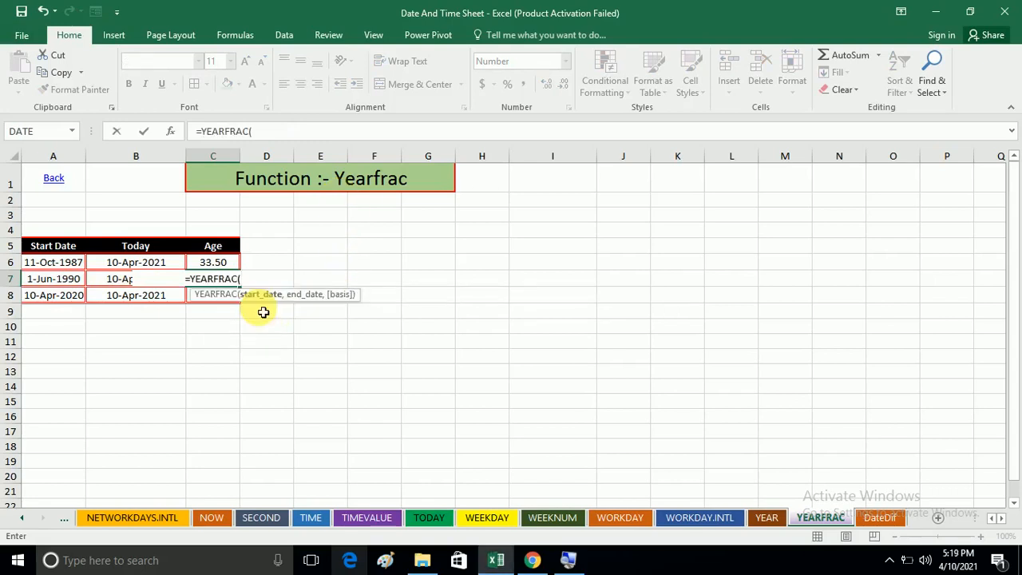
left_click(60, 285)
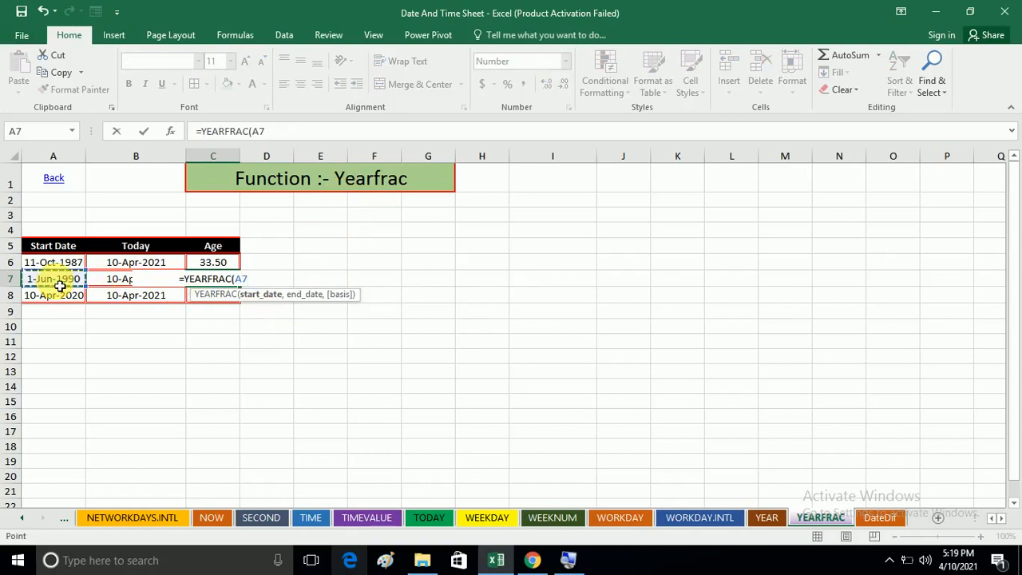
type(",")
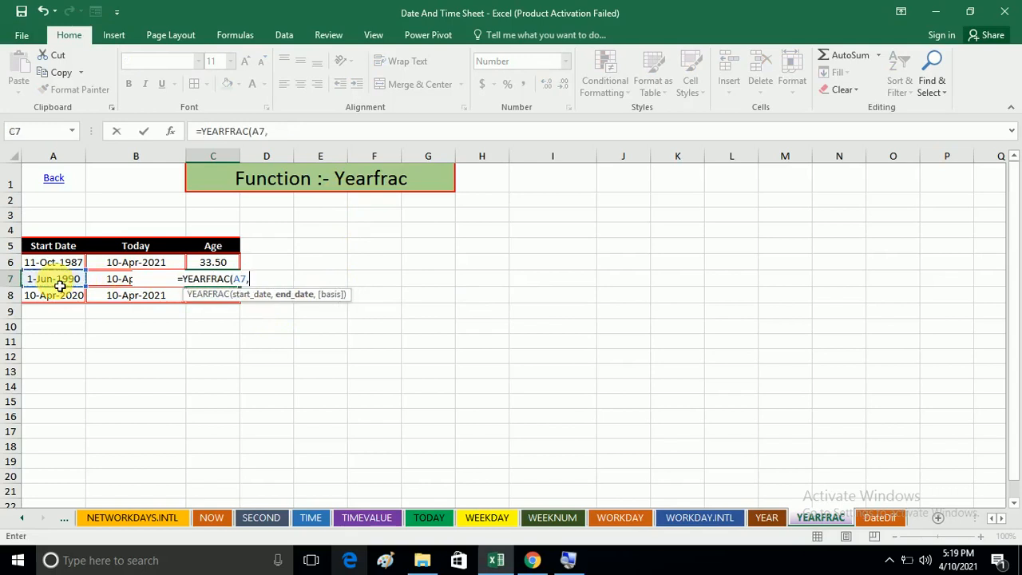
left_click(109, 285)
type(",")
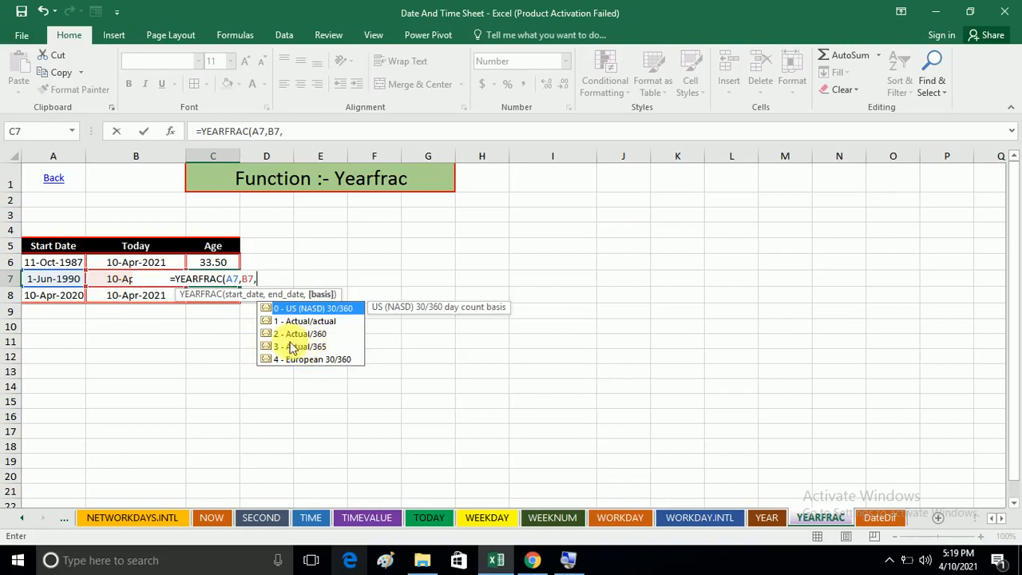
left_click(279, 335)
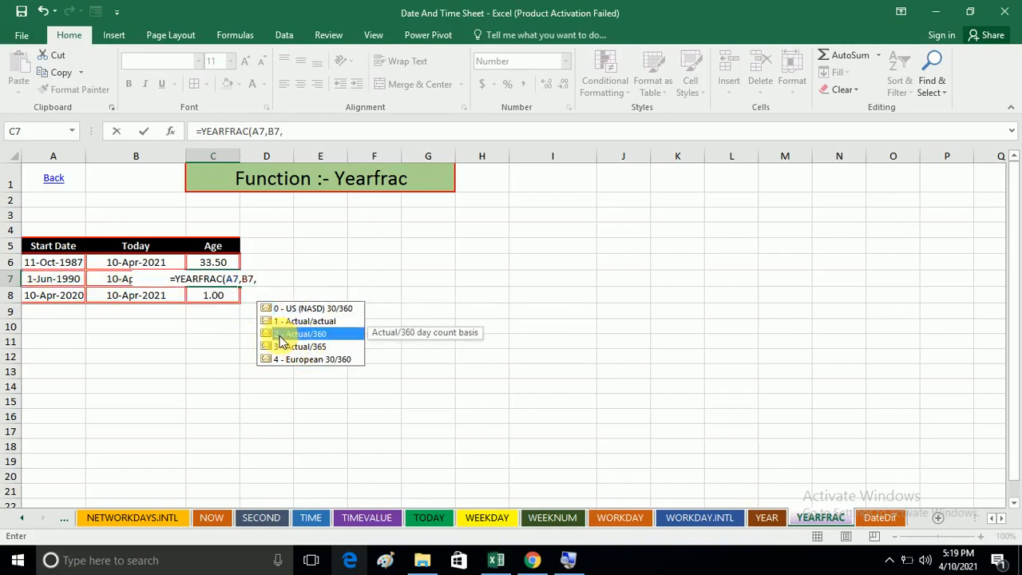
double_click(280, 336)
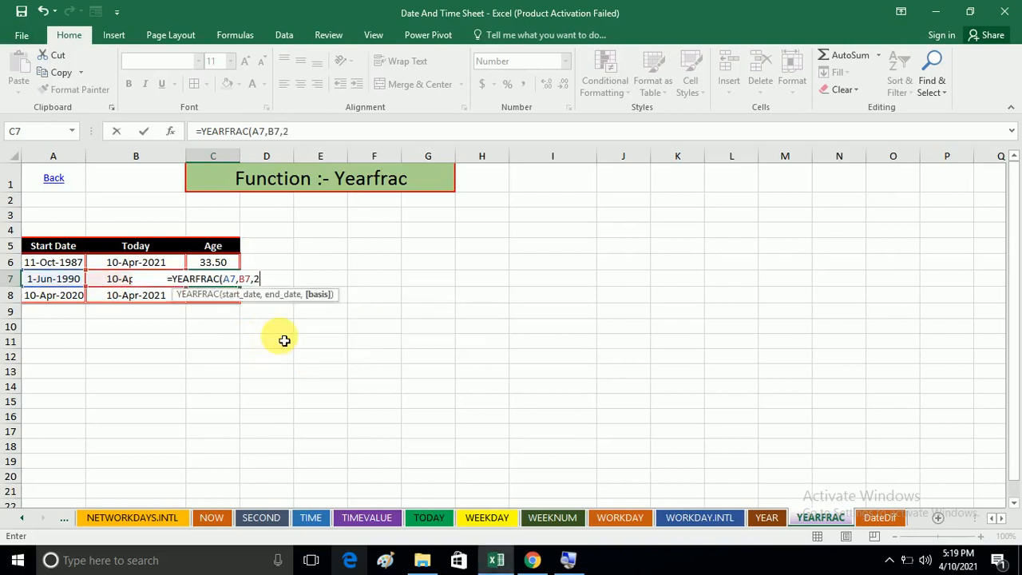
type(")")
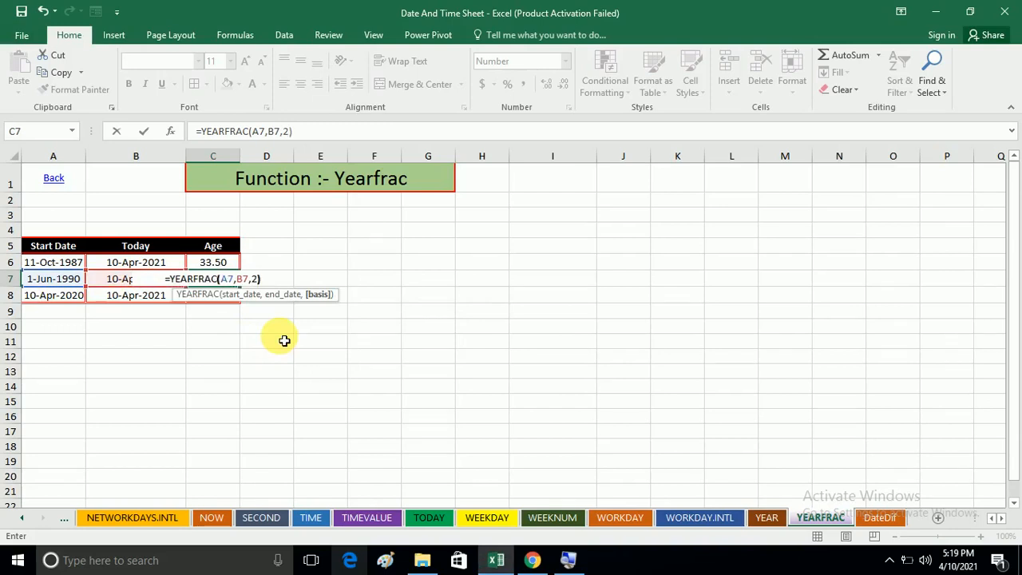
key("Return")
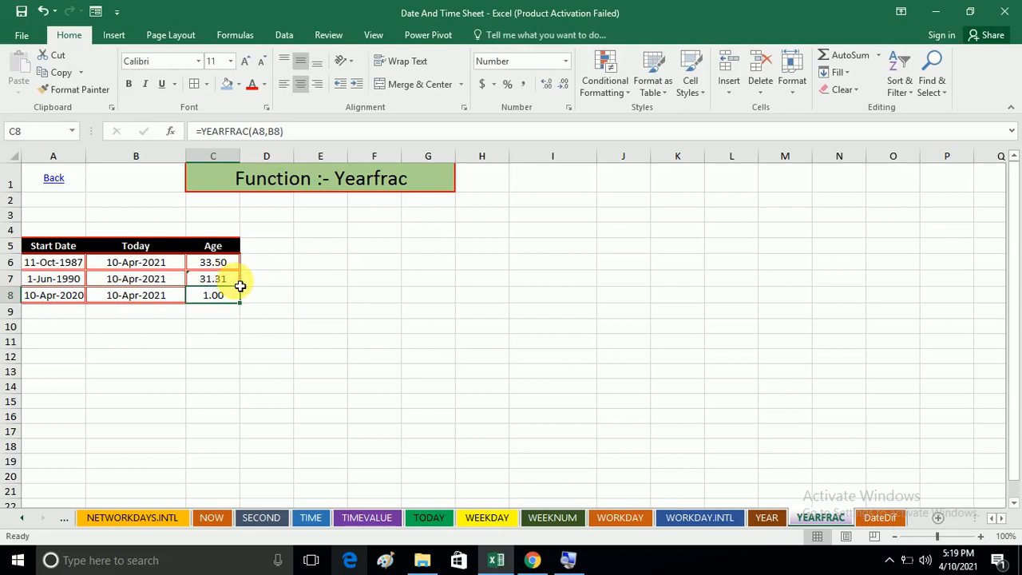
Undo the Actual/360 formula in C7, keep the filled formulas without a basis in C6:C8, and check C6 and C7
key("ctrl+z")
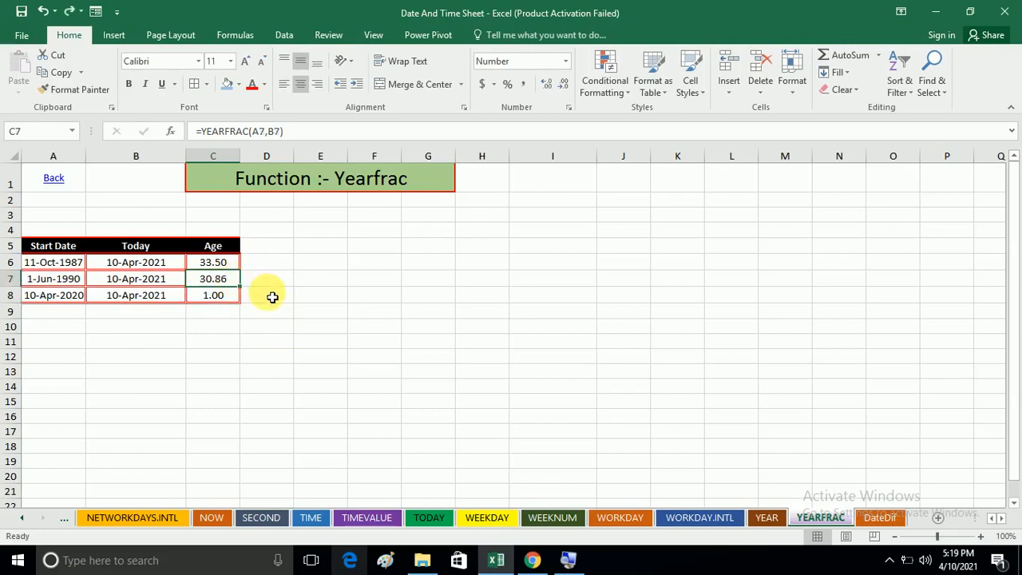
key("ctrl+z")
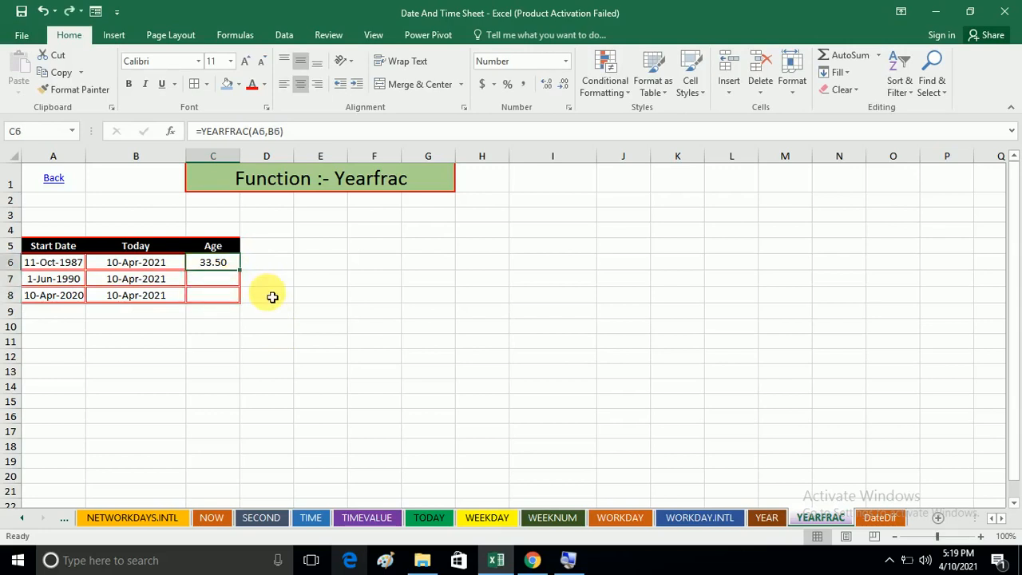
key("ctrl+y")
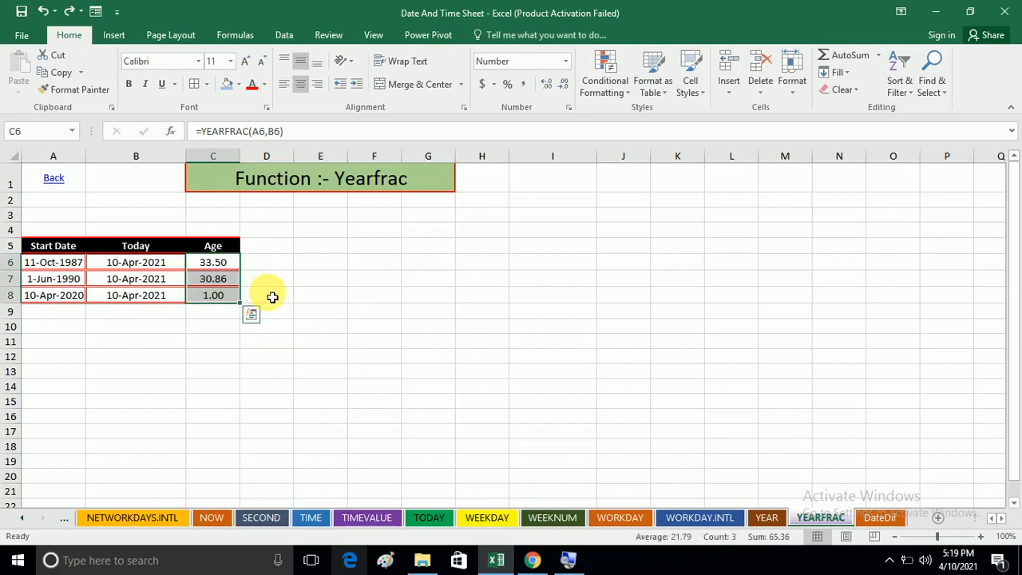
left_click(293, 311)
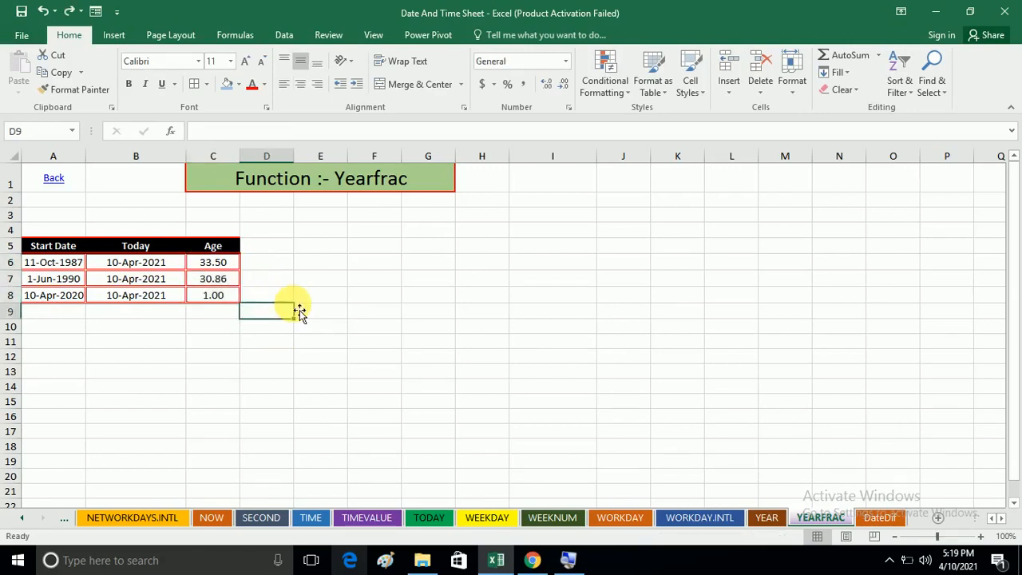
left_click(228, 265)
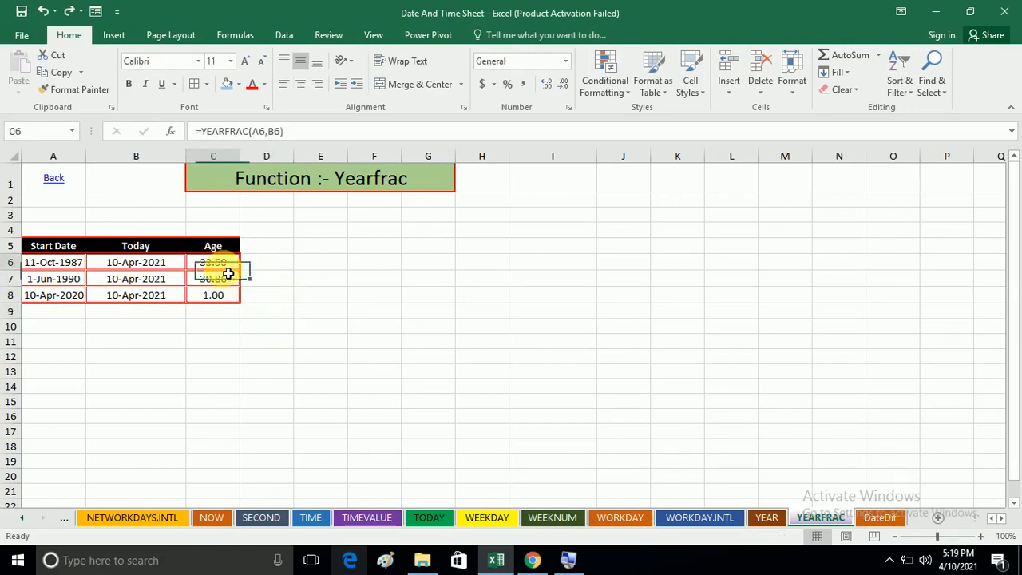
left_click(228, 285)
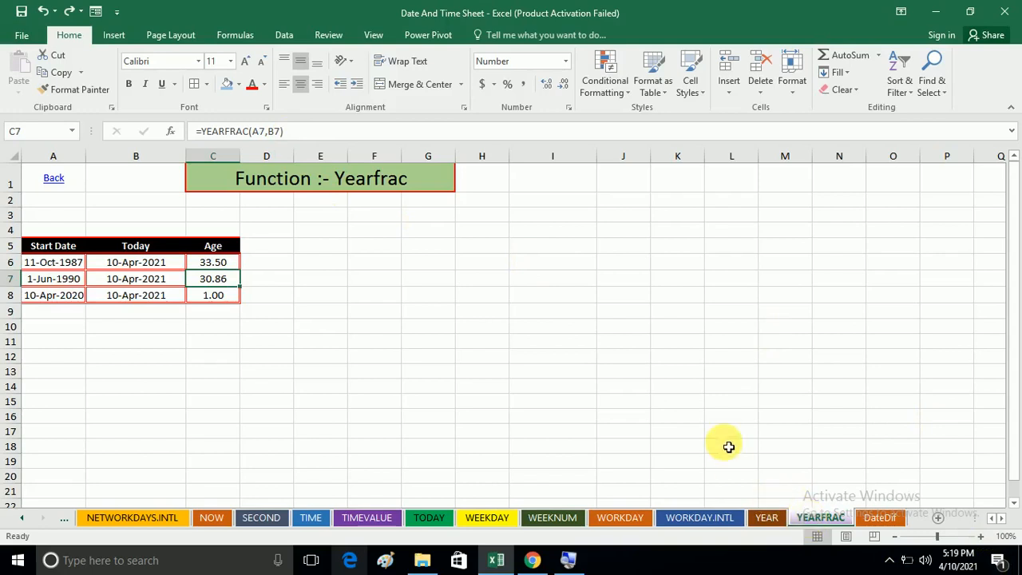
Go back to the function index sheet and open the DATEDIF sheet from its list
left_click(54, 182)
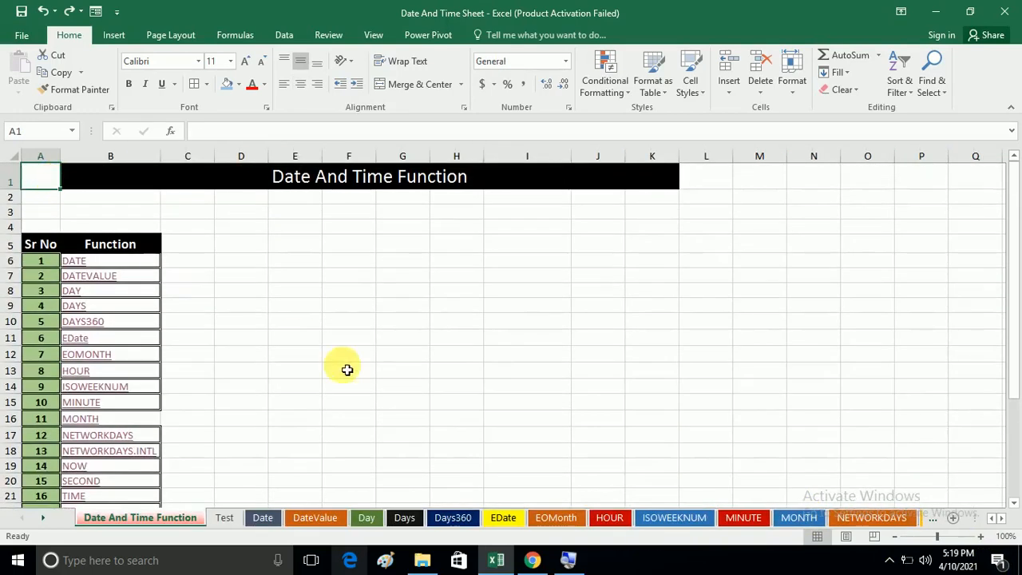
left_click_drag(1011, 411, 1019, 484)
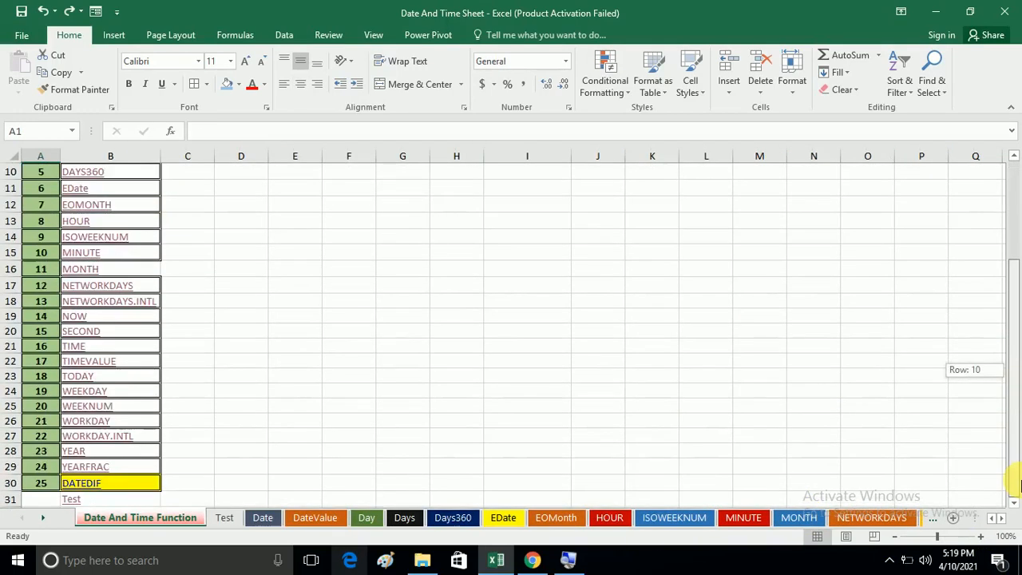
left_click(83, 483)
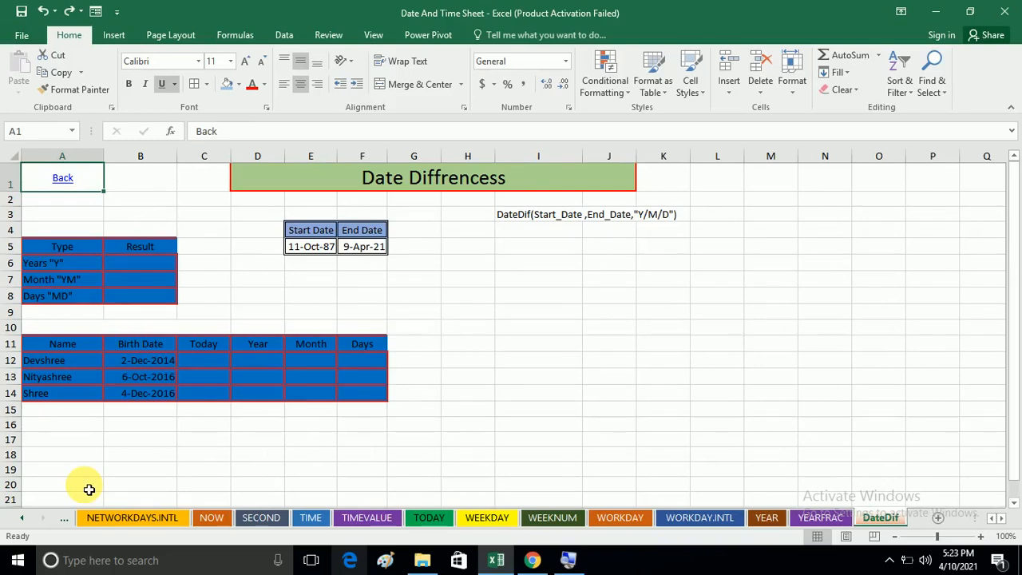
Start a =datedif( formula in the empty cell H10 to check whether the function suggestions offer DATEDIF
left_click(468, 332)
type("=da")
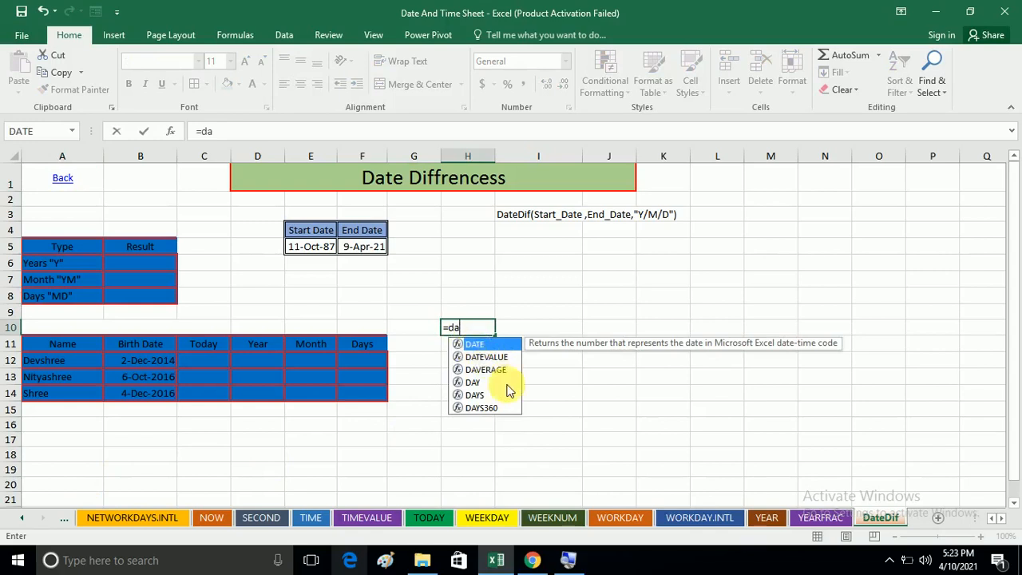
type("te")
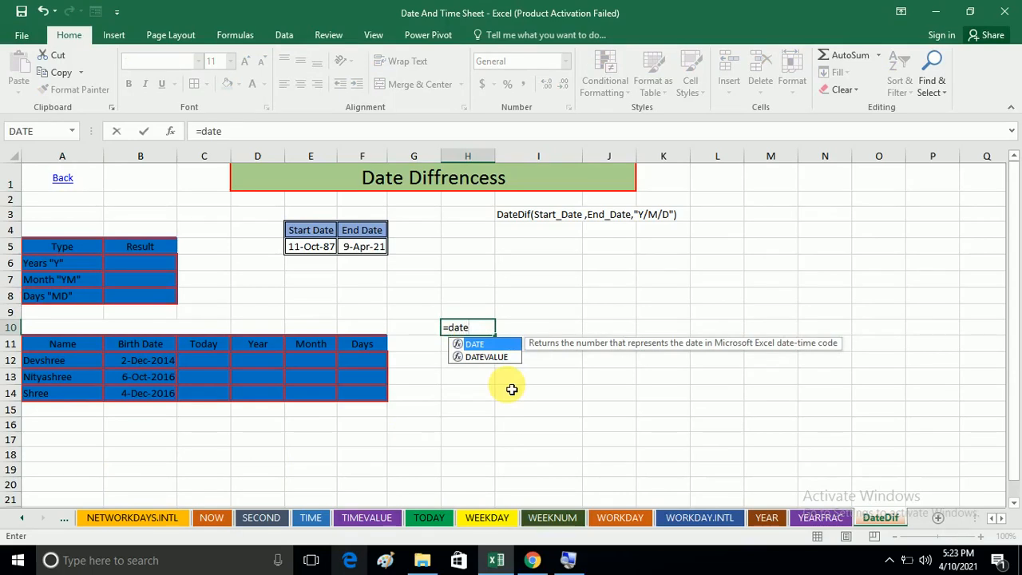
key("BackSpace")
key("BackSpace")
key("BackSpace")
key("BackSpace")
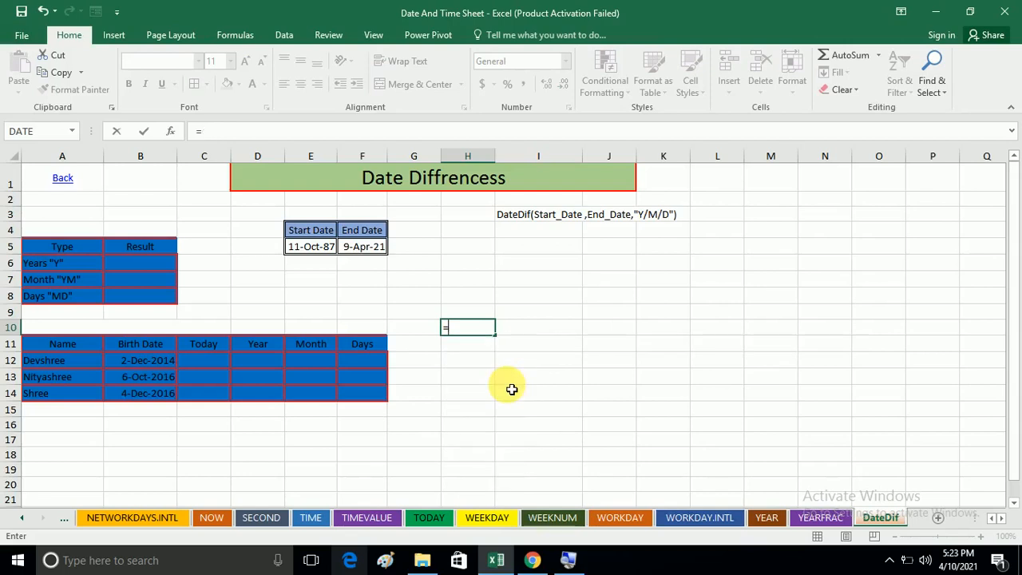
type("date")
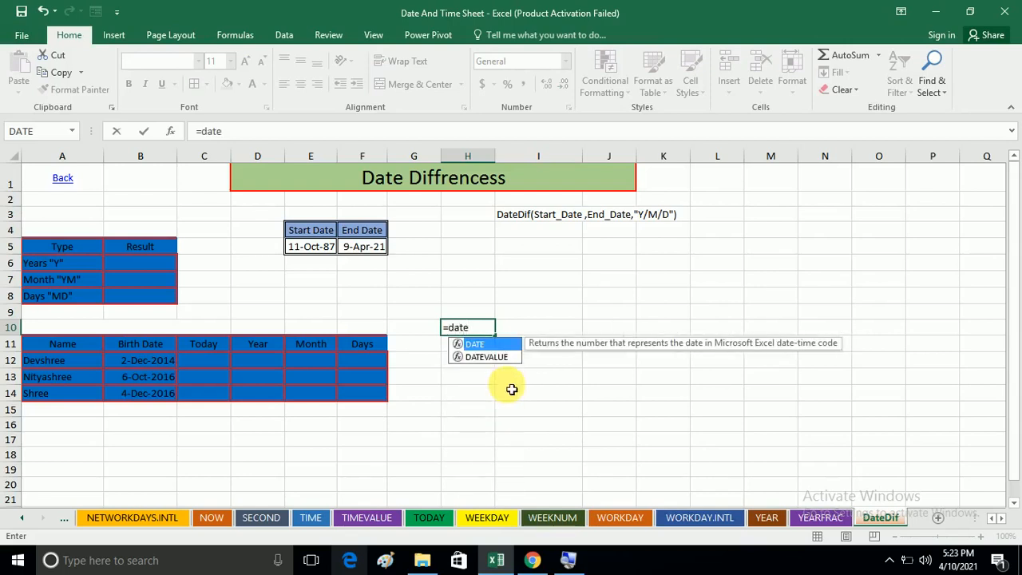
type("if")
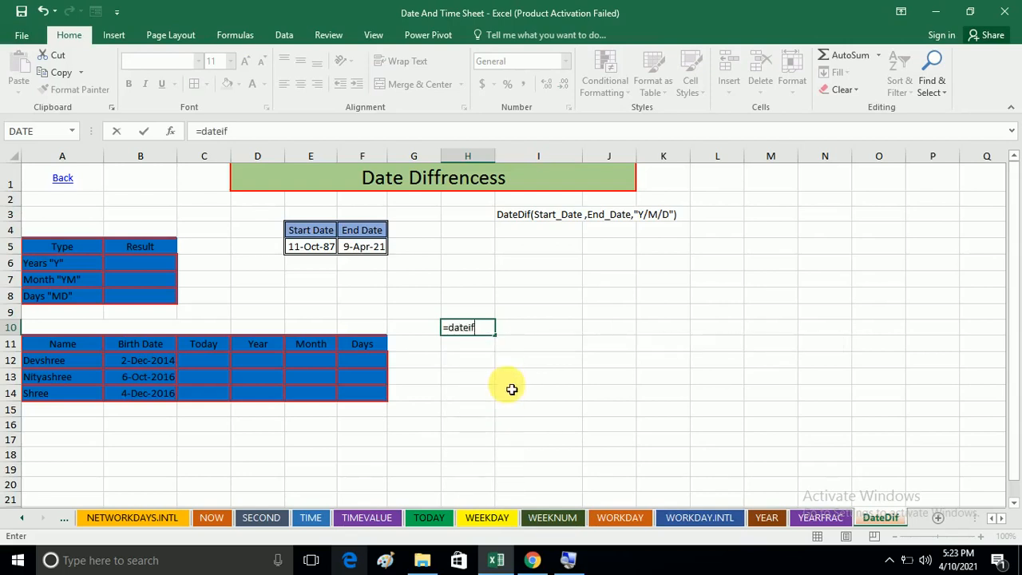
key("BackSpace")
key("BackSpace")
type("dif(")
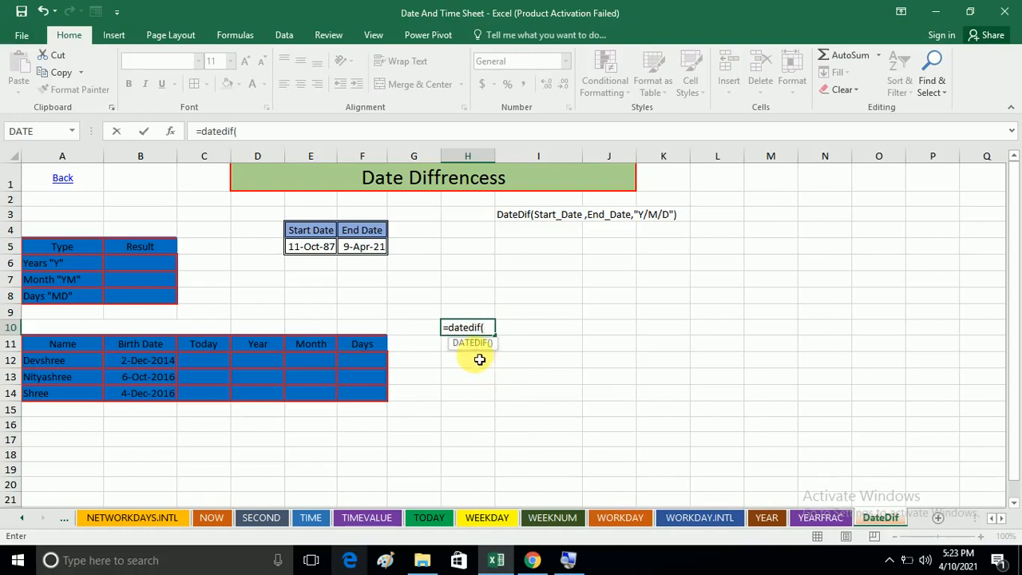
Erase the unfinished DATEDIF formula from H10 and select the empty cell H8
key("BackSpace")
key("BackSpace")
key("BackSpace")
key("BackSpace")
key("BackSpace")
key("BackSpace")
key("BackSpace")
key("BackSpace")
key("BackSpace")
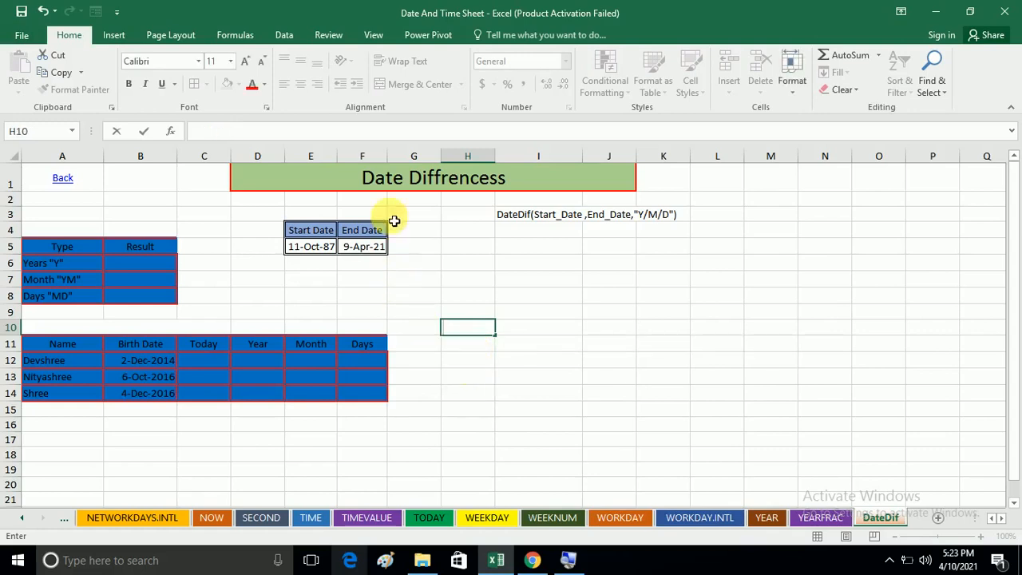
left_click(461, 305)
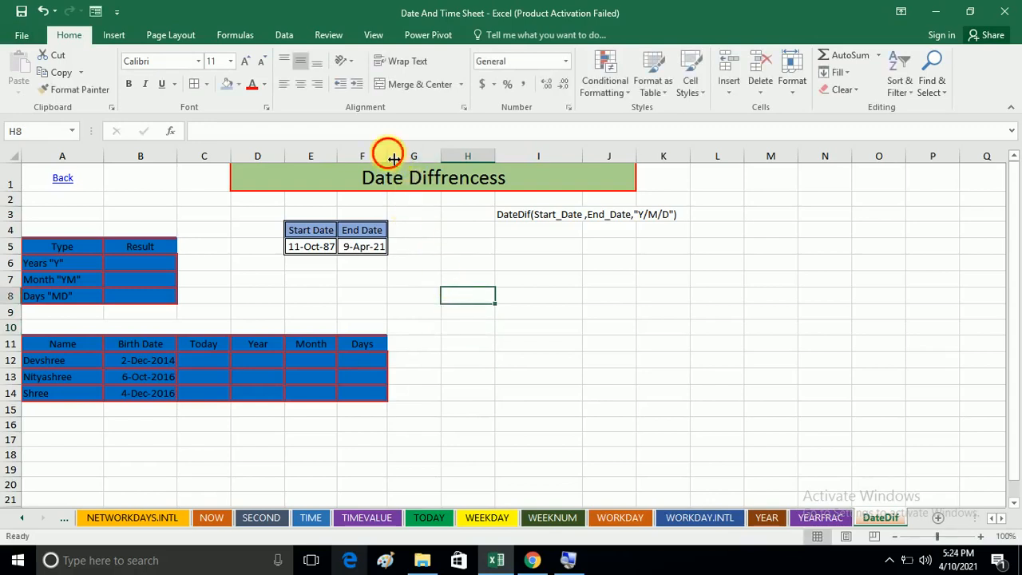
Widen column F slightly and review the Years, Month and Days type labels in A6:A8
left_click_drag(389, 156, 398, 160)
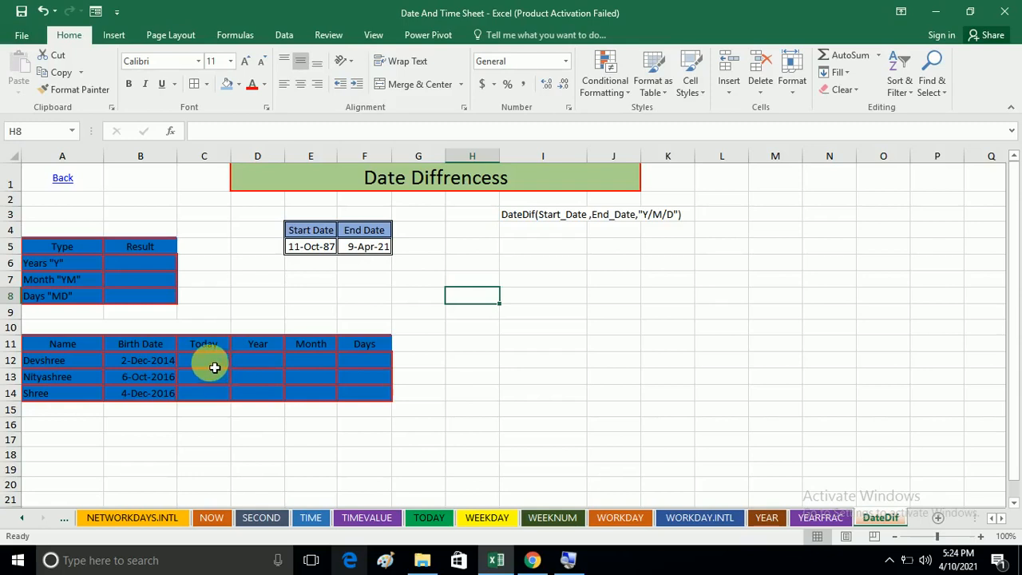
left_click(43, 266)
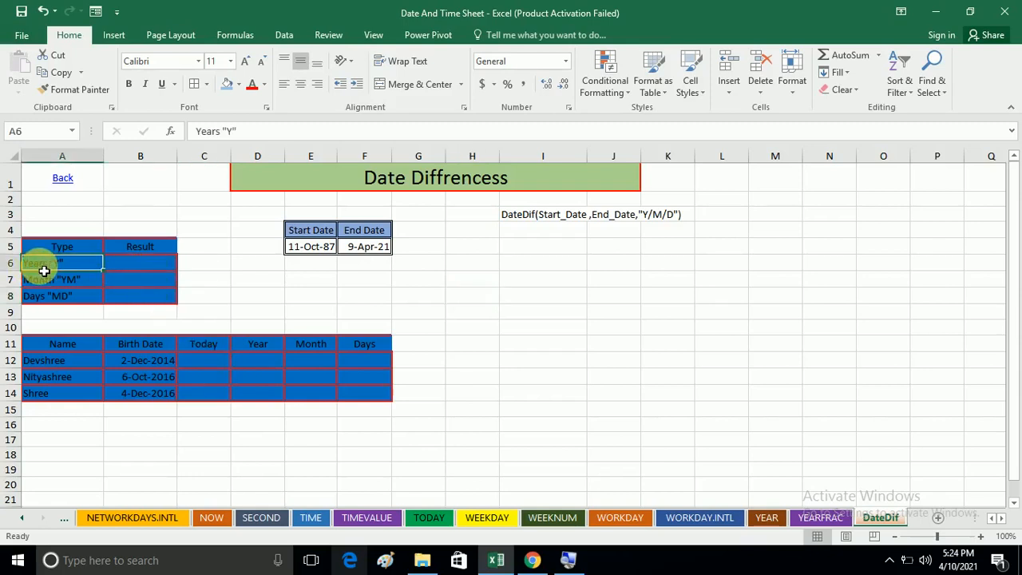
left_click(44, 288)
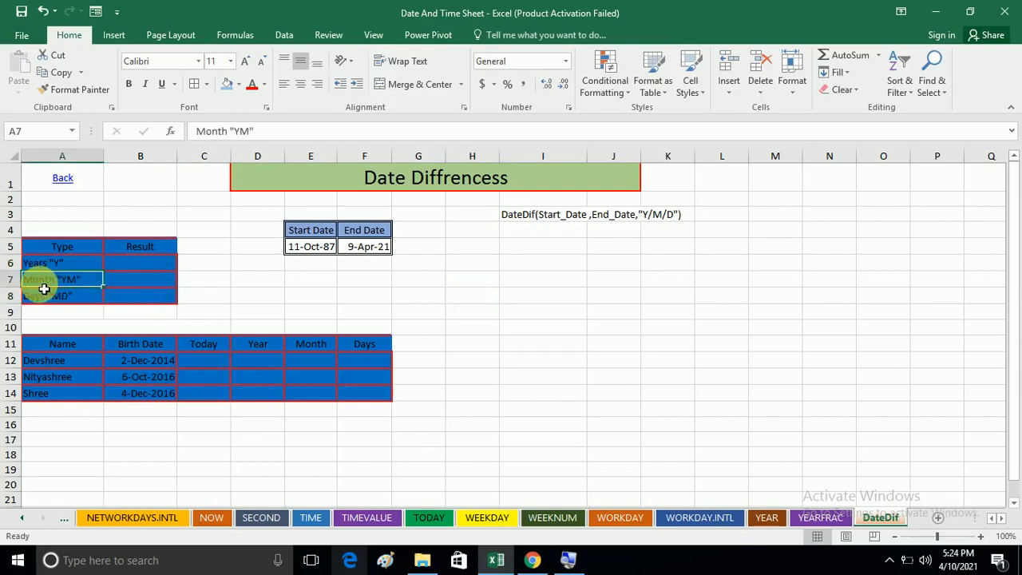
left_click(48, 302)
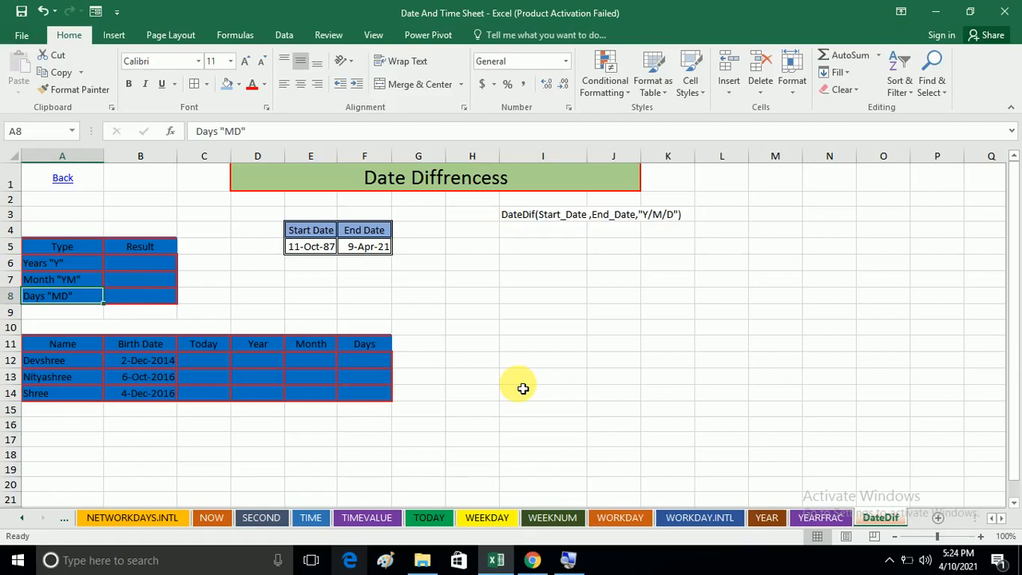
left_click(612, 425)
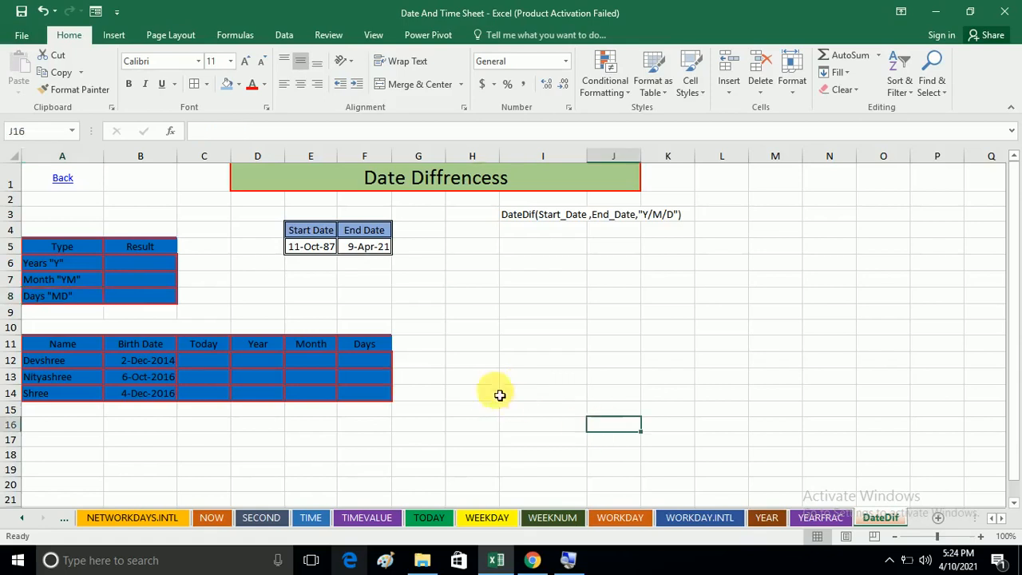
Enter =datedif(E5,F5,"Y") in B6 to calculate the complete years between the start and end dates
left_click(141, 264)
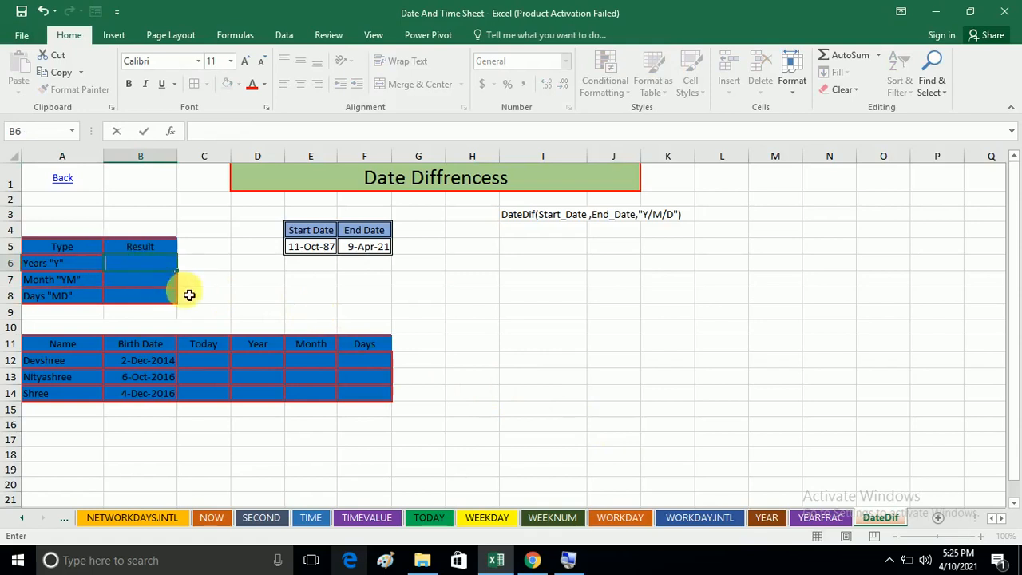
left_click(311, 279)
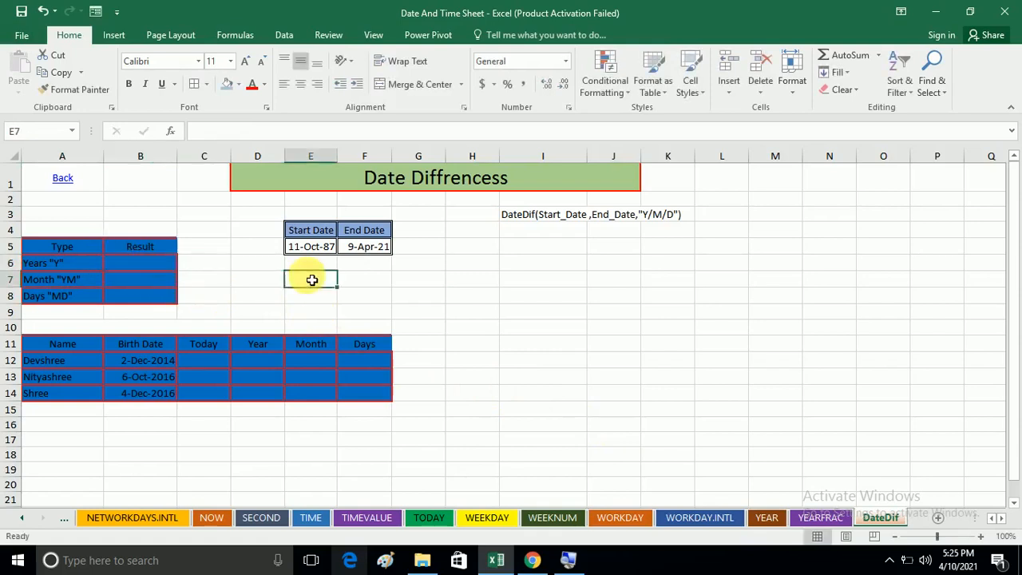
left_click(141, 268)
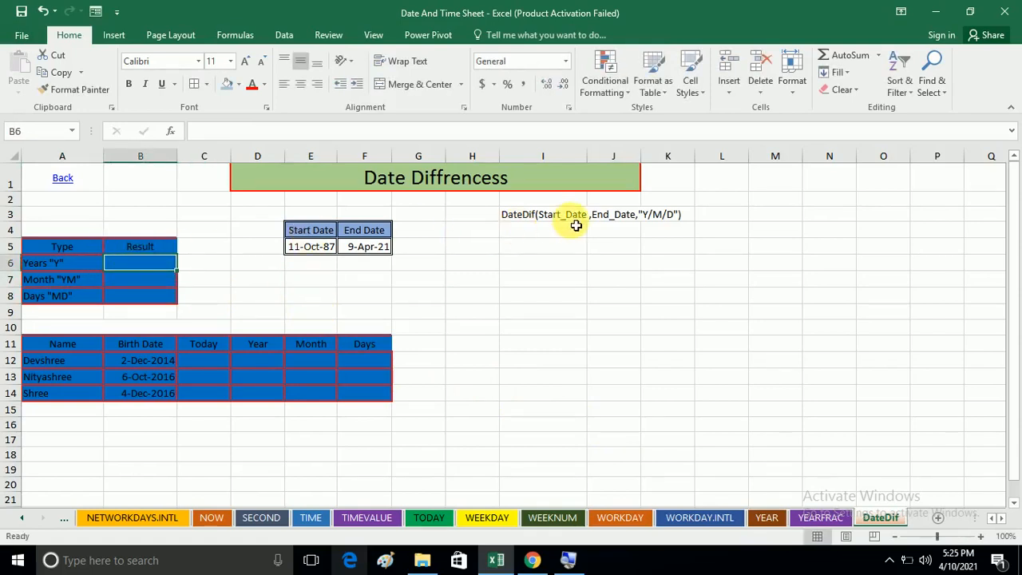
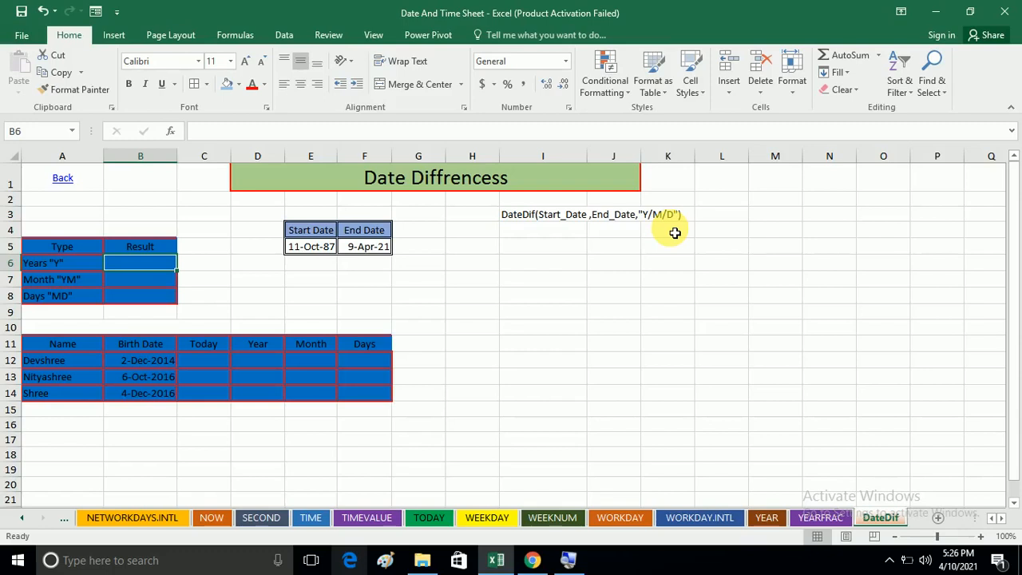
type("=")
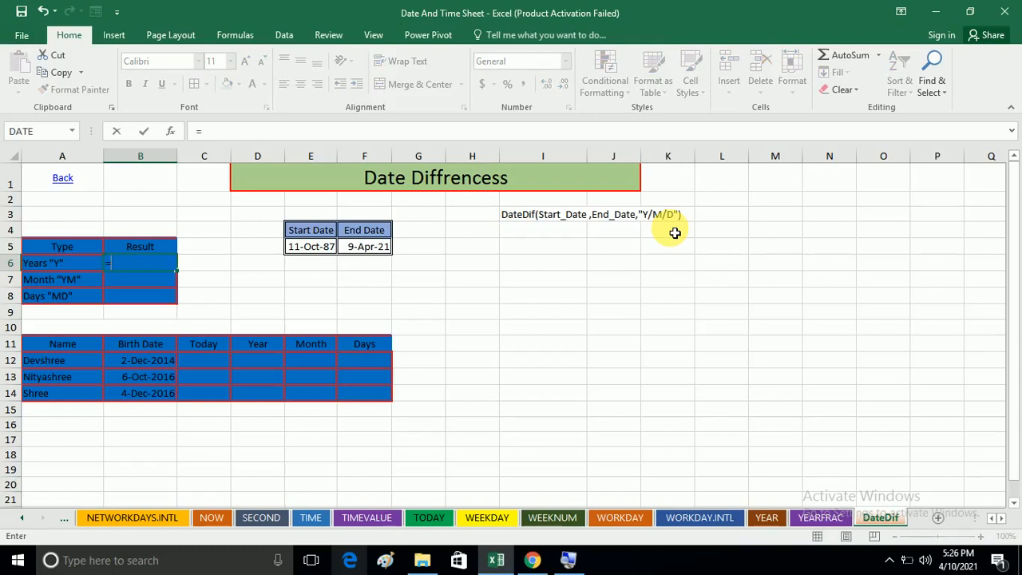
type("date")
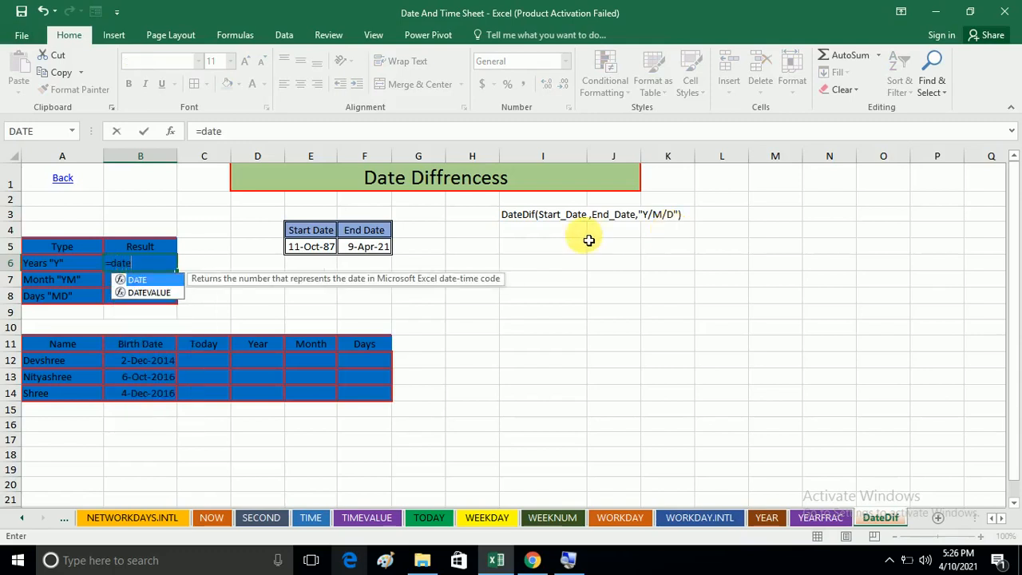
type("dif")
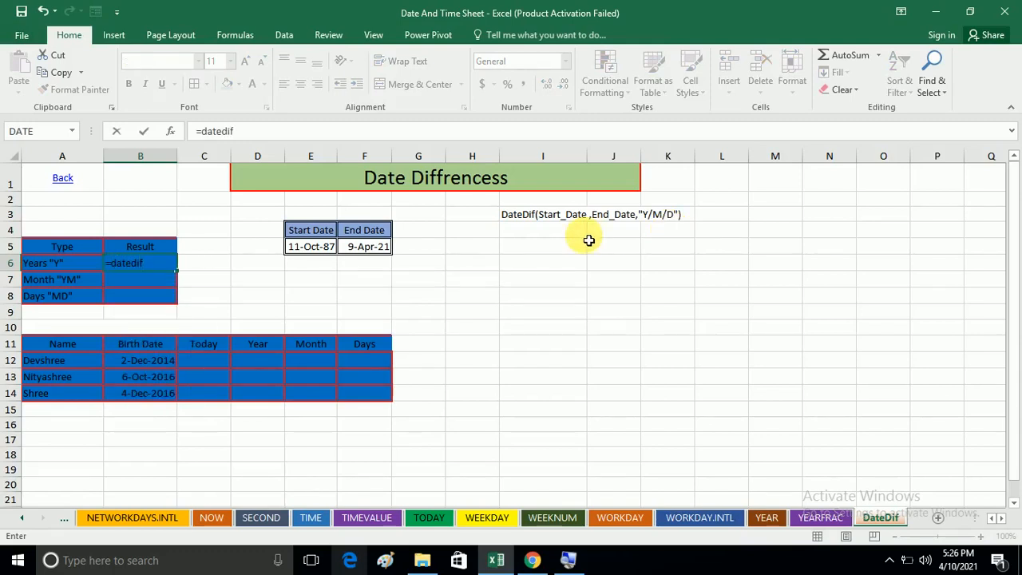
type("(")
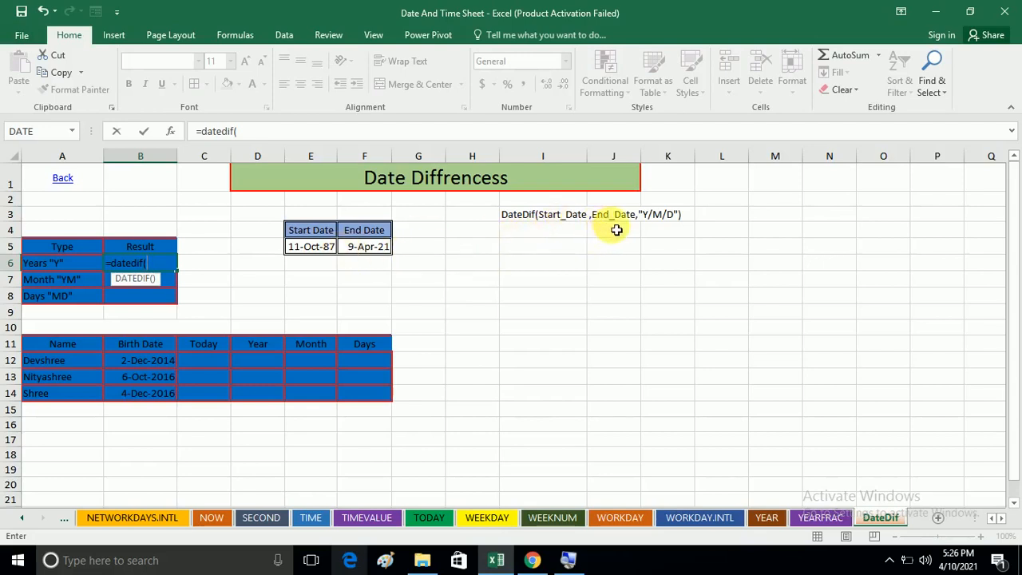
left_click(320, 252)
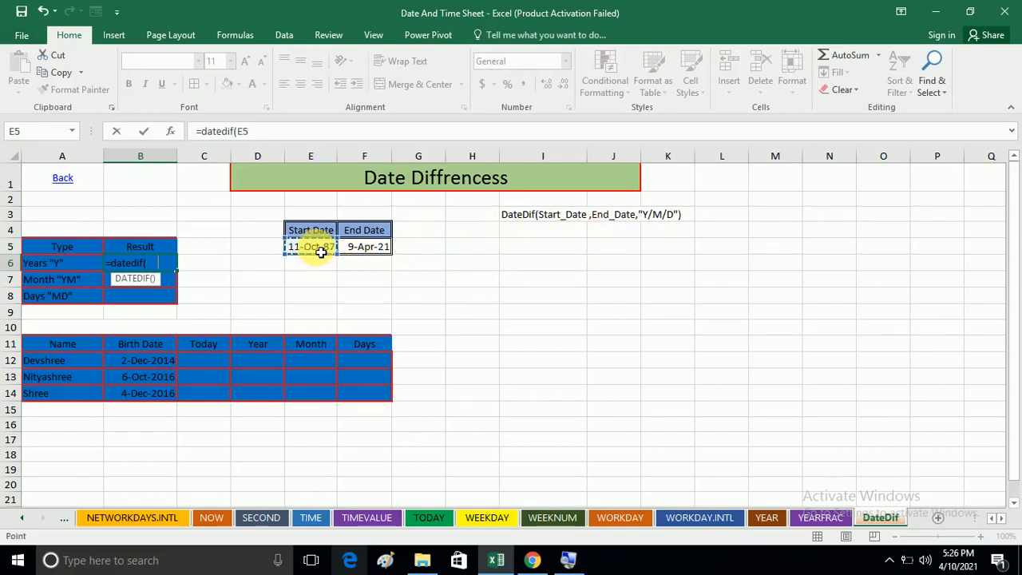
type(",")
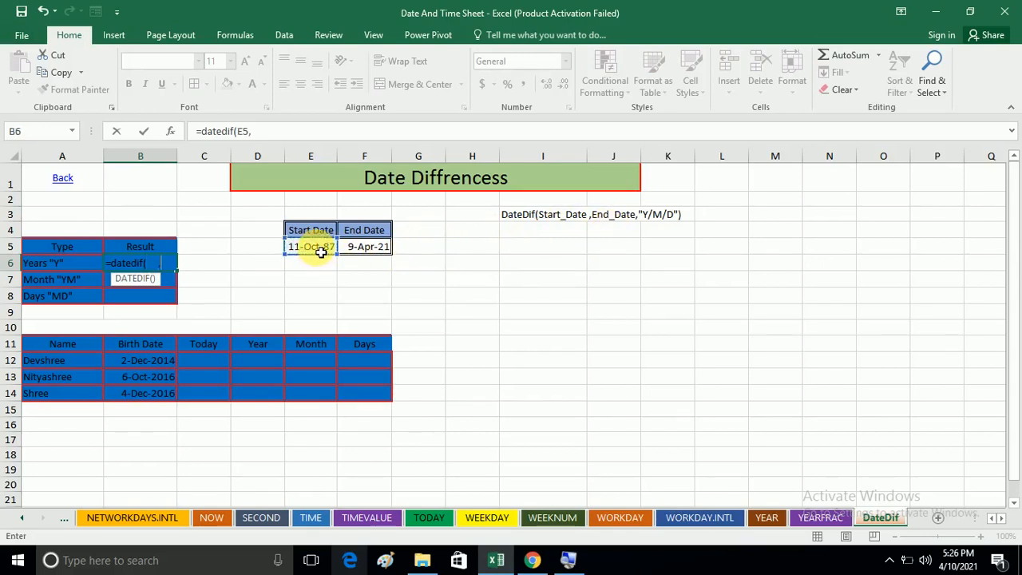
left_click(377, 250)
type(",")
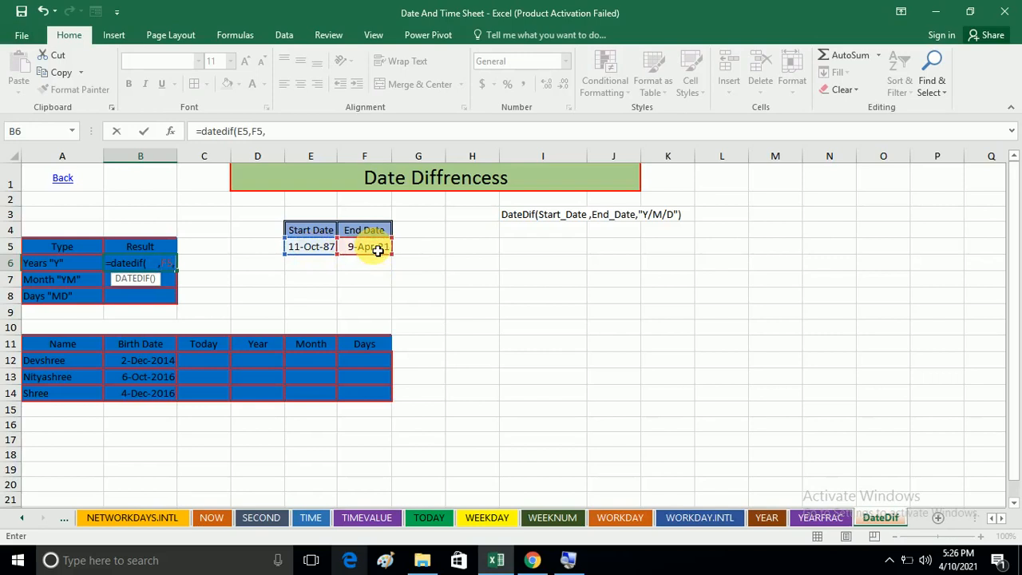
type("\"Y")
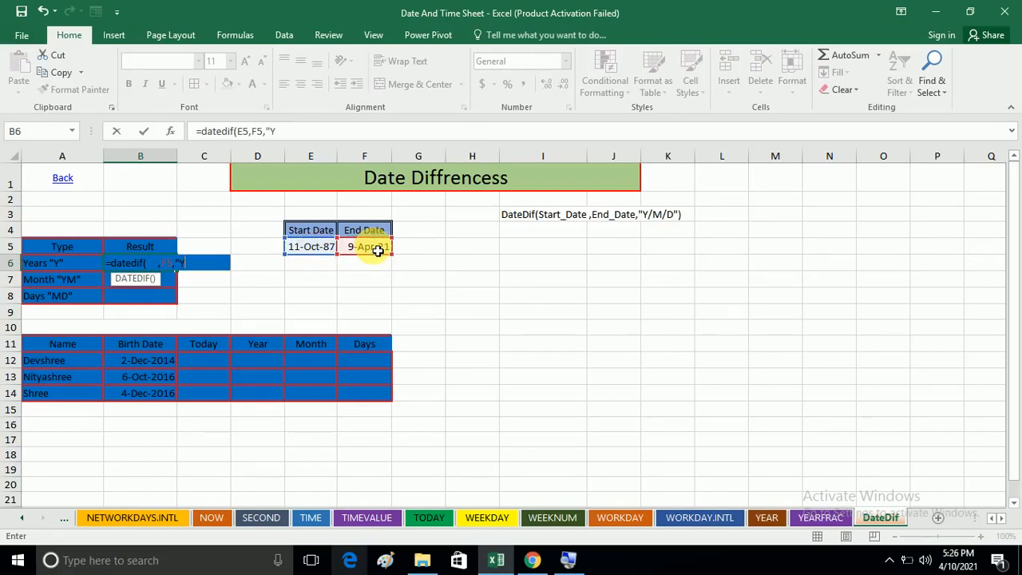
type("\")")
key("Return")
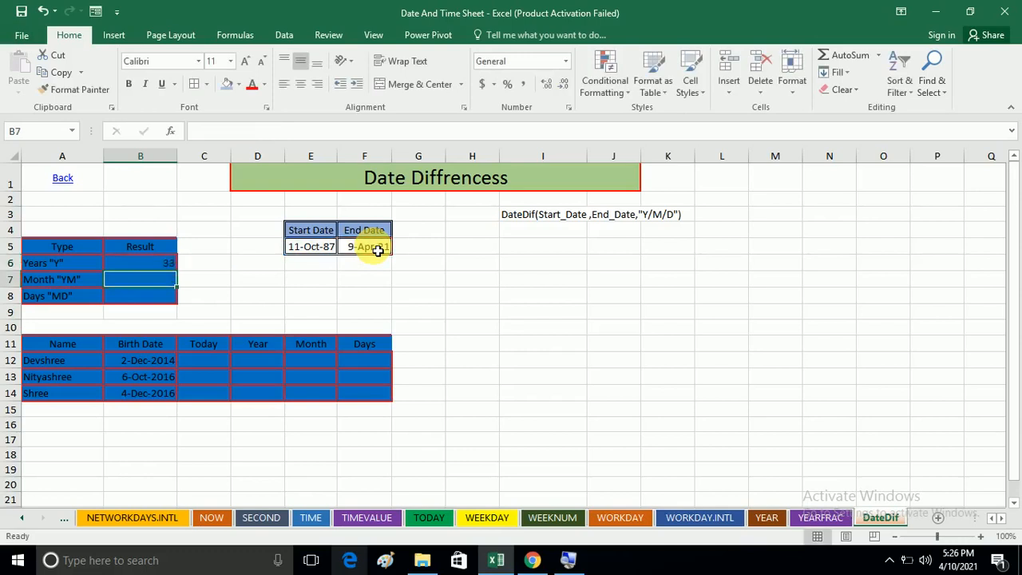
Enter =datedif(E5,F5,"M") in B7 to calculate the total months between the start and end dates
type("=da")
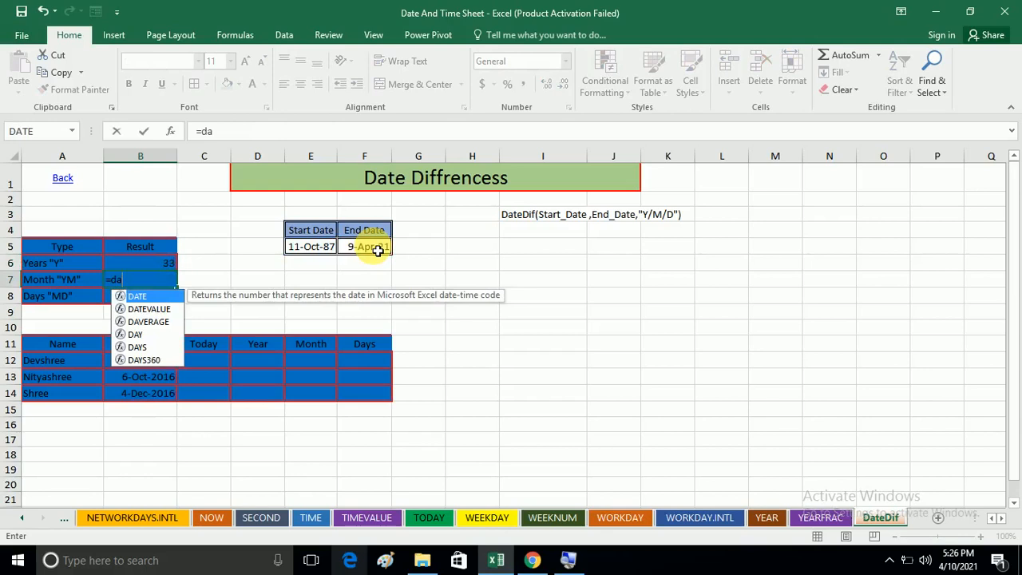
type("tedif")
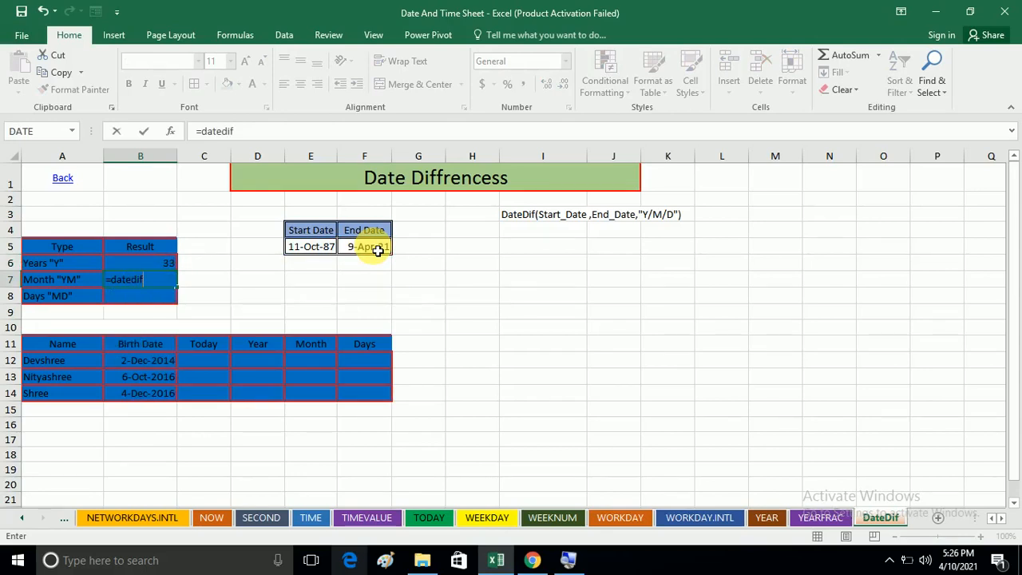
type("(")
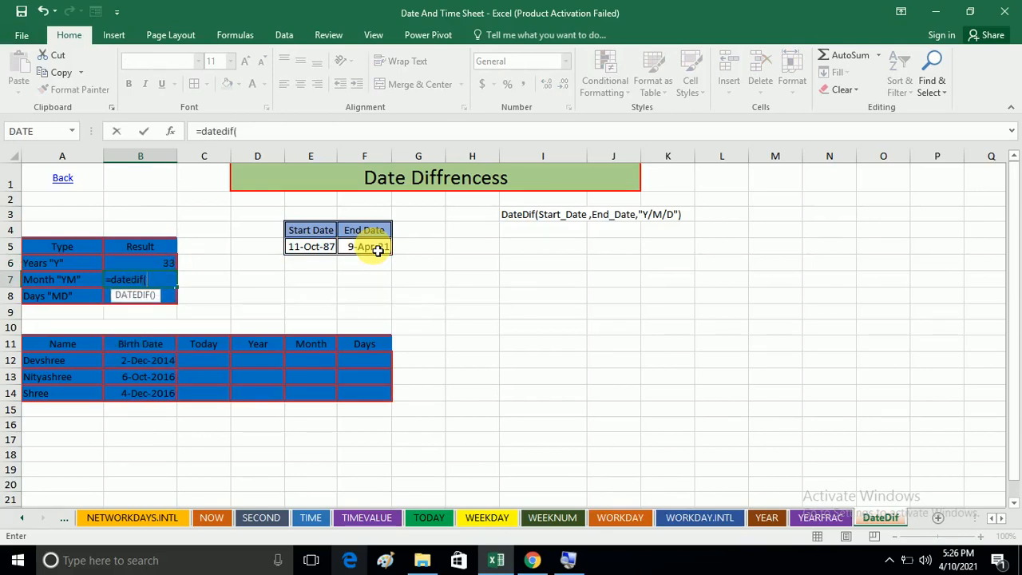
left_click(325, 253)
type(",")
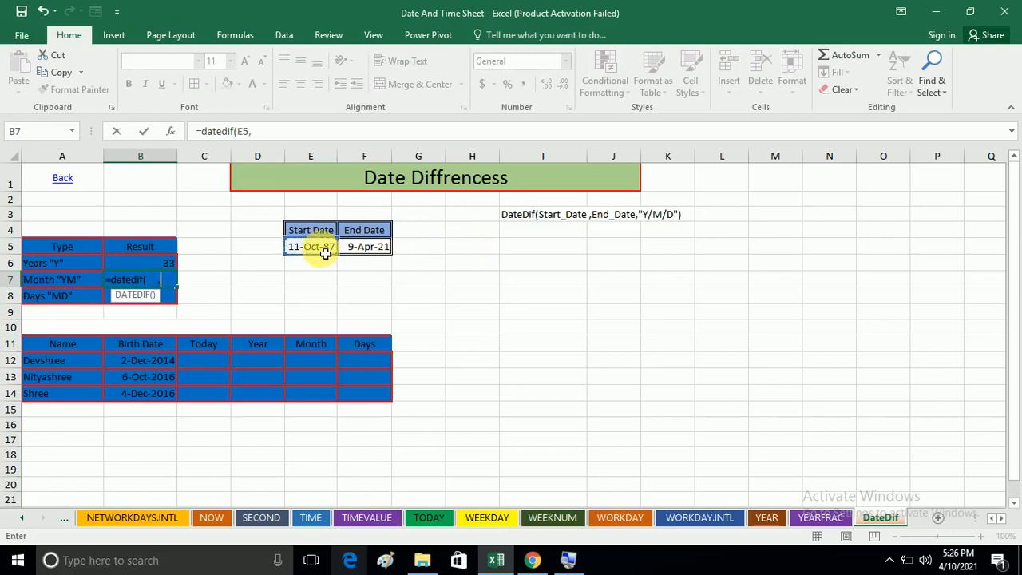
left_click(381, 252)
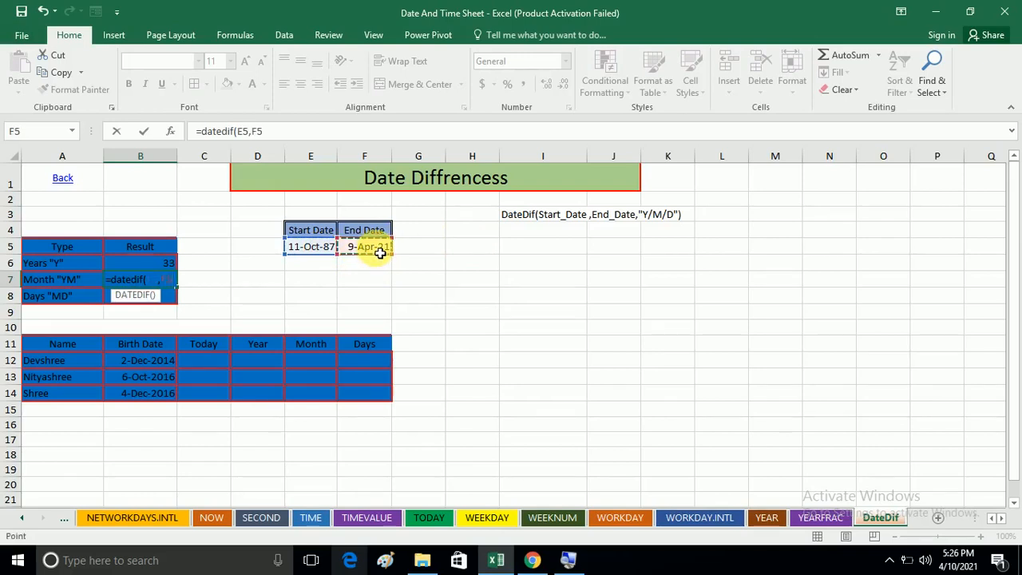
type(",\"M")
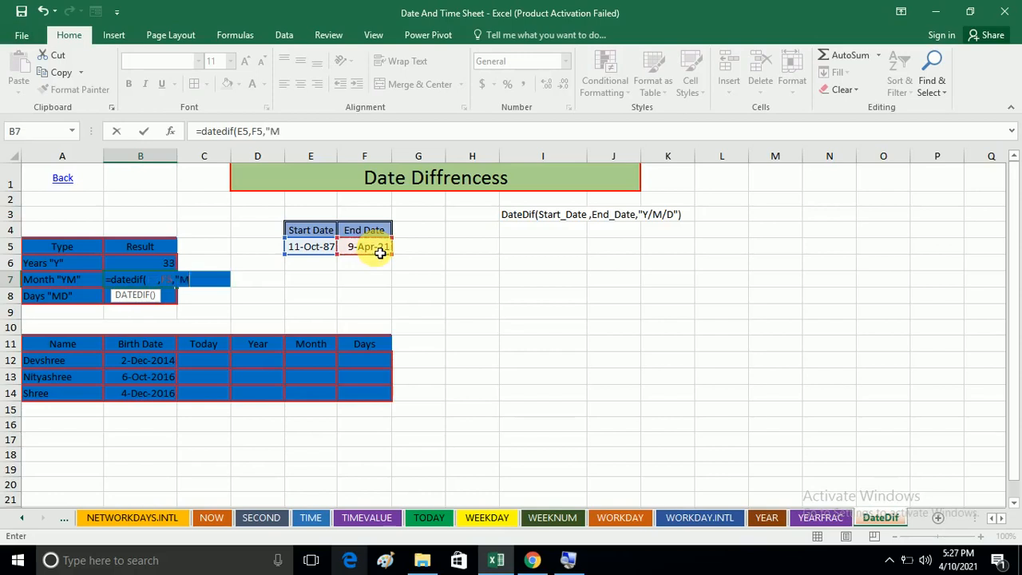
type("\")")
key("Return")
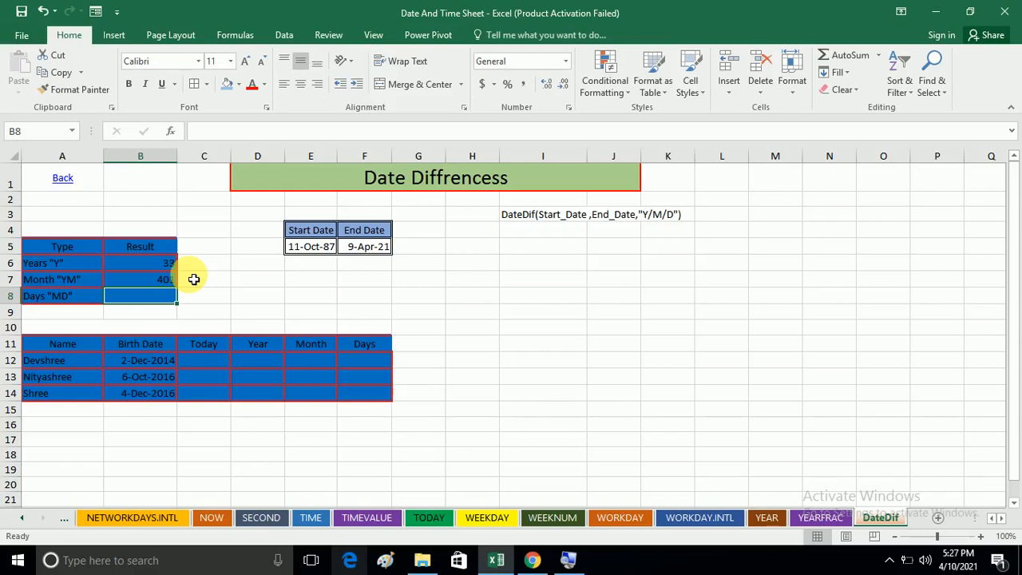
Enter =datedif(E5,F5,"D") in B8 to calculate the total days between the start and end dates
type("=")
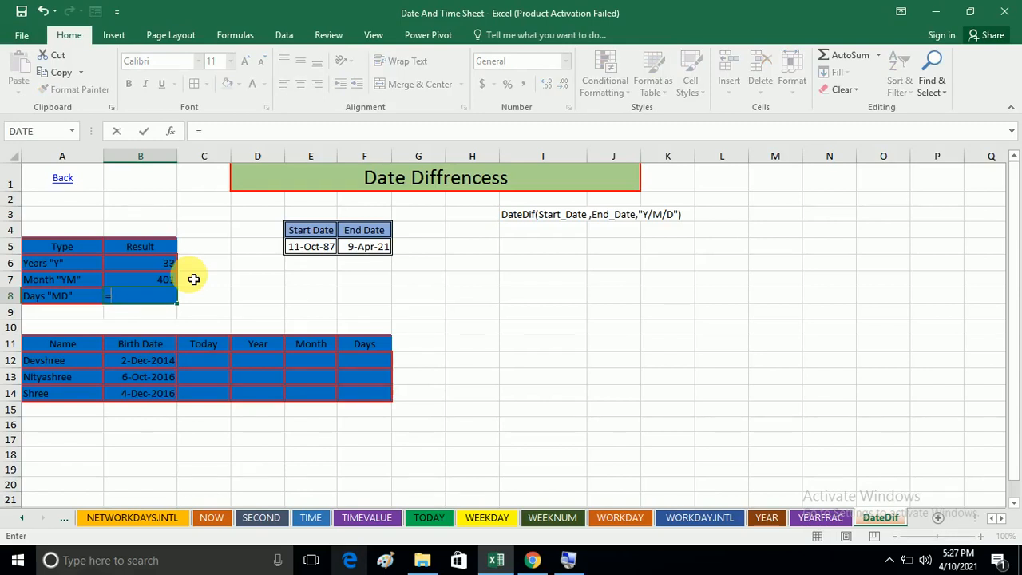
type("date")
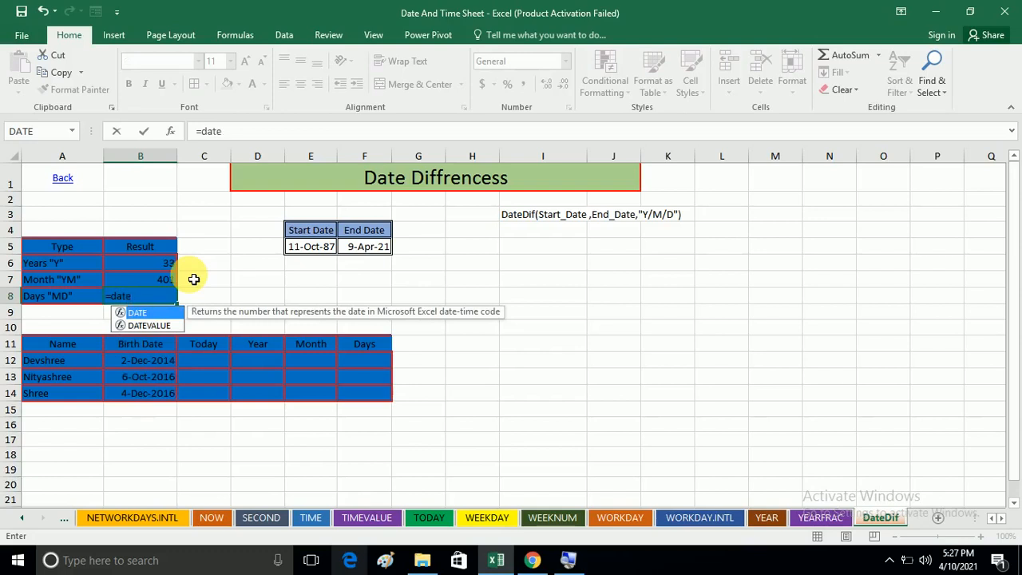
type("dif")
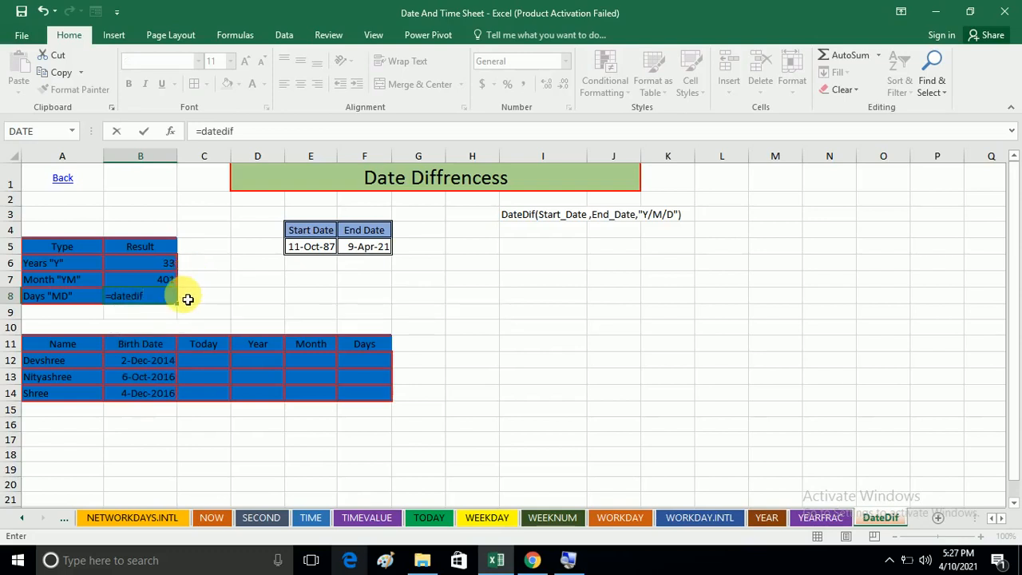
type("(")
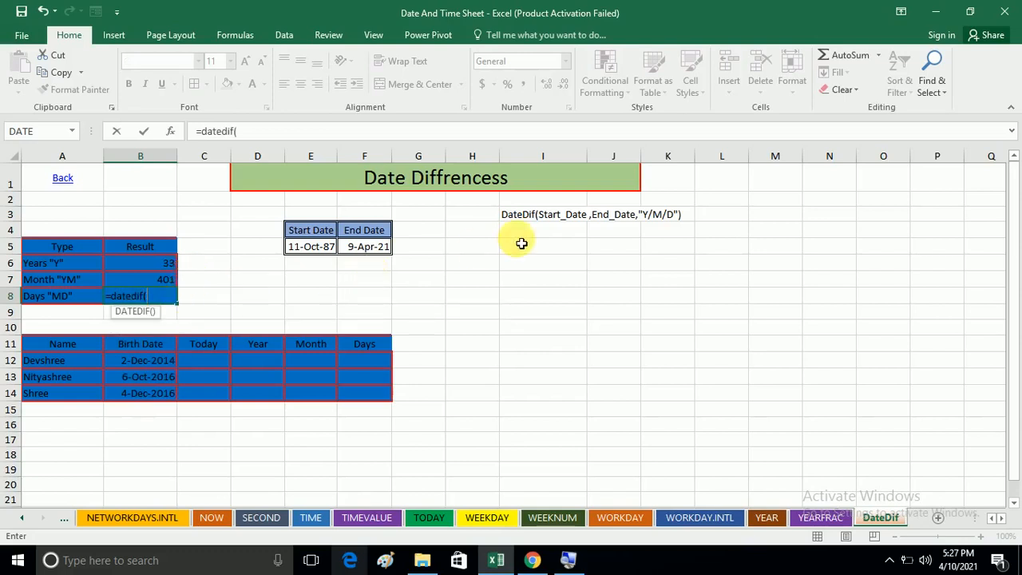
left_click(321, 254)
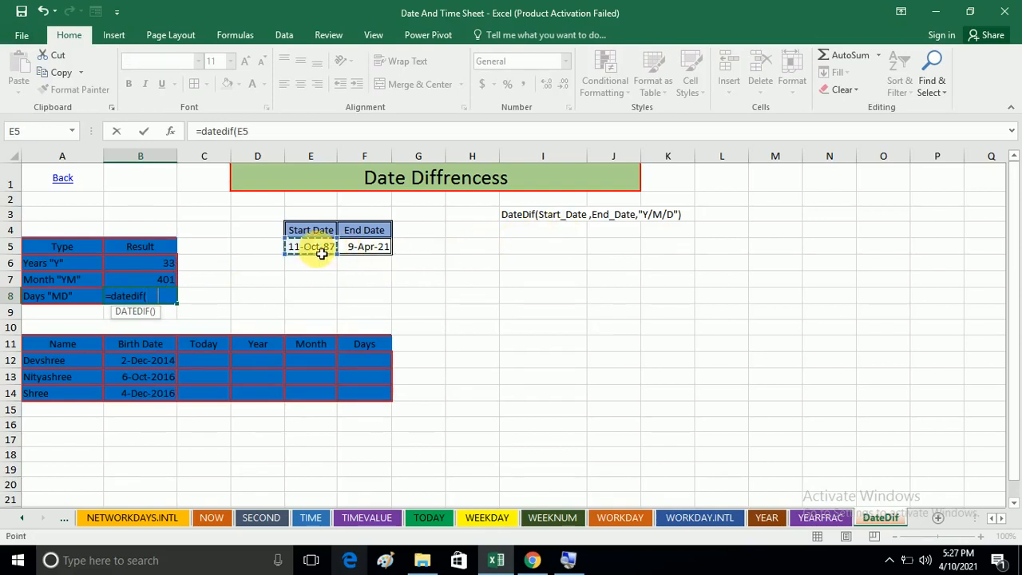
type(",")
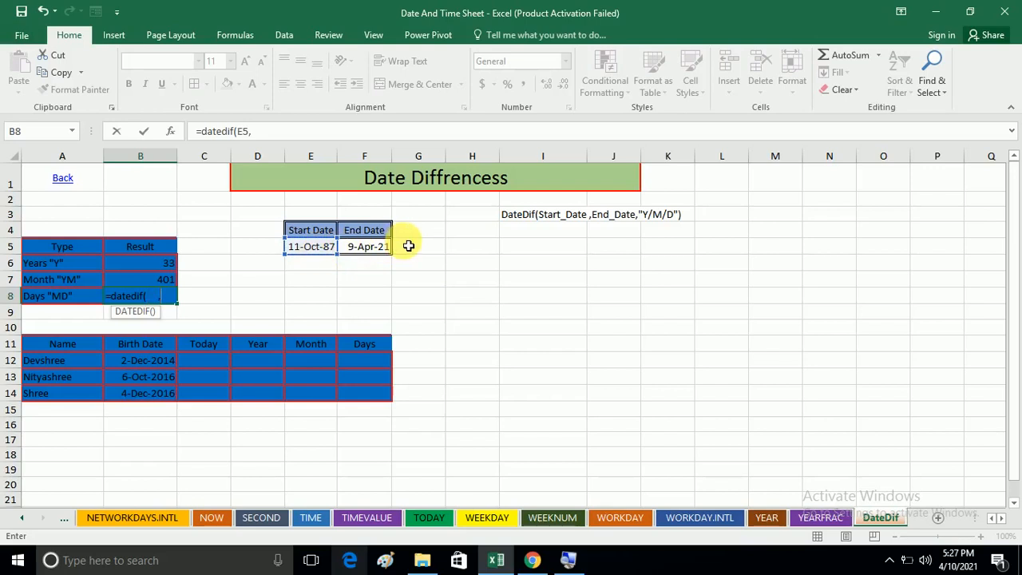
left_click(382, 249)
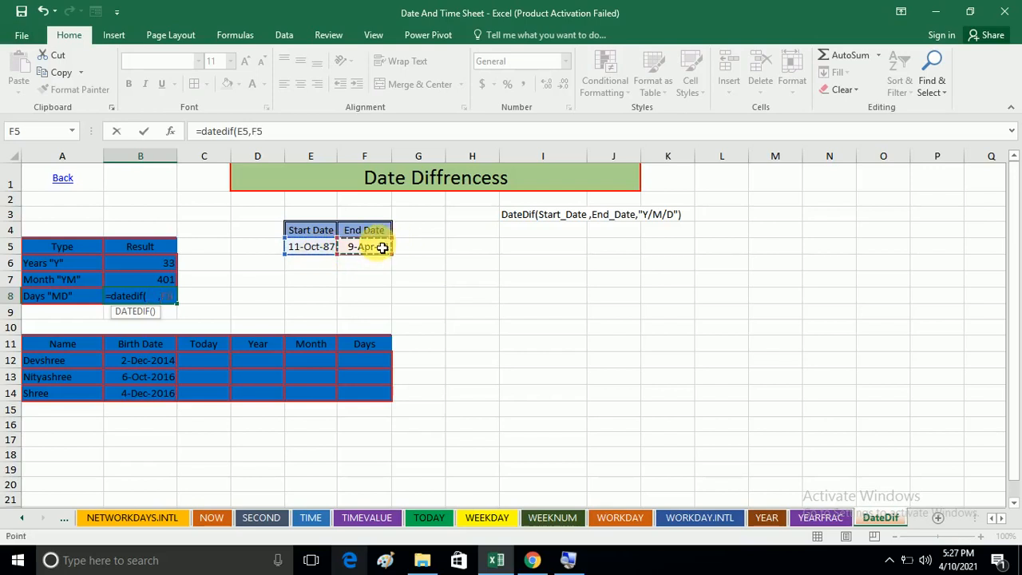
type(",D")
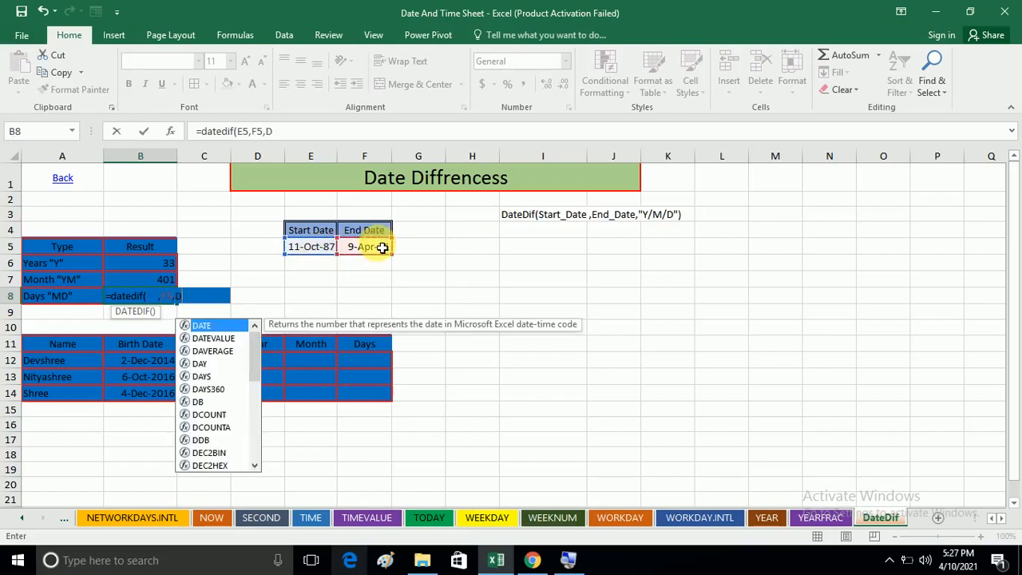
key("BackSpace")
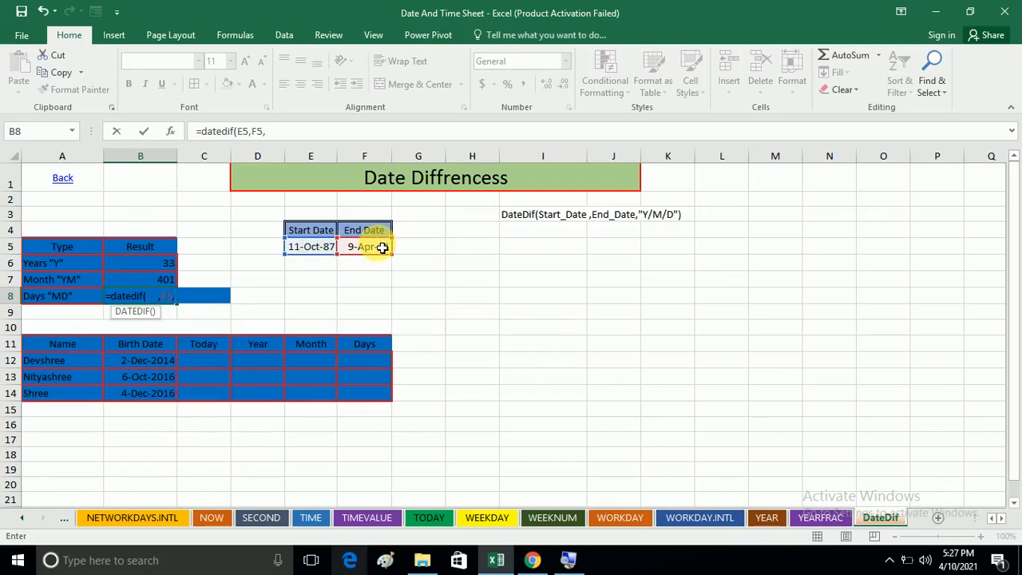
type("\"D\")")
key("Return")
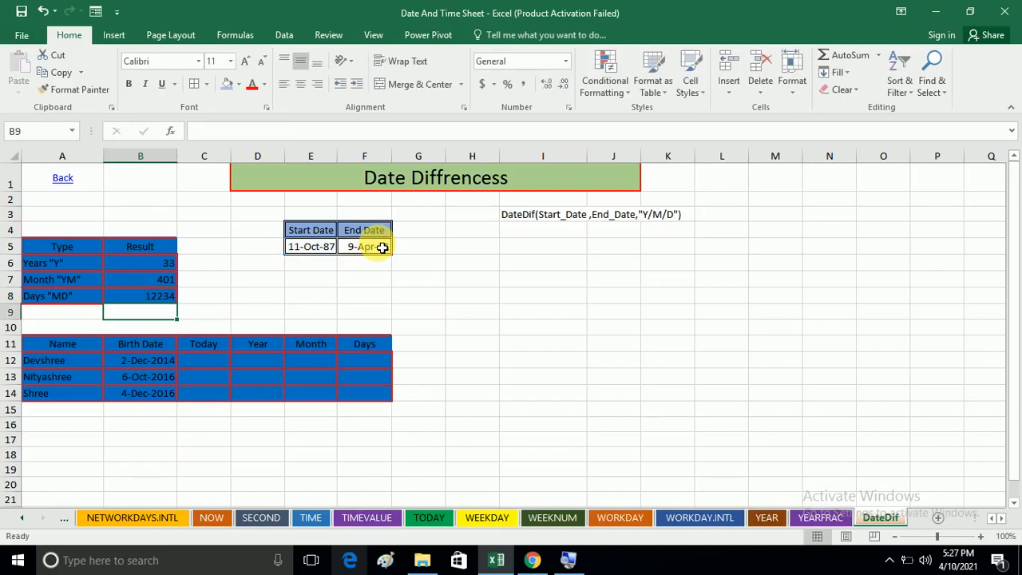
left_click(172, 266)
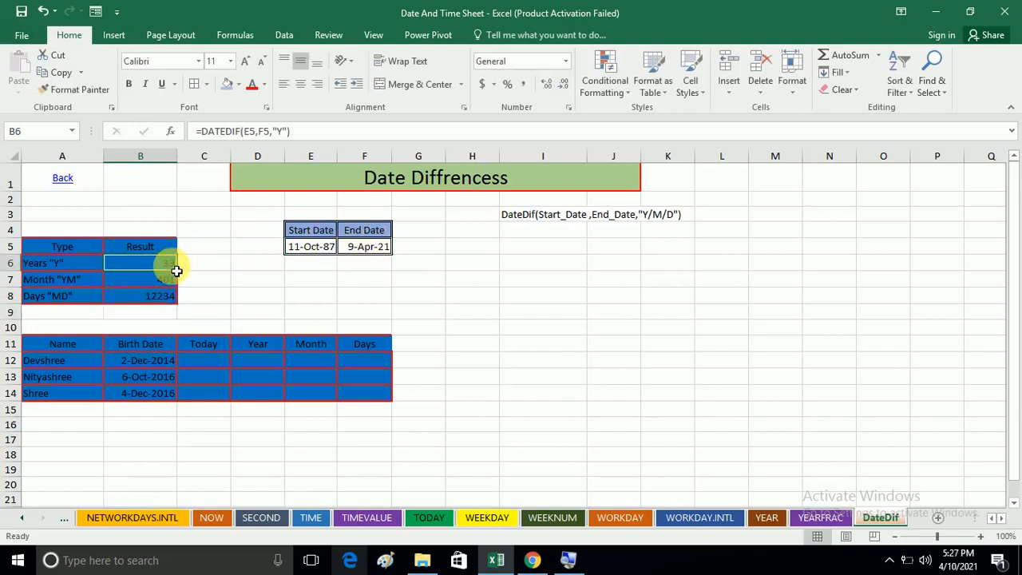
key("Down")
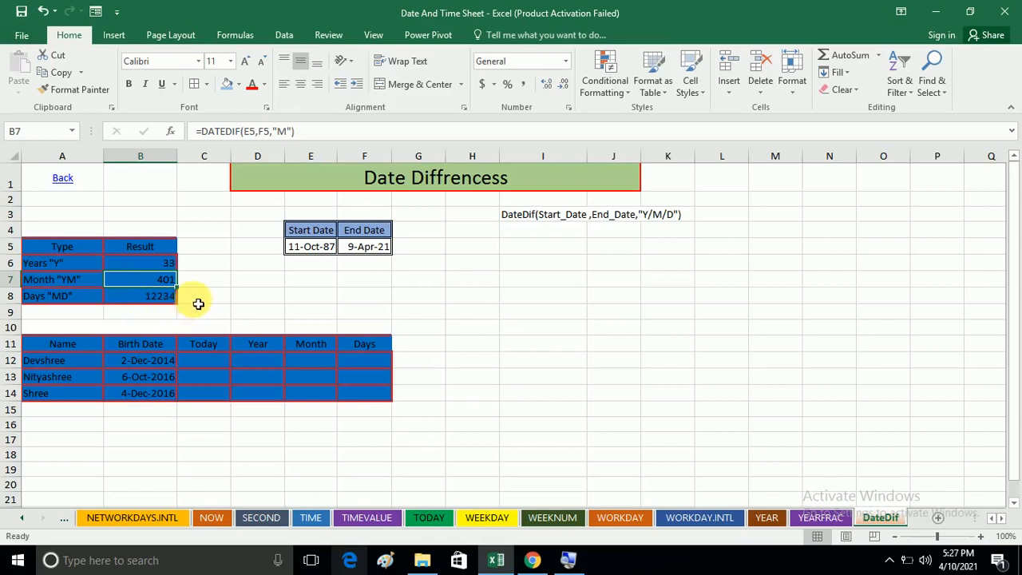
left_click(198, 304)
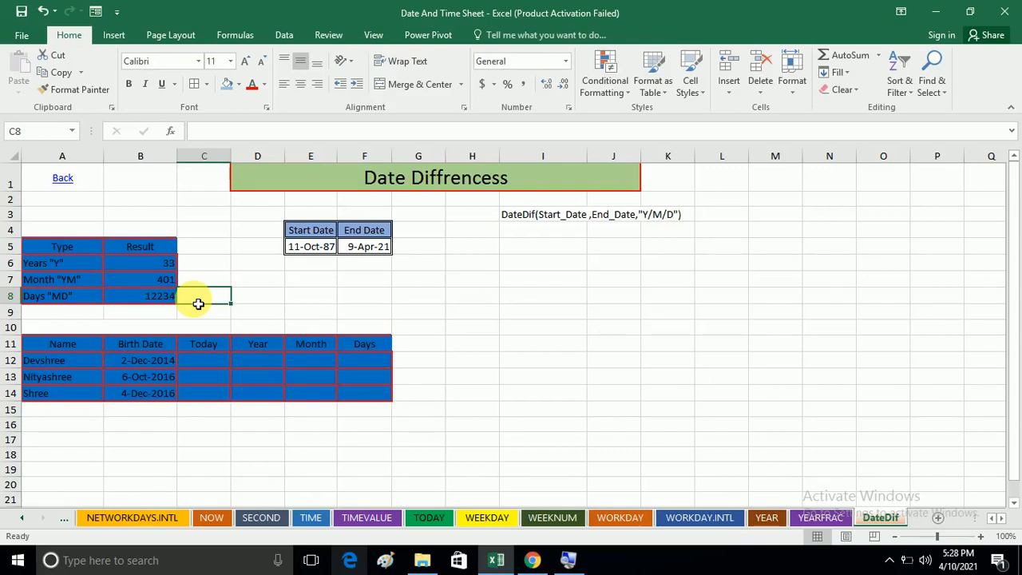
Enter =TODAY() in C12 as the current date for the first person in the table
left_click(223, 371)
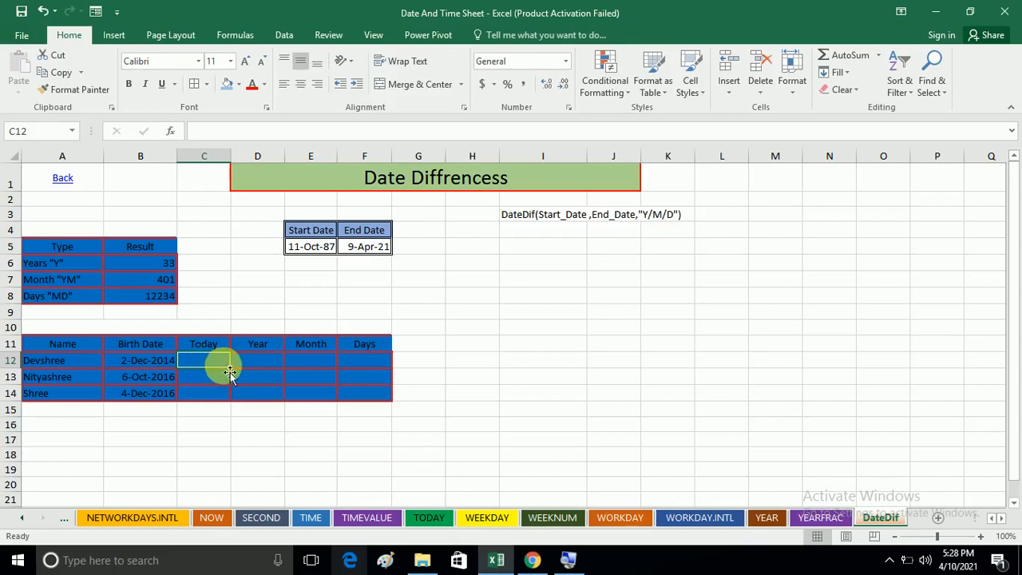
type("=")
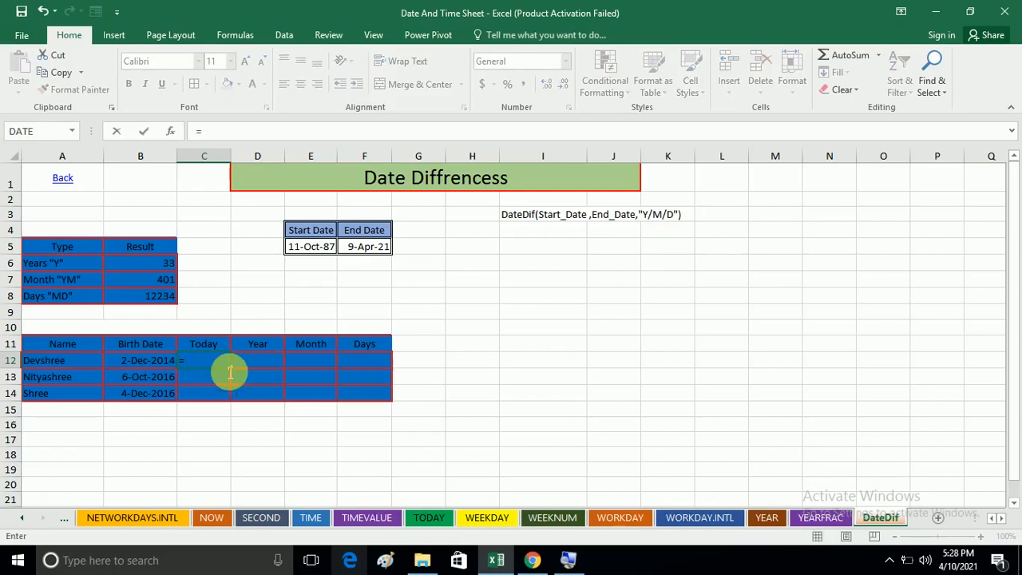
type("tod")
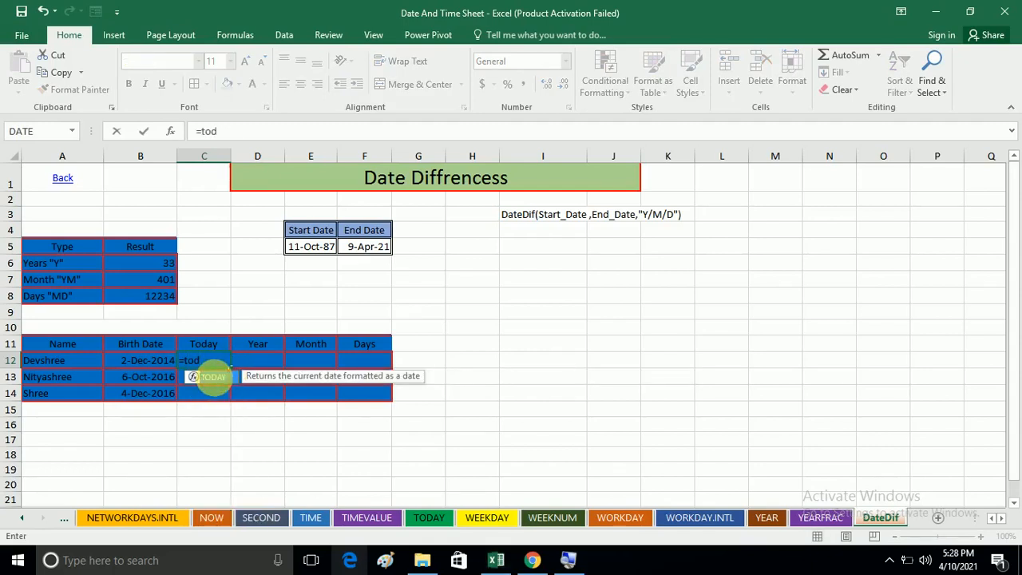
double_click(212, 376)
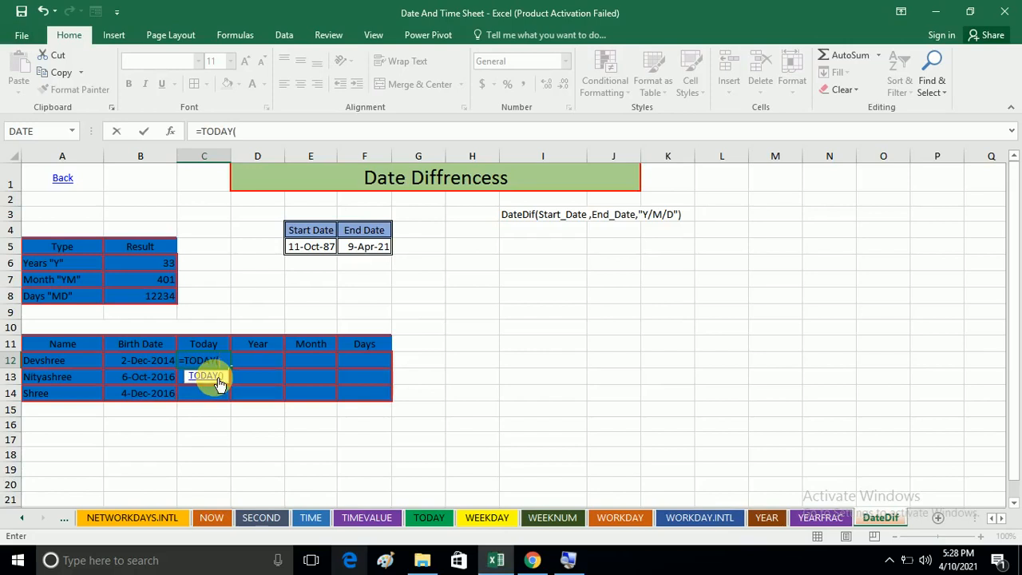
type(")")
key("Return")
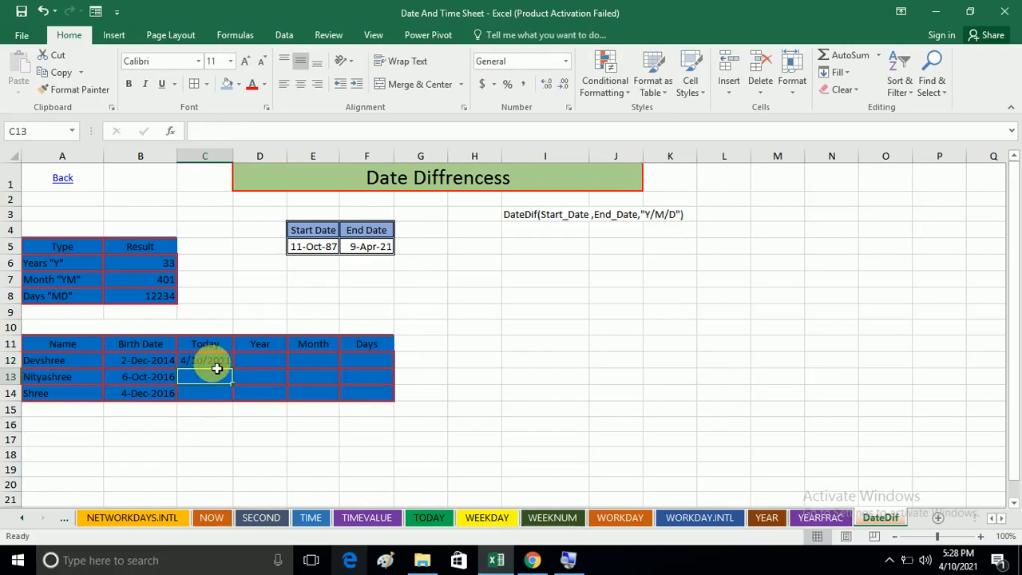
Format the date in C12 as the 14-Mar-2012 type and fill its formula down to C14
left_click(216, 366)
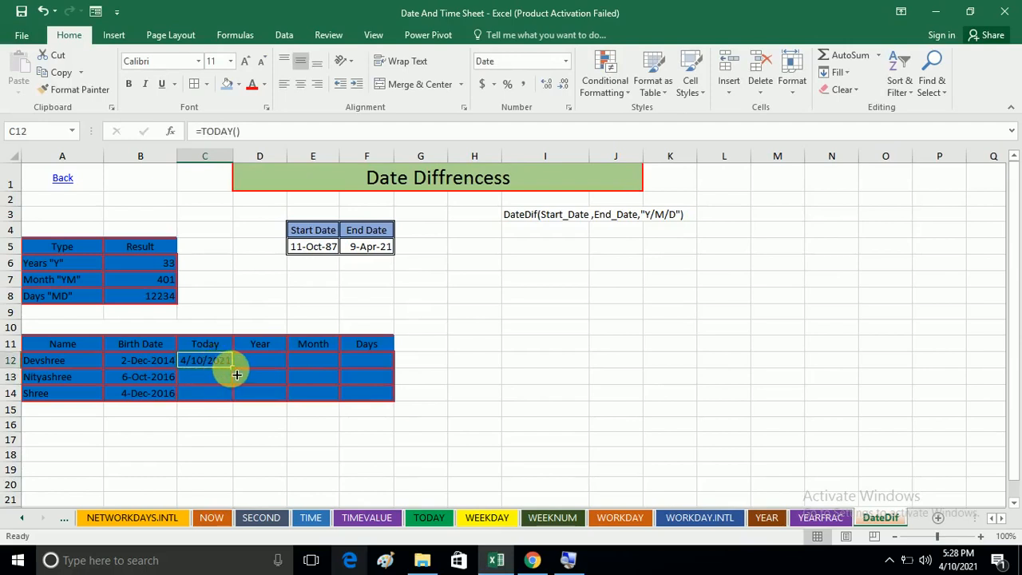
right_click(216, 363)
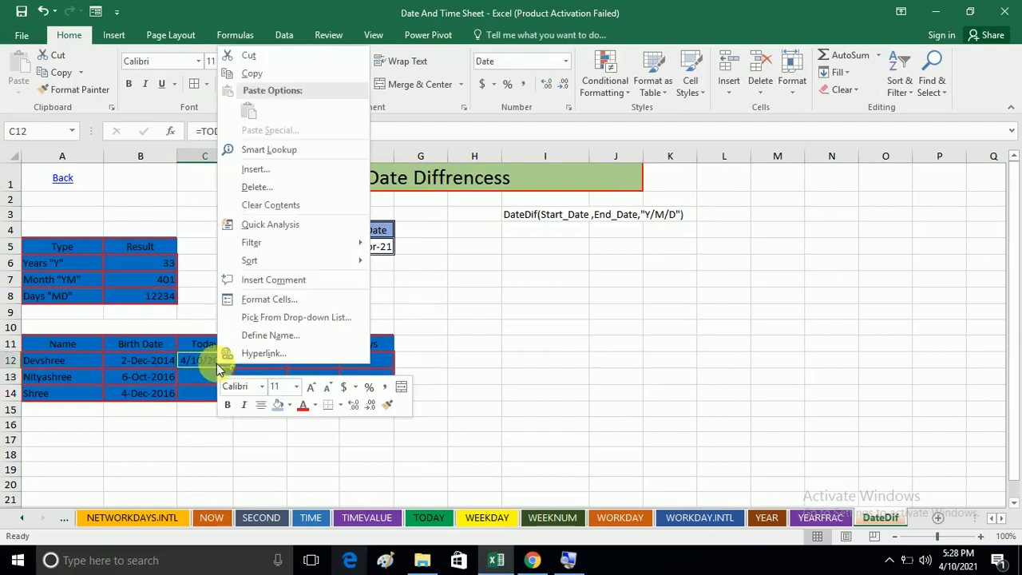
left_click(263, 298)
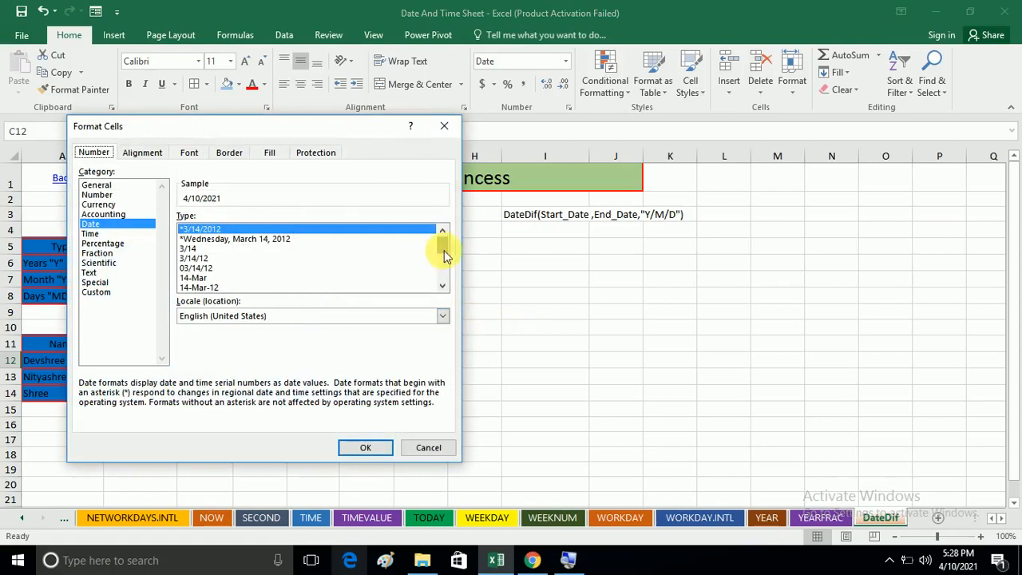
left_click_drag(444, 250, 439, 287)
left_click(230, 288)
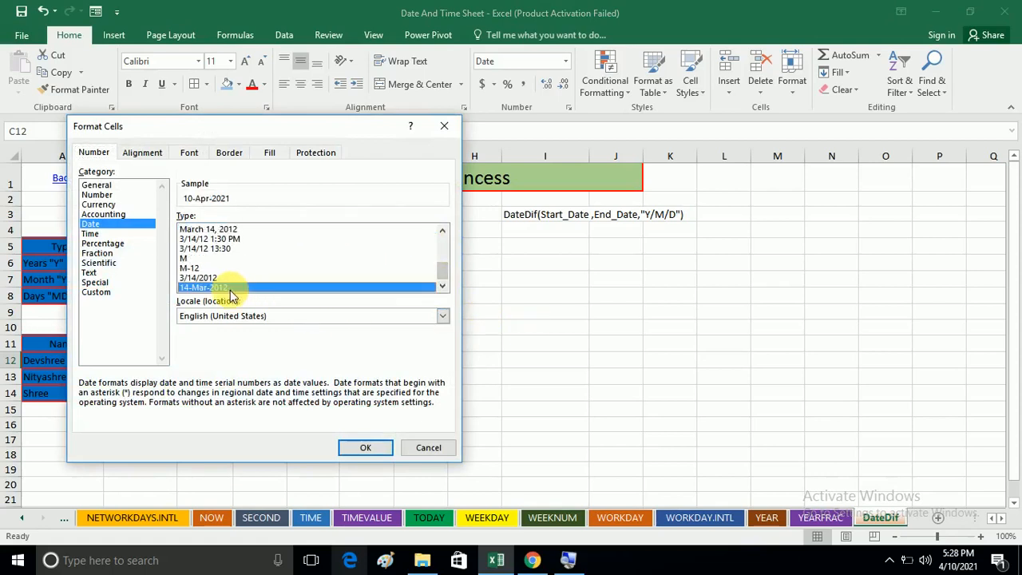
left_click(365, 447)
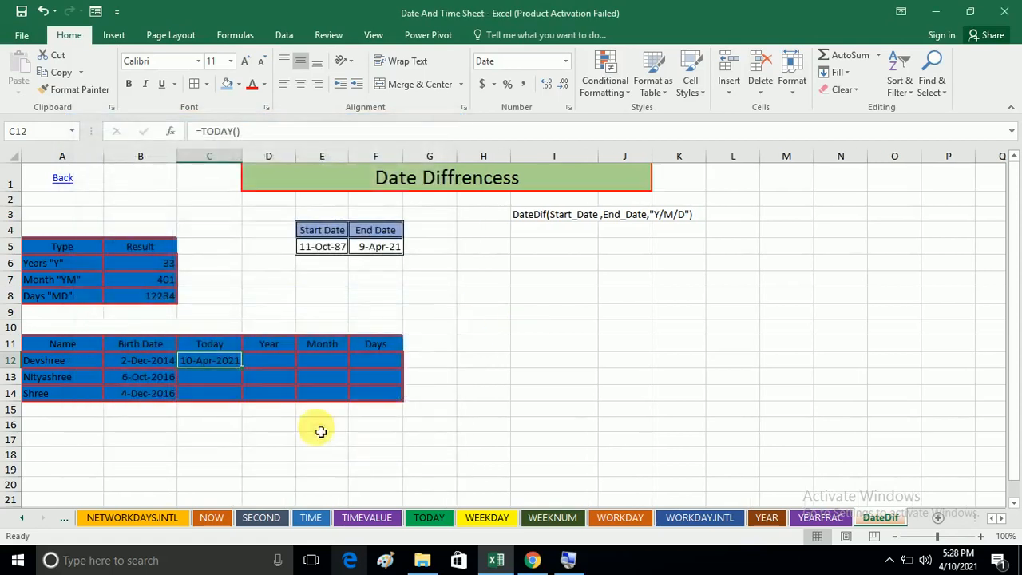
left_click_drag(240, 367, 247, 405)
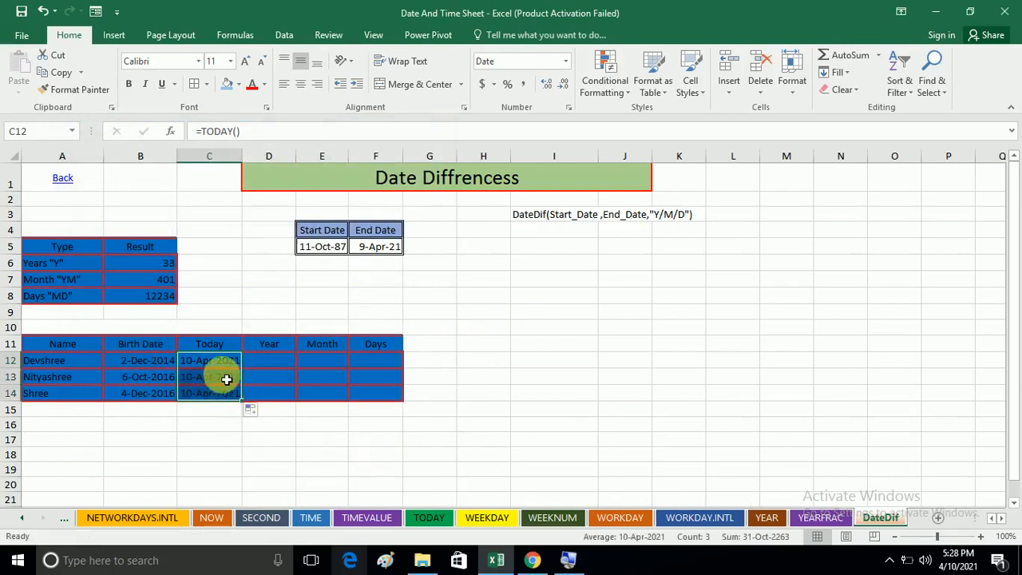
Enter =datedif(B12,C12,"Y") in D12 to calculate the complete years from the birth date to today
left_click(270, 363)
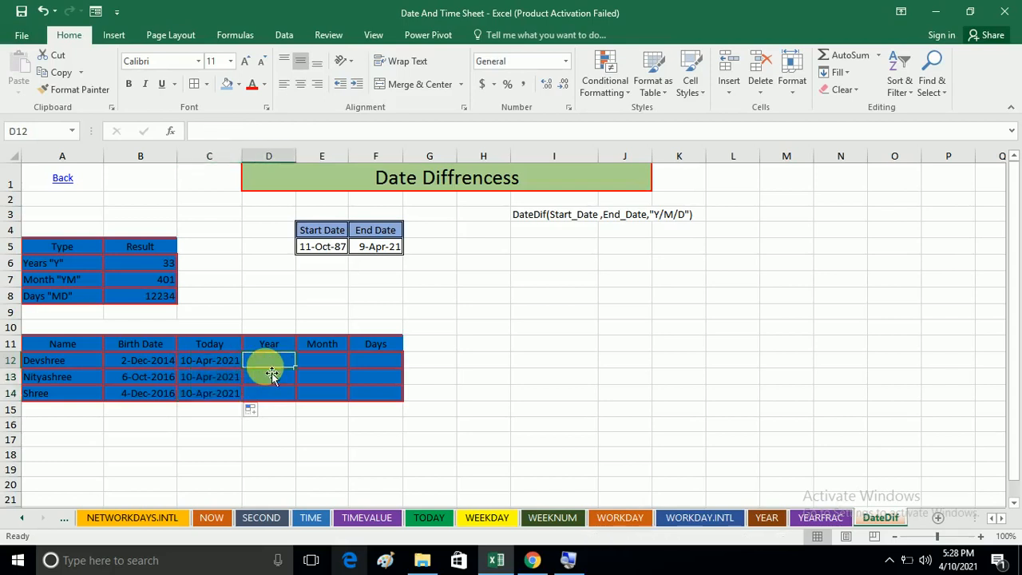
type("=dat")
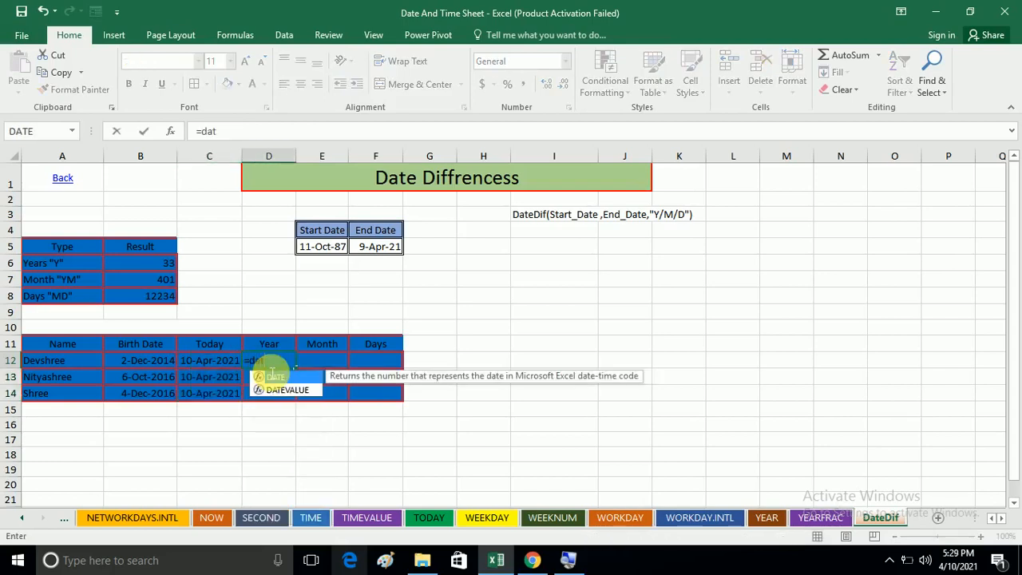
type("edif")
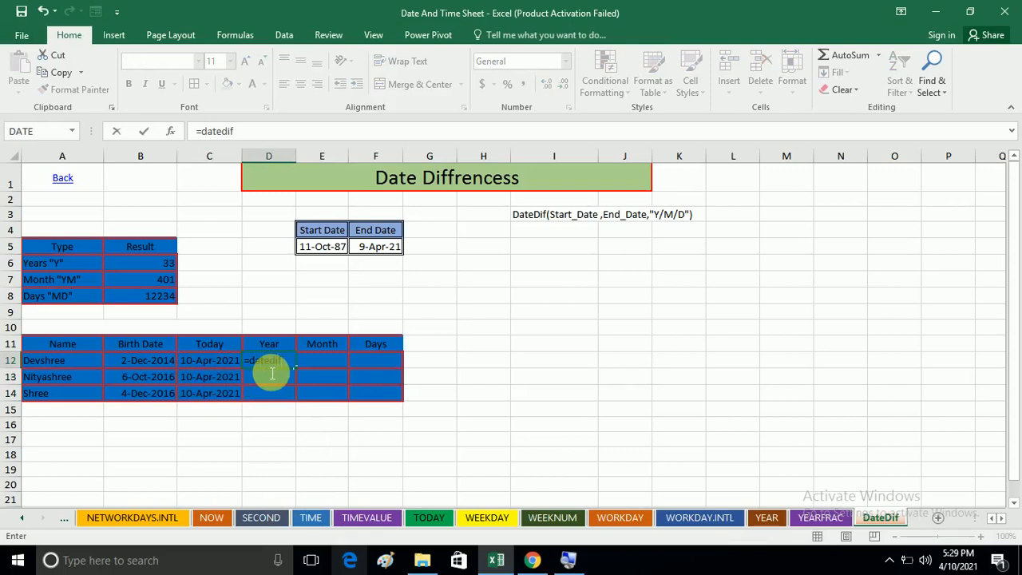
type("(")
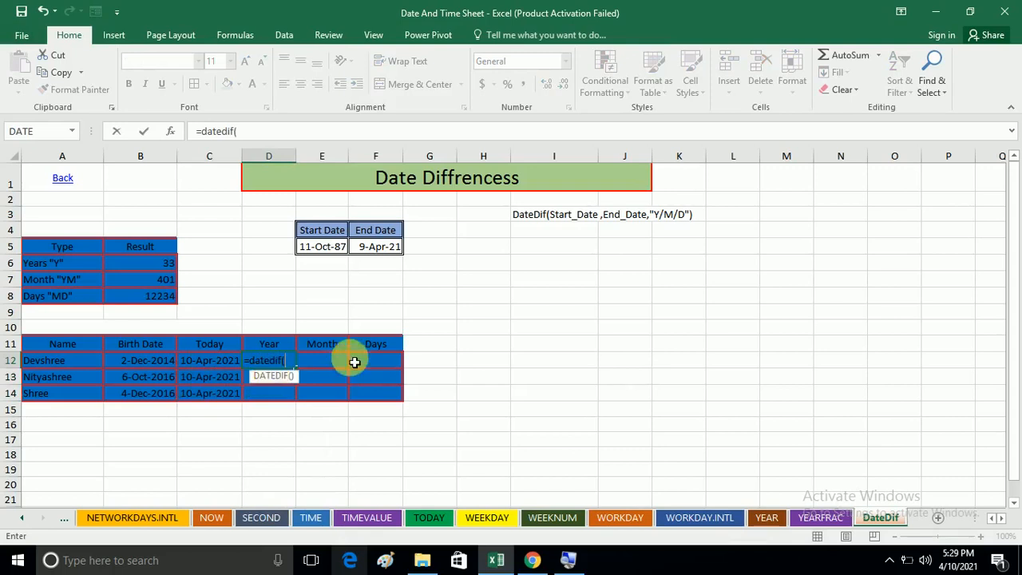
left_click(157, 366)
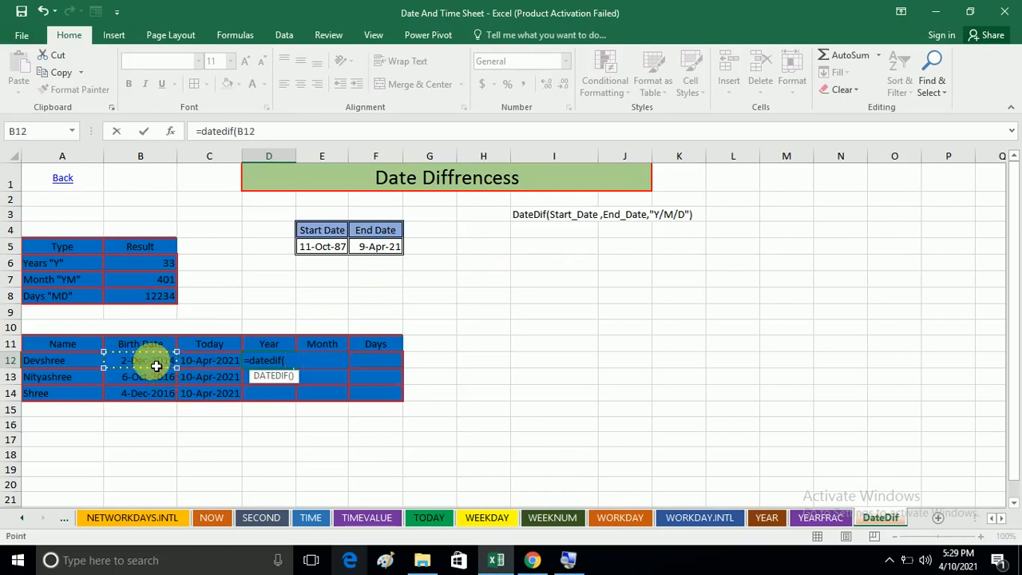
type(",")
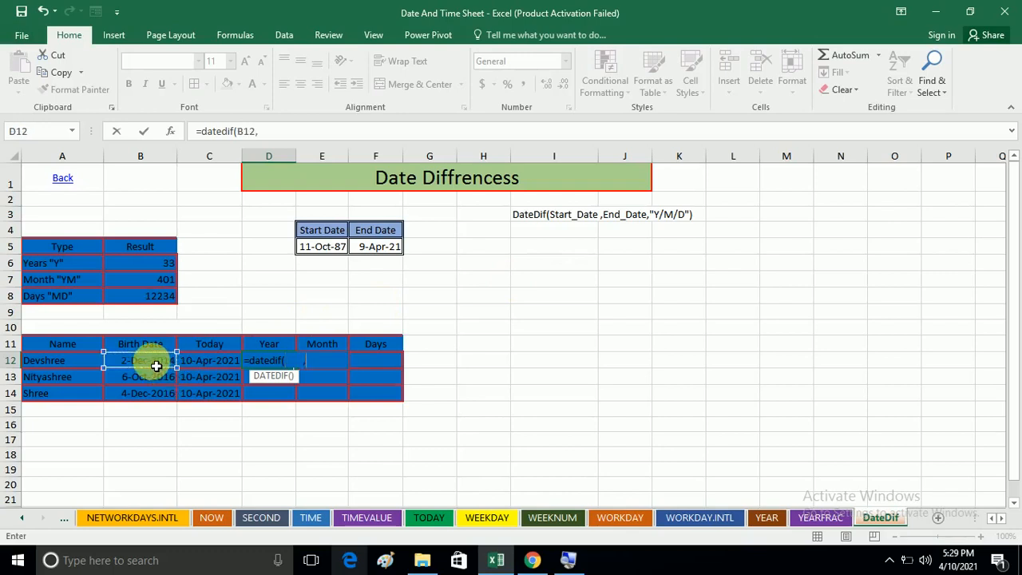
left_click(221, 367)
type(",\"Y")
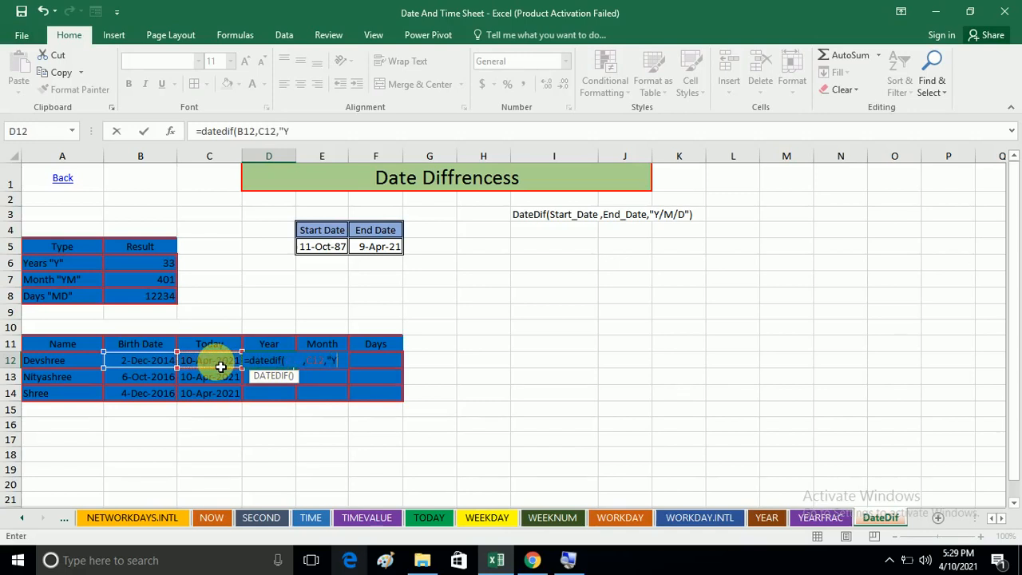
type("\"")
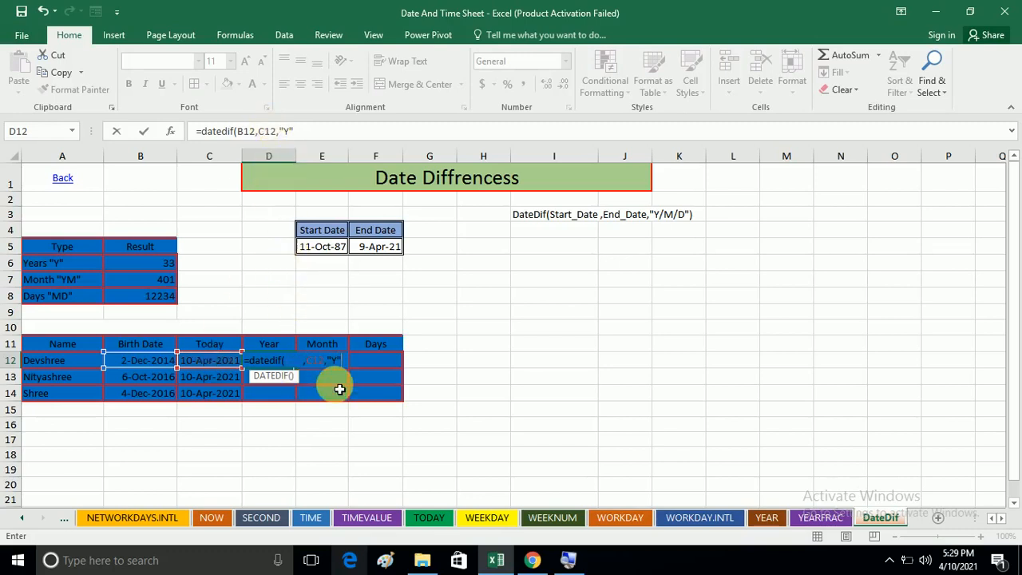
type(")")
key("Return")
Center the result in D12 and fill its formula down to D14
left_click(293, 365)
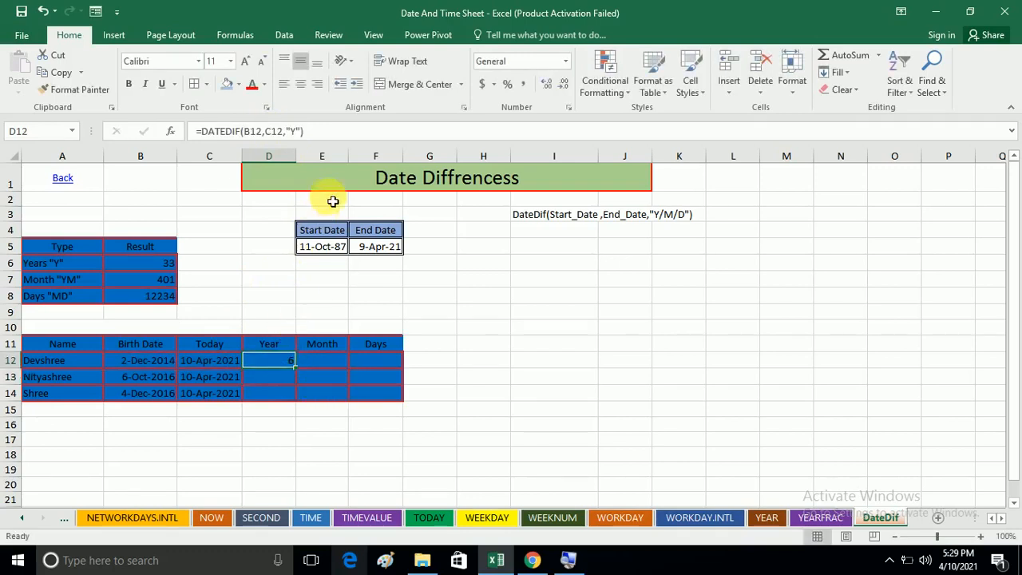
left_click(300, 84)
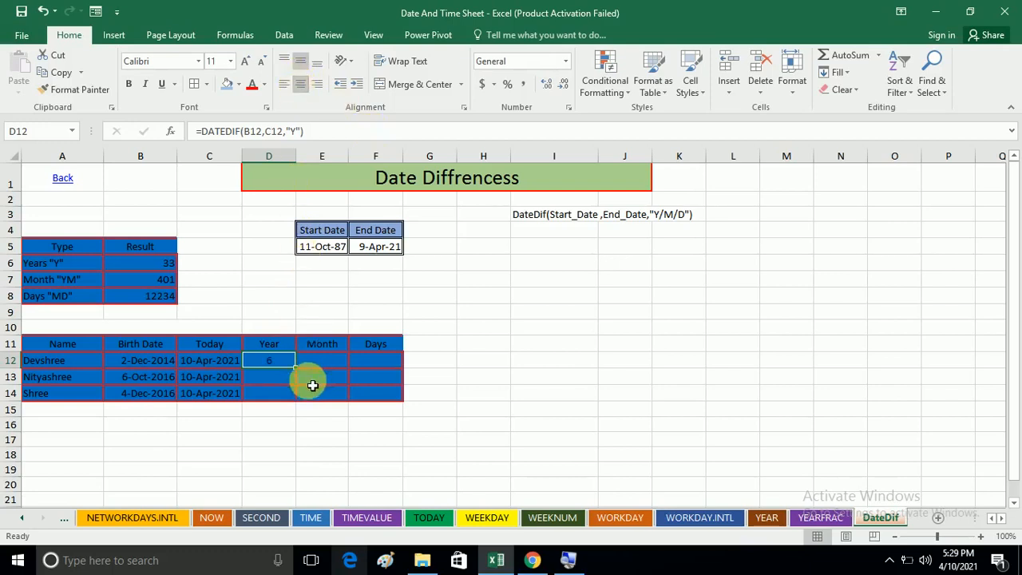
double_click(295, 368)
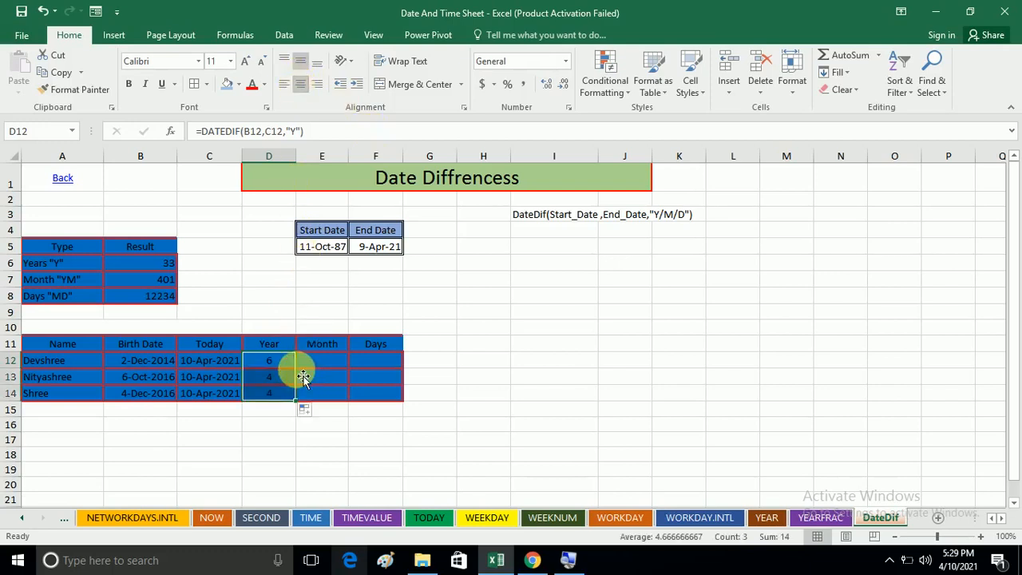
Replace the birth date in B14 with a different one and check the Year formulas in D12:D14
left_click(159, 400)
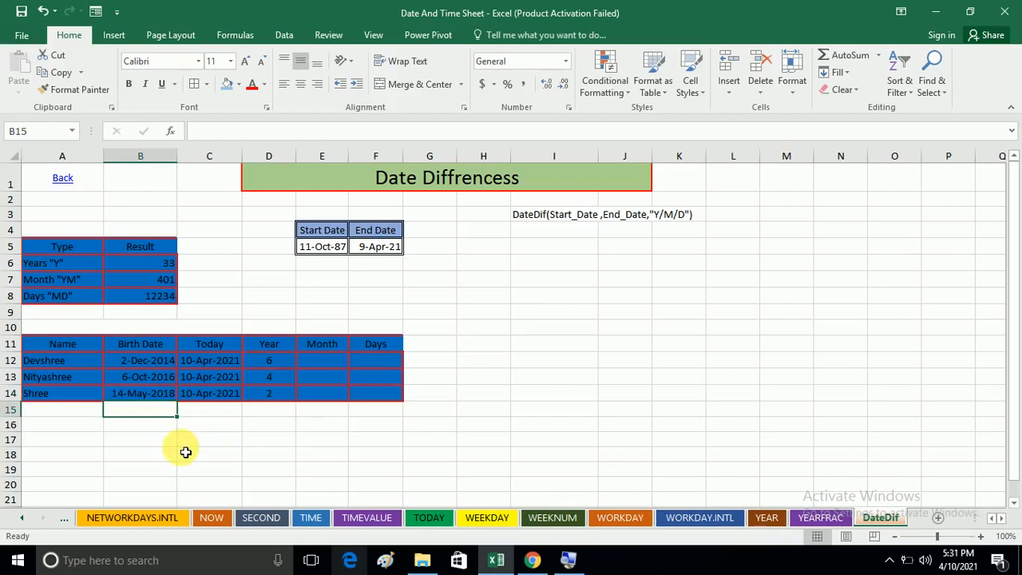
left_click(140, 398)
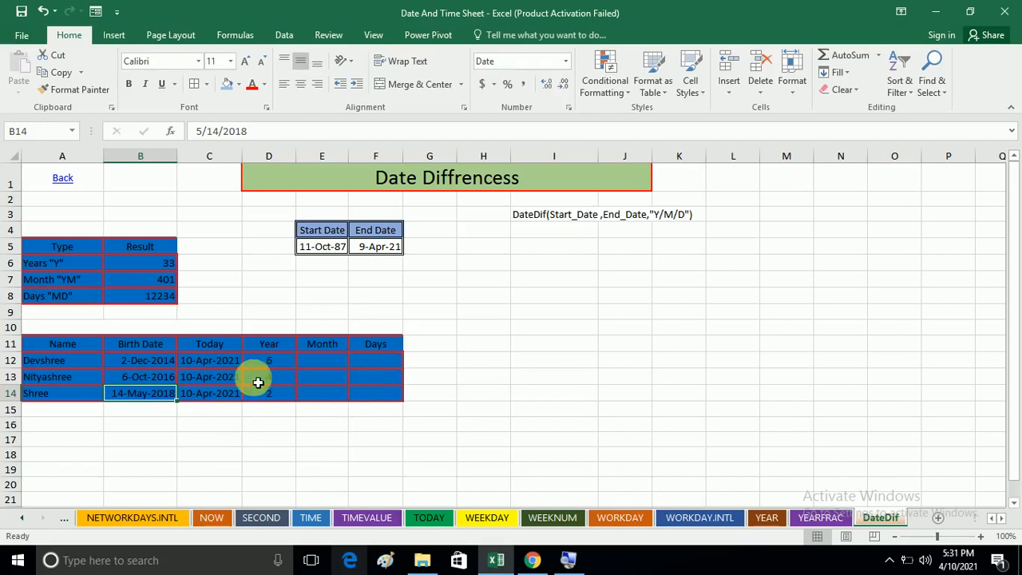
left_click(272, 360)
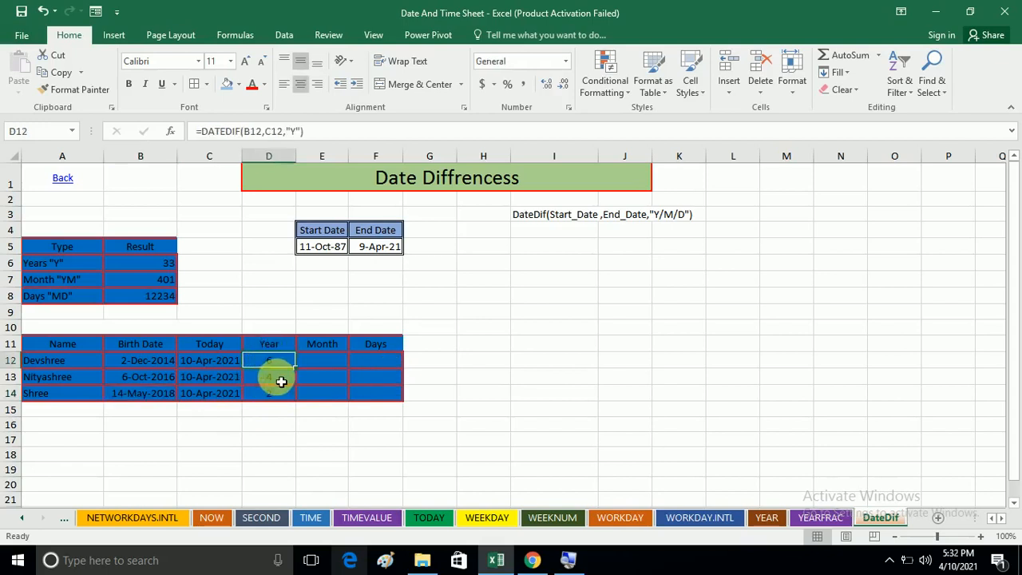
left_click(282, 382)
left_click(279, 395)
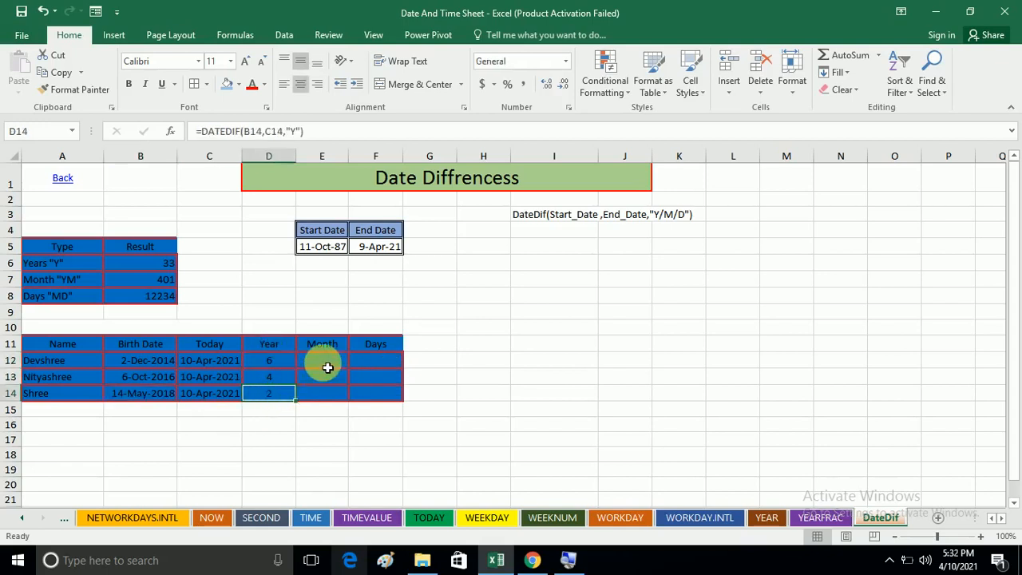
Enter =datedif(B12,C12,"YM") in E12 to calculate the months remaining after the complete years
left_click(327, 365)
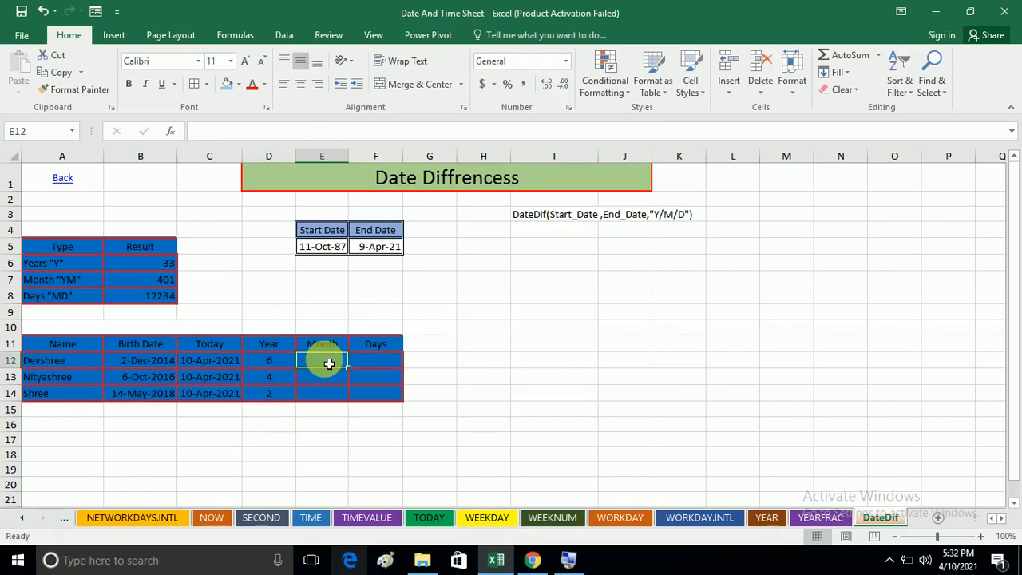
type("=")
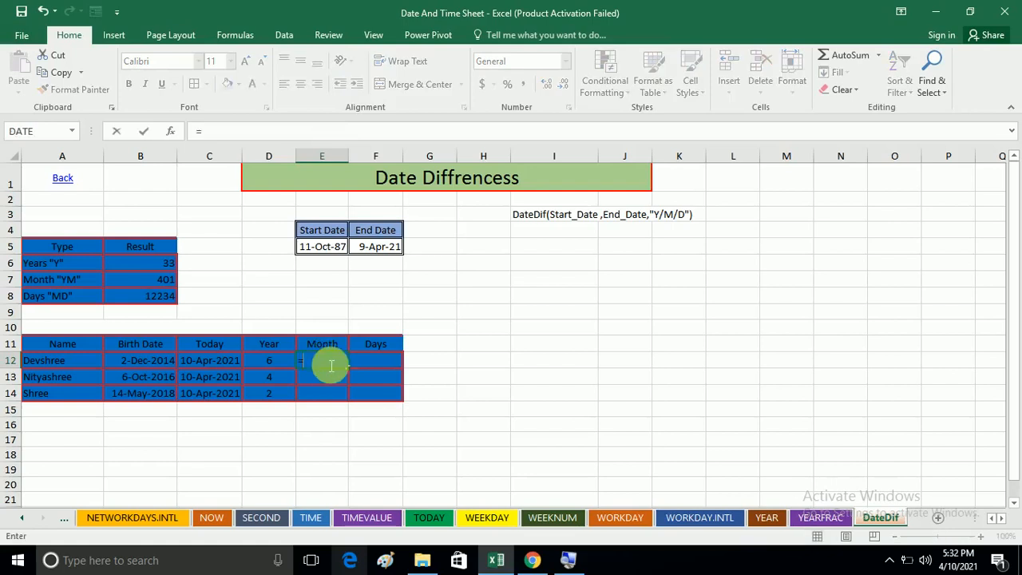
type("datedi")
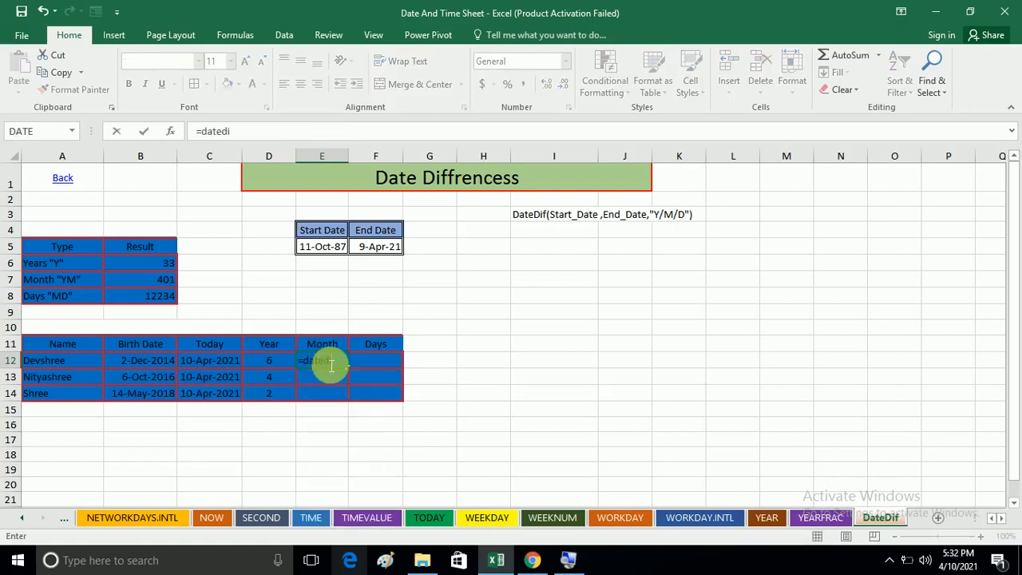
type("f(")
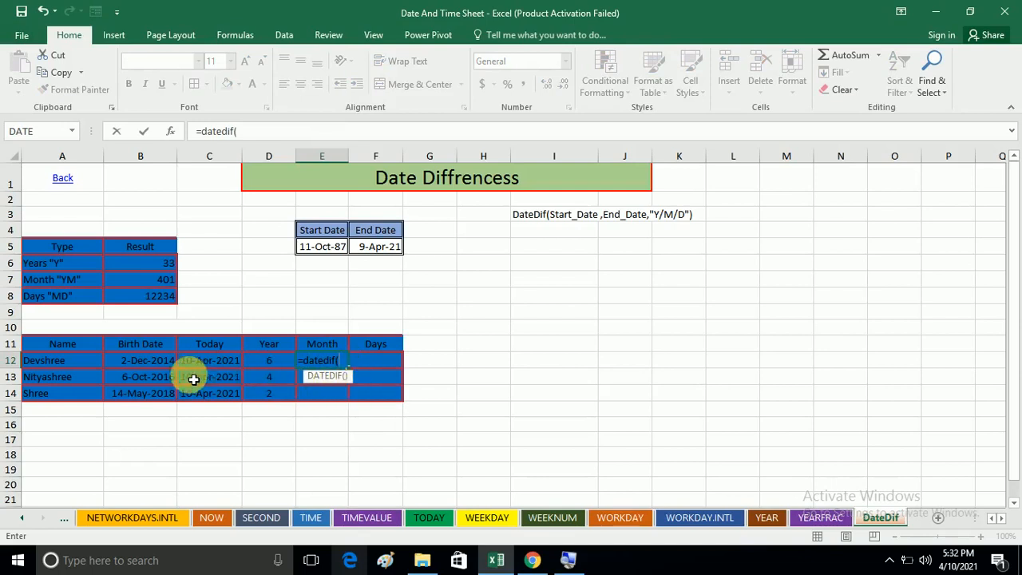
left_click(161, 363)
type(",")
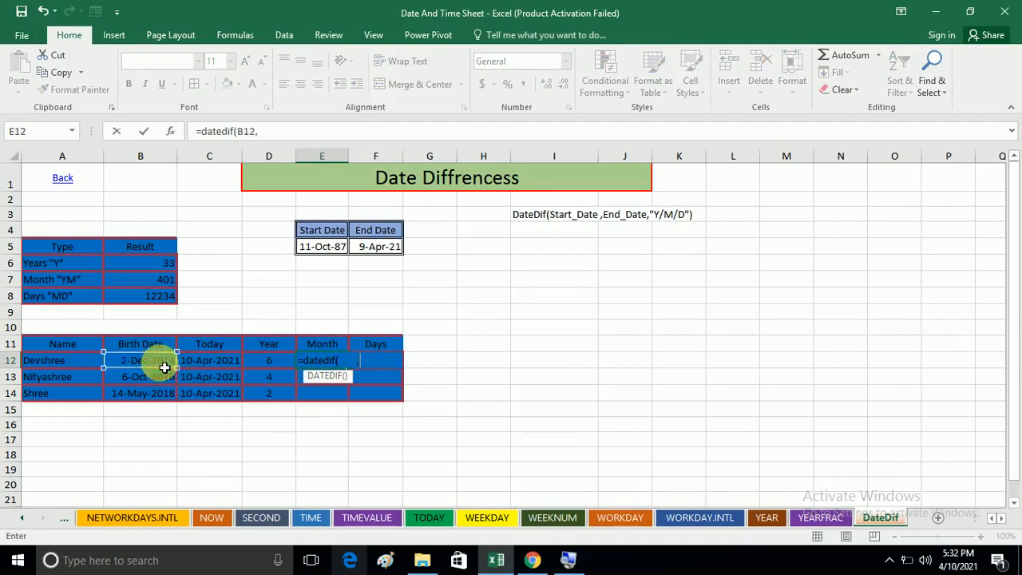
left_click(215, 366)
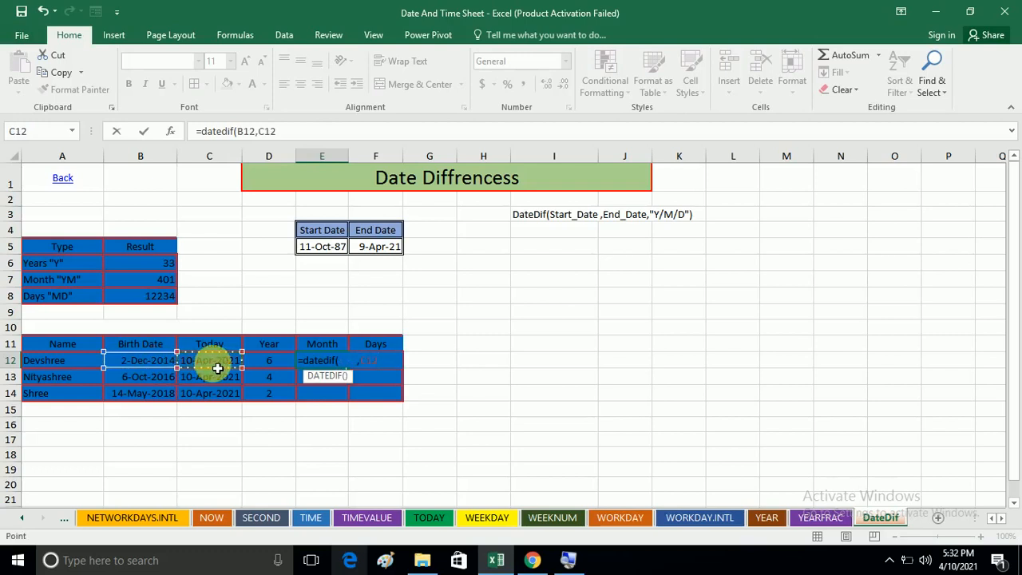
type(",")
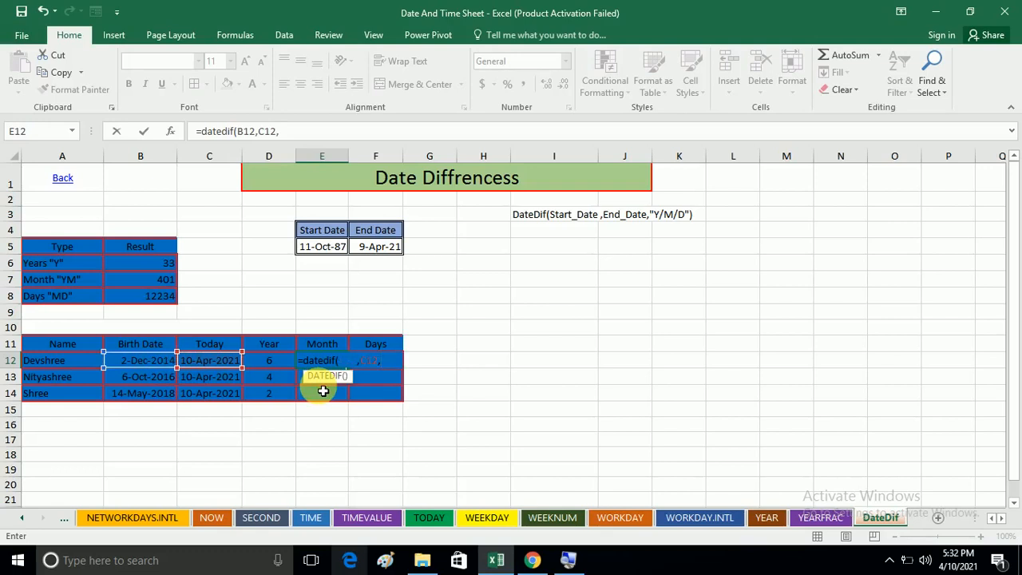
type("\"YM\"")
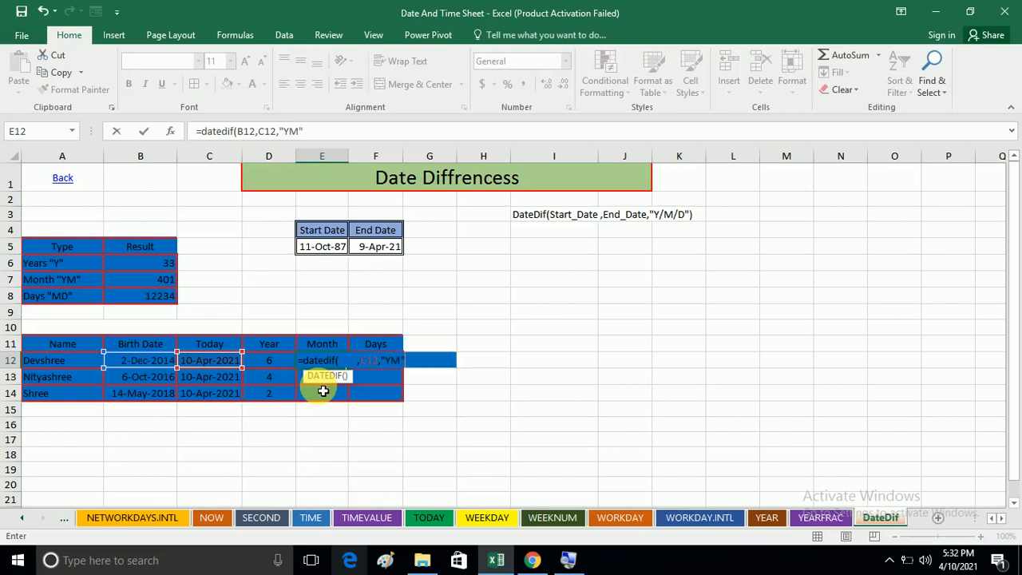
type(")")
key("Return")
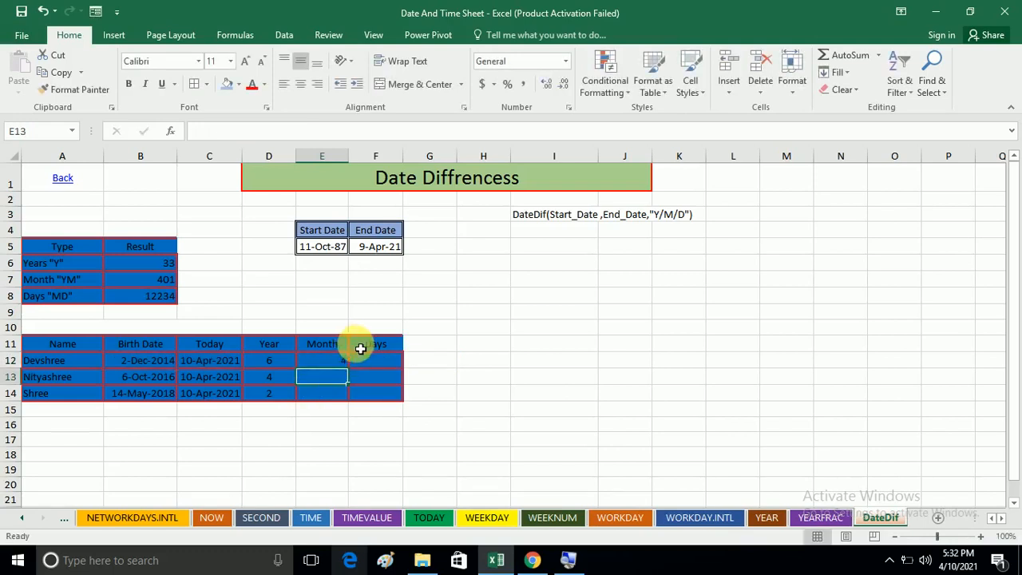
Fill the Month formula from E12 down to E14 and center the results in E12:E14
left_click(330, 361)
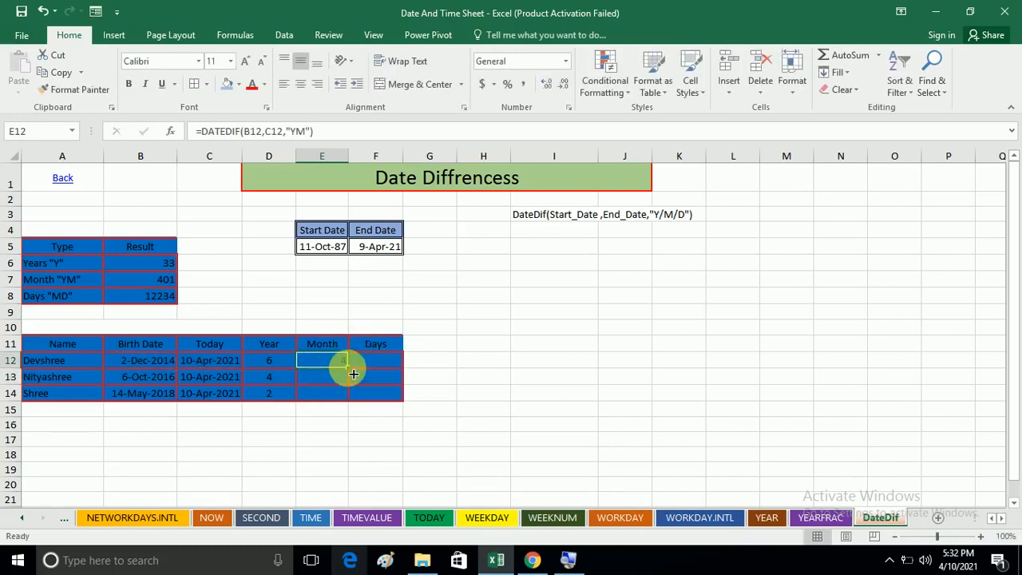
left_click_drag(349, 368, 352, 410)
left_click(338, 391)
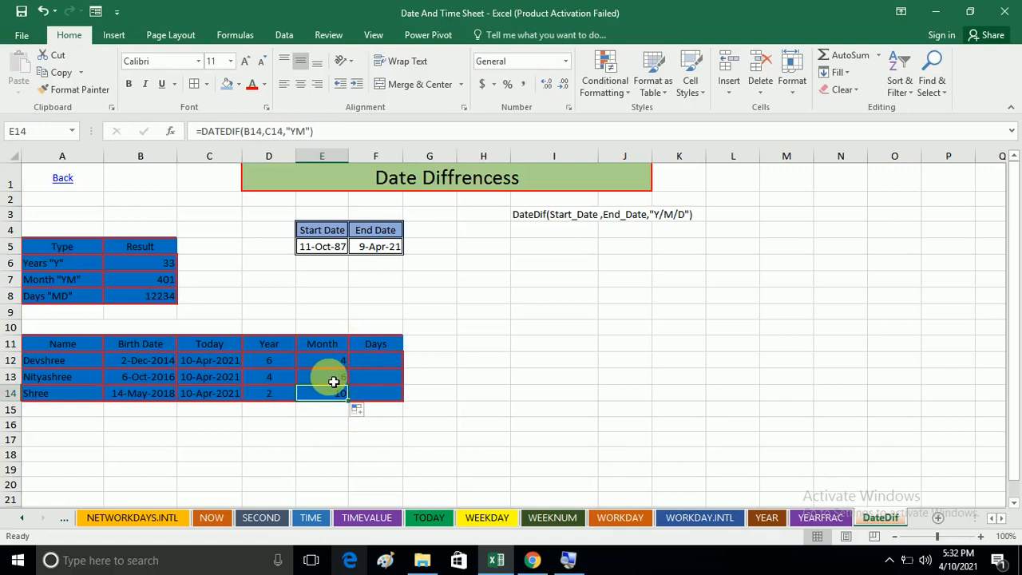
left_click(291, 393)
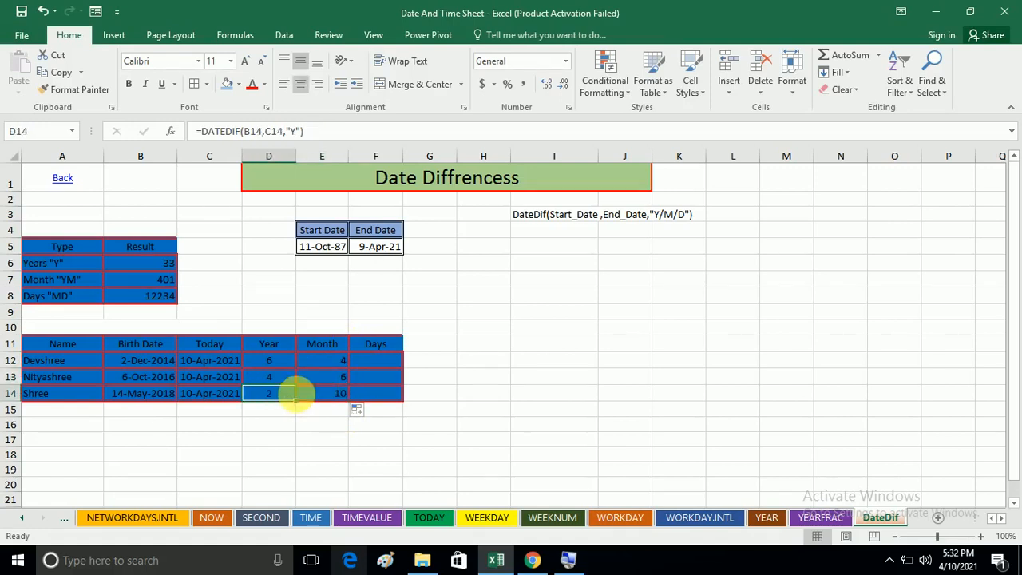
left_click(344, 393)
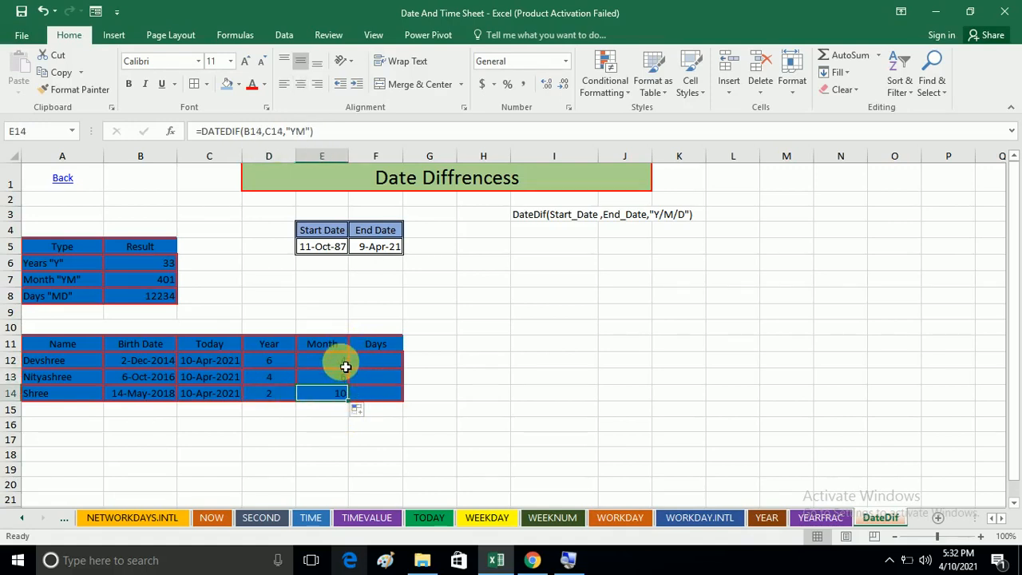
left_click_drag(345, 367, 342, 392)
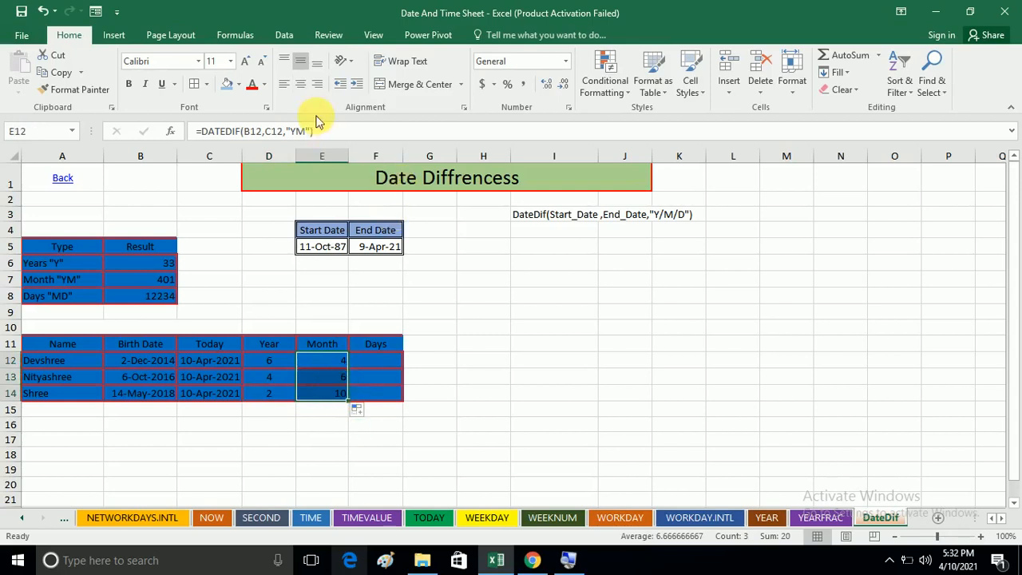
Enter =datedif(B12,C12,"MD") in F12 to calculate the days remaining after the complete months
left_click(374, 363)
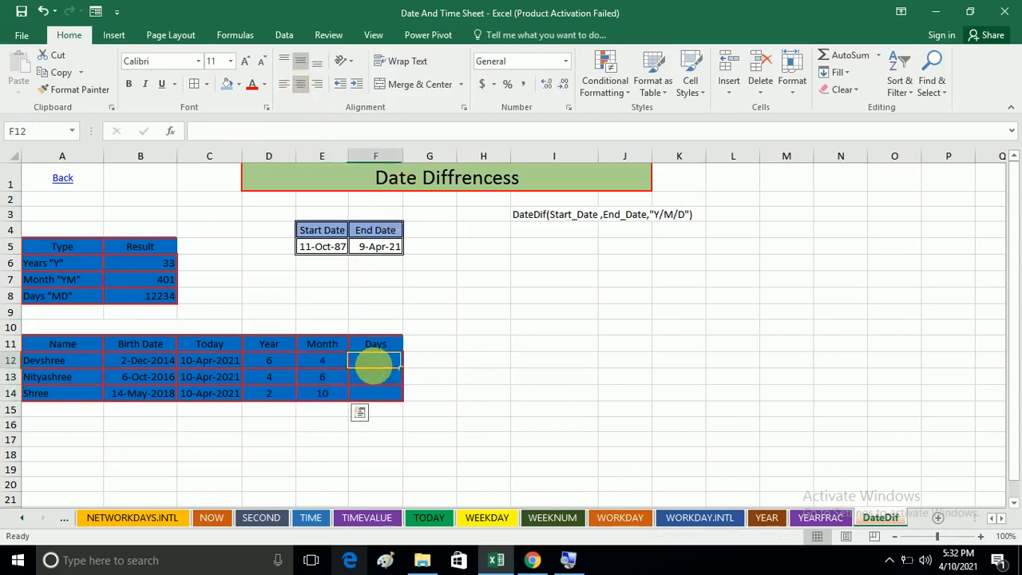
type("=da")
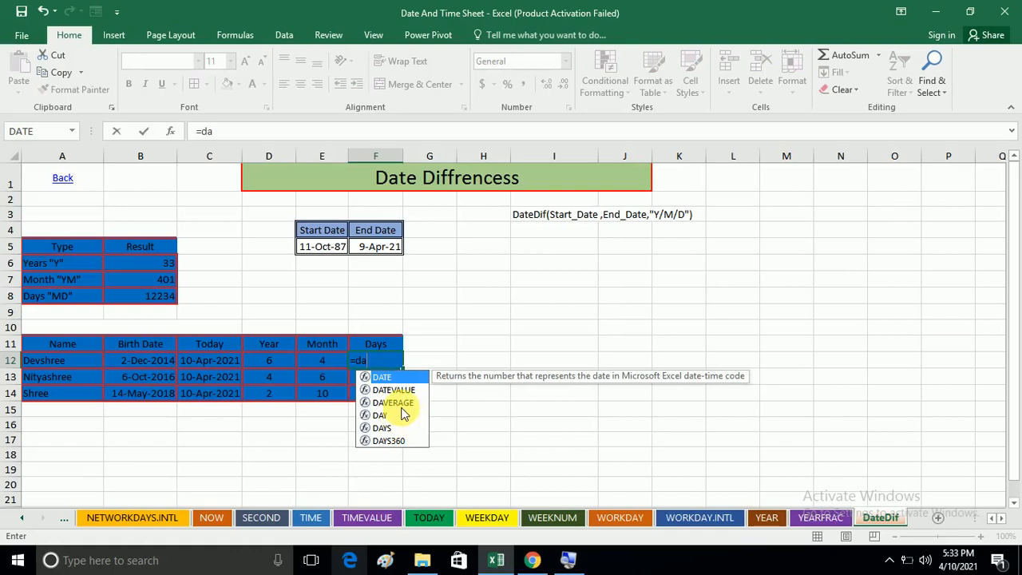
type("te")
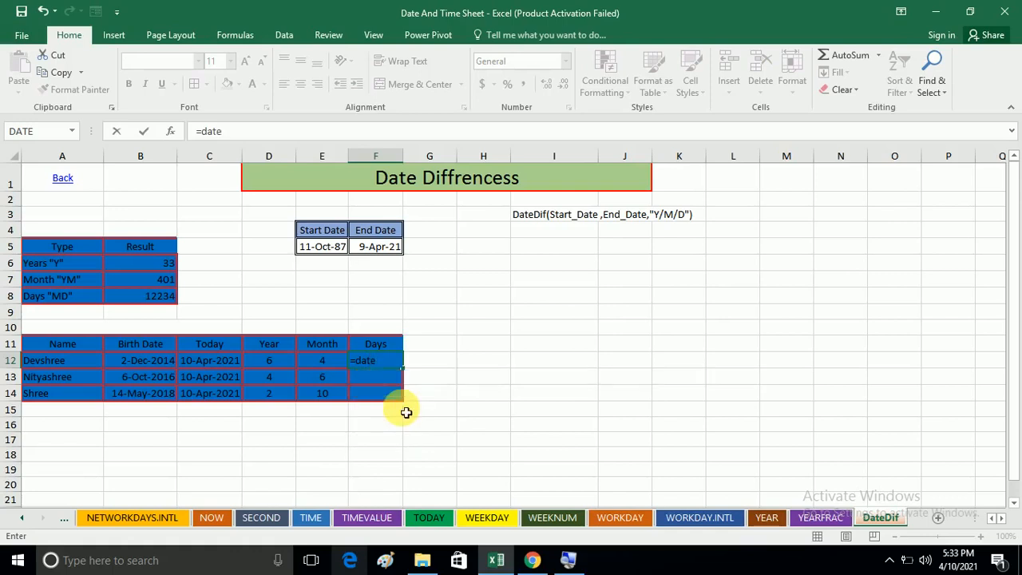
type("dif(")
left_click(151, 367)
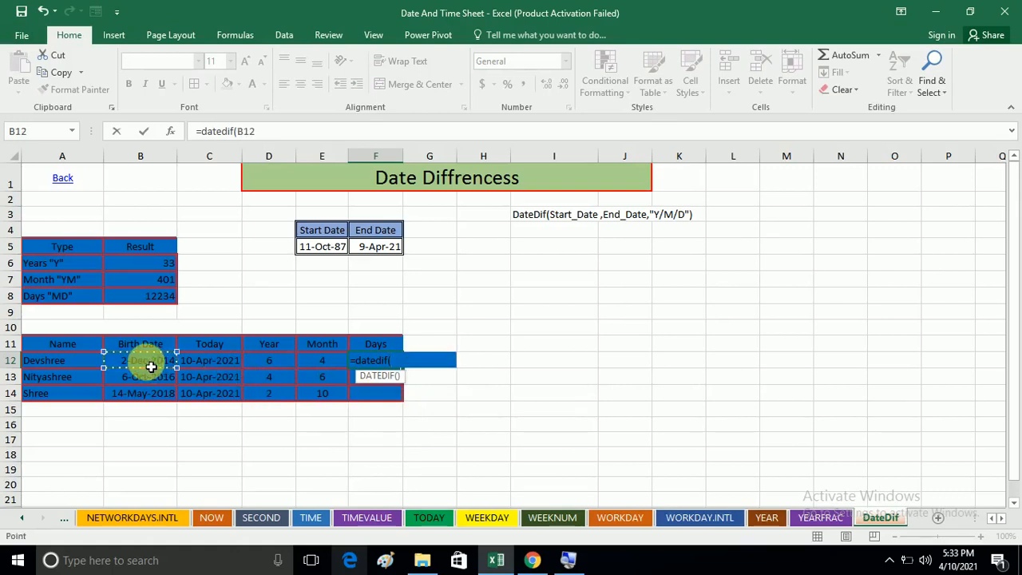
type(",")
left_click(205, 366)
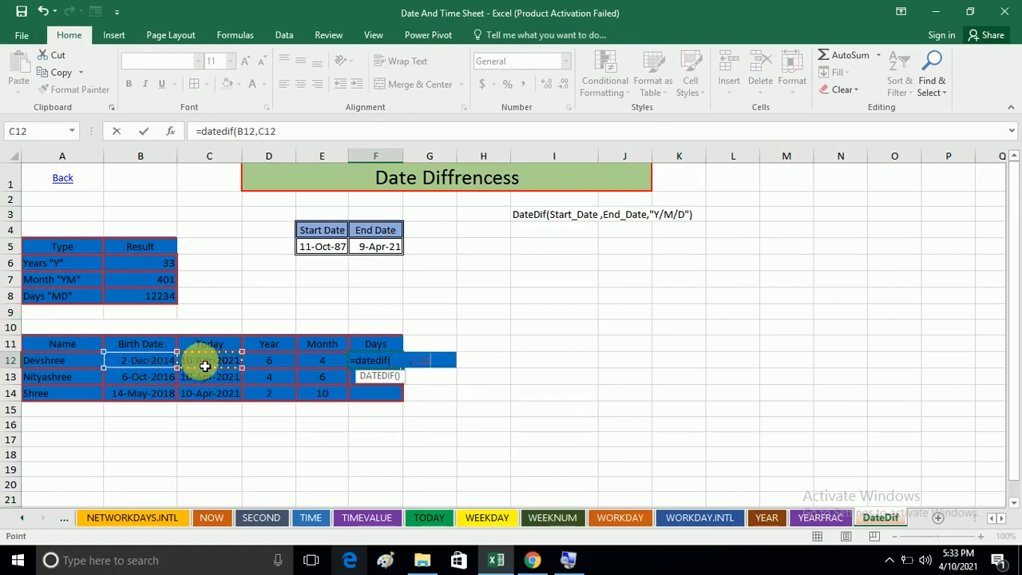
type(",")
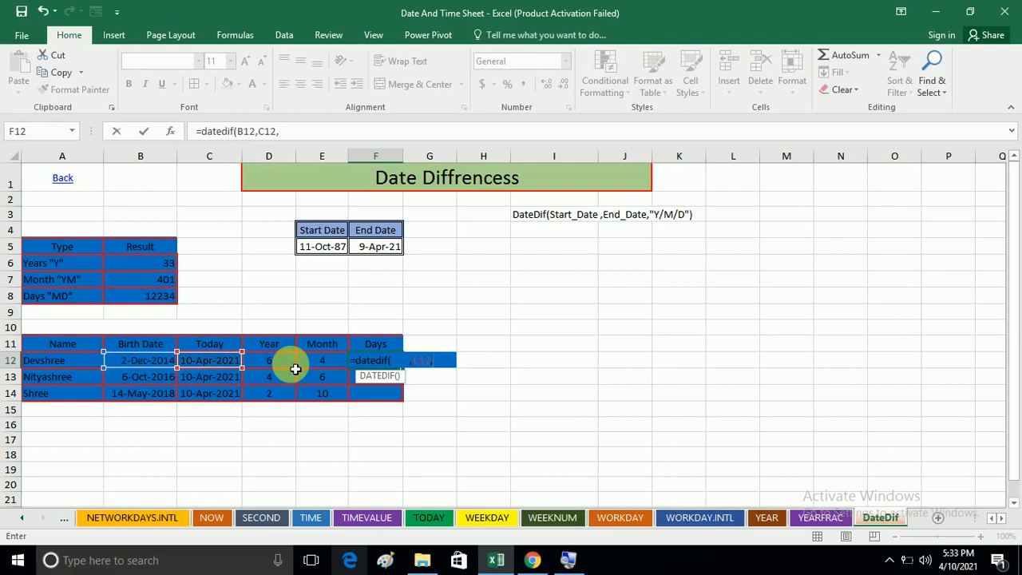
type("\"MD")
key("shift")
key("shift")
key("shift")
key("shift")
key("shift")
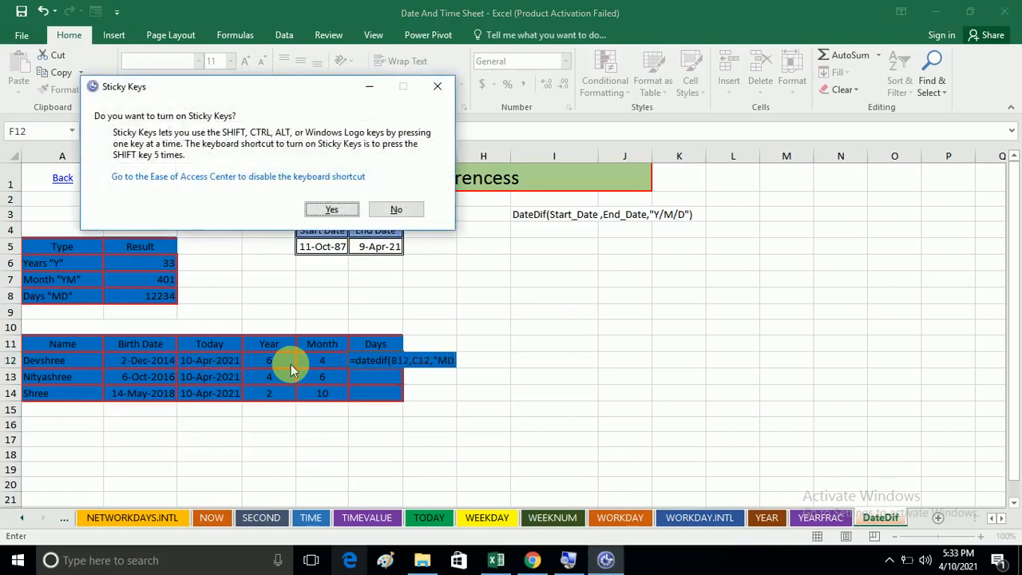
left_click(440, 88)
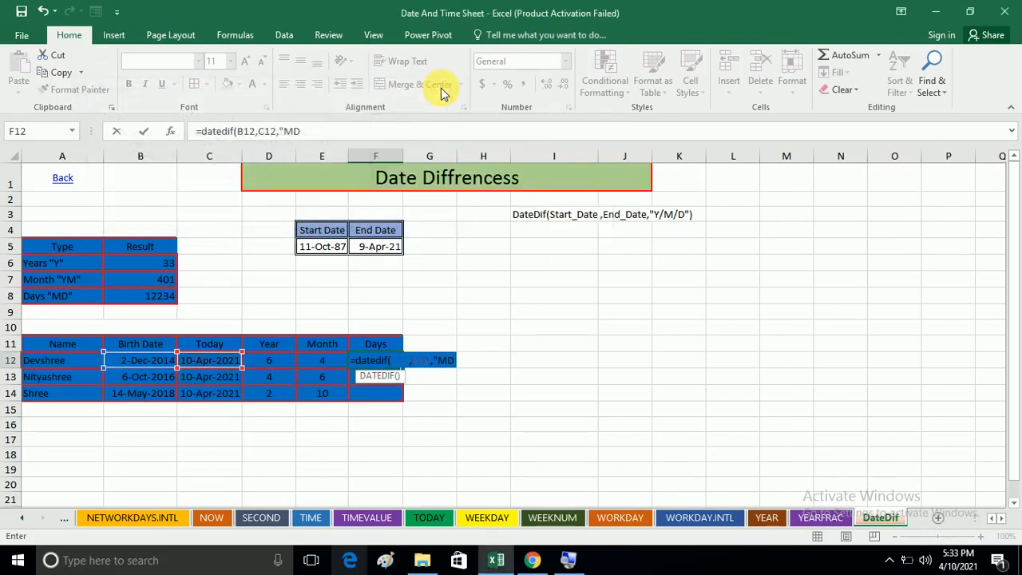
type("\")")
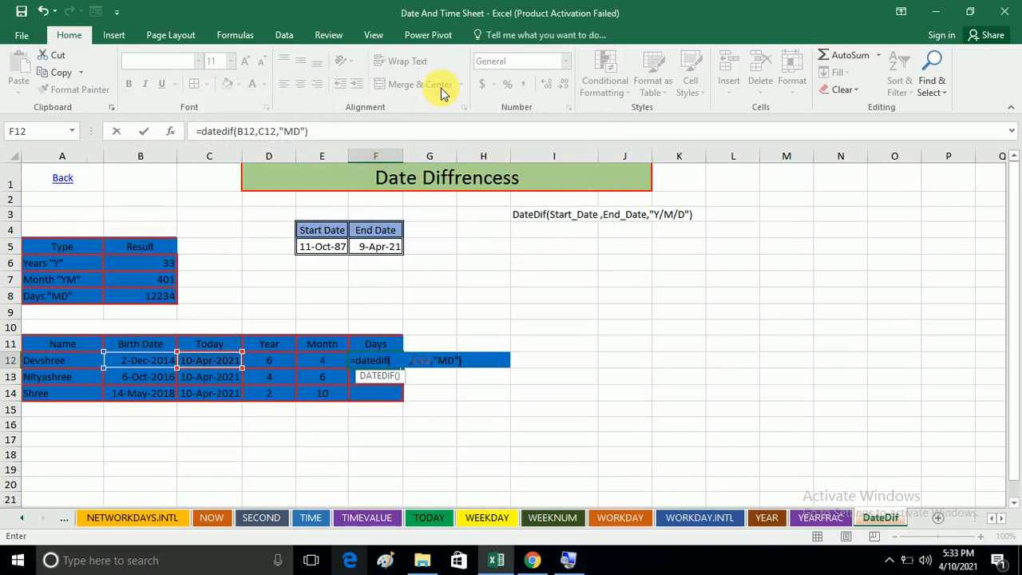
key("Return")
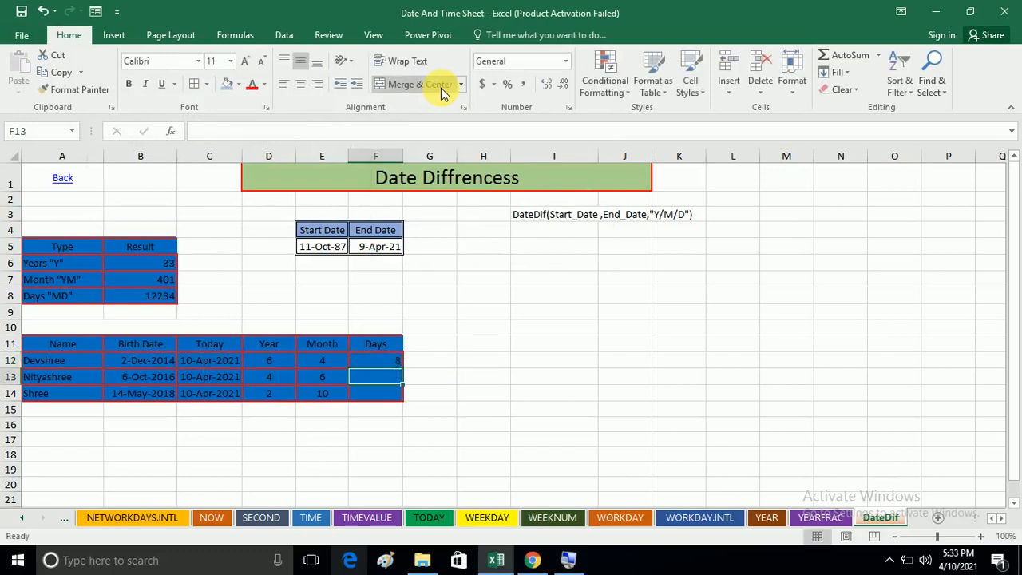
Fill the Days formula from F12 down to F14 and autofit the width of column F
left_click(383, 361)
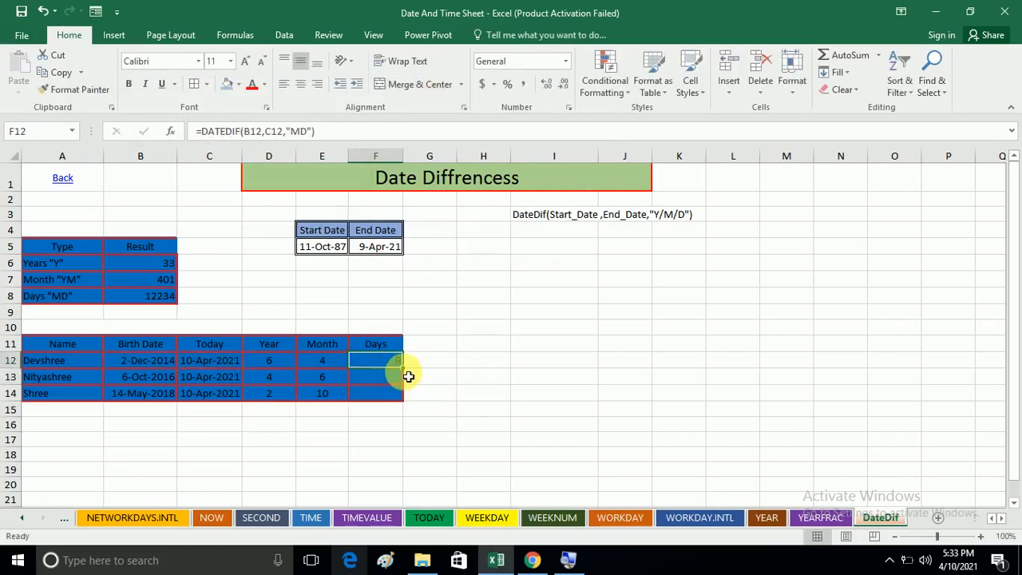
double_click(404, 369)
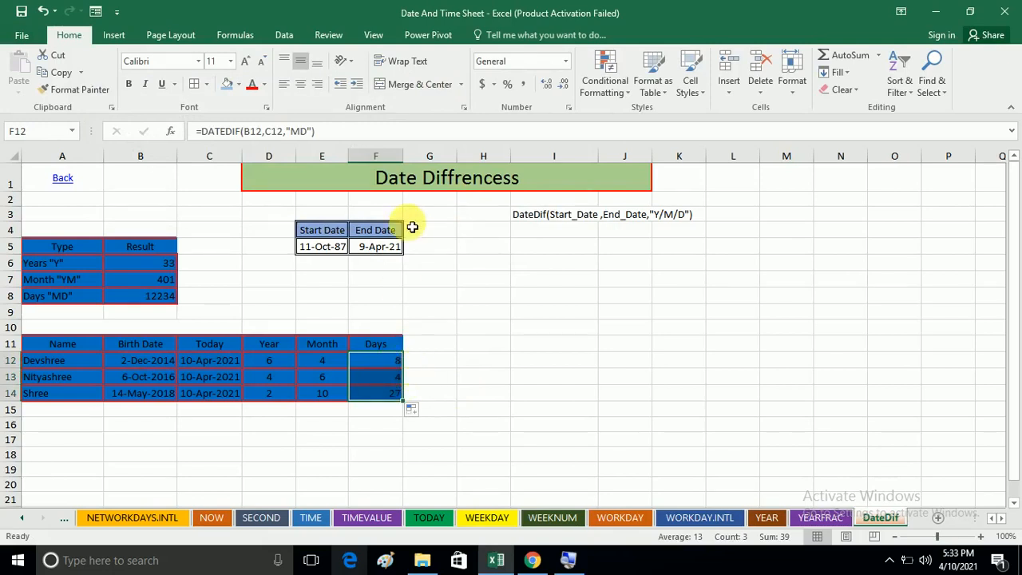
double_click(404, 156)
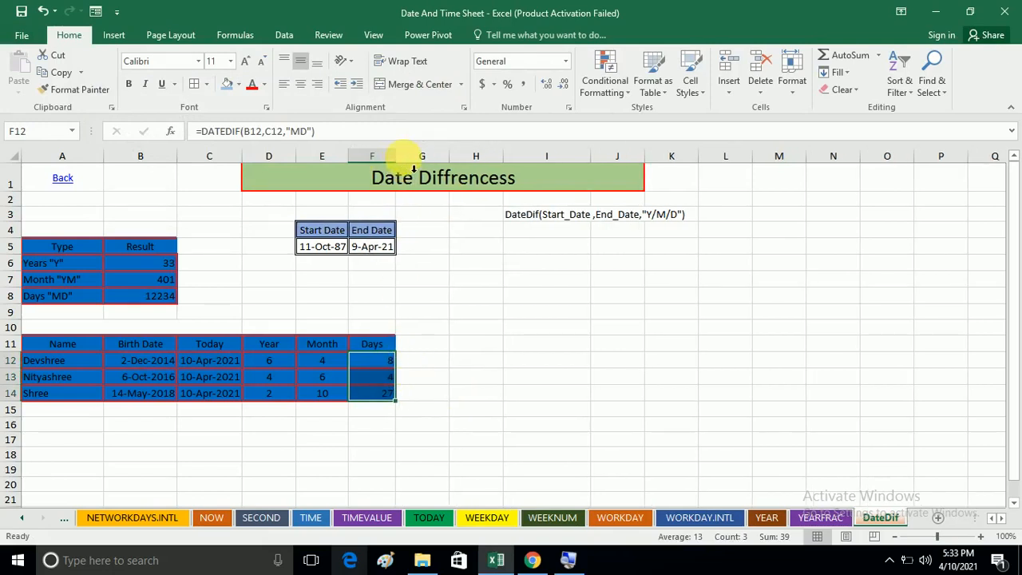
Review the year, month and day results in D12:F14 and check the Month formula in B7
left_click(361, 423)
left_click(278, 368)
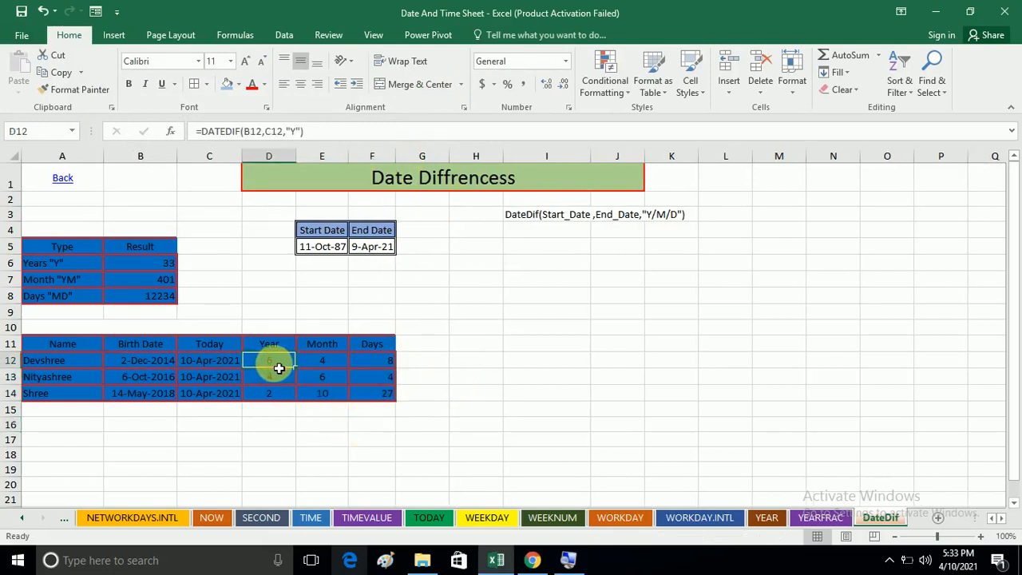
left_click_drag(279, 368, 397, 406)
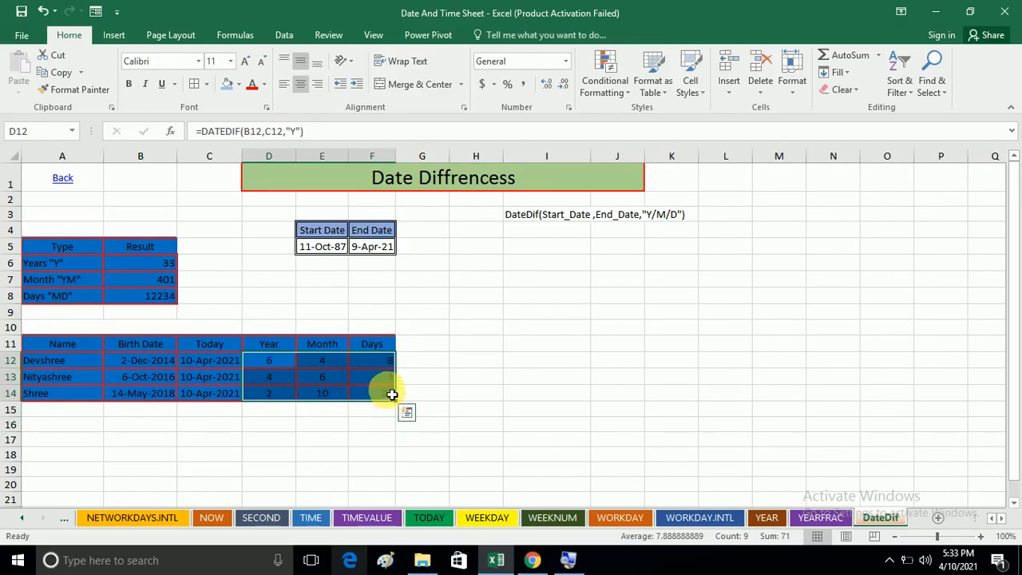
left_click(156, 279)
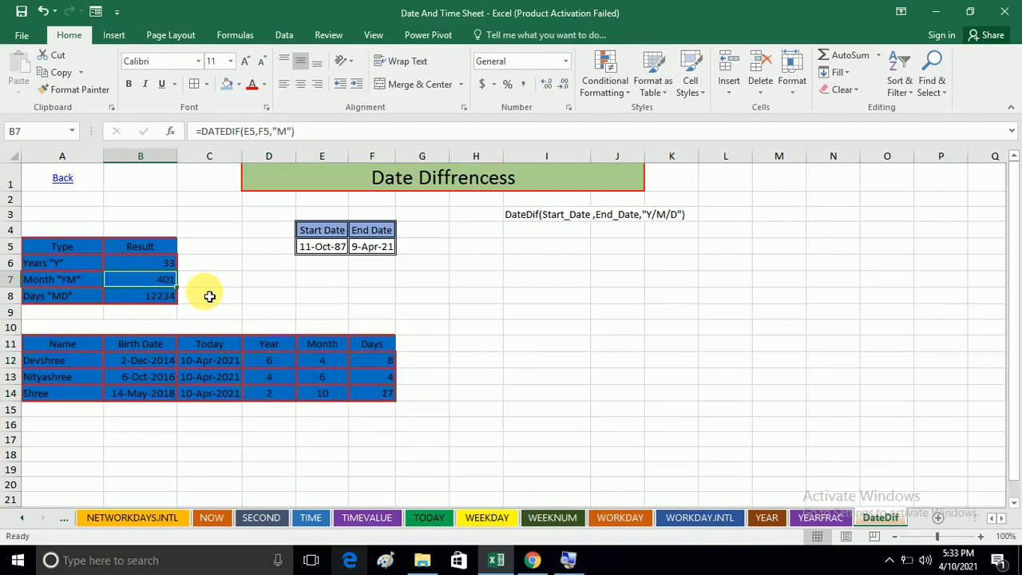